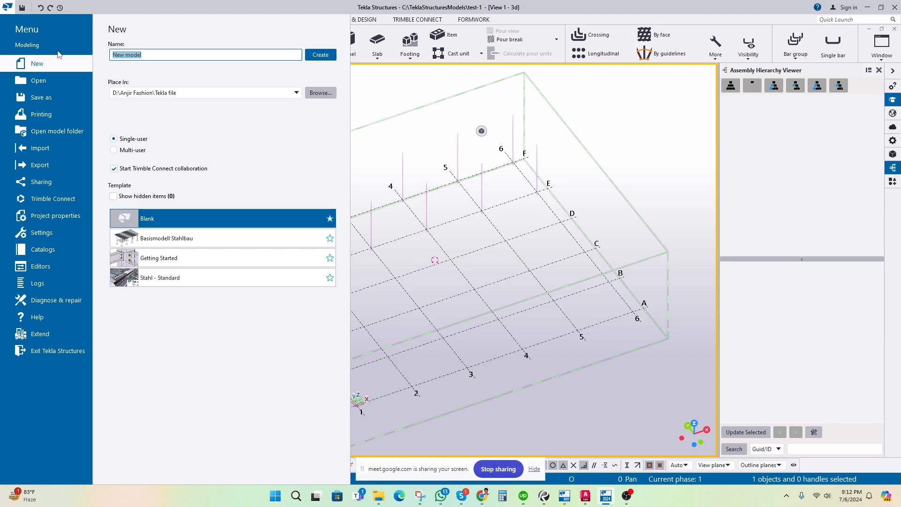
# Step: Create a new single-user model named test-2 from the Blank template and dismiss the sign-in dialog
pyautogui.write('test-2')
pyautogui.click(319, 55)
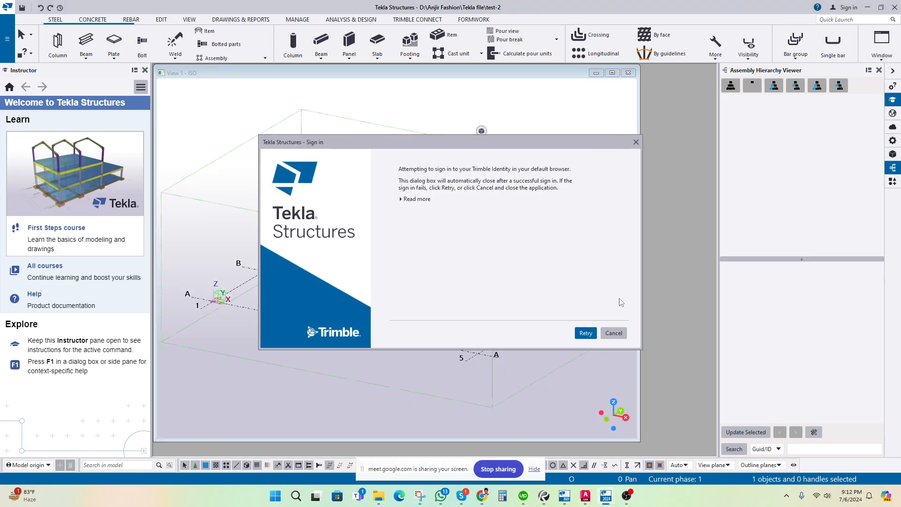
pyautogui.moveTo(544, 142); pyautogui.dragTo(460, 144)
pyautogui.click(551, 144)
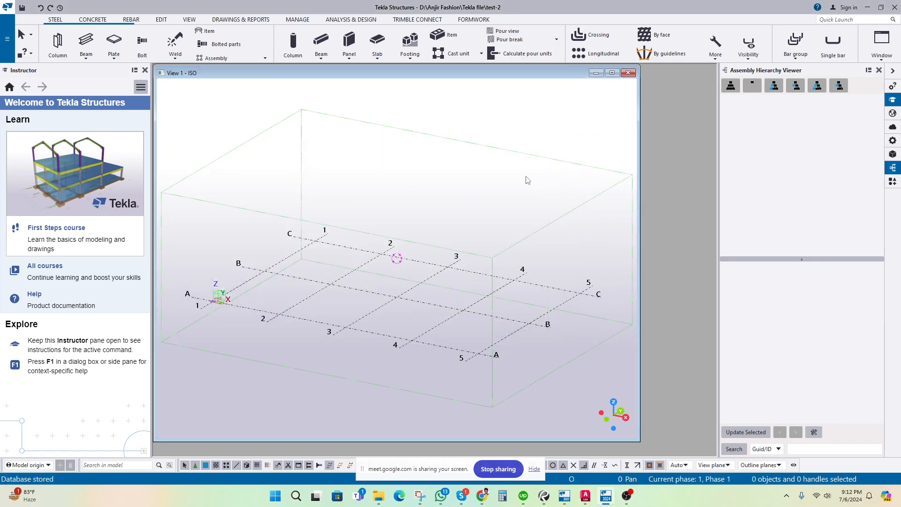
# Step: Maximize the 3D model view and close the Assembly Hierarchy Viewer and Instructor panes
pyautogui.click(612, 73)
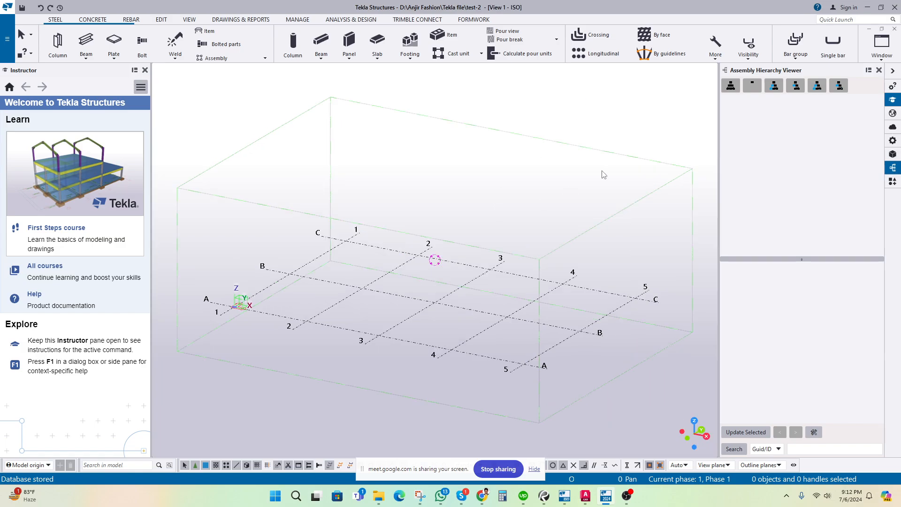
pyautogui.click(879, 71)
pyautogui.click(146, 71)
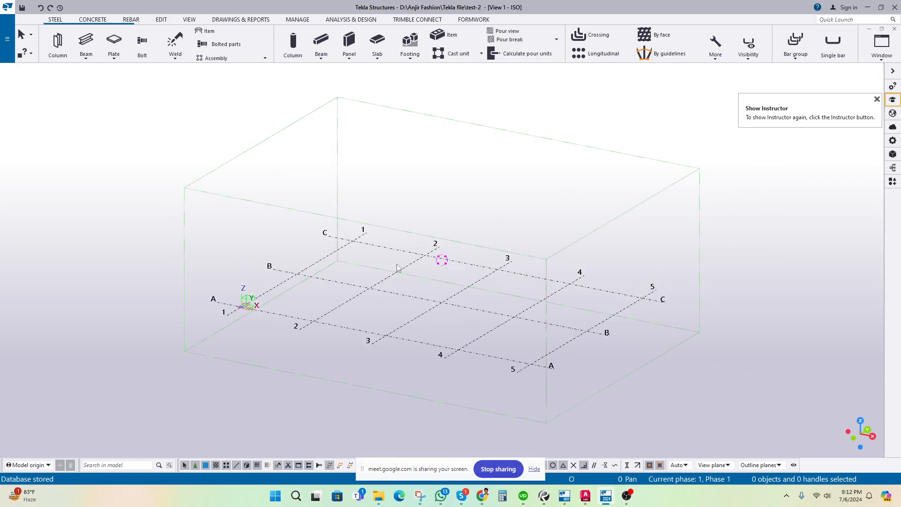
# Step: Place steel columns along grid line 1 at its intersections with lines C, B and A
pyautogui.moveTo(396, 267); pyautogui.dragTo(381, 265, button='middle')
pyautogui.scroll(-3, 336, 275)
pyautogui.keyDown('ctrl'); pyautogui.moveTo(272, 295); pyautogui.dragTo(372, 323, button='middle'); pyautogui.keyUp('ctrl')
pyautogui.moveTo(257, 271); pyautogui.dragTo(329, 318, button='middle')
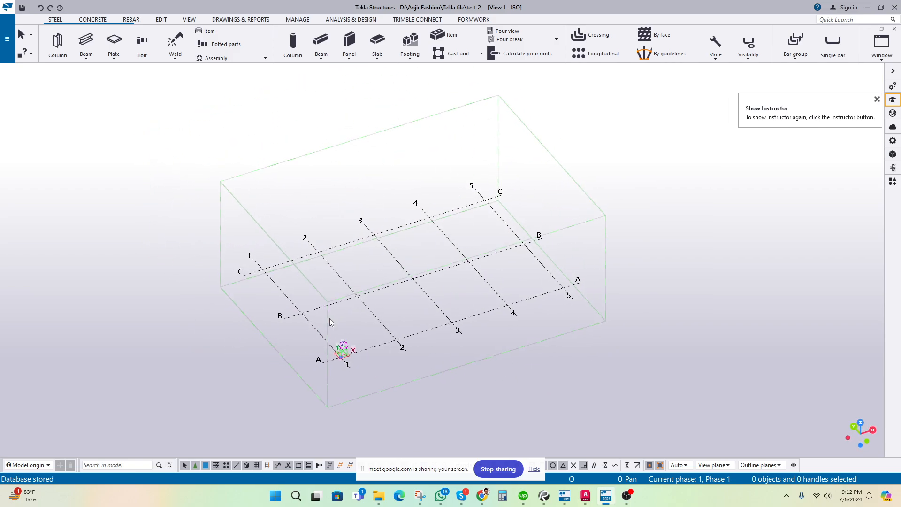
pyautogui.scroll(3, 285, 295)
pyautogui.moveTo(280, 286); pyautogui.dragTo(275, 282, button='middle')
pyautogui.click(59, 49)
pyautogui.scroll(2, 239, 285)
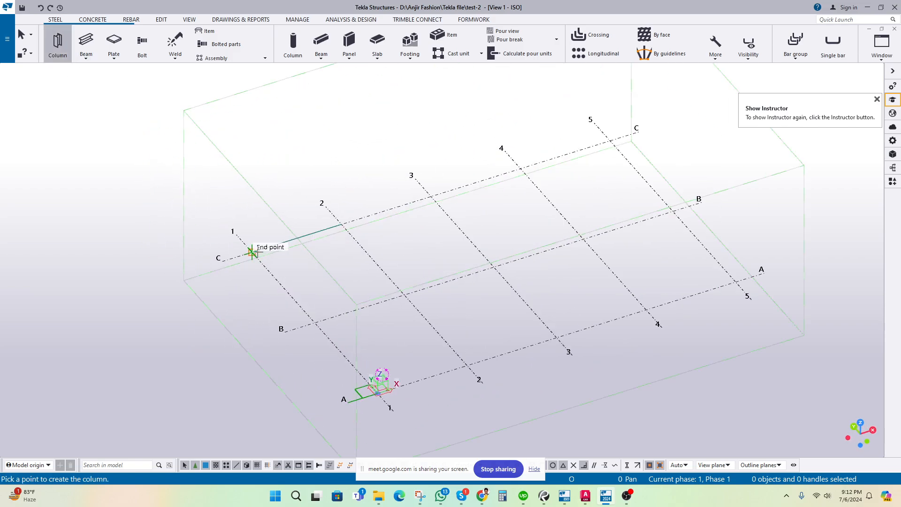
pyautogui.click(252, 253)
pyautogui.click(314, 323)
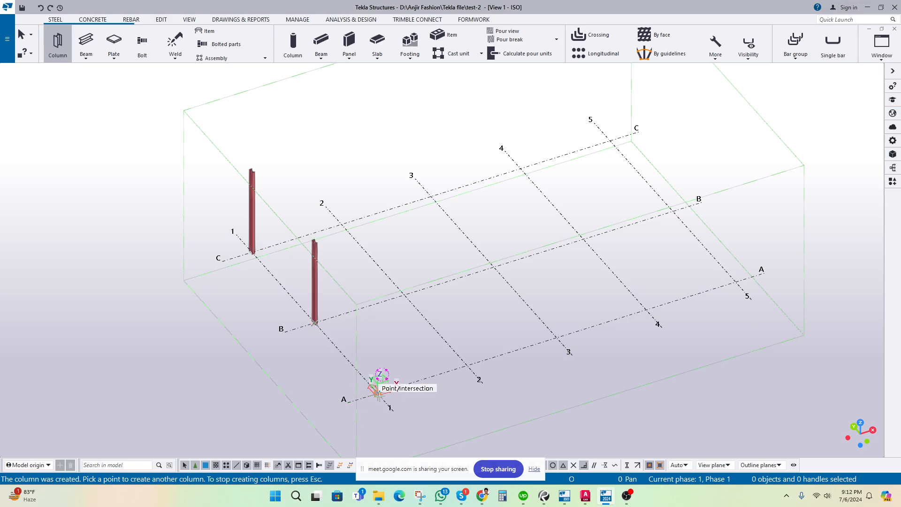
pyautogui.click(378, 392)
# Step: Place steel columns along grid line A at its intersections with lines 2, 3 and 4
pyautogui.click(468, 365)
pyautogui.click(557, 337)
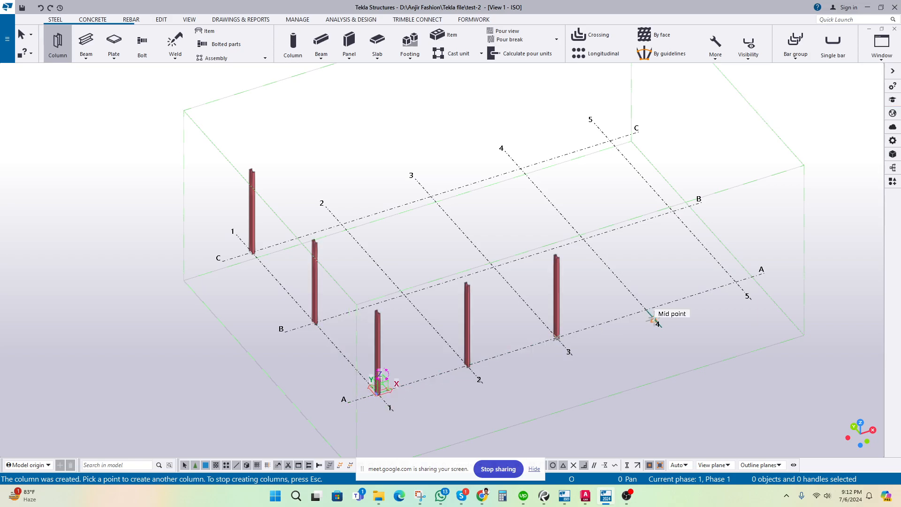
pyautogui.click(644, 310)
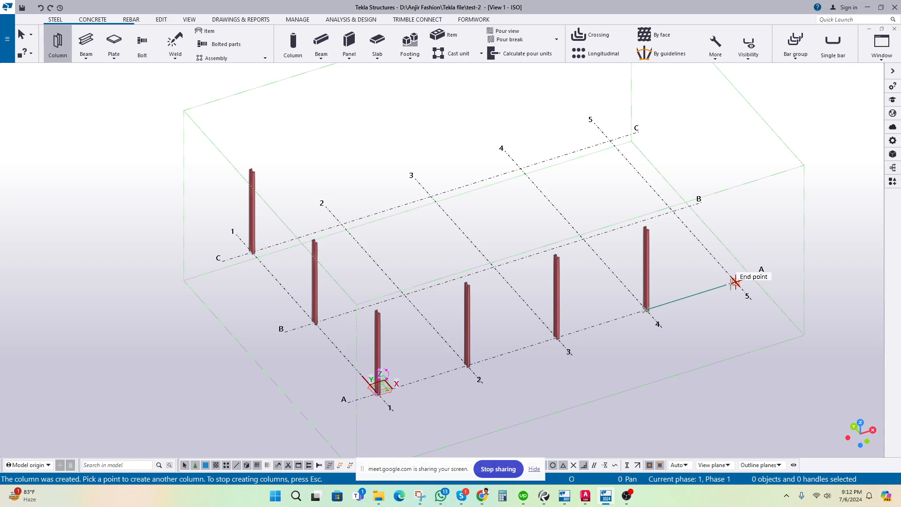
# Step: Place steel columns at grid intersections B5, C5, C4, C3 and C2
pyautogui.click(672, 209)
pyautogui.click(610, 141)
pyautogui.click(520, 168)
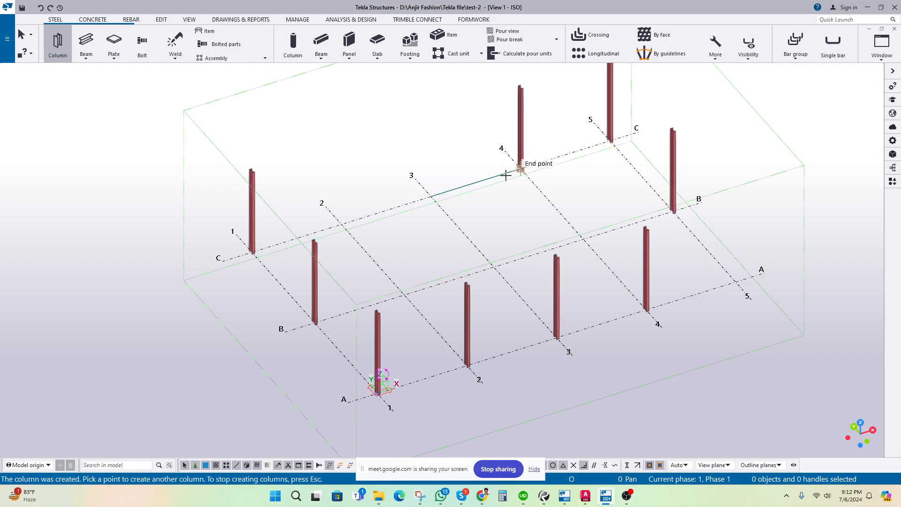
pyautogui.click(430, 197)
pyautogui.click(341, 224)
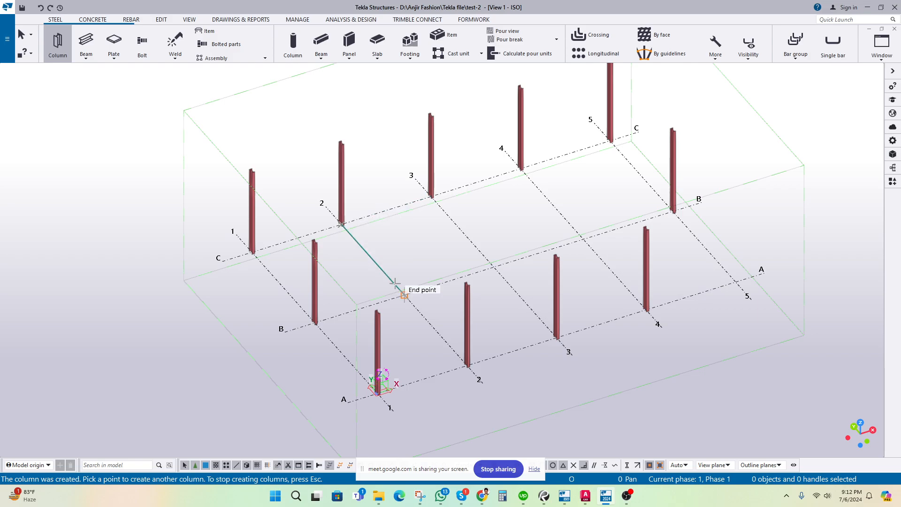
# Step: Place steel columns at grid intersections B2, B3, B4 and A5, and end the column command
pyautogui.click(403, 296)
pyautogui.click(493, 266)
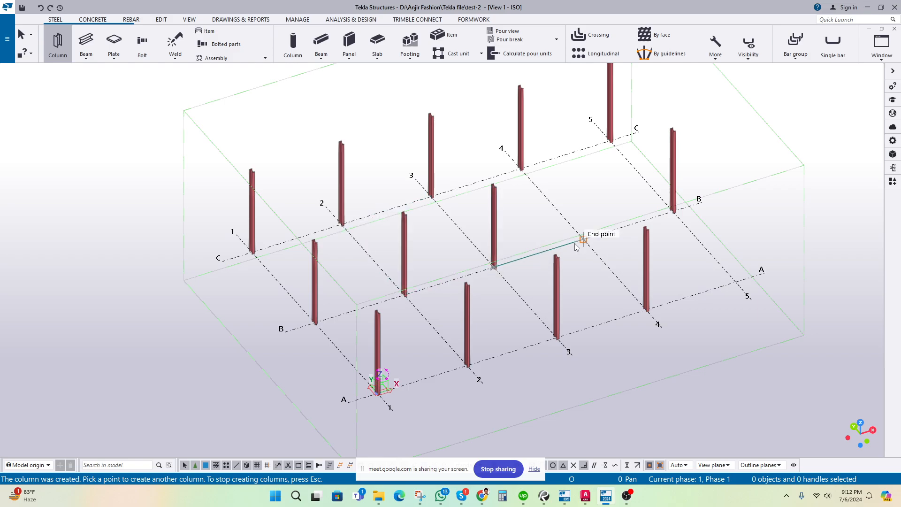
pyautogui.click(583, 240)
pyautogui.click(735, 281)
pyautogui.press('Escape')
pyautogui.scroll(-2, 535, 279)
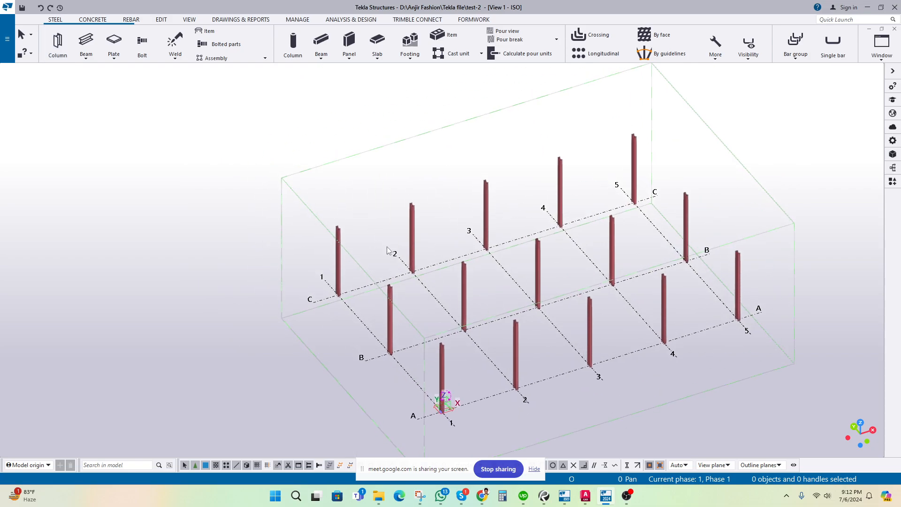
# Step: Create a steel beam between the tops of the columns at C1 and C2
pyautogui.scroll(3, 352, 229)
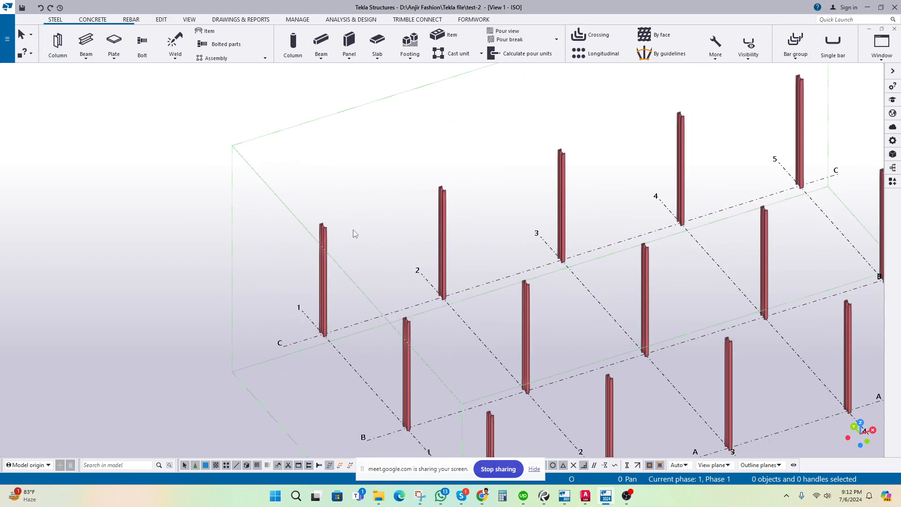
pyautogui.click(87, 43)
pyautogui.scroll(2, 324, 233)
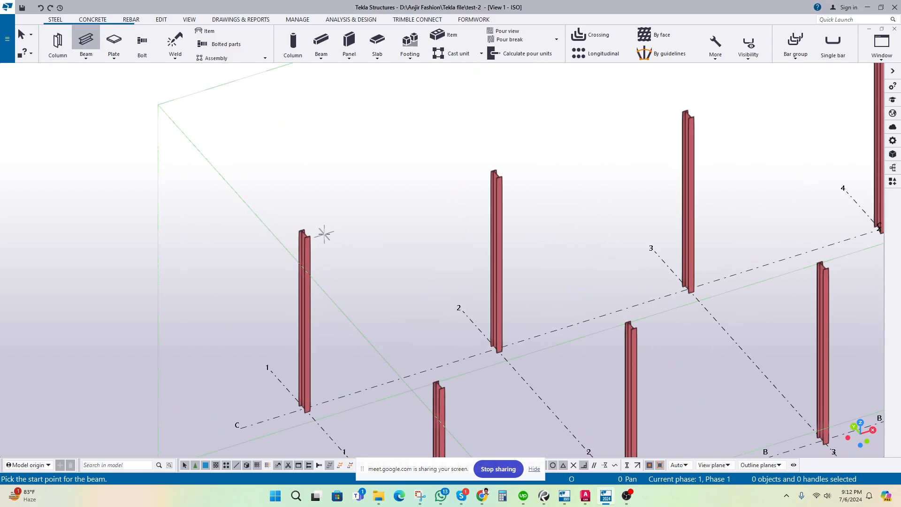
pyautogui.scroll(4, 322, 234)
pyautogui.click(295, 231)
pyautogui.moveTo(564, 161); pyautogui.dragTo(359, 229, button='middle')
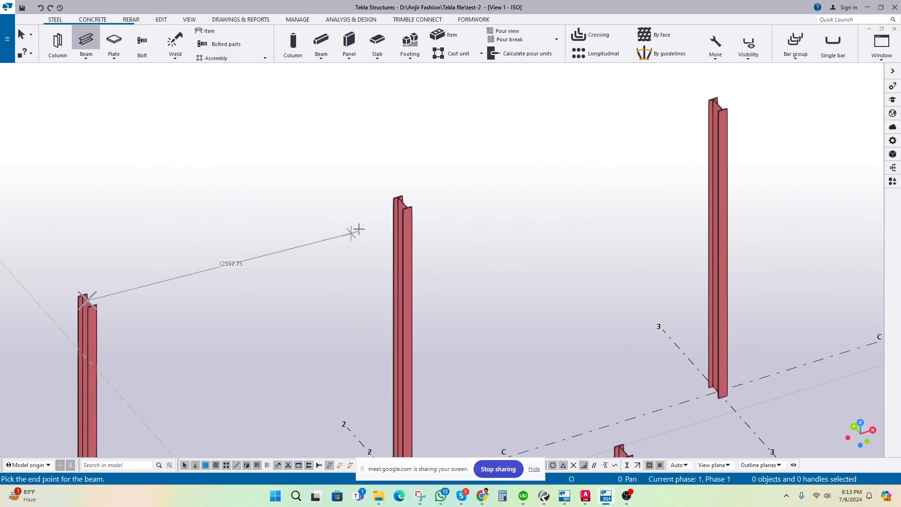
pyautogui.click(400, 200)
# Step: Create steel beams along grid line C between the column tops from C2 to C3 and from C3 to C4
pyautogui.click(400, 201)
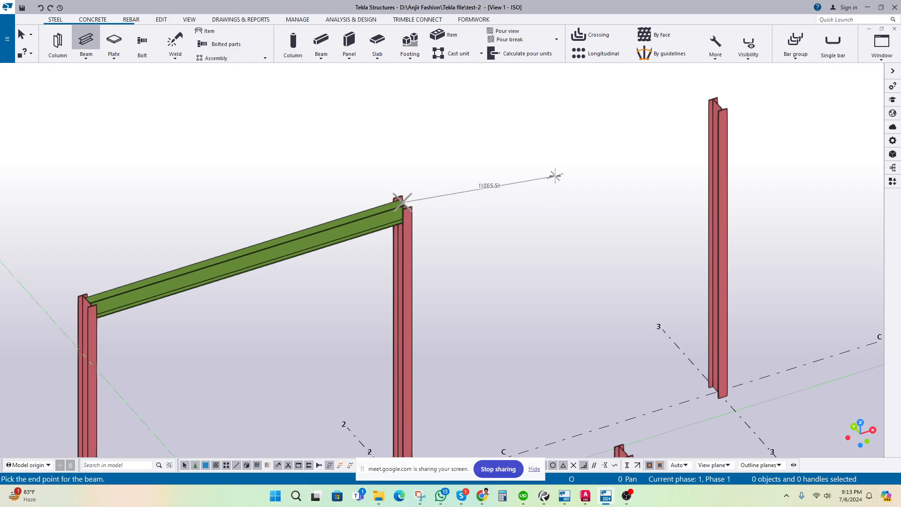
pyautogui.moveTo(555, 175); pyautogui.dragTo(306, 251, button='middle')
pyautogui.click(473, 183)
pyautogui.moveTo(537, 177); pyautogui.dragTo(477, 210, button='middle')
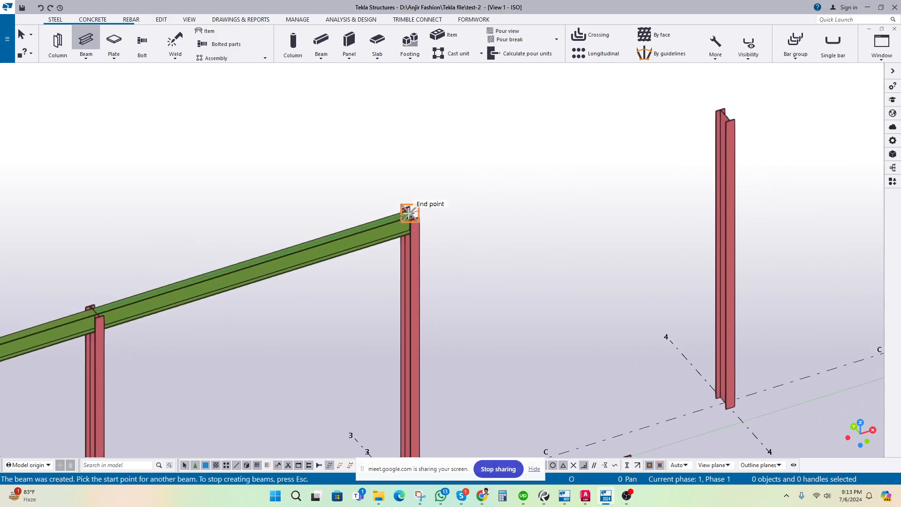
pyautogui.click(411, 213)
pyautogui.moveTo(580, 175); pyautogui.dragTo(343, 231, button='middle')
pyautogui.click(491, 170)
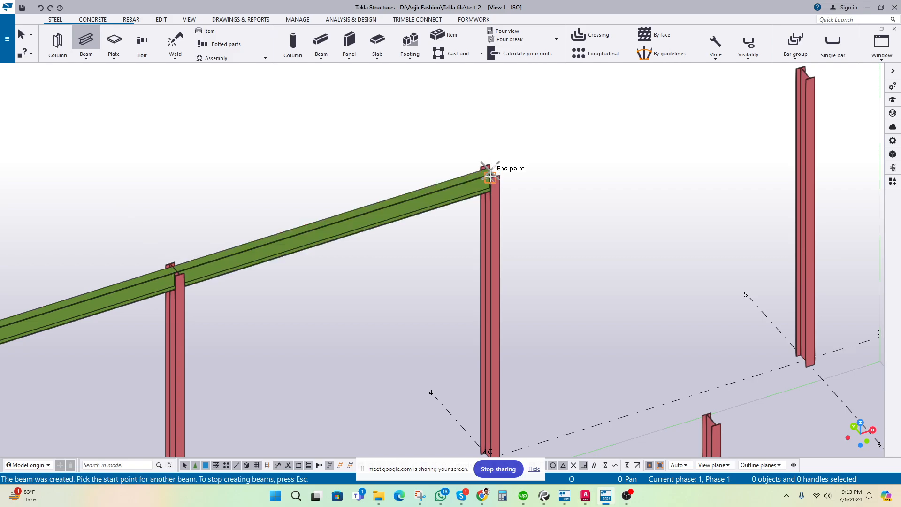
# Step: Create a steel beam between the tops of the columns at C4 and C5
pyautogui.click(490, 170)
pyautogui.moveTo(584, 156); pyautogui.dragTo(639, 124, button='middle')
pyautogui.scroll(2, 594, 134)
pyautogui.click(629, 140)
# Step: Create a steel beam along grid line 1 between the tops of the columns at C1 and B1
pyautogui.scroll(-3, 548, 162)
pyautogui.moveTo(291, 237); pyautogui.dragTo(531, 129, button='middle')
pyautogui.scroll(1, 285, 180)
pyautogui.moveTo(286, 188); pyautogui.dragTo(581, 98, button='middle')
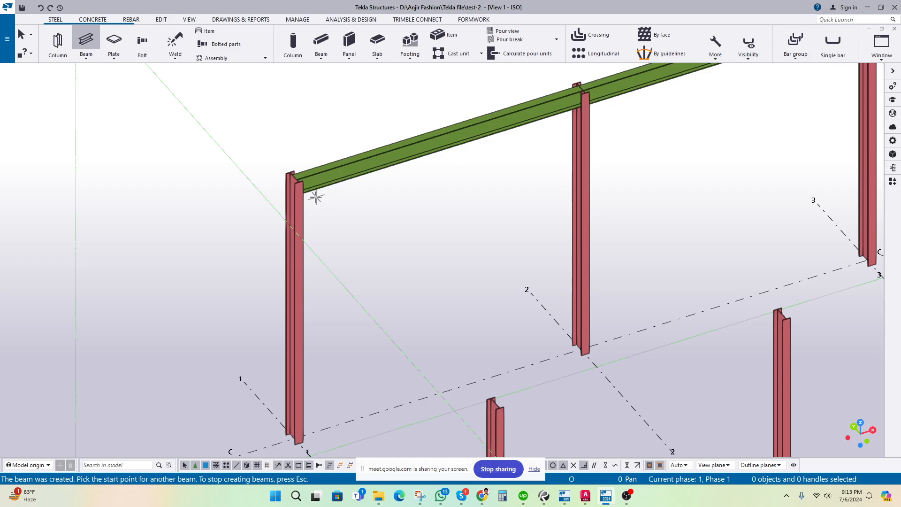
pyautogui.scroll(2, 314, 196)
pyautogui.click(290, 173)
pyautogui.scroll(-2, 399, 235)
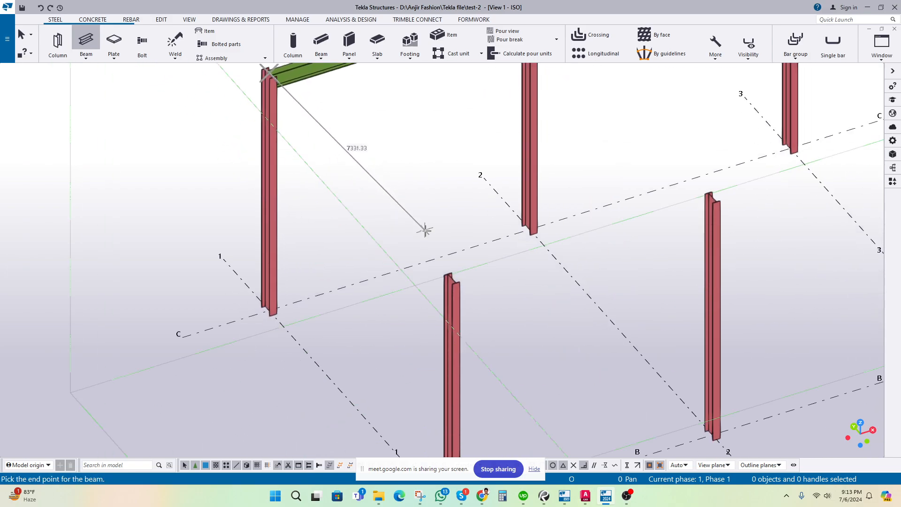
pyautogui.click(447, 274)
pyautogui.scroll(-1, 409, 214)
# Step: Copy the C1–B1 beam to another object, with column B1 as the source and column B2 as the destination
pyautogui.rightClick(365, 214)
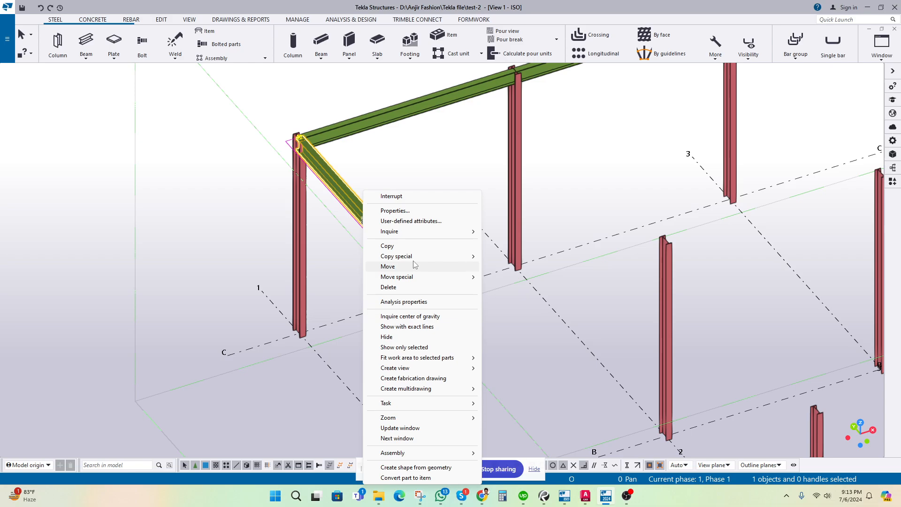
pyautogui.moveTo(413, 256)
pyautogui.click(524, 301)
pyautogui.scroll(-2, 453, 353)
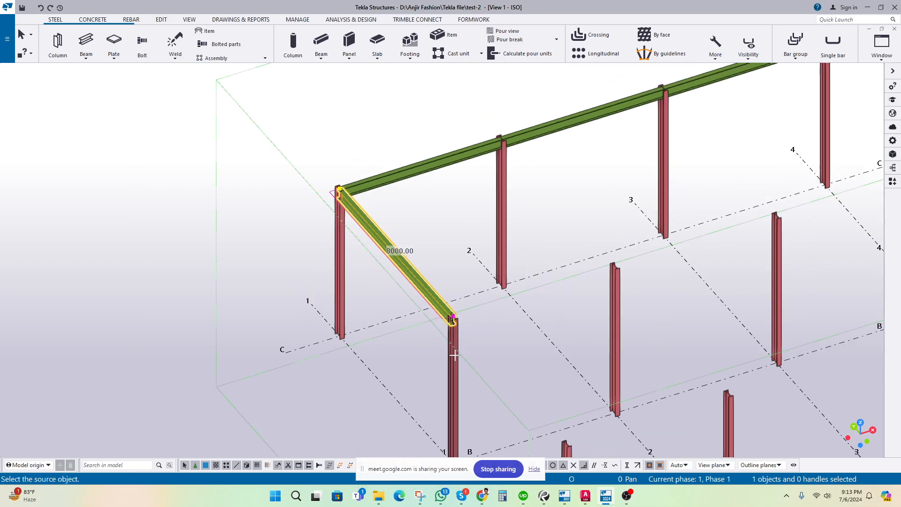
pyautogui.moveTo(451, 361); pyautogui.dragTo(378, 267, button='middle')
pyautogui.click(380, 298)
pyautogui.click(543, 250)
# Step: Copy the same beam to grid lines 3, 4 and 5 with columns B3, B4 and B5 as destinations
pyautogui.scroll(-1, 693, 212)
pyautogui.moveTo(692, 213); pyautogui.dragTo(482, 286, button='middle')
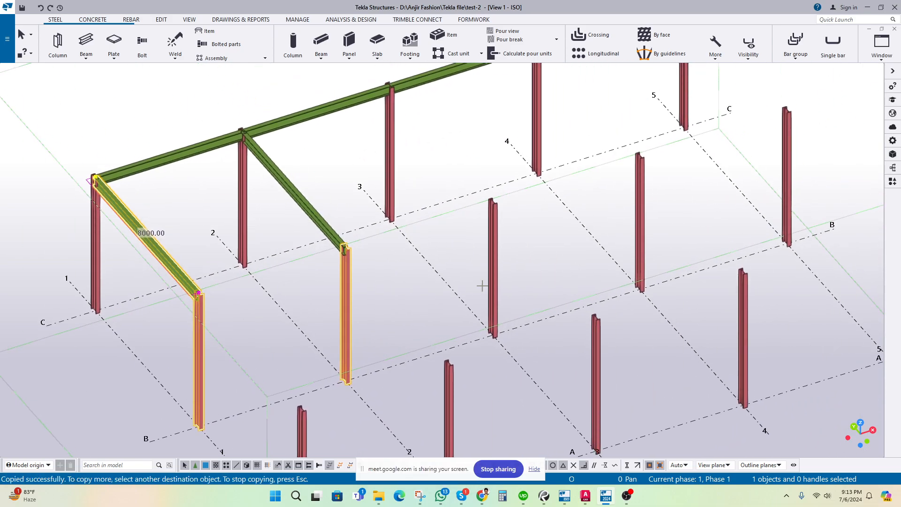
pyautogui.click(493, 236)
pyautogui.click(638, 196)
pyautogui.scroll(-2, 689, 218)
pyautogui.moveTo(690, 217); pyautogui.dragTo(683, 154, button='middle')
pyautogui.click(696, 205)
pyautogui.scroll(-1, 626, 251)
# Step: Copy the same beam to columns A1 through A5, then end the copy command and clear the selection
pyautogui.click(385, 343)
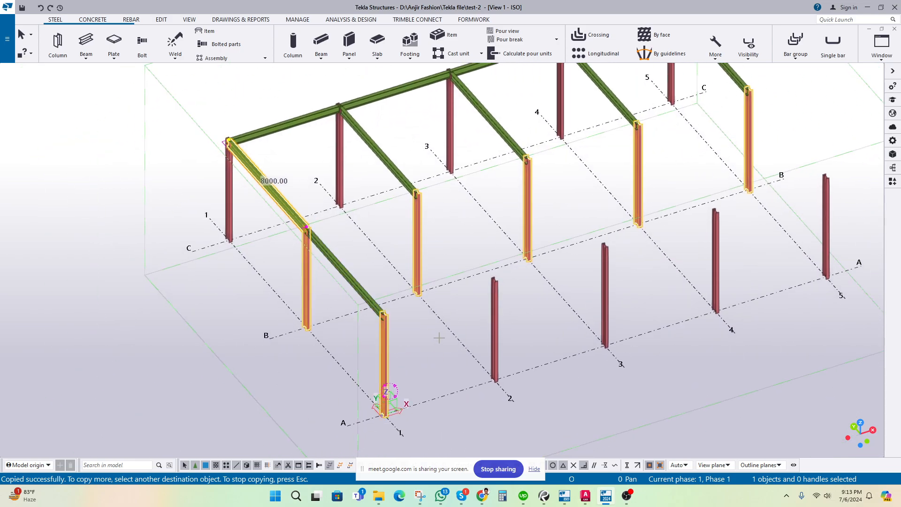
pyautogui.click(494, 324)
pyautogui.click(604, 284)
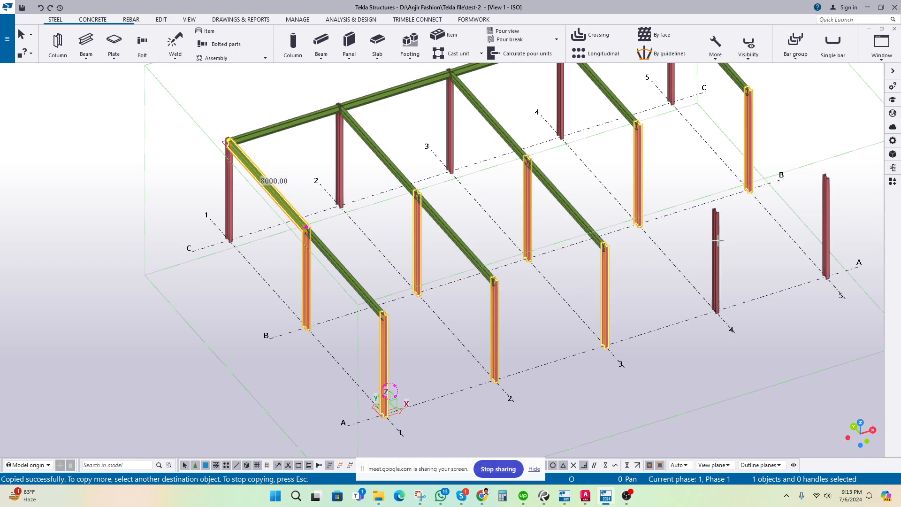
pyautogui.click(717, 247)
pyautogui.moveTo(825, 200); pyautogui.dragTo(619, 265, button='middle')
pyautogui.click(619, 265)
pyautogui.press('Escape')
pyautogui.click(573, 194)
pyautogui.scroll(-2, 526, 216)
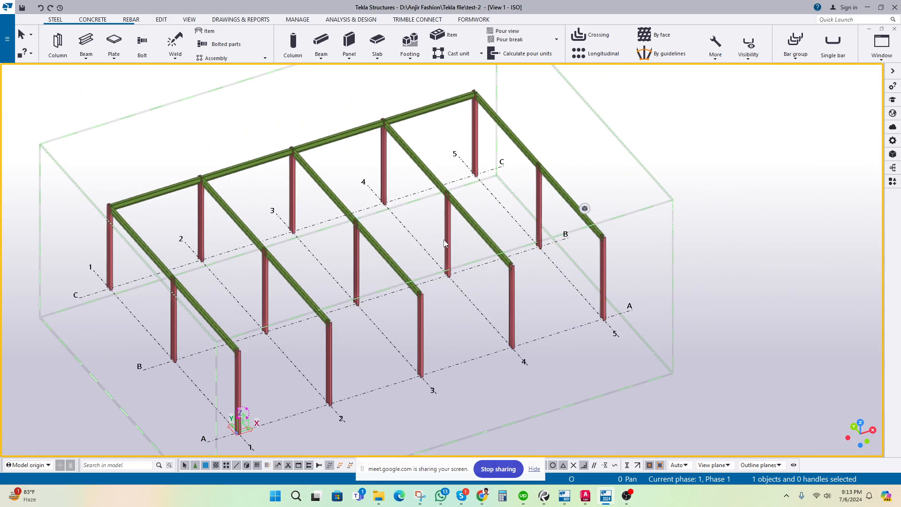
# Step: Copy the four beams on grid line C to line B, with column C1 as the source object and column B1 as the destination
pyautogui.moveTo(349, 259); pyautogui.dragTo(424, 249, button='middle')
pyautogui.scroll(-1, 422, 249)
pyautogui.moveTo(276, 253); pyautogui.dragTo(308, 221, button='middle')
pyautogui.scroll(1, 276, 181)
pyautogui.click(278, 160)
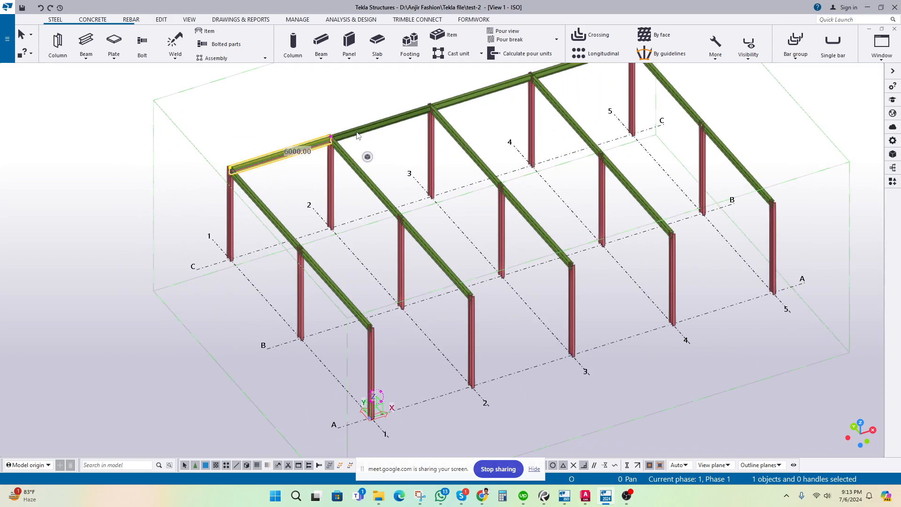
pyautogui.keyDown('ctrl'); pyautogui.click(382, 124); pyautogui.keyUp('ctrl')
pyautogui.keyDown('ctrl'); pyautogui.click(485, 93); pyautogui.keyUp('ctrl')
pyautogui.moveTo(450, 166); pyautogui.dragTo(305, 296, button='middle')
pyautogui.keyDown('ctrl'); pyautogui.click(425, 197); pyautogui.keyUp('ctrl')
pyautogui.rightClick(370, 167)
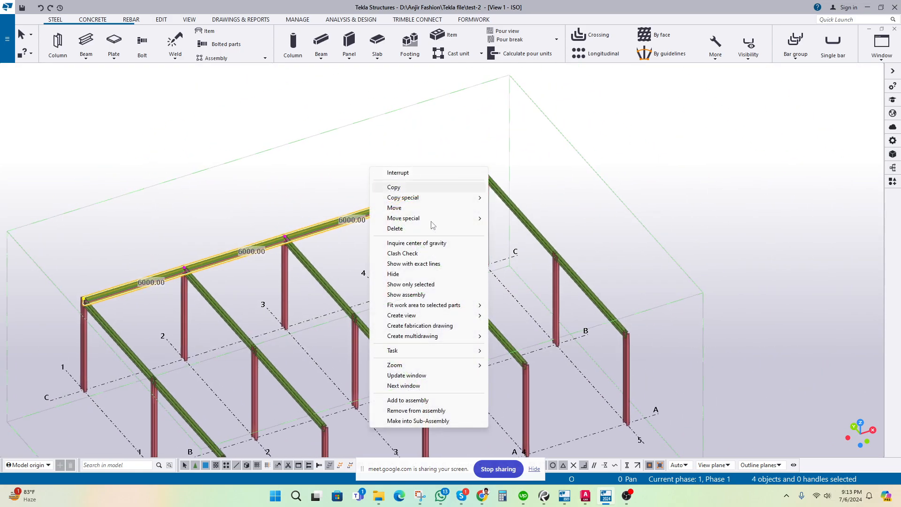
pyautogui.moveTo(426, 198)
pyautogui.click(546, 240)
pyautogui.scroll(-2, 394, 191)
pyautogui.moveTo(130, 326); pyautogui.dragTo(278, 257, button='middle')
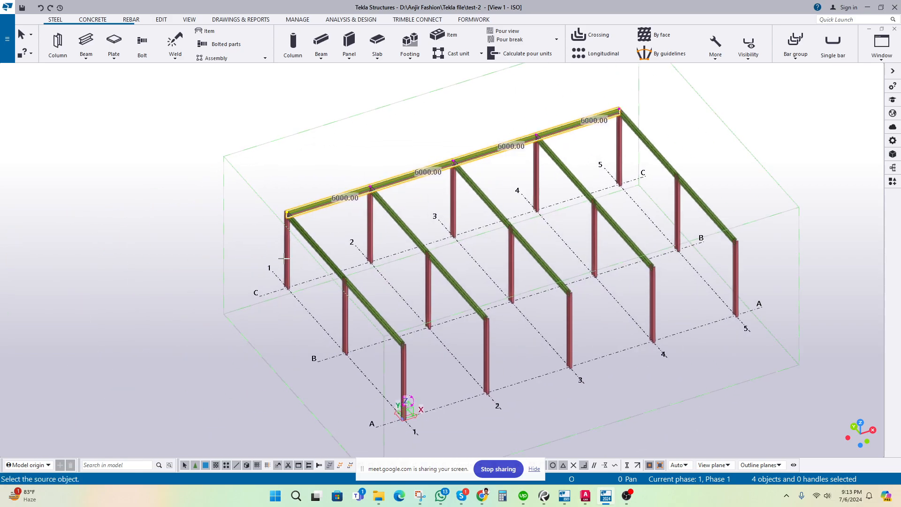
pyautogui.scroll(3, 268, 261)
pyautogui.click(291, 238)
pyautogui.click(370, 328)
# Step: Copy the same four beams to grid line A with column A1 as the destination, and end the copy command
pyautogui.moveTo(429, 404); pyautogui.dragTo(382, 275, button='middle')
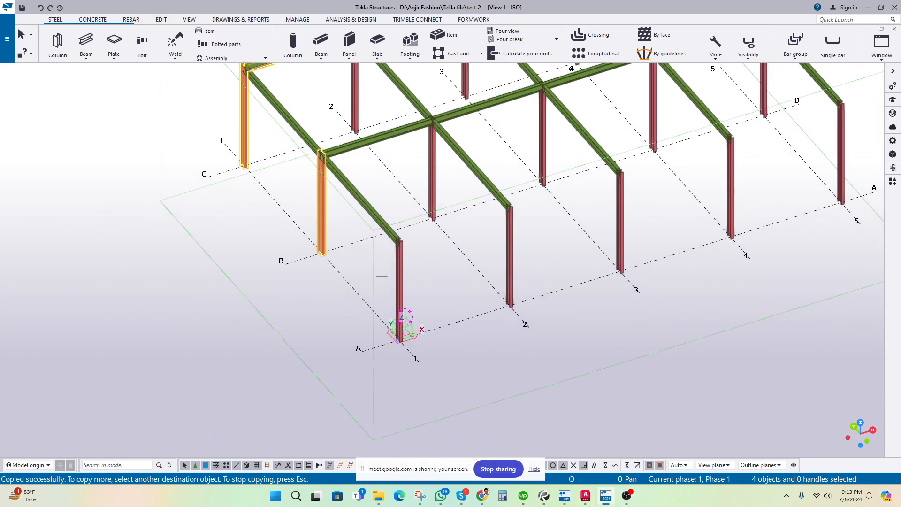
pyautogui.click(401, 299)
pyautogui.scroll(-1, 437, 288)
pyautogui.moveTo(437, 288); pyautogui.dragTo(440, 365, button='middle')
pyautogui.press('Escape')
pyautogui.click(423, 189)
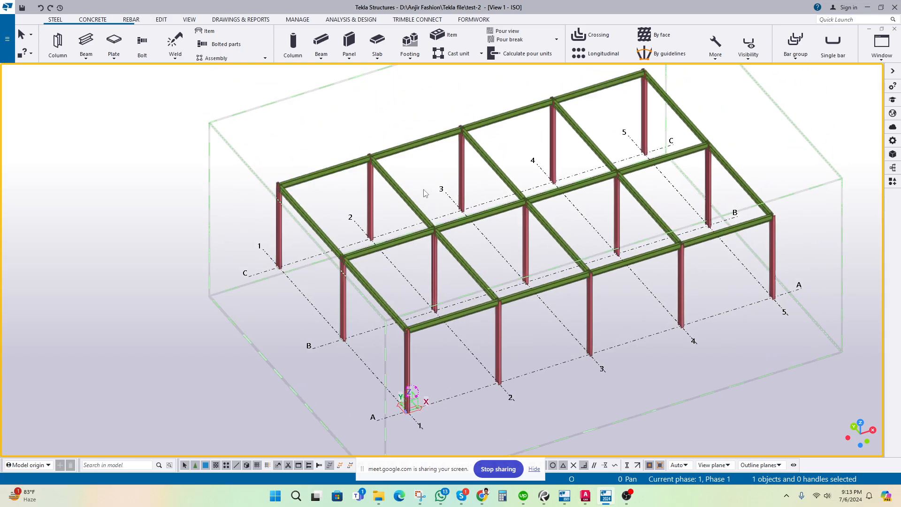
# Step: Examine how the two beams meet the top of the corner column at C1
pyautogui.moveTo(422, 188); pyautogui.dragTo(450, 265, button='middle')
pyautogui.scroll(2, 397, 225)
pyautogui.scroll(7, 289, 268)
pyautogui.scroll(7, 292, 277)
pyautogui.moveTo(407, 316); pyautogui.dragTo(377, 309, button='middle')
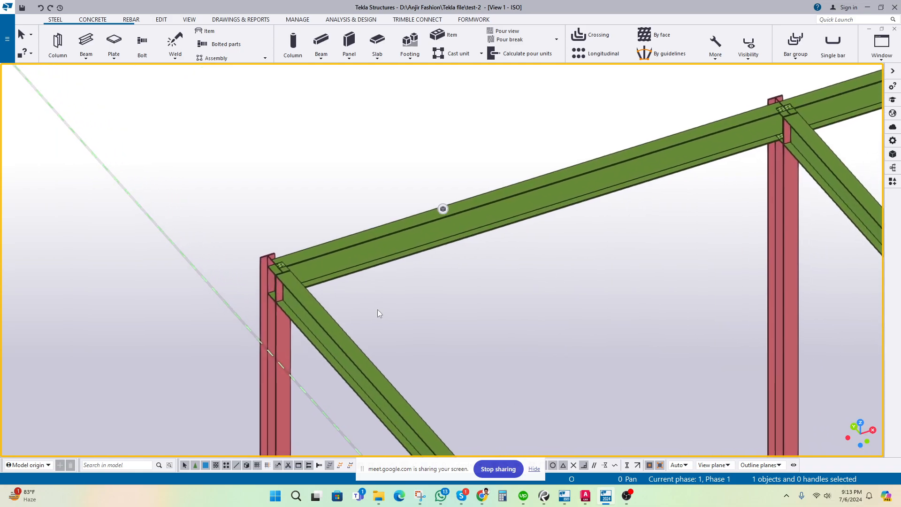
pyautogui.scroll(6, 277, 279)
pyautogui.moveTo(240, 278); pyautogui.dragTo(291, 306, button='middle')
pyautogui.scroll(1, 299, 300)
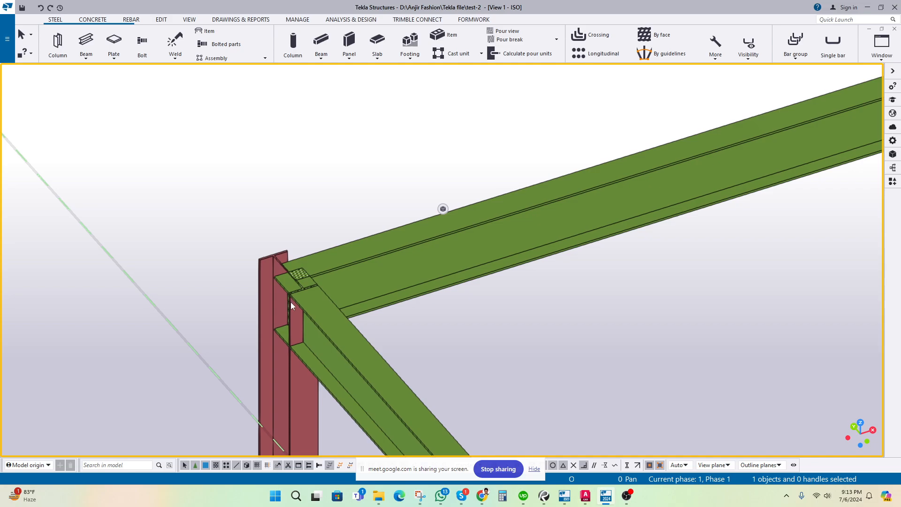
pyautogui.scroll(-6, 291, 302)
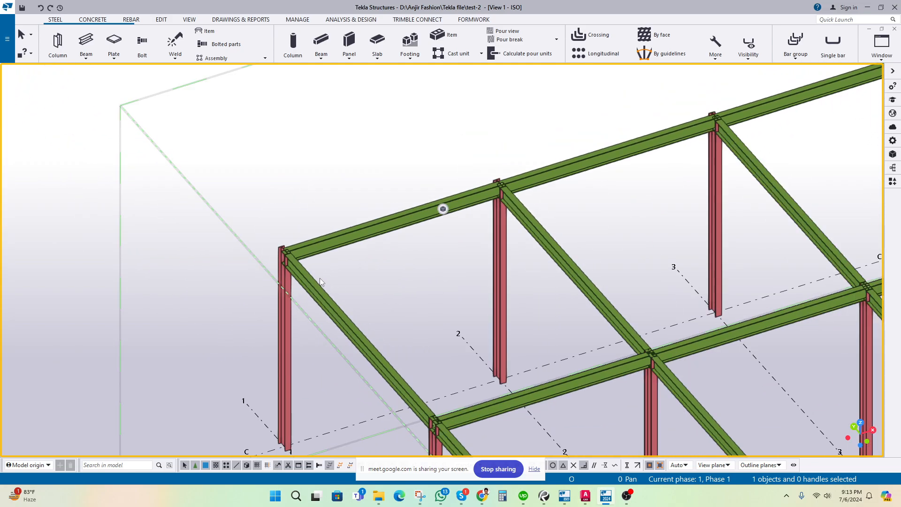
# Step: Examine up close, in 3D and in plan view, how the two beam ends overlap the column web at C1
pyautogui.scroll(-1, 320, 278)
pyautogui.scroll(5, 306, 268)
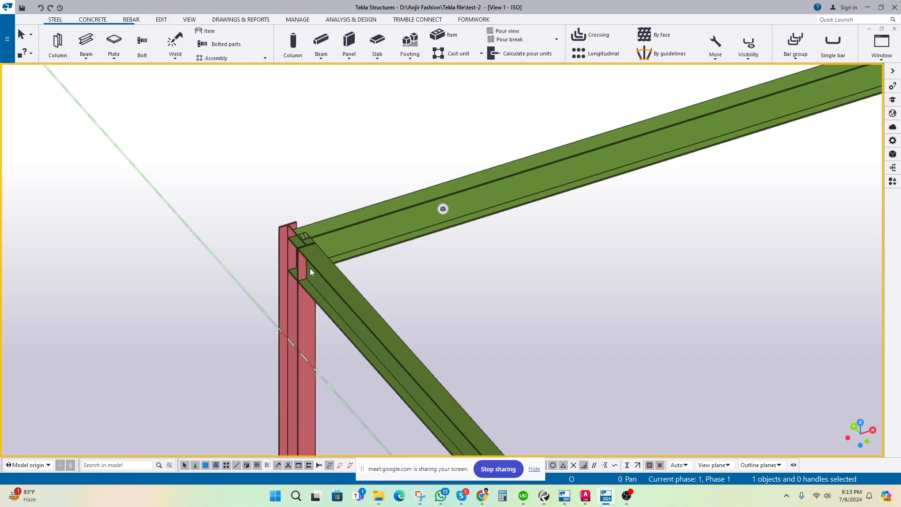
pyautogui.scroll(5, 370, 288)
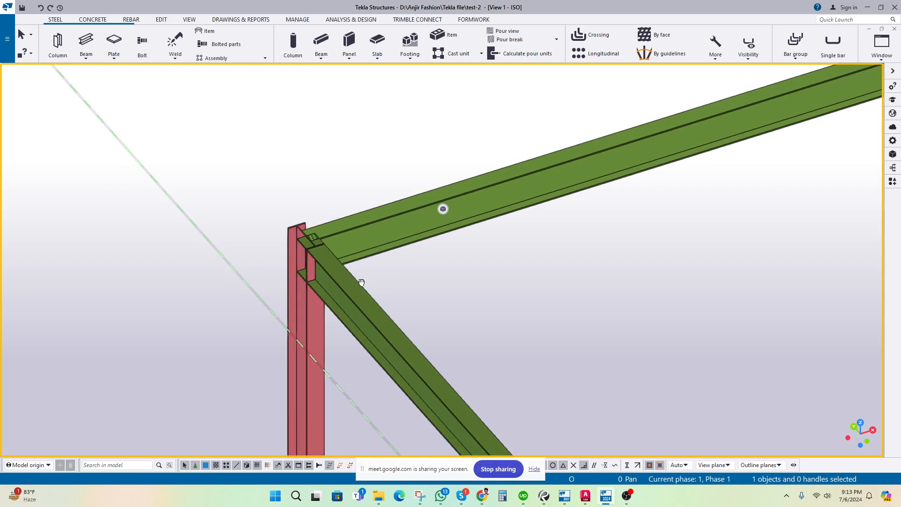
pyautogui.scroll(5, 397, 275)
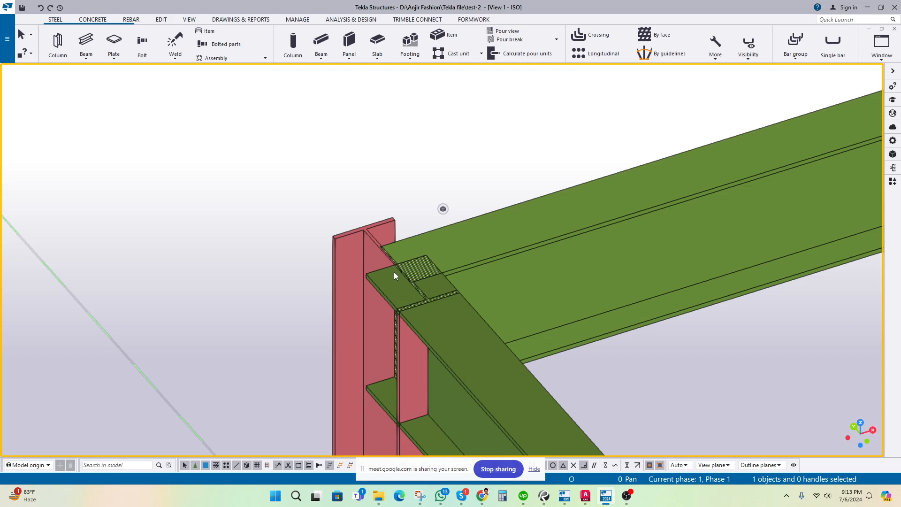
pyautogui.scroll(-2, 398, 266)
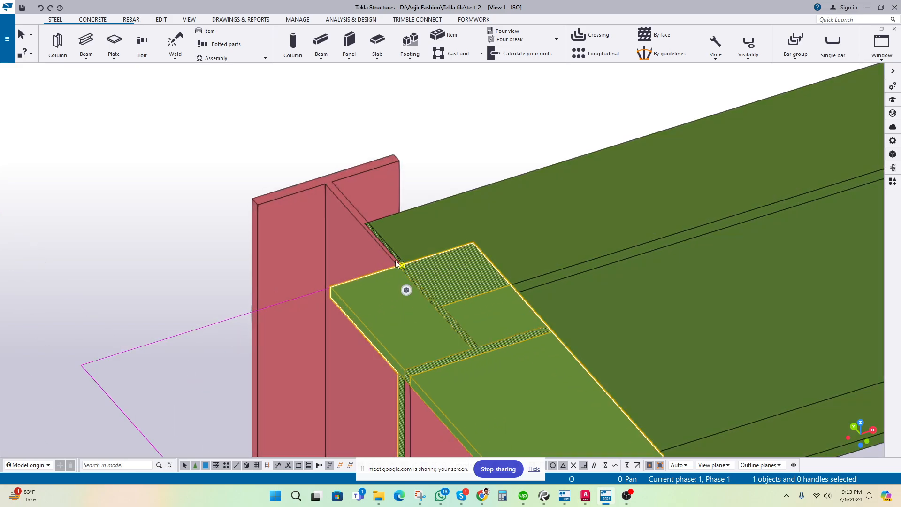
pyautogui.hotkey('ctrl', 'p')
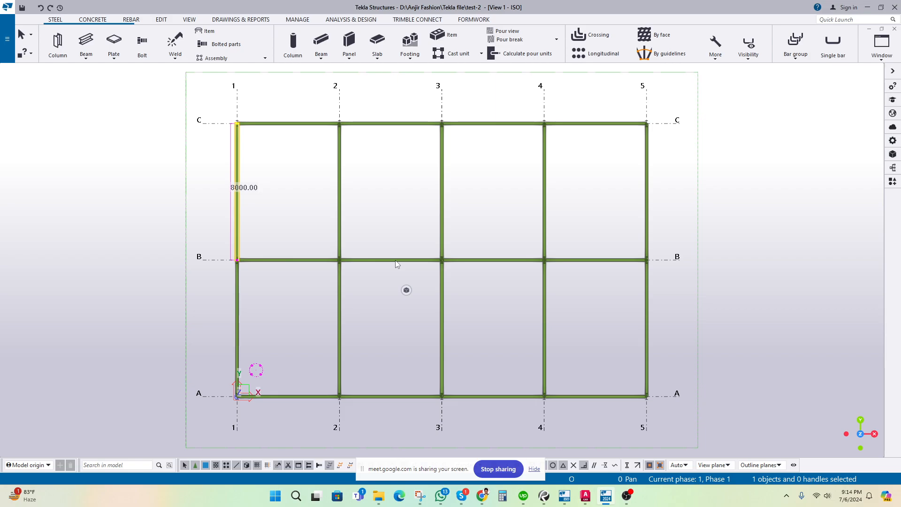
pyautogui.scroll(4, 395, 260)
pyautogui.scroll(6, 347, 225)
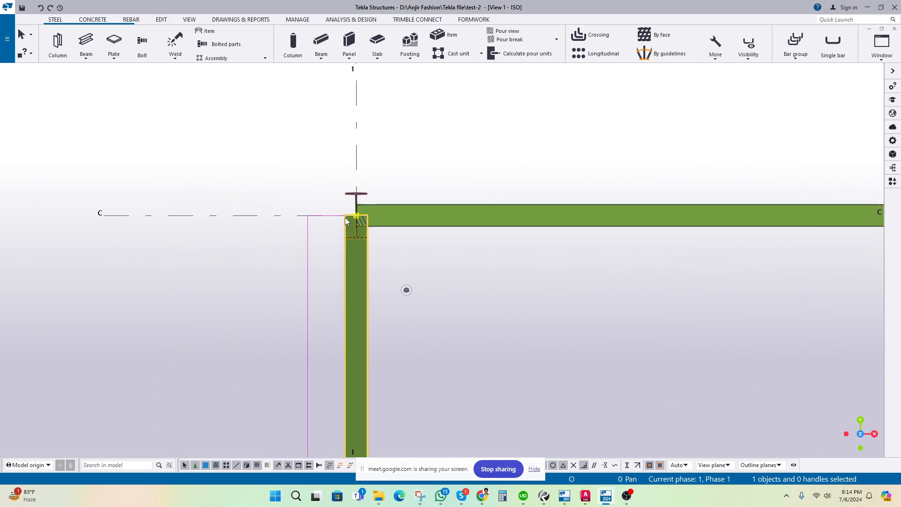
pyautogui.scroll(1, 357, 226)
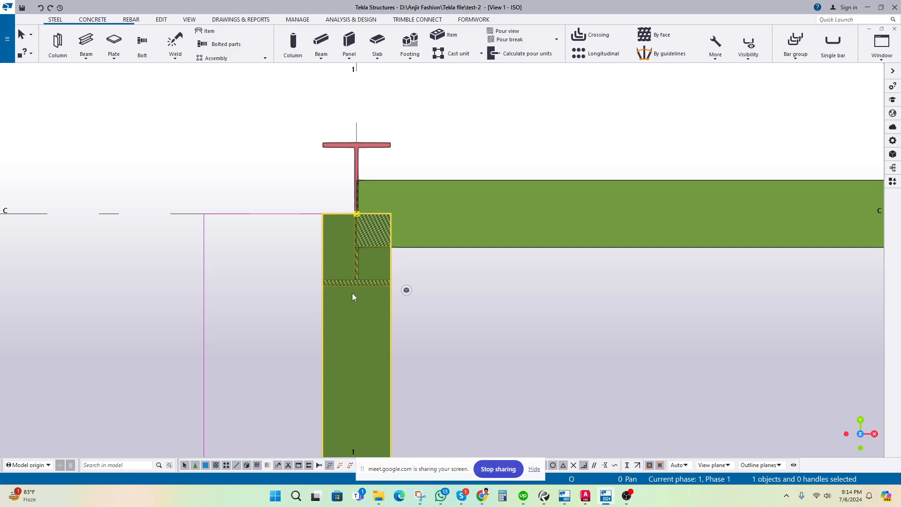
pyautogui.click(444, 325)
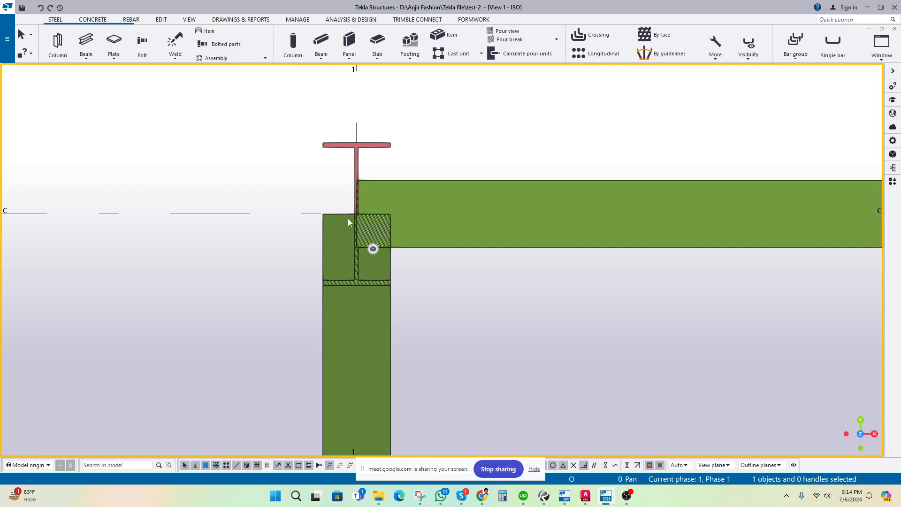
pyautogui.scroll(1, 339, 214)
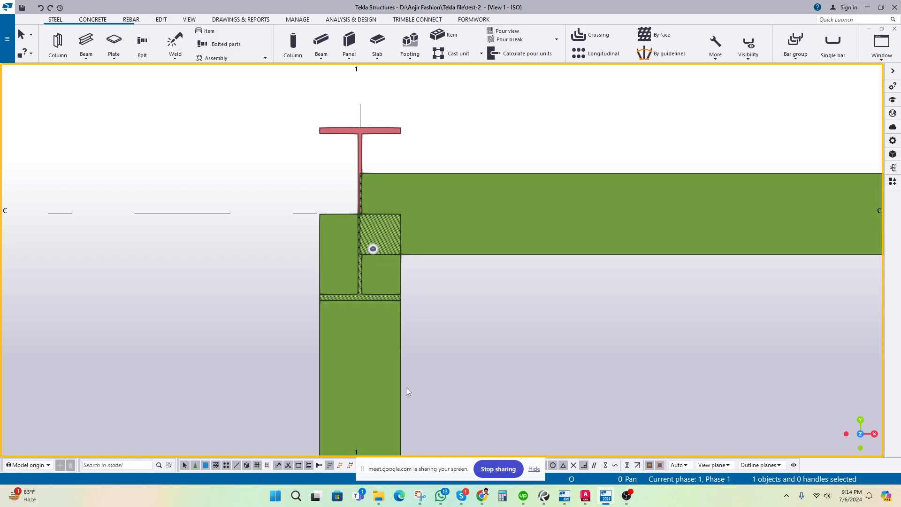
# Step: Switch to Bluebeam Revu and examine the beam-to-column details on the connection standard sheet
pyautogui.moveTo(380, 501)
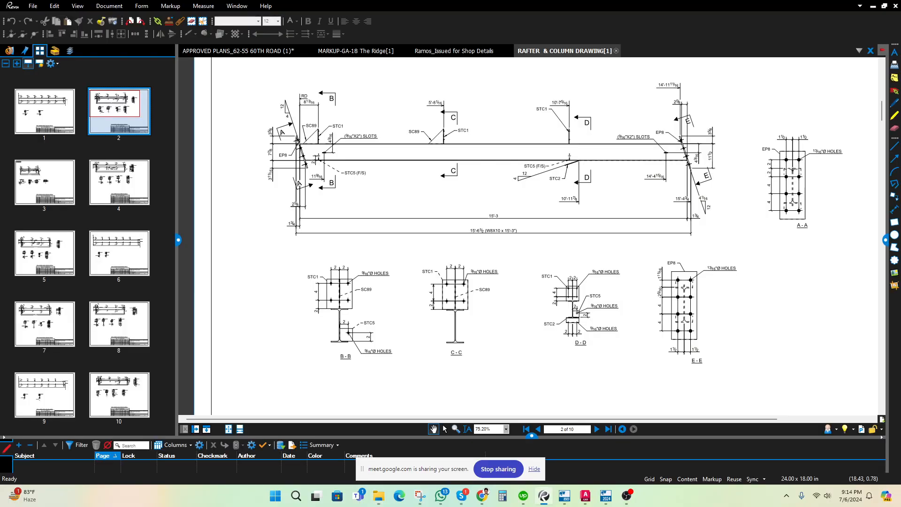
pyautogui.moveTo(350, 129); pyautogui.dragTo(382, 198, button='middle')
pyautogui.scroll(2, 382, 198)
pyautogui.scroll(3, 382, 198)
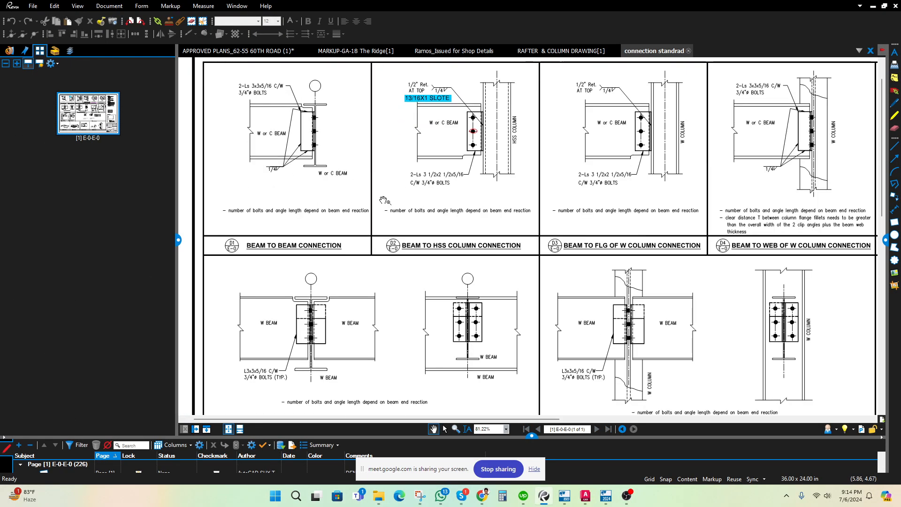
pyautogui.scroll(-3, 399, 249)
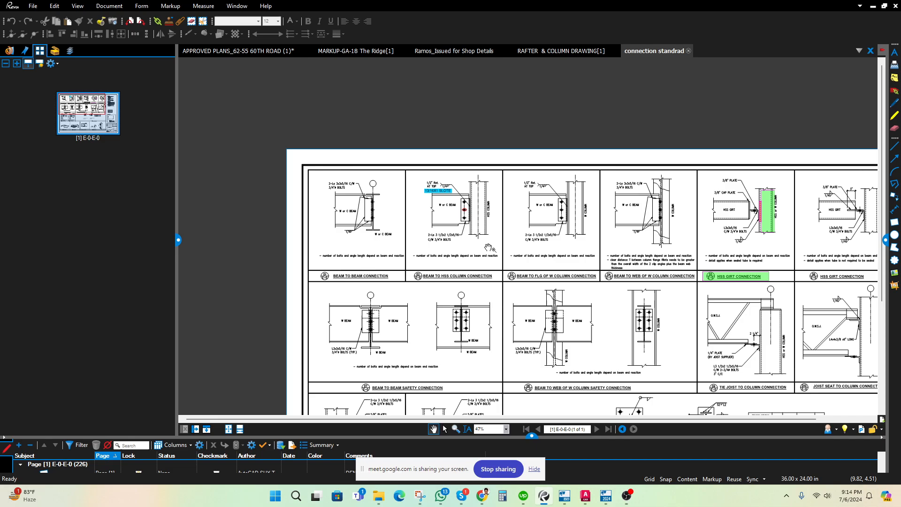
pyautogui.scroll(4, 486, 242)
pyautogui.moveTo(486, 242); pyautogui.dragTo(510, 242)
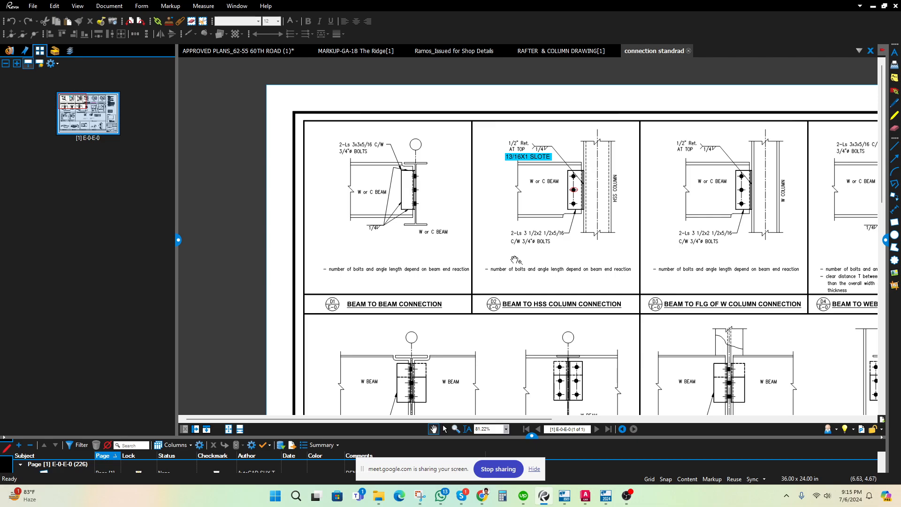
pyautogui.moveTo(515, 260); pyautogui.dragTo(467, 291)
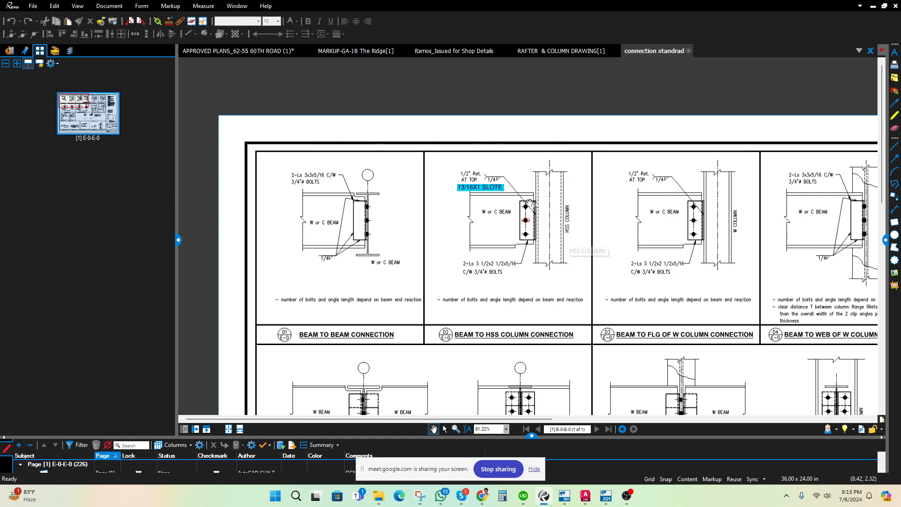
# Step: Examine the beam to beam connection detail D1 on the connection standard sheet
pyautogui.scroll(-3, 542, 216)
pyautogui.moveTo(539, 266); pyautogui.dragTo(531, 219)
pyautogui.scroll(3, 460, 264)
pyautogui.moveTo(480, 279); pyautogui.dragTo(490, 373)
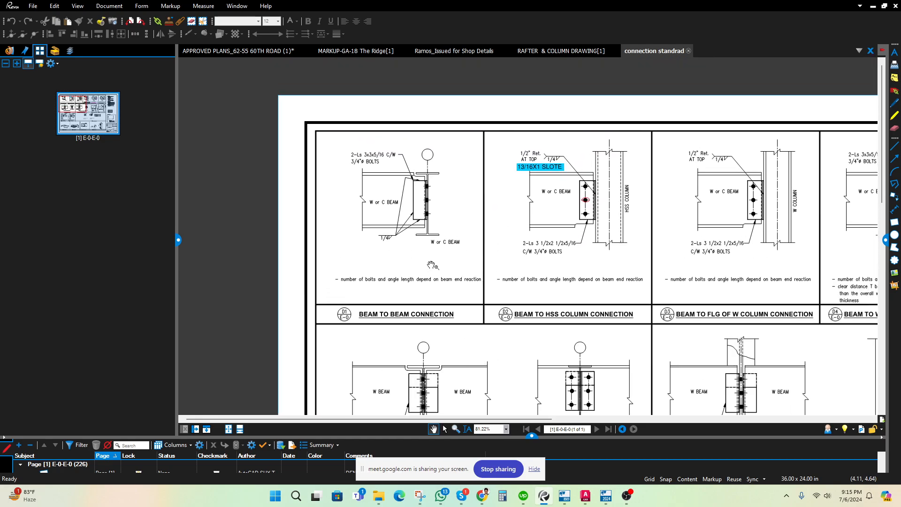
pyautogui.moveTo(428, 262); pyautogui.dragTo(445, 286)
pyautogui.scroll(2, 412, 247)
pyautogui.moveTo(414, 248); pyautogui.dragTo(411, 220)
pyautogui.scroll(-2, 411, 221)
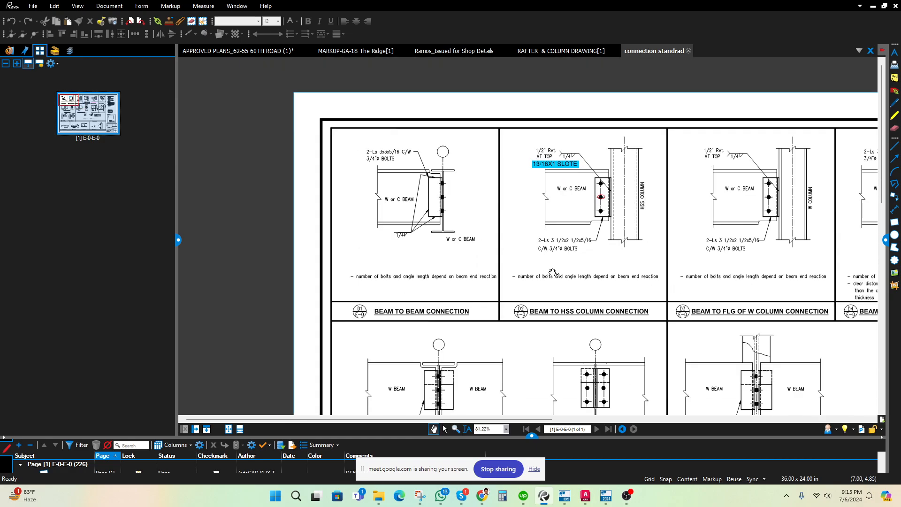
# Step: Examine the clip angles, bolts and slot note in the beam to HSS column connection detail D2
pyautogui.moveTo(553, 272); pyautogui.dragTo(509, 221)
pyautogui.scroll(3, 533, 161)
pyautogui.moveTo(538, 172)
pyautogui.mouseDown()
pyautogui.moveTo(510, 232)
pyautogui.moveTo(513, 212)
pyautogui.moveTo(519, 236)
pyautogui.mouseUp()
pyautogui.scroll(-1, 517, 224)
pyautogui.scroll(2, 500, 207)
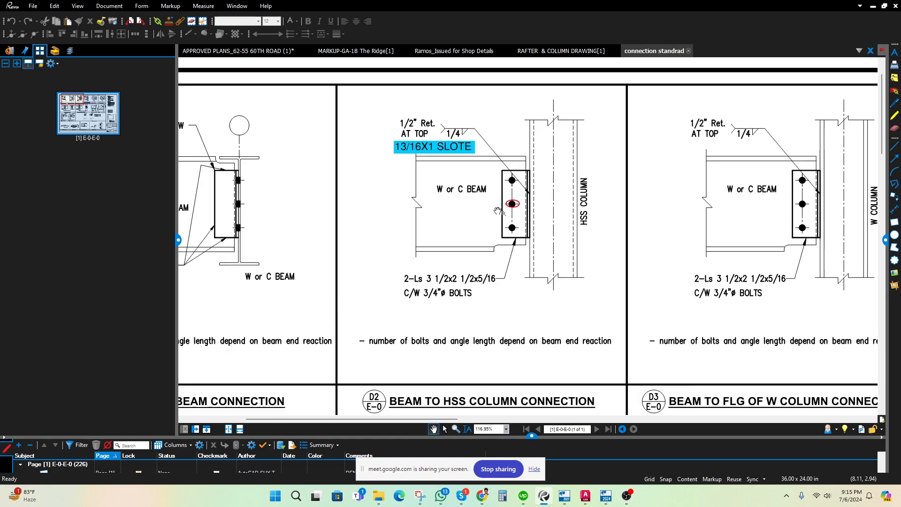
pyautogui.scroll(-1, 471, 180)
pyautogui.moveTo(416, 362); pyautogui.dragTo(403, 345)
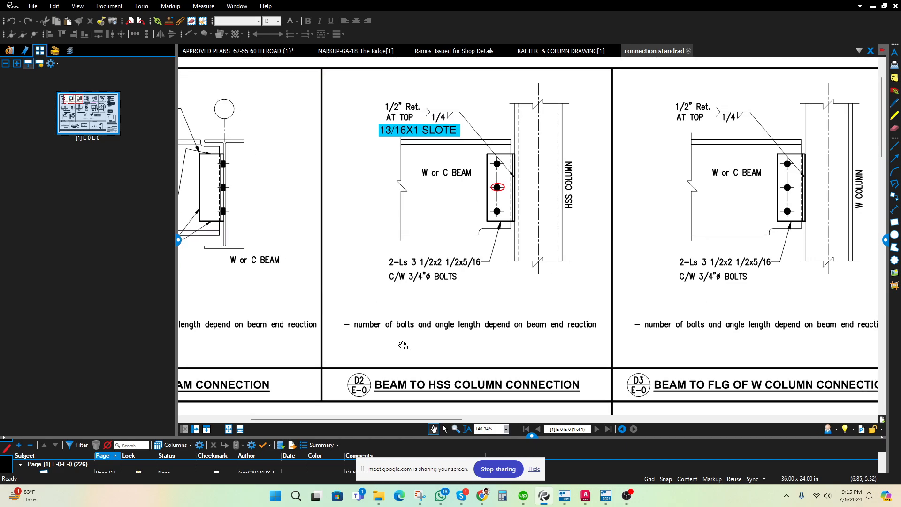
pyautogui.scroll(2, 470, 201)
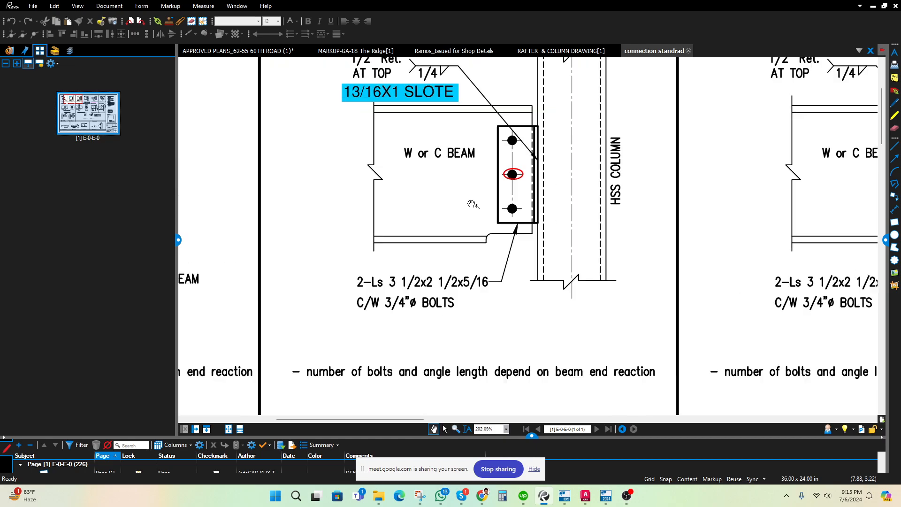
pyautogui.scroll(-3, 516, 197)
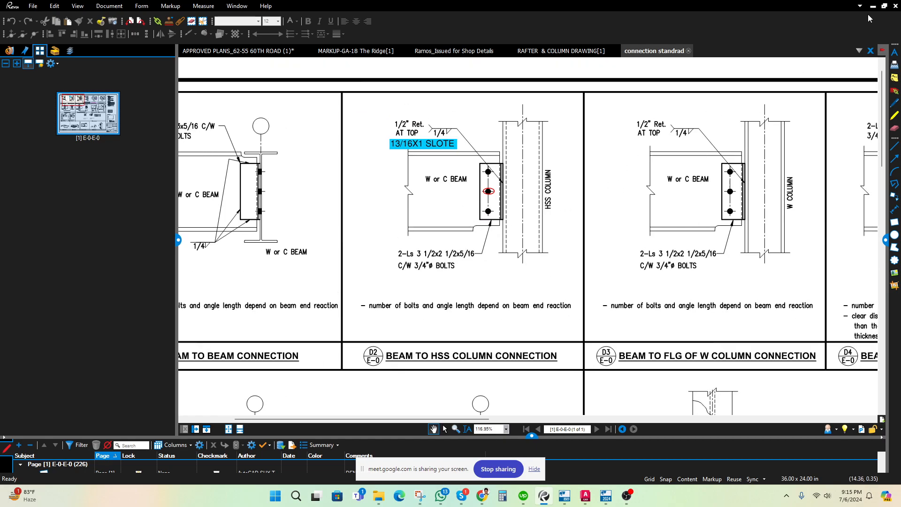
# Step: Switch back to Tekla Structures and search the applications and components catalog for 146
pyautogui.click(871, 7)
pyautogui.scroll(-3, 449, 300)
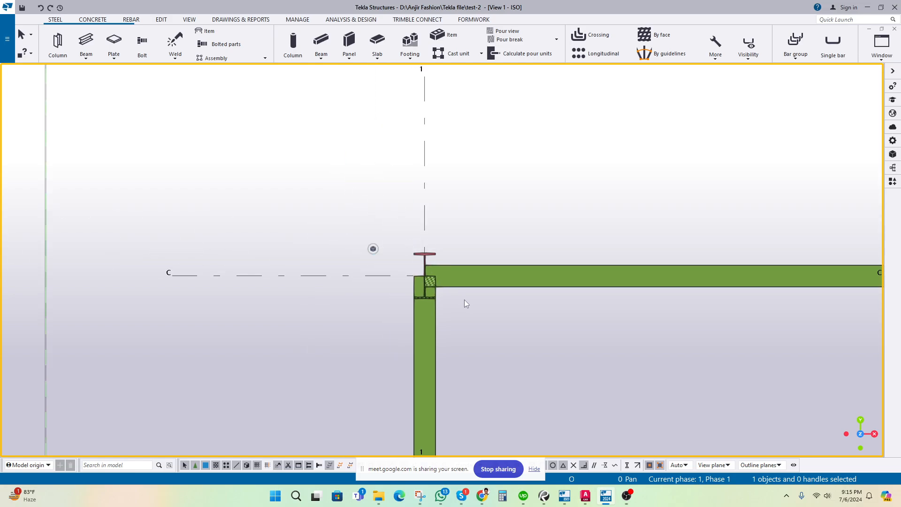
pyautogui.scroll(-3, 468, 300)
pyautogui.keyDown('ctrl'); pyautogui.moveTo(478, 306); pyautogui.dragTo(511, 285, button='middle'); pyautogui.keyUp('ctrl')
pyautogui.moveTo(516, 323); pyautogui.dragTo(442, 261, button='middle')
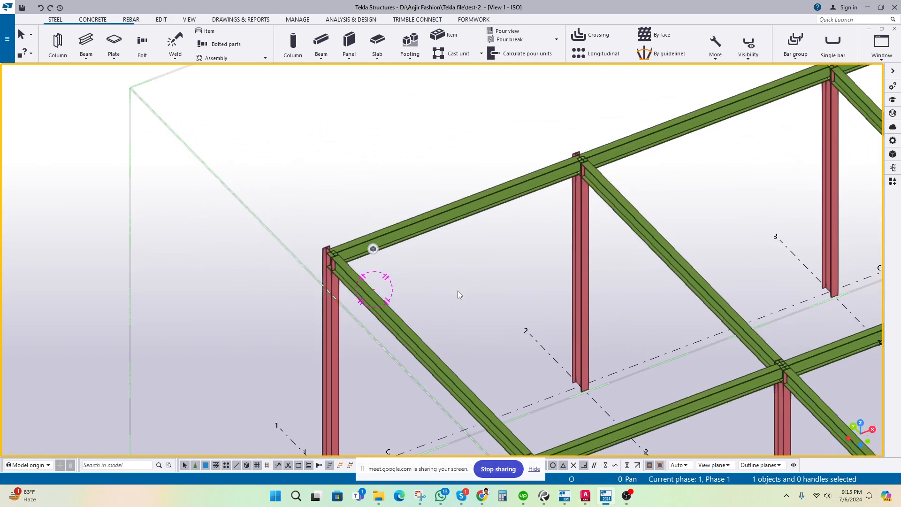
pyautogui.hotkey('ctrl', 'f')
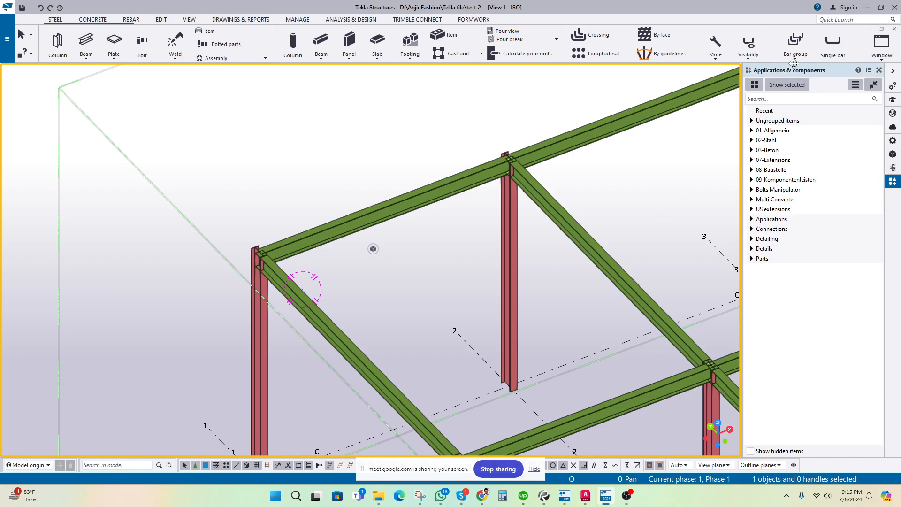
pyautogui.click(761, 99)
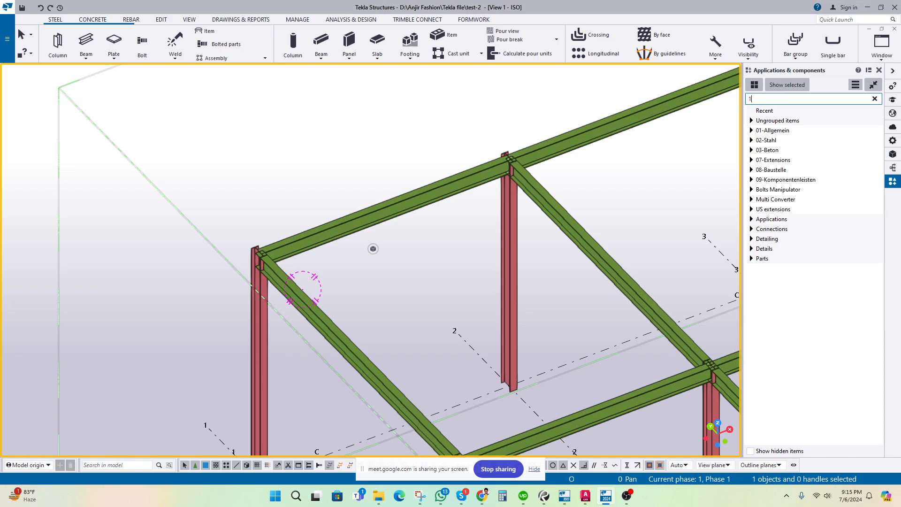
pyautogui.write('46')
# Step: View the settings of the Shear plate simple (146) component and close them without applying it
pyautogui.click(783, 157)
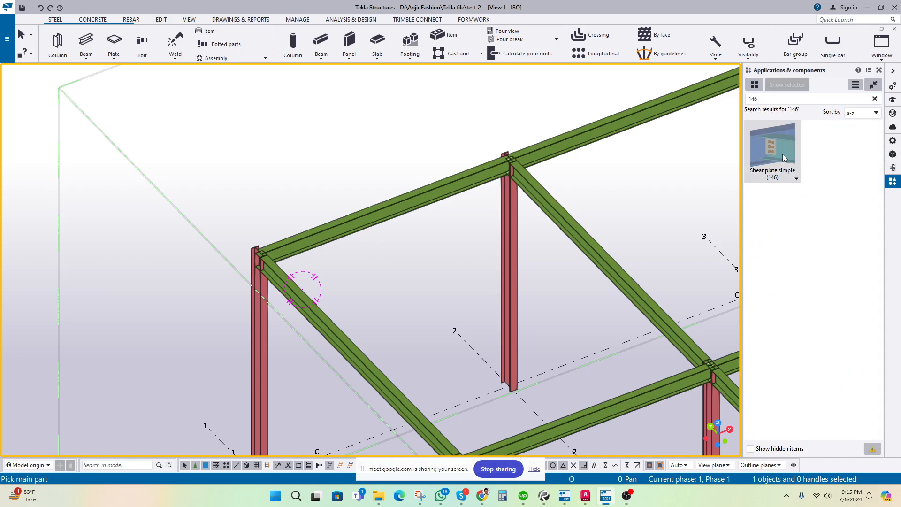
pyautogui.doubleClick(781, 153)
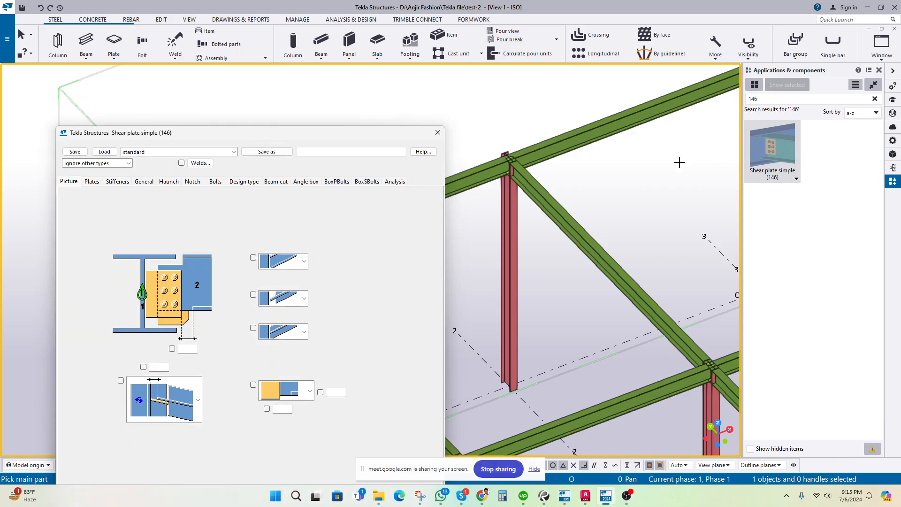
pyautogui.moveTo(305, 137); pyautogui.dragTo(501, 72)
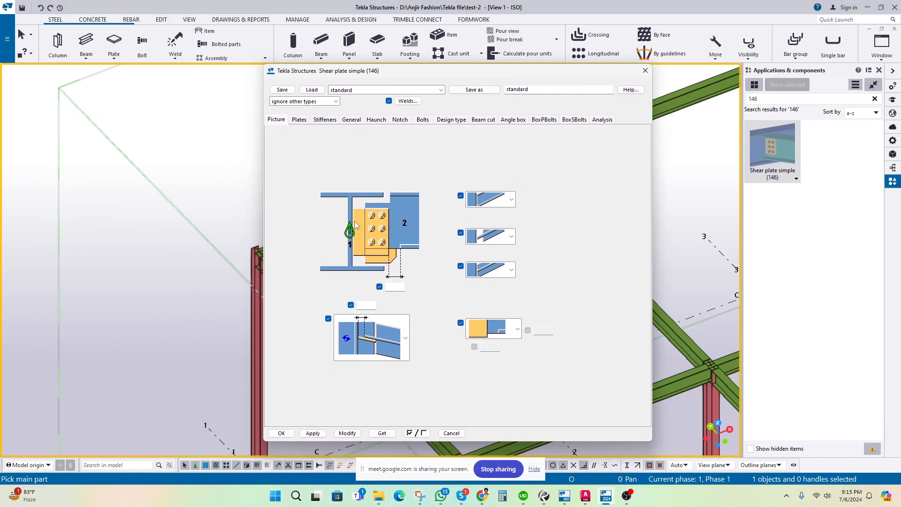
pyautogui.click(645, 71)
# Step: Search the component catalog for 76, and replace that search with column to beam
pyautogui.doubleClick(770, 98)
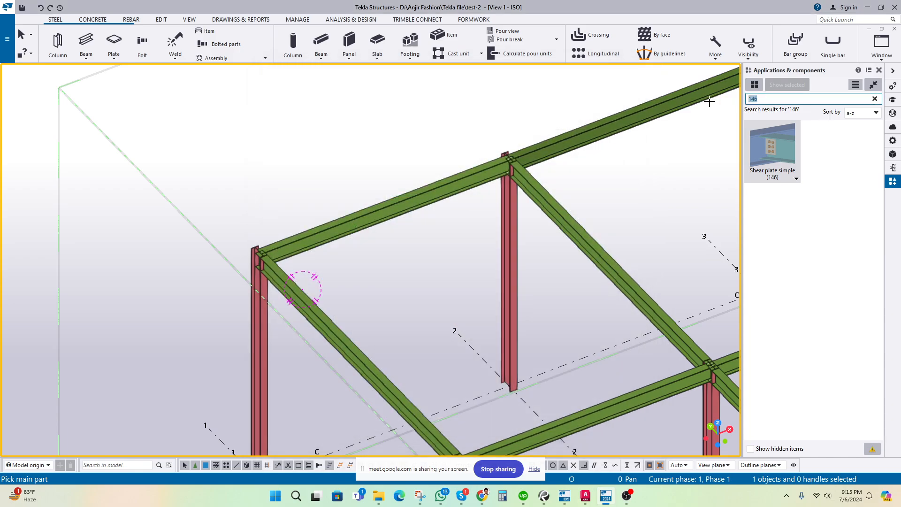
pyautogui.write('76')
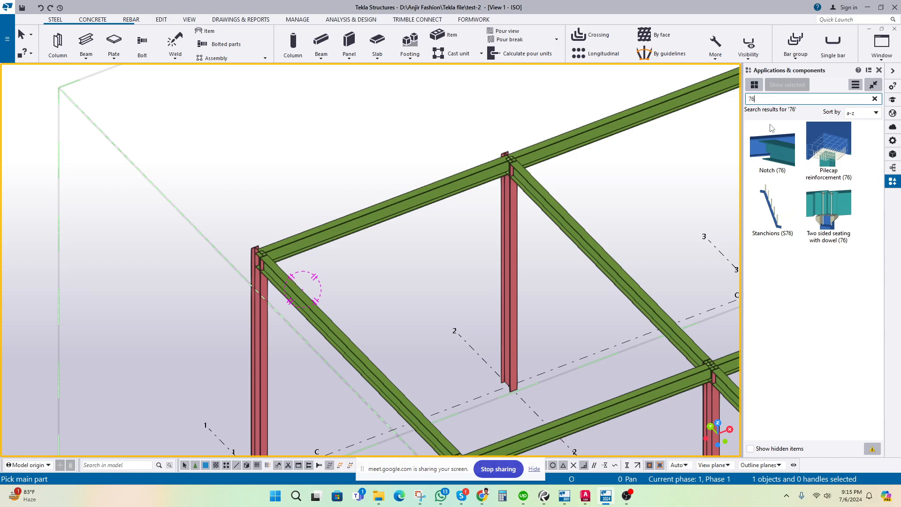
pyautogui.doubleClick(746, 99)
pyautogui.write('column')
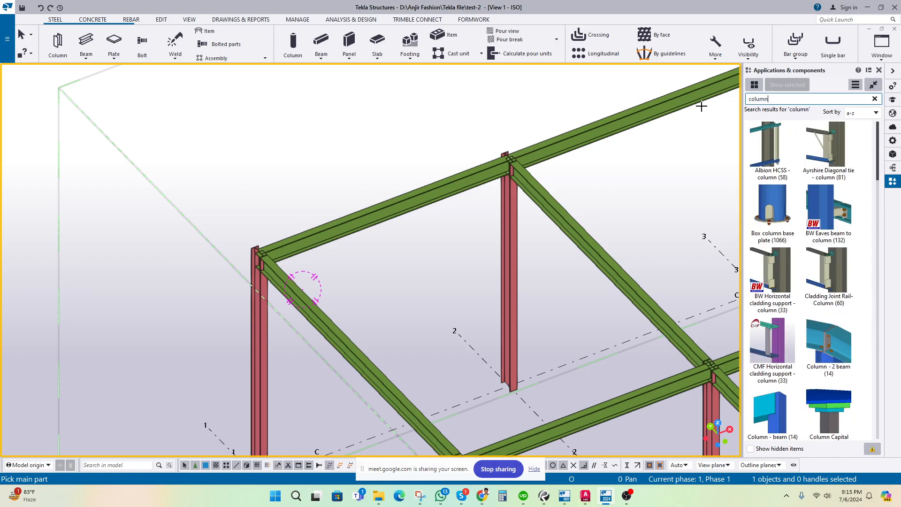
pyautogui.write(' to beam')
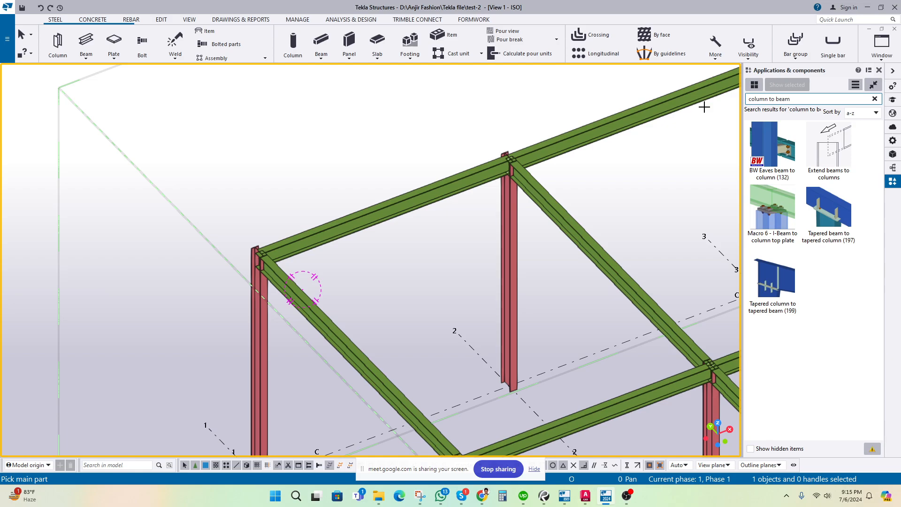
# Step: Show hidden items in the catalog, view the settings of Tapered beam to tapered column (197), and close them
pyautogui.click(794, 332)
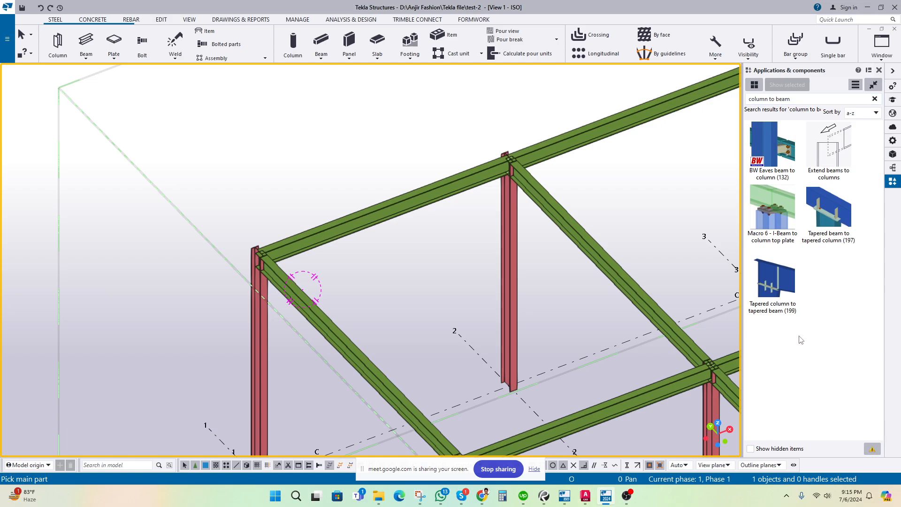
pyautogui.click(750, 448)
pyautogui.doubleClick(828, 211)
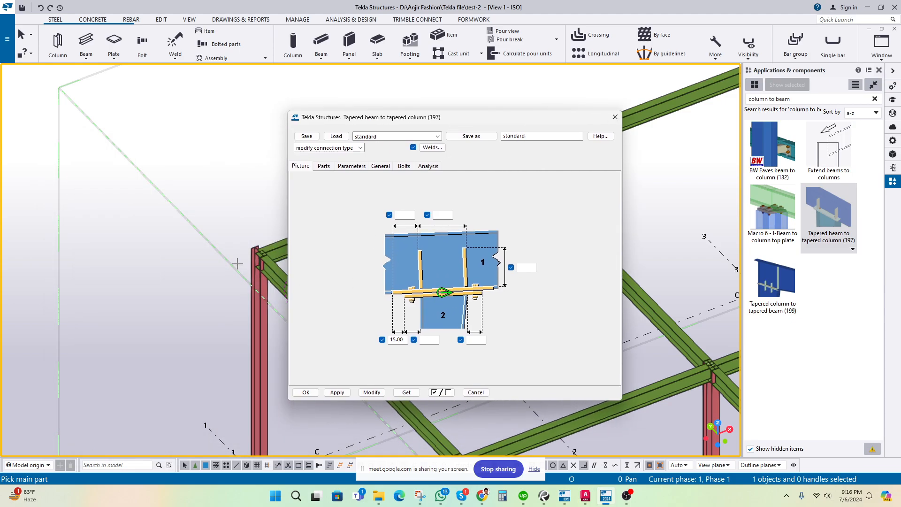
pyautogui.click(615, 116)
# Step: Search the component catalog for tab, view the settings of Shear tab plate connection (80), and close them without applying
pyautogui.tripleClick(769, 99)
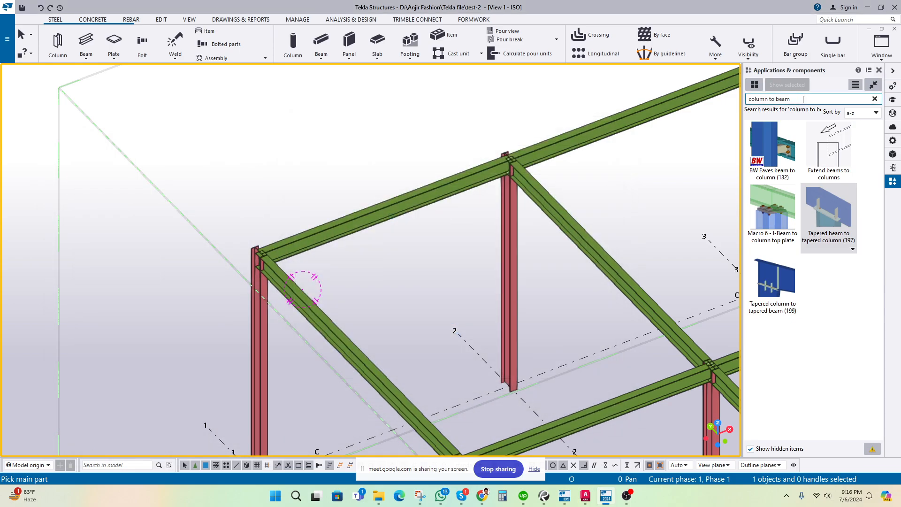
pyautogui.write('share')
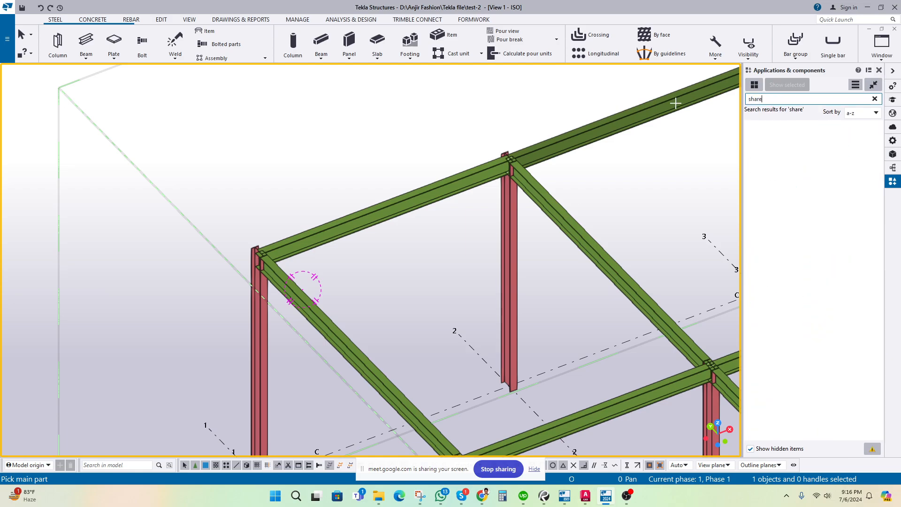
pyautogui.press('BackSpace')
pyautogui.press('BackSpace')
pyautogui.write('tab')
pyautogui.moveTo(777, 100); pyautogui.dragTo(701, 102)
pyautogui.write('tab')
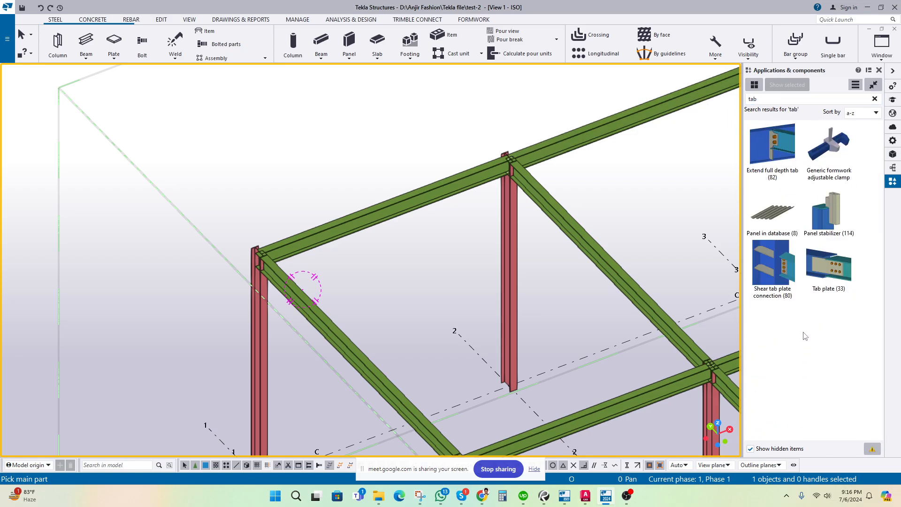
pyautogui.doubleClick(778, 271)
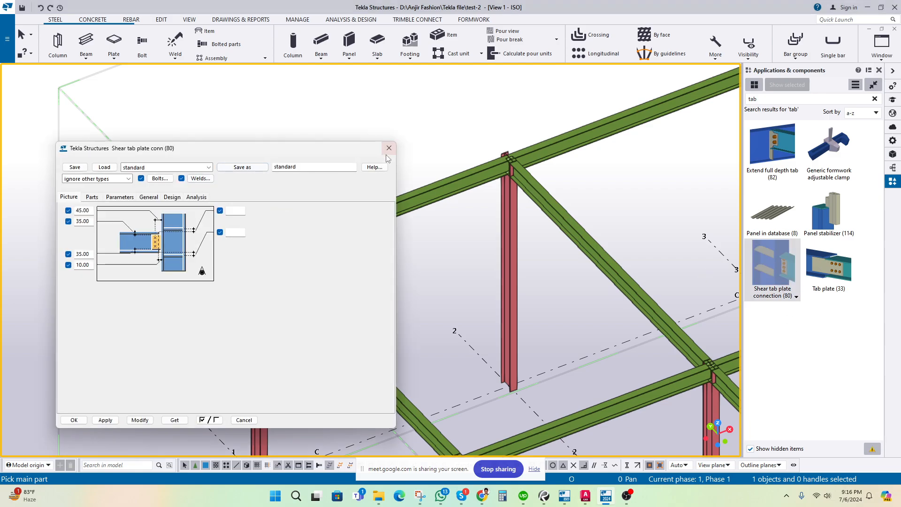
pyautogui.click(388, 148)
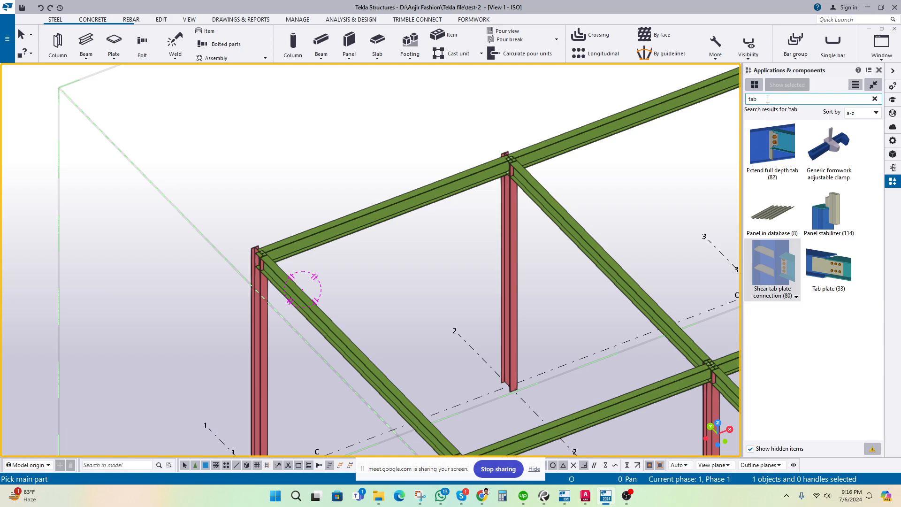
# Step: Replace the component catalog search with shear
pyautogui.moveTo(767, 98); pyautogui.dragTo(723, 99)
pyautogui.write('she')
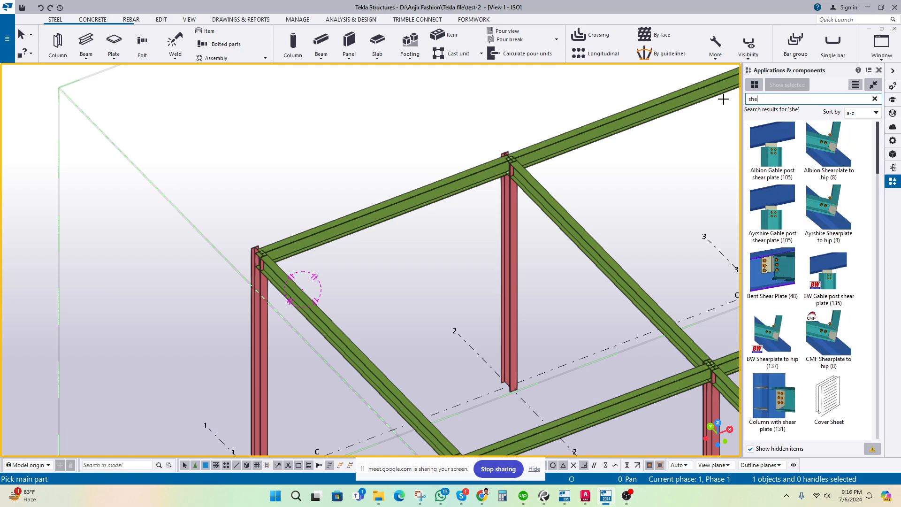
pyautogui.write('ar')
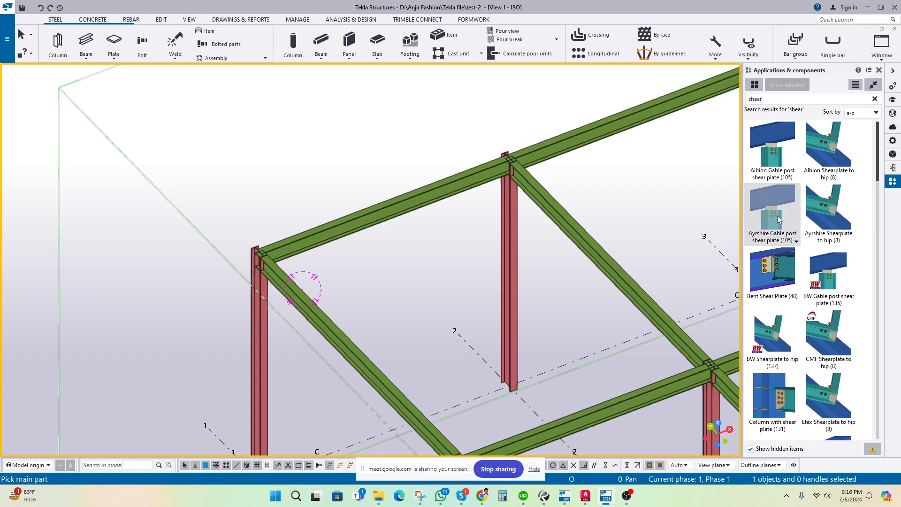
# Step: View the settings of the Shear Pl Col with Stiff Special (42) component and close them without applying
pyautogui.scroll(-3, 782, 215)
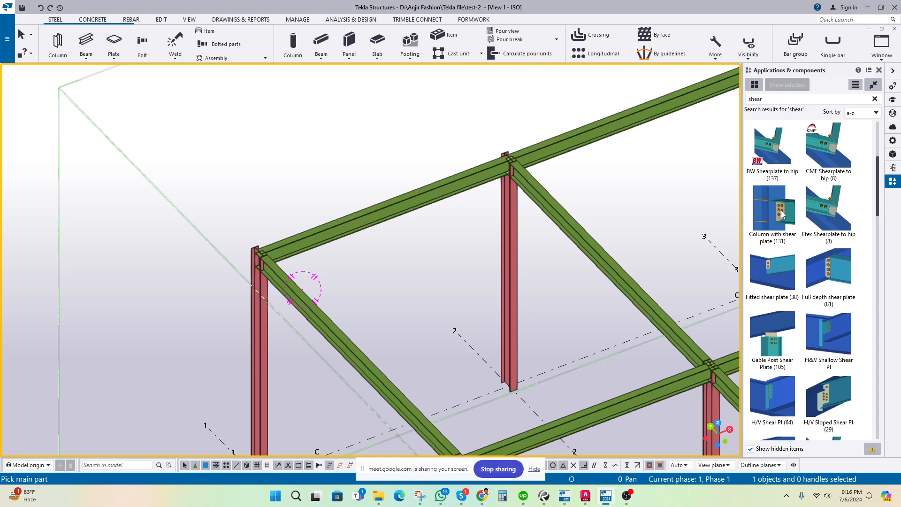
pyautogui.scroll(-1, 782, 215)
pyautogui.scroll(-2, 788, 275)
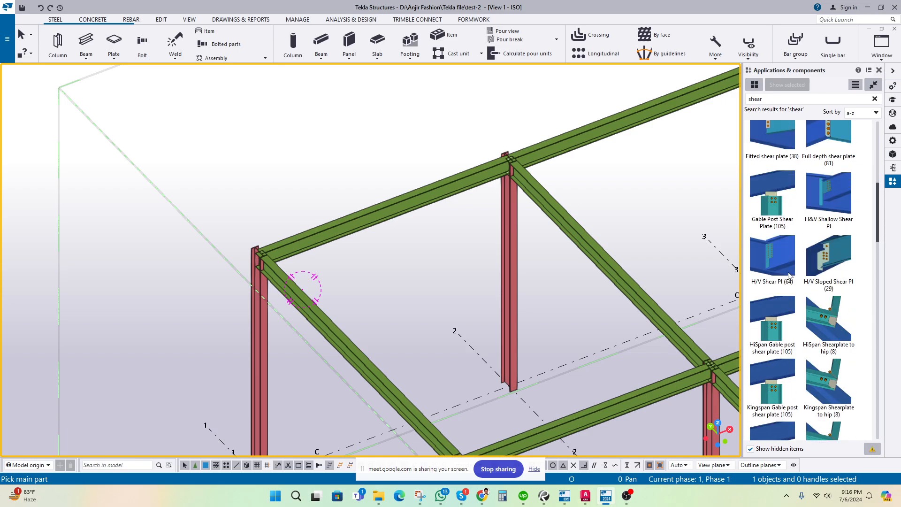
pyautogui.scroll(-1, 789, 275)
pyautogui.scroll(-2, 789, 275)
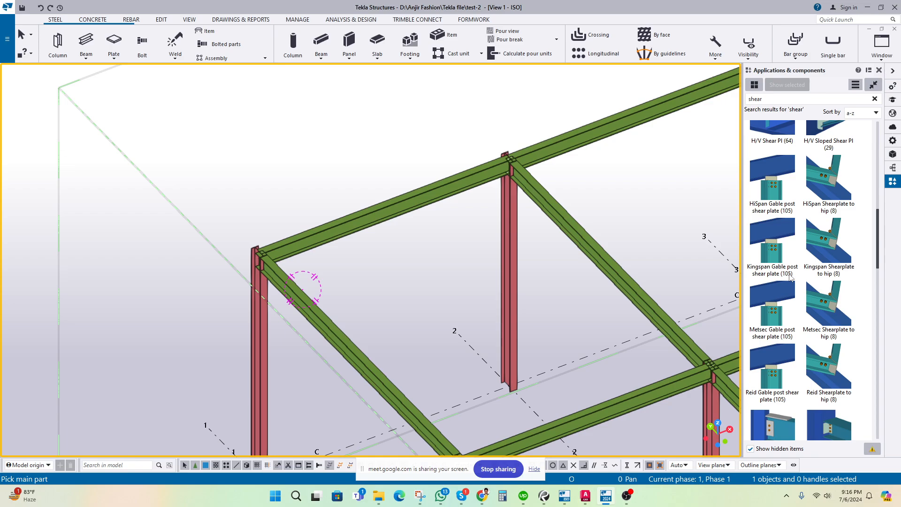
pyautogui.scroll(-3, 790, 278)
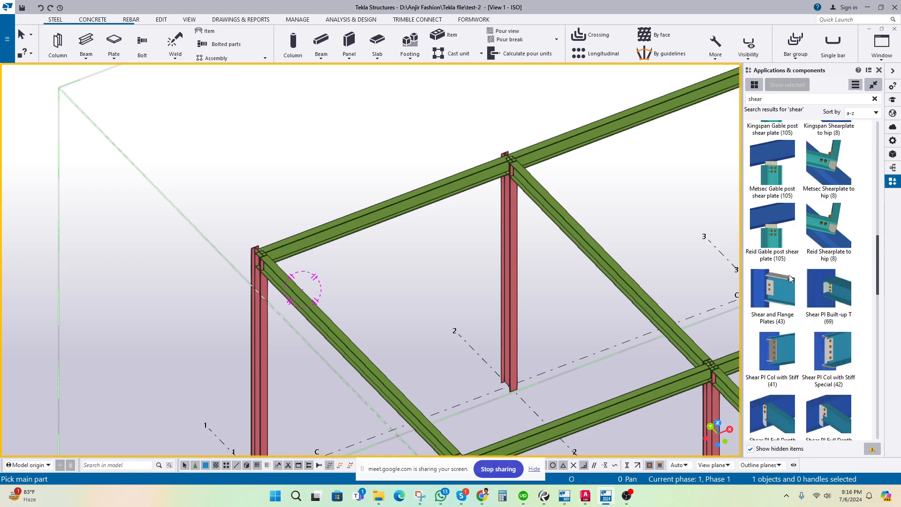
pyautogui.scroll(-1, 790, 278)
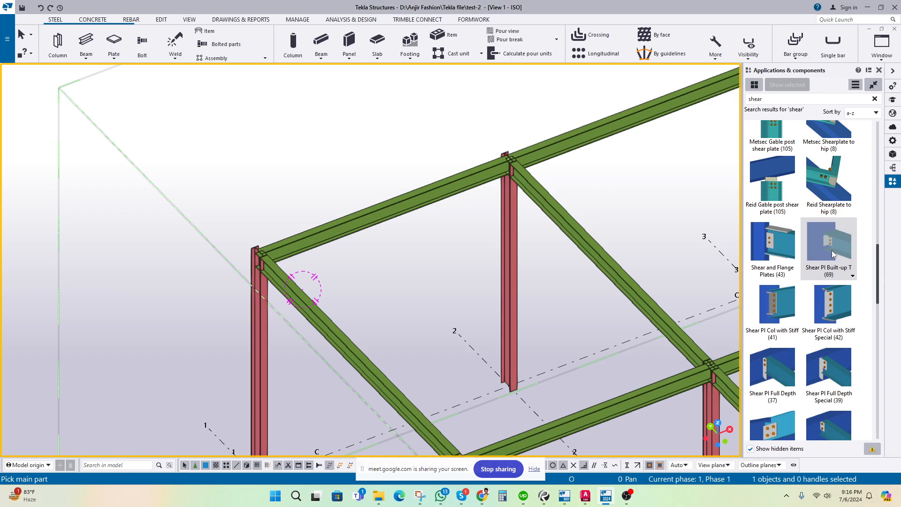
pyautogui.scroll(-1, 831, 250)
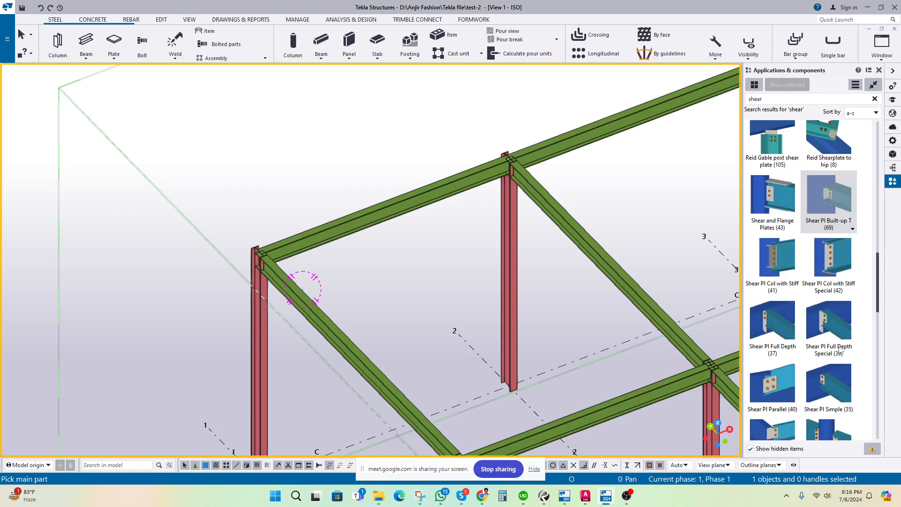
pyautogui.doubleClick(829, 259)
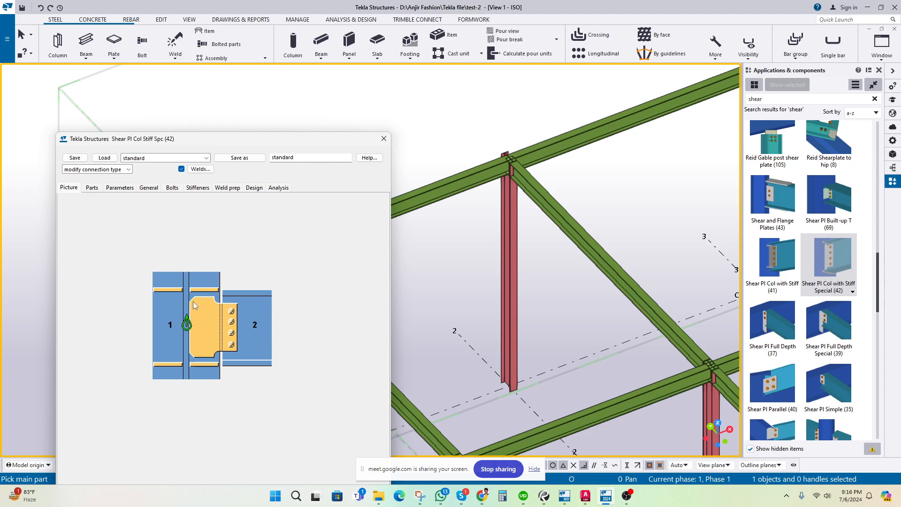
pyautogui.click(383, 139)
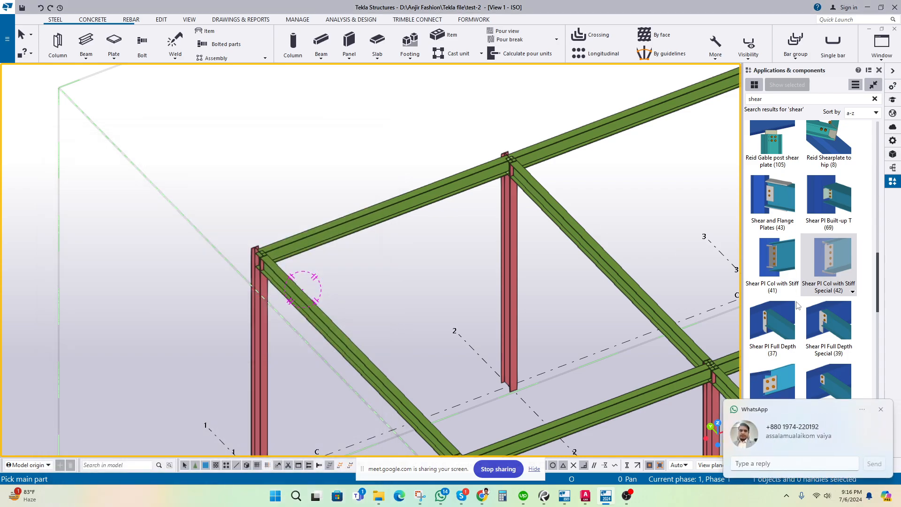
# Step: Dismiss the WhatsApp notification, view the settings of Shear Pl Col with Stiff (41), and close them
pyautogui.click(880, 409)
pyautogui.scroll(-2, 807, 351)
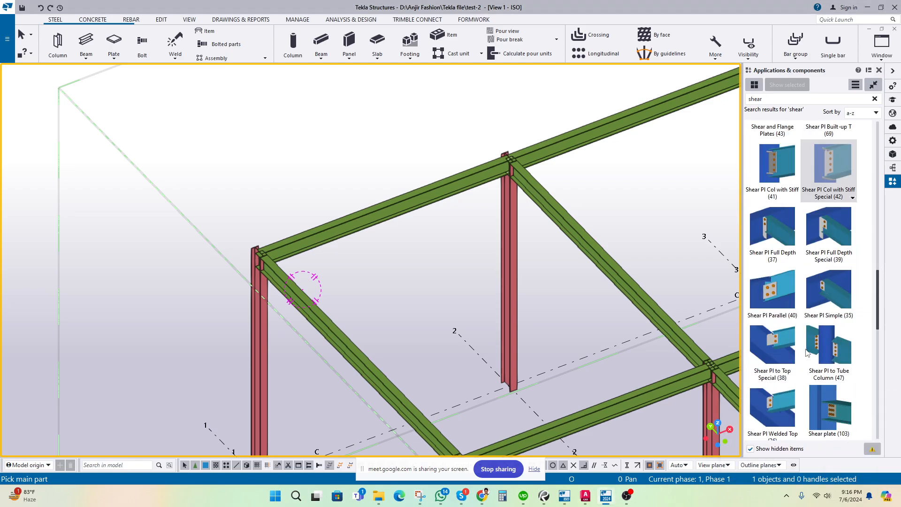
pyautogui.scroll(-5, 807, 352)
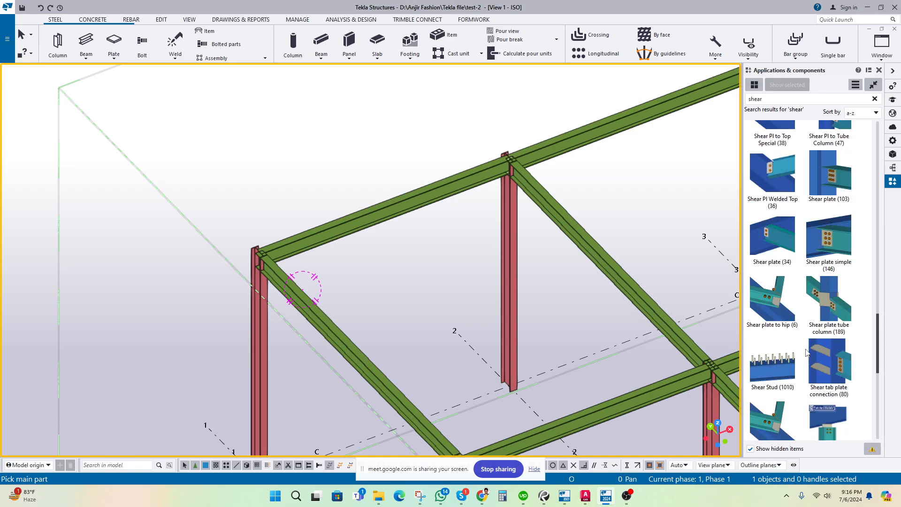
pyautogui.scroll(-3, 806, 352)
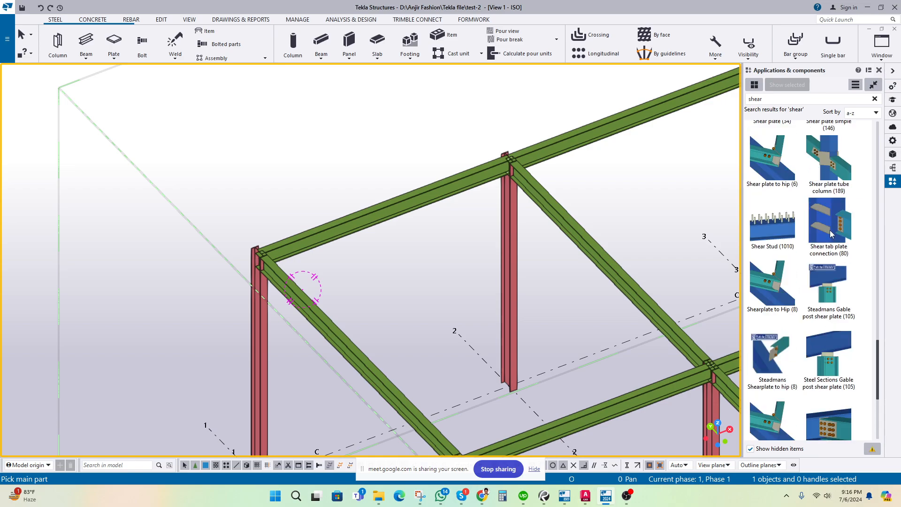
pyautogui.scroll(-5, 830, 234)
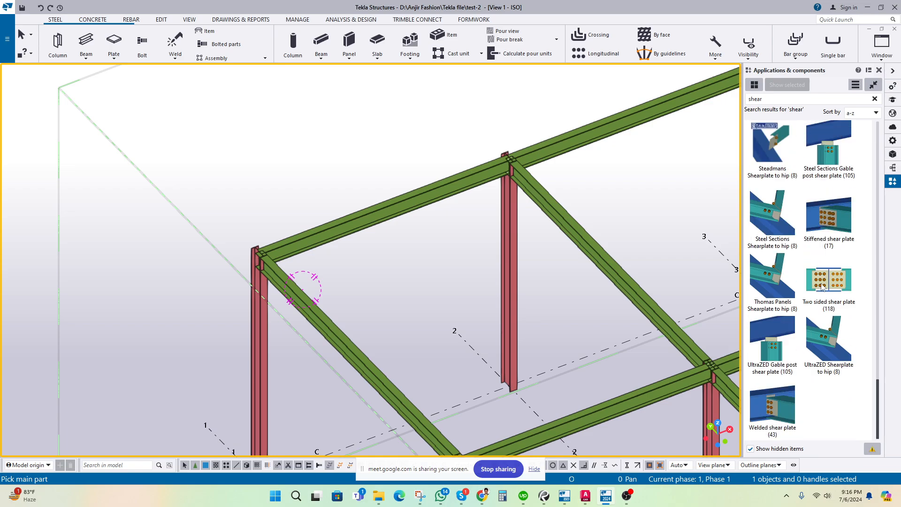
pyautogui.scroll(12, 808, 347)
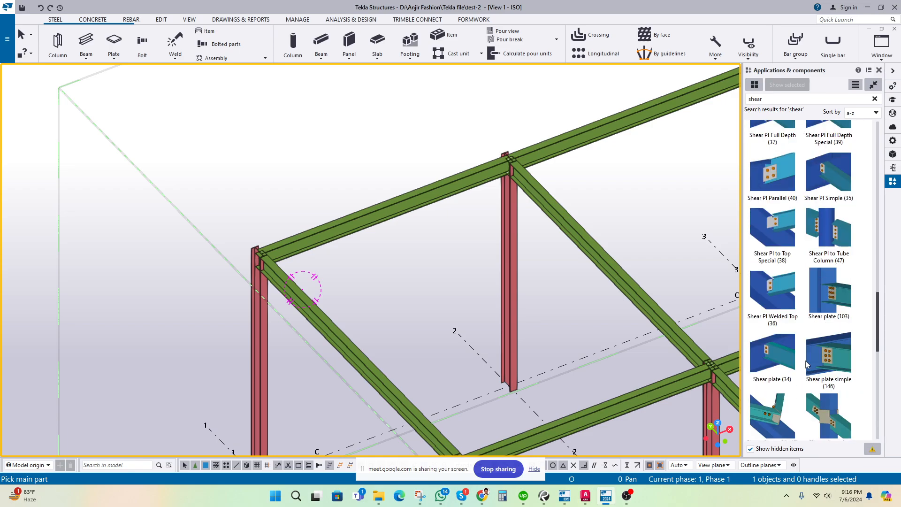
pyautogui.scroll(2, 807, 364)
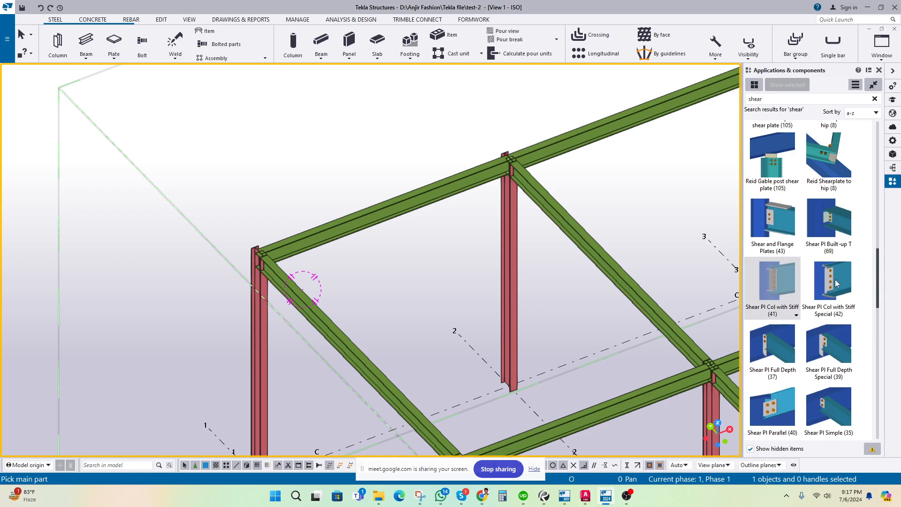
pyautogui.doubleClick(769, 282)
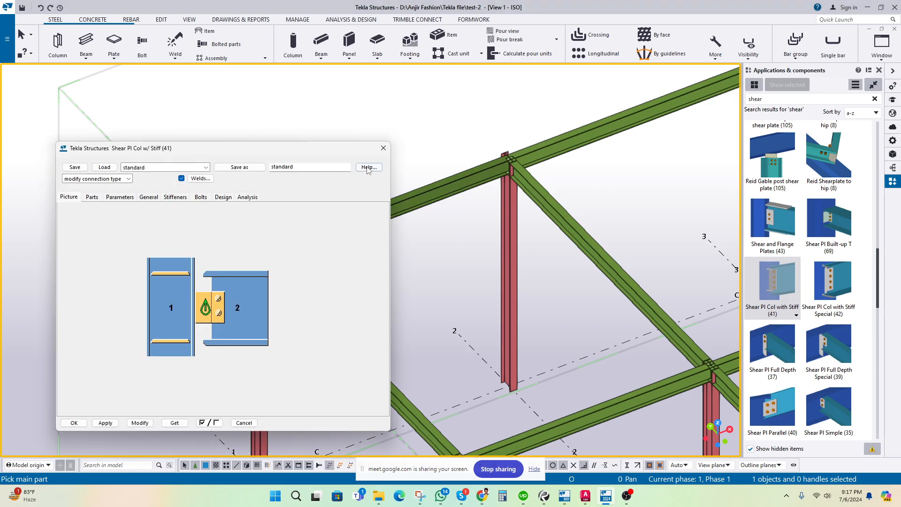
pyautogui.click(383, 148)
# Step: Mute the WhatsApp chat for 8 hours from its notification
pyautogui.scroll(3, 825, 338)
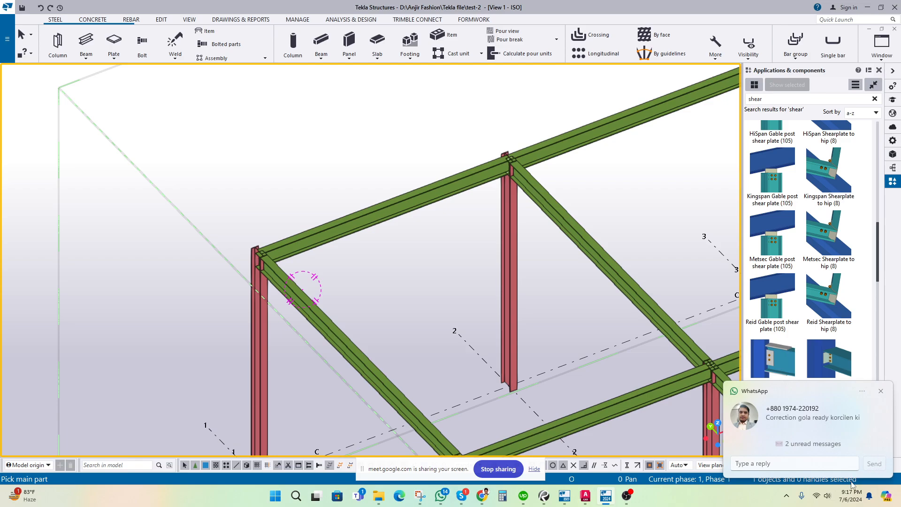
pyautogui.click(861, 391)
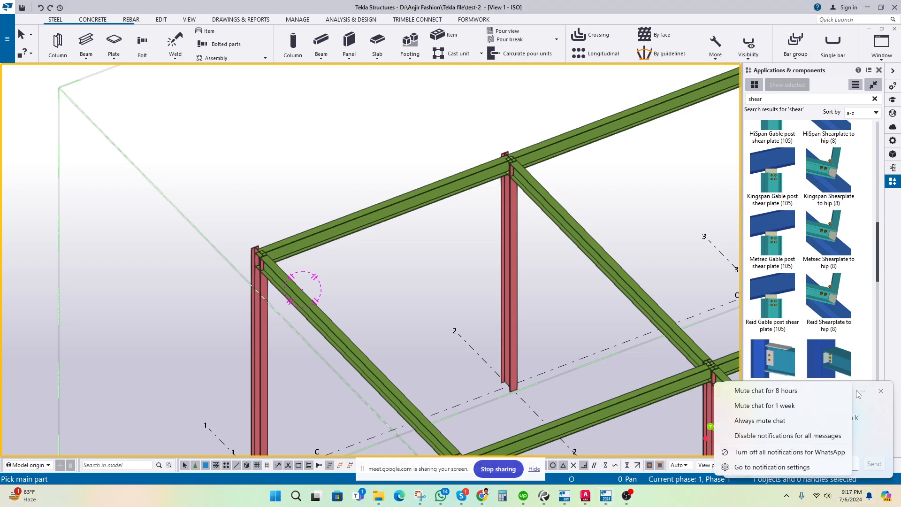
pyautogui.click(754, 394)
# Step: View the settings of the Column with shear plate (131) component and close them without applying
pyautogui.scroll(2, 785, 249)
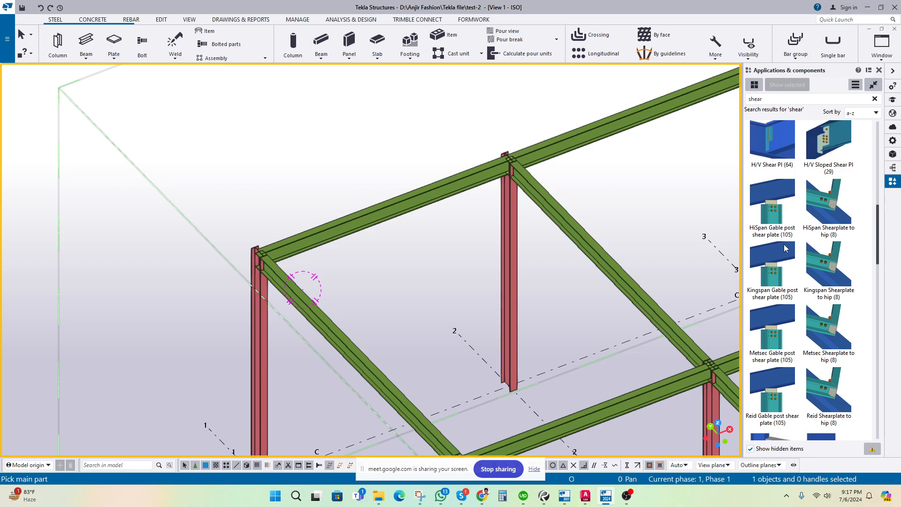
pyautogui.scroll(3, 786, 249)
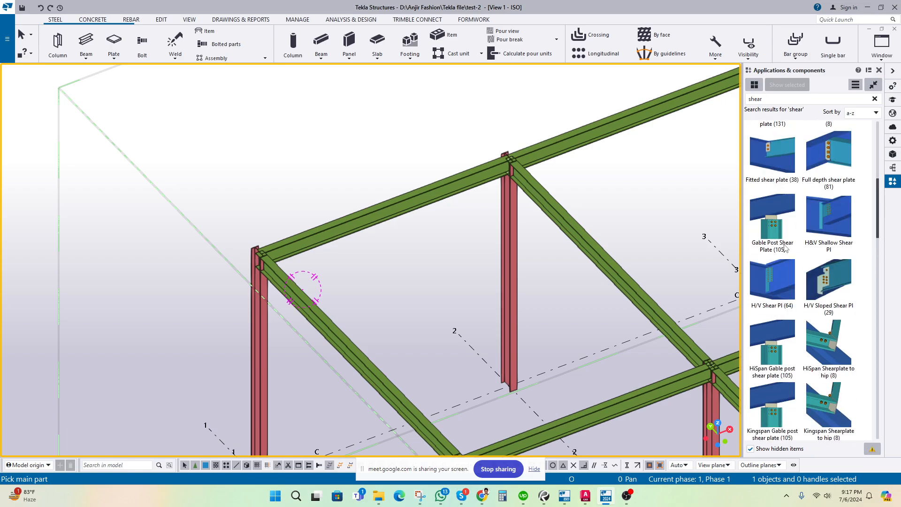
pyautogui.scroll(3, 786, 248)
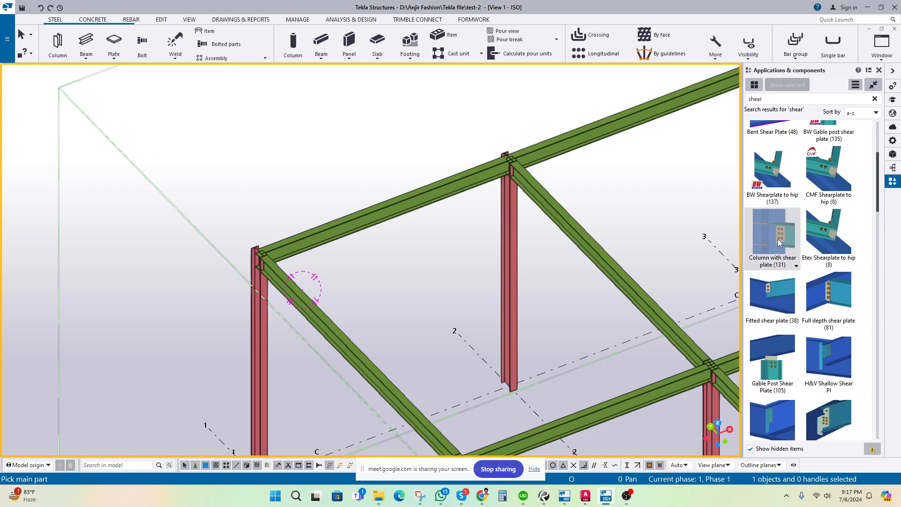
pyautogui.doubleClick(777, 233)
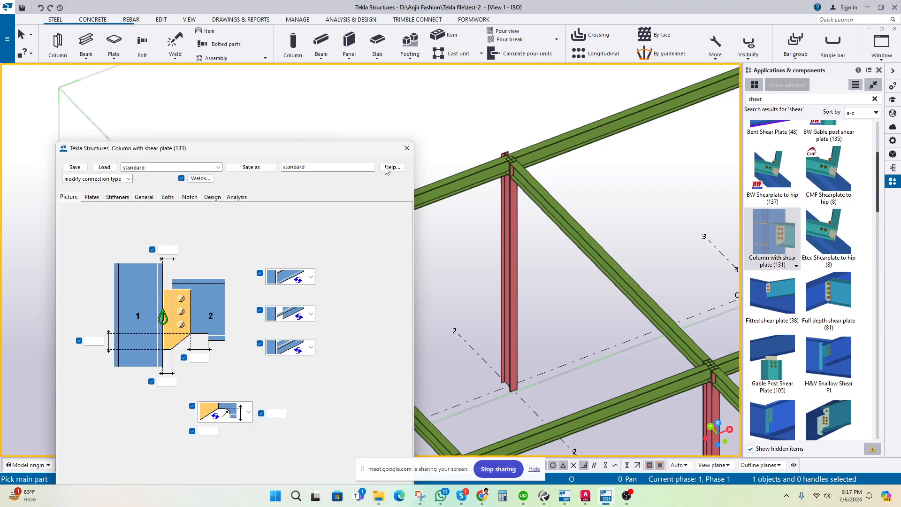
pyautogui.click(407, 148)
# Step: View the settings of the Bent Shear Plate (48) component
pyautogui.scroll(2, 828, 194)
pyautogui.scroll(1, 828, 194)
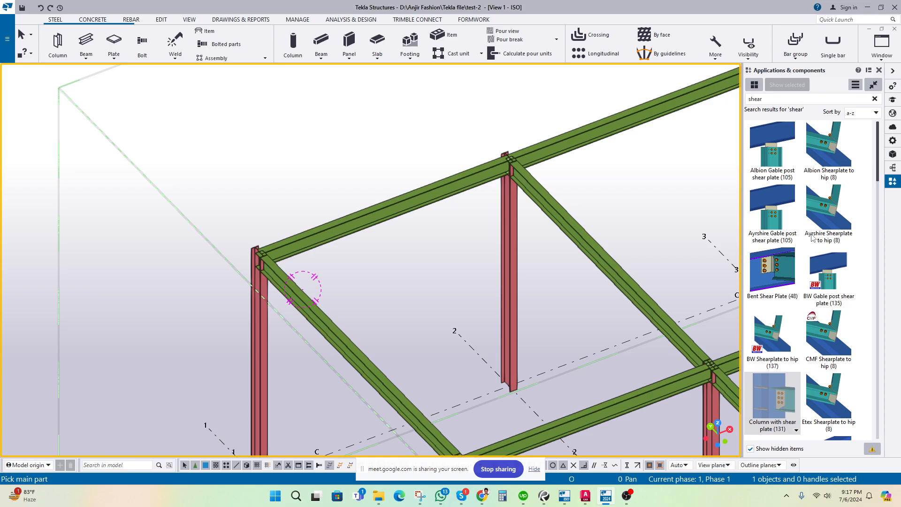
pyautogui.click(772, 276)
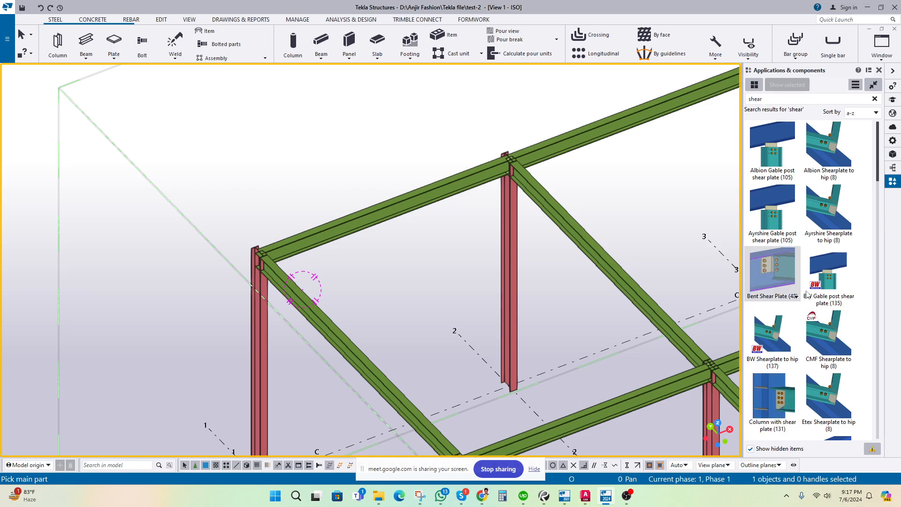
pyautogui.doubleClick(782, 271)
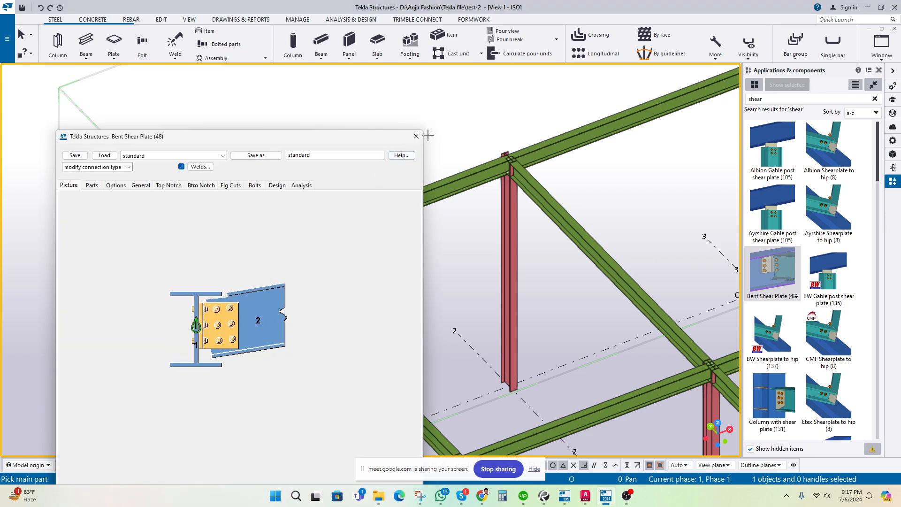
# Step: View the settings of the Full depth shear plate (81) component and close them without applying
pyautogui.scroll(-2, 822, 288)
pyautogui.scroll(-1, 822, 288)
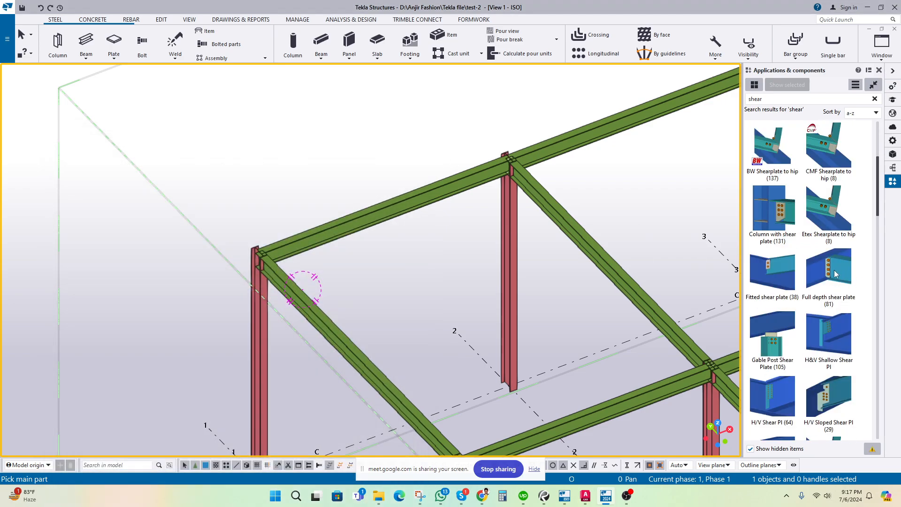
pyautogui.click(821, 270)
pyautogui.doubleClick(821, 271)
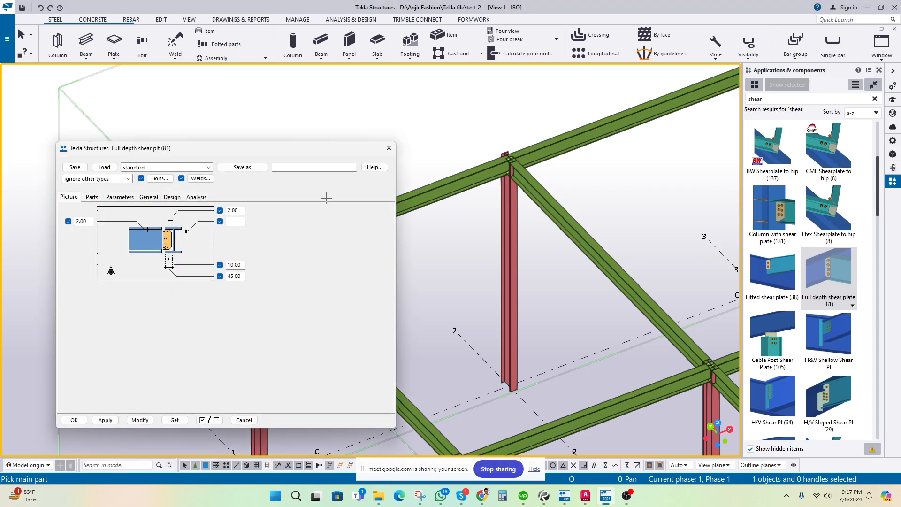
pyautogui.click(394, 141)
# Step: Look through the shear search results for the Shear plate (103) component
pyautogui.scroll(-2, 822, 294)
pyautogui.click(832, 245)
pyautogui.scroll(-3, 825, 285)
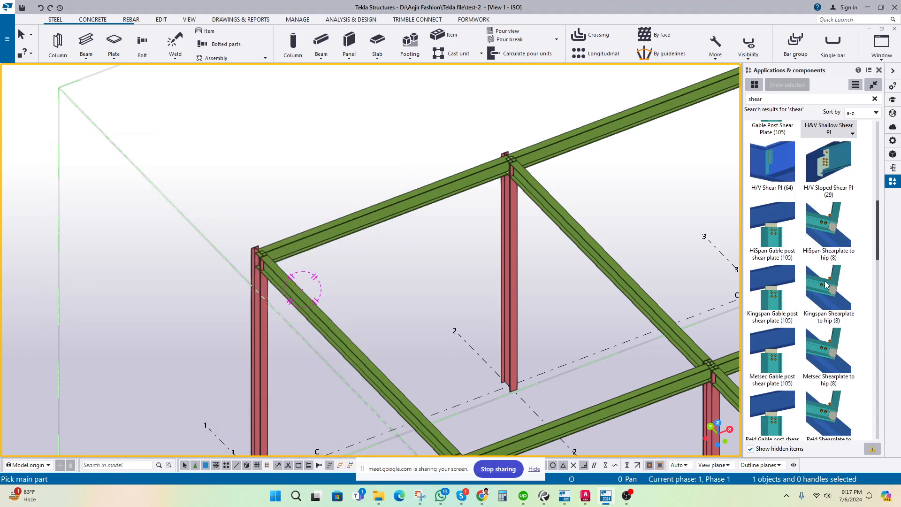
pyautogui.scroll(-10, 826, 303)
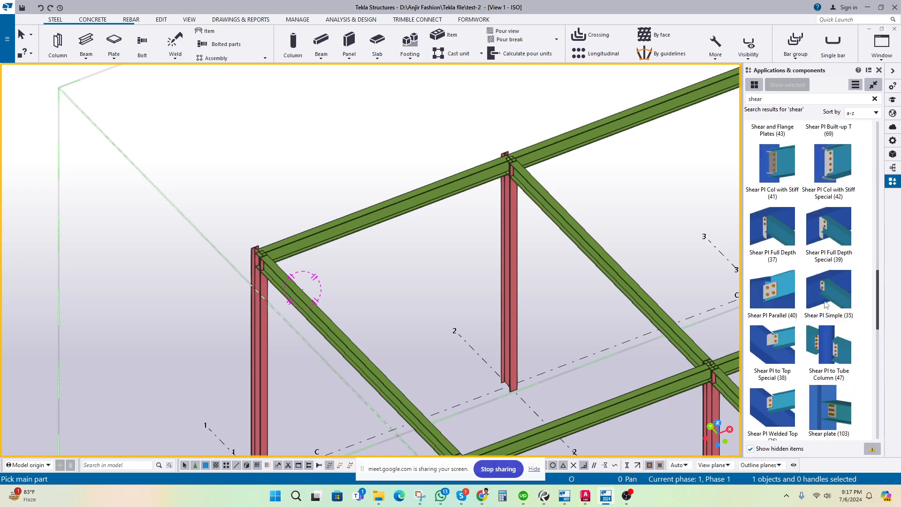
pyautogui.scroll(-2, 826, 304)
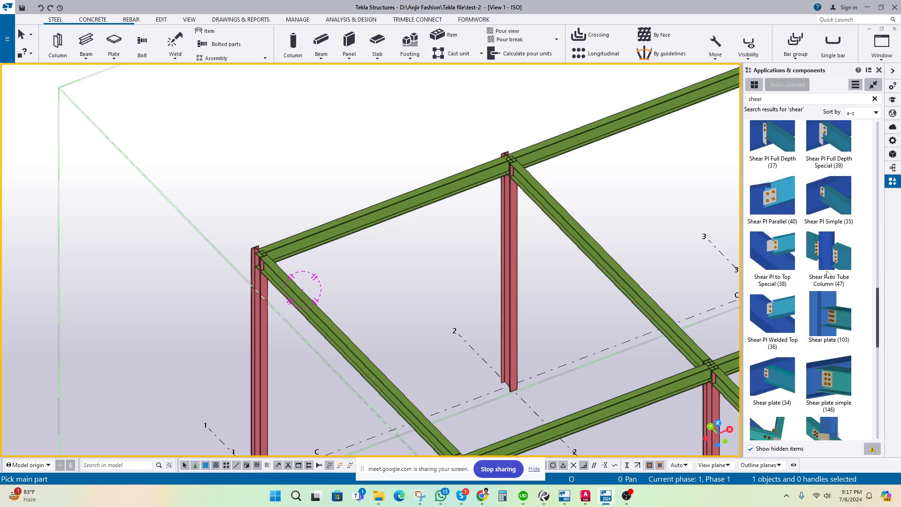
# Step: Connect the beam to the corner column with the Shear plate (103) component
pyautogui.click(835, 322)
pyautogui.scroll(3, 324, 270)
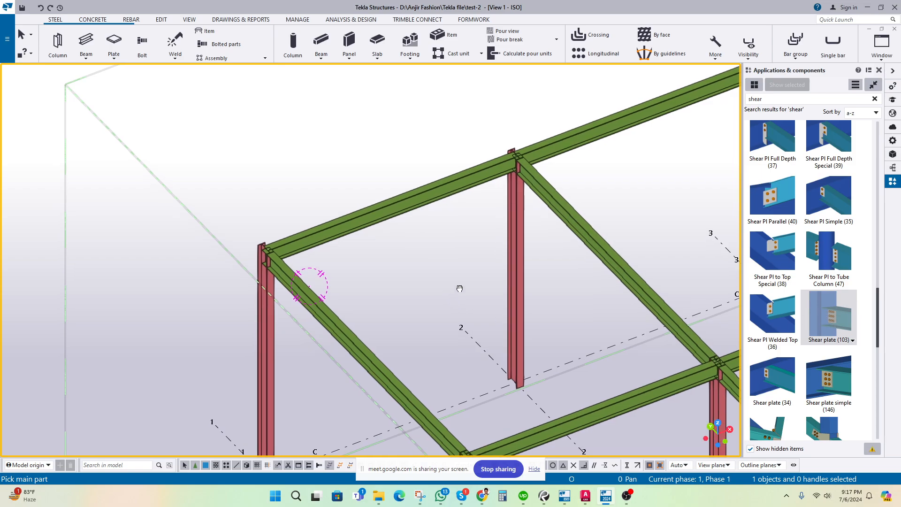
pyautogui.scroll(3, 324, 270)
pyautogui.click(359, 265)
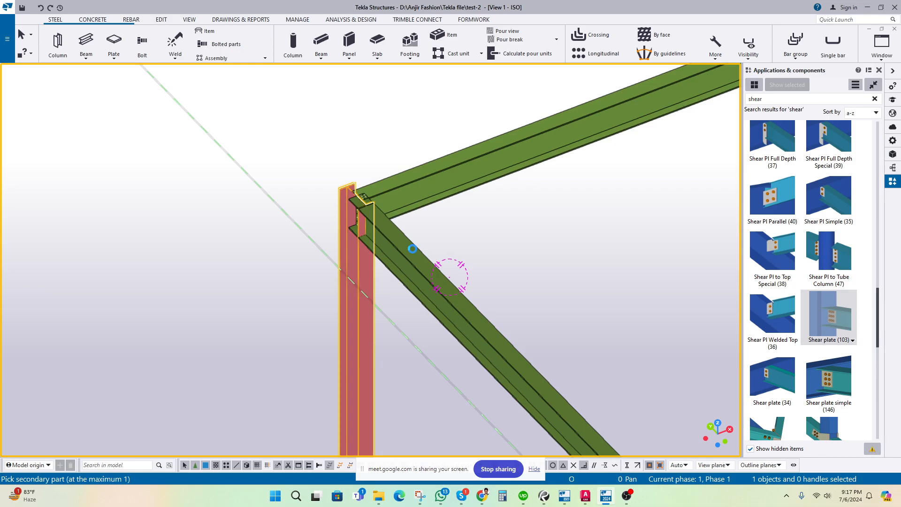
pyautogui.click(412, 248)
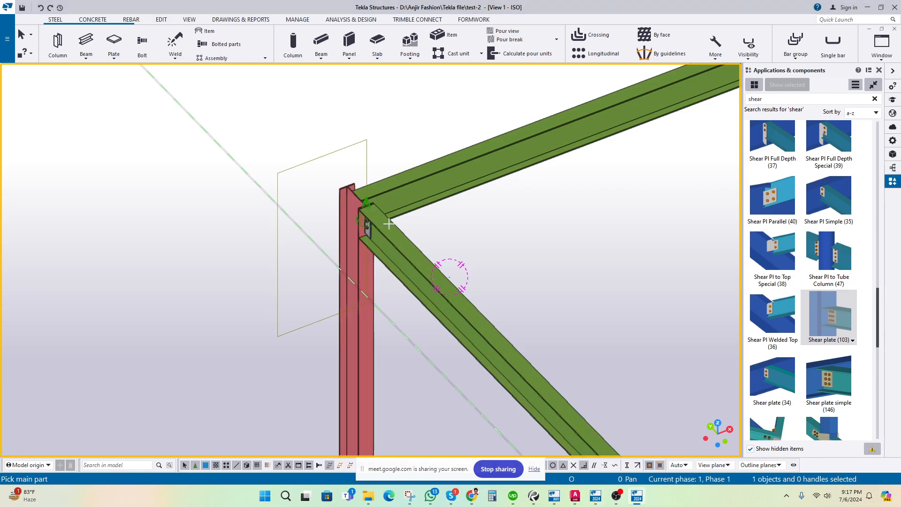
# Step: Inspect the bolted plate at the corner column joint up close and delete the connection
pyautogui.scroll(5, 388, 224)
pyautogui.press('v')
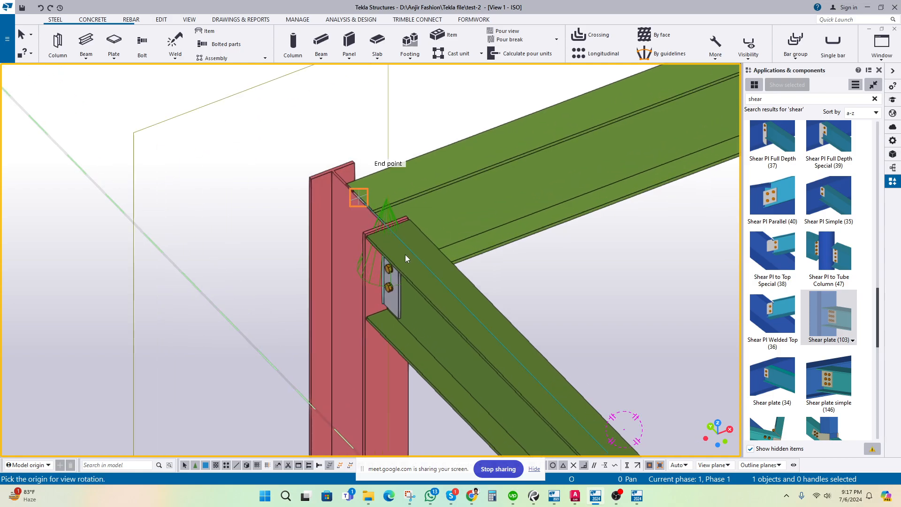
pyautogui.click(406, 258)
pyautogui.keyDown('ctrl'); pyautogui.moveTo(408, 257); pyautogui.dragTo(401, 286, button='middle'); pyautogui.keyUp('ctrl')
pyautogui.scroll(2, 398, 256)
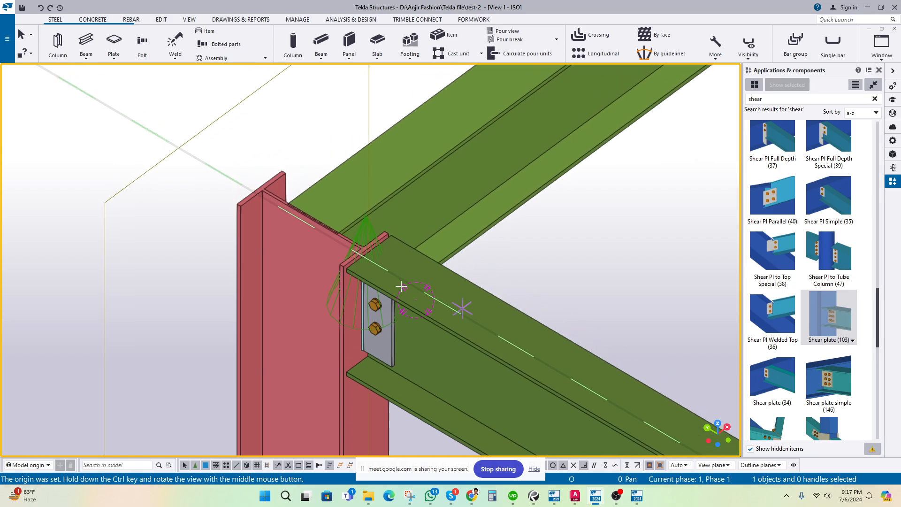
pyautogui.press('Delete')
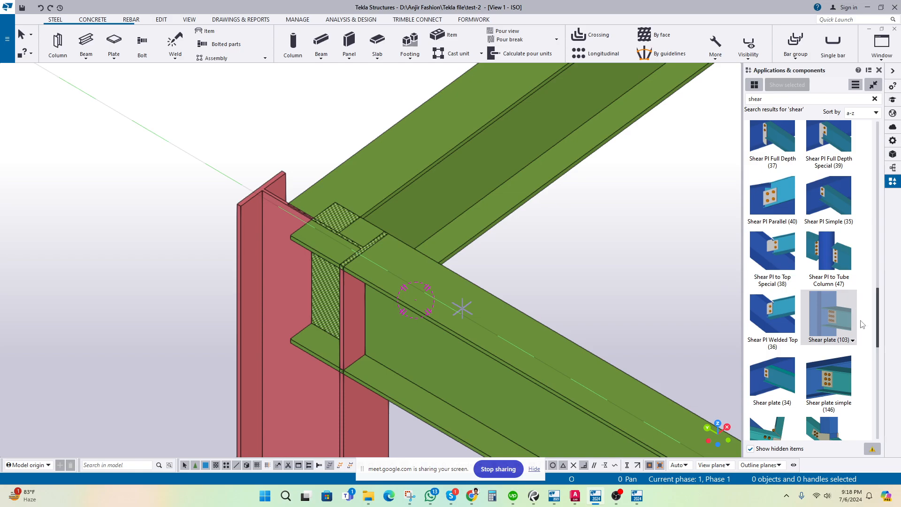
# Step: Apply Shear plate (103) with the corner column as main part and the beam as secondary part, and undo the connection
pyautogui.click(832, 314)
pyautogui.scroll(-2, 474, 264)
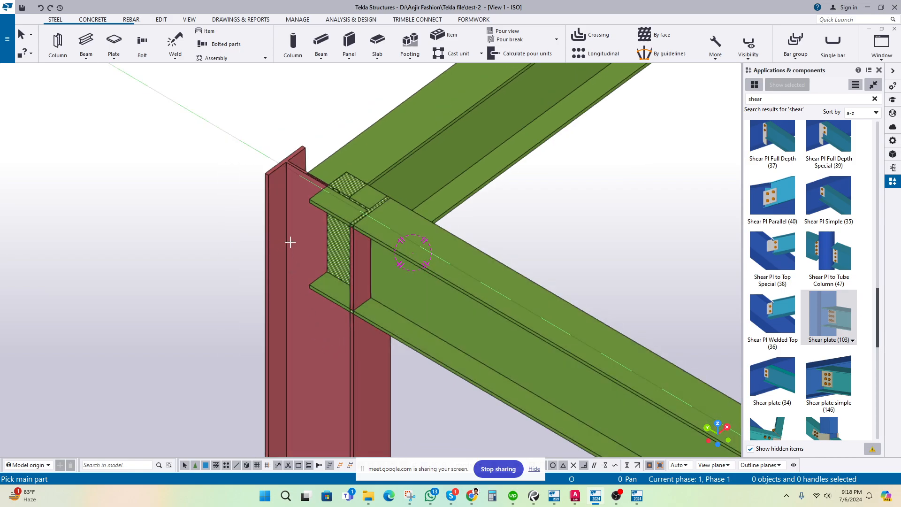
pyautogui.moveTo(428, 460); pyautogui.dragTo(900, 455)
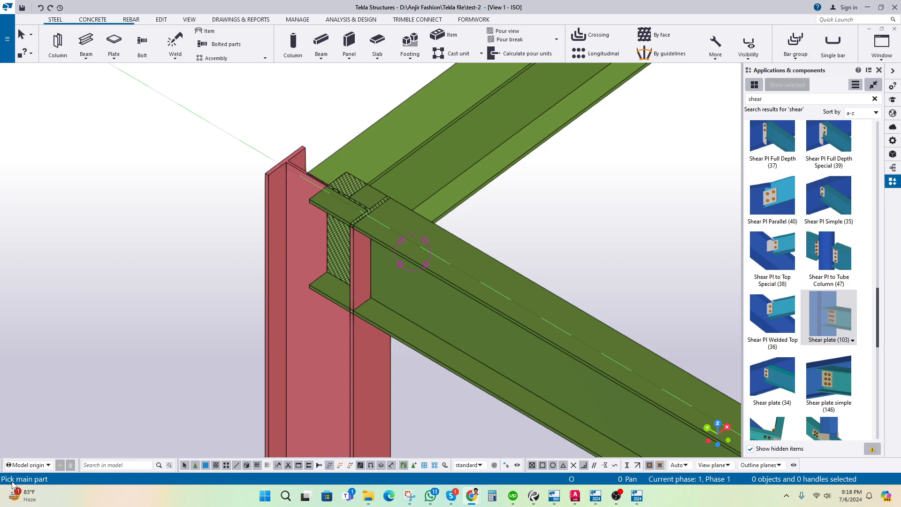
pyautogui.click(310, 342)
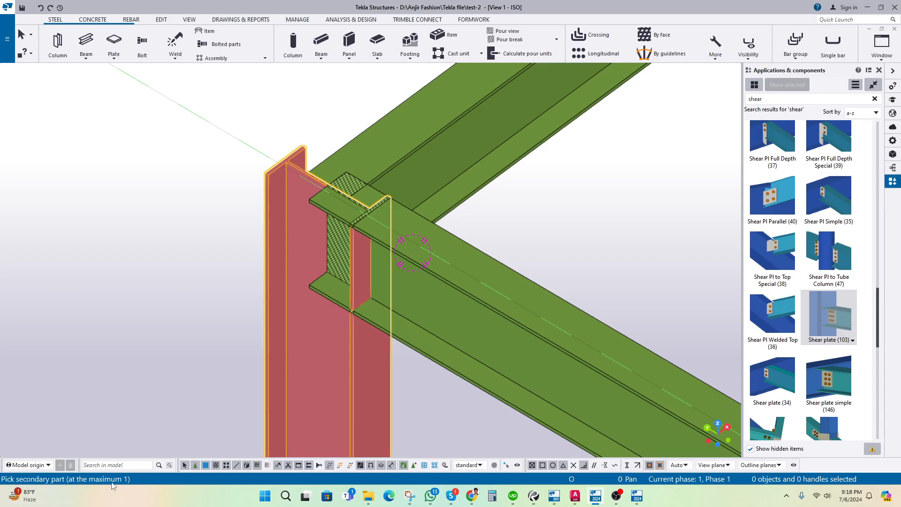
pyautogui.click(427, 301)
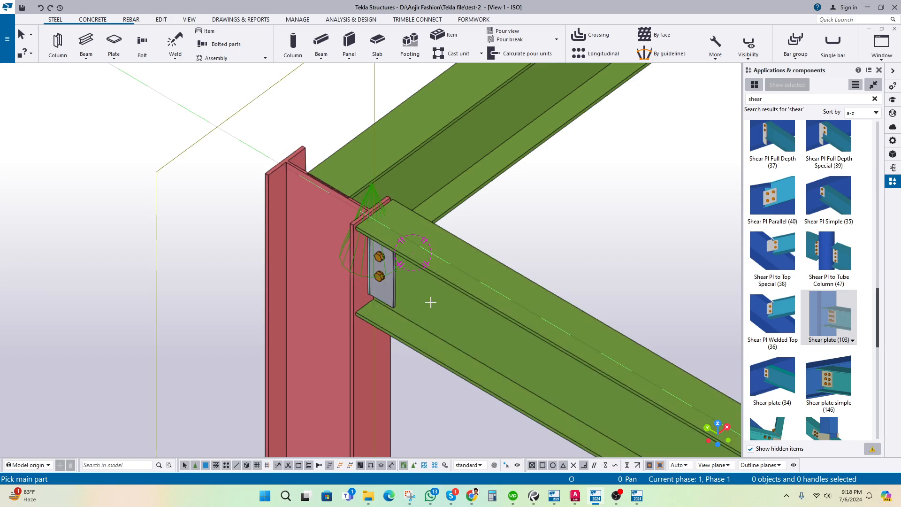
pyautogui.moveTo(403, 282); pyautogui.dragTo(411, 261, button='middle')
pyautogui.press('v')
pyautogui.click(401, 283)
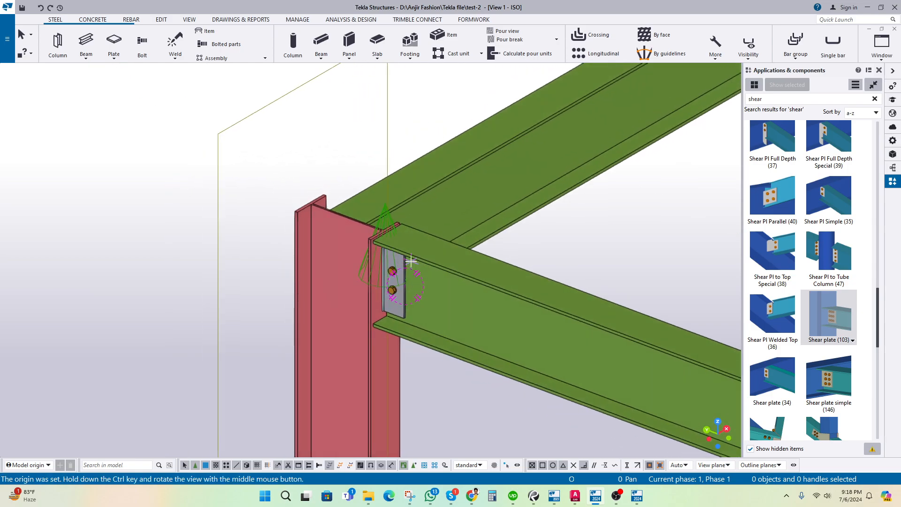
pyautogui.hotkey('ctrl', 'z')
# Step: Add a Shear plate (103) connection at the frame corner, picking the column as main part and the beam as secondary part
pyautogui.click(829, 311)
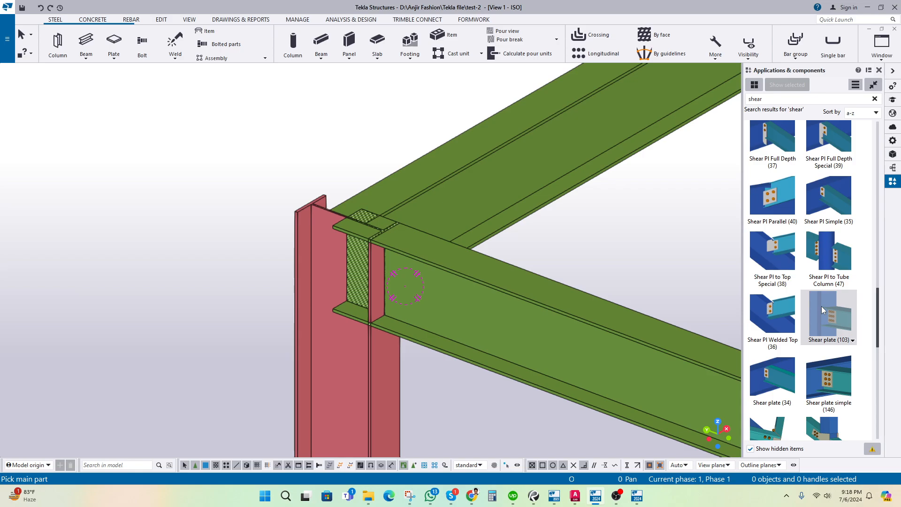
pyautogui.click(352, 368)
pyautogui.click(462, 296)
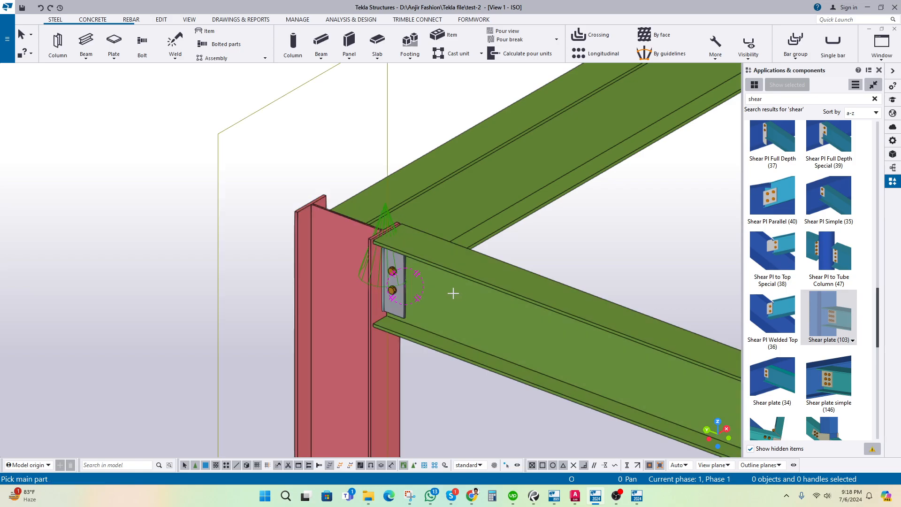
pyautogui.scroll(2, 375, 267)
pyautogui.press('v')
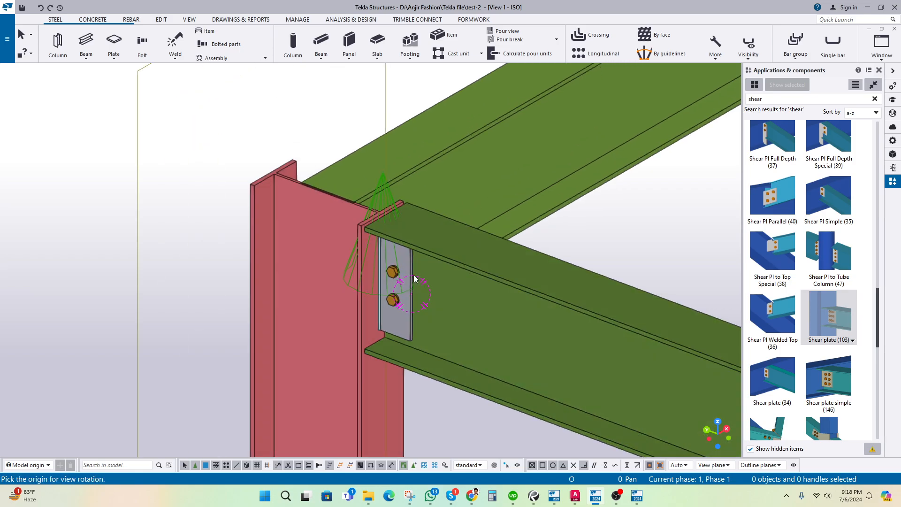
pyautogui.click(415, 287)
pyautogui.scroll(-1, 416, 288)
pyautogui.keyDown('ctrl'); pyautogui.moveTo(416, 288); pyautogui.dragTo(470, 199, button='middle'); pyautogui.keyUp('ctrl')
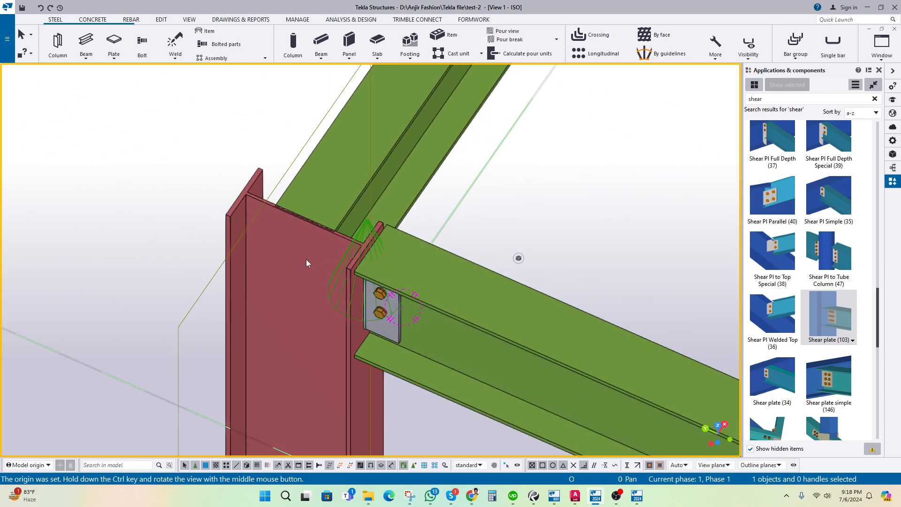
# Step: Open the settings of the placed Shear plate (103) connection, keeping the dialog beside the joint
pyautogui.scroll(2, 306, 259)
pyautogui.click(338, 305)
pyautogui.doubleClick(336, 309)
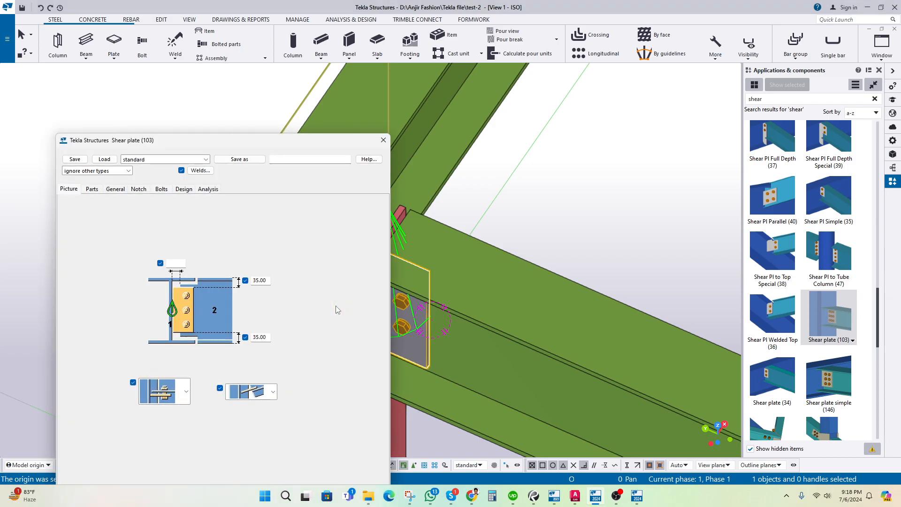
pyautogui.moveTo(141, 141); pyautogui.dragTo(513, 79)
pyautogui.moveTo(251, 187); pyautogui.dragTo(186, 195, button='middle')
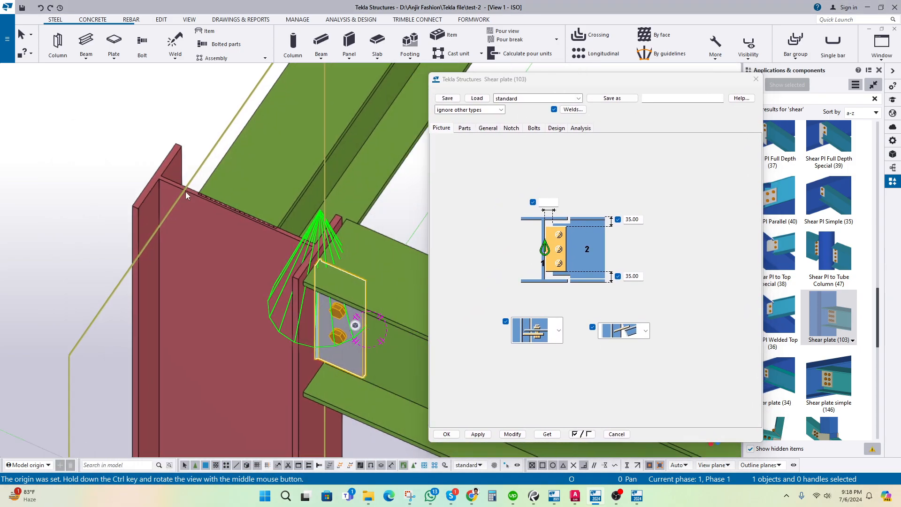
pyautogui.scroll(-3, 187, 195)
pyautogui.moveTo(494, 83); pyautogui.dragTo(460, 65)
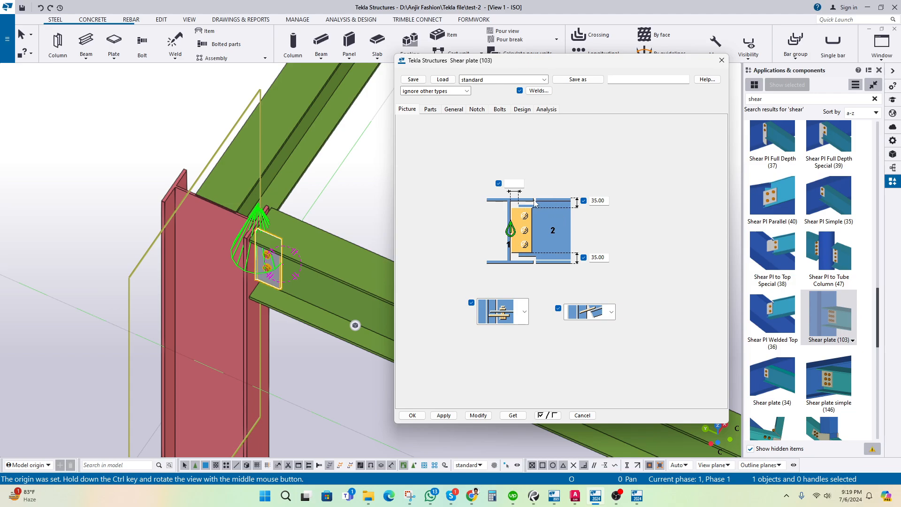
# Step: Examine the plate's edge distances, plate position options and plate part properties in the Shear plate (103) settings
pyautogui.doubleClick(607, 201)
pyautogui.moveTo(605, 258); pyautogui.dragTo(589, 258)
pyautogui.moveTo(607, 201); pyautogui.dragTo(585, 202)
pyautogui.click(508, 313)
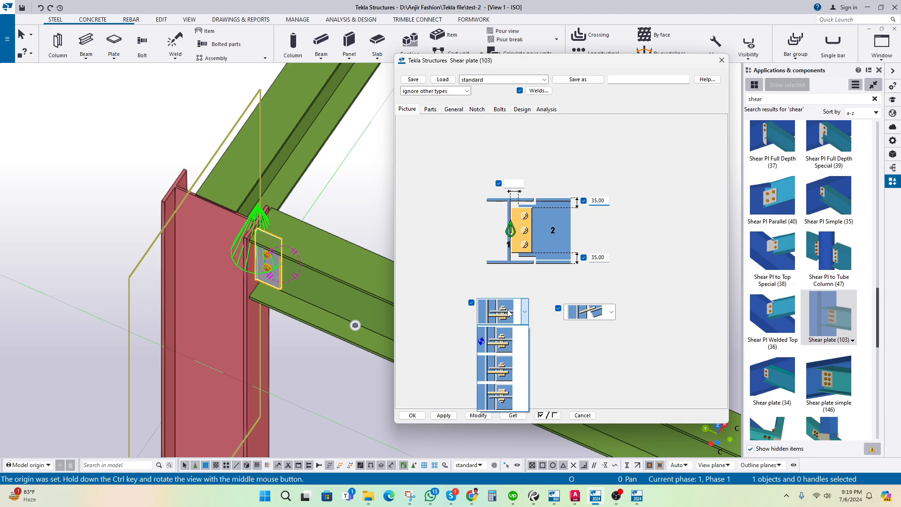
pyautogui.click(508, 313)
pyautogui.click(432, 108)
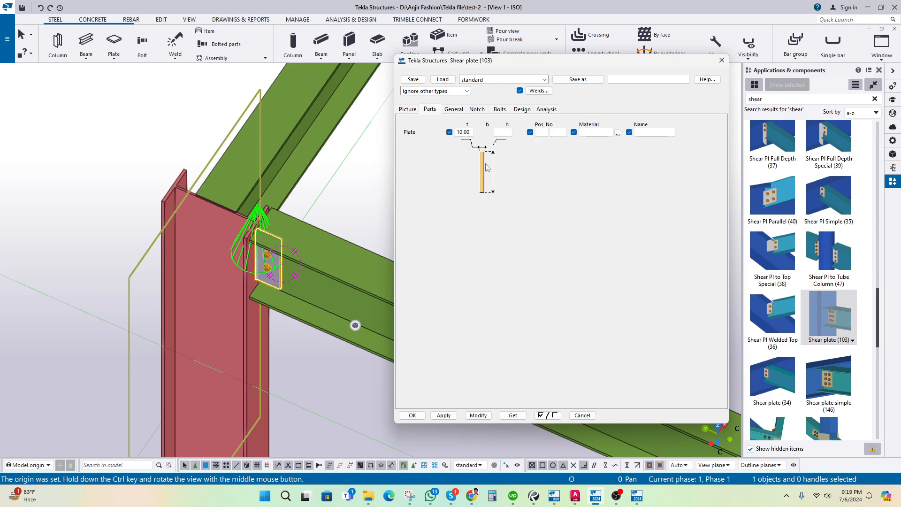
pyautogui.click(405, 112)
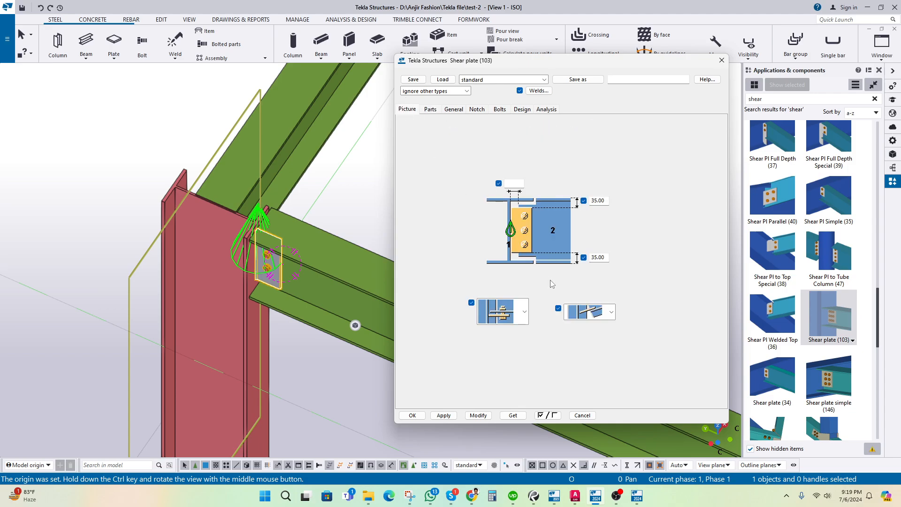
pyautogui.click(429, 109)
pyautogui.click(407, 109)
# Step: Choose the second beam end cut option after the default in the Shear plate (103) settings
pyautogui.click(593, 315)
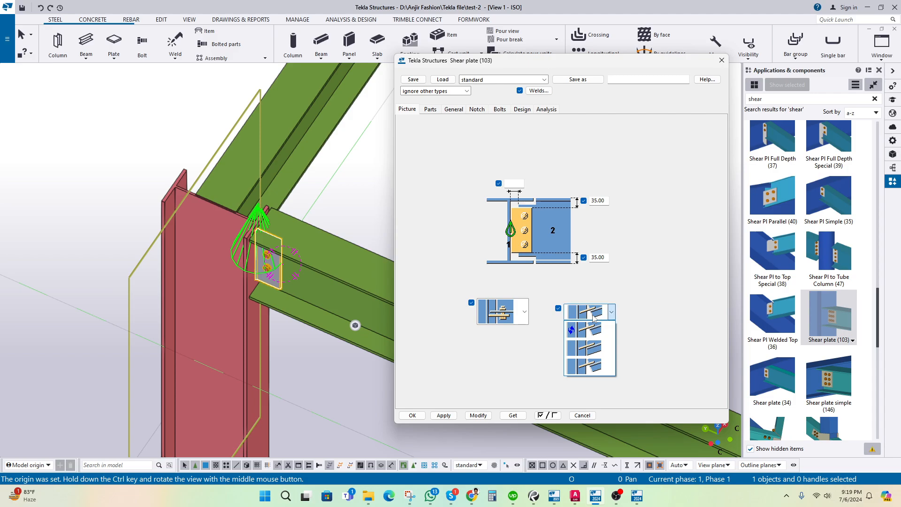
pyautogui.click(645, 318)
pyautogui.click(592, 314)
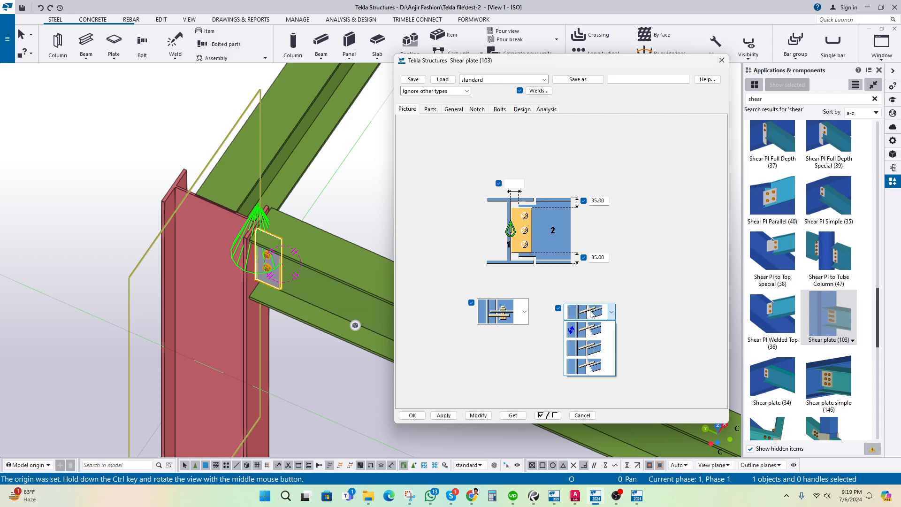
pyautogui.click(591, 349)
pyautogui.click(590, 312)
pyautogui.click(648, 296)
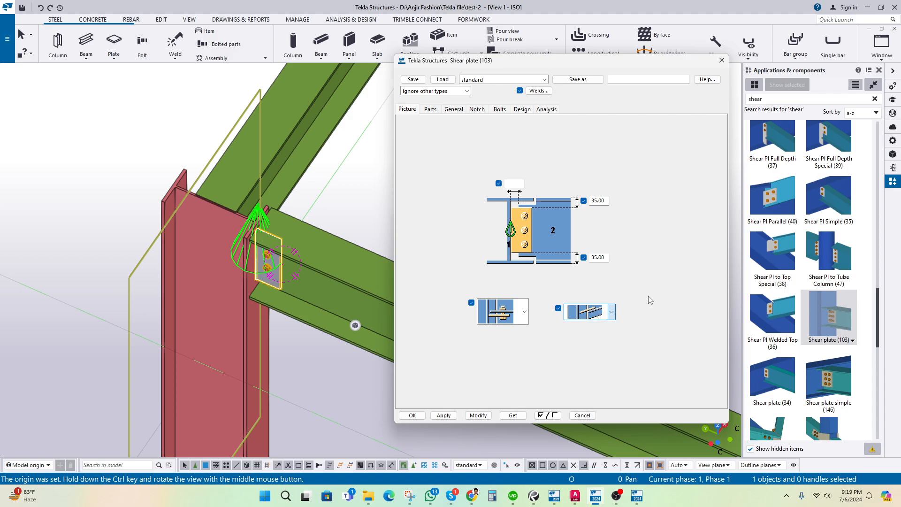
# Step: Switch to the RossShop model and examine how the sloped blue rafter meets its column
pyautogui.click(598, 498)
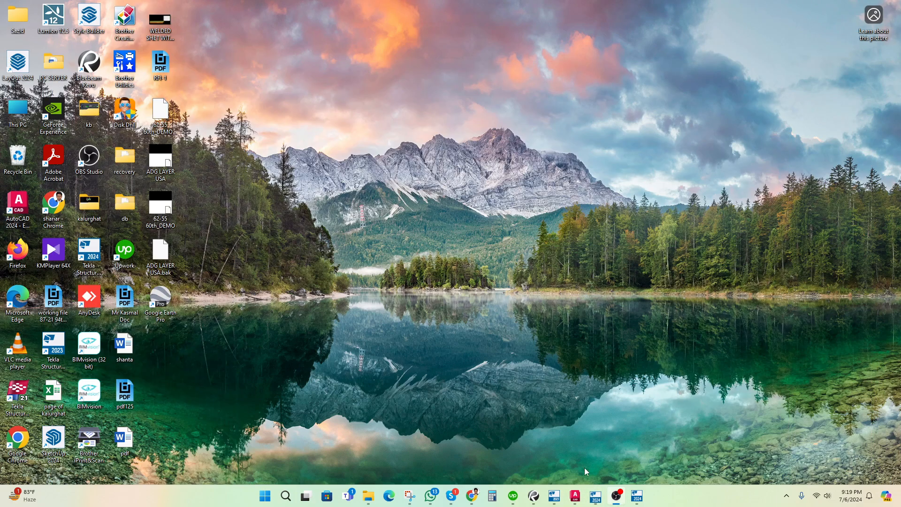
pyautogui.click(554, 496)
pyautogui.moveTo(421, 296); pyautogui.dragTo(455, 357, button='middle')
pyautogui.keyDown('ctrl'); pyautogui.moveTo(396, 330); pyautogui.dragTo(476, 323, button='middle'); pyautogui.keyUp('ctrl')
pyautogui.scroll(8, 322, 295)
pyautogui.scroll(3, 330, 266)
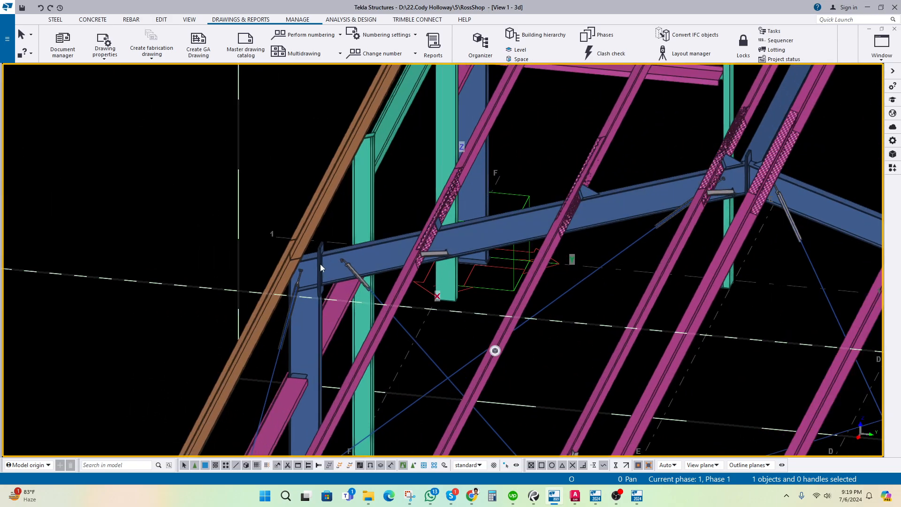
pyautogui.keyDown('ctrl'); pyautogui.moveTo(319, 264); pyautogui.dragTo(277, 266, button='middle'); pyautogui.keyUp('ctrl')
pyautogui.moveTo(399, 223); pyautogui.dragTo(420, 236, button='middle')
pyautogui.scroll(6, 431, 265)
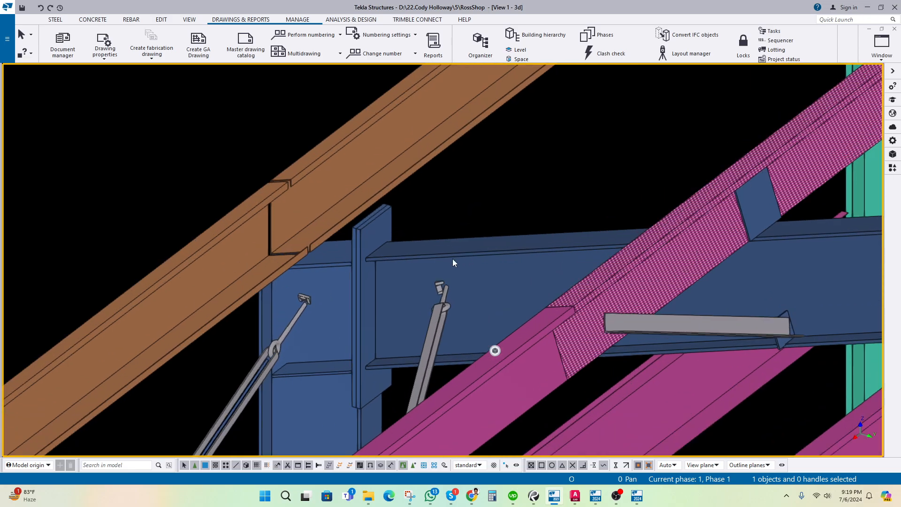
# Step: Return to the test-2 model and try the last beam end cut option in the Shear plate (103) settings
pyautogui.click(636, 500)
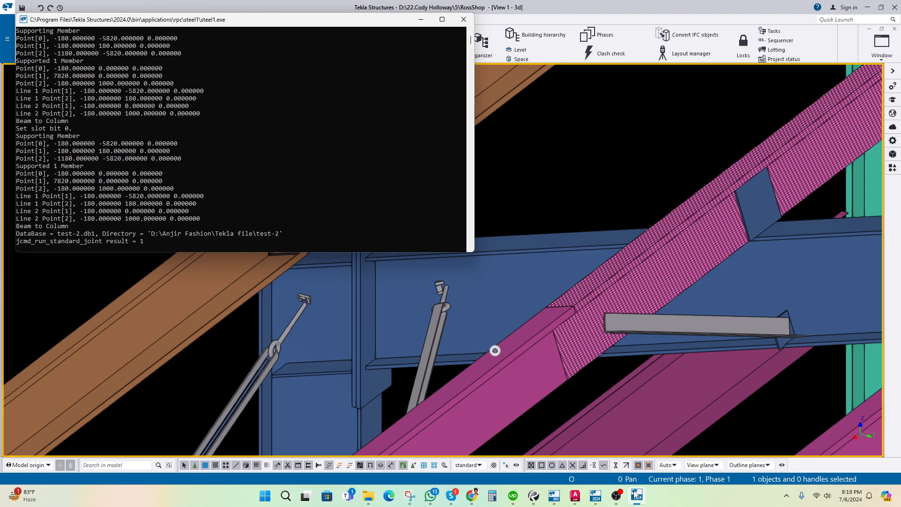
pyautogui.click(474, 10)
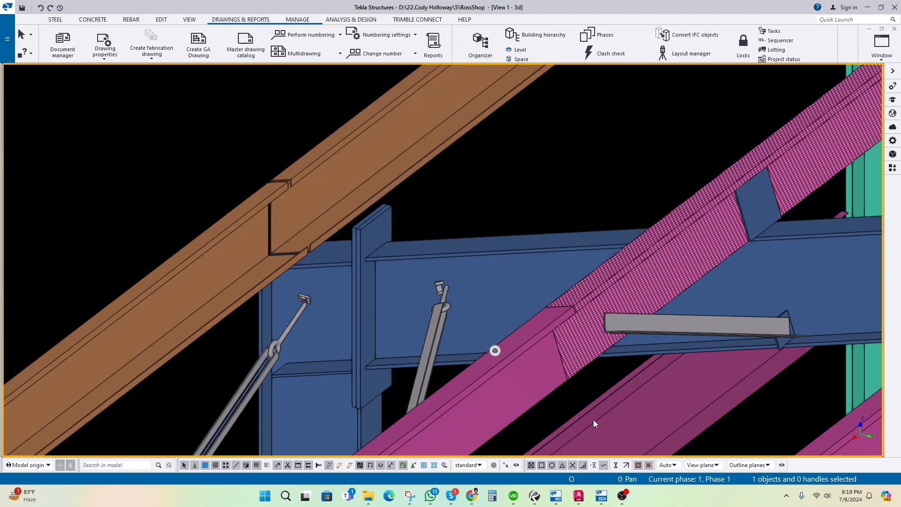
pyautogui.click(605, 498)
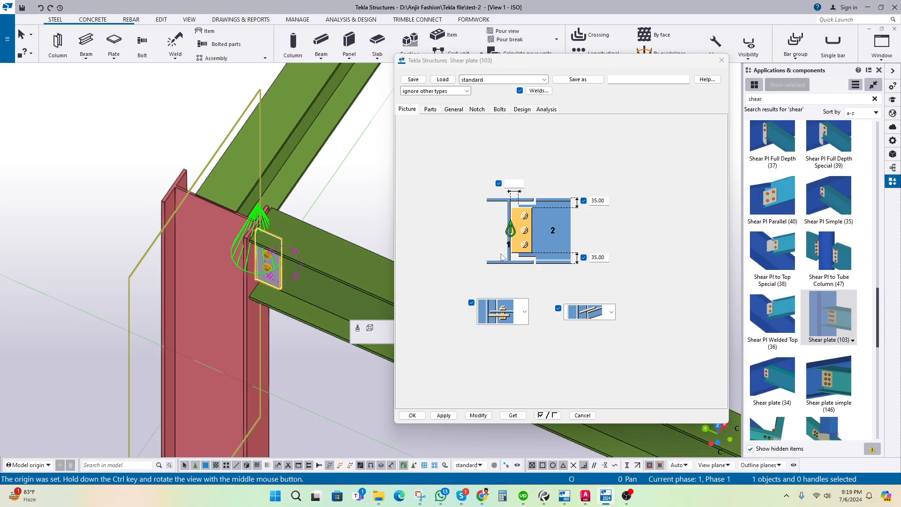
pyautogui.click(603, 313)
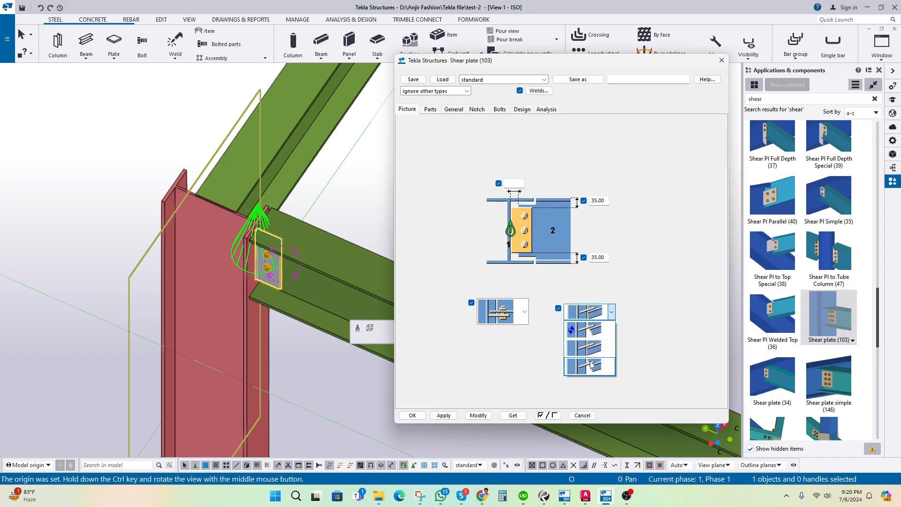
pyautogui.click(595, 364)
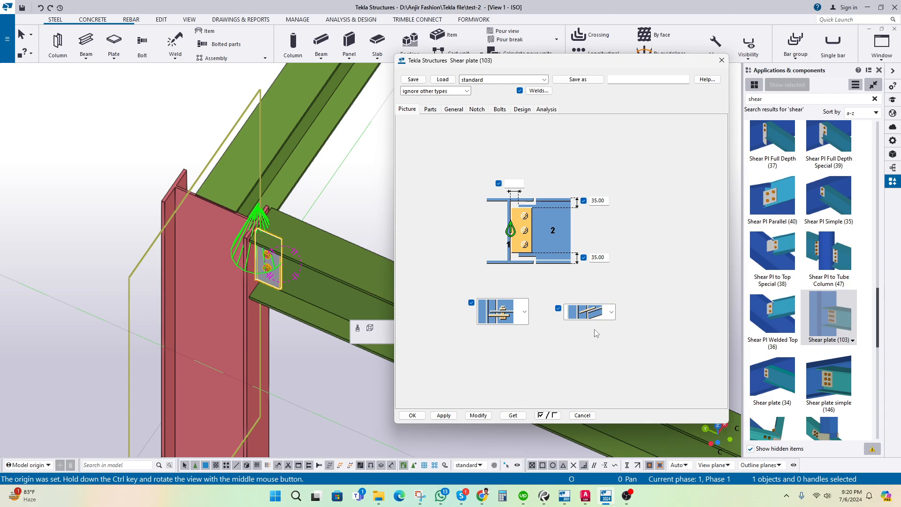
# Step: Try the default beam end cut option and choose the option directly below it in the Shear plate (103) settings
pyautogui.click(586, 312)
pyautogui.click(587, 312)
pyautogui.click(592, 314)
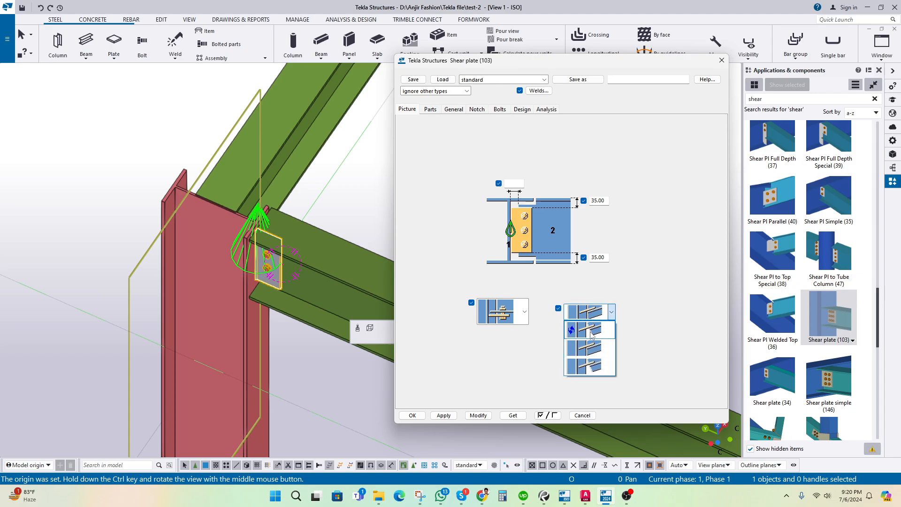
pyautogui.click(592, 333)
pyautogui.click(586, 313)
pyautogui.click(594, 341)
# Step: Examine the plate thickness, position number and bolt spacing fields in the Shear plate (103) settings against the modelled plate
pyautogui.click(430, 109)
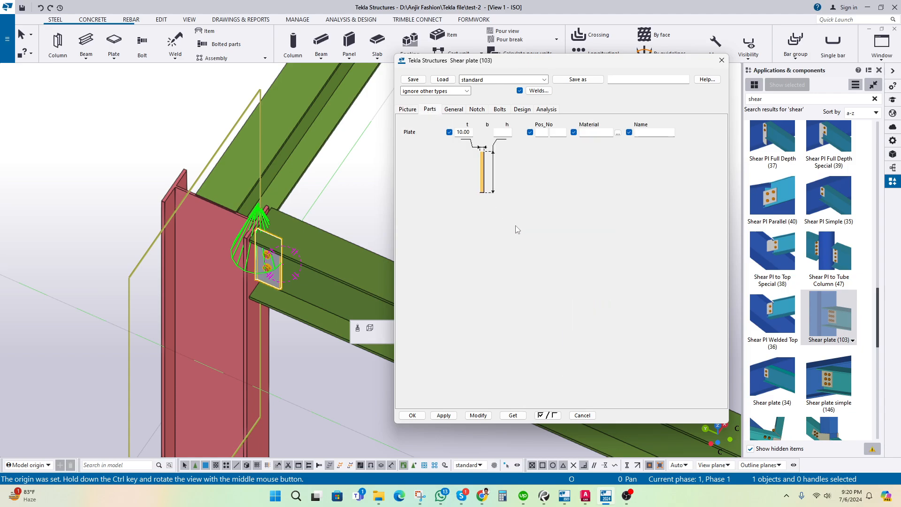
pyautogui.click(492, 80)
pyautogui.click(491, 80)
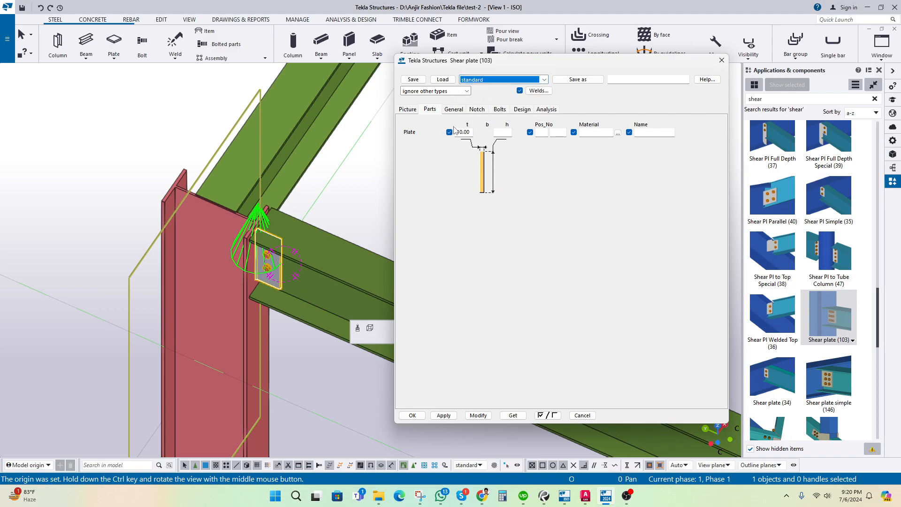
pyautogui.scroll(5, 280, 335)
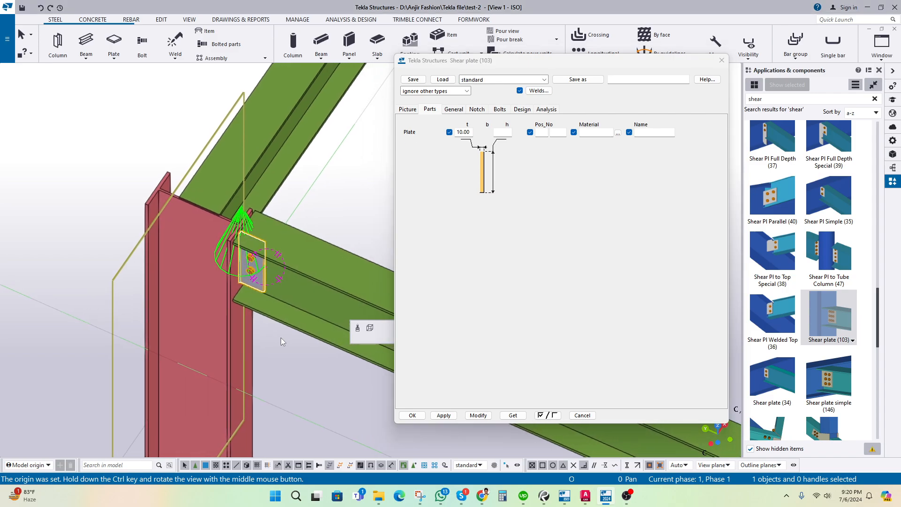
pyautogui.moveTo(279, 332); pyautogui.dragTo(280, 364, button='middle')
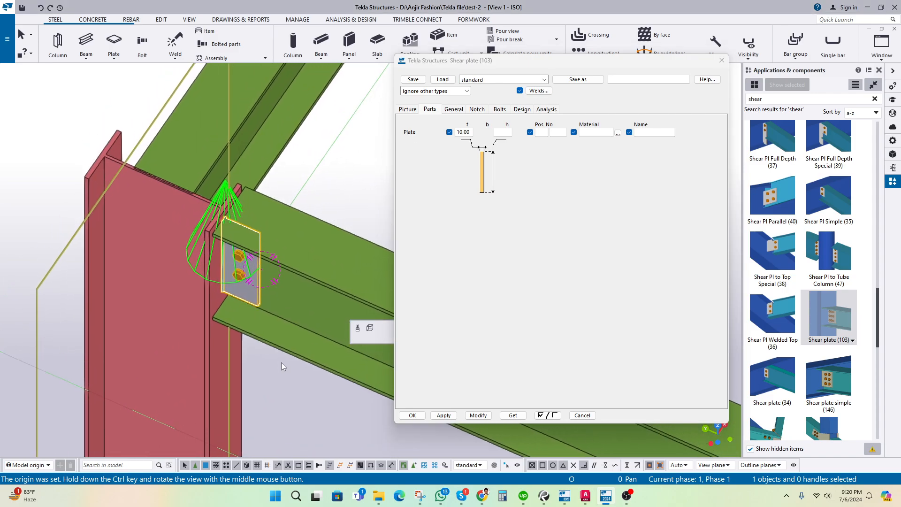
pyautogui.click(469, 132)
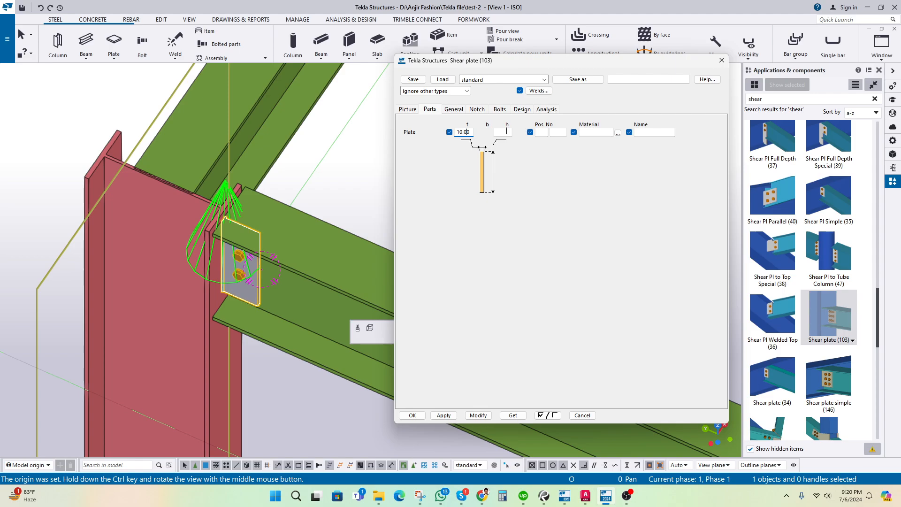
pyautogui.click(499, 108)
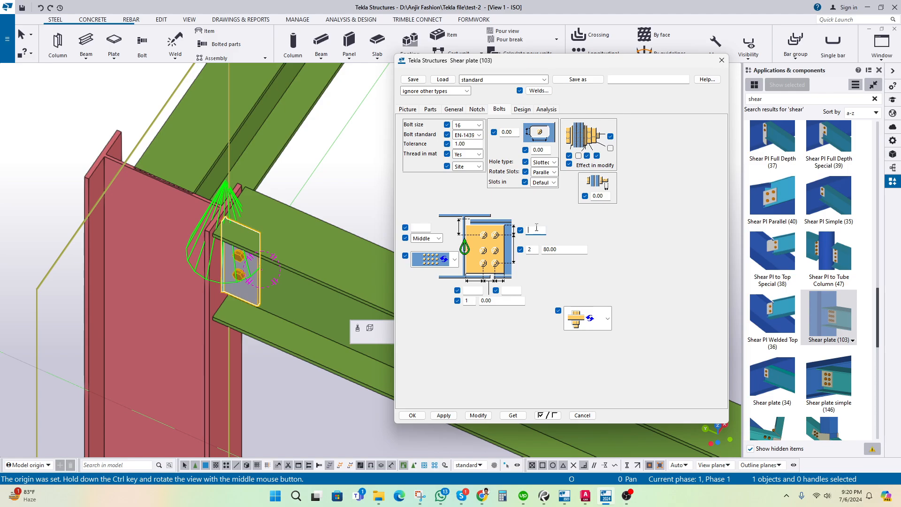
pyautogui.doubleClick(565, 249)
pyautogui.click(430, 109)
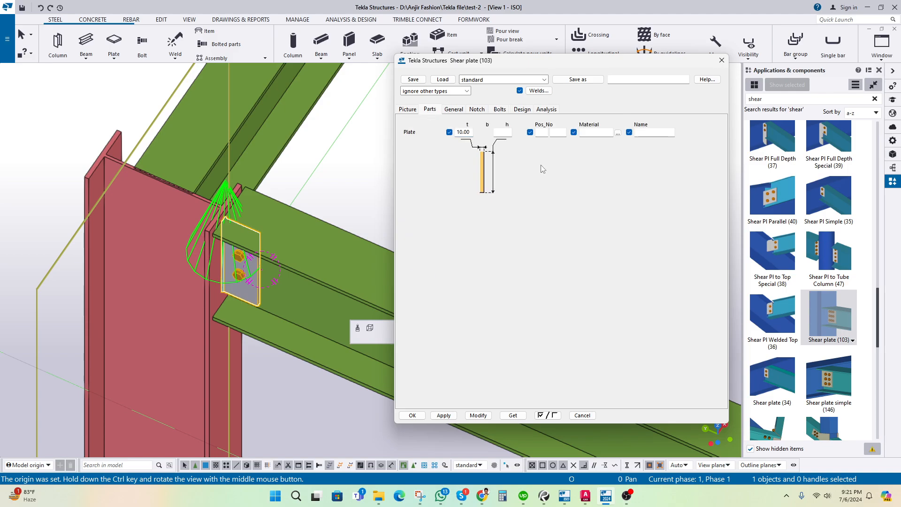
pyautogui.click(541, 133)
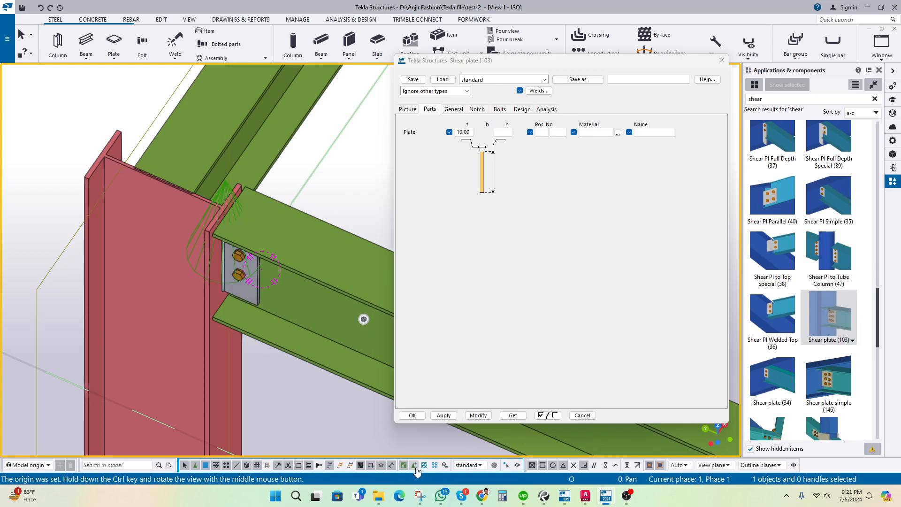
# Step: Select the plate inside the shear plate connection and examine its part and assembly numbering prefixes
pyautogui.scroll(2, 245, 315)
pyautogui.click(253, 293)
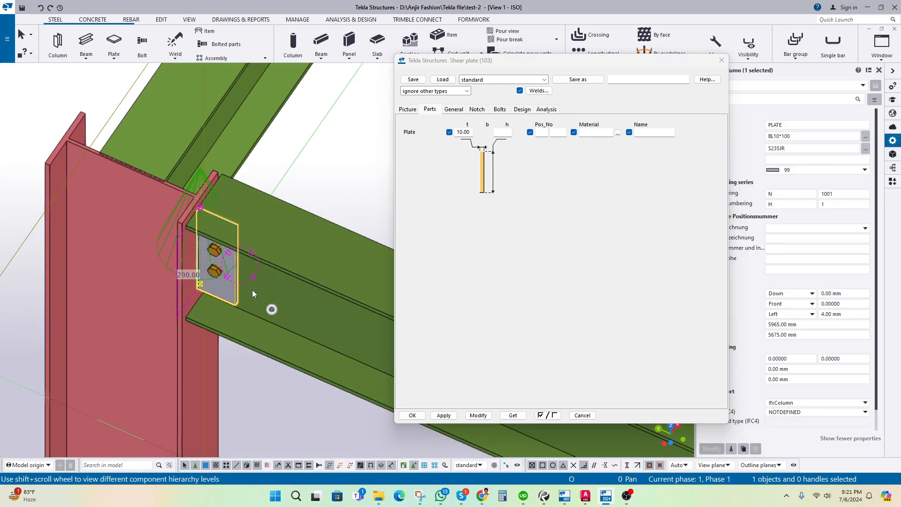
pyautogui.moveTo(606, 60); pyautogui.dragTo(520, 61)
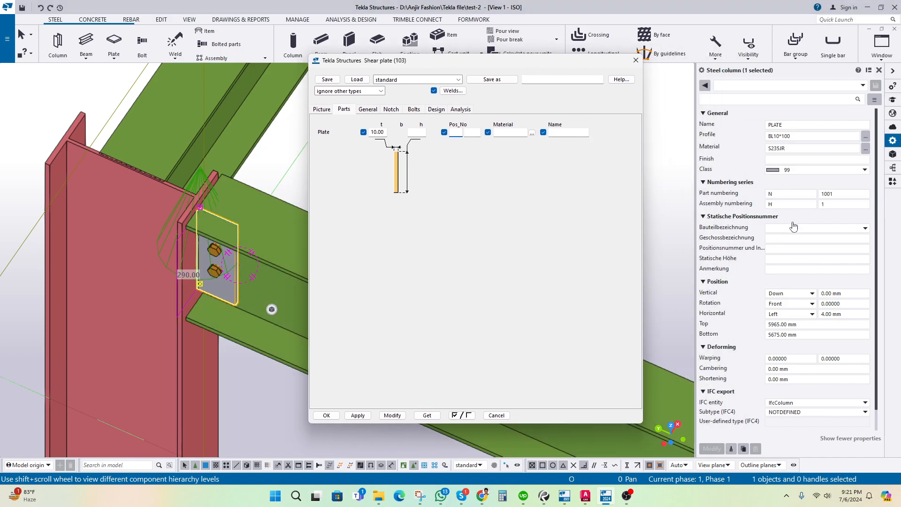
pyautogui.click(781, 194)
pyautogui.click(785, 205)
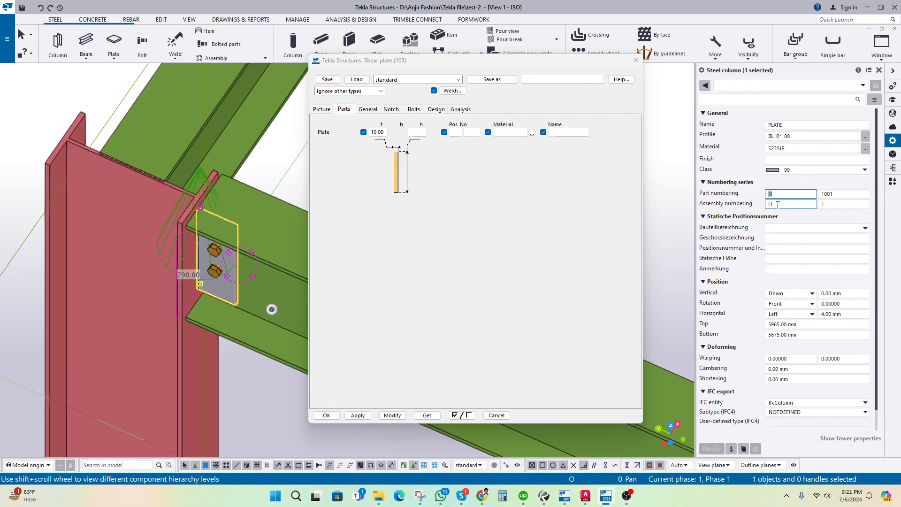
pyautogui.moveTo(775, 205); pyautogui.dragTo(757, 209)
pyautogui.click(277, 169)
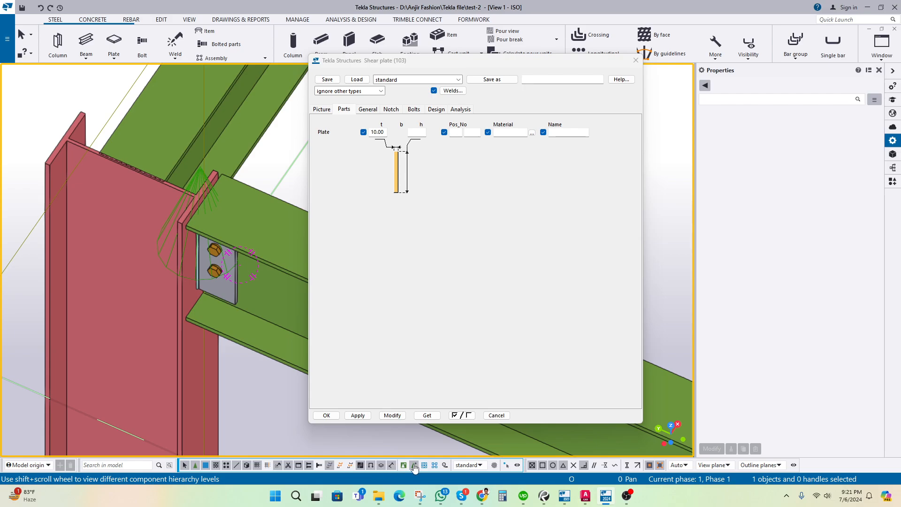
# Step: Select the shear plate connection and try p as the plate's position number prefix
pyautogui.click(228, 293)
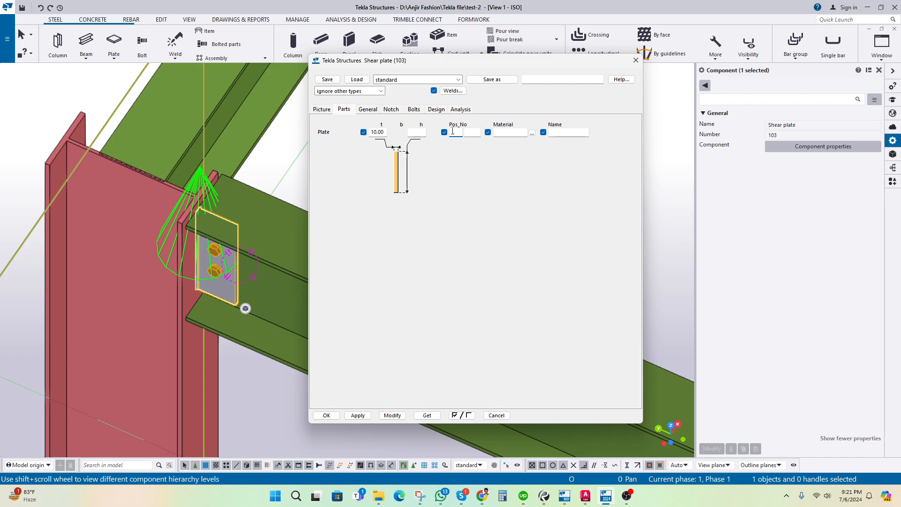
pyautogui.write('p')
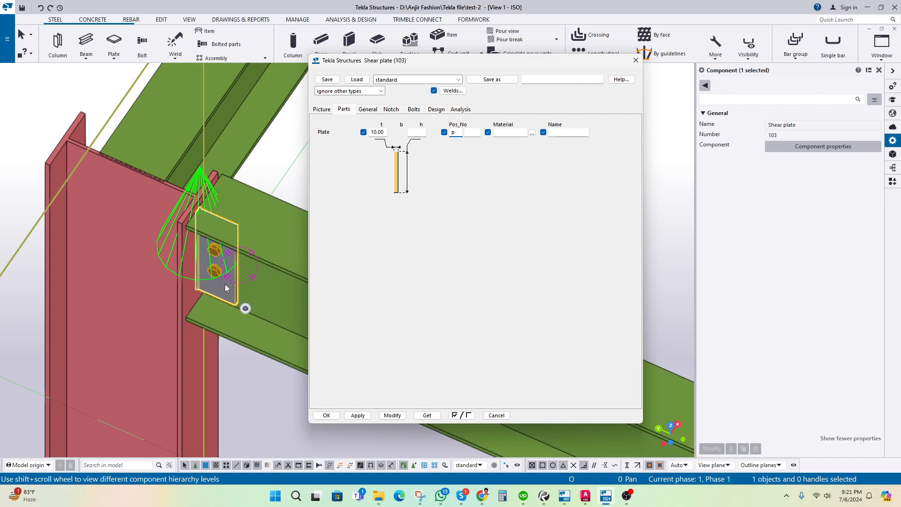
pyautogui.doubleClick(456, 133)
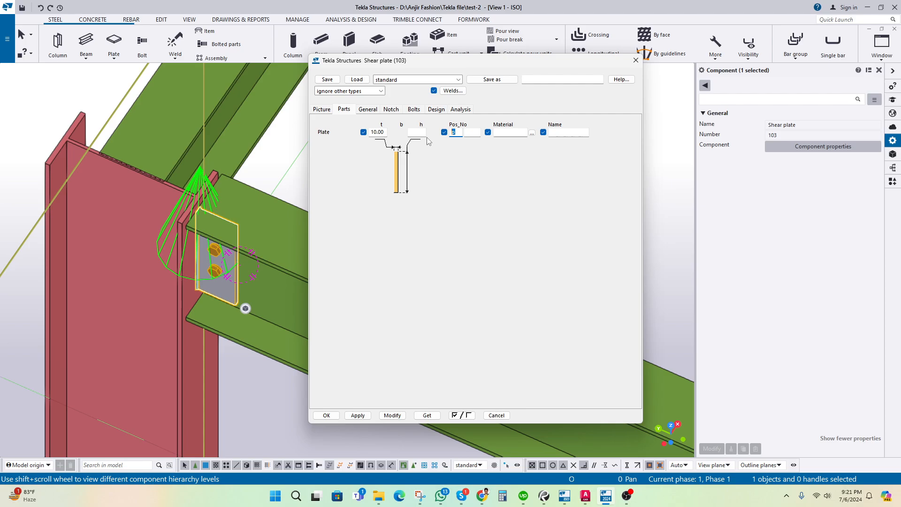
pyautogui.press('BackSpace')
# Step: Set the plate's material to the S235 entry from the steel grades in the material catalog
pyautogui.click(514, 133)
pyautogui.click(531, 134)
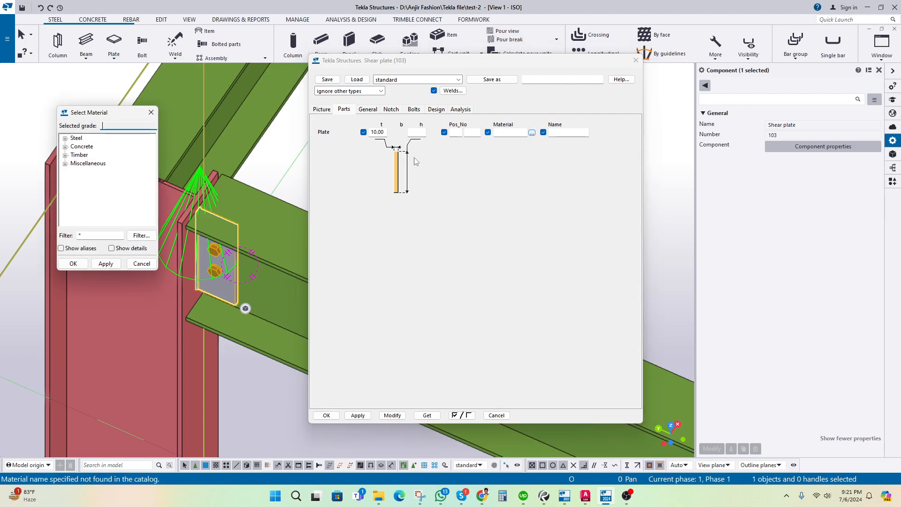
pyautogui.moveTo(88, 114); pyautogui.dragTo(471, 171)
pyautogui.click(463, 177)
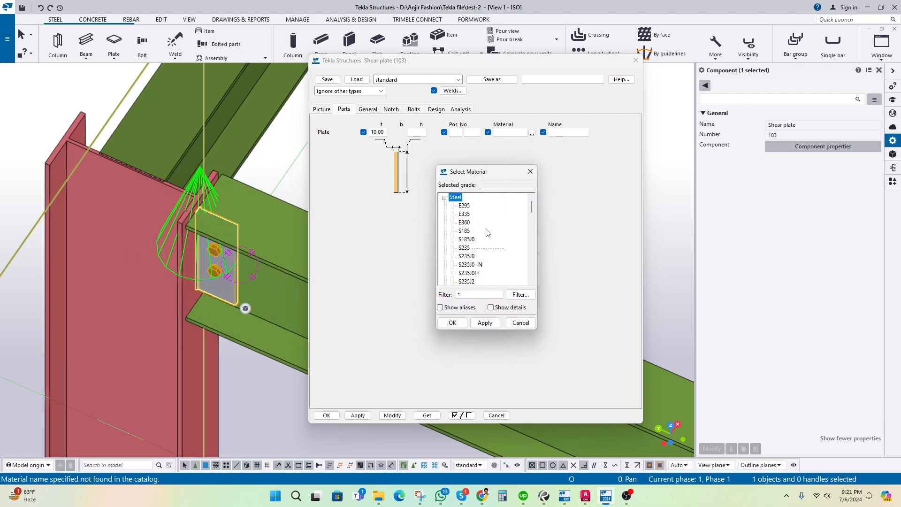
pyautogui.scroll(-4, 488, 233)
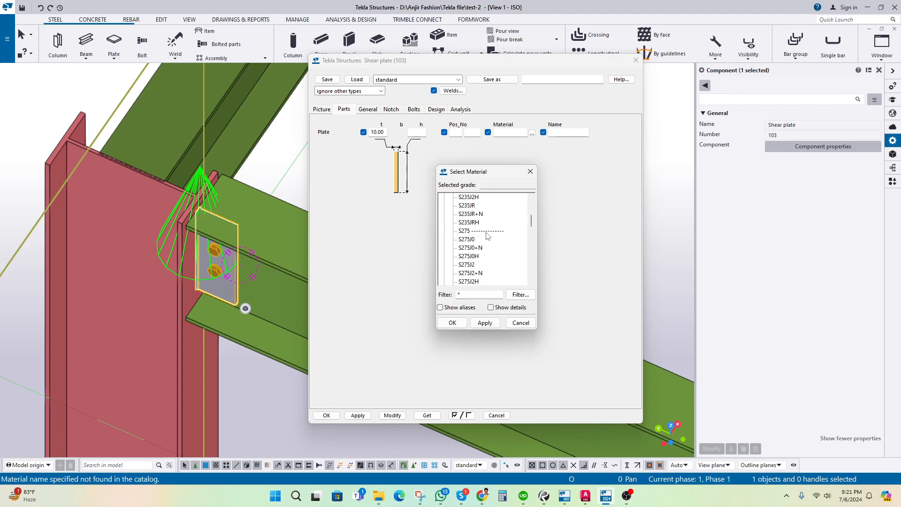
pyautogui.scroll(4, 488, 235)
pyautogui.scroll(-4, 474, 232)
pyautogui.scroll(2, 474, 231)
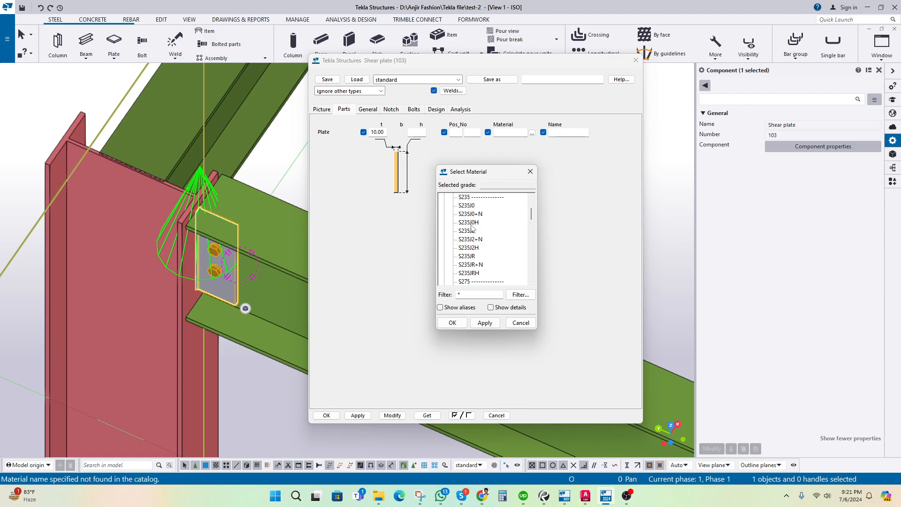
pyautogui.click(469, 197)
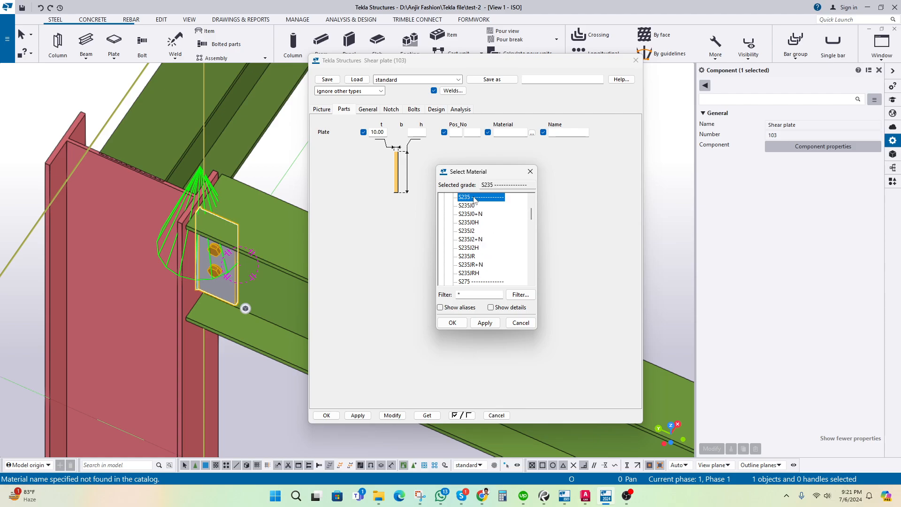
pyautogui.doubleClick(472, 198)
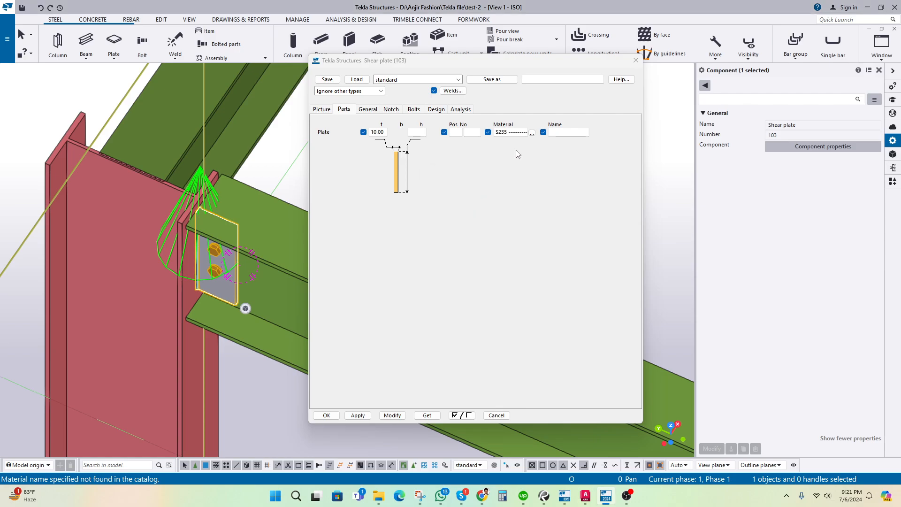
# Step: Name the connection plate "plate" in the Shear plate (103) settings and deselect the connection
pyautogui.click(568, 133)
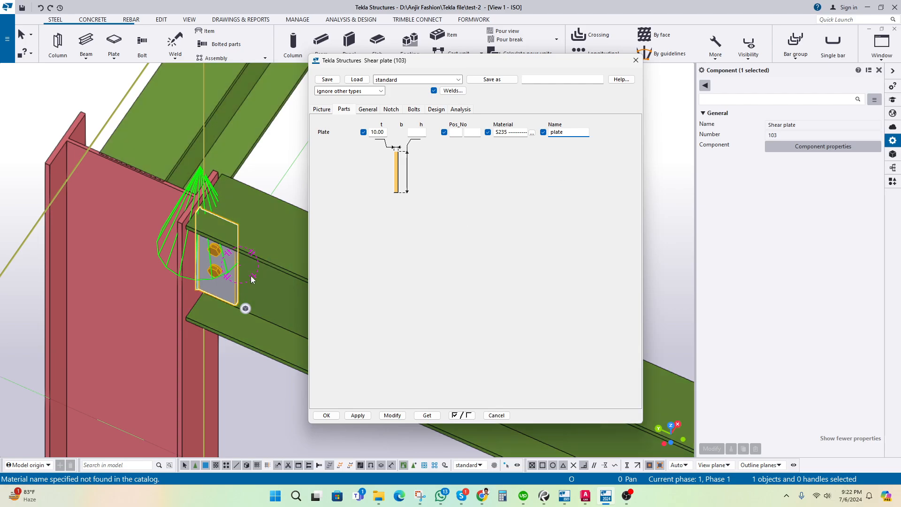
pyautogui.click(265, 164)
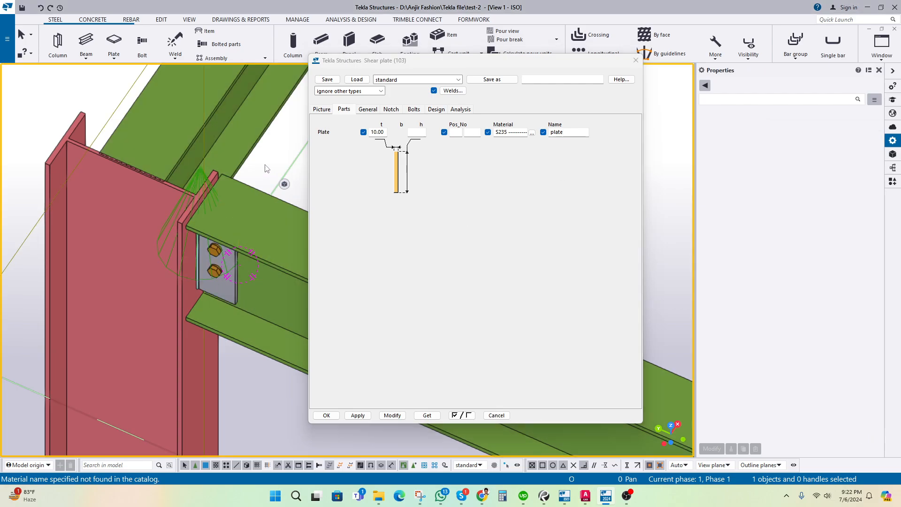
pyautogui.moveTo(258, 169); pyautogui.dragTo(210, 204, button='middle')
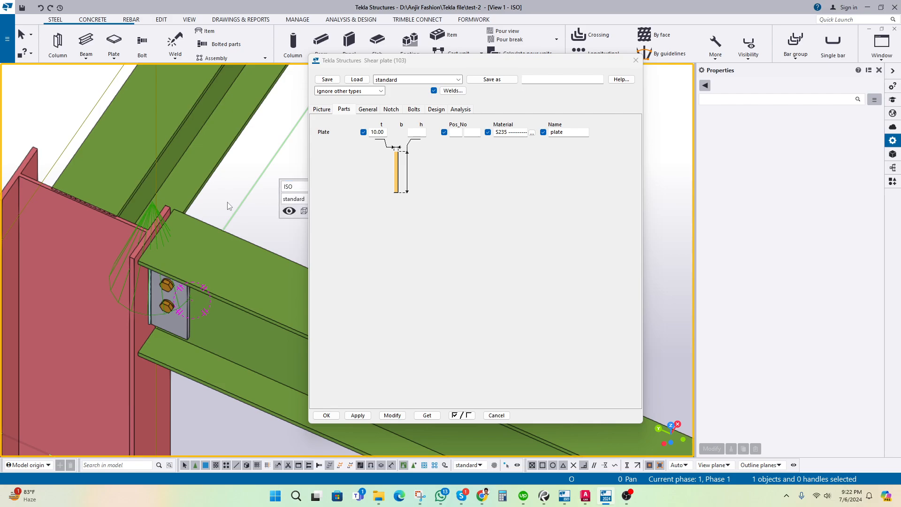
# Step: Check the general settings and class of the selected shear plate connection, and switch to a new browser tab in Chrome
pyautogui.click(362, 109)
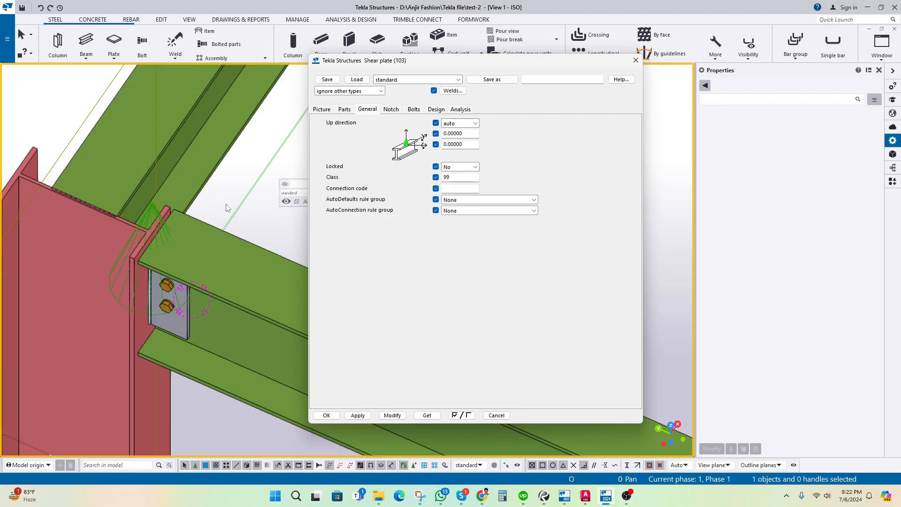
pyautogui.click(178, 310)
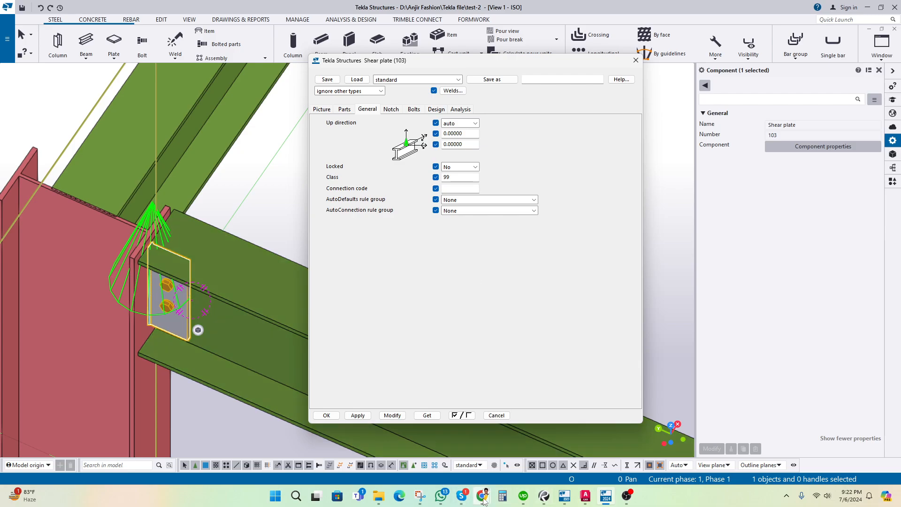
pyautogui.moveTo(483, 498)
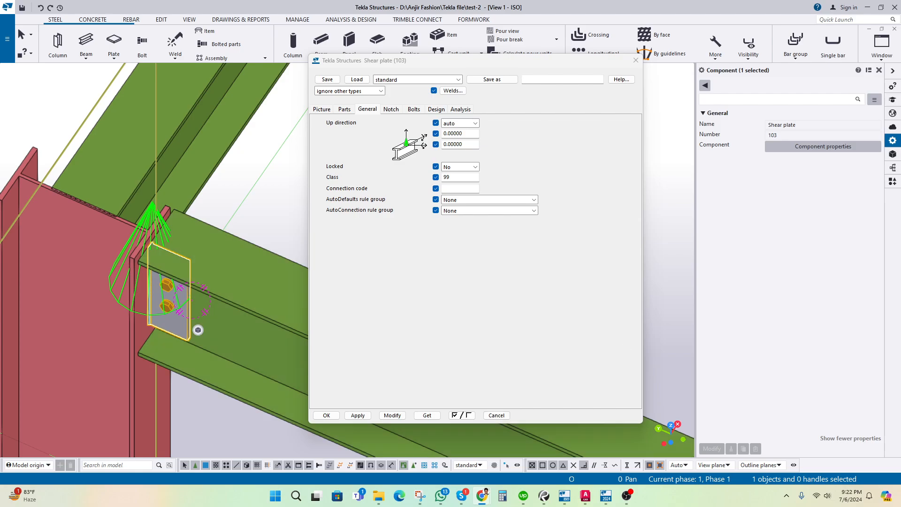
pyautogui.moveTo(900, 194); pyautogui.dragTo(542, 106)
pyautogui.click(606, 109)
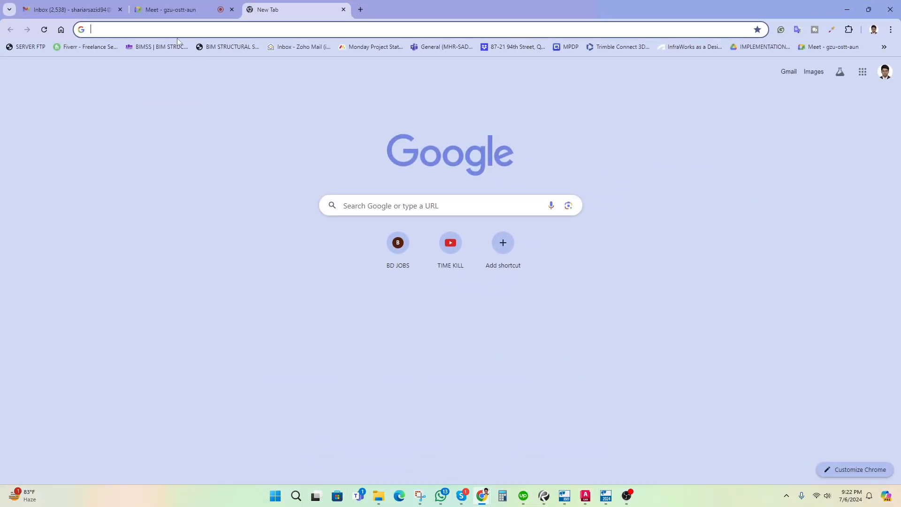
pyautogui.click(153, 31)
pyautogui.write('te')
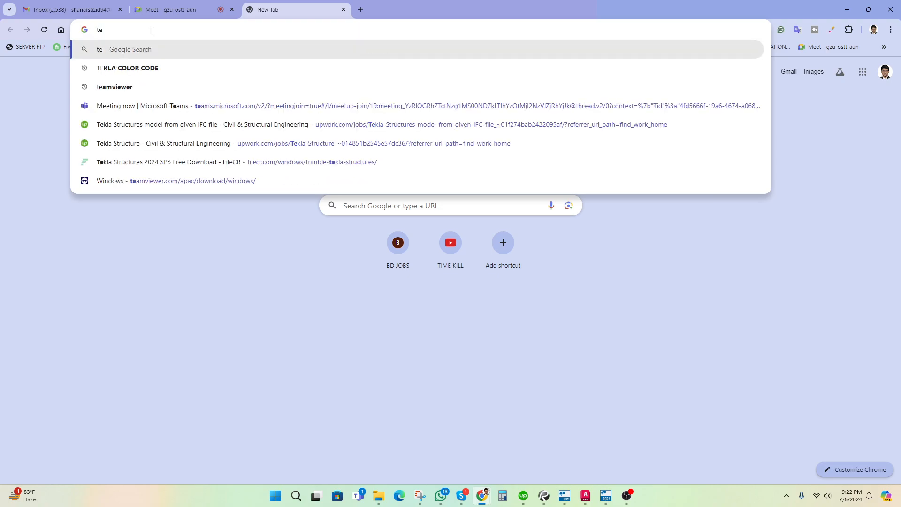
pyautogui.write('kal  class')
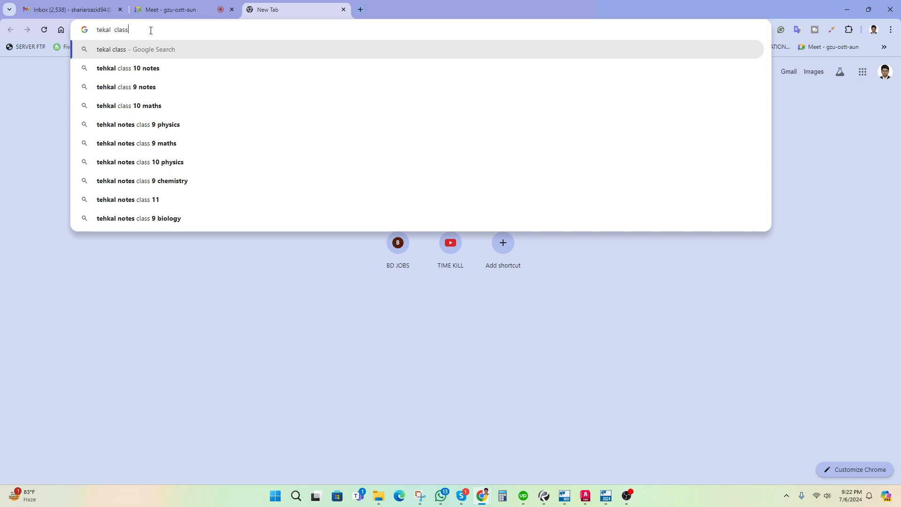
pyautogui.press('BackSpace')
pyautogui.press('BackSpace')
pyautogui.press('BackSpace')
pyautogui.press('BackSpace')
pyautogui.press('BackSpace')
pyautogui.press('BackSpace')
pyautogui.press('BackSpace')
pyautogui.press('BackSpace')
pyautogui.press('BackSpace')
pyautogui.press('BackSpace')
pyautogui.press('BackSpace')
pyautogui.press('BackSpace')
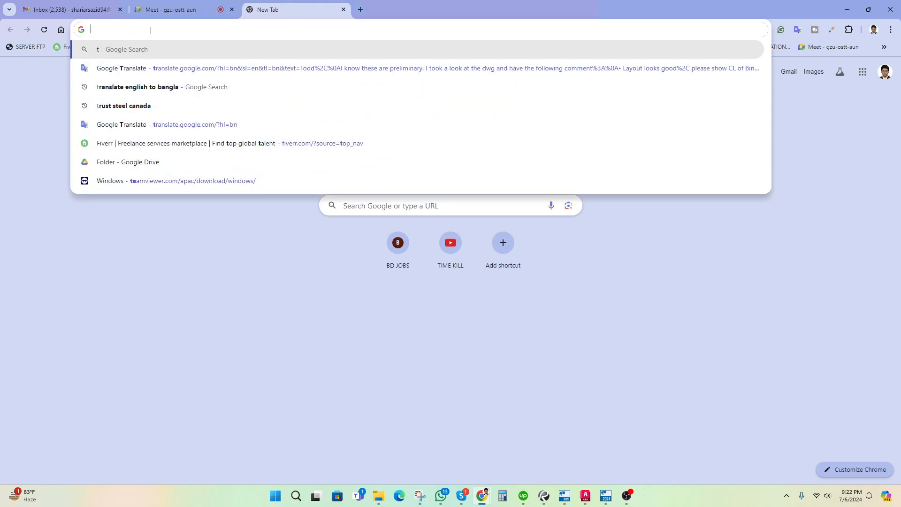
# Step: Search the web for "tekla color code"
pyautogui.write('tekla coo')
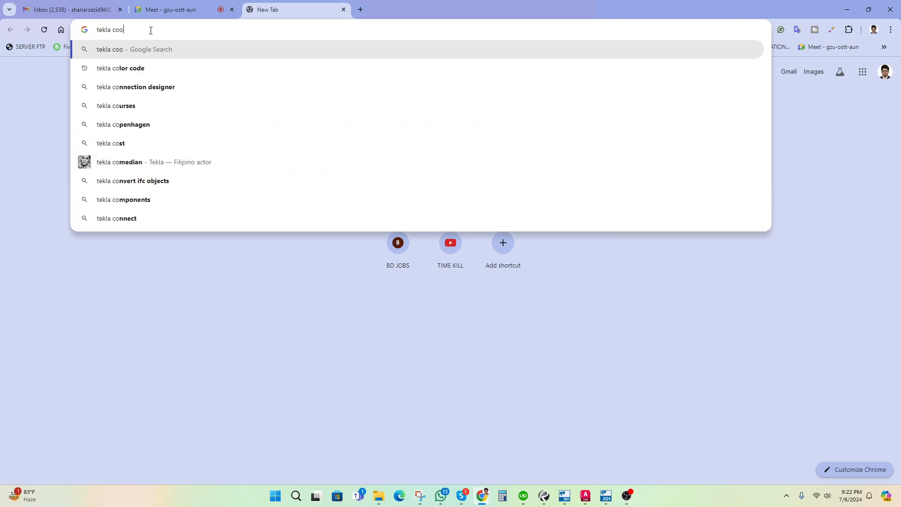
pyautogui.write('lor code')
pyautogui.press('Return')
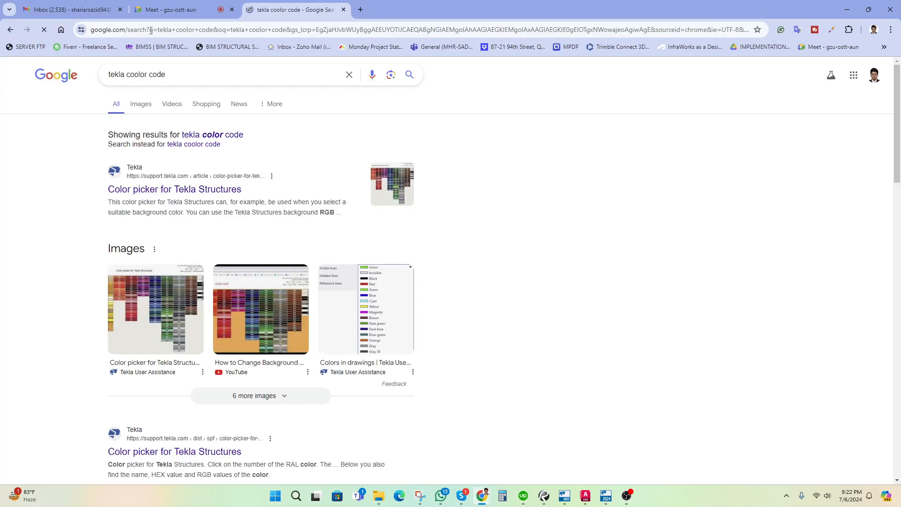
pyautogui.click(224, 135)
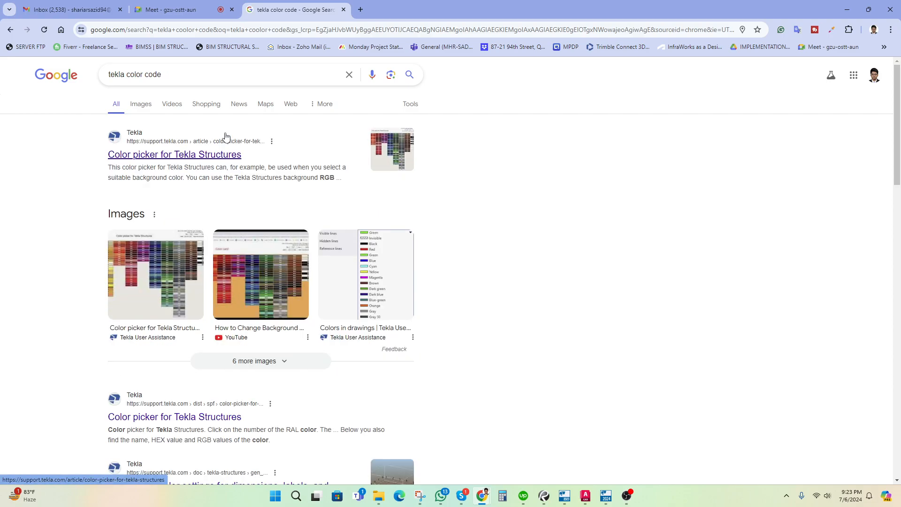
# Step: Browse the image results for "tekla color code", previewing the drawing color list and the Color picker for Tekla Structures
pyautogui.click(142, 103)
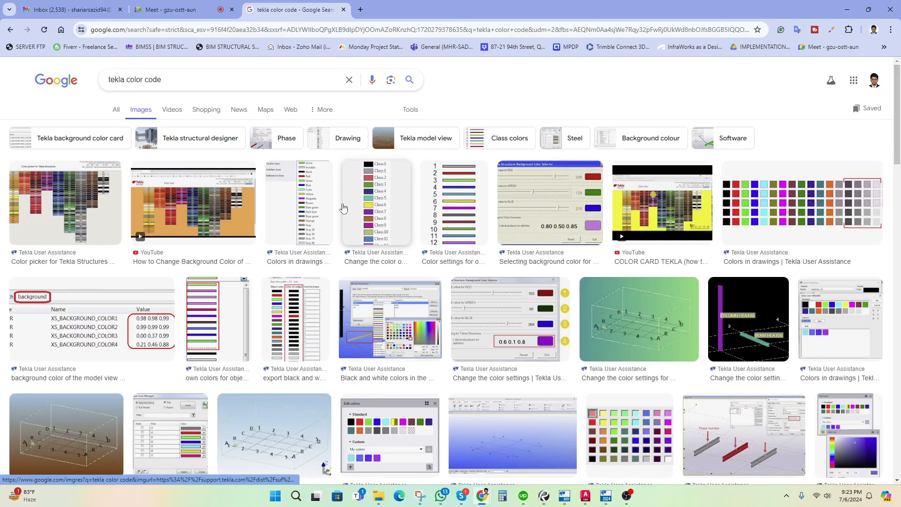
pyautogui.click(314, 196)
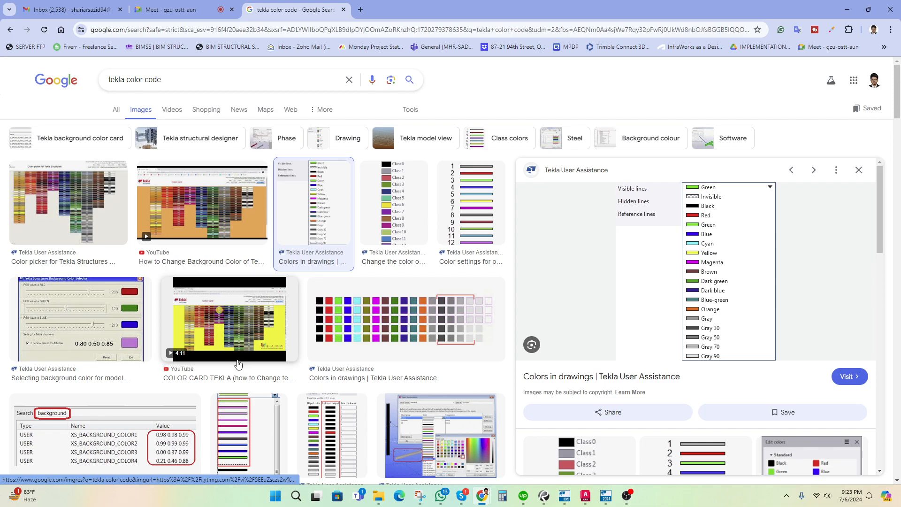
pyautogui.scroll(-2, 282, 361)
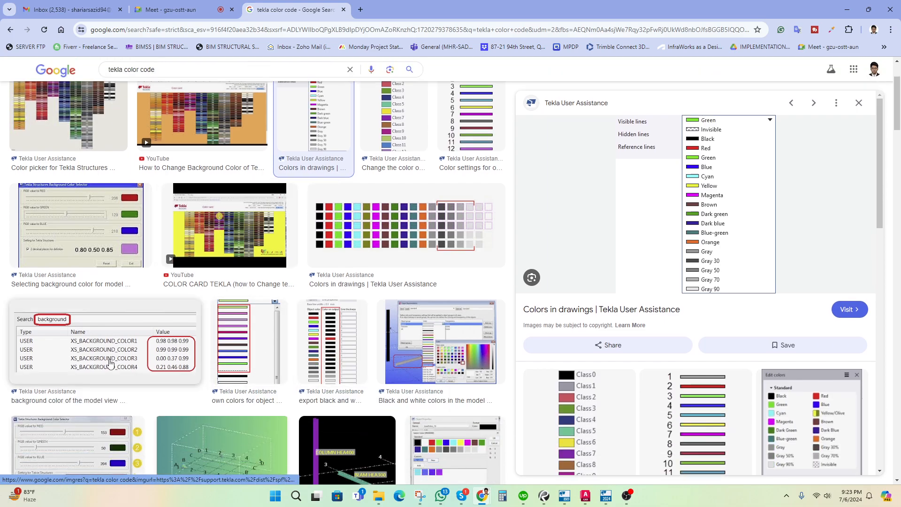
pyautogui.scroll(2, 400, 232)
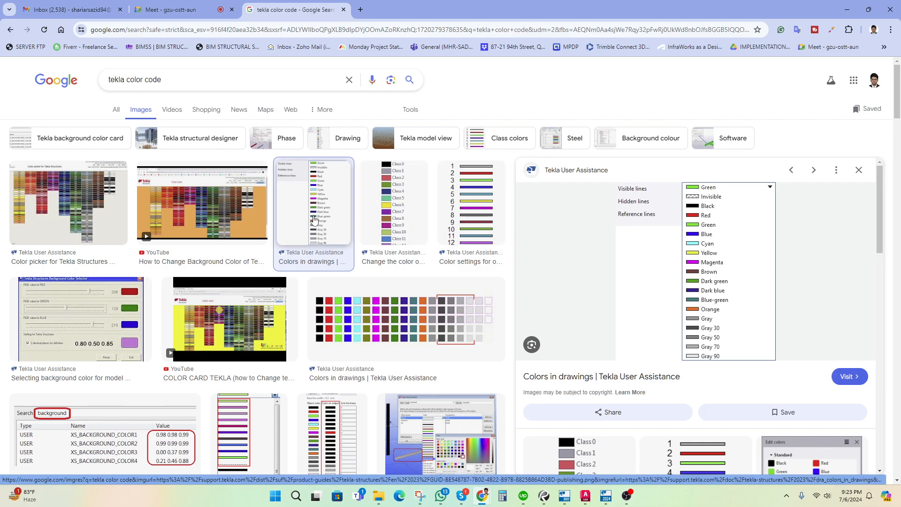
pyautogui.click(201, 206)
pyautogui.click(89, 207)
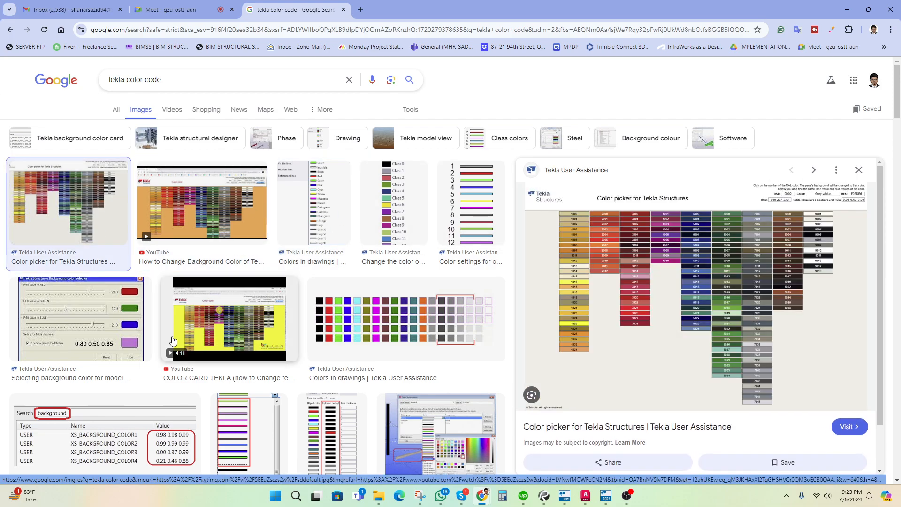
# Step: Examine the class color list from "Change the color of a model object" and return to Tekla Structures
pyautogui.scroll(-6, 218, 328)
pyautogui.scroll(6, 366, 321)
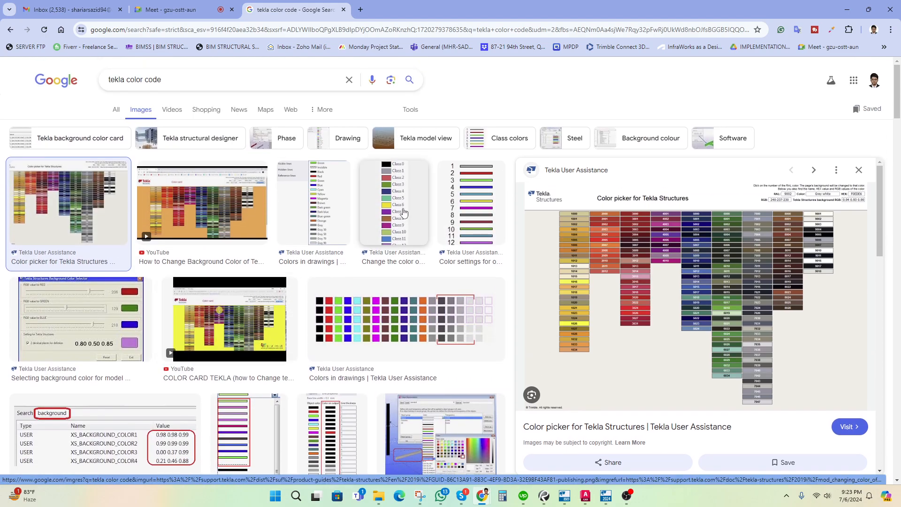
pyautogui.click(404, 211)
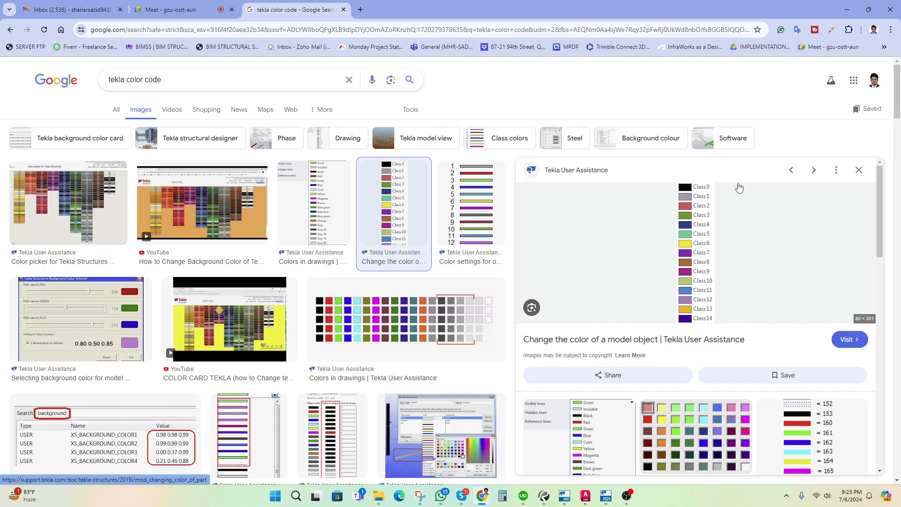
pyautogui.click(847, 9)
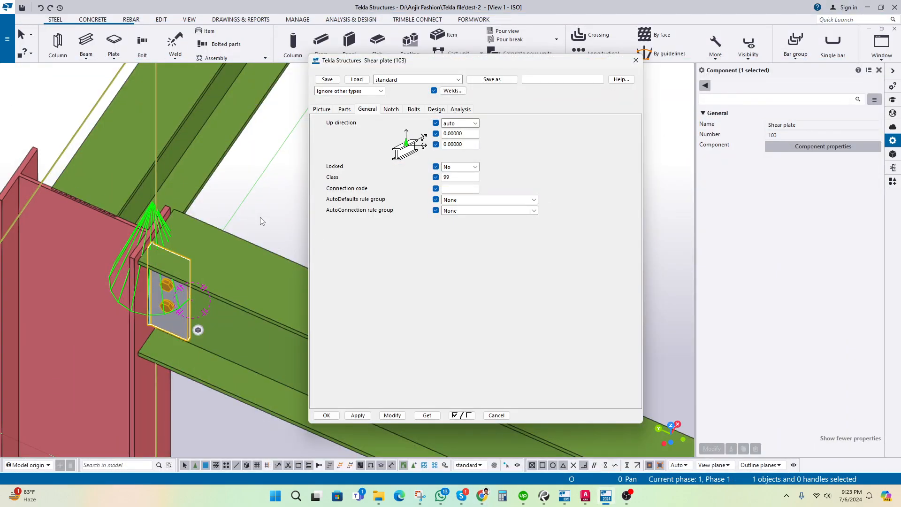
# Step: Set the shear plate connection's class to 6, apply it to the model, and deselect the connection
pyautogui.click(458, 178)
pyautogui.write('6')
pyautogui.click(392, 416)
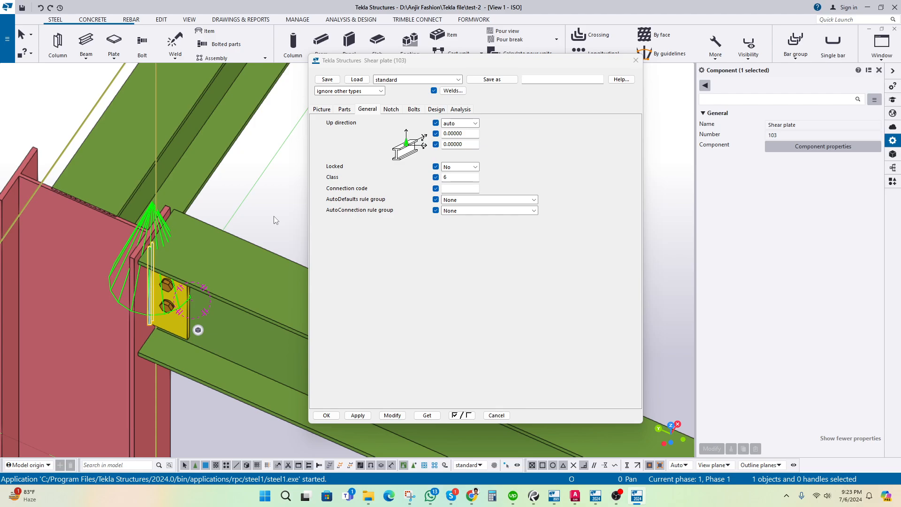
pyautogui.click(269, 216)
pyautogui.scroll(-1, 269, 216)
pyautogui.moveTo(270, 216); pyautogui.dragTo(207, 231, button='middle')
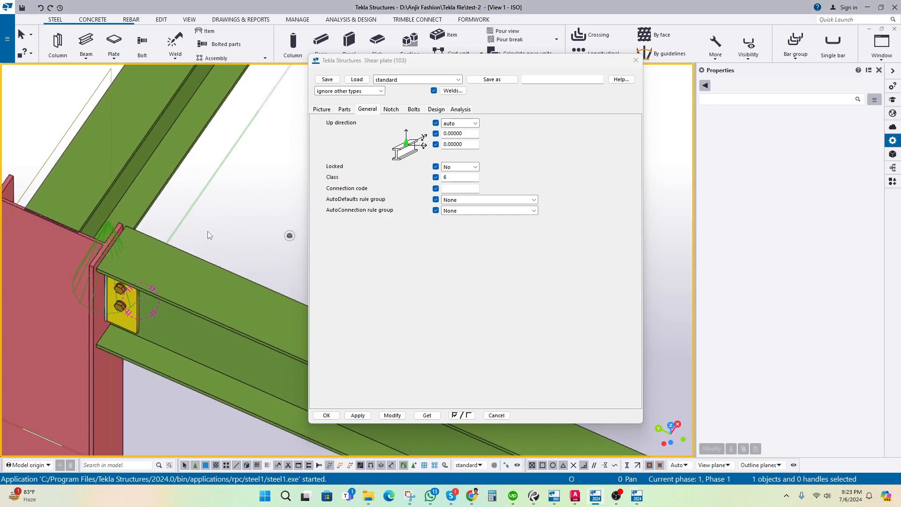
# Step: Reselect the shear plate connection and check its up direction options, keeping auto
pyautogui.doubleClick(114, 319)
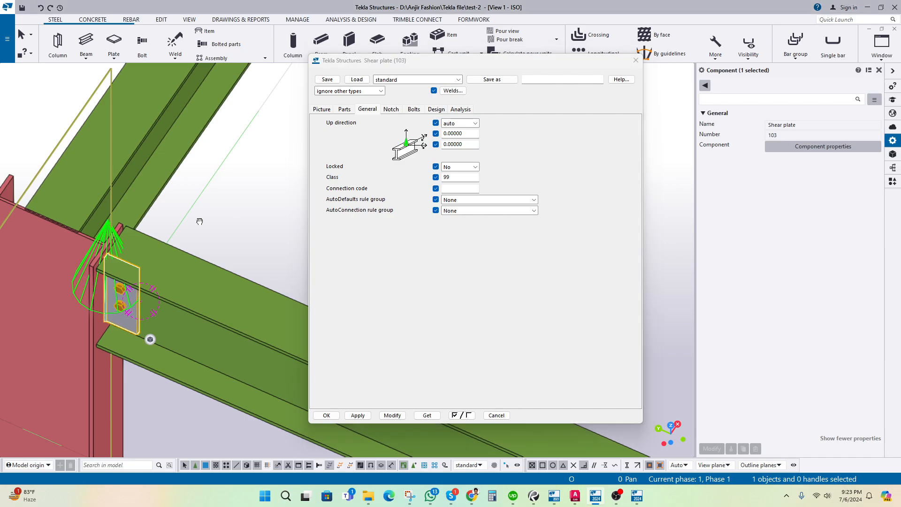
pyautogui.moveTo(199, 221); pyautogui.dragTo(228, 208, button='middle')
pyautogui.scroll(1, 228, 207)
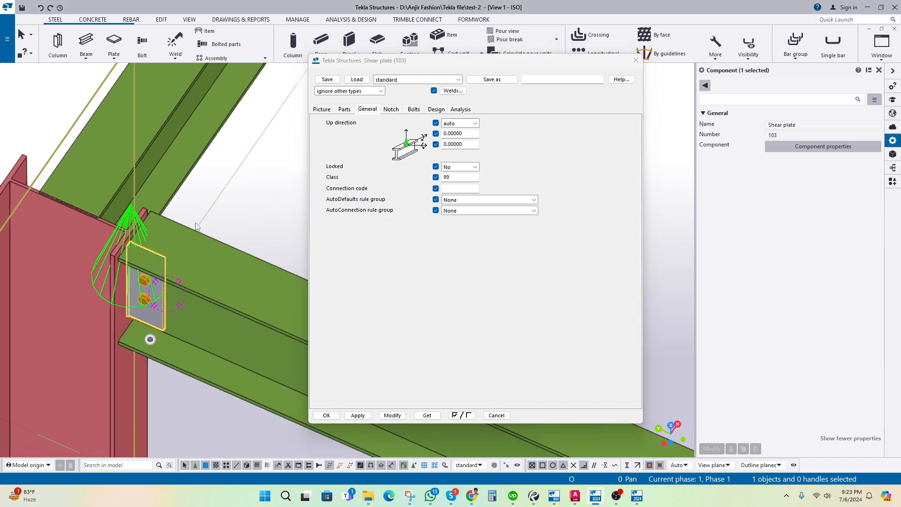
pyautogui.click(475, 122)
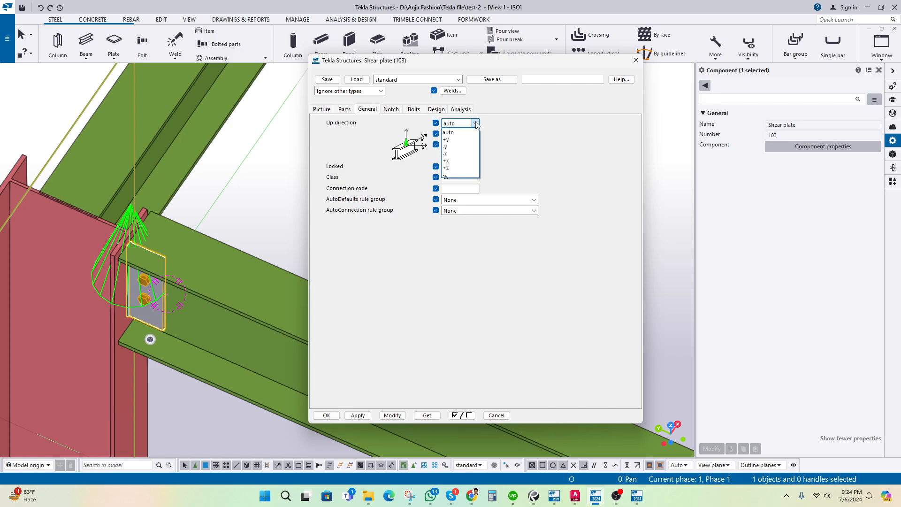
pyautogui.click(503, 136)
pyautogui.click(476, 122)
pyautogui.click(447, 132)
# Step: Review the notch settings of Shear plate (103), moving the dialog aside to examine the beam end at the column
pyautogui.click(391, 109)
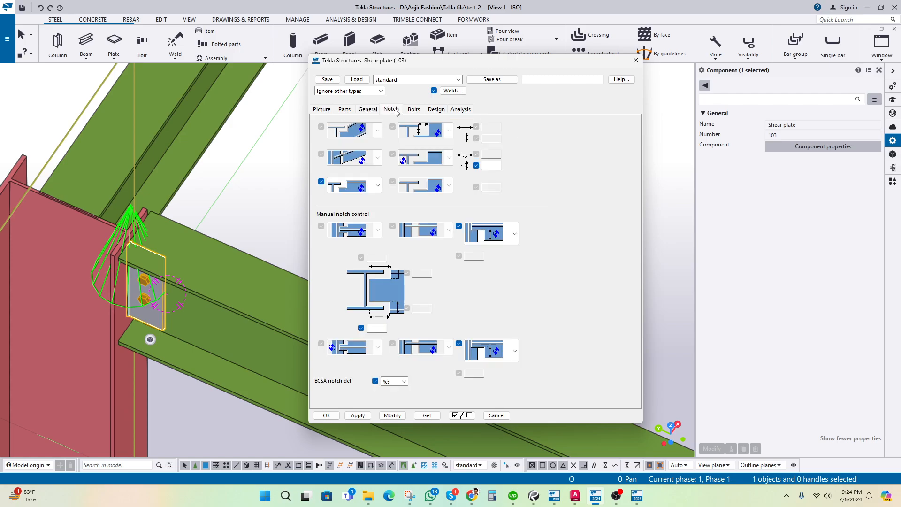
pyautogui.click(240, 232)
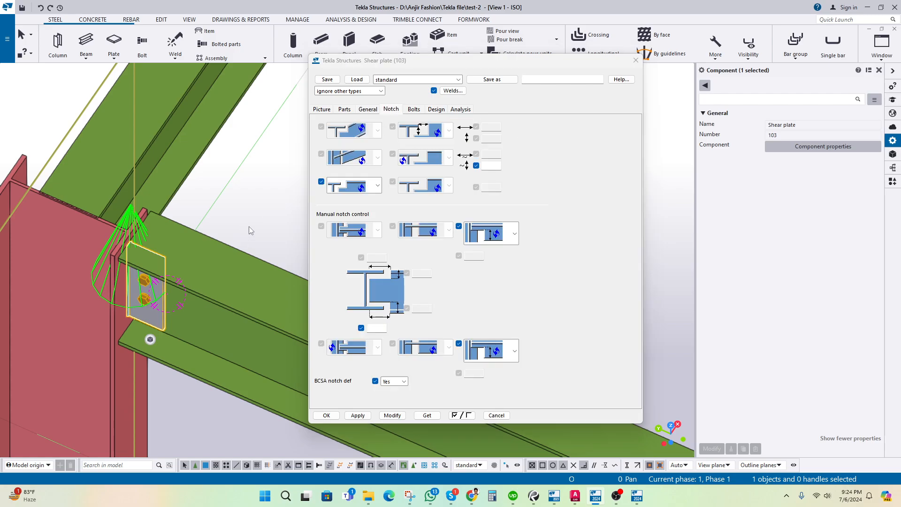
pyautogui.scroll(-5, 249, 226)
pyautogui.moveTo(501, 65); pyautogui.dragTo(629, 60)
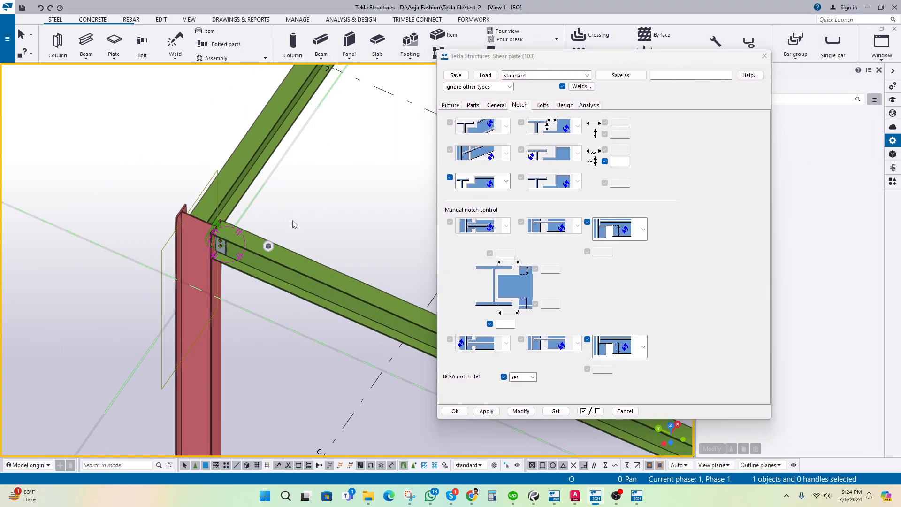
pyautogui.rightClick(293, 186)
pyautogui.click(332, 238)
pyautogui.moveTo(296, 212); pyautogui.dragTo(296, 255, button='middle')
pyautogui.keyDown('ctrl'); pyautogui.moveTo(242, 296); pyautogui.dragTo(272, 244, button='middle'); pyautogui.keyUp('ctrl')
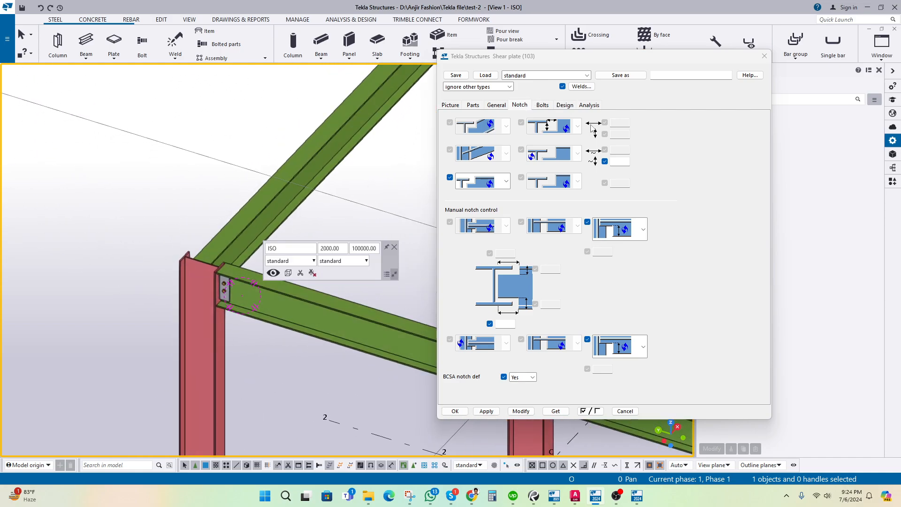
pyautogui.click(394, 247)
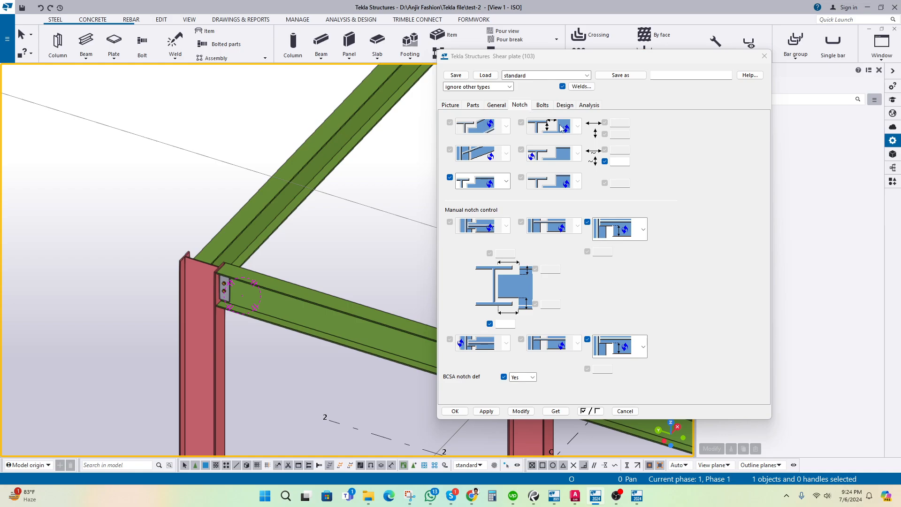
pyautogui.scroll(2, 335, 235)
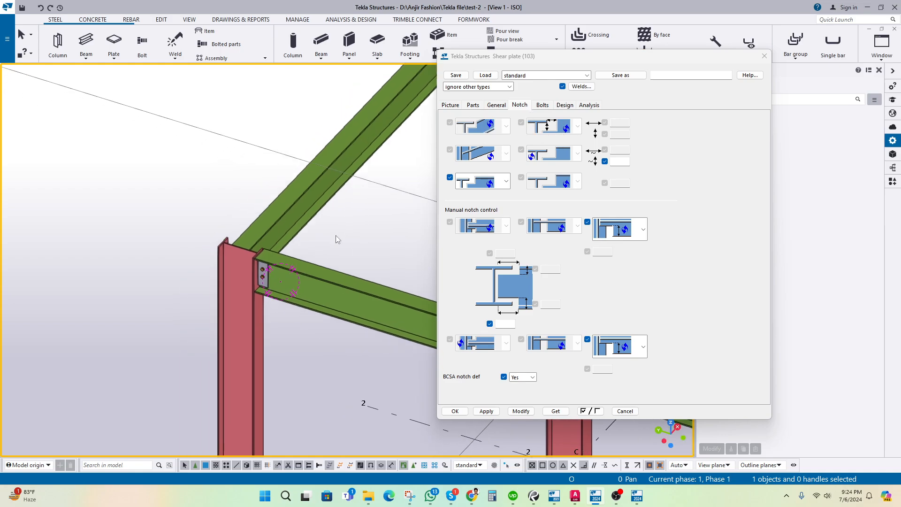
pyautogui.scroll(2, 258, 269)
# Step: Switch to Revu, examine the beam notches in the connection standard's column details, and return to Tekla Structures, closing the steel1.exe console
pyautogui.moveTo(534, 496)
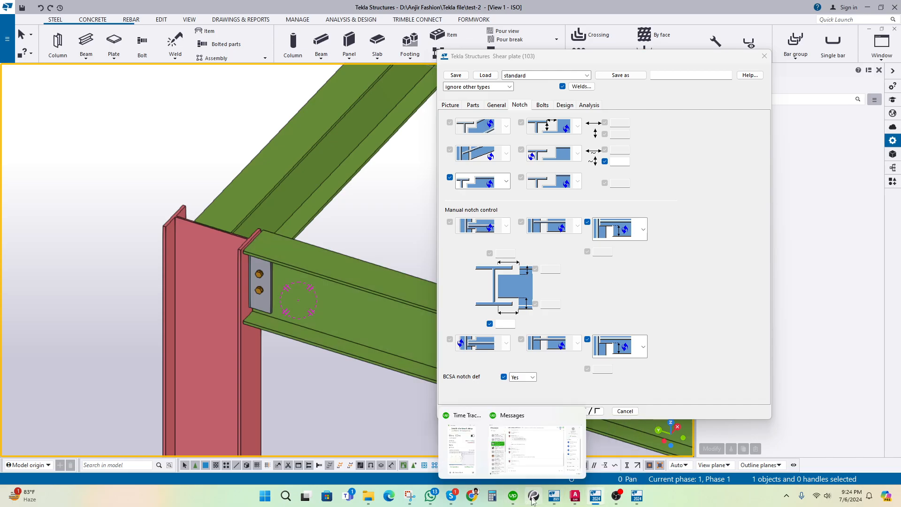
pyautogui.click(544, 449)
pyautogui.scroll(5, 473, 230)
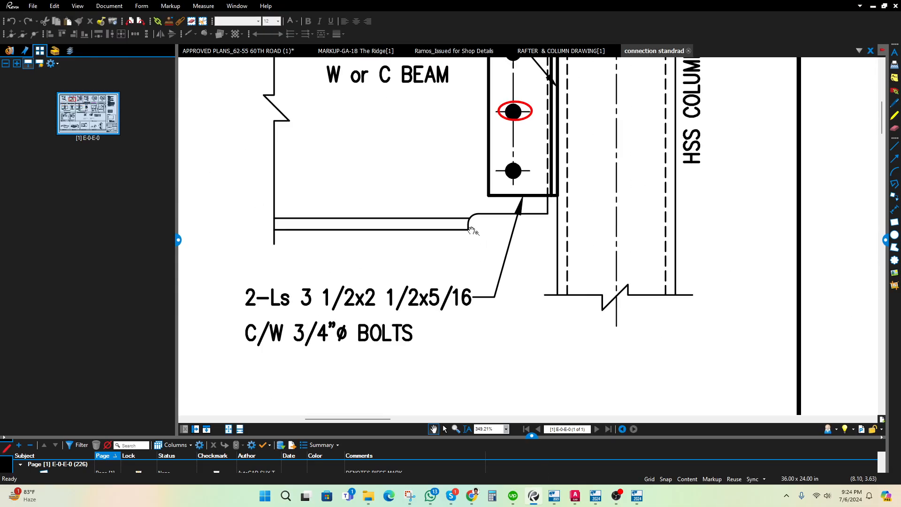
pyautogui.scroll(-5, 476, 230)
pyautogui.scroll(2, 663, 186)
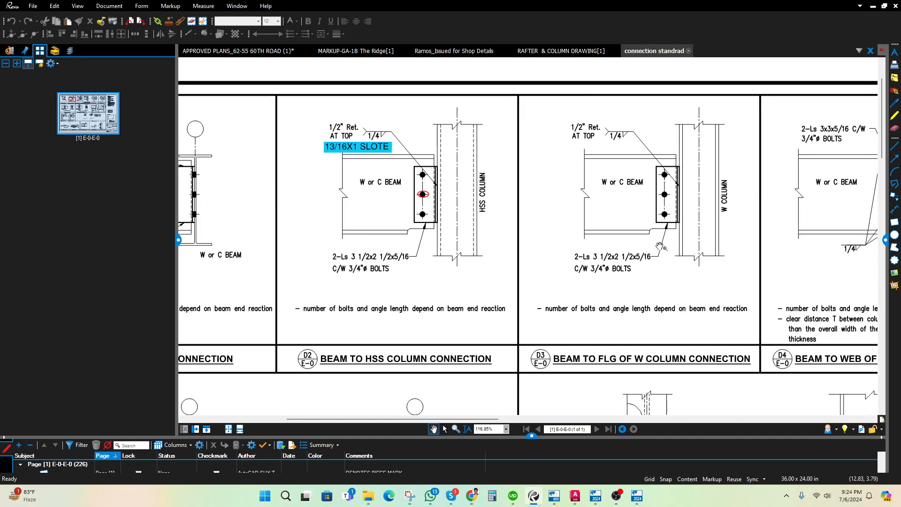
pyautogui.click(636, 496)
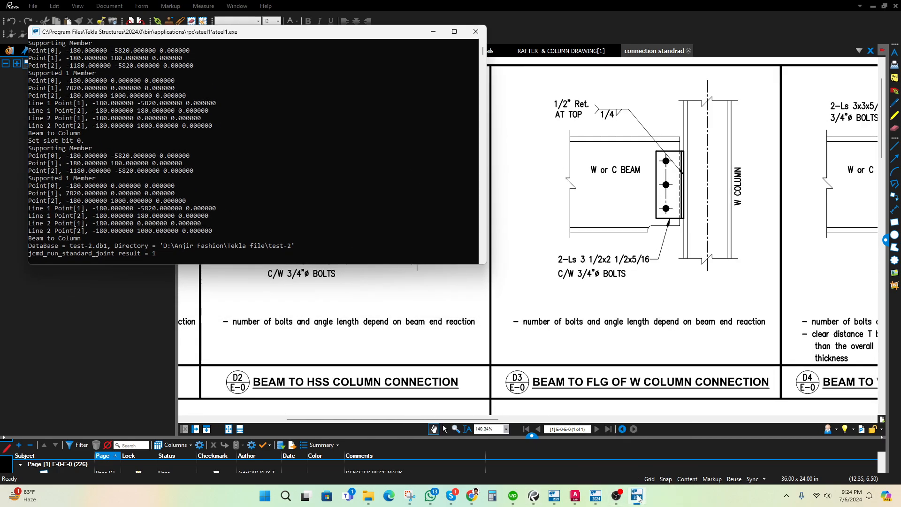
pyautogui.click(475, 31)
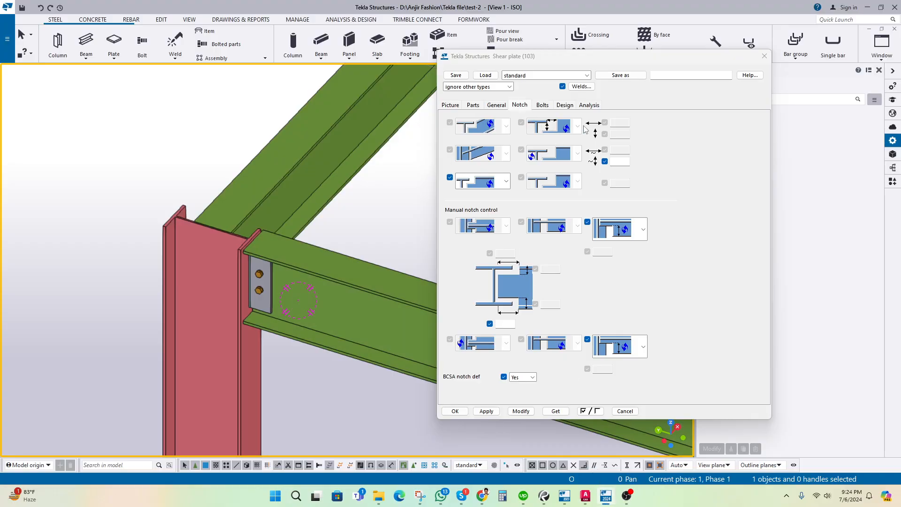
# Step: Review the bolt settings of Shear plate (103), checking the available bolt sizes and bolt standards
pyautogui.click(542, 106)
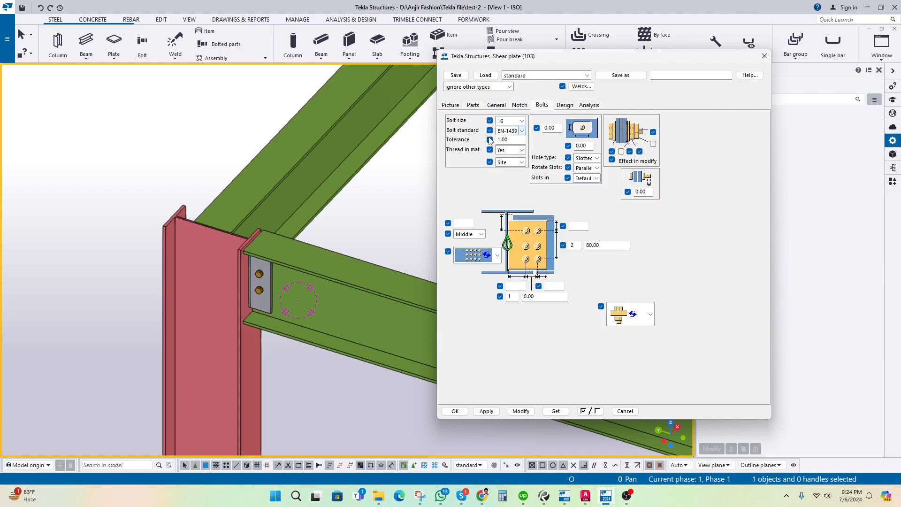
pyautogui.moveTo(356, 232); pyautogui.dragTo(327, 239, button='middle')
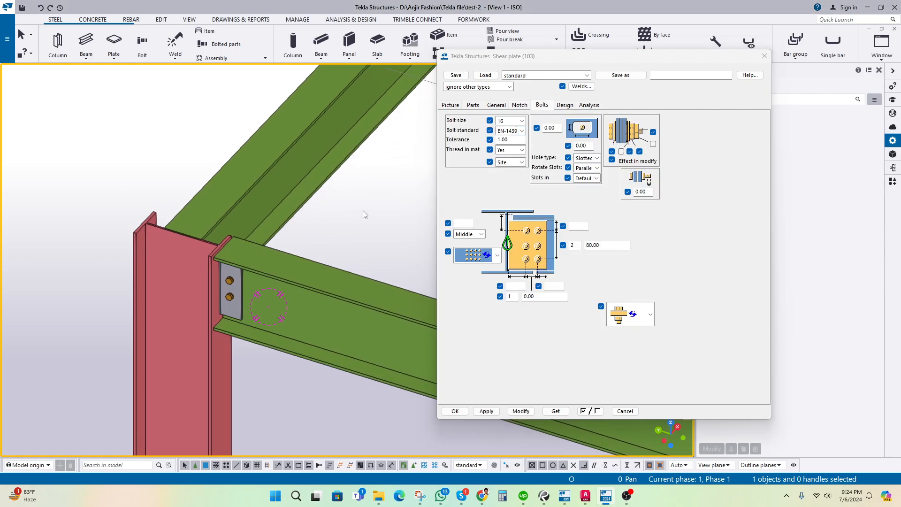
pyautogui.click(523, 122)
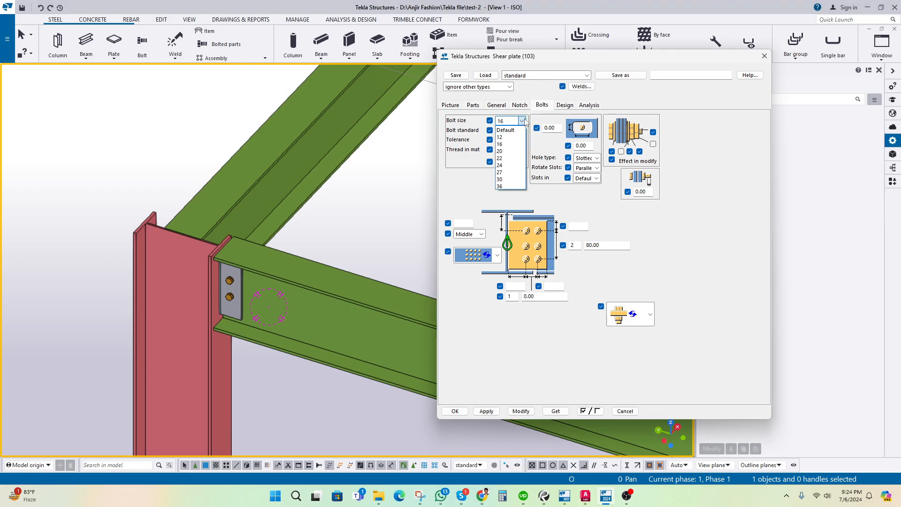
pyautogui.click(522, 121)
pyautogui.click(522, 131)
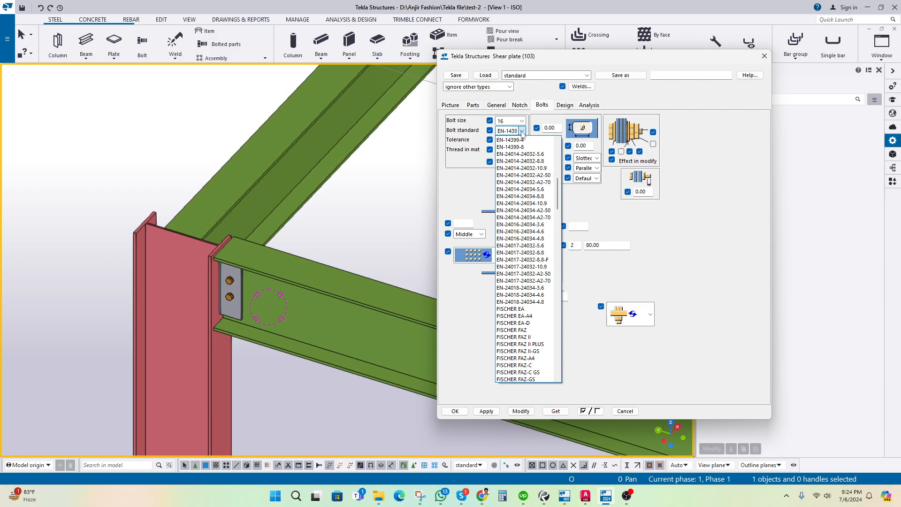
pyautogui.click(472, 184)
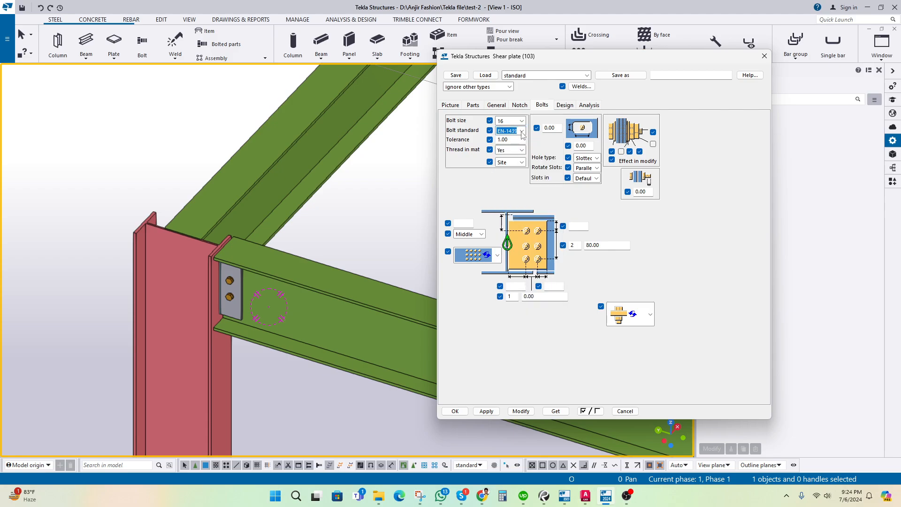
pyautogui.click(522, 130)
pyautogui.click(472, 197)
# Step: Compare the design and analysis settings of Shear plate (103)
pyautogui.click(564, 107)
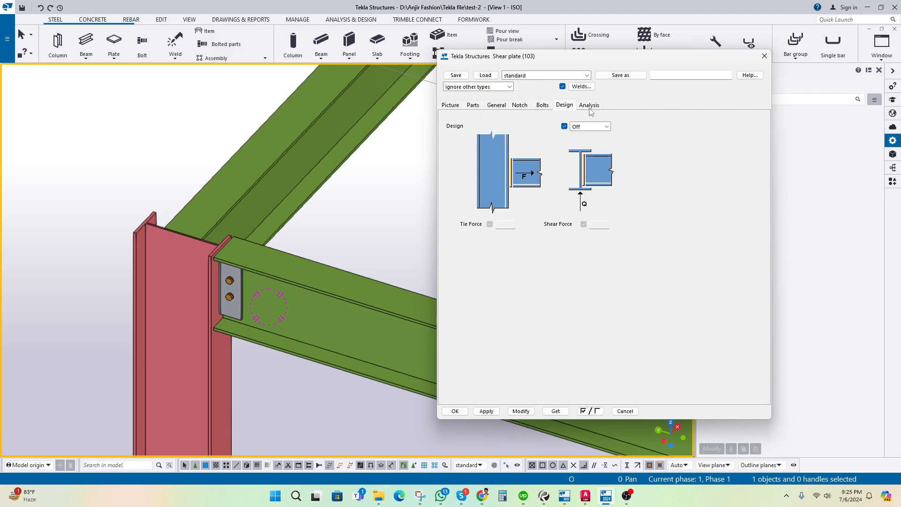
pyautogui.click(589, 108)
pyautogui.click(566, 107)
pyautogui.click(582, 107)
pyautogui.click(565, 107)
pyautogui.click(588, 107)
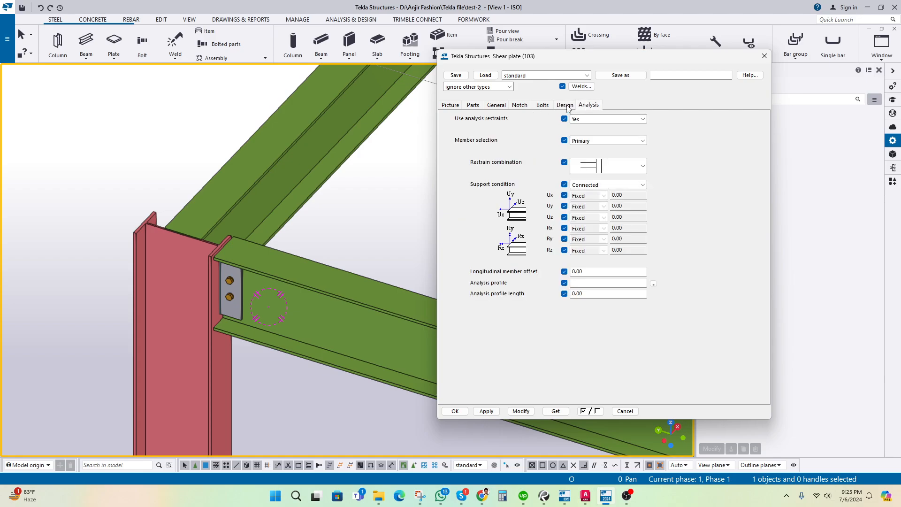
pyautogui.click(564, 105)
pyautogui.click(588, 105)
# Step: Close the Shear plate (103) settings and the Properties pane to give the frame model more room
pyautogui.click(764, 56)
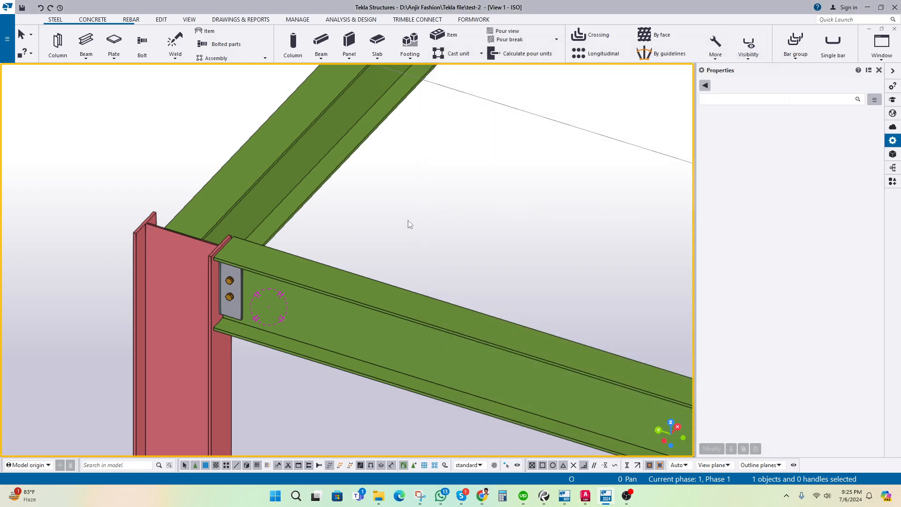
pyautogui.scroll(-8, 404, 221)
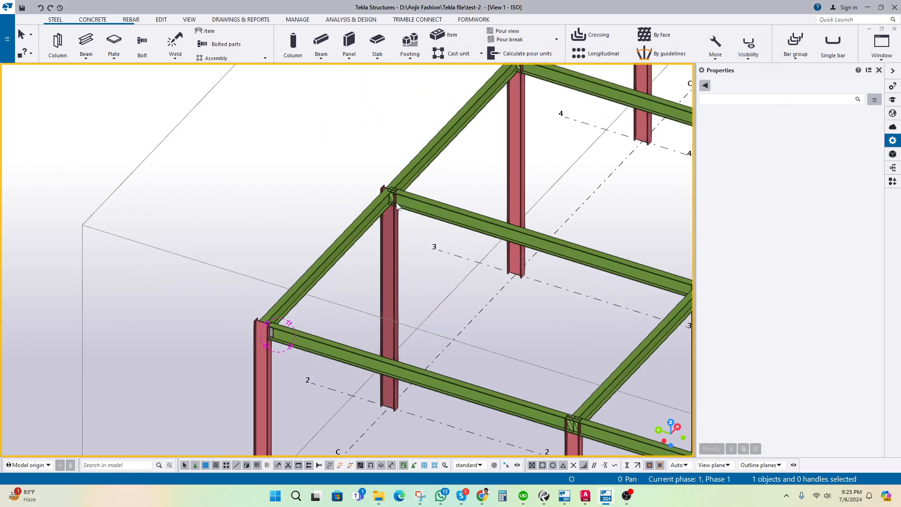
pyautogui.click(726, 98)
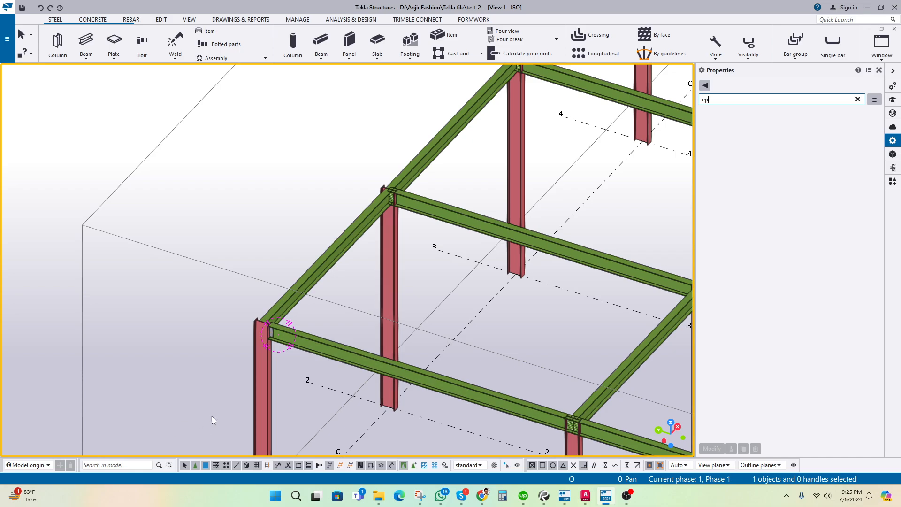
pyautogui.click(879, 70)
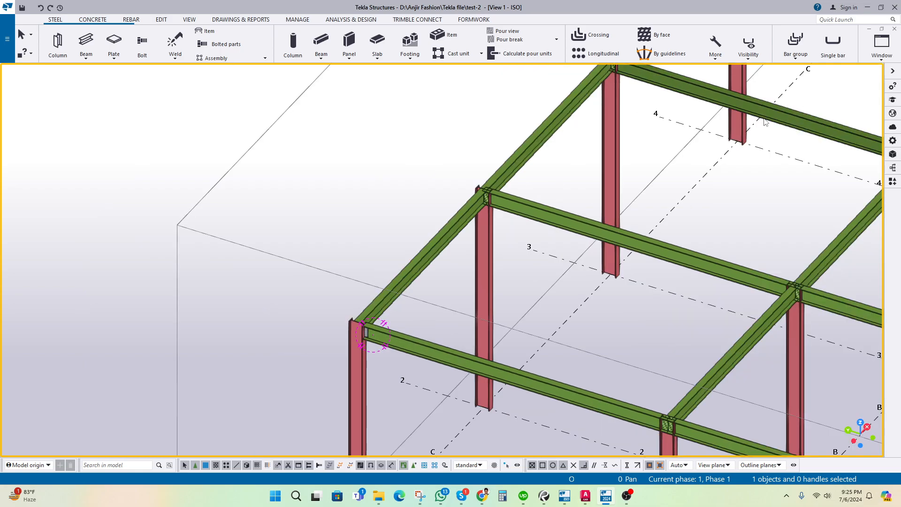
# Step: Search the component catalog for "base" and choose U.S. Base plate (1047) from the base plate components
pyautogui.scroll(6, 399, 347)
pyautogui.moveTo(416, 364); pyautogui.dragTo(357, 139, button='middle')
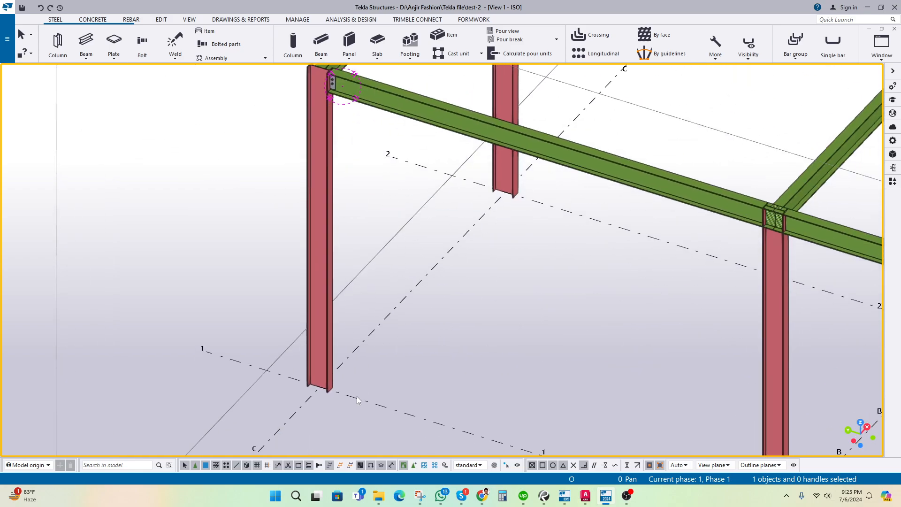
pyautogui.hotkey('ctrl', 'f')
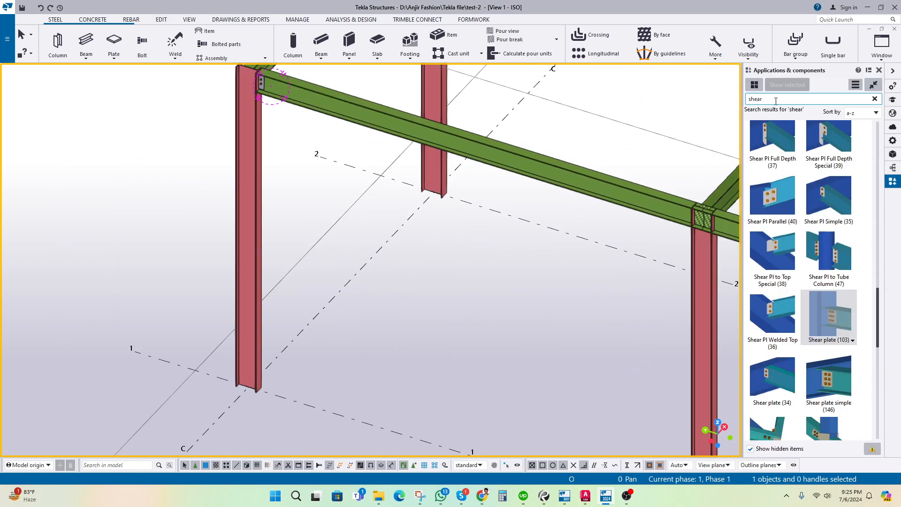
pyautogui.write('base')
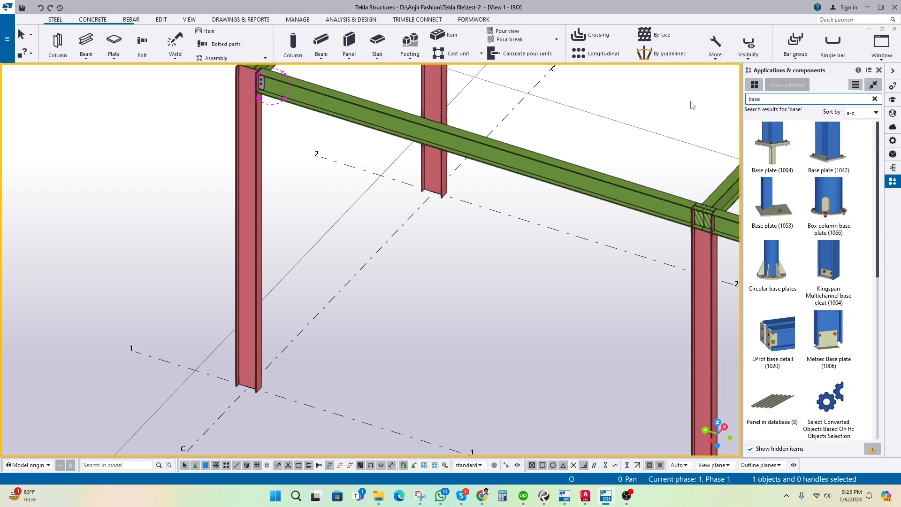
pyautogui.click(833, 164)
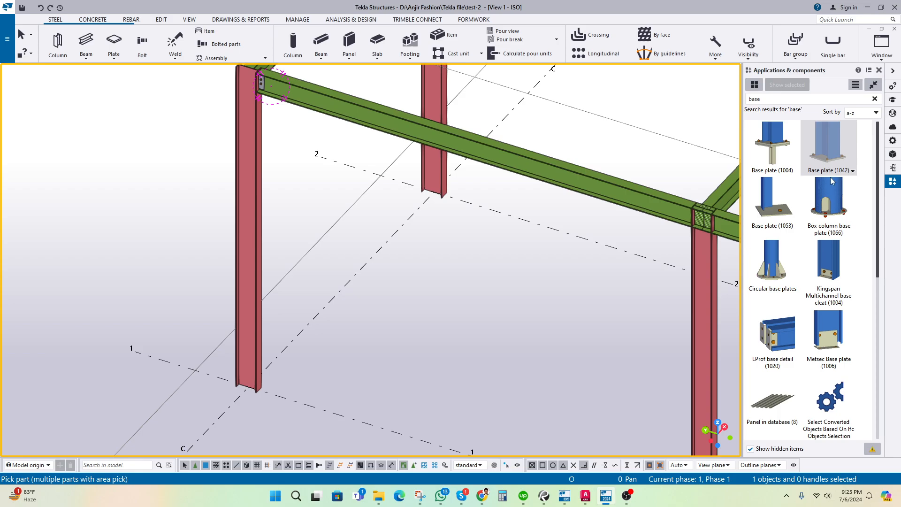
pyautogui.scroll(-1, 826, 211)
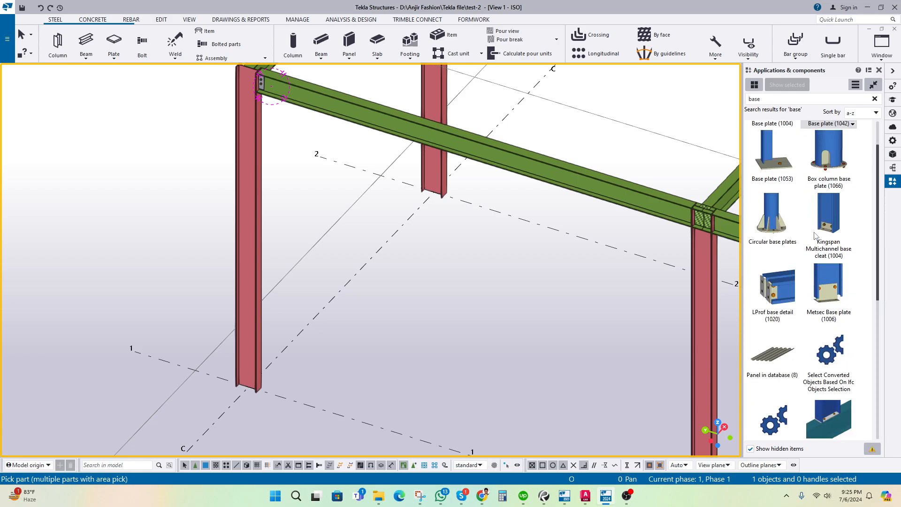
pyautogui.scroll(1, 814, 236)
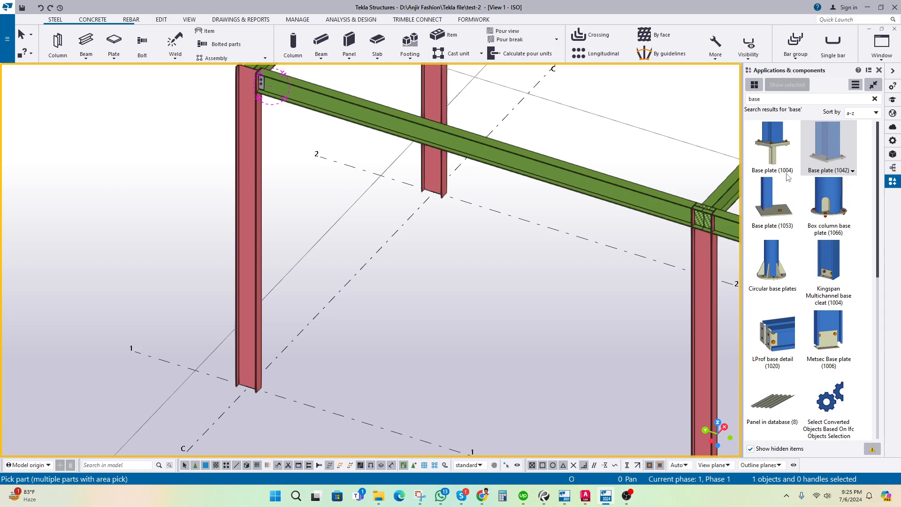
pyautogui.scroll(-7, 822, 219)
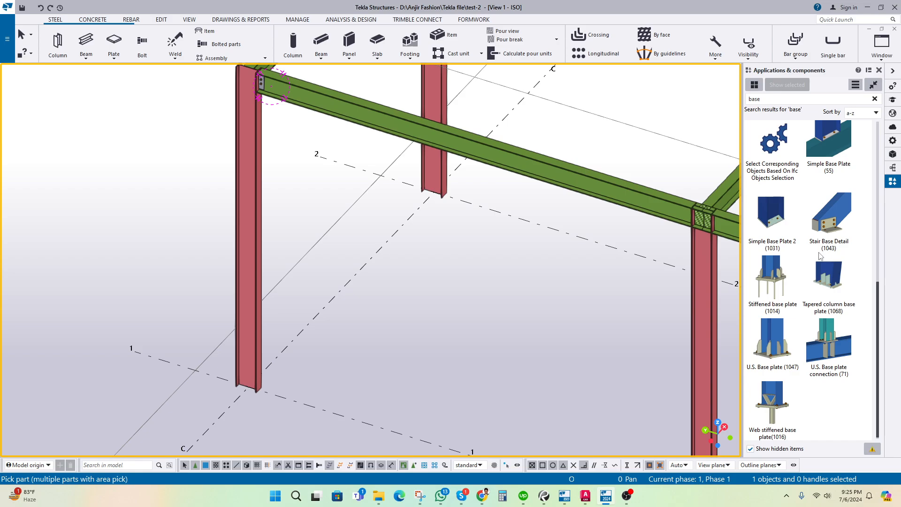
pyautogui.scroll(1, 820, 256)
pyautogui.scroll(-1, 820, 257)
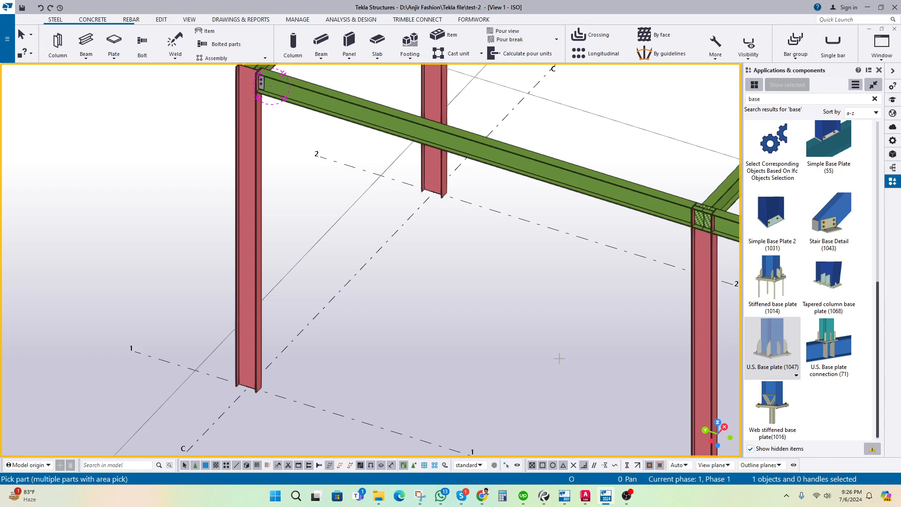
# Step: Add U.S. Base plate (1047) to the column at grid C/1, positioned at the end point of the column's foot
pyautogui.moveTo(347, 343); pyautogui.dragTo(444, 317, button='middle')
pyautogui.scroll(4, 344, 366)
pyautogui.click(339, 323)
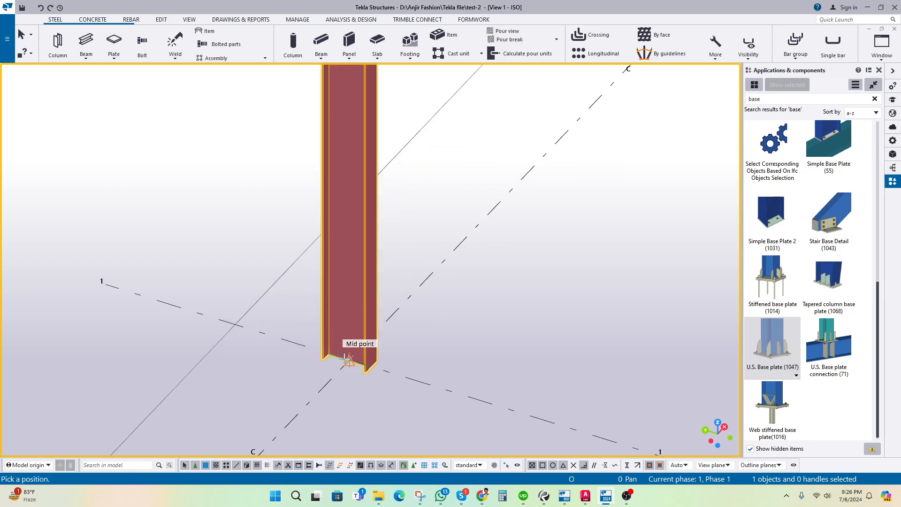
pyautogui.click(347, 359)
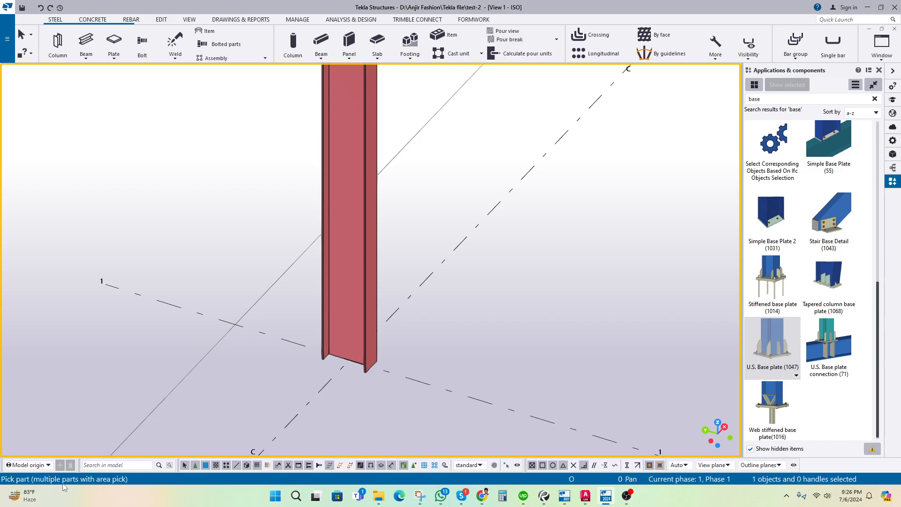
pyautogui.click(334, 319)
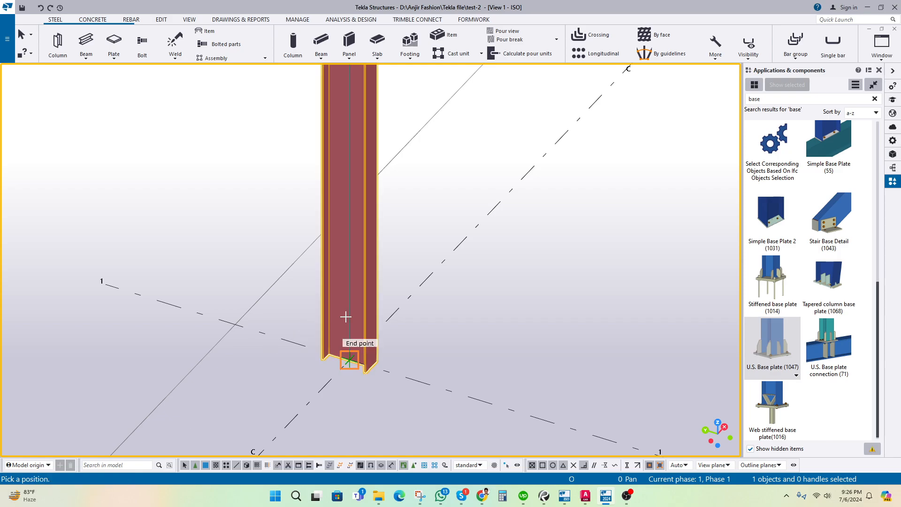
pyautogui.scroll(3, 346, 370)
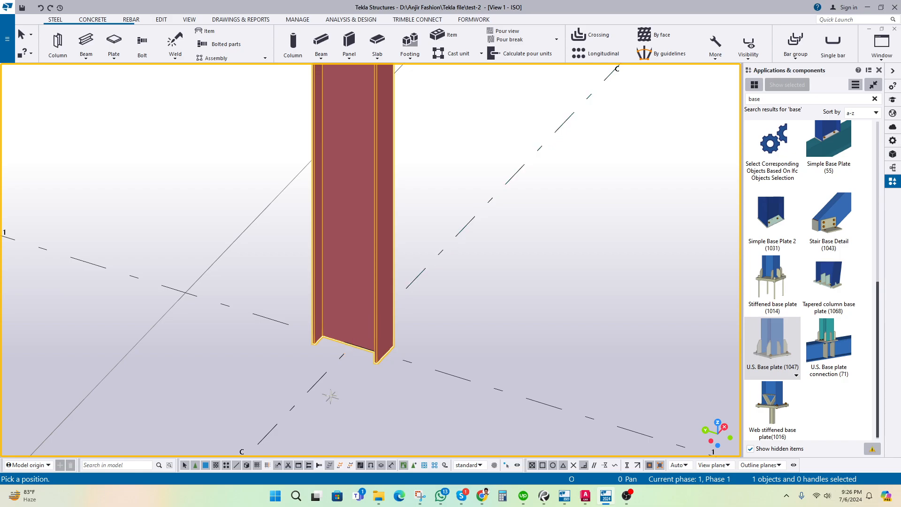
pyautogui.click(354, 344)
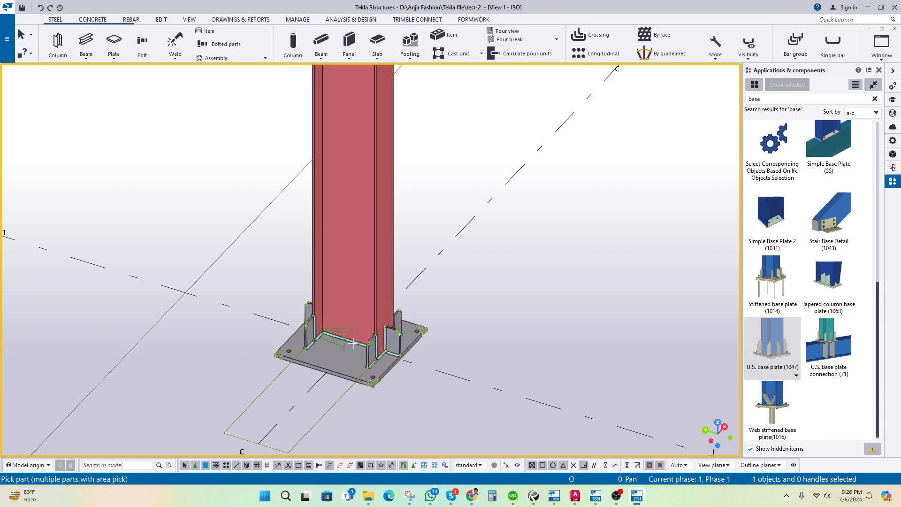
# Step: Redraw the view and examine the base plate, stiffeners, welds and bolt holes at the column foot
pyautogui.scroll(5, 362, 359)
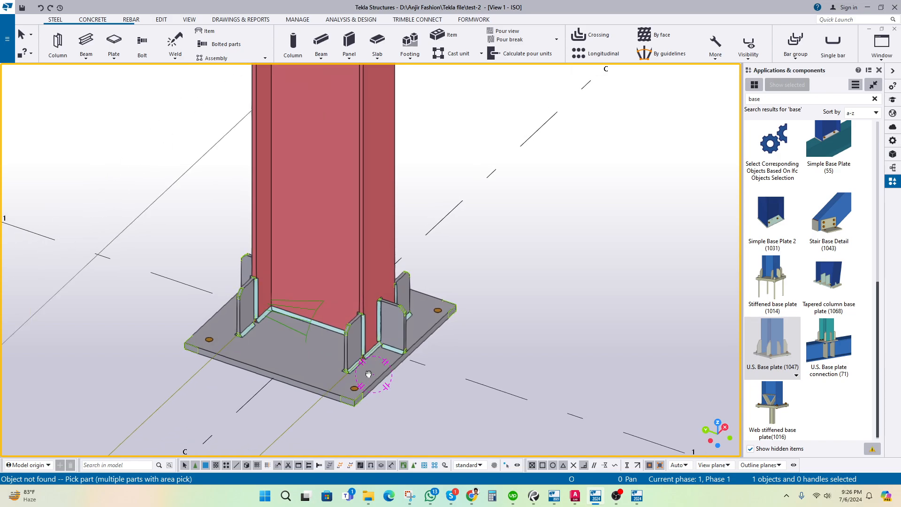
pyautogui.scroll(-5, 368, 374)
pyautogui.scroll(5, 363, 373)
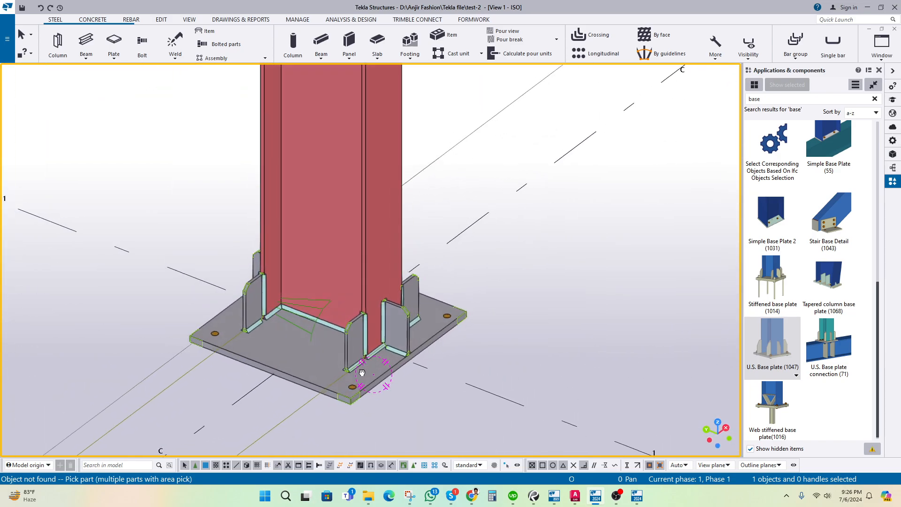
pyautogui.scroll(-5, 361, 372)
pyautogui.scroll(6, 399, 389)
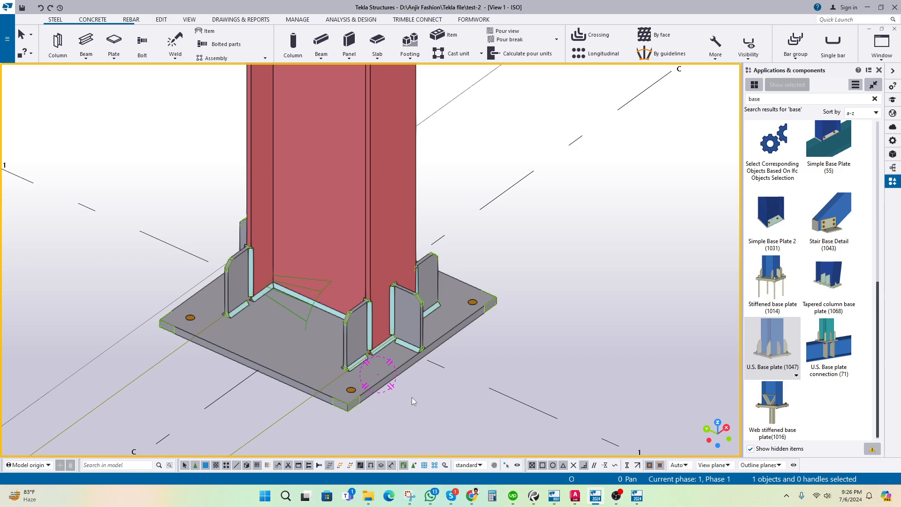
pyautogui.rightClick(520, 239)
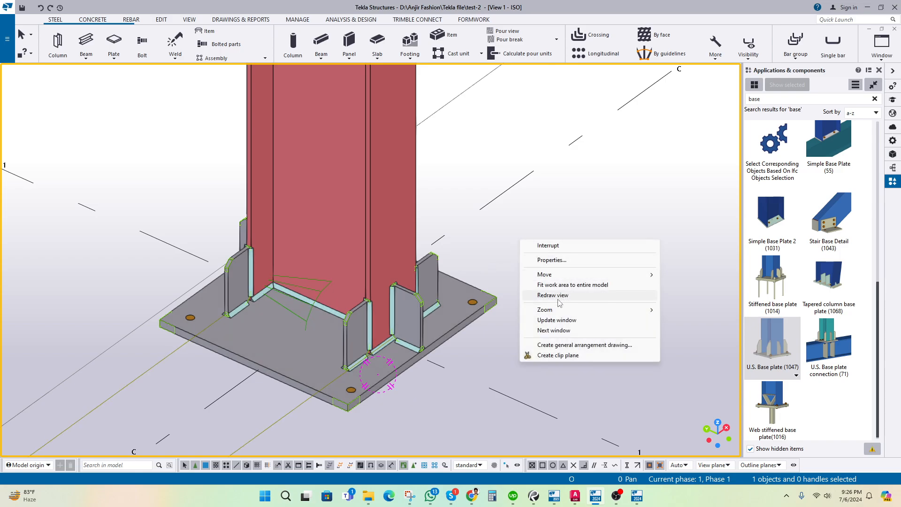
pyautogui.click(556, 297)
pyautogui.scroll(-2, 511, 299)
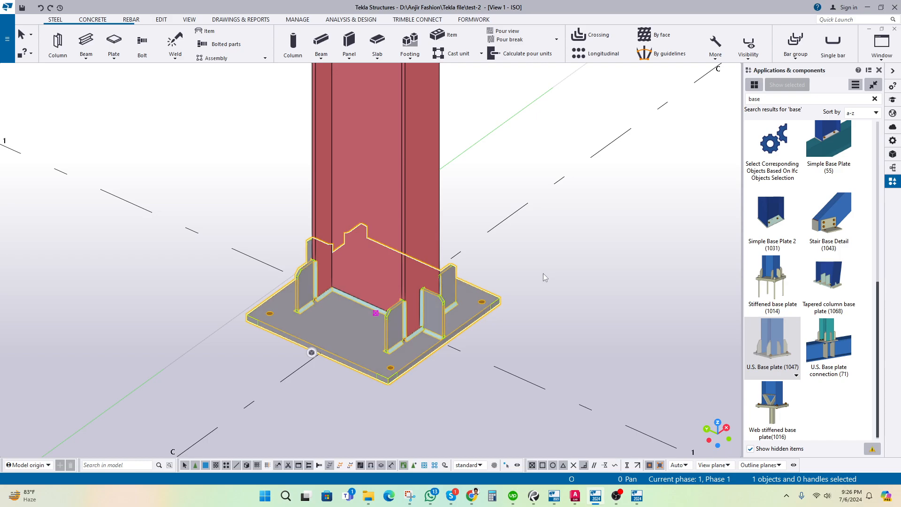
pyautogui.scroll(4, 421, 358)
pyautogui.keyDown('ctrl'); pyautogui.moveTo(409, 370); pyautogui.dragTo(323, 319, button='middle'); pyautogui.keyUp('ctrl')
pyautogui.keyDown('ctrl'); pyautogui.moveTo(405, 332); pyautogui.dragTo(483, 426, button='middle'); pyautogui.keyUp('ctrl')
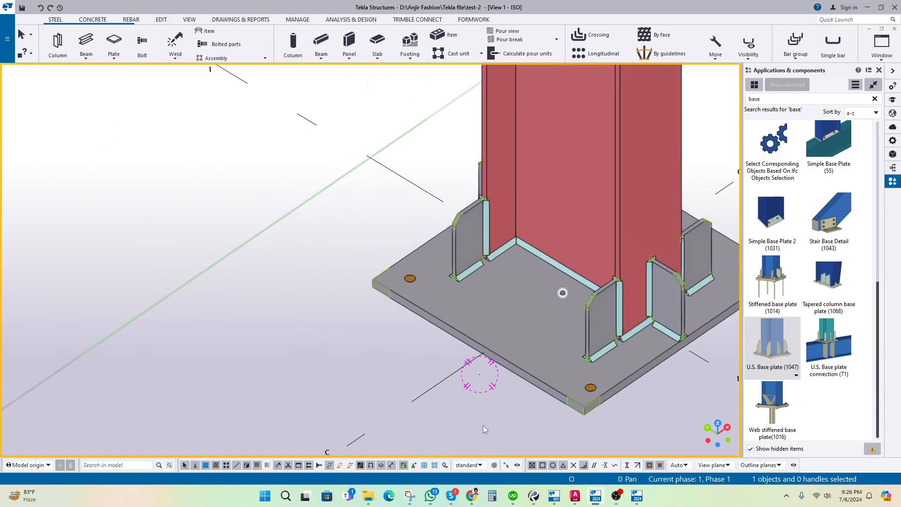
# Step: In the ISO view's display settings, turn off reference objects, building hierarchy and space in the model
pyautogui.doubleClick(344, 327)
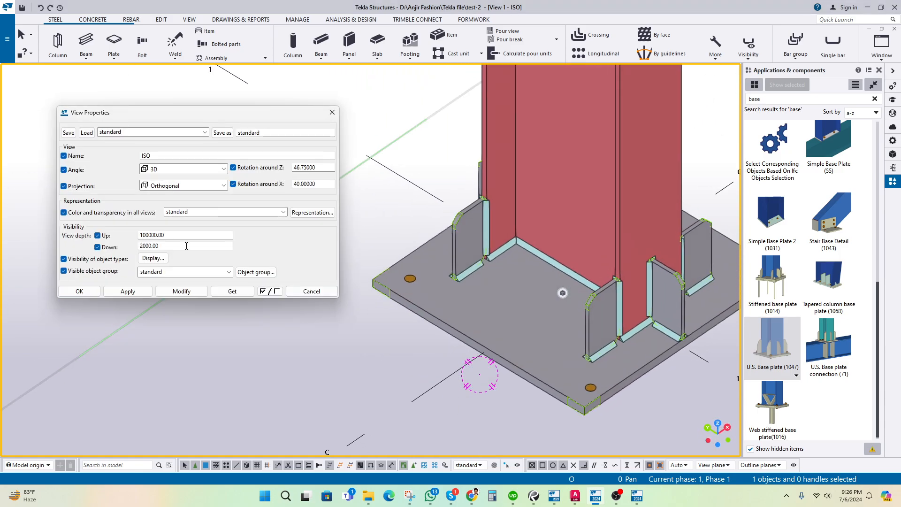
pyautogui.click(153, 258)
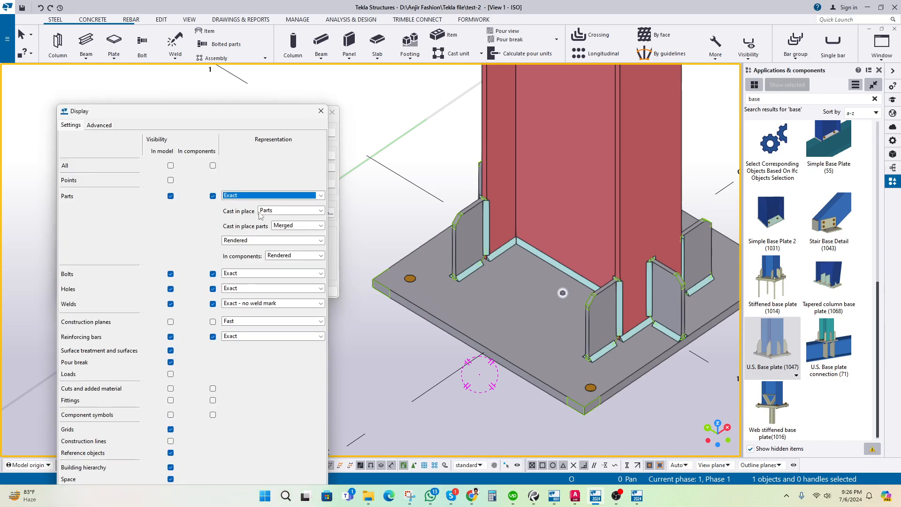
pyautogui.moveTo(173, 117); pyautogui.dragTo(225, 49)
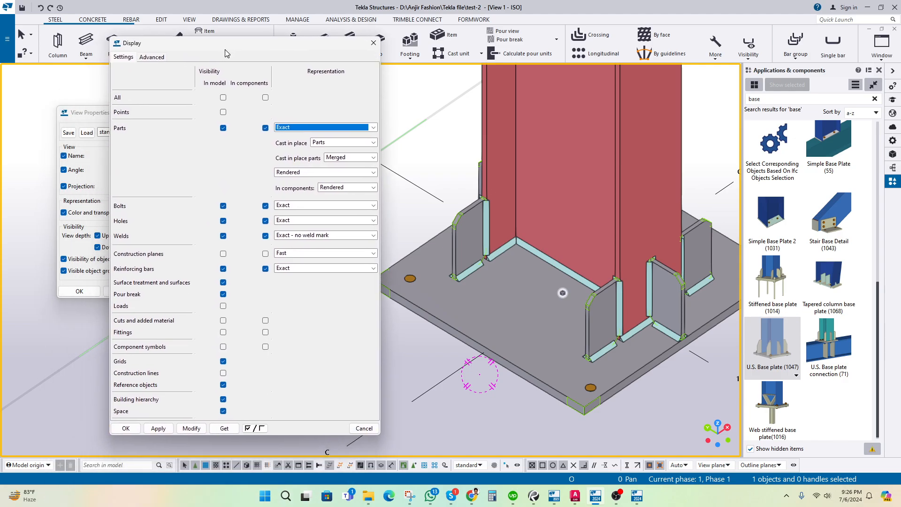
pyautogui.click(223, 385)
pyautogui.click(223, 398)
pyautogui.click(223, 411)
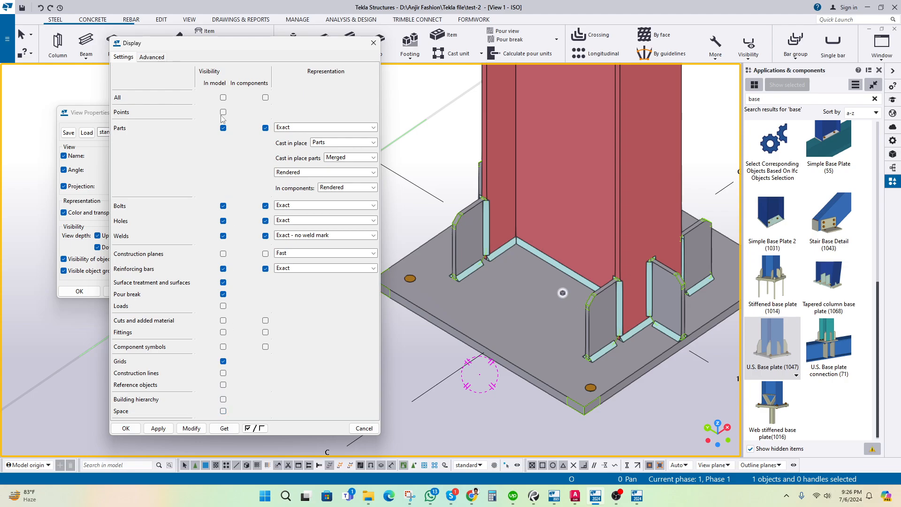
# Step: Keep only parts, bolts, holes and grids visible in the model, hide reinforcing bars in components, and update the view
pyautogui.click(223, 97)
pyautogui.click(223, 98)
pyautogui.click(223, 206)
pyautogui.click(223, 221)
pyautogui.click(265, 268)
pyautogui.click(223, 362)
pyautogui.click(191, 428)
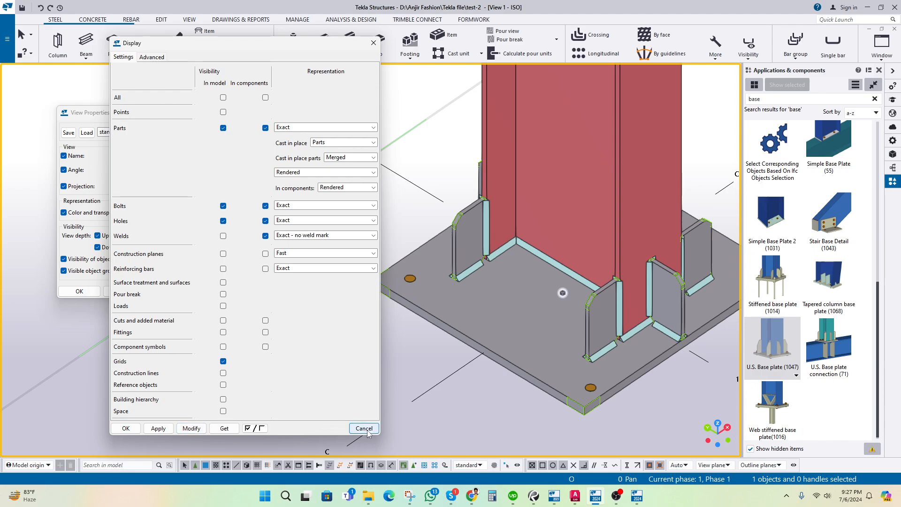
# Step: Hide welds in components, update the view, and close the view's display settings and properties
pyautogui.click(265, 235)
pyautogui.click(192, 428)
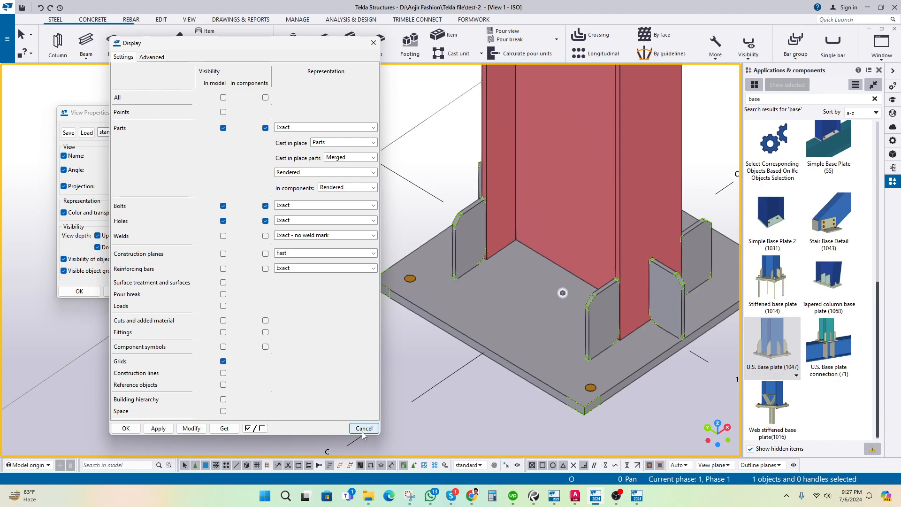
pyautogui.click(373, 43)
pyautogui.click(79, 291)
# Step: Examine the green corner marks on the base plate and the chamfered corners of its stiffener plates
pyautogui.scroll(5, 362, 303)
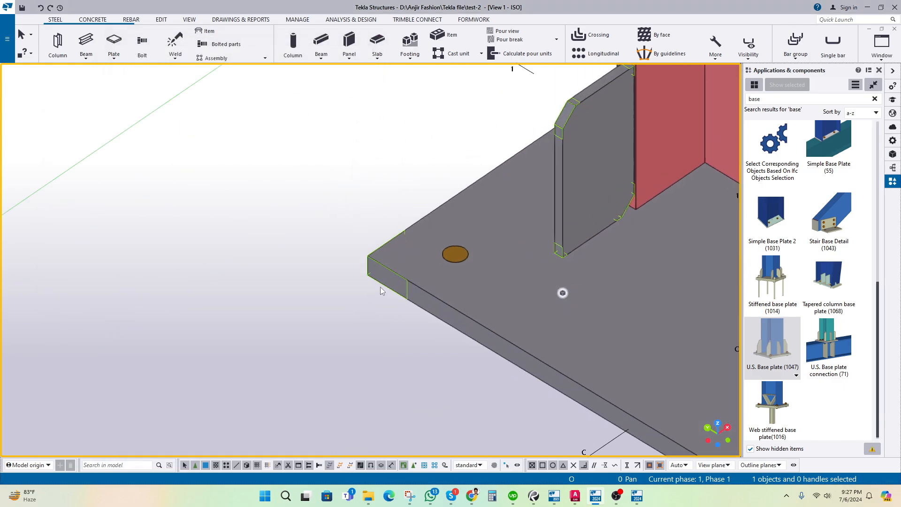
pyautogui.scroll(5, 382, 292)
pyautogui.moveTo(404, 318); pyautogui.dragTo(300, 364, button='middle')
pyautogui.scroll(4, 219, 263)
pyautogui.scroll(-8, 255, 274)
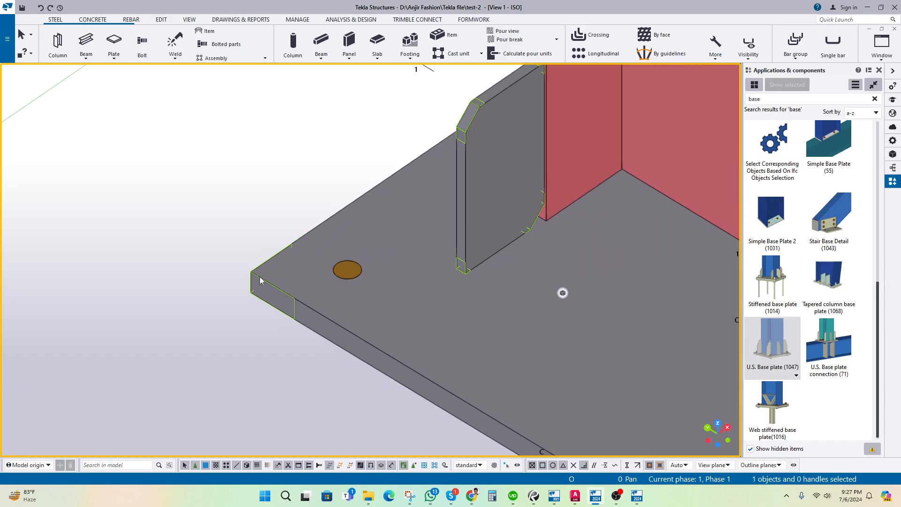
pyautogui.scroll(-5, 261, 281)
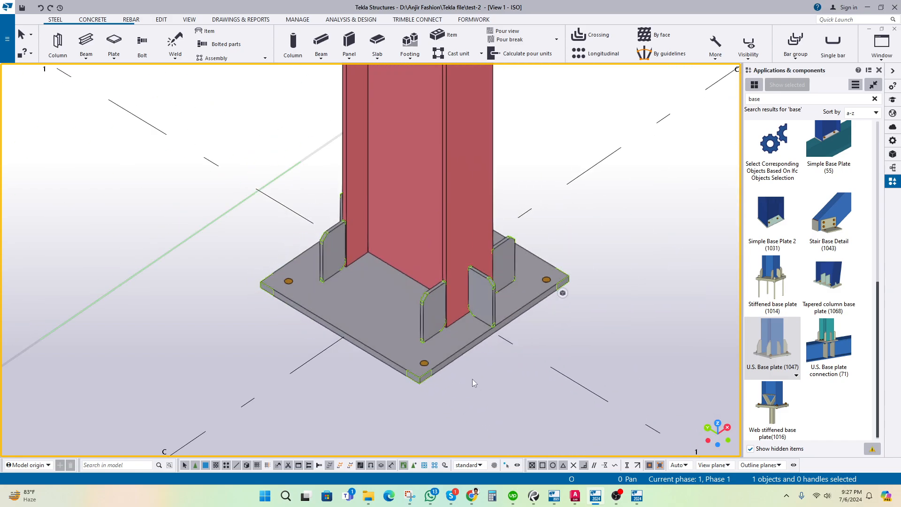
pyautogui.click(455, 351)
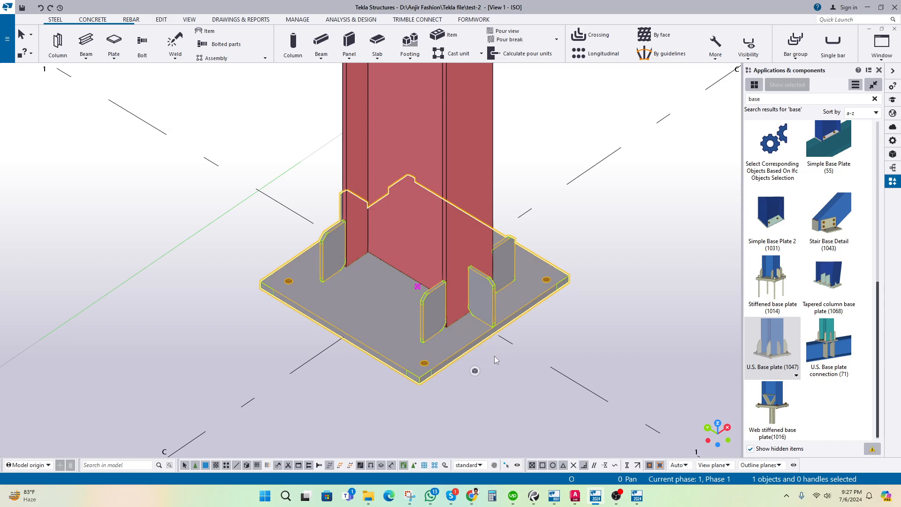
pyautogui.scroll(-4, 378, 323)
pyautogui.scroll(10, 362, 331)
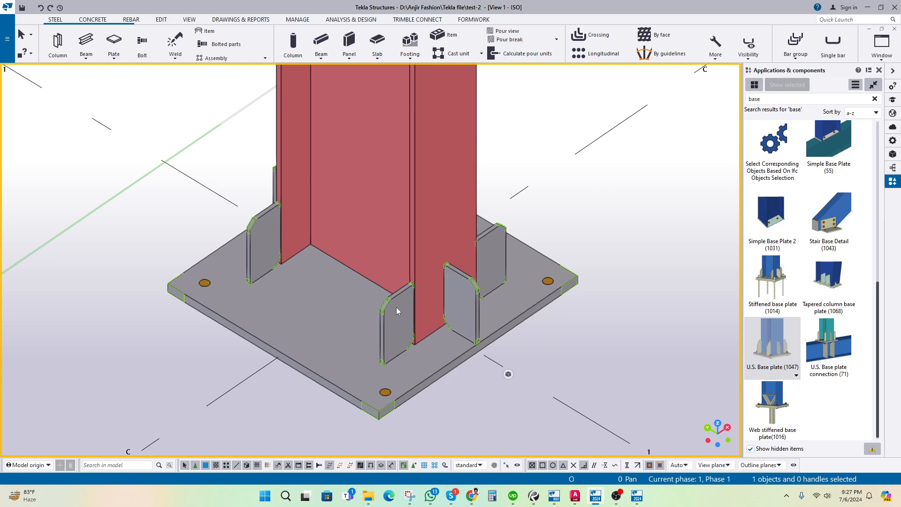
pyautogui.scroll(5, 398, 302)
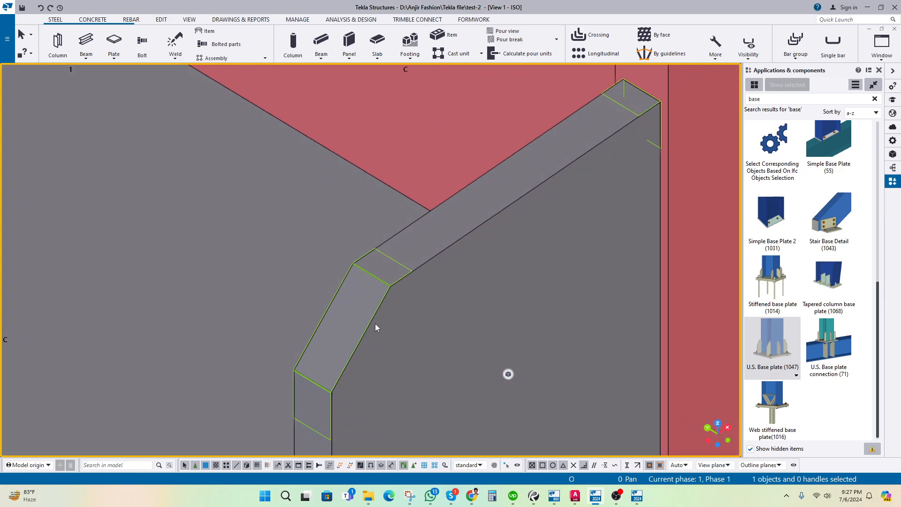
pyautogui.scroll(-10, 337, 302)
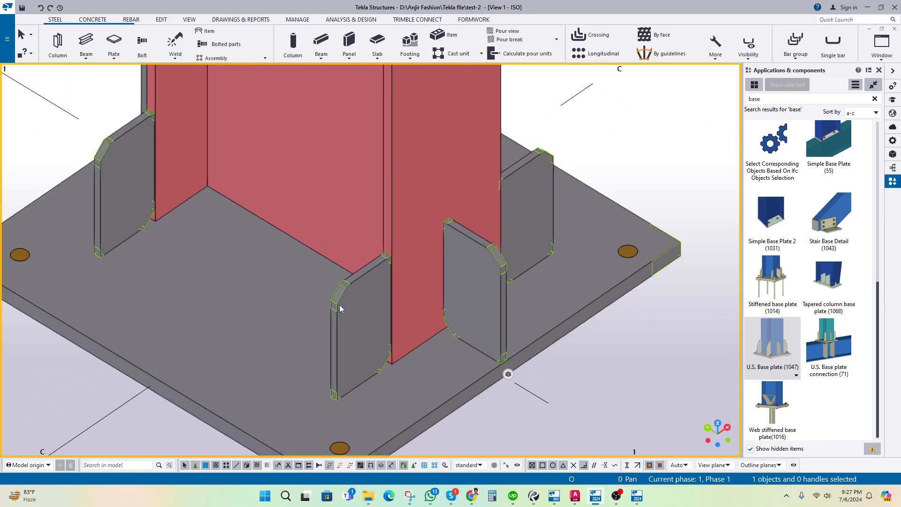
# Step: Turn on component symbols in the model in the ISO view's display settings, update the view, and close the view properties
pyautogui.doubleClick(528, 244)
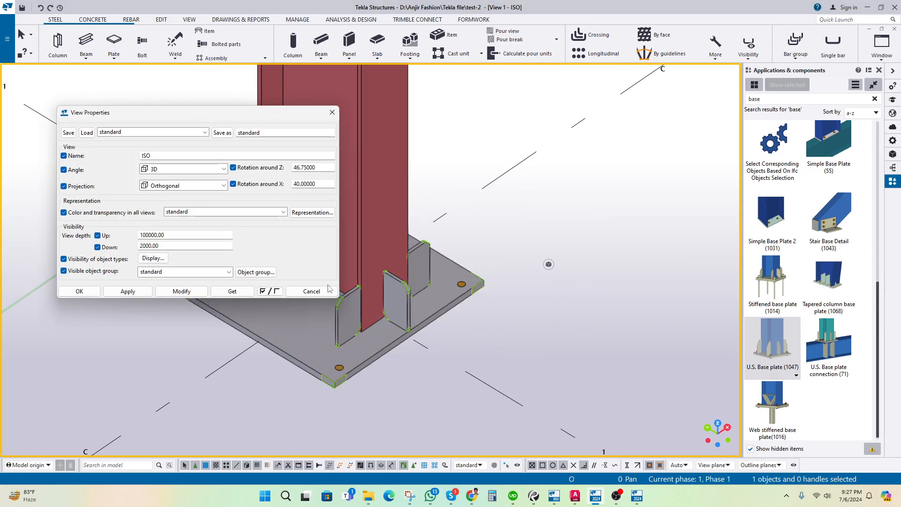
pyautogui.click(253, 272)
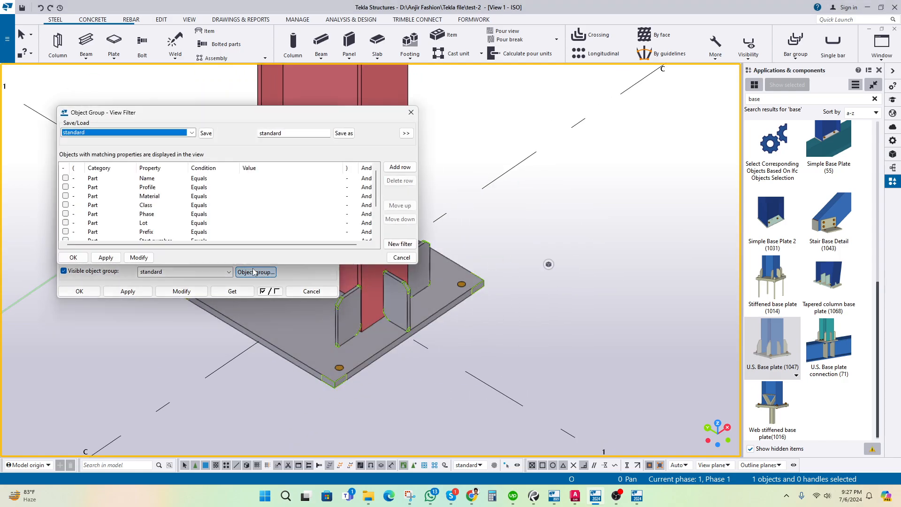
pyautogui.click(411, 113)
pyautogui.click(152, 261)
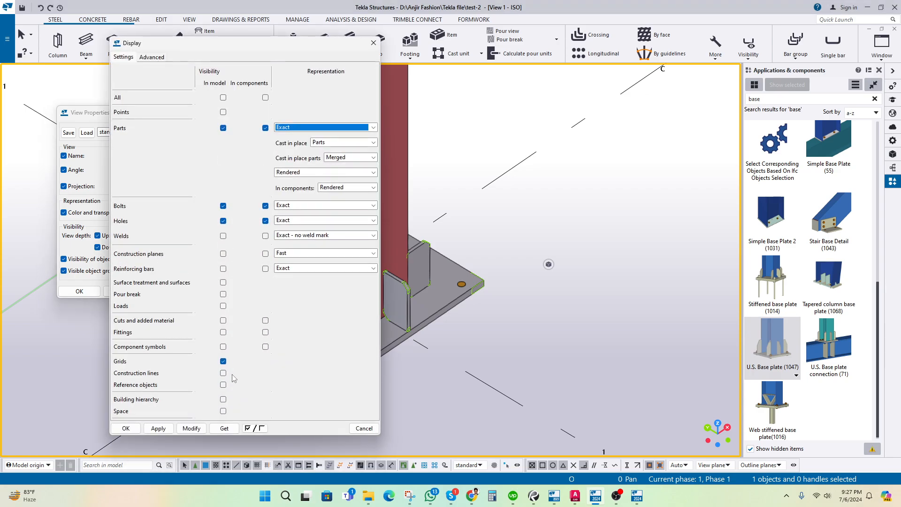
pyautogui.click(223, 346)
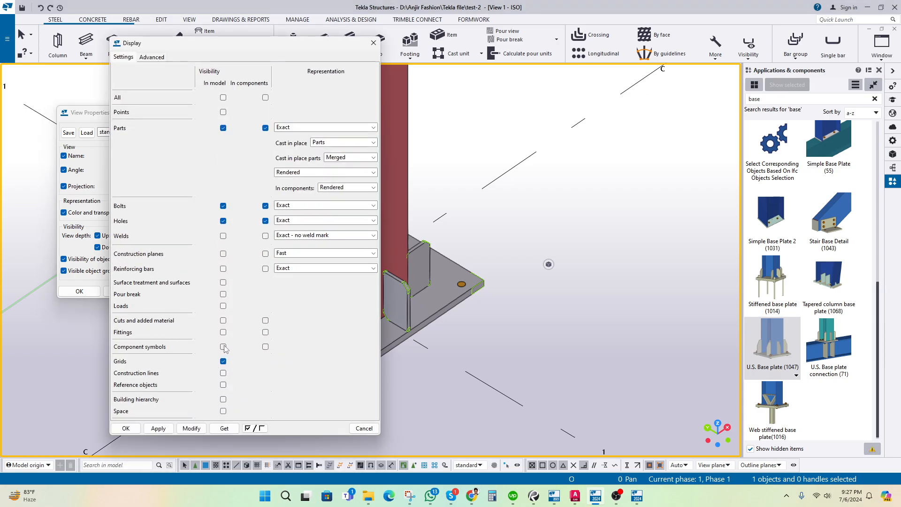
pyautogui.click(192, 428)
pyautogui.click(364, 428)
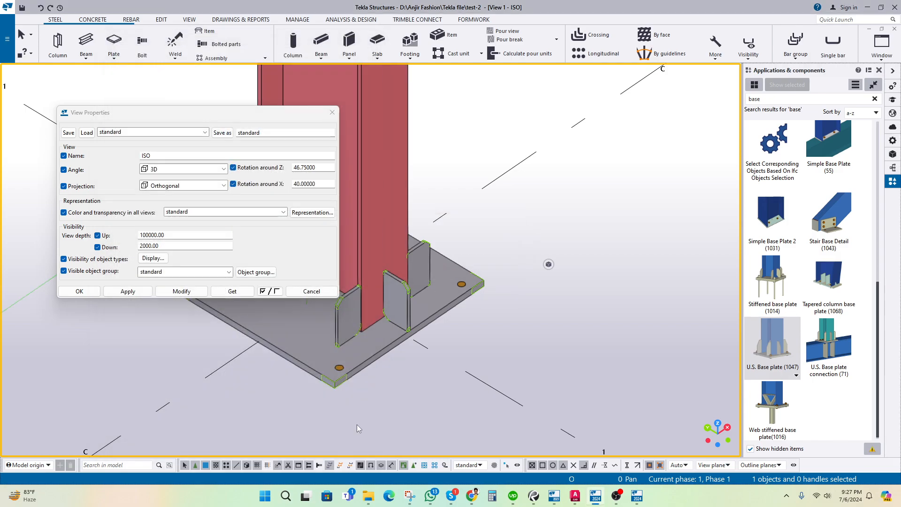
pyautogui.click(329, 113)
# Step: Select the base plate component through its symbol at the foot of the column, and clear the selection
pyautogui.scroll(2, 343, 323)
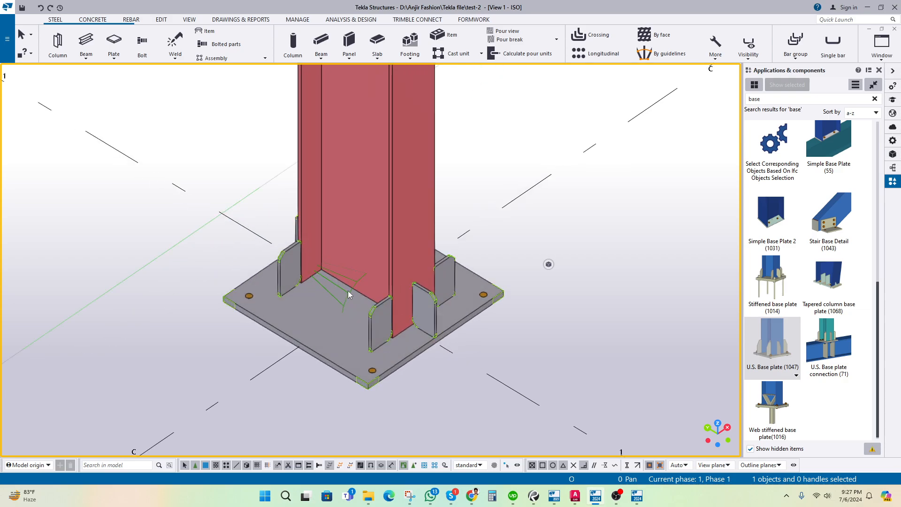
pyautogui.scroll(2, 351, 296)
pyautogui.click(368, 310)
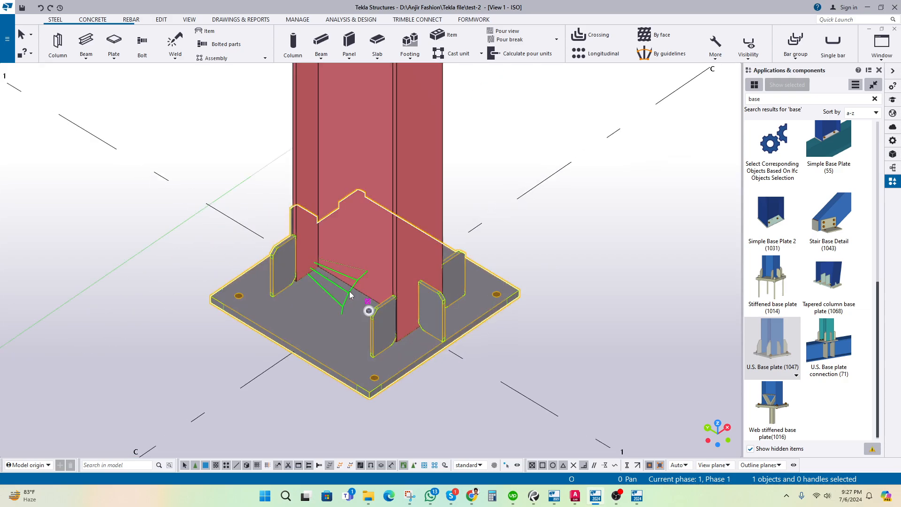
pyautogui.click(577, 284)
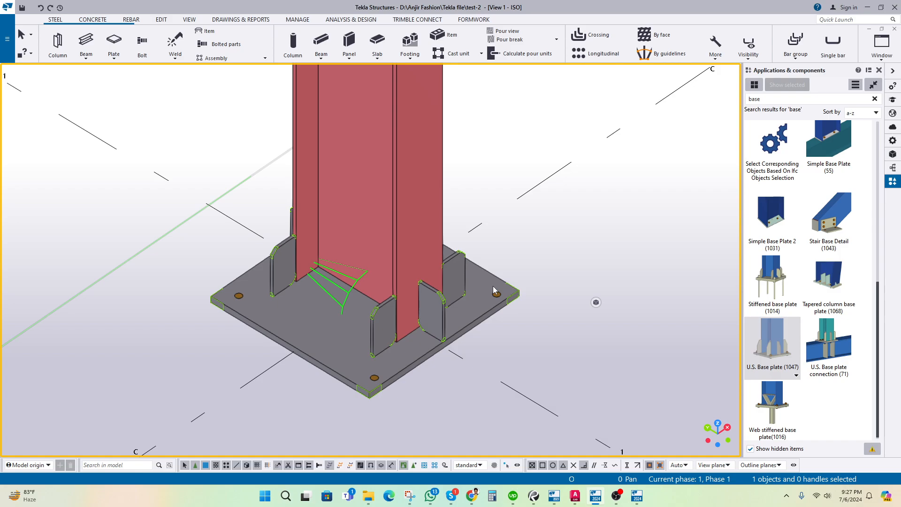
# Step: Examine the component symbols at the beam-to-column shear plate and at the column's base plate
pyautogui.scroll(-8, 492, 285)
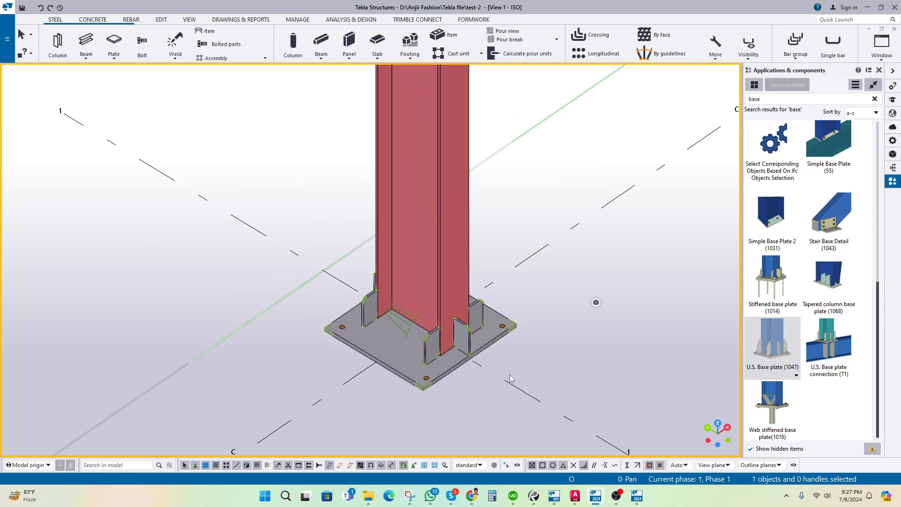
pyautogui.scroll(-2, 509, 284)
pyautogui.scroll(10, 482, 181)
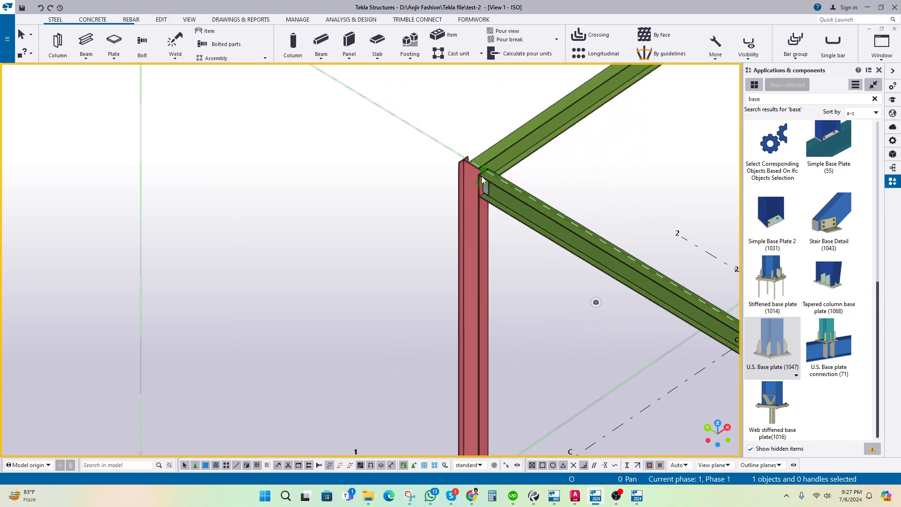
pyautogui.scroll(3, 525, 201)
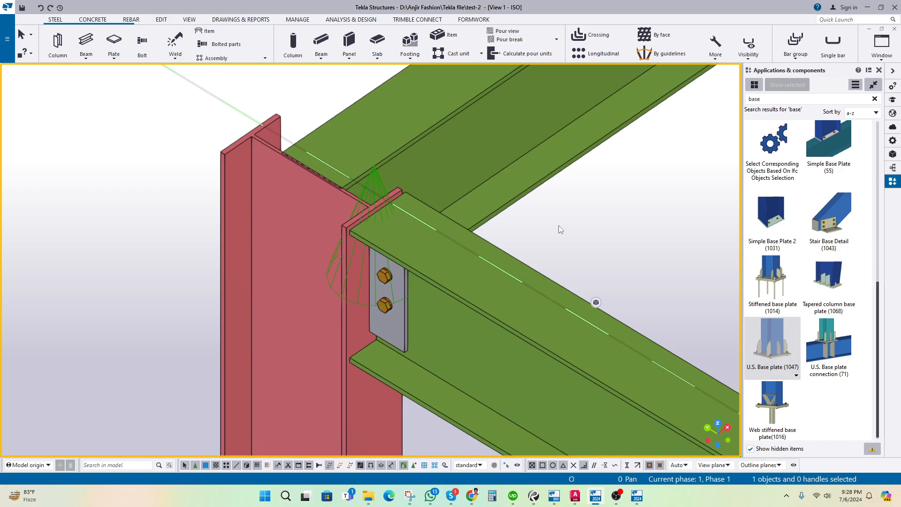
pyautogui.scroll(-5, 579, 190)
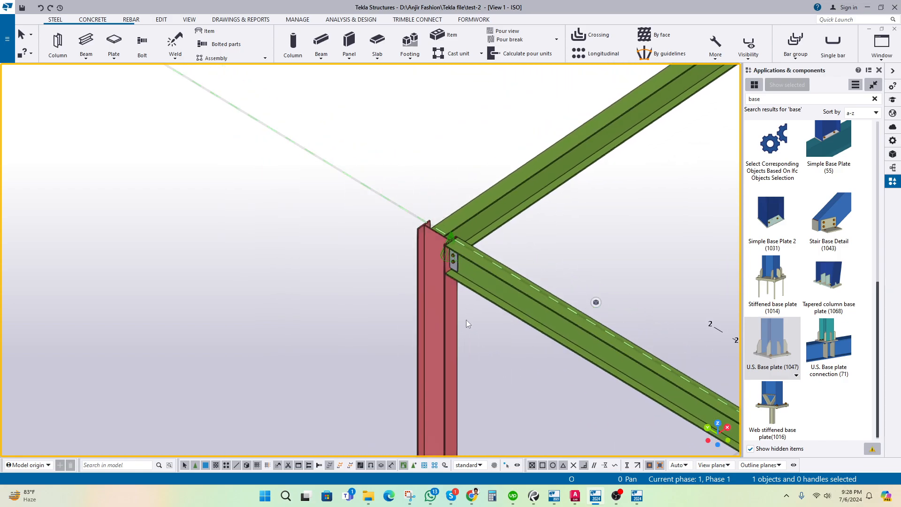
pyautogui.moveTo(468, 370); pyautogui.dragTo(447, 244, button='middle')
pyautogui.scroll(3, 424, 340)
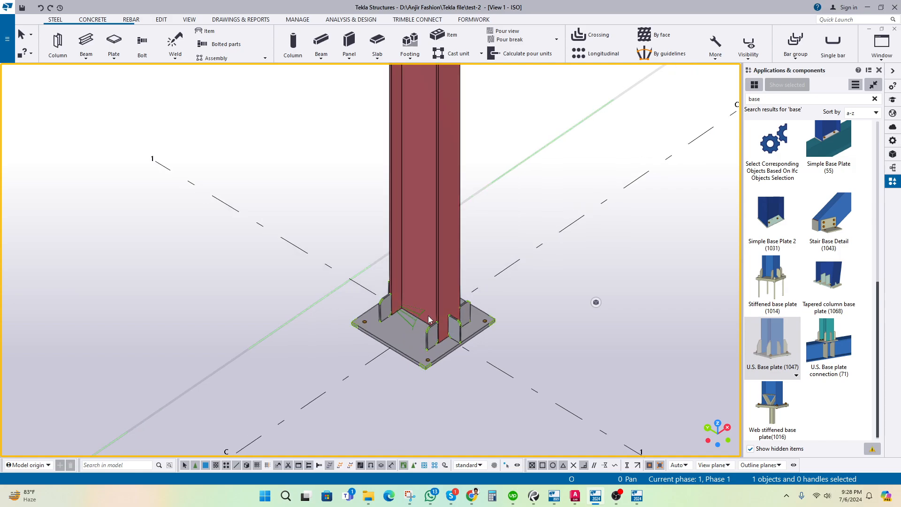
pyautogui.scroll(-4, 428, 320)
pyautogui.moveTo(474, 140); pyautogui.dragTo(479, 345, button='middle')
pyautogui.scroll(6, 437, 220)
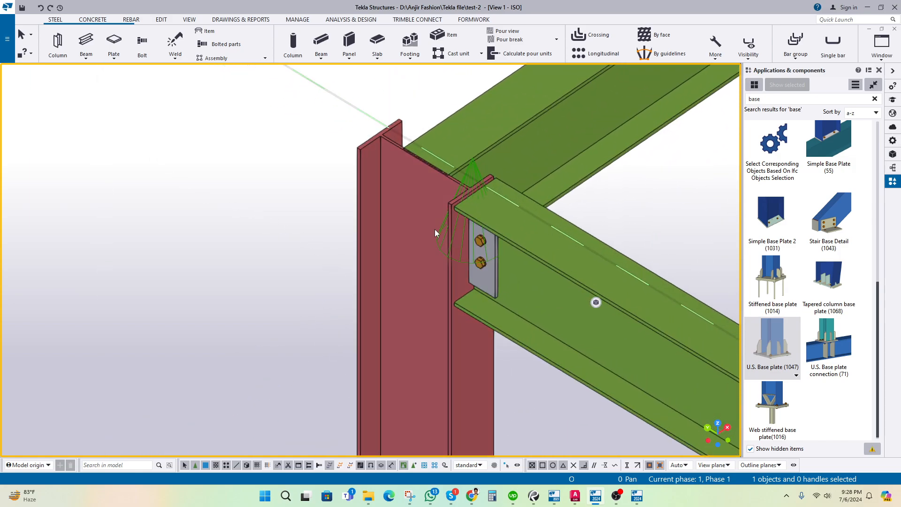
pyautogui.scroll(-4, 434, 237)
pyautogui.scroll(5, 775, 238)
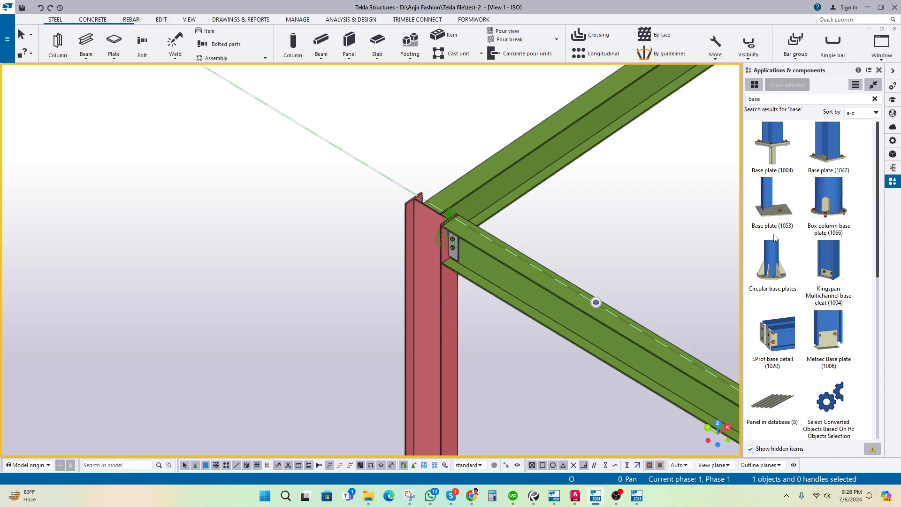
# Step: Search the components for "ep" and apply Shear Pl Full Depth Special (39) between the column and the beam framing into its web
pyautogui.doubleClick(755, 98)
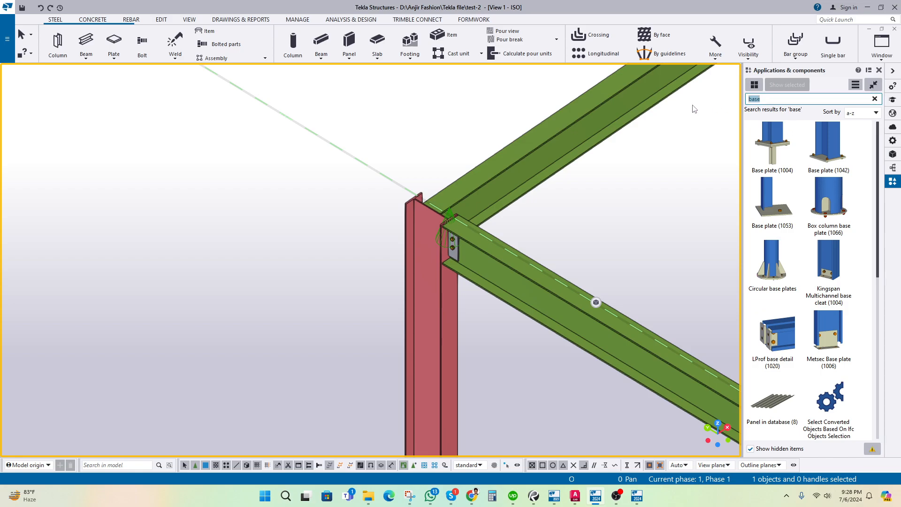
pyautogui.write('ep')
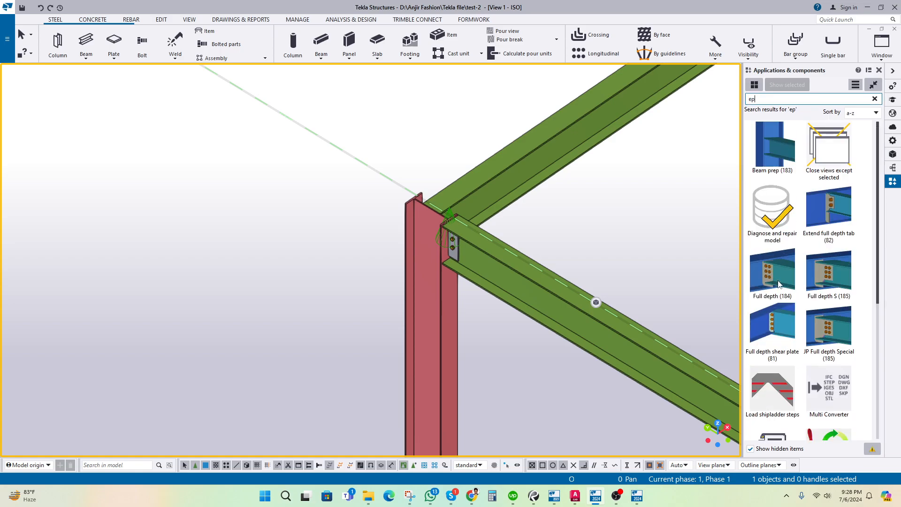
pyautogui.scroll(-2, 779, 284)
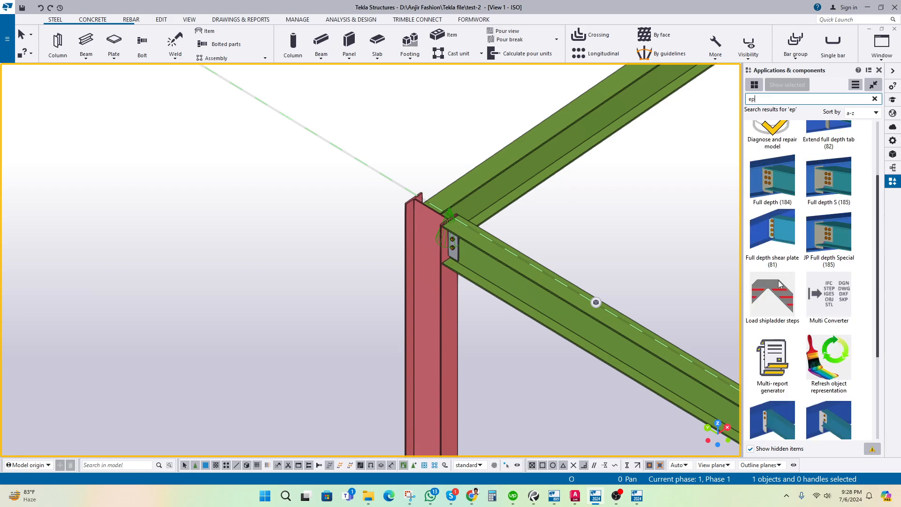
pyautogui.scroll(-3, 778, 284)
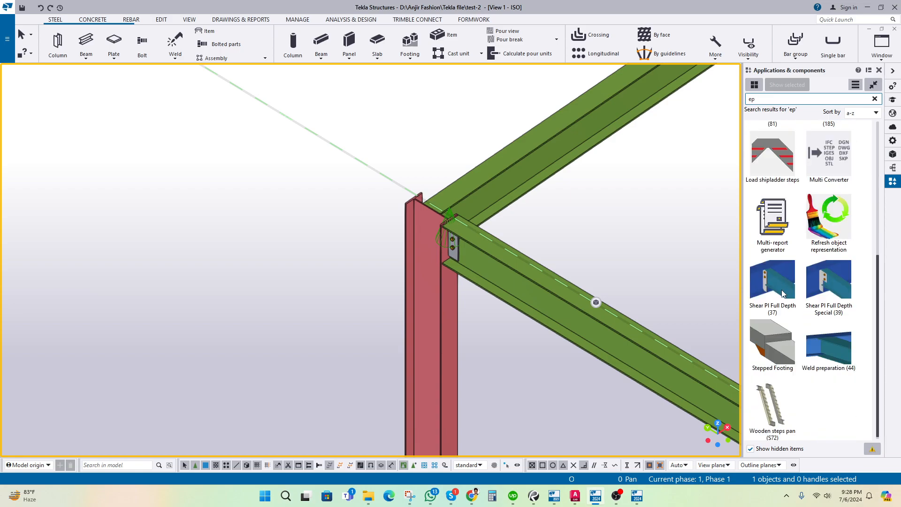
pyautogui.click(826, 284)
pyautogui.click(427, 233)
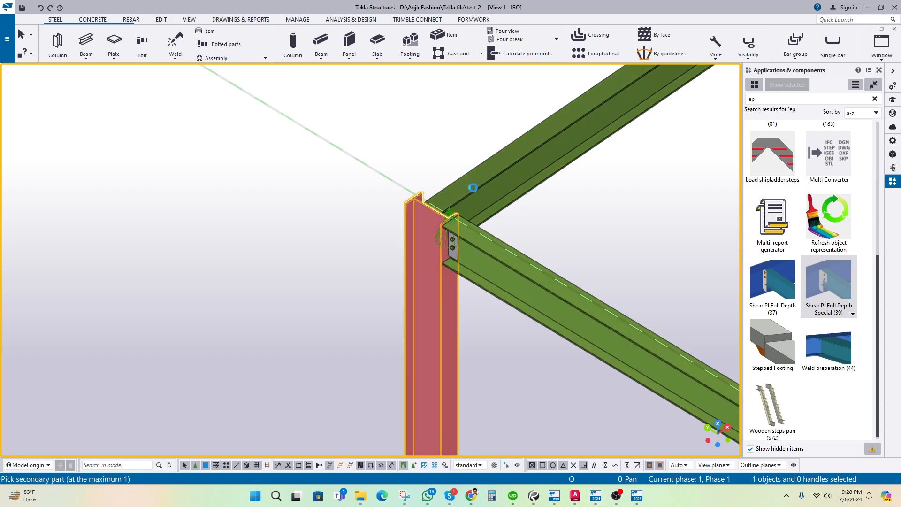
pyautogui.click(473, 189)
# Step: Examine the new connection's symbol at the column web and compare it with the neighbouring shear plate's symbol
pyautogui.keyDown('ctrl'); pyautogui.moveTo(483, 199); pyautogui.dragTo(304, 202, button='middle'); pyautogui.keyUp('ctrl')
pyautogui.scroll(3, 429, 152)
pyautogui.moveTo(424, 149); pyautogui.dragTo(441, 188, button='middle')
pyautogui.scroll(3, 438, 178)
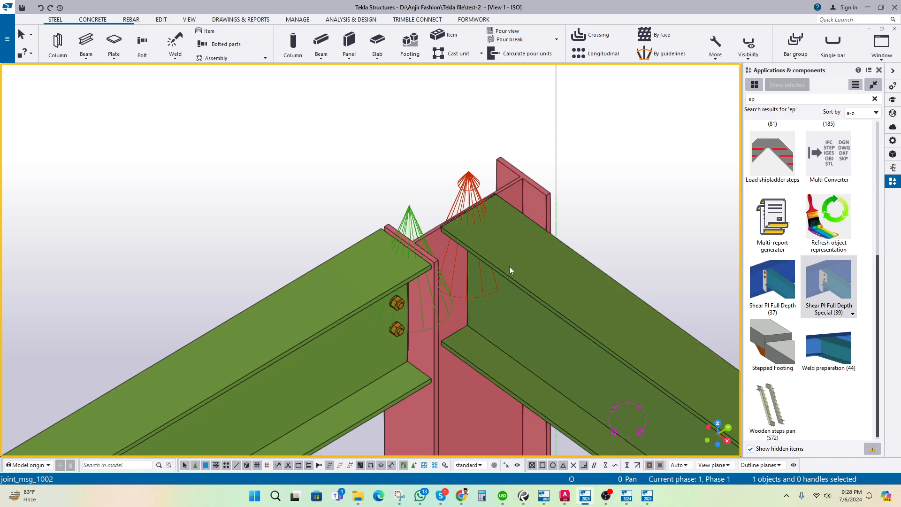
pyautogui.scroll(1, 490, 219)
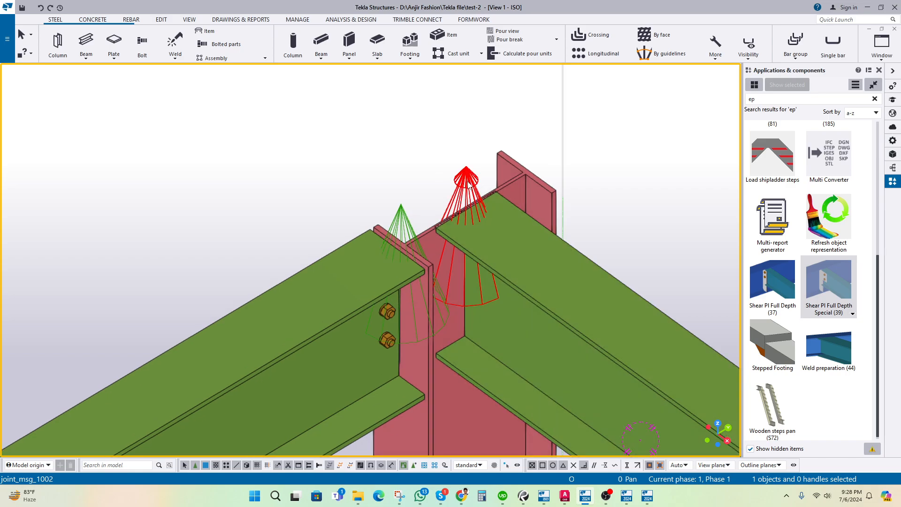
pyautogui.press('v')
pyautogui.click(469, 188)
pyautogui.moveTo(469, 187)
pyautogui.keyDown('ctrl'); pyautogui.mouseDown(button='middle')
pyautogui.moveTo(342, 110)
pyautogui.moveTo(427, 190)
pyautogui.moveTo(423, 205)
pyautogui.mouseUp(button='middle'); pyautogui.keyUp('ctrl')
pyautogui.scroll(1, 418, 222)
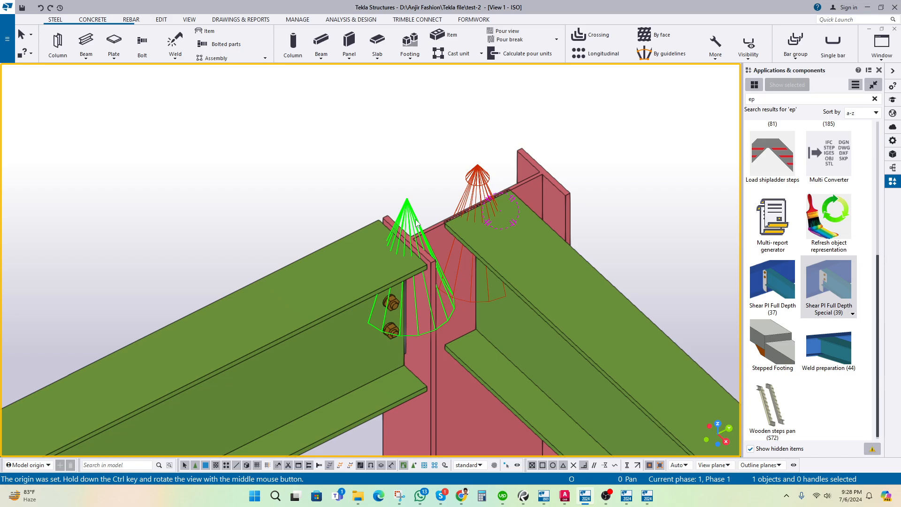
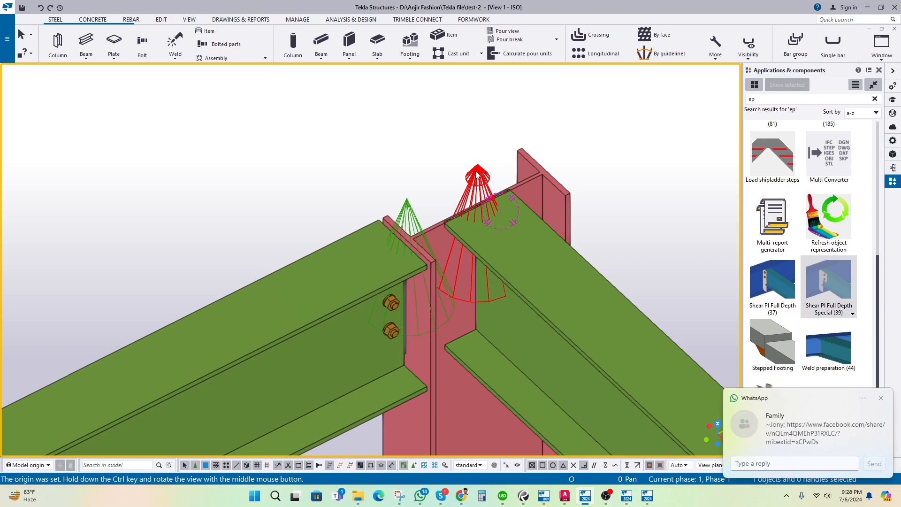
# Step: Review the part settings of the Shear Pl Full Depth Special (39) connection and close its properties
pyautogui.doubleClick(476, 175)
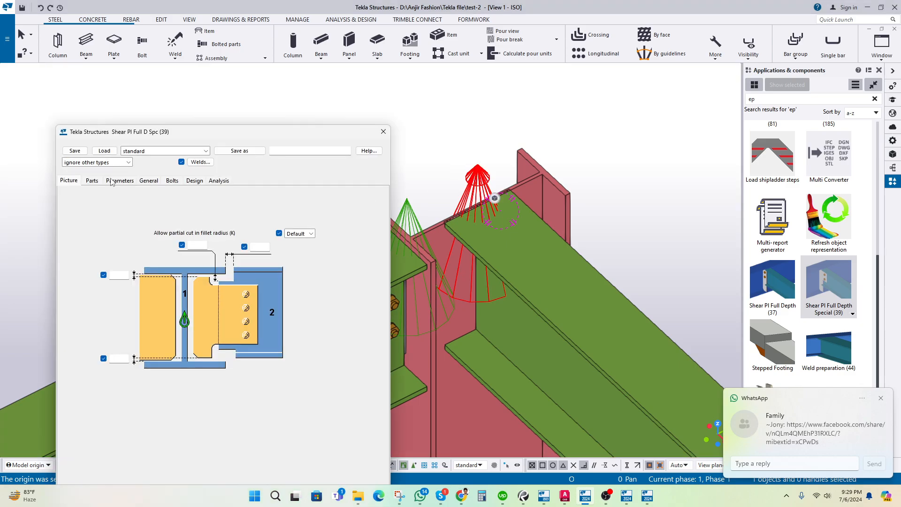
pyautogui.click(92, 180)
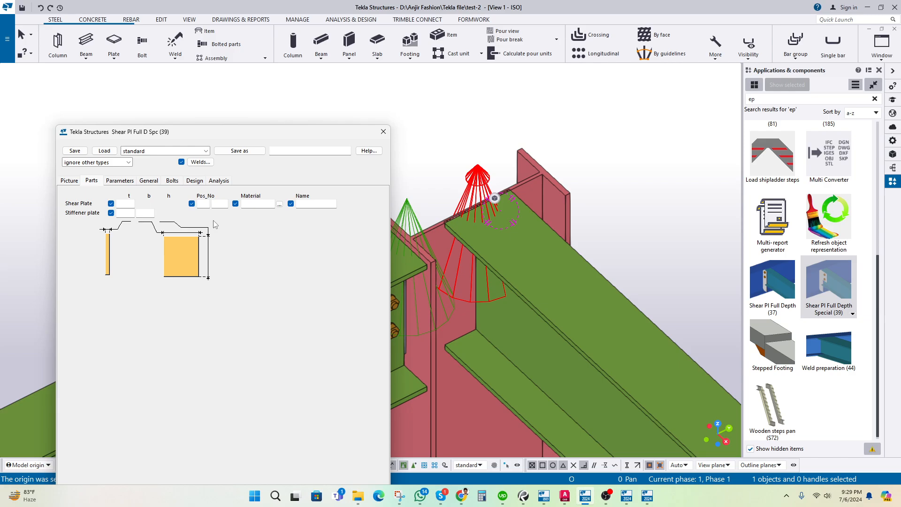
pyautogui.click(383, 131)
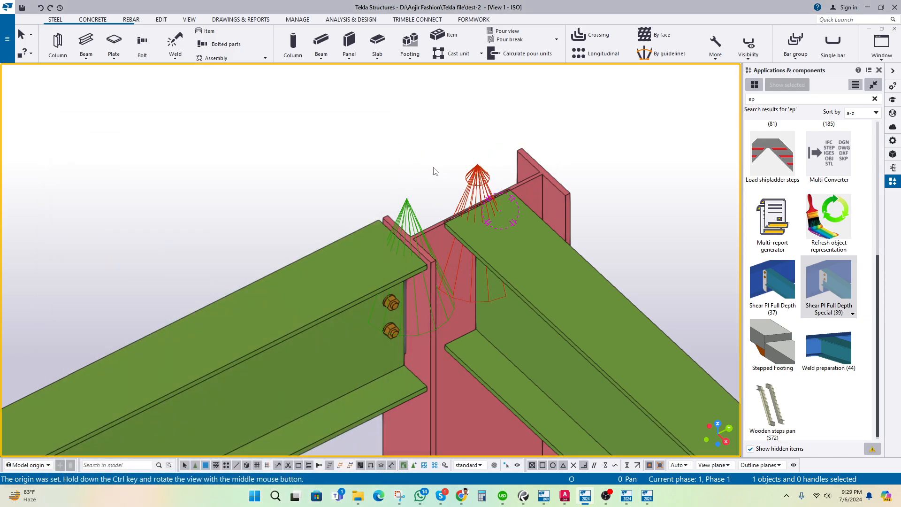
# Step: Set the shear plate thickness of the Shear Pl Full Depth Special (39) connection to 10 and modify the connection
pyautogui.moveTo(486, 181)
pyautogui.keyDown('ctrl'); pyautogui.mouseDown(button='middle')
pyautogui.moveTo(547, 252)
pyautogui.moveTo(376, 209)
pyautogui.moveTo(424, 160)
pyautogui.moveTo(458, 165)
pyautogui.moveTo(472, 187)
pyautogui.mouseUp(button='middle'); pyautogui.keyUp('ctrl')
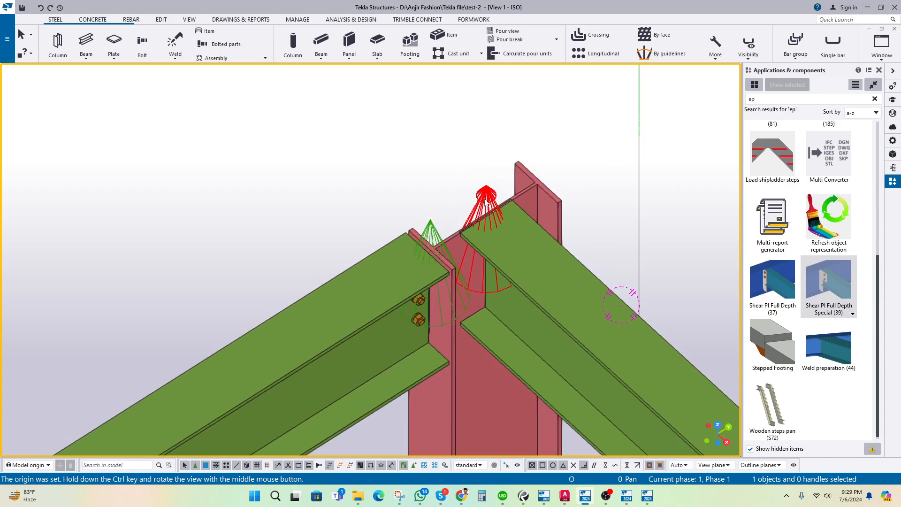
pyautogui.click(485, 199)
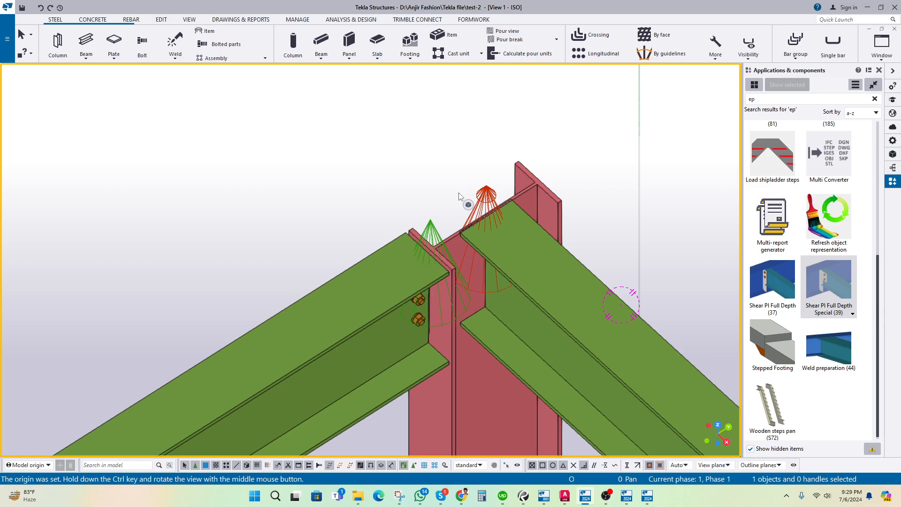
pyautogui.doubleClick(487, 199)
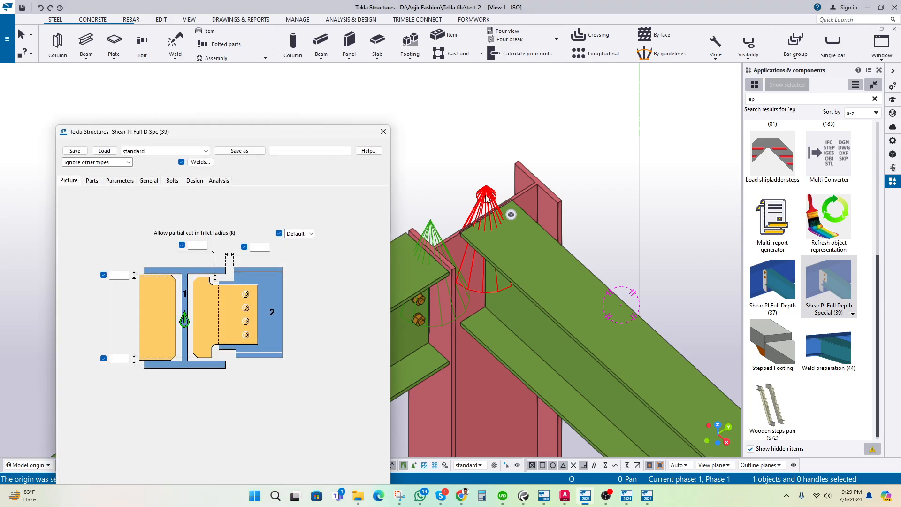
pyautogui.moveTo(239, 132); pyautogui.dragTo(166, 62)
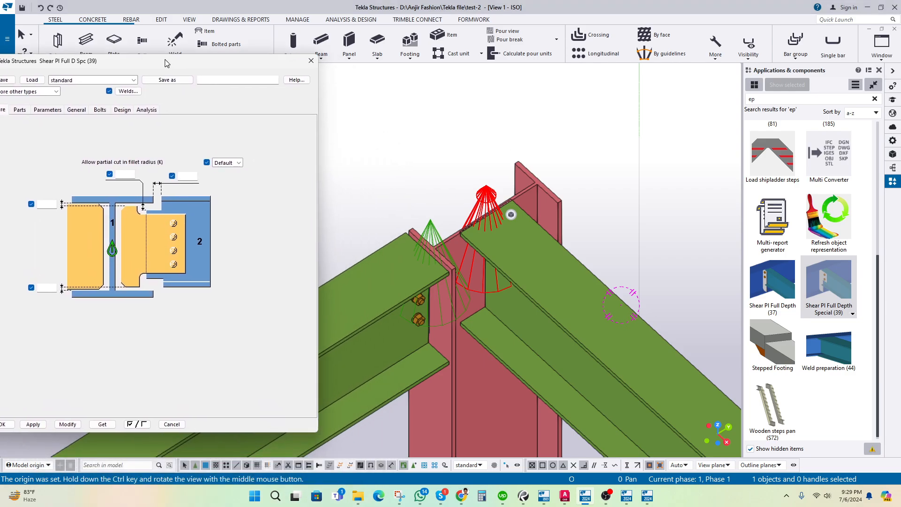
pyautogui.moveTo(348, 193); pyautogui.dragTo(391, 213, button='middle')
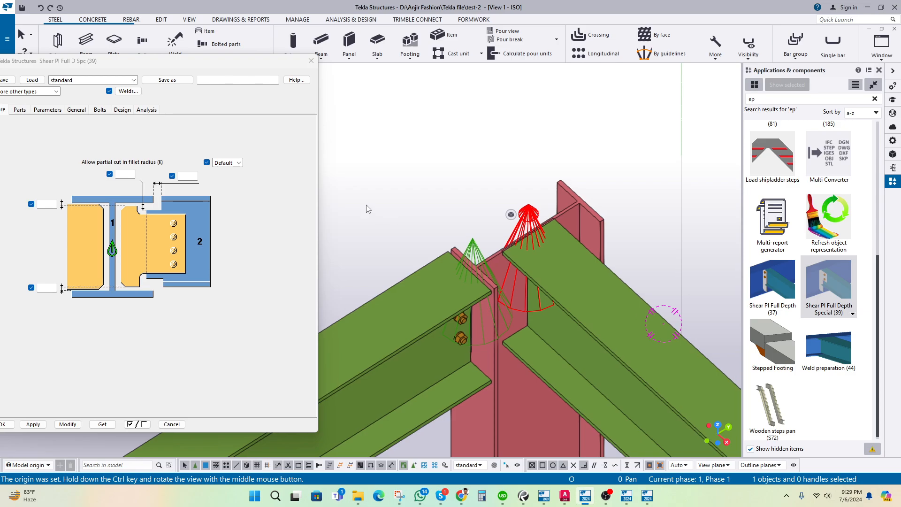
pyautogui.moveTo(166, 61); pyautogui.dragTo(268, 46)
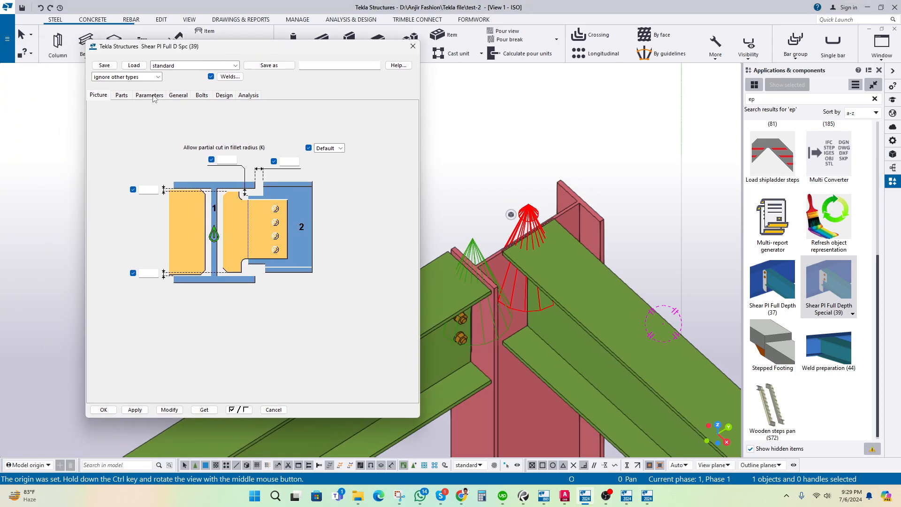
pyautogui.click(120, 95)
pyautogui.click(161, 119)
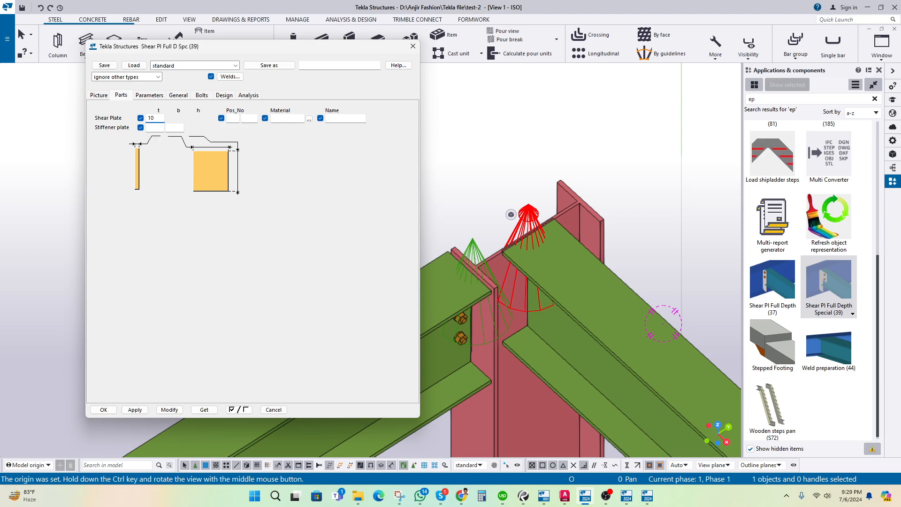
pyautogui.click(170, 409)
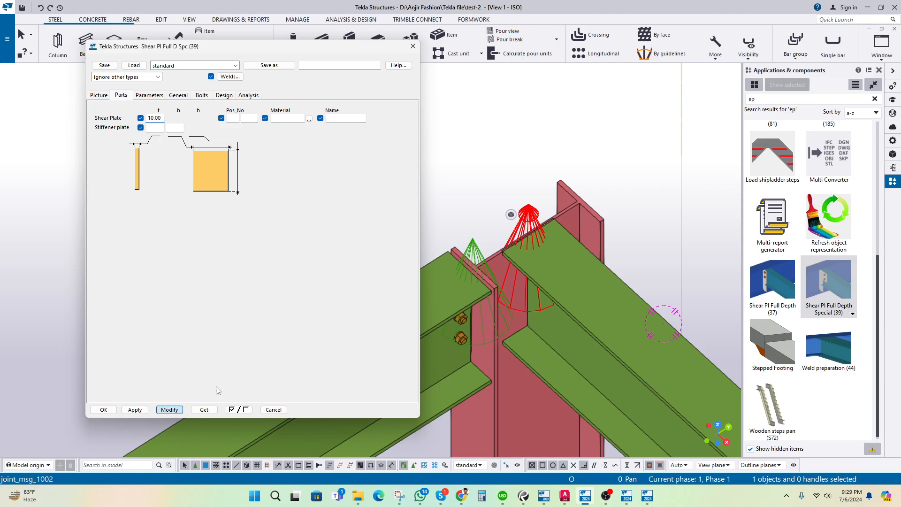
# Step: Examine the Shear Pl Full Depth Special (39) connection at the column web from another side and check its picture settings
pyautogui.keyDown('ctrl'); pyautogui.moveTo(551, 283); pyautogui.dragTo(604, 262, button='middle'); pyautogui.keyUp('ctrl')
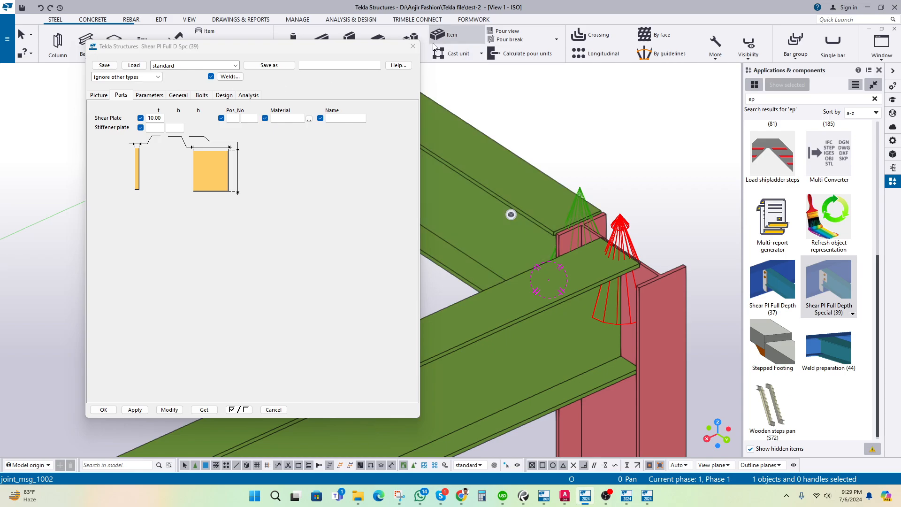
pyautogui.click(413, 46)
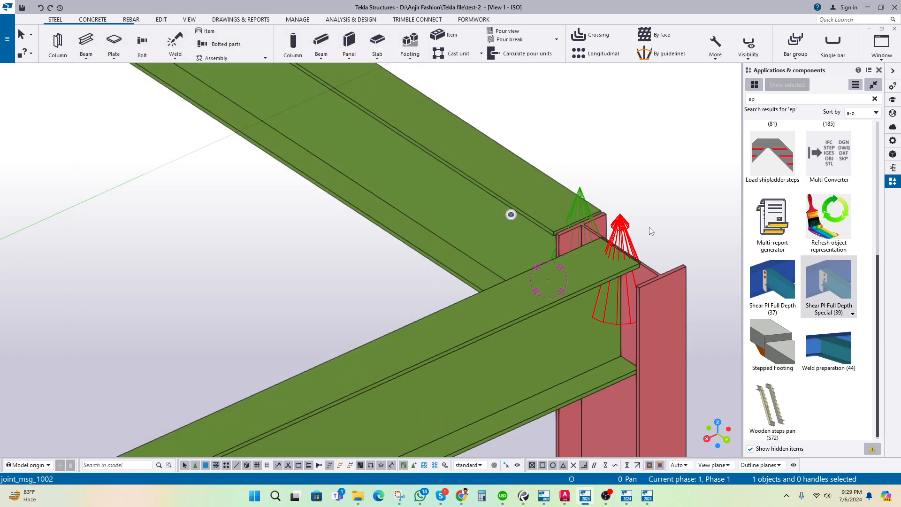
pyautogui.doubleClick(620, 227)
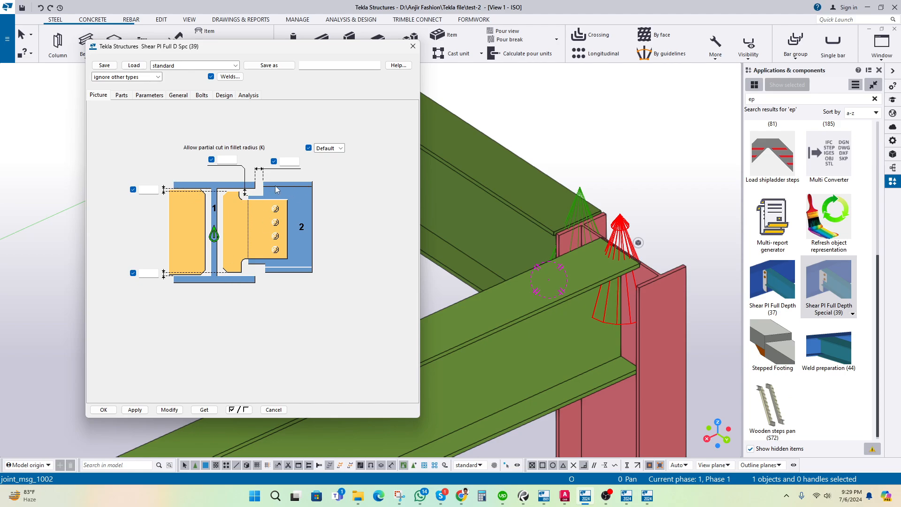
pyautogui.click(413, 46)
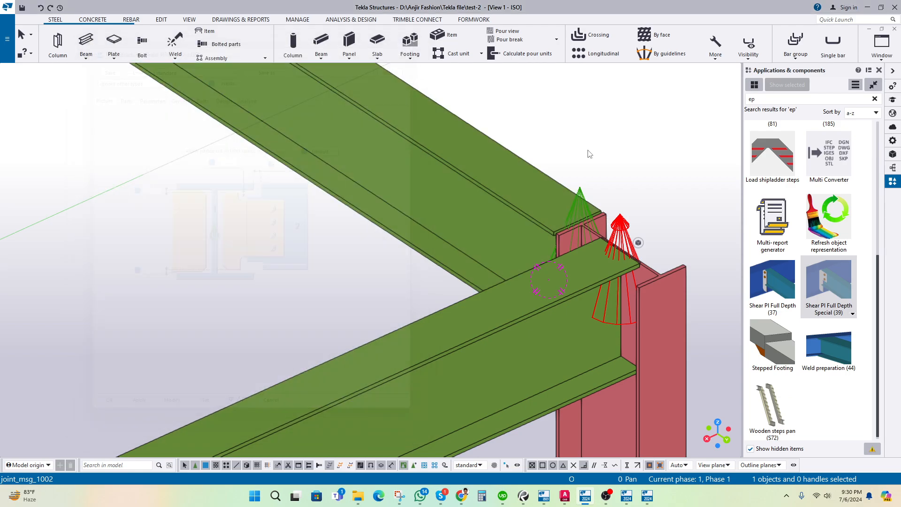
# Step: Create a steel beam between the midpoints of the two parallel beams in the corner bay between grid lines B and C
pyautogui.scroll(-3, 530, 224)
pyautogui.scroll(-8, 529, 226)
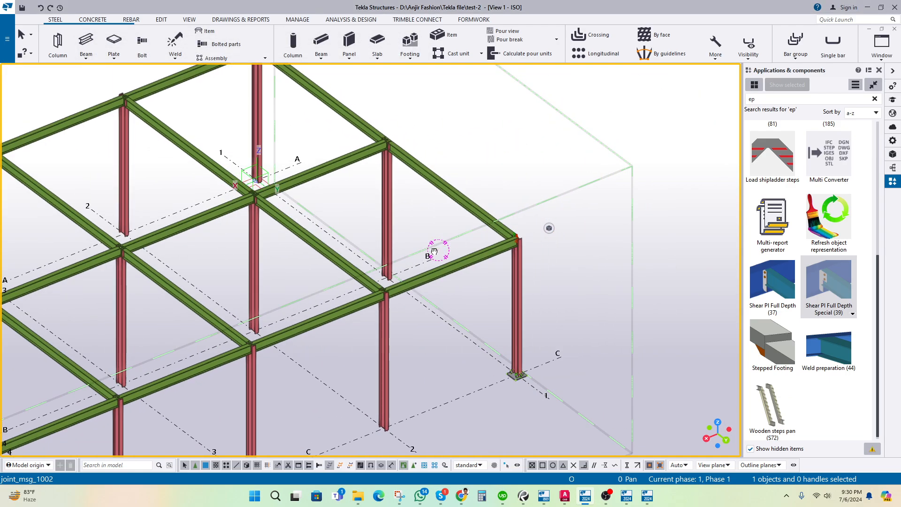
pyautogui.click(86, 42)
pyautogui.scroll(2, 289, 266)
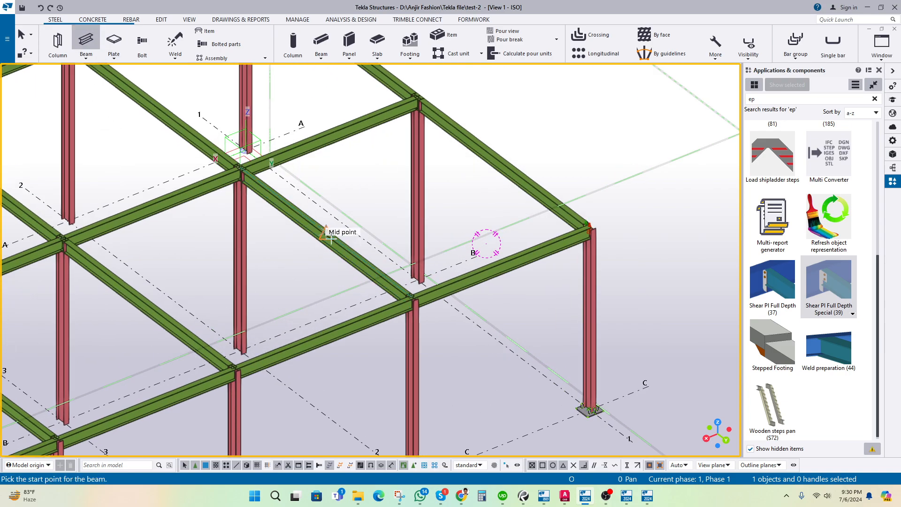
pyautogui.press('Escape')
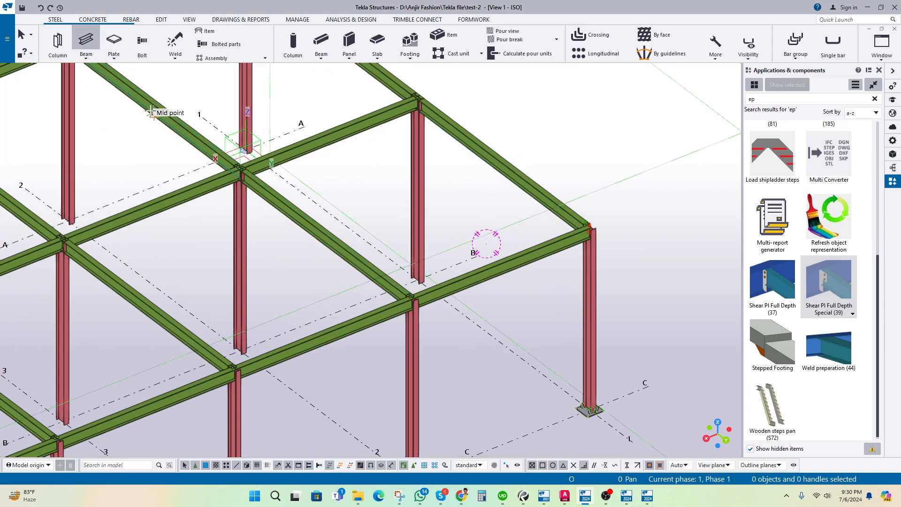
pyautogui.click(84, 41)
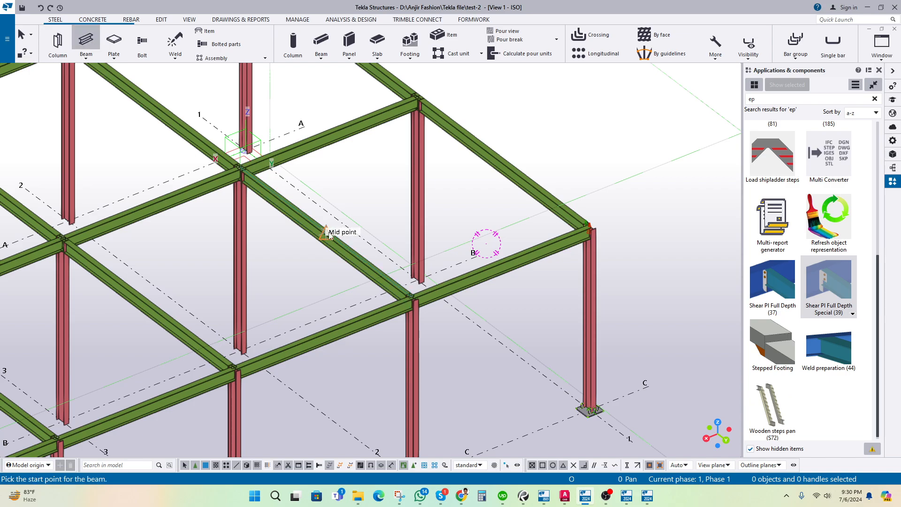
pyautogui.click(327, 231)
pyautogui.scroll(3, 543, 271)
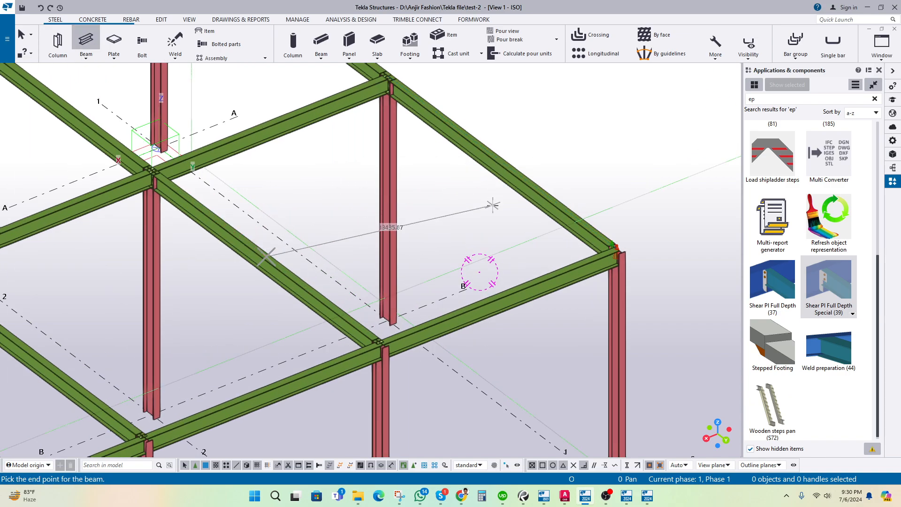
pyautogui.scroll(1, 543, 271)
pyautogui.click(491, 234)
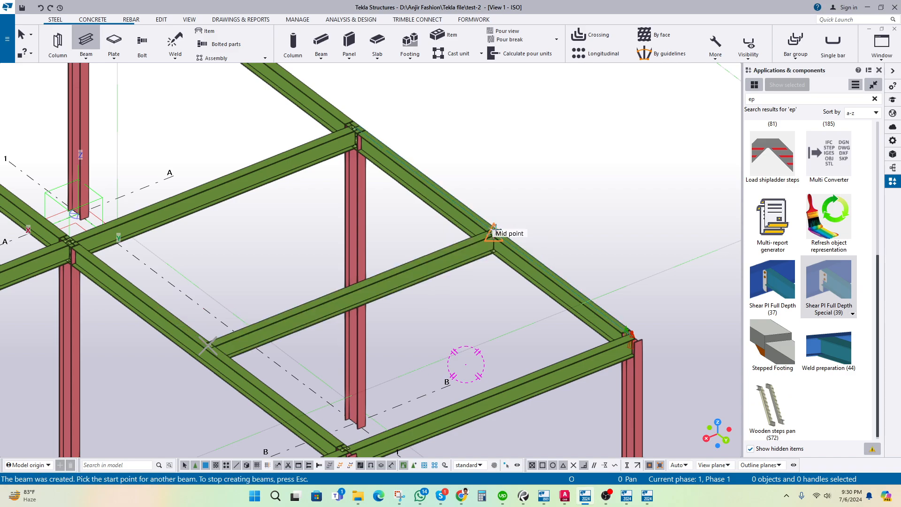
# Step: Open the properties of the column corner connection to check its component name and number, and close them
pyautogui.scroll(4, 489, 243)
pyautogui.scroll(-5, 489, 243)
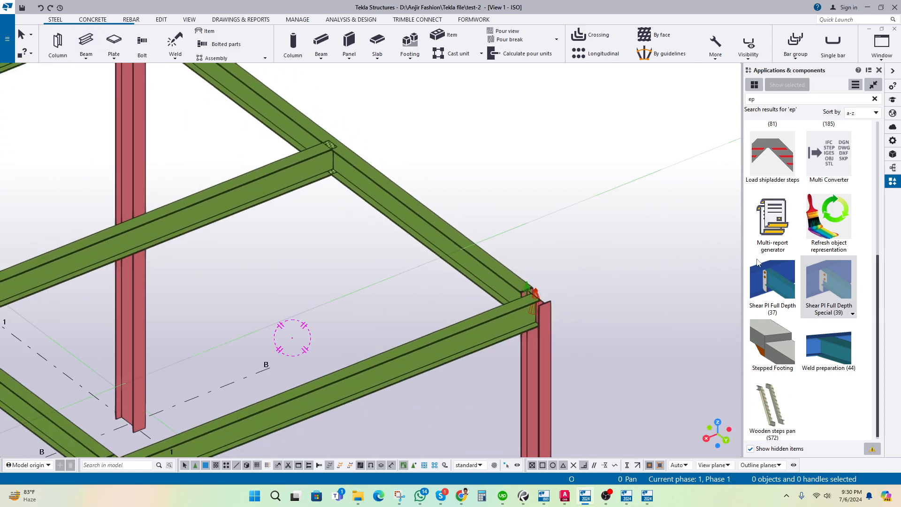
pyautogui.scroll(2, 525, 322)
pyautogui.doubleClick(539, 286)
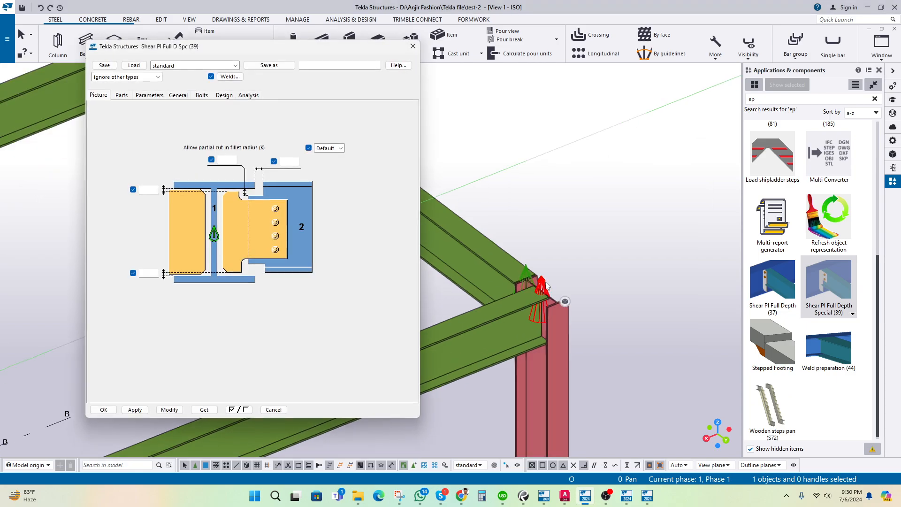
pyautogui.click(413, 46)
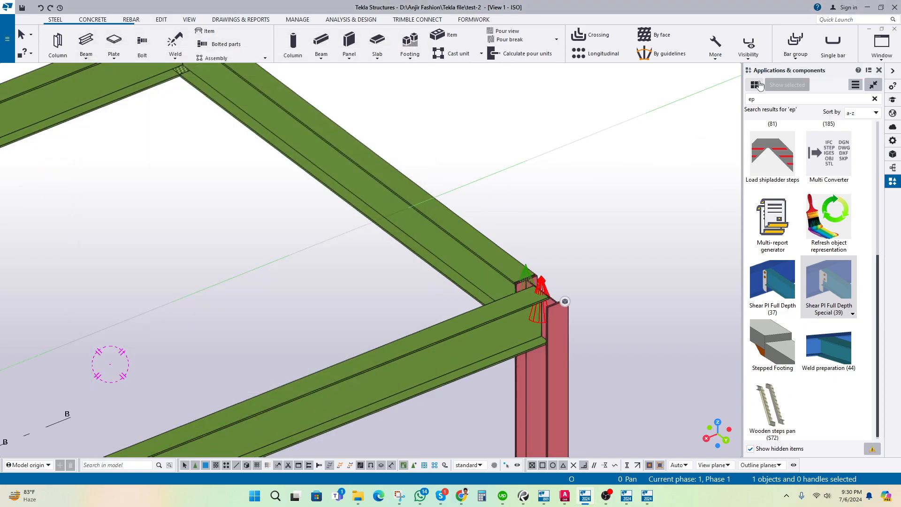
# Step: Search the components for "39" and apply Shear Pl Full Depth Special (39) between the grid line 1 beam and the new secondary beam
pyautogui.write('39')
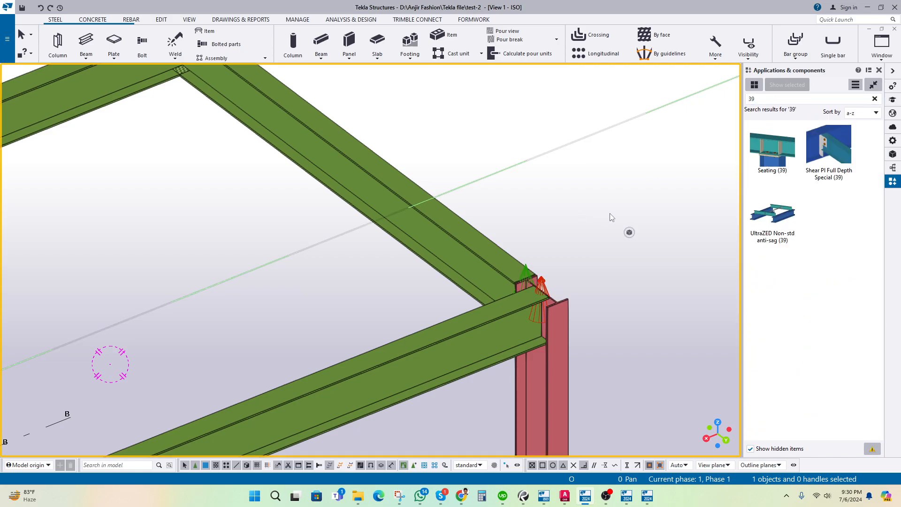
pyautogui.click(822, 149)
pyautogui.moveTo(448, 287); pyautogui.dragTo(676, 349, button='middle')
pyautogui.scroll(-2, 452, 224)
pyautogui.scroll(2, 451, 224)
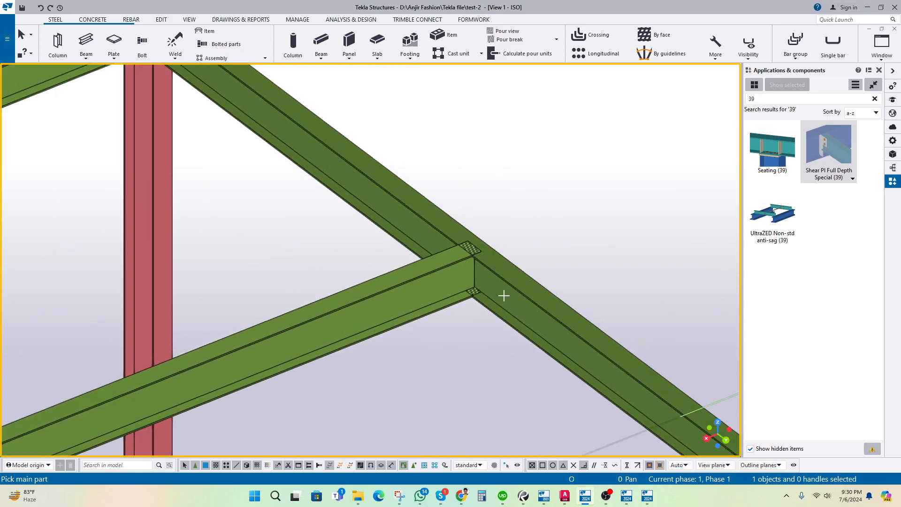
pyautogui.click(507, 282)
pyautogui.click(392, 281)
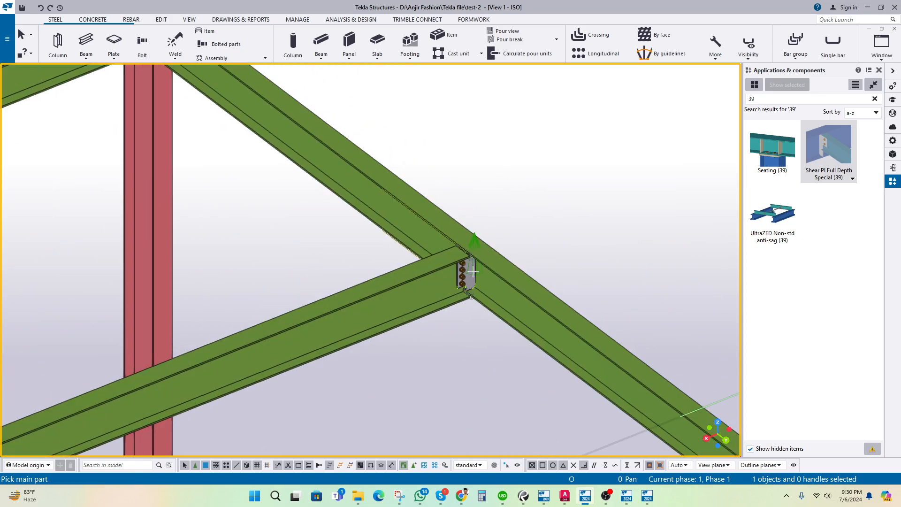
pyautogui.scroll(4, 473, 272)
pyautogui.press('Escape')
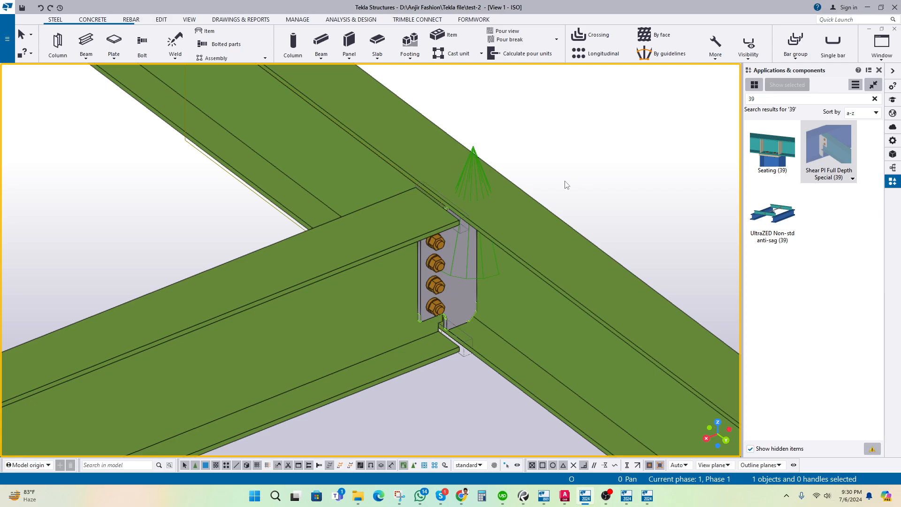
pyautogui.scroll(1, 445, 274)
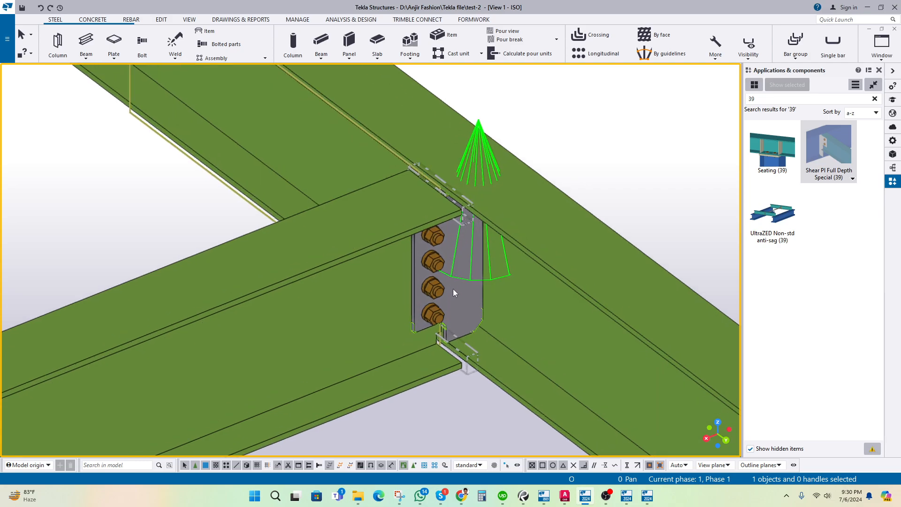
# Step: Check the properties of the failed Shear Pl Full Depth Special (39) connection at the corner column and delete the connection
pyautogui.scroll(-2, 453, 279)
pyautogui.scroll(-3, 508, 207)
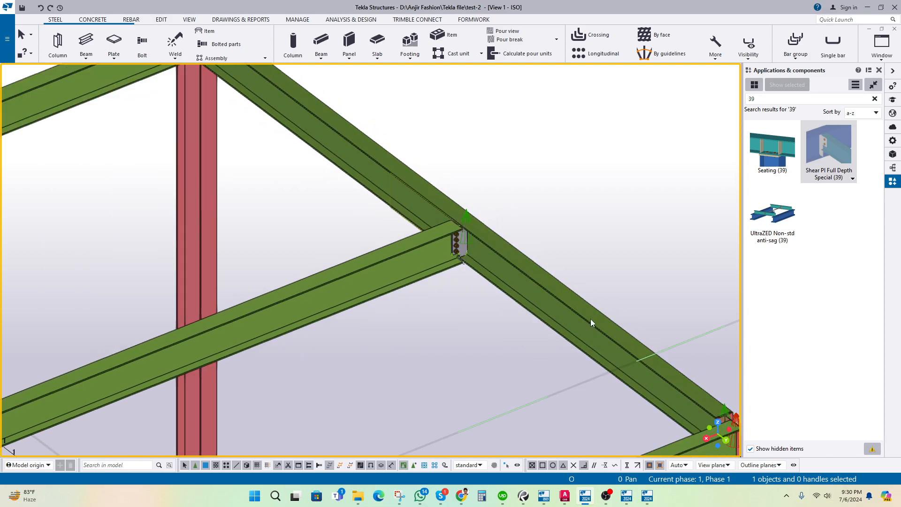
pyautogui.moveTo(694, 434); pyautogui.dragTo(516, 263, button='middle')
pyautogui.scroll(2, 551, 253)
pyautogui.scroll(1, 555, 209)
pyautogui.scroll(1, 555, 214)
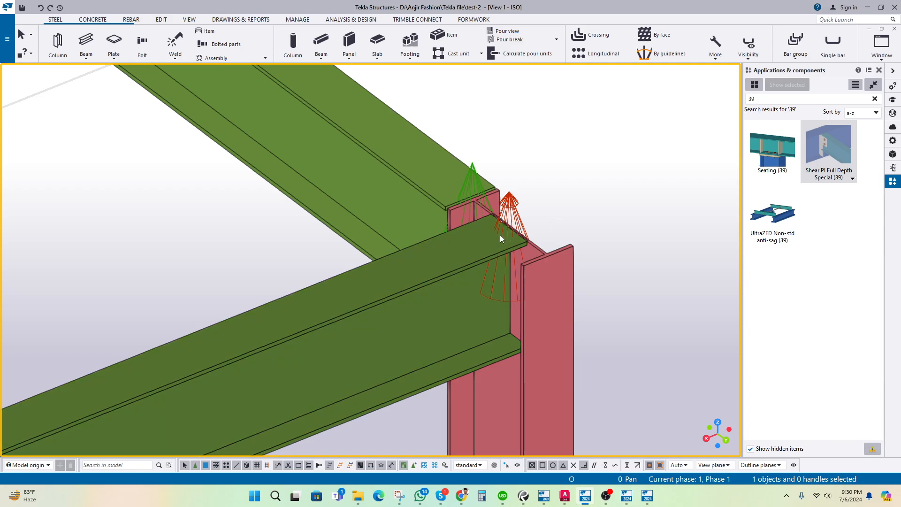
pyautogui.scroll(2, 500, 234)
pyautogui.doubleClick(549, 235)
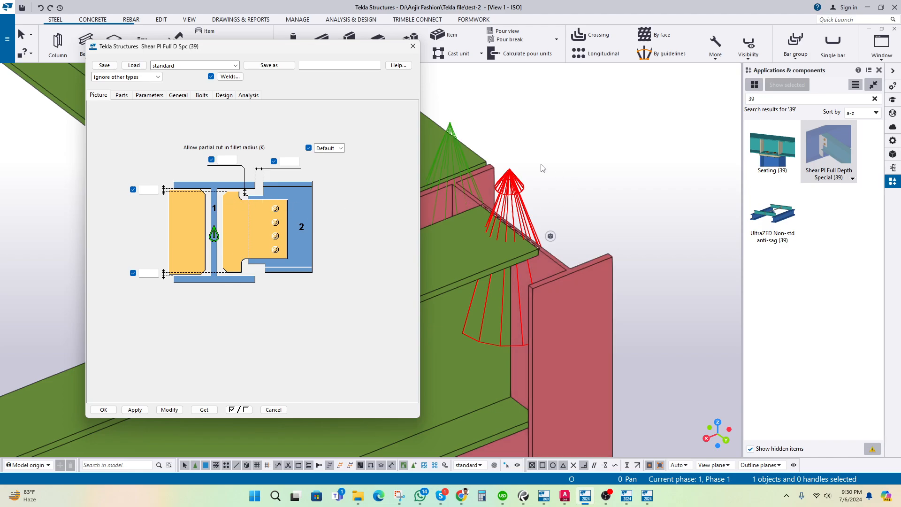
pyautogui.click(414, 49)
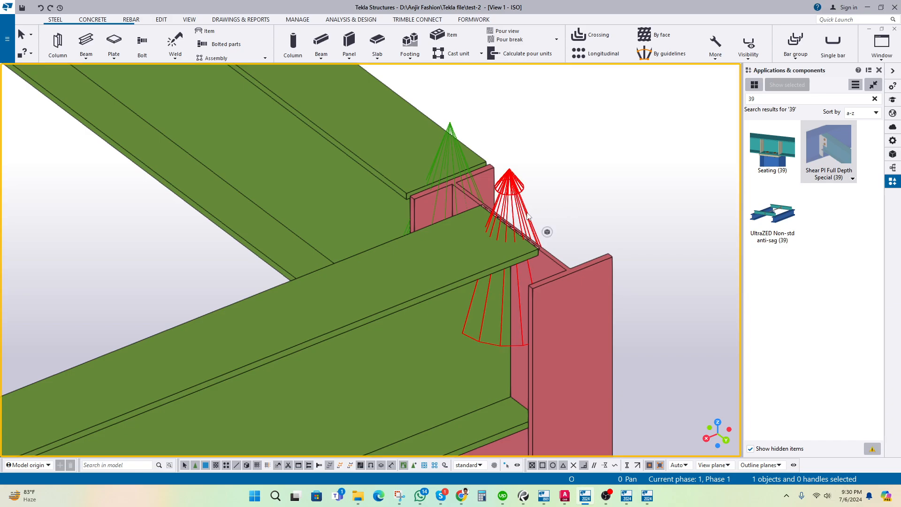
pyautogui.click(582, 220)
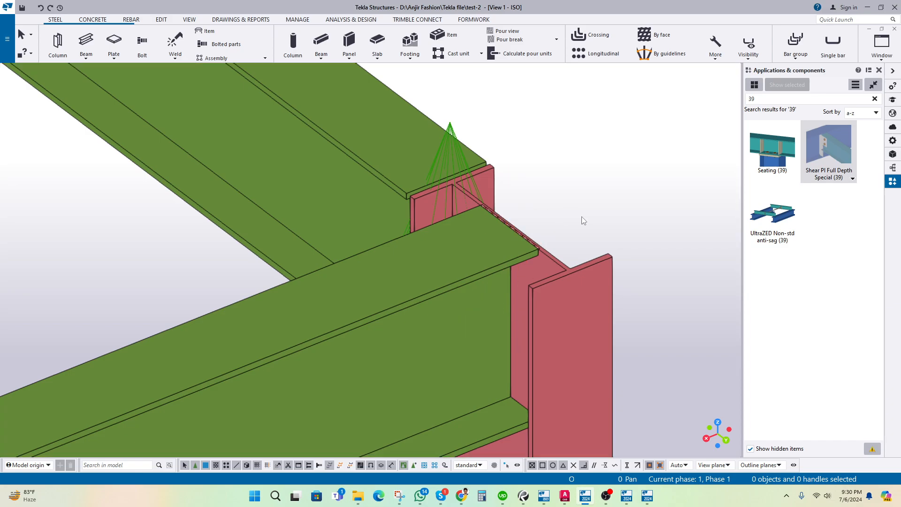
# Step: Redraw the view at the beam-to-beam shear plate connection and bring its plate and bolts up close
pyautogui.scroll(-10, 582, 216)
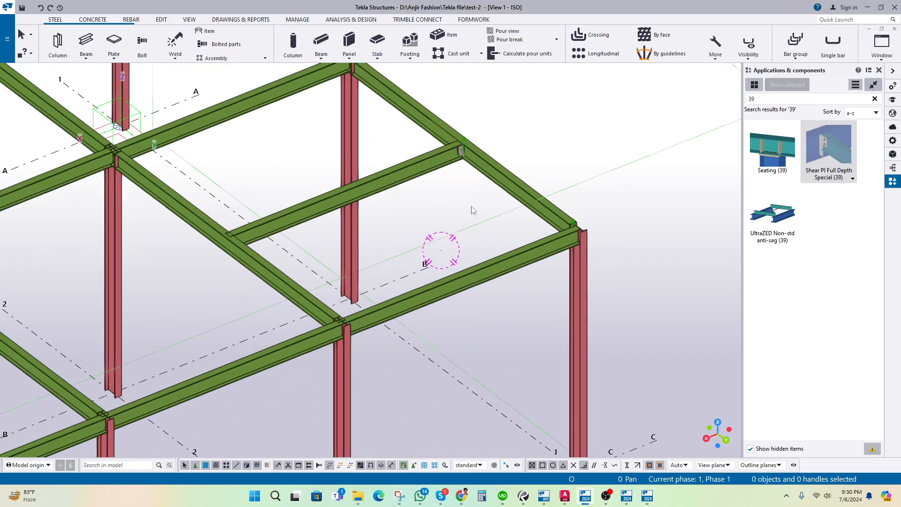
pyautogui.scroll(10, 473, 210)
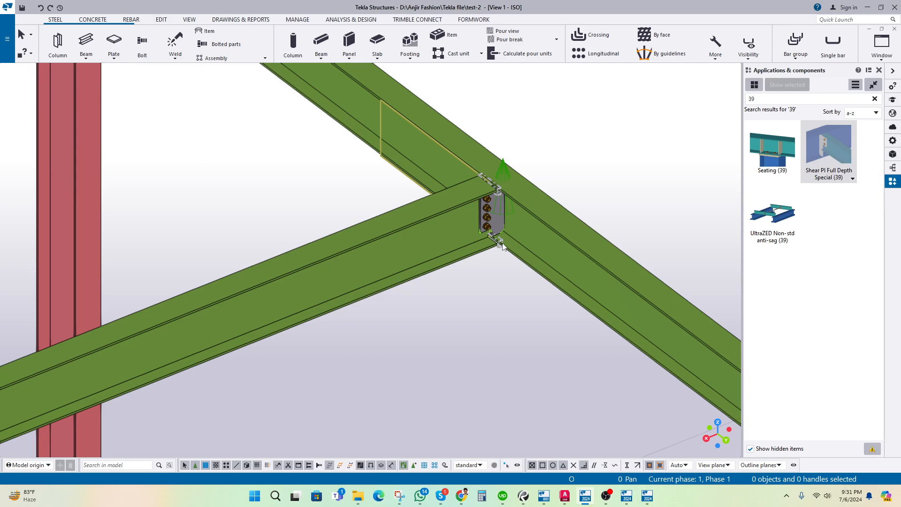
pyautogui.click(514, 300)
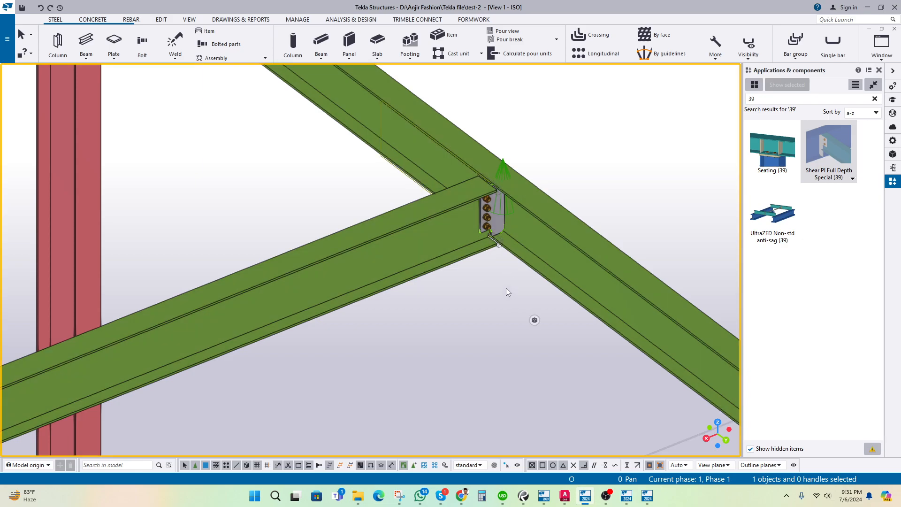
pyautogui.scroll(1, 497, 271)
pyautogui.rightClick(485, 277)
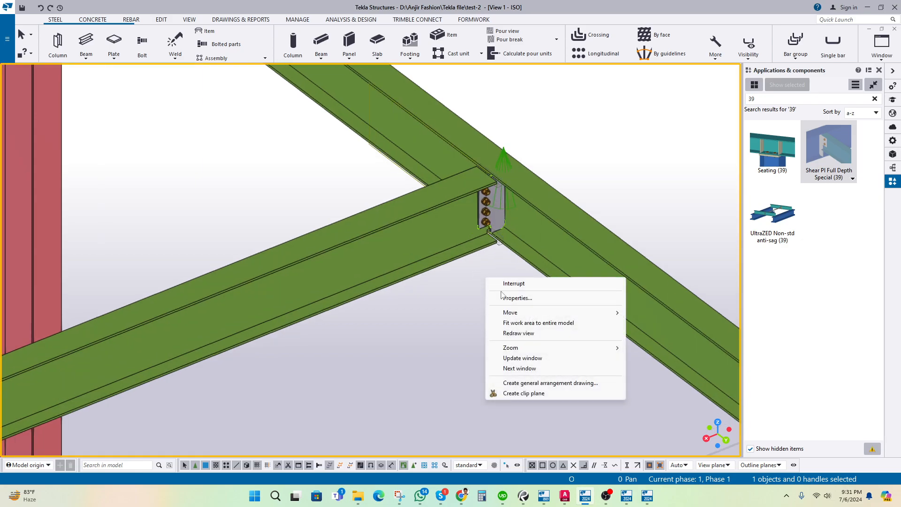
pyautogui.click(518, 334)
pyautogui.moveTo(486, 305); pyautogui.dragTo(436, 380, button='middle')
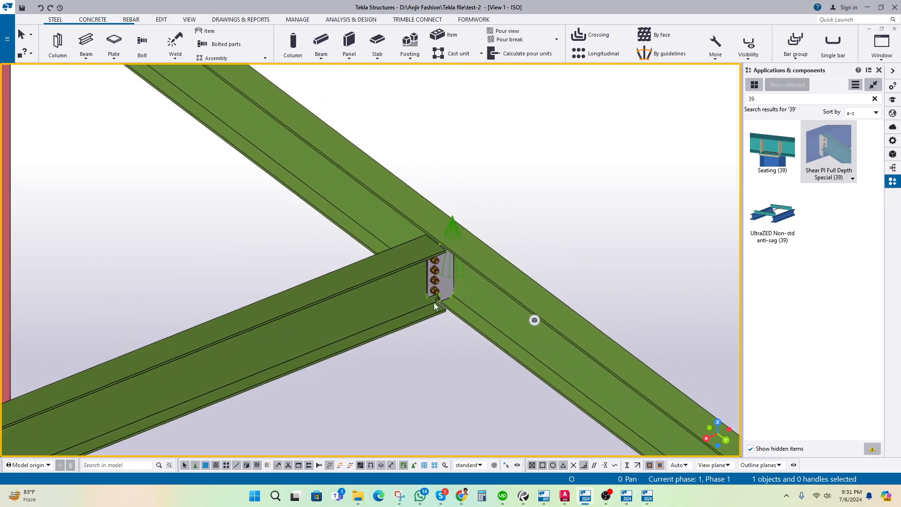
pyautogui.scroll(3, 437, 278)
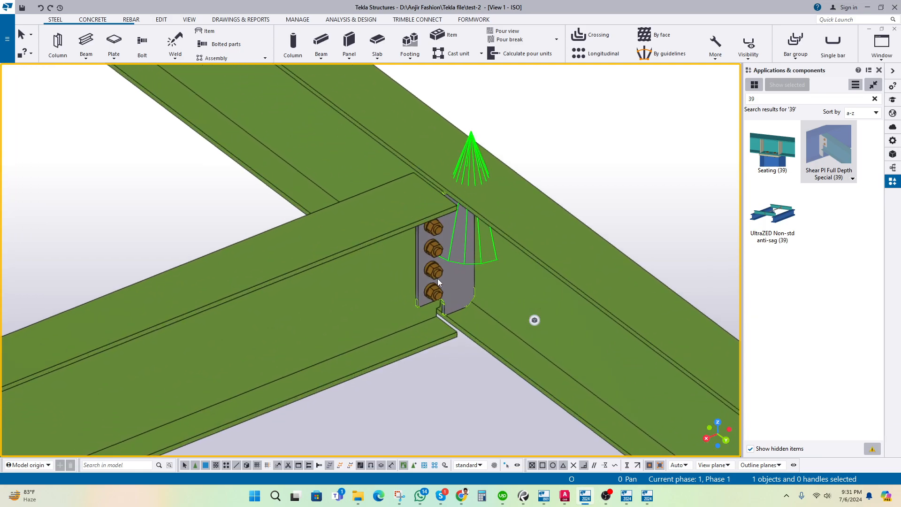
# Step: Show the beam-to-beam shear plate connection close up in plan view with the parts displayed as wireframe
pyautogui.hotkey('ctrl', 'p')
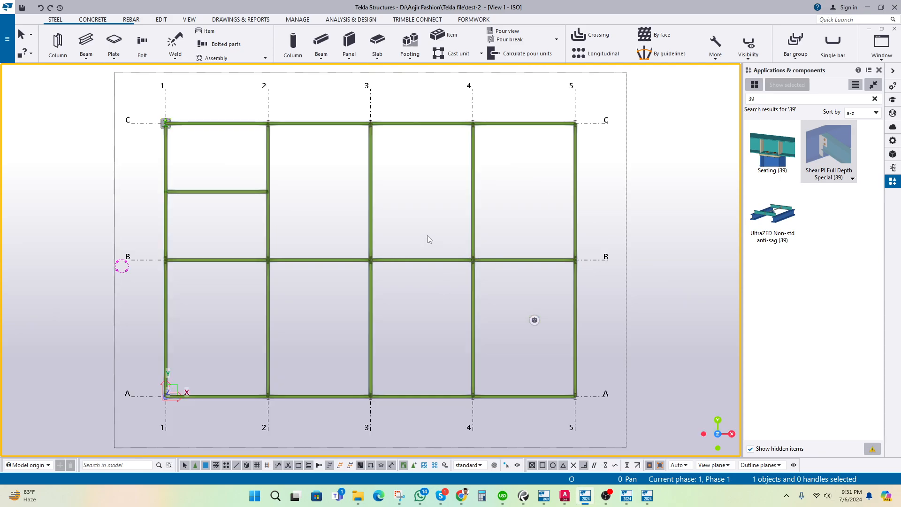
pyautogui.scroll(2, 151, 185)
pyautogui.scroll(6, 150, 188)
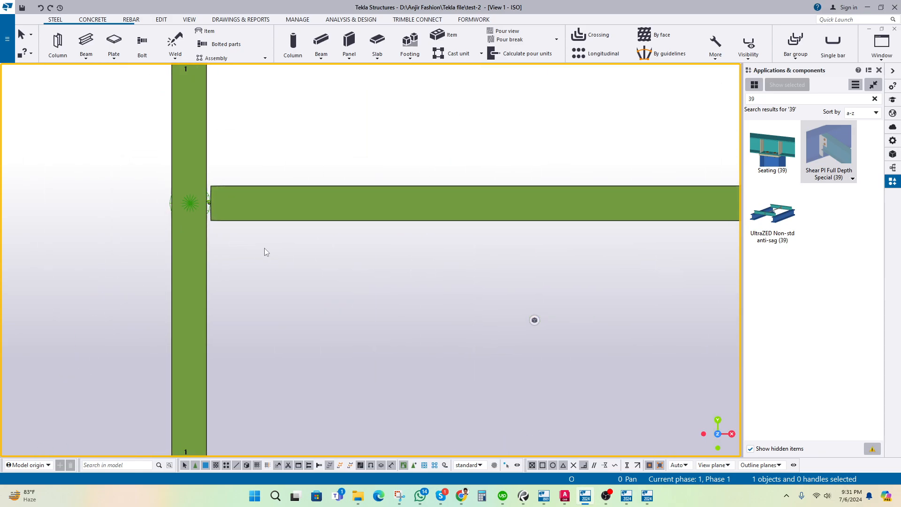
pyautogui.hotkey('ctrl', '2')
pyautogui.scroll(4, 282, 297)
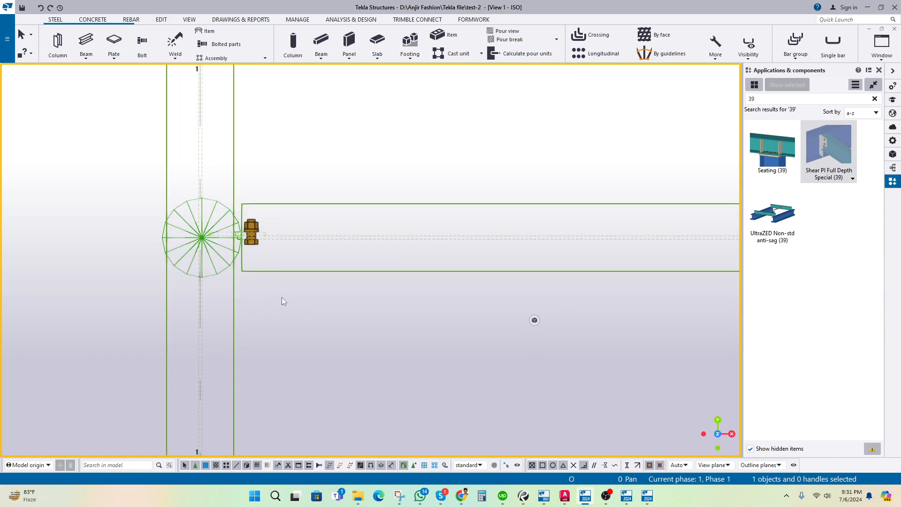
pyautogui.scroll(4, 340, 325)
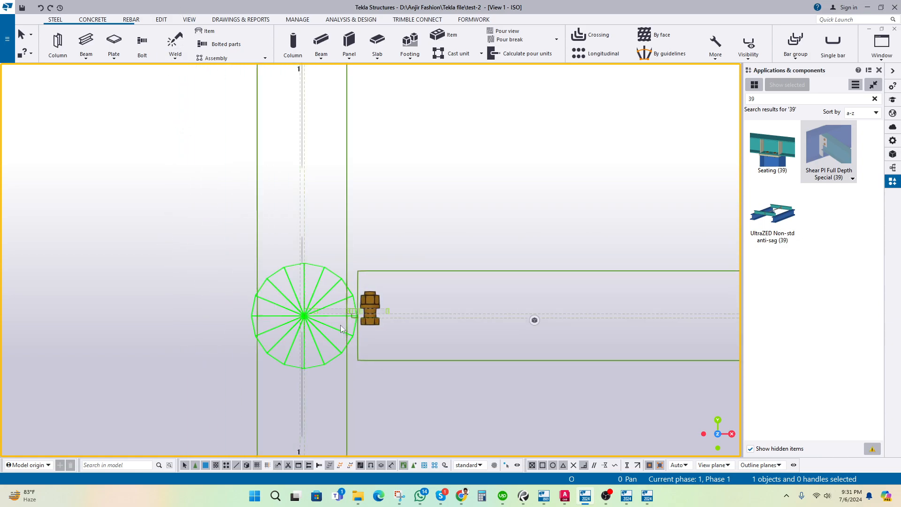
pyautogui.scroll(1, 403, 385)
pyautogui.moveTo(411, 392); pyautogui.dragTo(382, 388, button='middle')
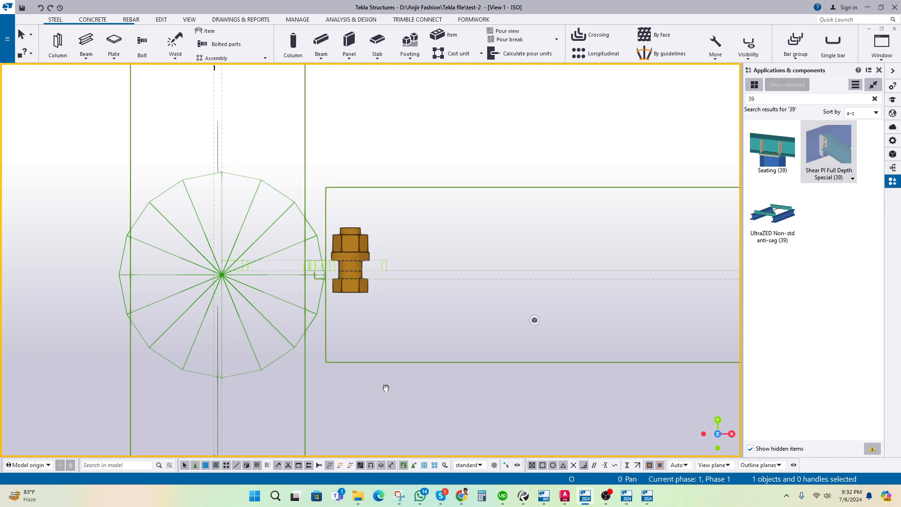
pyautogui.click(188, 20)
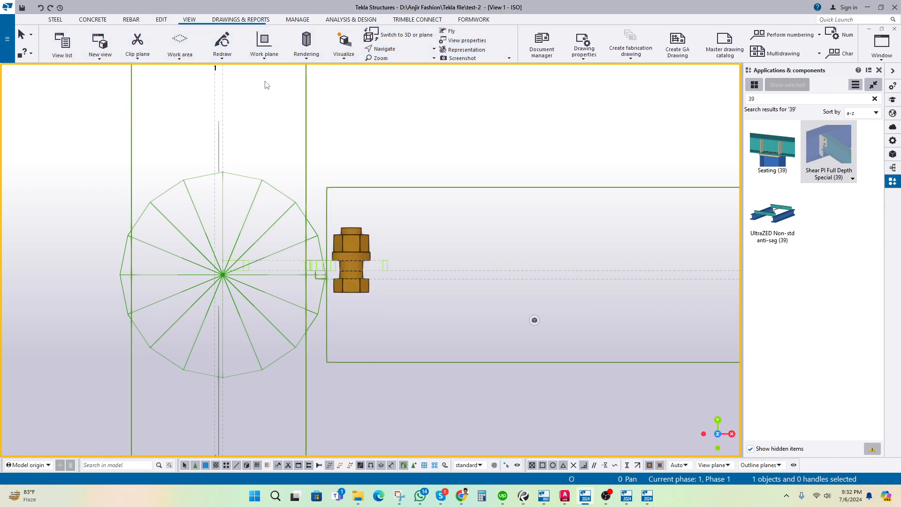
# Step: Create a new view using two points along the secondary beam's centreline, with its origin at the grid line 1 beam
pyautogui.click(101, 58)
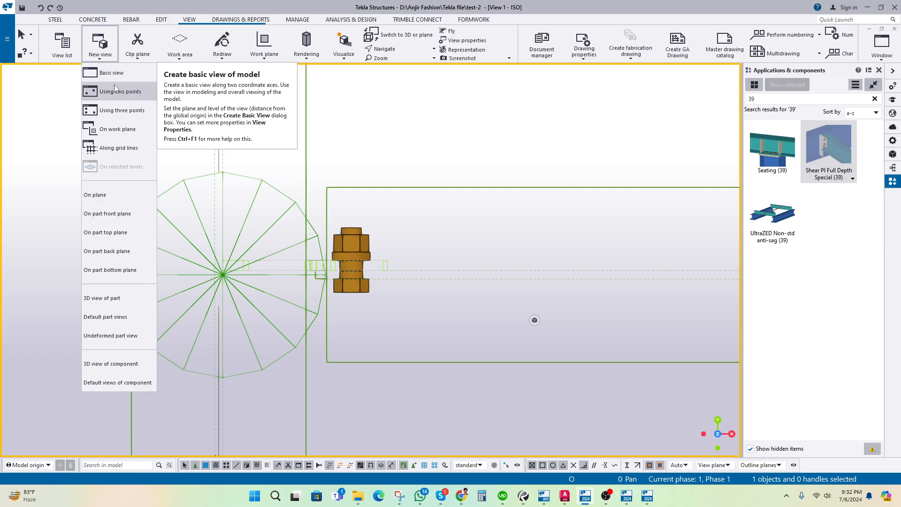
pyautogui.click(114, 109)
pyautogui.scroll(3, 265, 277)
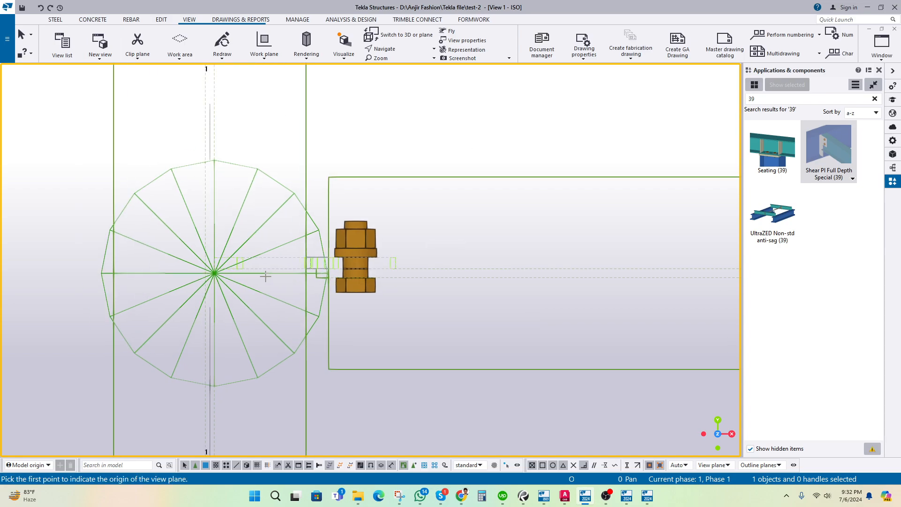
pyautogui.click(206, 260)
pyautogui.scroll(1, 375, 282)
pyautogui.press('Escape')
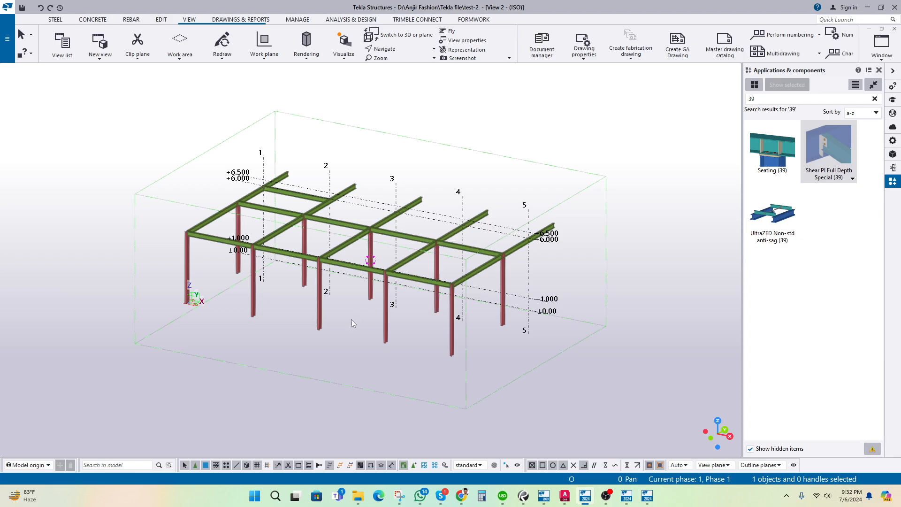
# Step: Switch the new view to plane view with parts in wireframe and bring the grid line 1 connection up close
pyautogui.click(351, 320)
pyautogui.hotkey('ctrl', 'p')
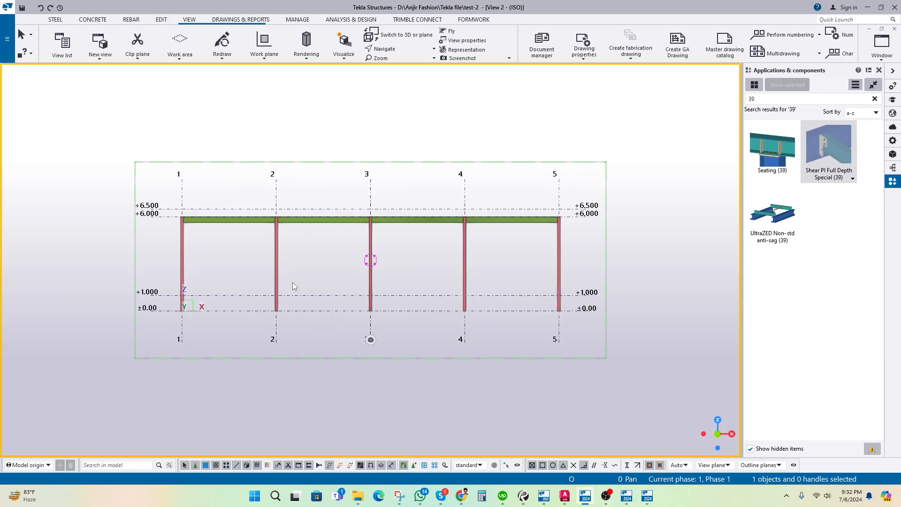
pyautogui.scroll(2, 292, 282)
pyautogui.scroll(1, 406, 232)
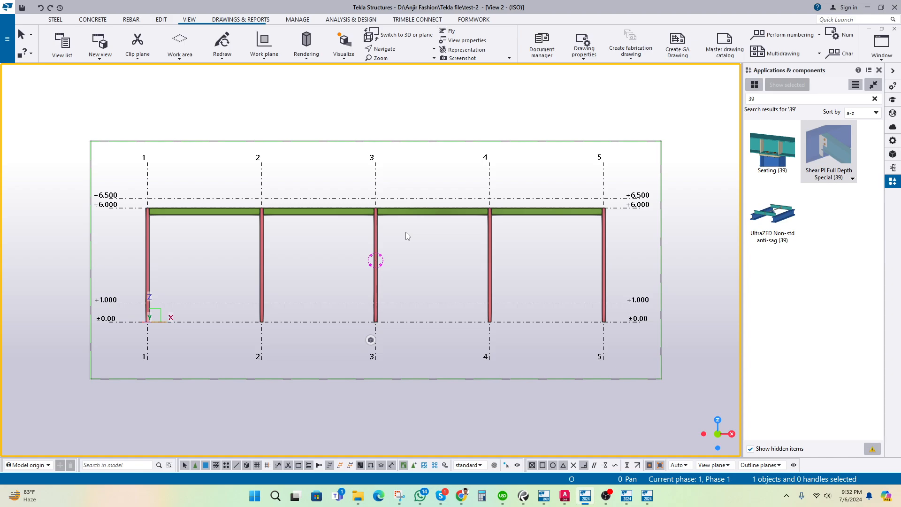
pyautogui.hotkey('ctrl', '2')
pyautogui.scroll(5, 366, 211)
pyautogui.scroll(3, 214, 243)
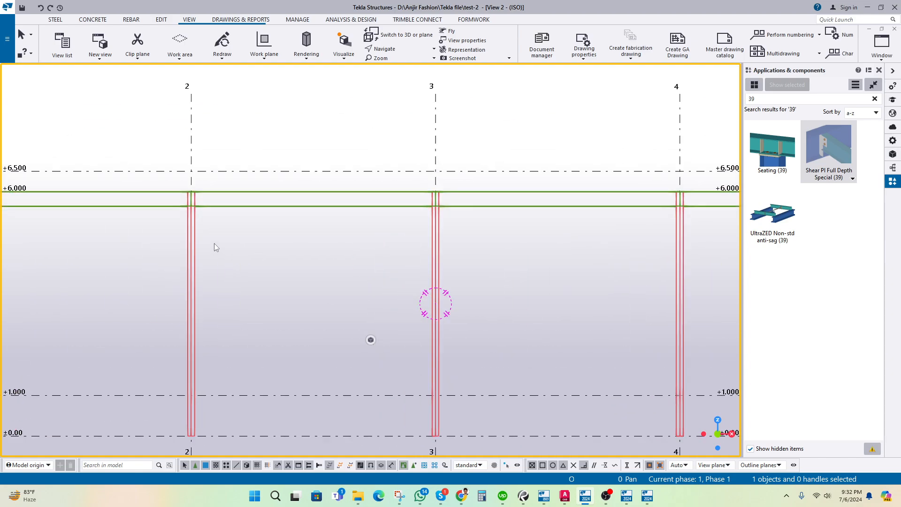
pyautogui.moveTo(214, 243); pyautogui.dragTo(537, 249, button='middle')
pyautogui.scroll(10, 257, 201)
pyautogui.scroll(8, 326, 210)
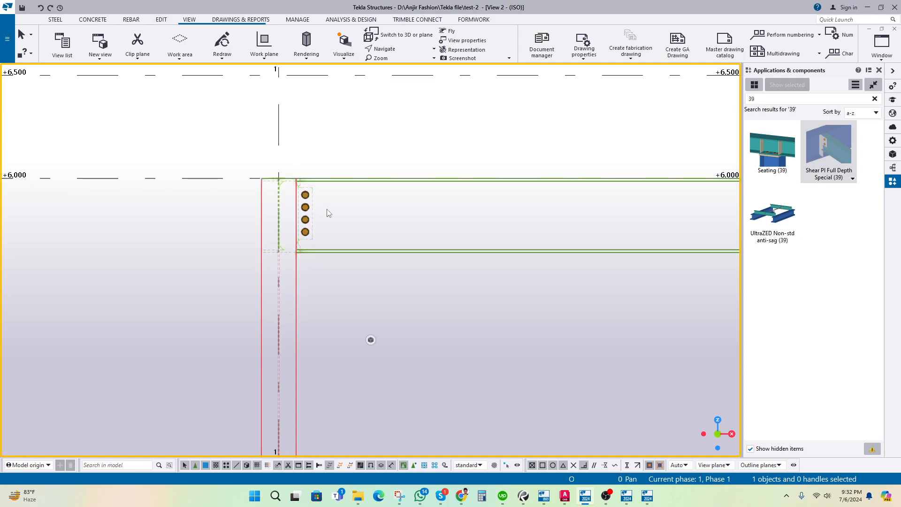
# Step: Limit the new view's depth to 5 up and 500 down in its view properties
pyautogui.doubleClick(354, 197)
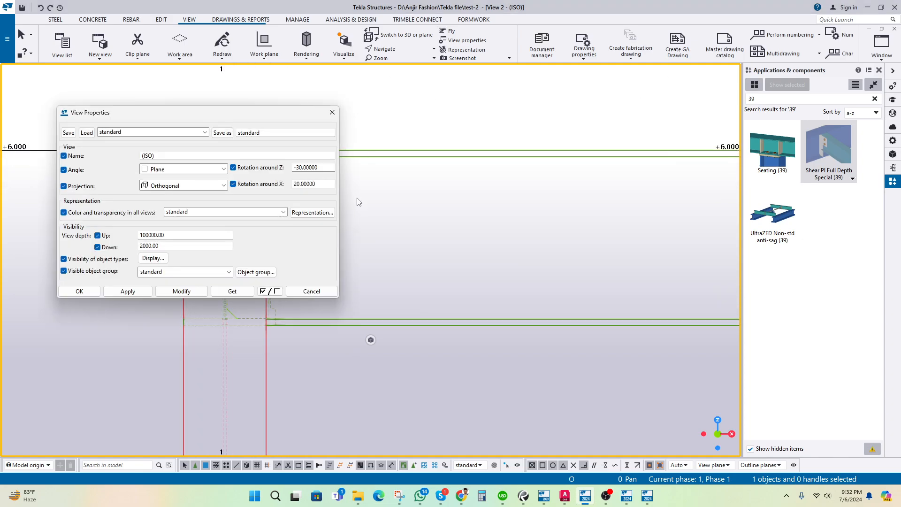
pyautogui.doubleClick(171, 234)
pyautogui.write('5')
pyautogui.doubleClick(167, 246)
pyautogui.write('500')
pyautogui.click(186, 292)
pyautogui.click(332, 112)
# Step: Examine the shear plate, its four bolts and the beam end notches close up at the grid line 1 beam connection
pyautogui.scroll(5, 157, 222)
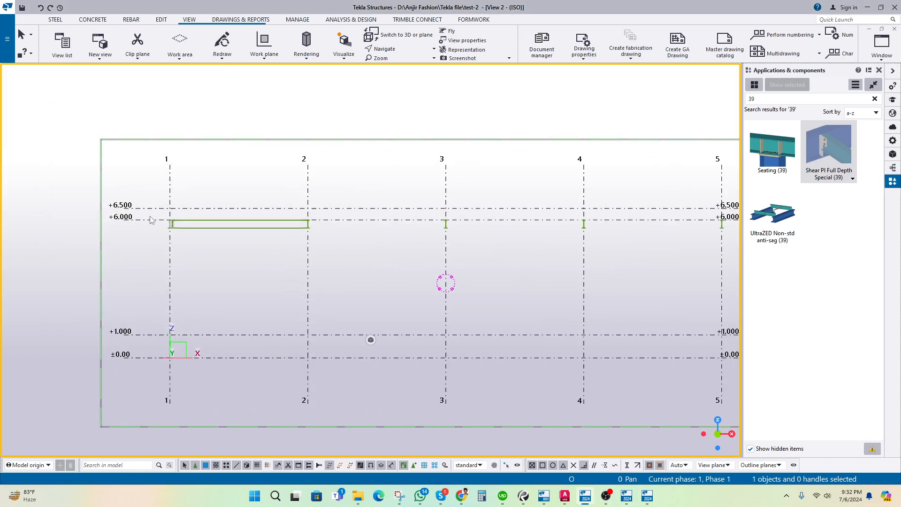
pyautogui.scroll(3, 157, 221)
pyautogui.scroll(6, 261, 251)
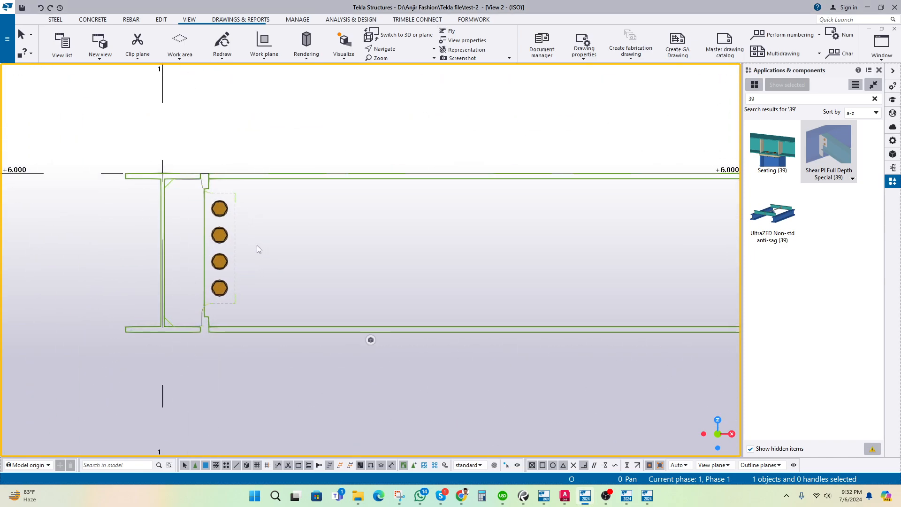
pyautogui.moveTo(257, 245); pyautogui.dragTo(323, 274, button='middle')
pyautogui.scroll(2, 300, 225)
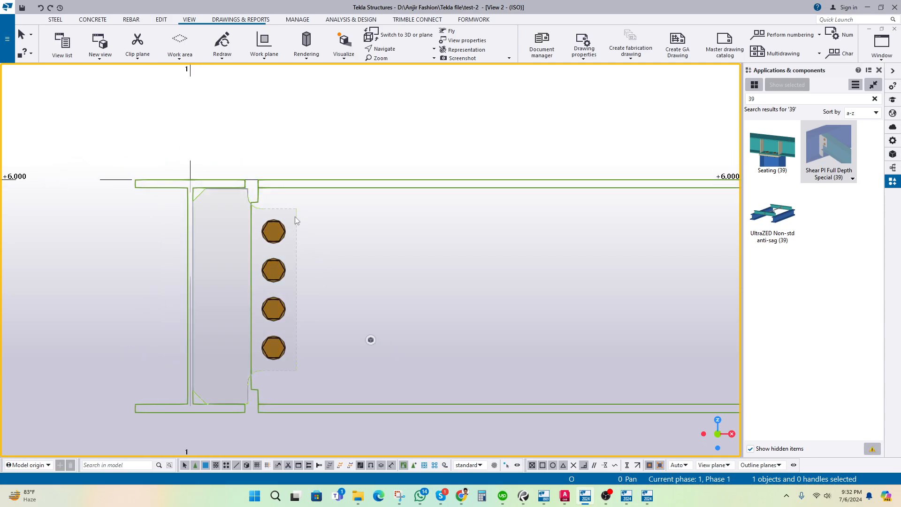
pyautogui.click(295, 217)
pyautogui.click(327, 197)
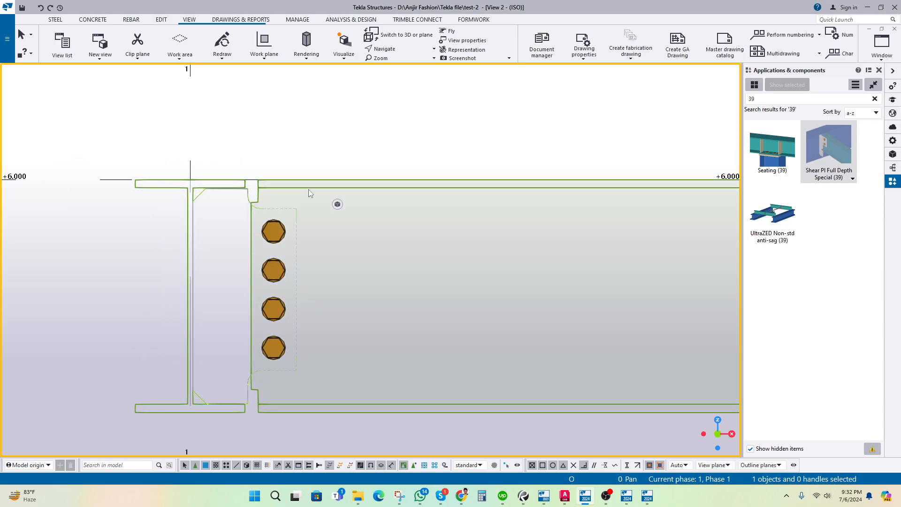
pyautogui.scroll(4, 237, 213)
pyautogui.moveTo(243, 226)
pyautogui.mouseDown(button='middle')
pyautogui.moveTo(274, 224)
pyautogui.moveTo(268, 210)
pyautogui.moveTo(239, 208)
pyautogui.mouseUp(button='middle')
pyautogui.scroll(-2, 262, 216)
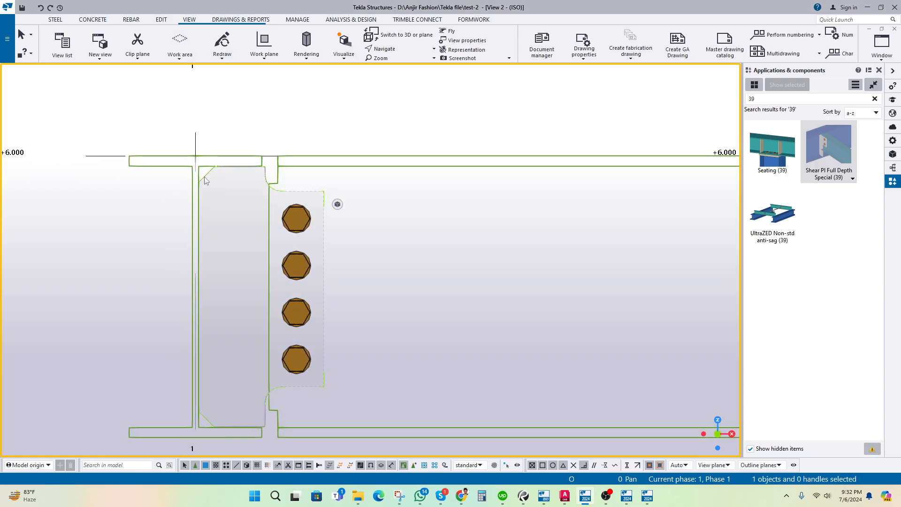
pyautogui.click(132, 20)
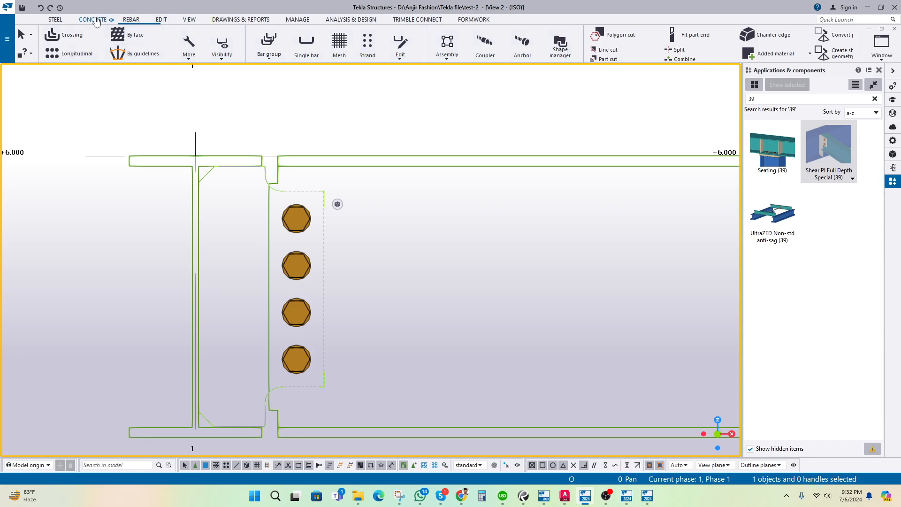
pyautogui.click(230, 20)
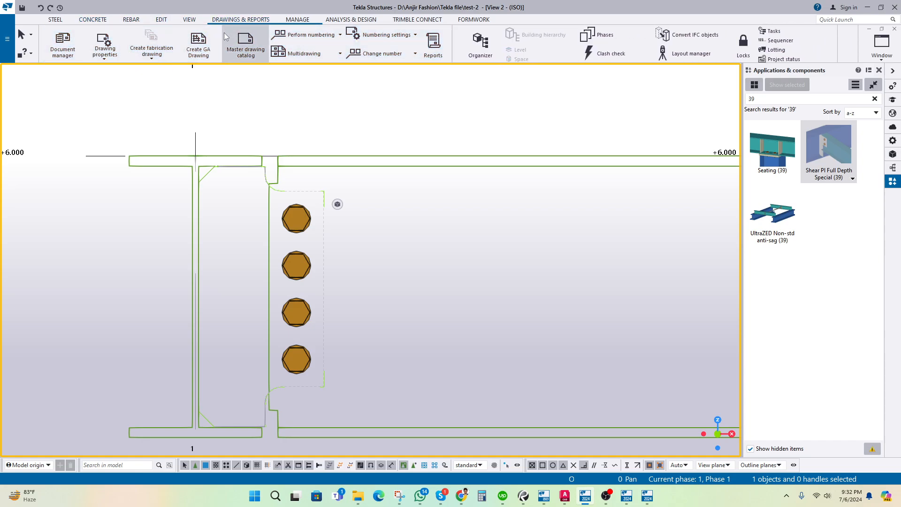
# Step: Measure the vertical distance from the top bolt's centre to the upper edge of the shear plate
pyautogui.click(161, 20)
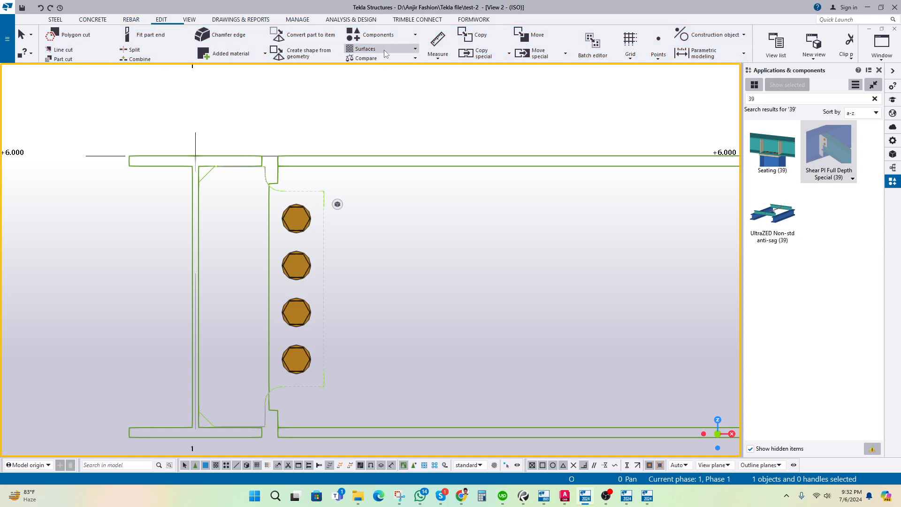
pyautogui.click(439, 64)
pyautogui.click(449, 111)
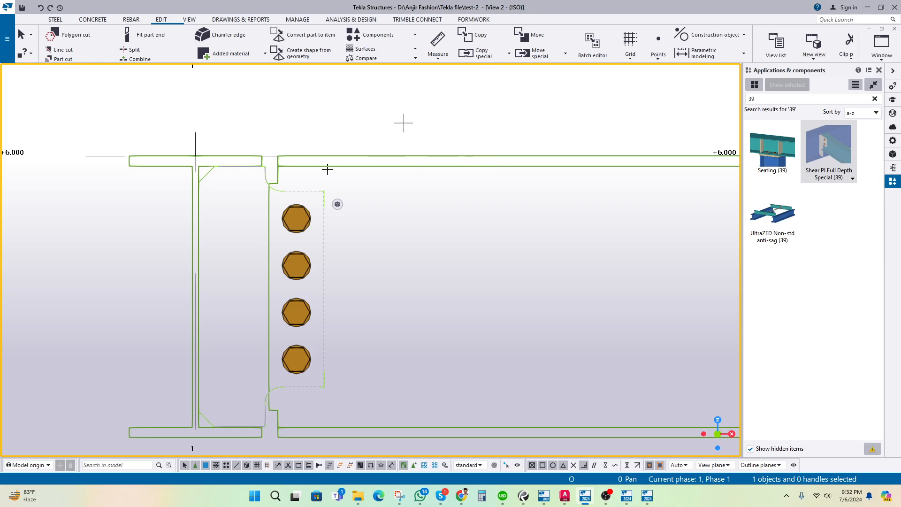
pyautogui.scroll(2, 287, 235)
pyautogui.click(303, 210)
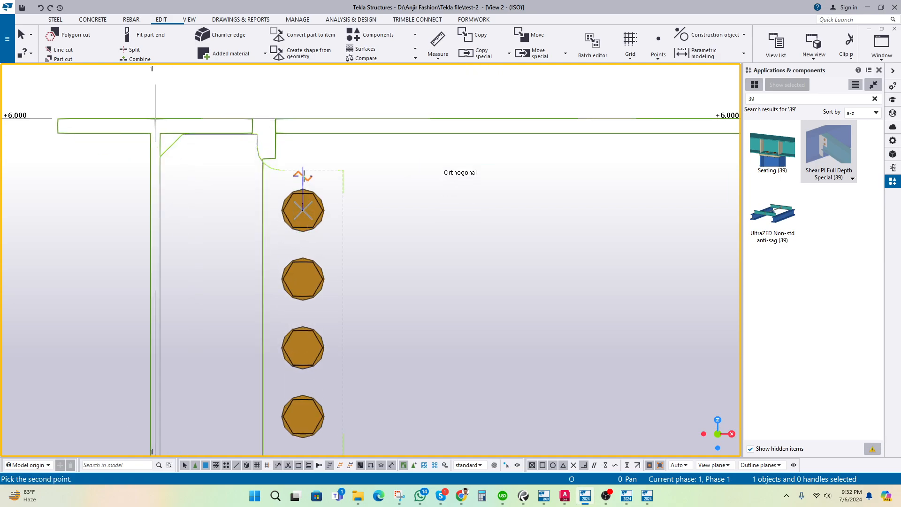
pyautogui.click(302, 170)
pyautogui.click(401, 173)
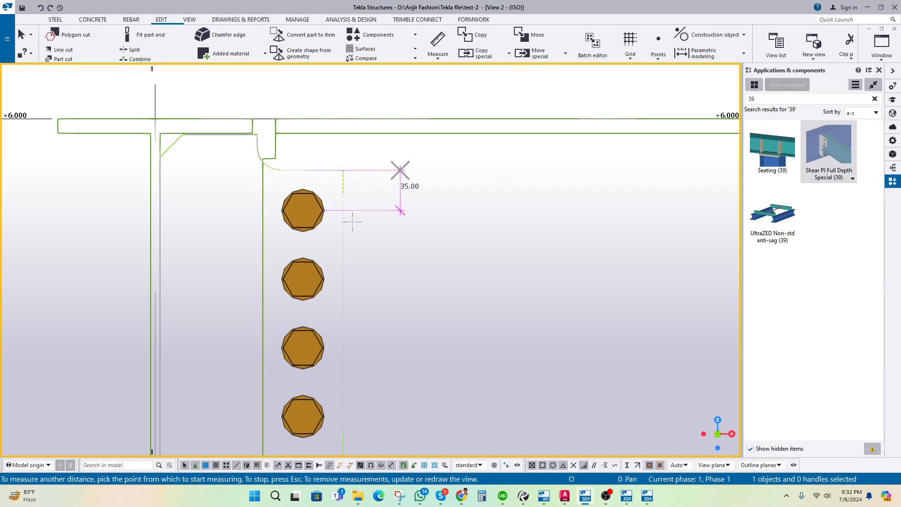
pyautogui.scroll(-1, 367, 203)
pyautogui.moveTo(346, 277); pyautogui.dragTo(428, 323, button='middle')
pyautogui.scroll(1, 402, 310)
pyautogui.scroll(5, 506, 181)
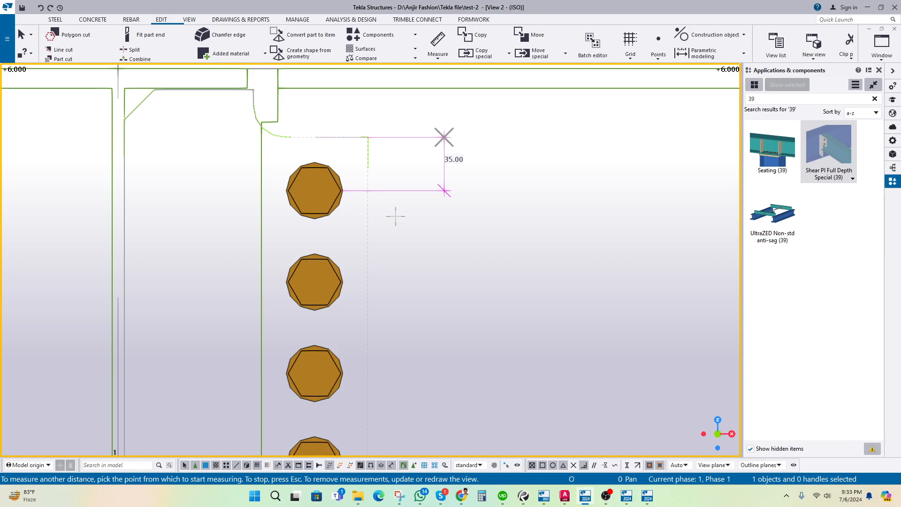
pyautogui.scroll(-3, 375, 220)
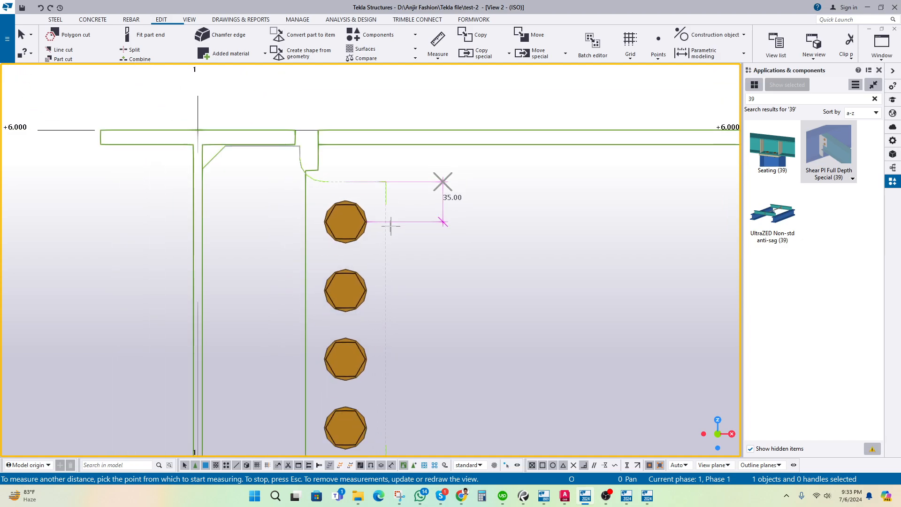
pyautogui.press('Escape')
# Step: Measure the horizontal distance from the top bolt's centre to the shear plate's outer vertical edge
pyautogui.click(438, 55)
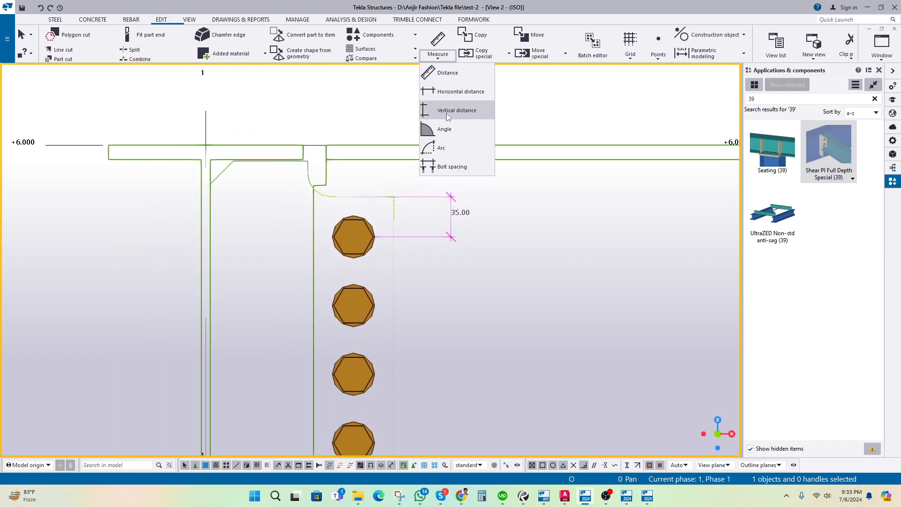
pyautogui.click(442, 97)
pyautogui.scroll(1, 390, 210)
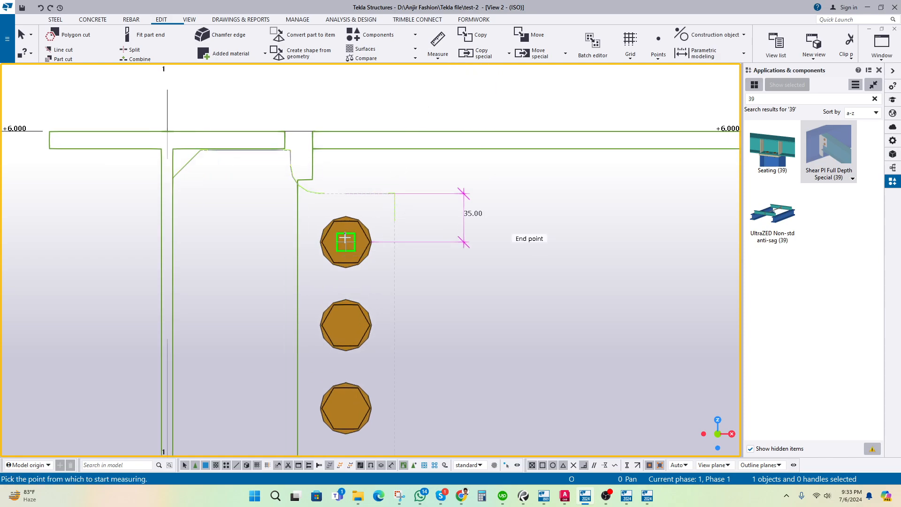
pyautogui.press('Escape')
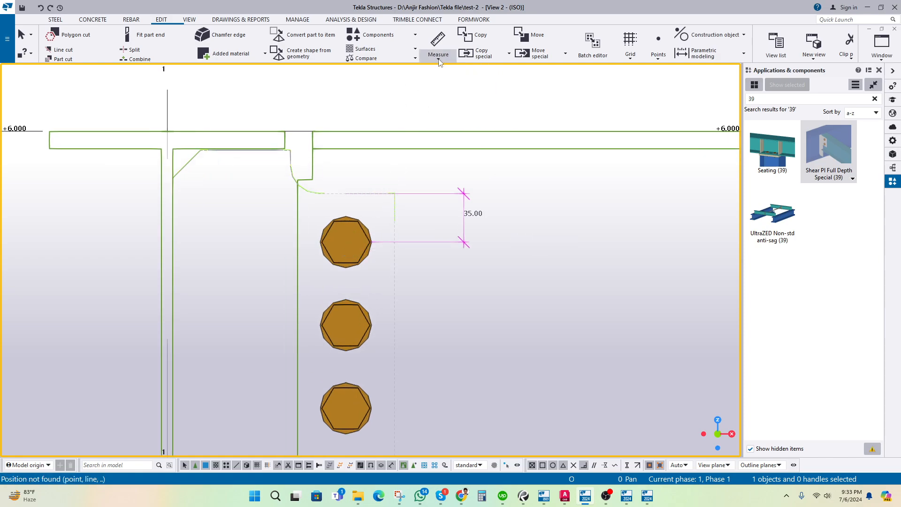
pyautogui.click(438, 54)
pyautogui.click(450, 92)
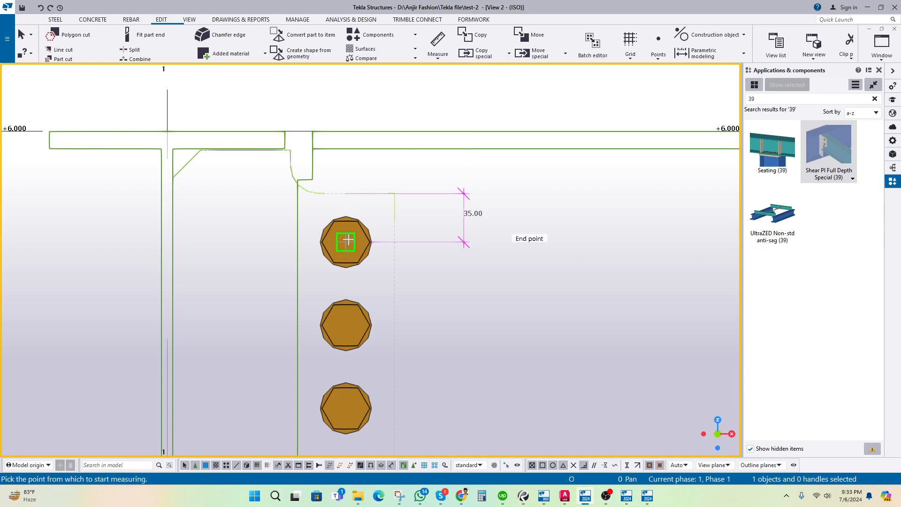
pyautogui.click(346, 242)
pyautogui.click(394, 242)
pyautogui.click(378, 176)
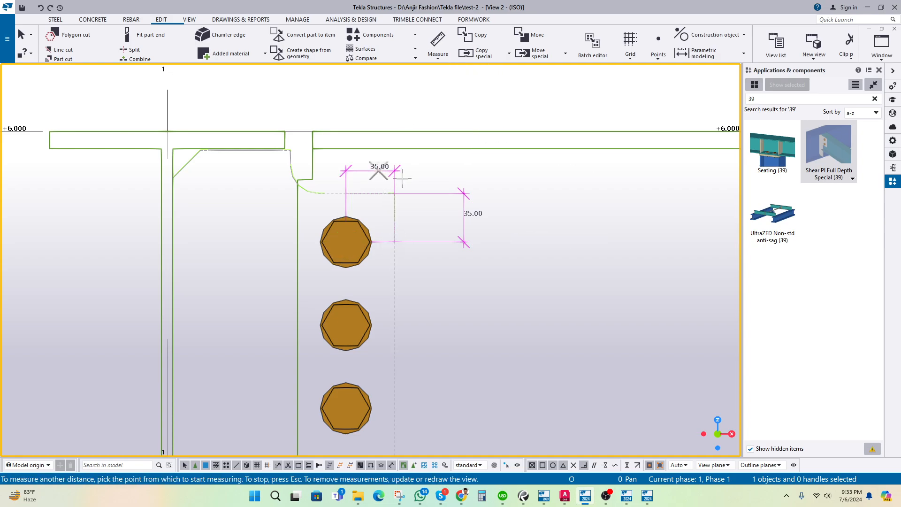
pyautogui.moveTo(403, 179); pyautogui.dragTo(411, 226, button='middle')
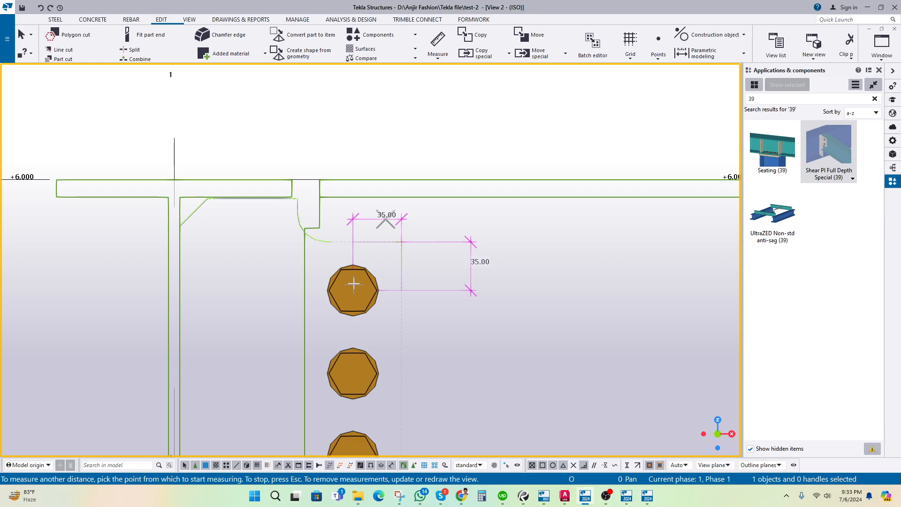
# Step: Measure the horizontal gap between the main beam's top flange end and the secondary beam's flange cut
pyautogui.scroll(2, 353, 283)
pyautogui.click(315, 241)
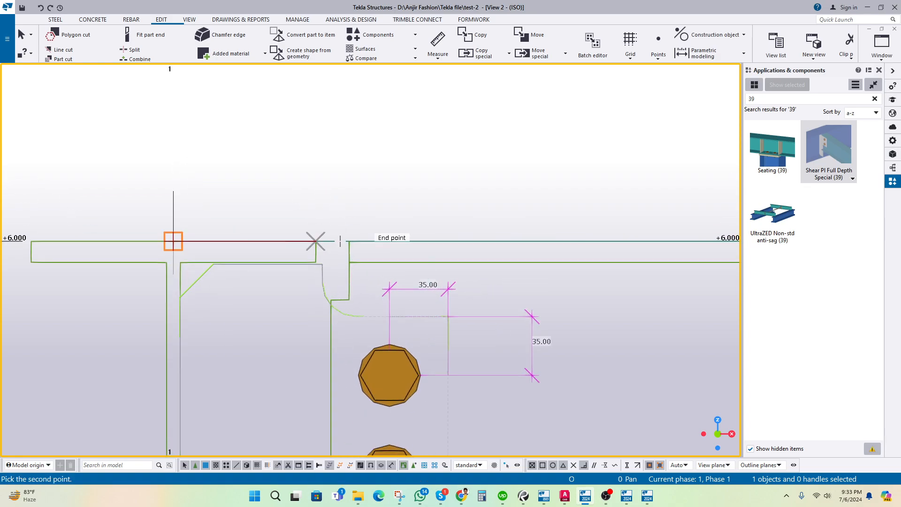
pyautogui.click(348, 241)
pyautogui.scroll(2, 298, 218)
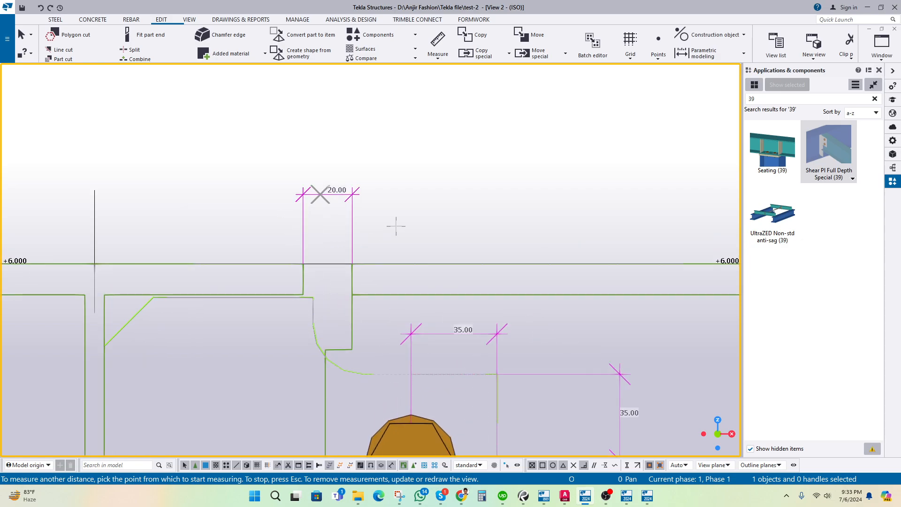
pyautogui.scroll(1, 396, 226)
pyautogui.moveTo(360, 259); pyautogui.dragTo(413, 230, button='middle')
pyautogui.press('Escape')
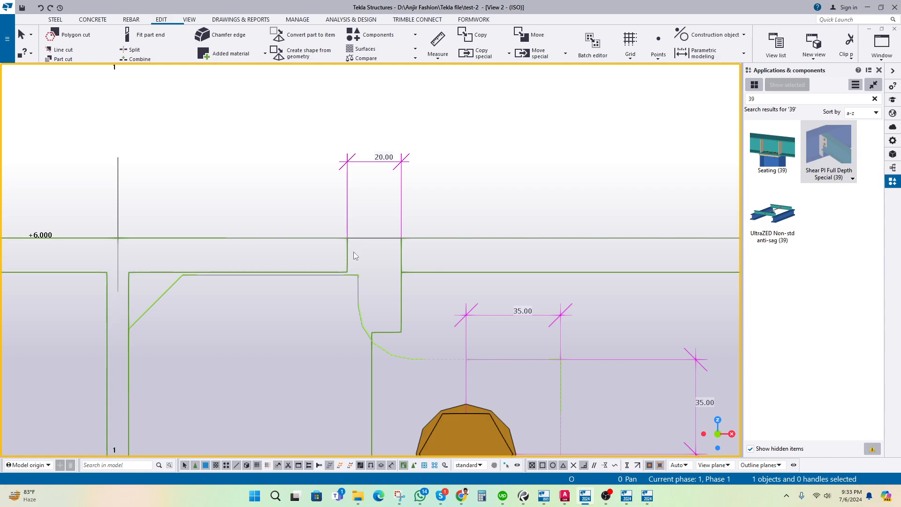
pyautogui.moveTo(278, 286); pyautogui.dragTo(272, 277, button='middle')
pyautogui.scroll(1, 347, 265)
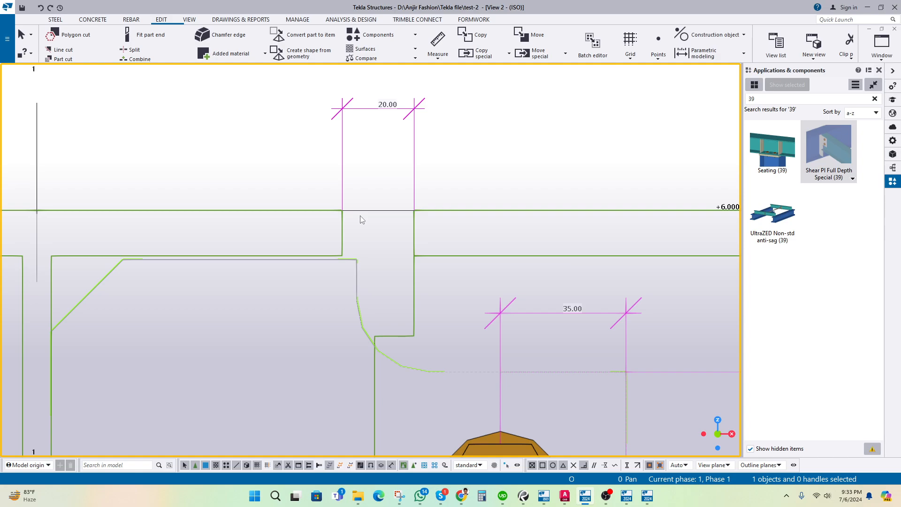
pyautogui.scroll(-3, 362, 219)
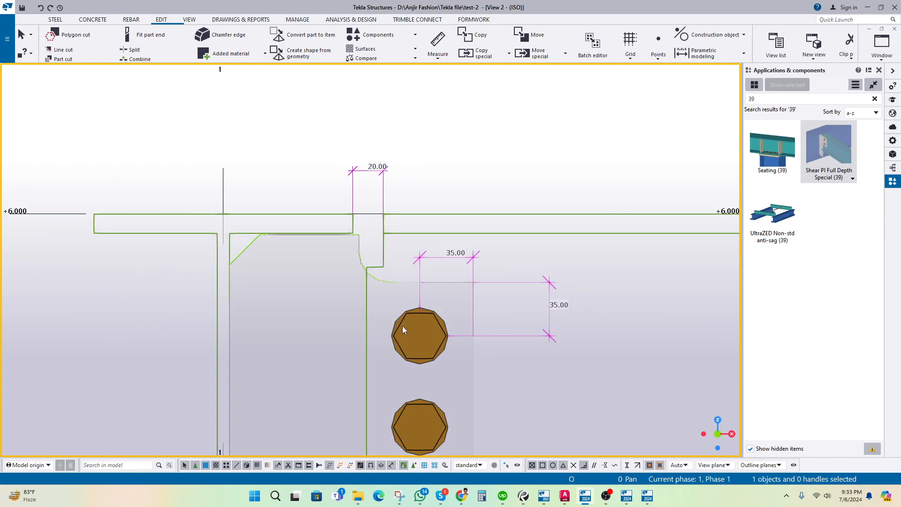
# Step: Set the shear plate connection's horizontal clearance between the main and secondary beam flanges to 12 mm and modify the connection
pyautogui.doubleClick(402, 326)
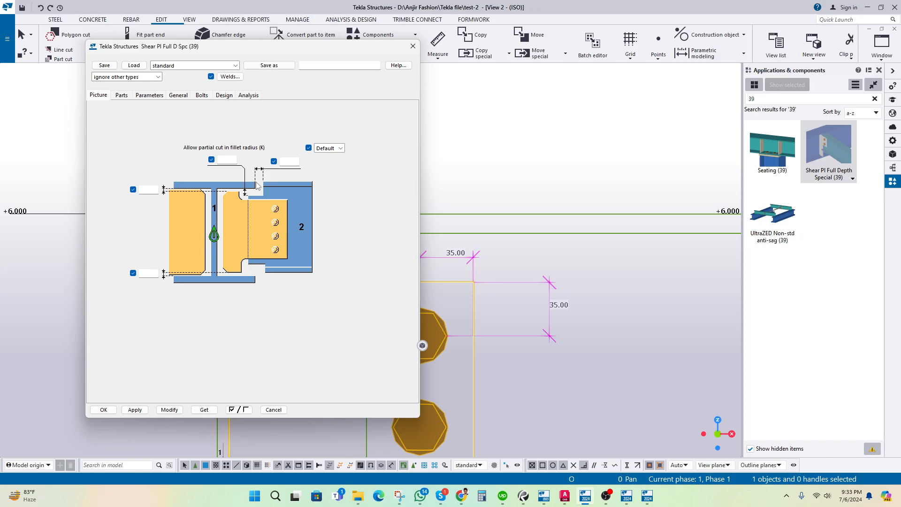
pyautogui.moveTo(230, 46); pyautogui.dragTo(612, 62)
pyautogui.moveTo(341, 157); pyautogui.dragTo(196, 141, button='middle')
pyautogui.scroll(-1, 196, 143)
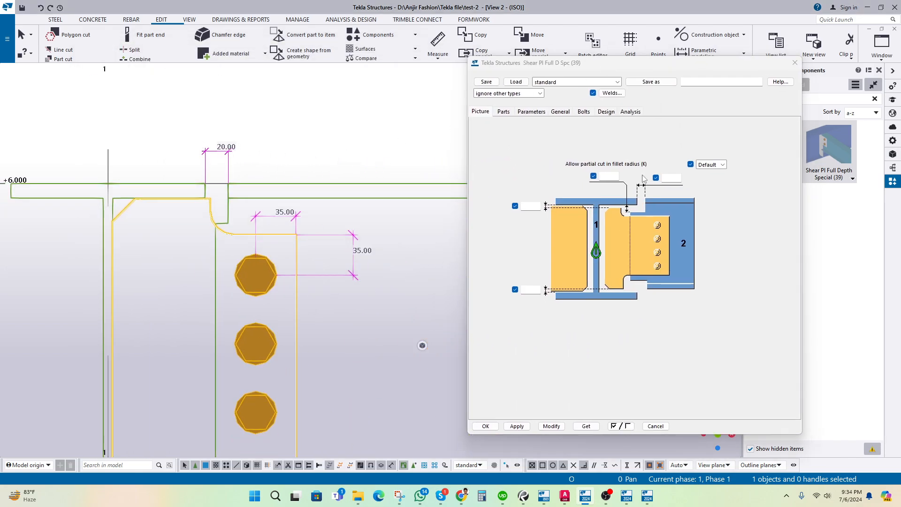
pyautogui.moveTo(209, 190); pyautogui.dragTo(225, 198, button='middle')
pyautogui.click(666, 178)
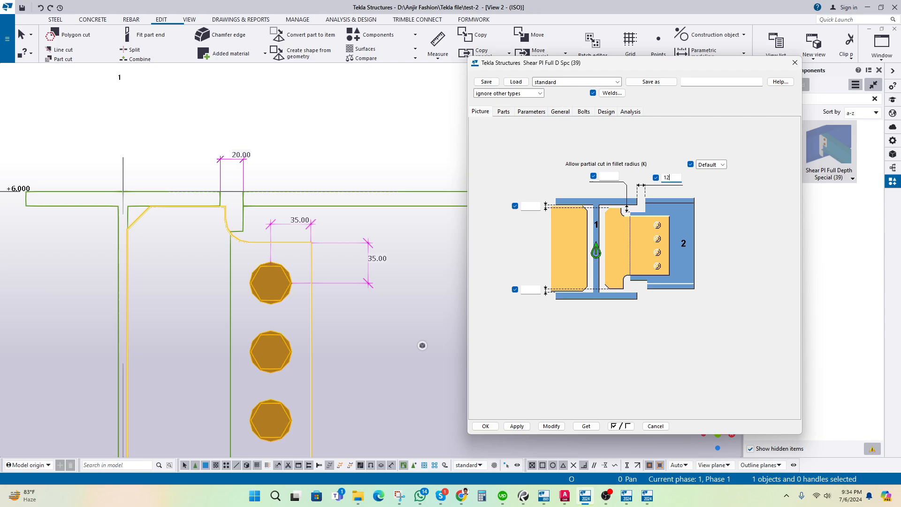
pyautogui.write('12')
pyautogui.click(551, 426)
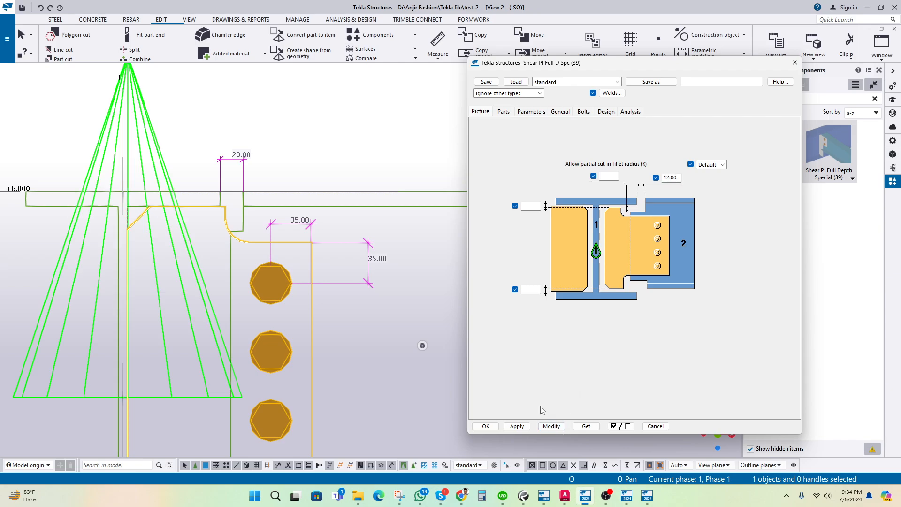
pyautogui.click(269, 180)
pyautogui.scroll(1, 269, 179)
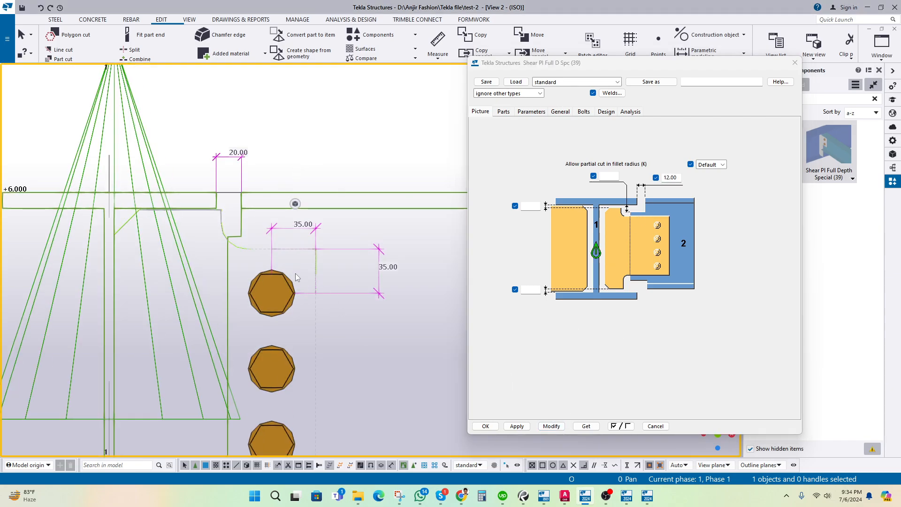
# Step: Look through the selected connection's Parameters, General and Parts settings and return to its Picture settings
pyautogui.click(273, 280)
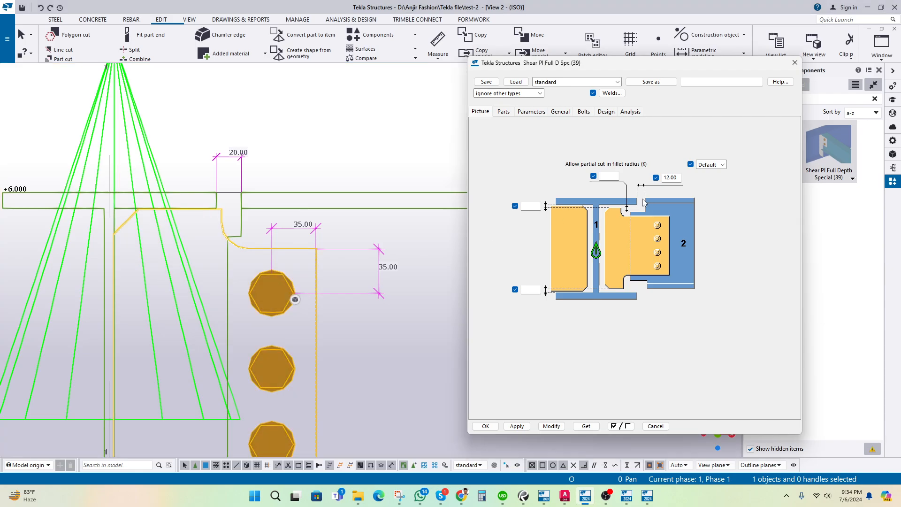
pyautogui.click(531, 111)
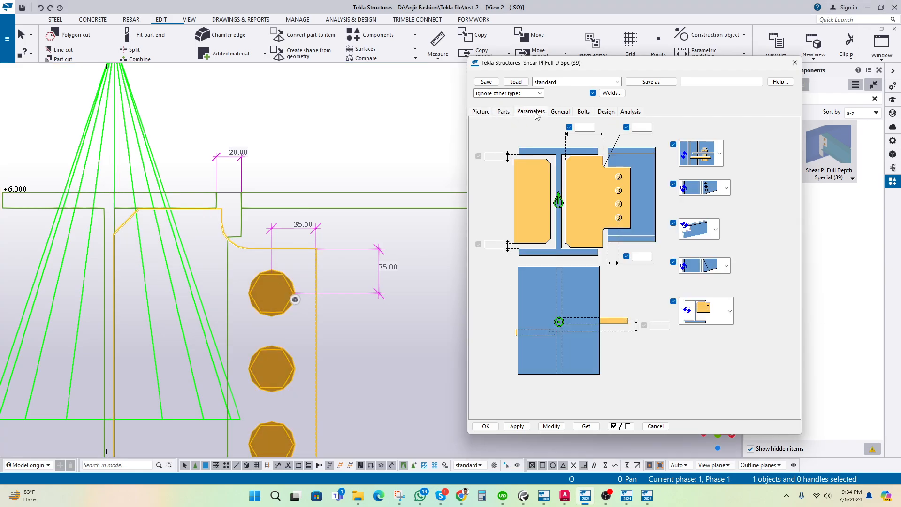
pyautogui.click(562, 114)
pyautogui.click(503, 113)
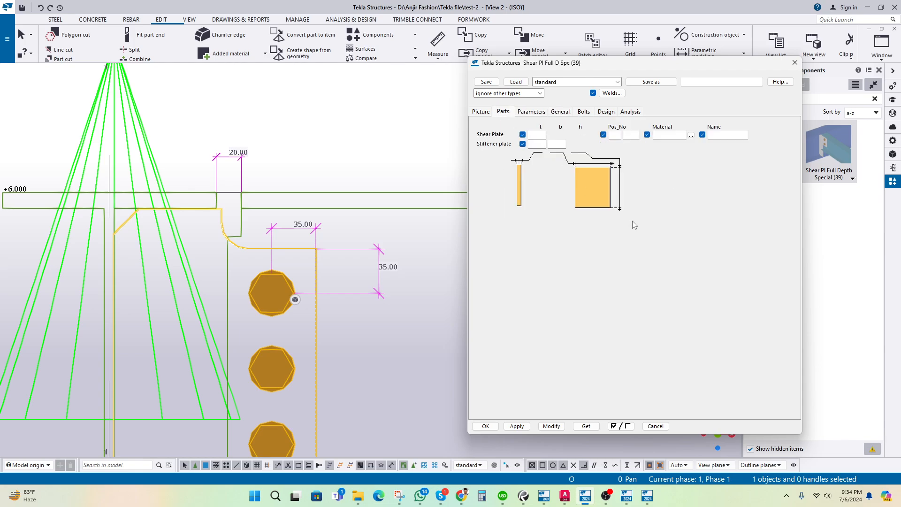
pyautogui.click(481, 112)
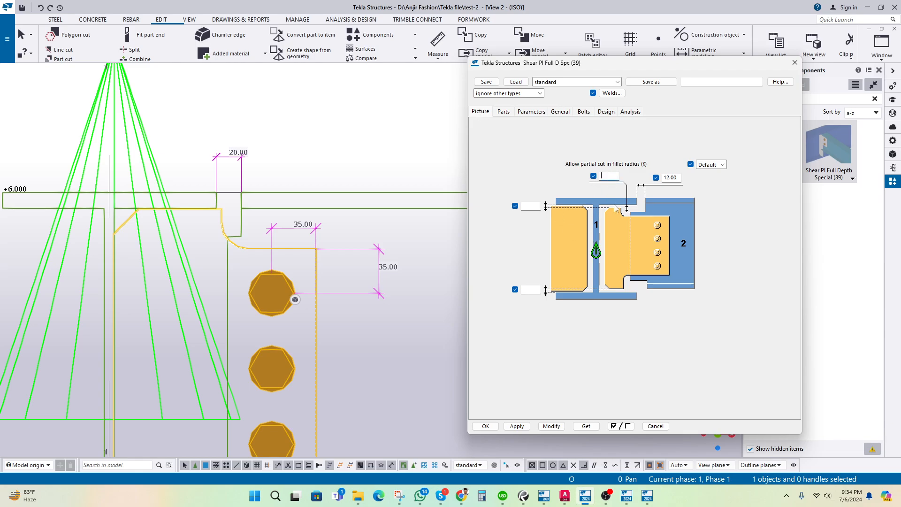
# Step: Try a 25 mm flange clearance on the connection with the fillet radius partial cut at Default, and undo the modification
pyautogui.click(298, 161)
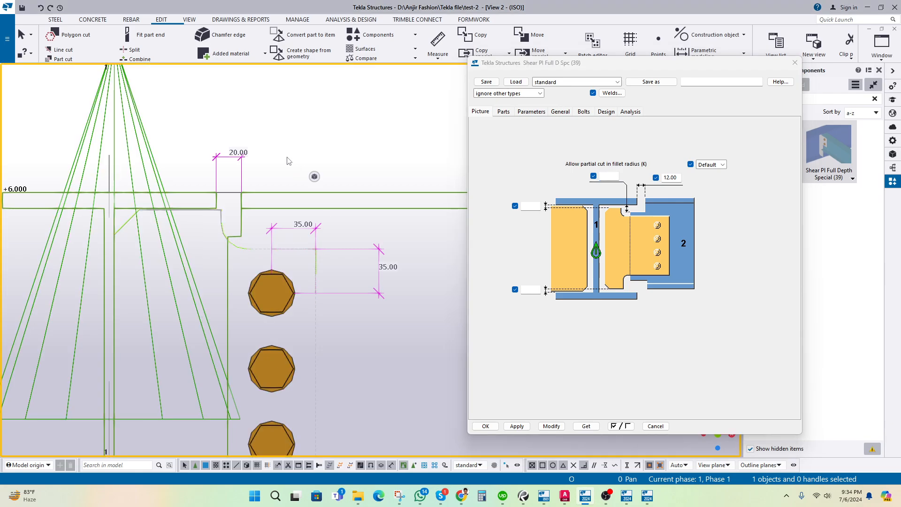
pyautogui.scroll(5, 220, 202)
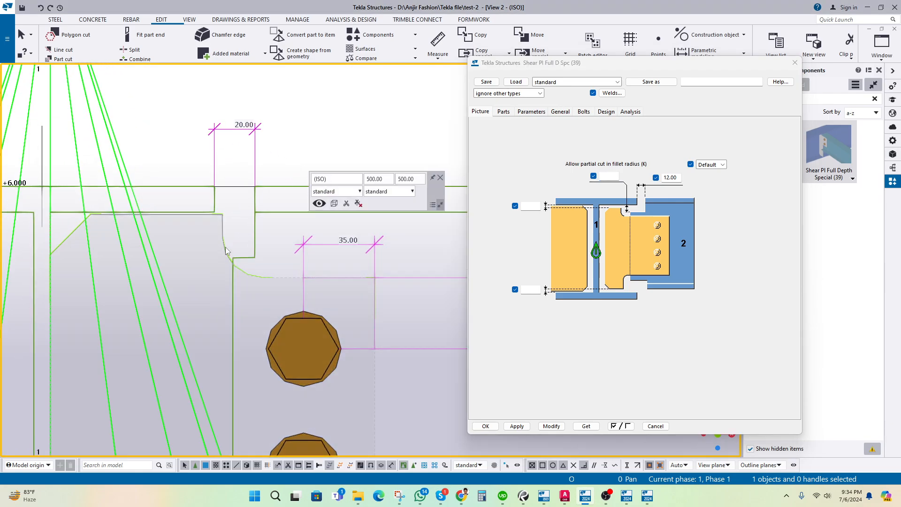
pyautogui.doubleClick(226, 251)
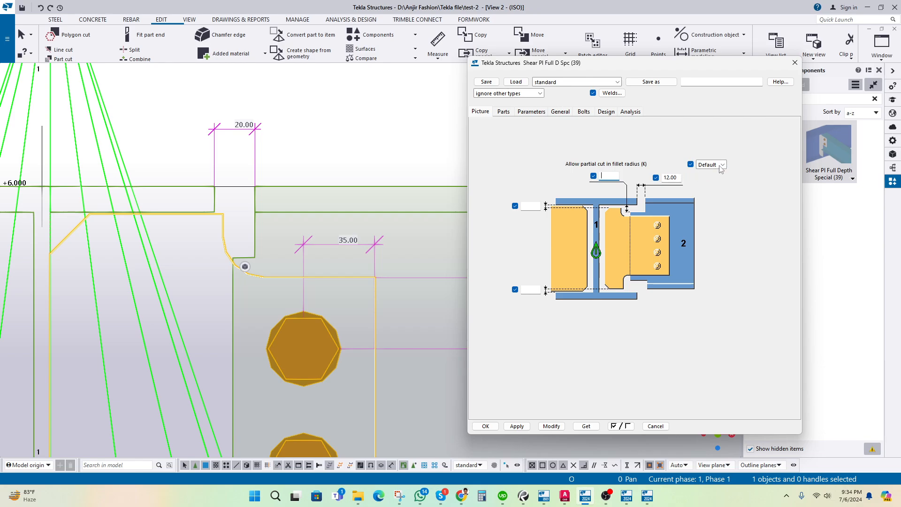
pyautogui.click(723, 166)
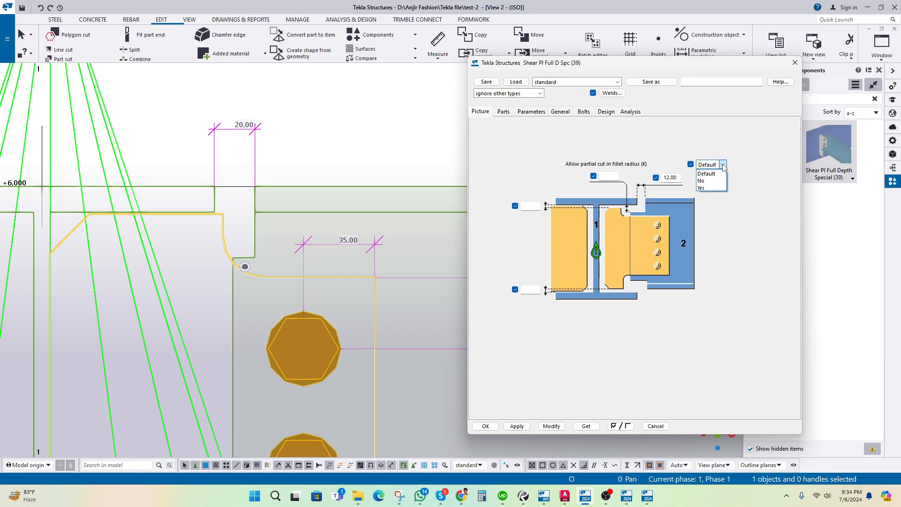
pyautogui.click(713, 174)
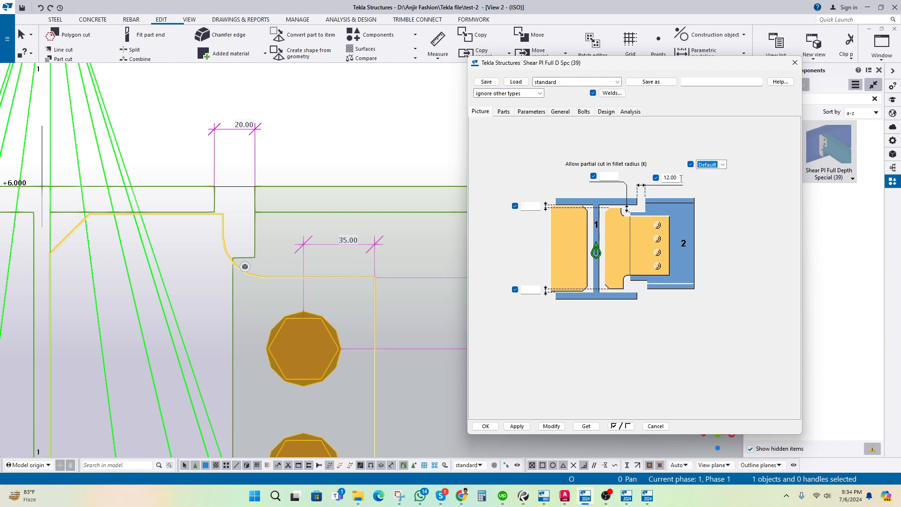
pyautogui.press('Tab')
pyautogui.write('25')
pyautogui.click(551, 425)
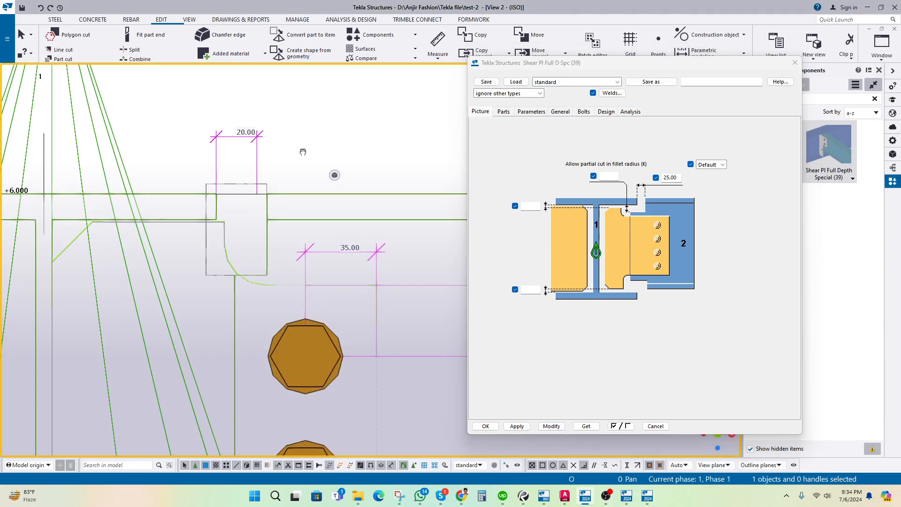
pyautogui.scroll(3, 302, 151)
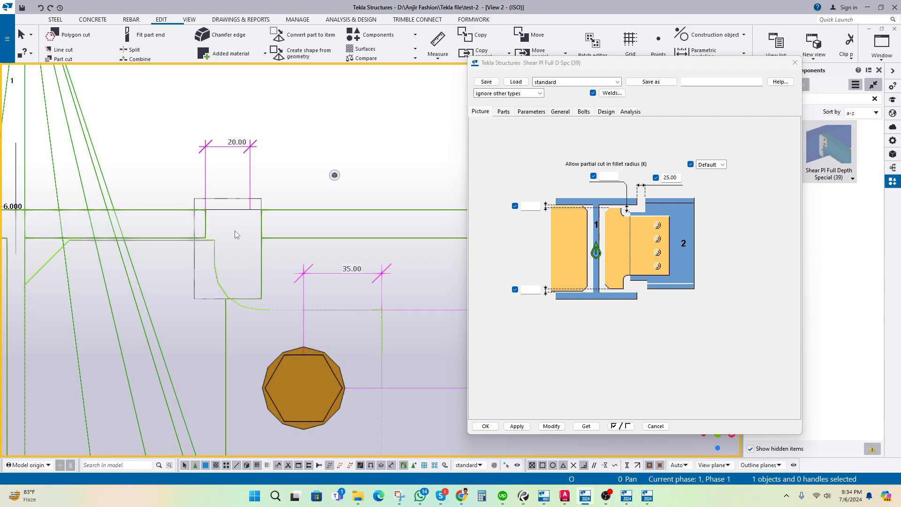
pyautogui.hotkey('ctrl', 'z')
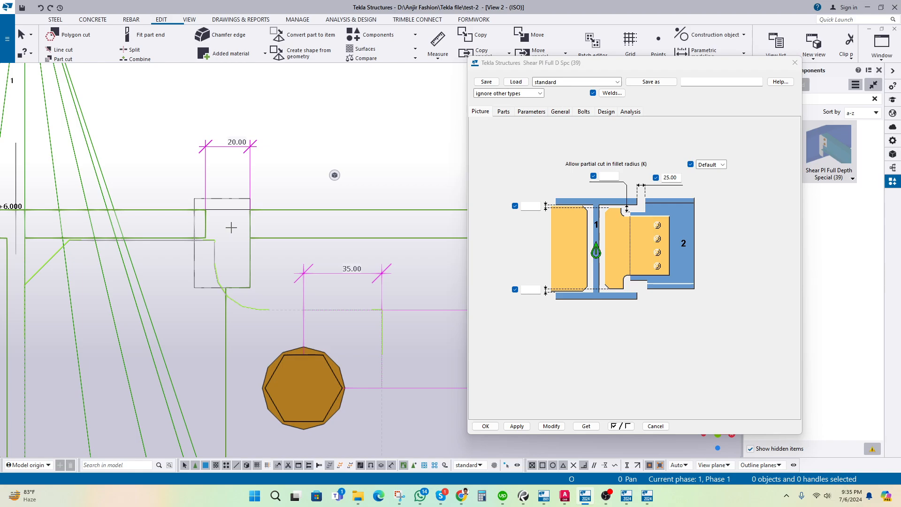
pyautogui.press('Escape')
# Step: Close the shear plate connection's properties dialog
pyautogui.click(794, 62)
pyautogui.scroll(-2, 337, 191)
pyautogui.scroll(-2, 338, 192)
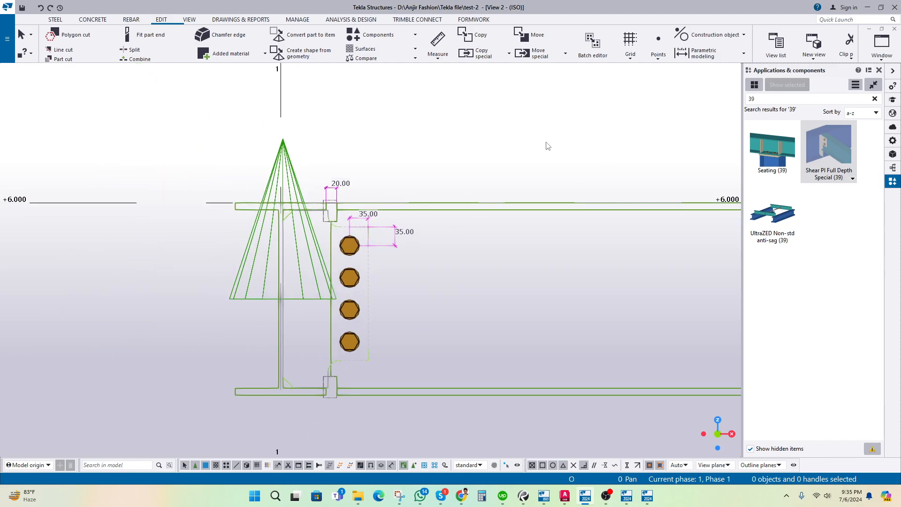
# Step: Tile the open views, enlarge View 1 to full size and turn it to show the whole frame in 3D
pyautogui.click(877, 47)
pyautogui.click(862, 87)
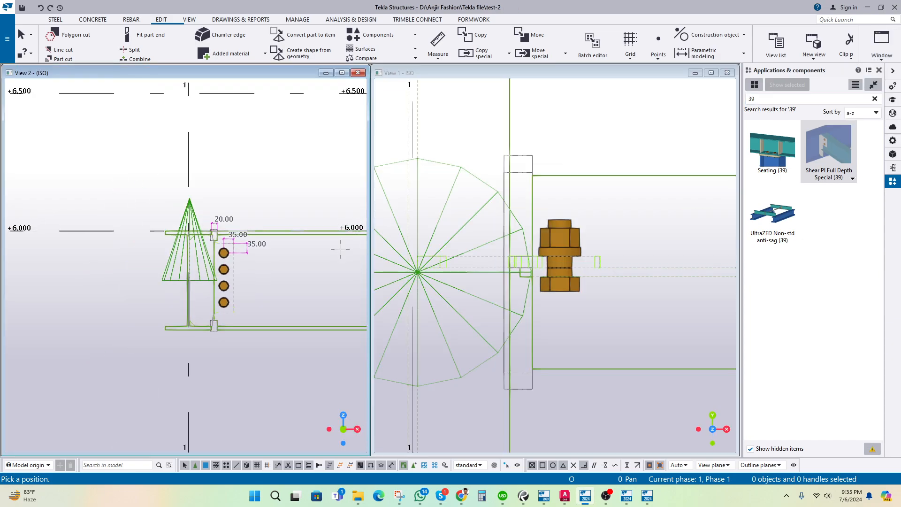
pyautogui.scroll(-6, 519, 236)
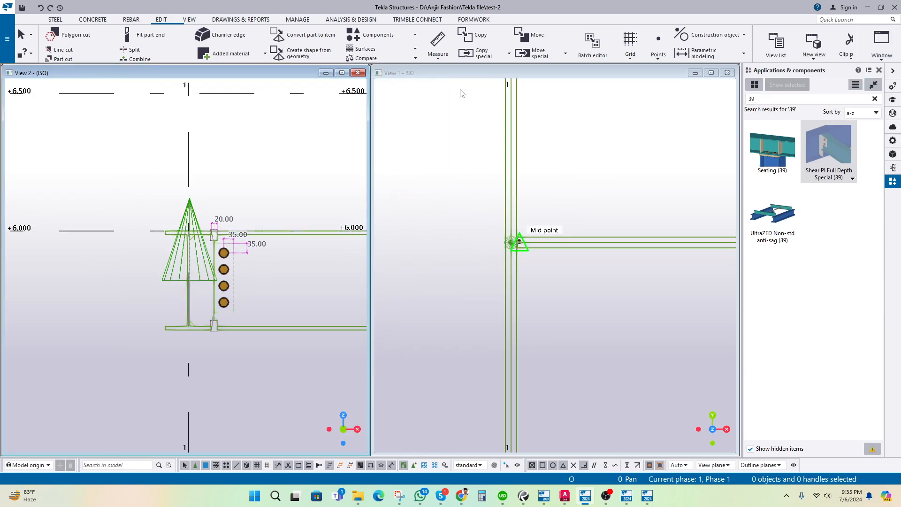
pyautogui.doubleClick(429, 73)
pyautogui.scroll(-8, 368, 244)
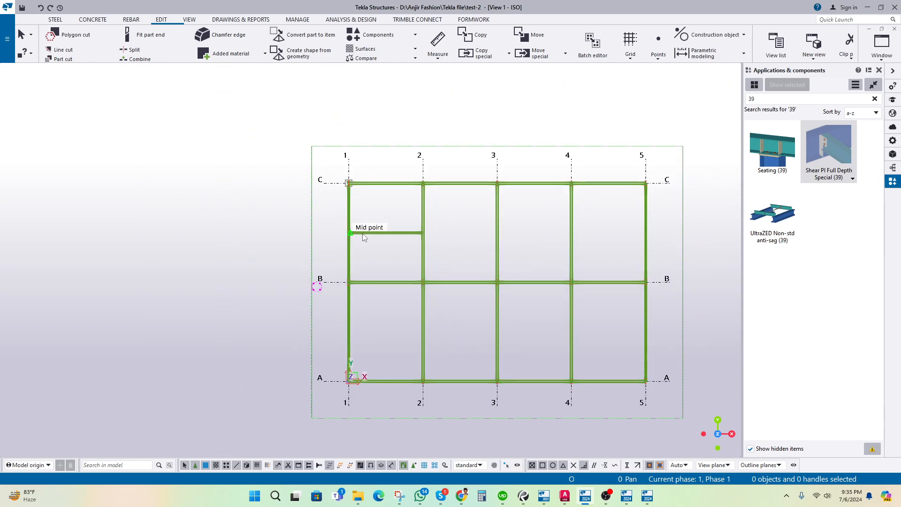
pyautogui.keyDown('ctrl'); pyautogui.moveTo(366, 306); pyautogui.dragTo(412, 253, button='middle'); pyautogui.keyUp('ctrl')
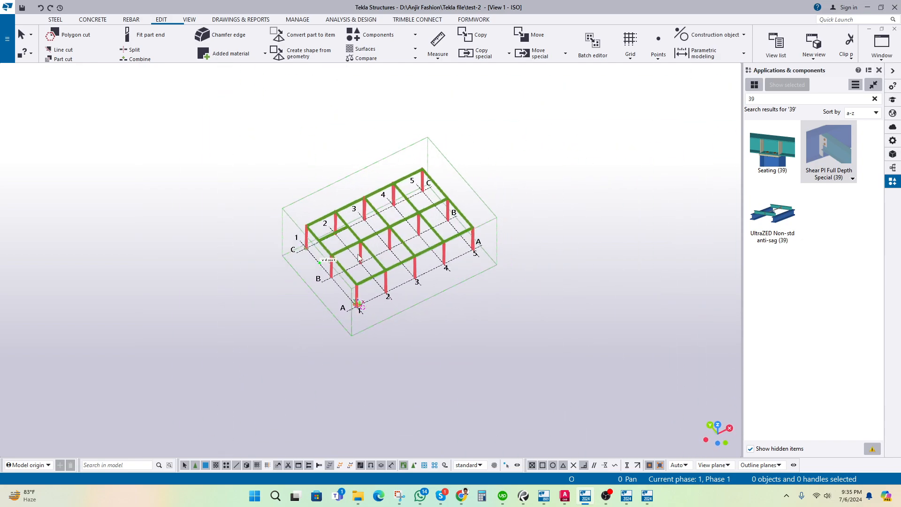
# Step: Display the parts and components in View 1 as rendered solids, framing the bays around grids 1 to 3
pyautogui.scroll(4, 357, 243)
pyautogui.scroll(5, 356, 243)
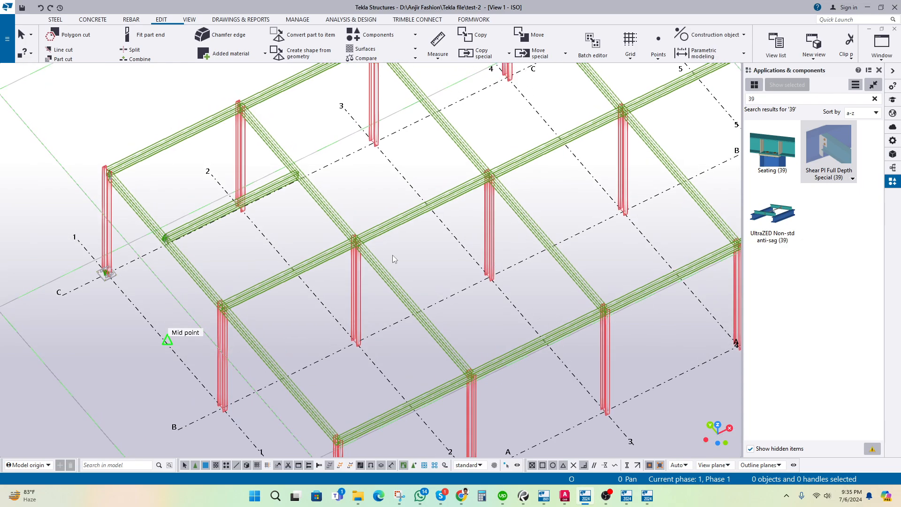
pyautogui.hotkey('shift', '4')
pyautogui.hotkey('ctrl', '4')
pyautogui.moveTo(319, 296); pyautogui.dragTo(348, 259, button='middle')
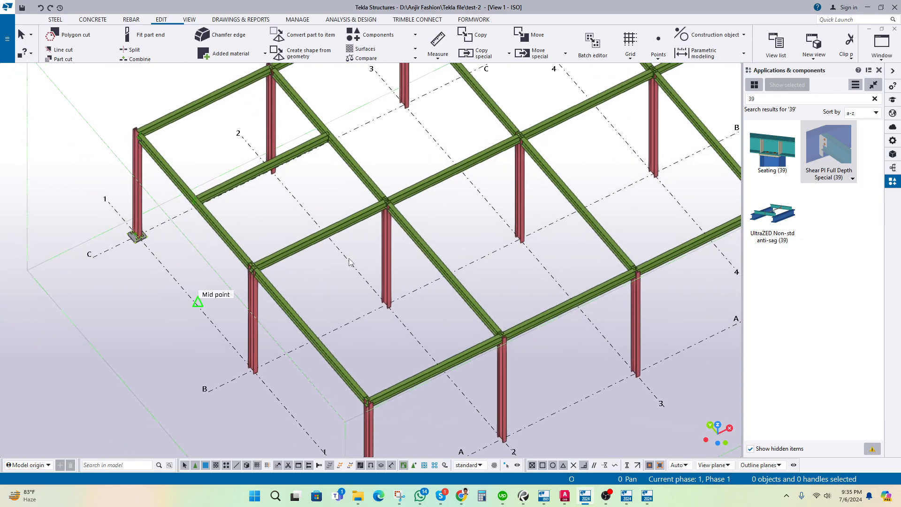
# Step: Search the component catalog for "stair" and start the Stairs (S71) component
pyautogui.moveTo(766, 98); pyautogui.dragTo(657, 104)
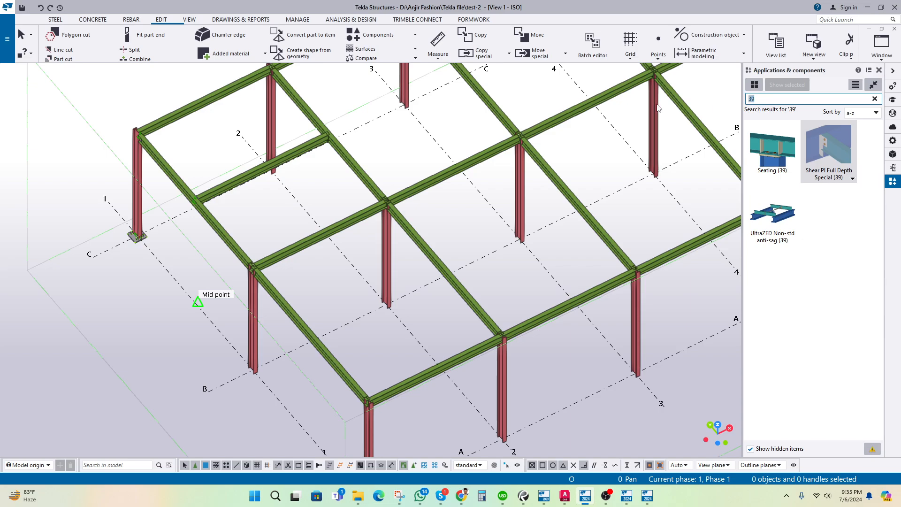
pyautogui.write('stair')
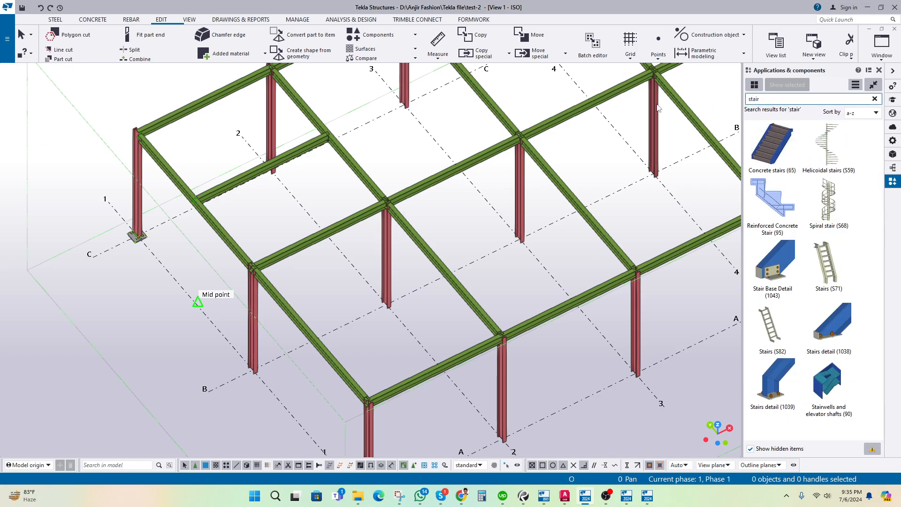
pyautogui.click(830, 264)
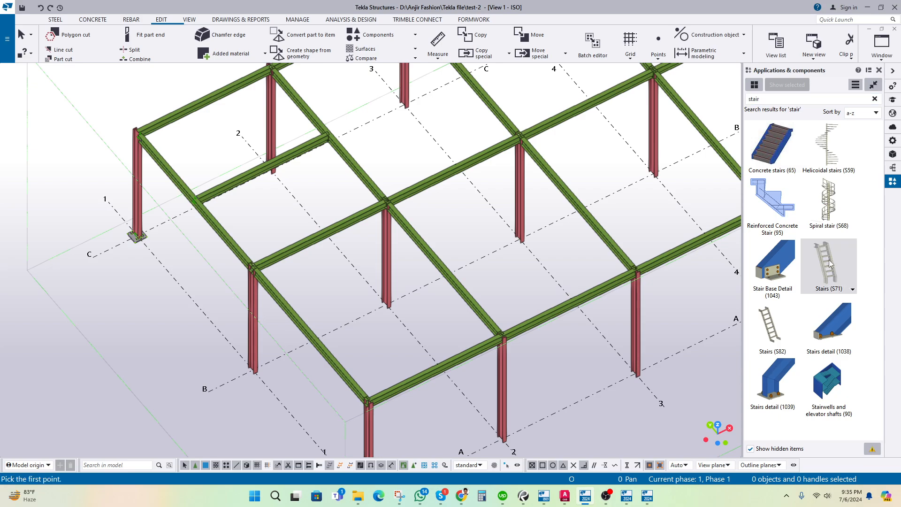
# Step: Try placing Stairs (S71) from the ground-level midpoint of grid line 1 between B and C to the intermediate beam's end at grid 2
pyautogui.moveTo(364, 259); pyautogui.dragTo(501, 290, button='middle')
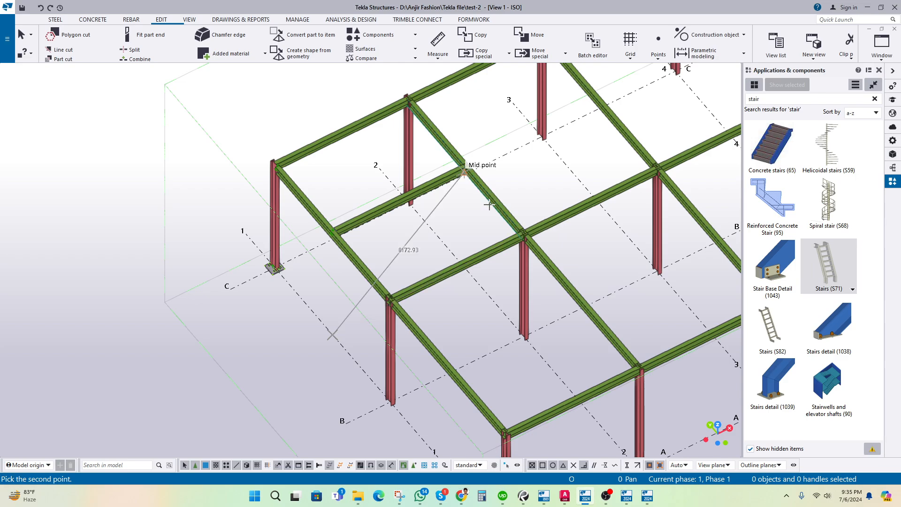
pyautogui.scroll(-1, 403, 241)
pyautogui.moveTo(402, 237); pyautogui.dragTo(425, 236, button='middle')
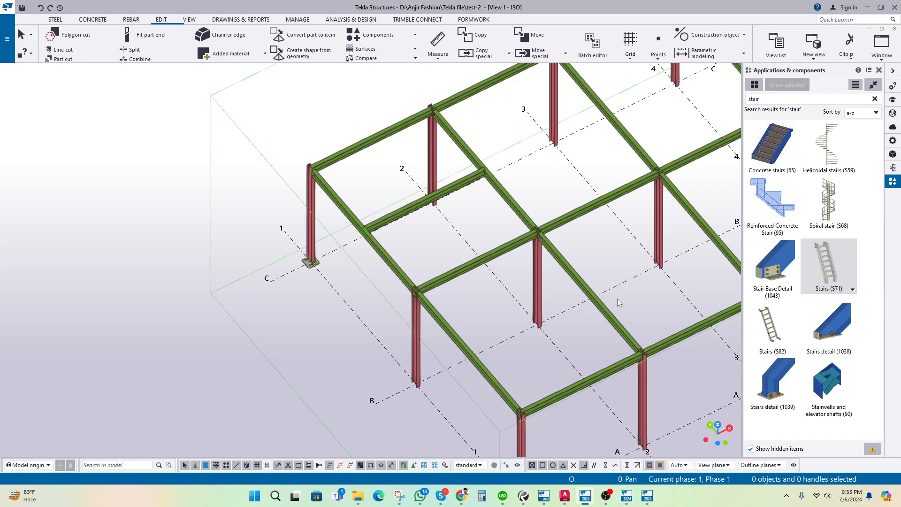
pyautogui.click(827, 271)
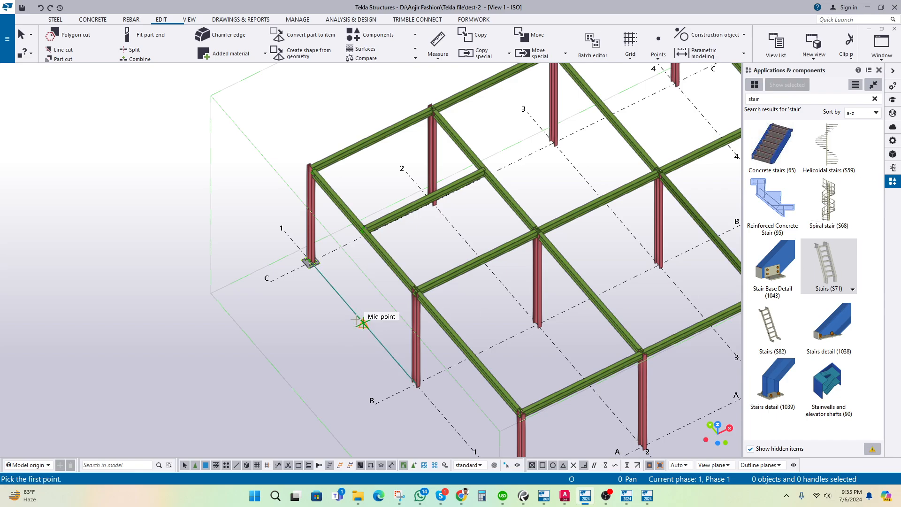
pyautogui.click(363, 322)
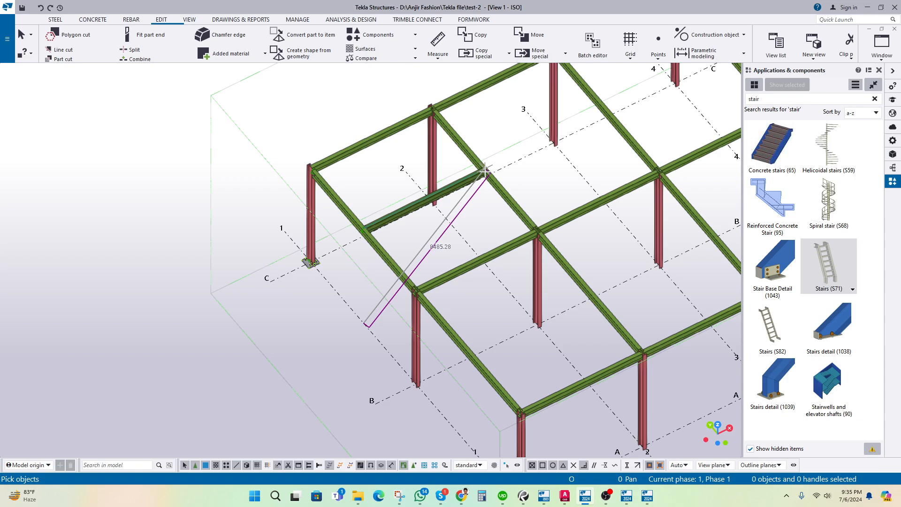
pyautogui.click(484, 172)
pyautogui.scroll(5, 435, 256)
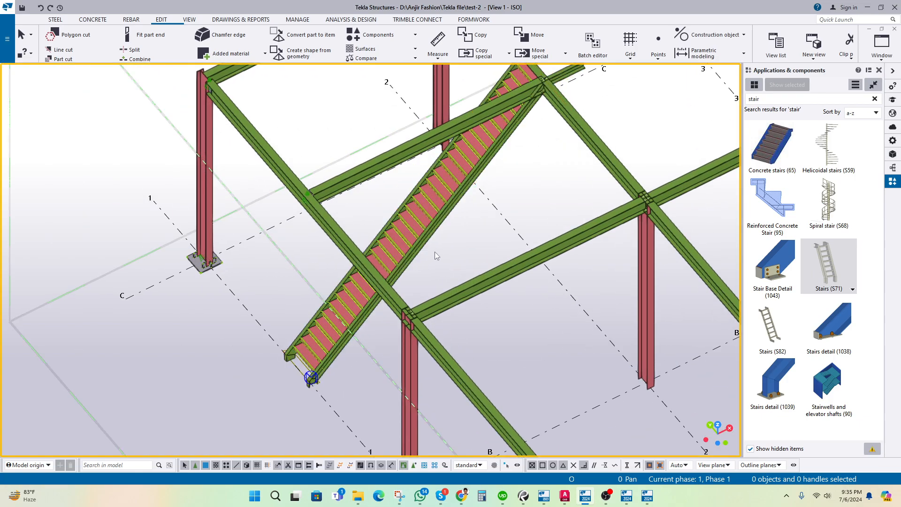
# Step: Inspect the stair running up to the roof-level beam and delete it
pyautogui.keyDown('ctrl'); pyautogui.moveTo(430, 266); pyautogui.dragTo(422, 326, button='middle'); pyautogui.keyUp('ctrl')
pyautogui.scroll(3, 487, 332)
pyautogui.scroll(-5, 464, 306)
pyautogui.press('Delete')
# Step: Copy the grid line 2 beam between B and C straight down 3000 mm to the midpoint of the column at C
pyautogui.moveTo(379, 292); pyautogui.dragTo(353, 231, button='middle')
pyautogui.click(381, 188)
pyautogui.rightClick(221, 92)
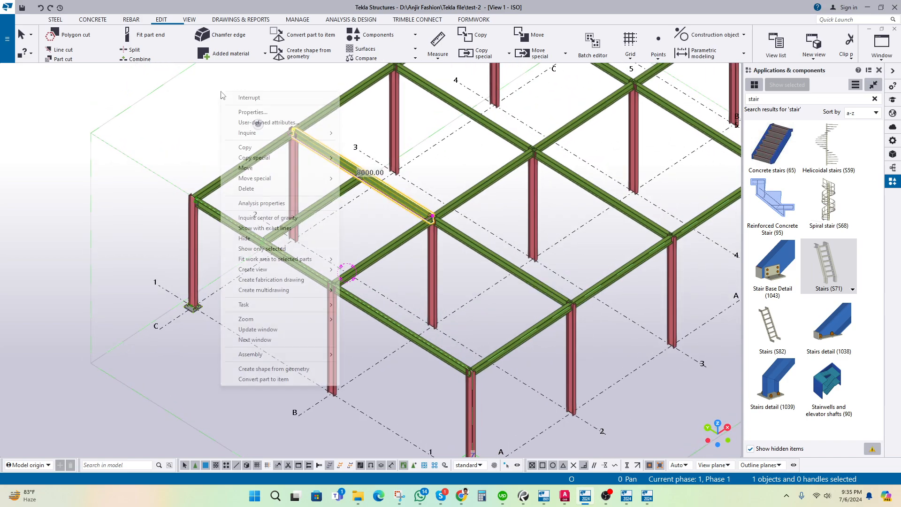
pyautogui.click(251, 148)
pyautogui.scroll(1, 290, 153)
pyautogui.scroll(5, 292, 153)
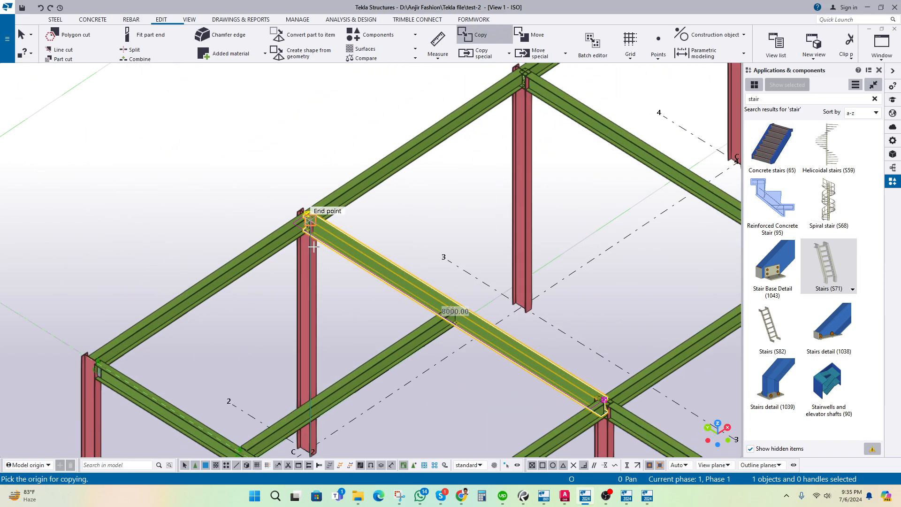
pyautogui.click(304, 202)
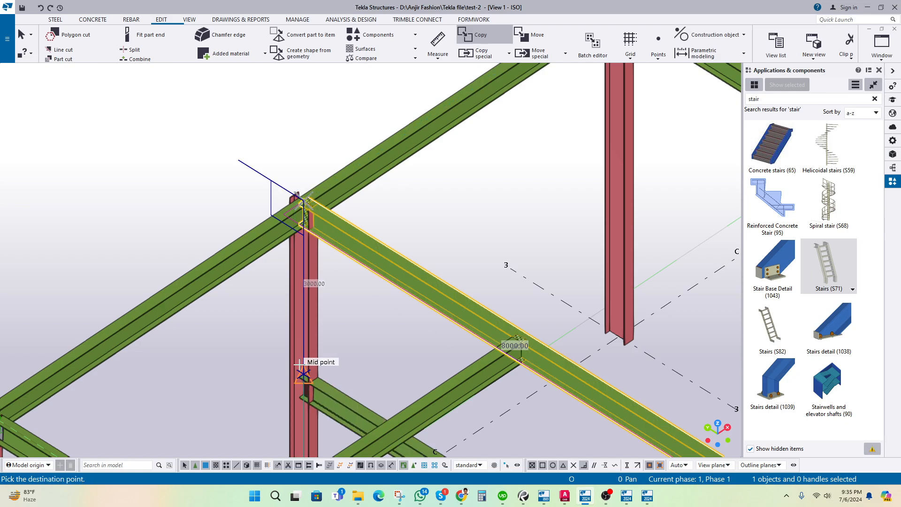
pyautogui.click(299, 363)
pyautogui.scroll(-5, 381, 254)
pyautogui.press('Escape')
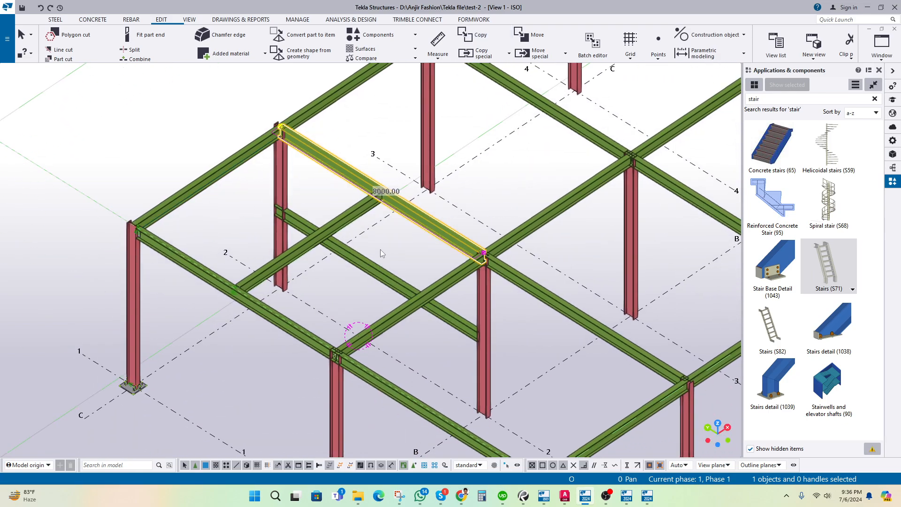
pyautogui.click(380, 249)
# Step: Place Stairs (S71) from the ground-level midpoint of grid line 1 between B and C to the midpoint of the lowered grid 2 beam
pyautogui.click(832, 269)
pyautogui.moveTo(336, 352); pyautogui.dragTo(370, 301, button='middle')
pyautogui.click(301, 316)
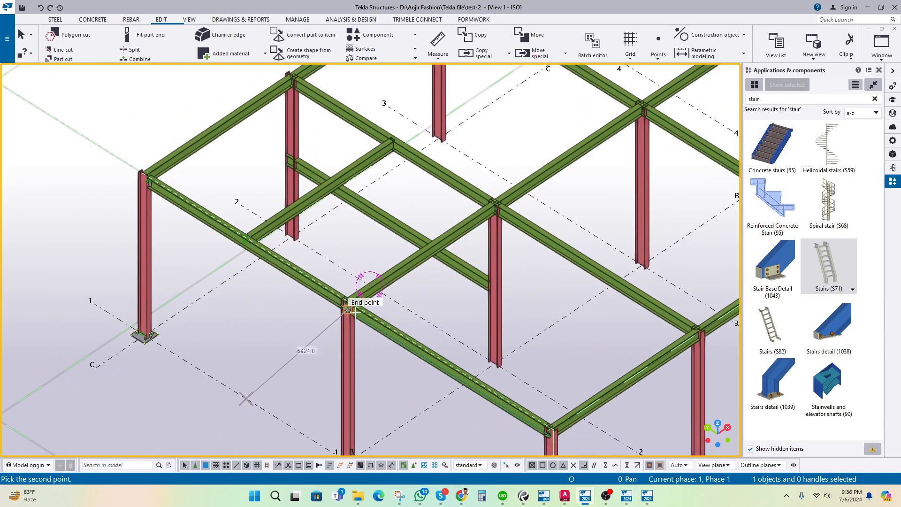
pyautogui.click(396, 219)
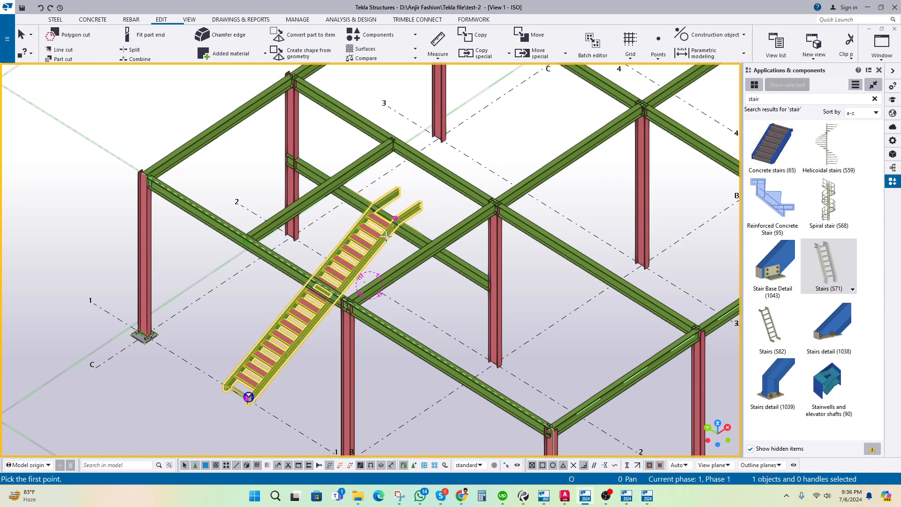
# Step: Examine the placed stair from several angles, including its base and its upper end at the lowered beam
pyautogui.moveTo(280, 301); pyautogui.dragTo(449, 258, button='middle')
pyautogui.scroll(-3, 418, 278)
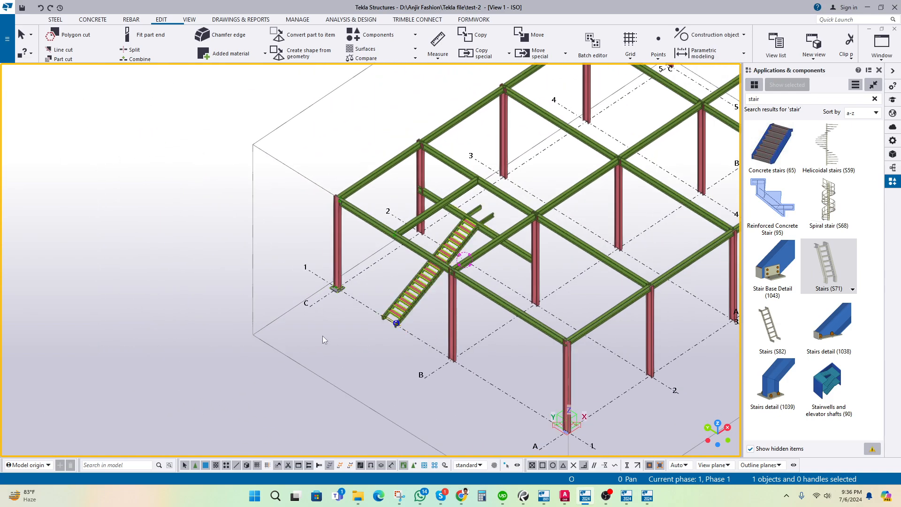
pyautogui.keyDown('ctrl'); pyautogui.moveTo(322, 336); pyautogui.dragTo(488, 297, button='middle'); pyautogui.keyUp('ctrl')
pyautogui.scroll(3, 298, 292)
pyautogui.scroll(6, 298, 292)
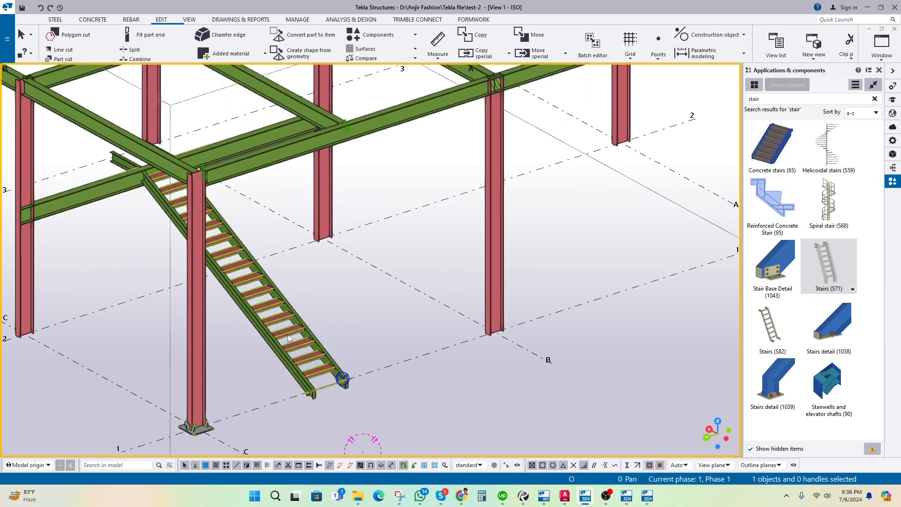
pyautogui.scroll(-6, 395, 297)
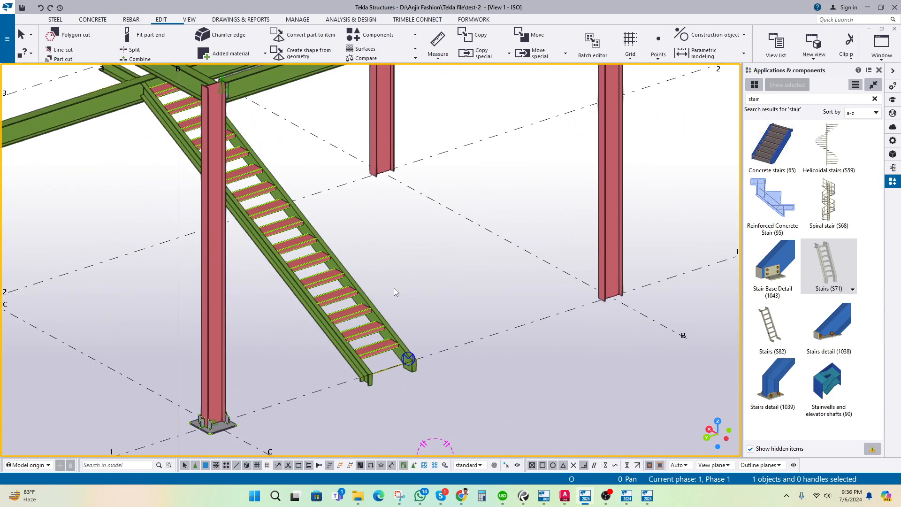
pyautogui.keyDown('ctrl'); pyautogui.moveTo(397, 364); pyautogui.dragTo(450, 321, button='middle'); pyautogui.keyUp('ctrl')
pyautogui.scroll(2, 418, 307)
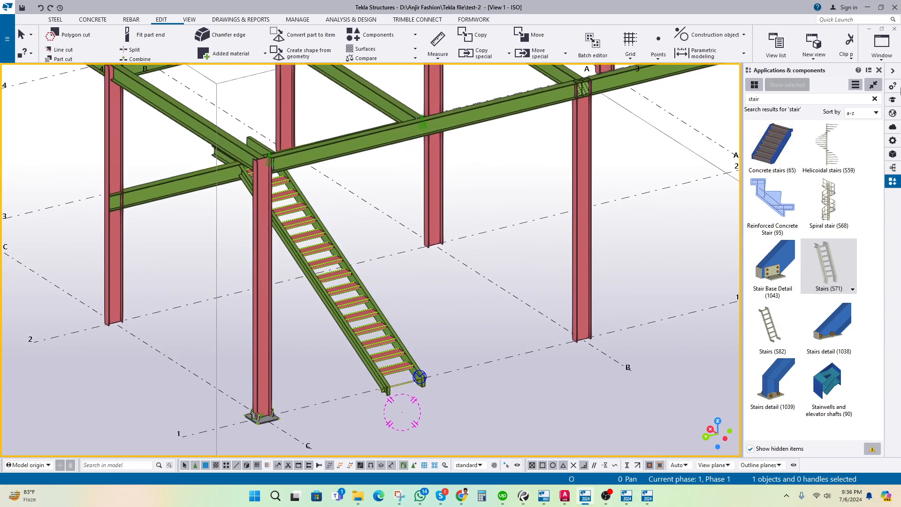
# Step: Search the component catalog for "hand" to find handrail components
pyautogui.doubleClick(748, 99)
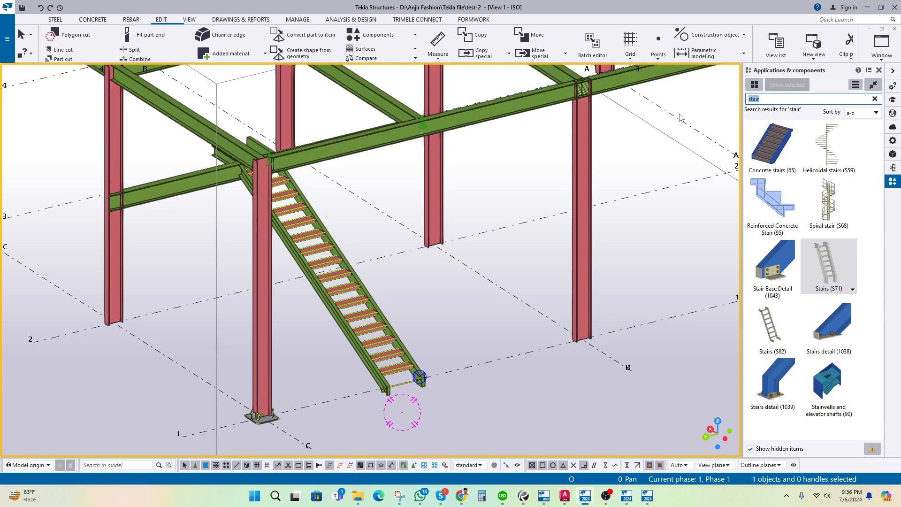
pyautogui.press('BackSpace')
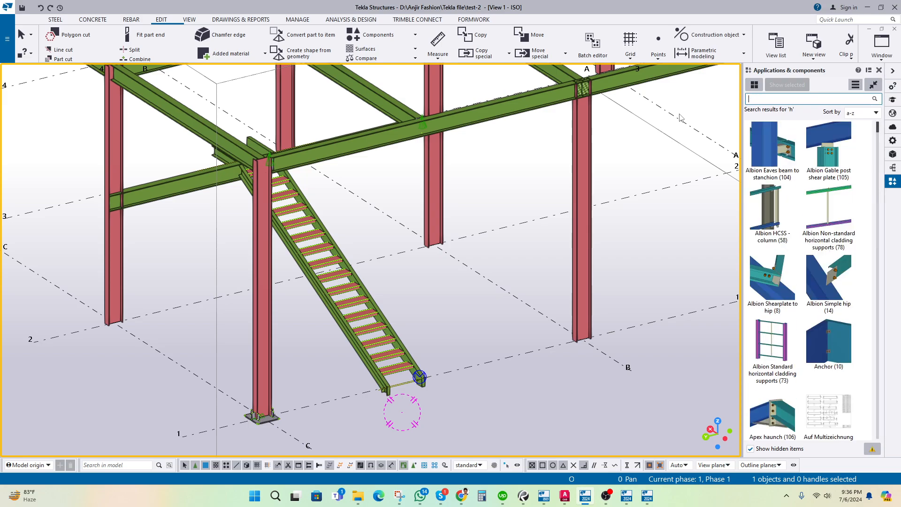
pyautogui.write('hand')
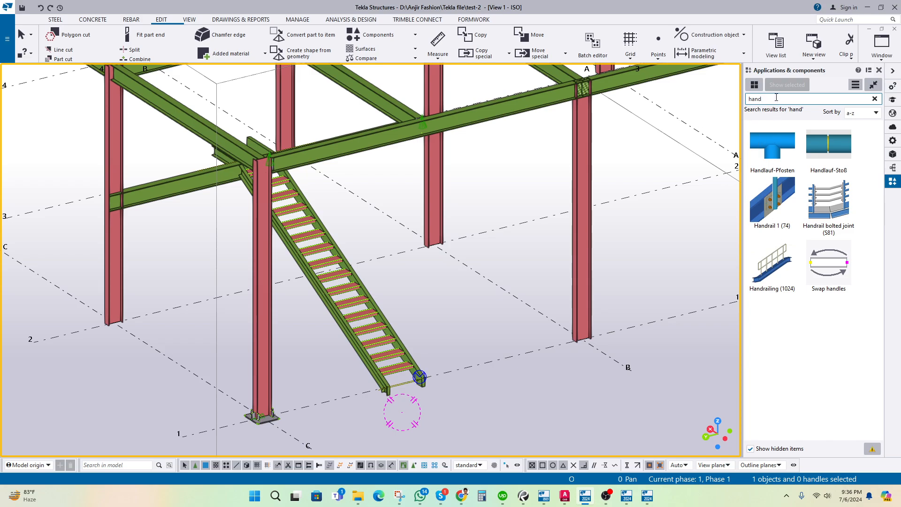
# Step: Search the component catalog for "rail" and look through the list for a suitable stair railing component
pyautogui.write('rail')
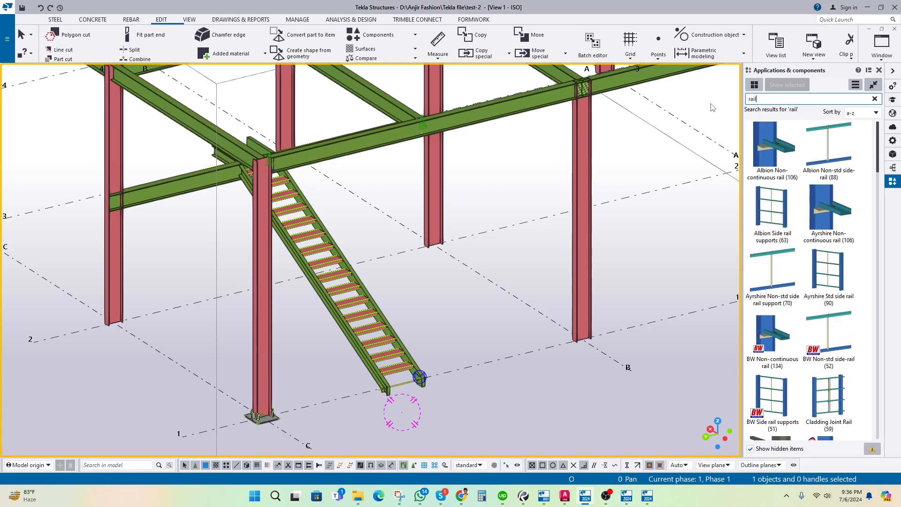
pyautogui.scroll(-2, 808, 259)
pyautogui.scroll(-5, 807, 260)
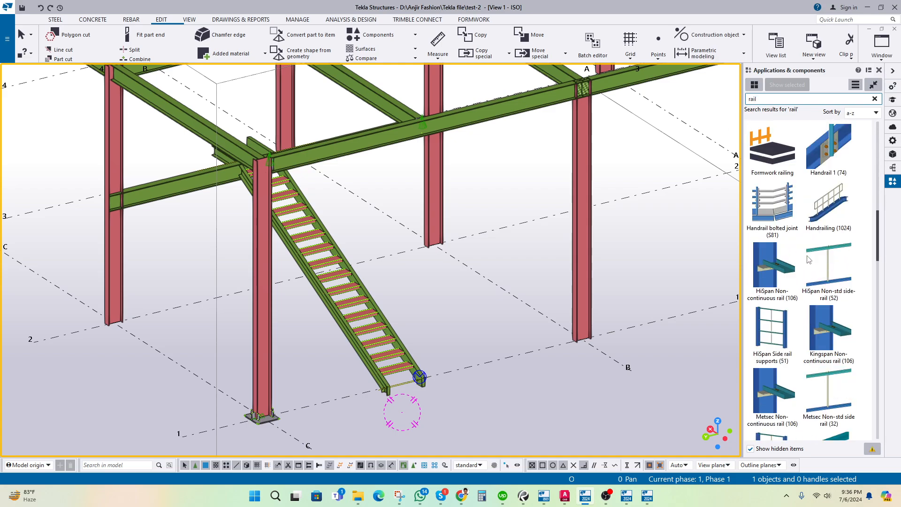
pyautogui.scroll(-3, 807, 260)
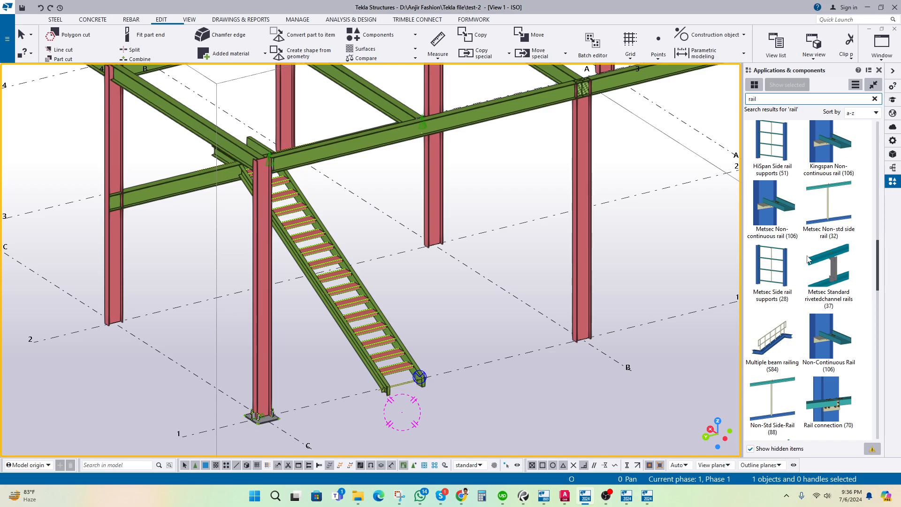
pyautogui.scroll(-5, 807, 260)
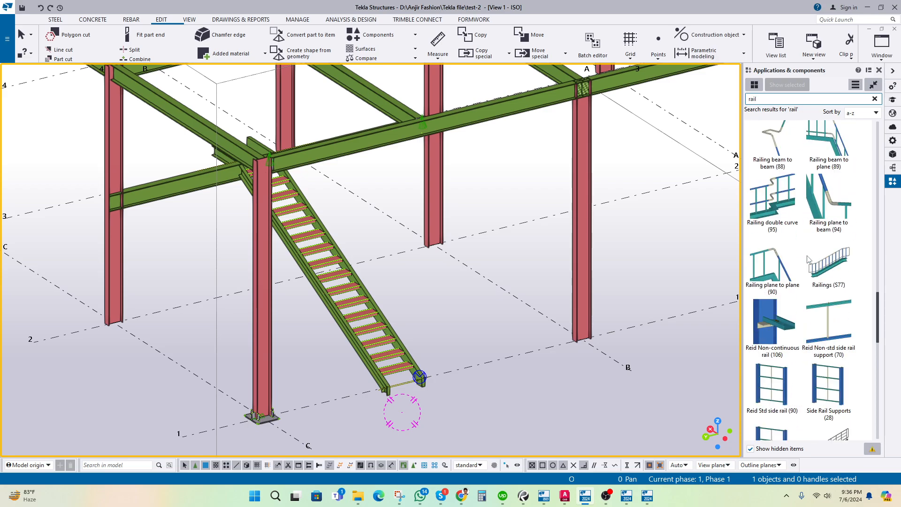
pyautogui.scroll(-8, 808, 260)
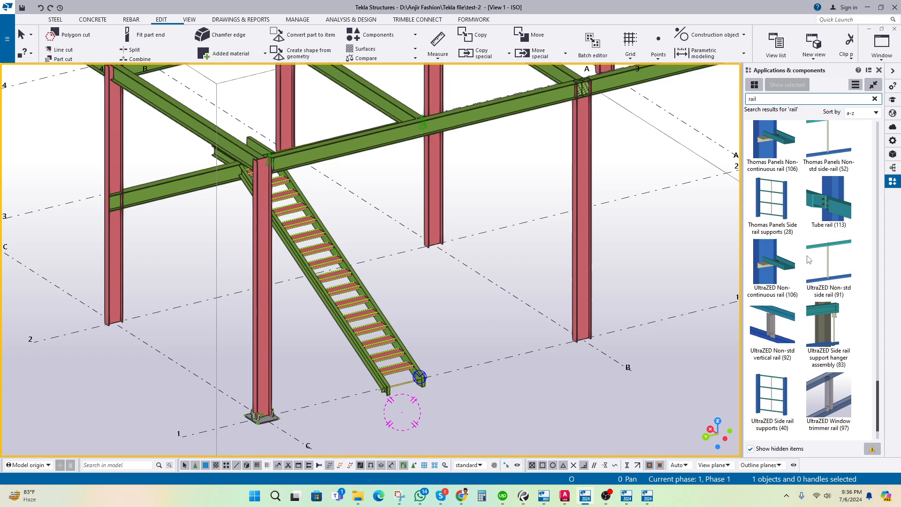
pyautogui.scroll(-1, 808, 259)
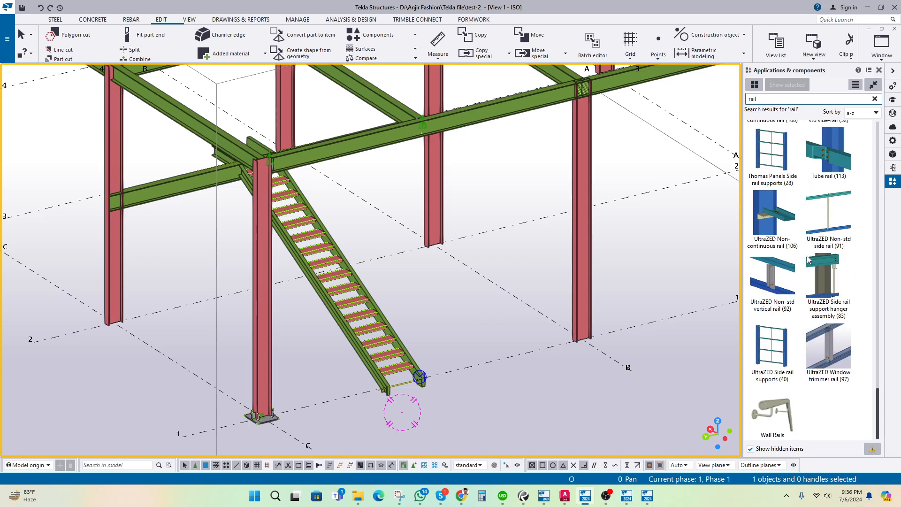
pyautogui.scroll(3, 807, 260)
pyautogui.scroll(6, 808, 260)
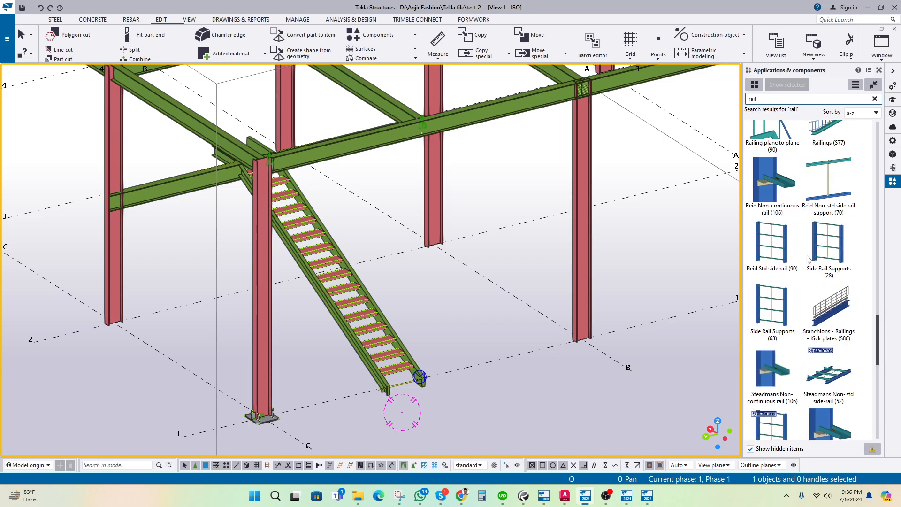
pyautogui.scroll(4, 807, 259)
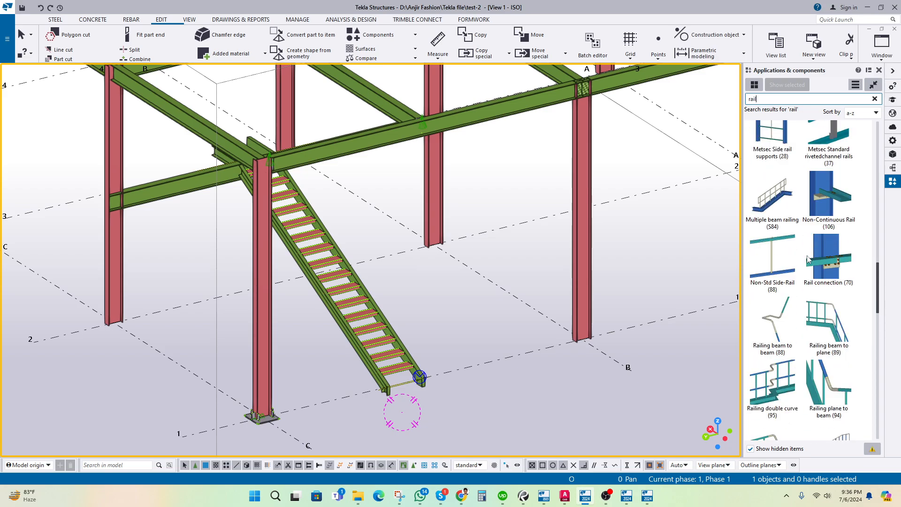
pyautogui.scroll(5, 808, 259)
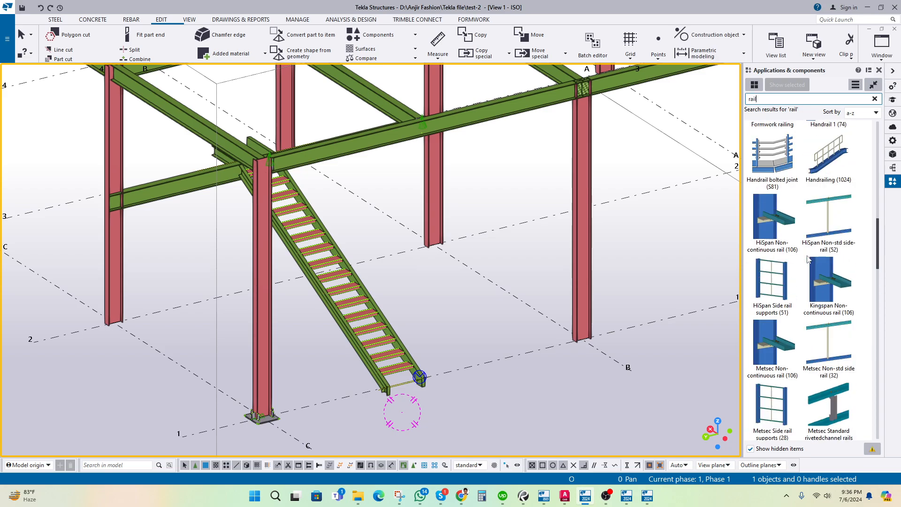
pyautogui.scroll(5, 807, 259)
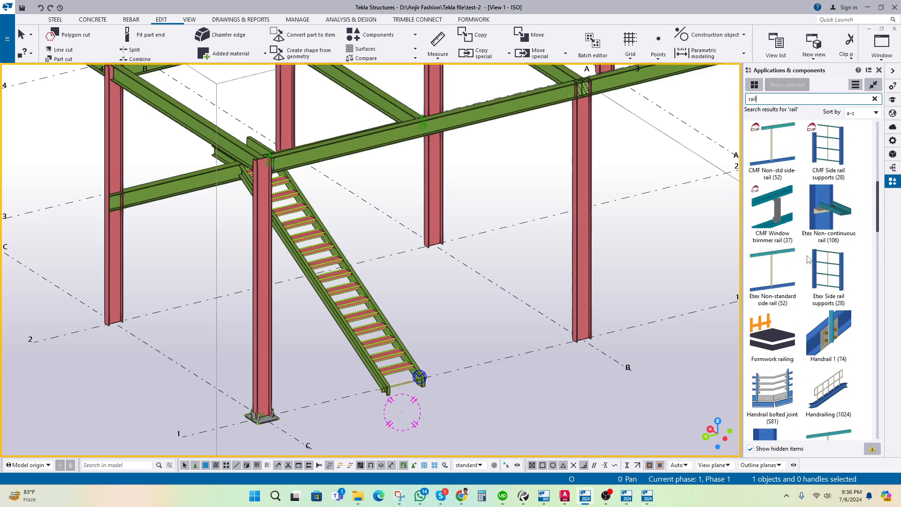
pyautogui.scroll(3, 808, 259)
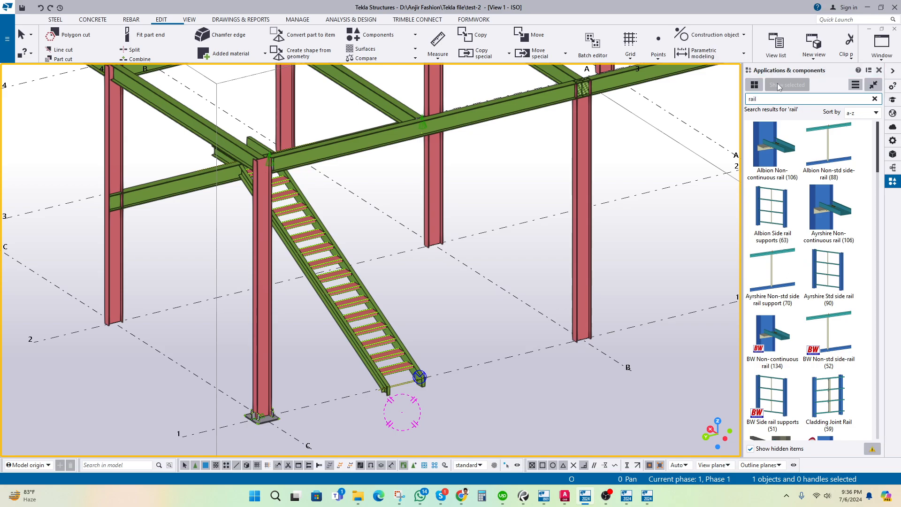
# Step: Search the component catalog in turn for "hand", "post", "stair", "71" and "76" to find a stair handrail component
pyautogui.write('hand')
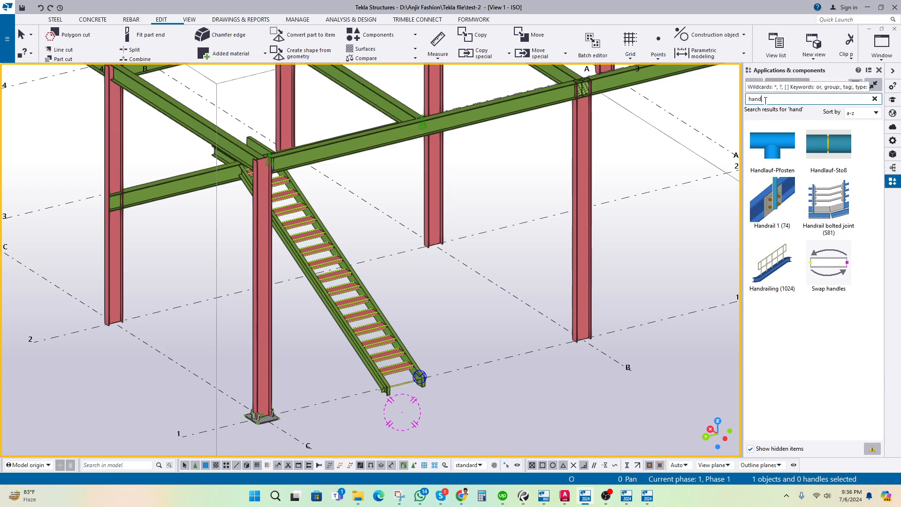
pyautogui.moveTo(765, 98); pyautogui.dragTo(702, 104)
pyautogui.write('post')
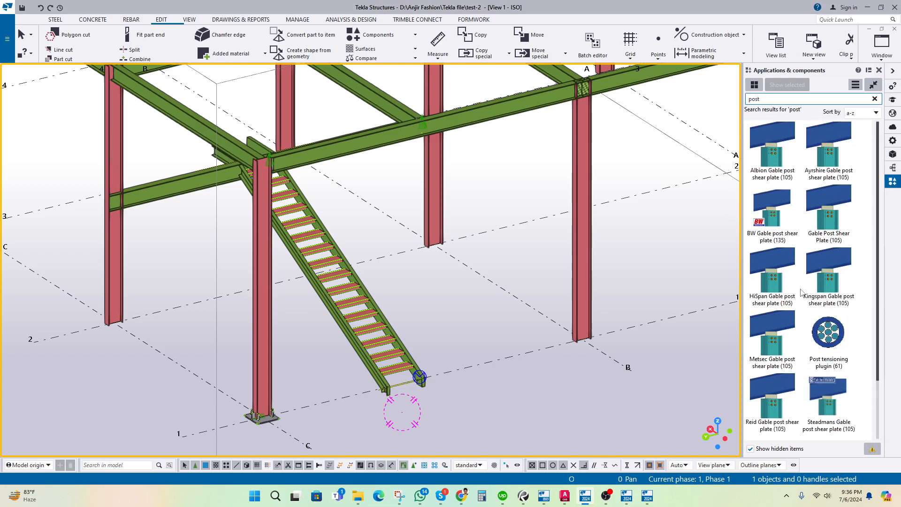
pyautogui.write('stair')
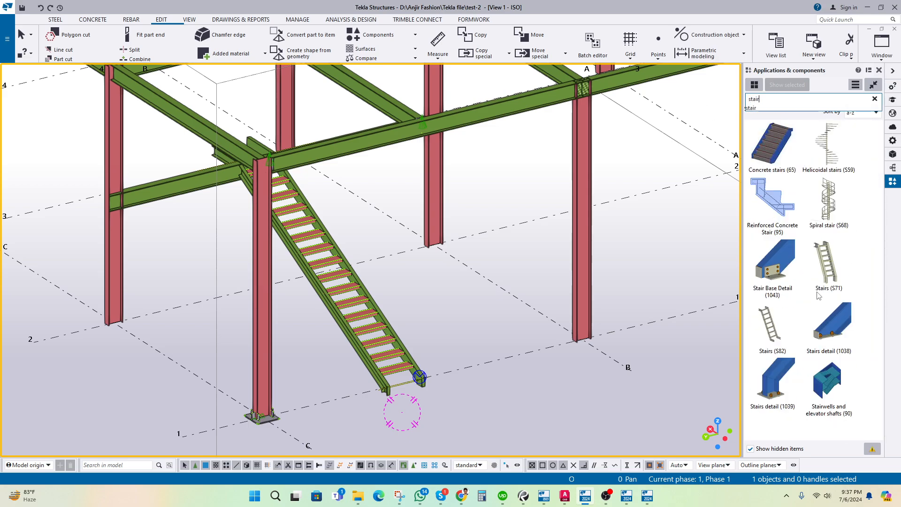
pyautogui.press('Return')
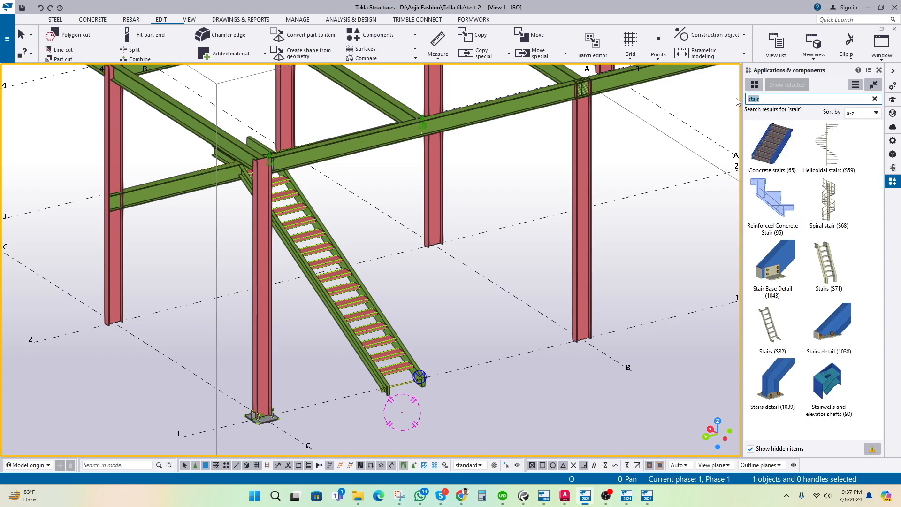
pyautogui.write('71')
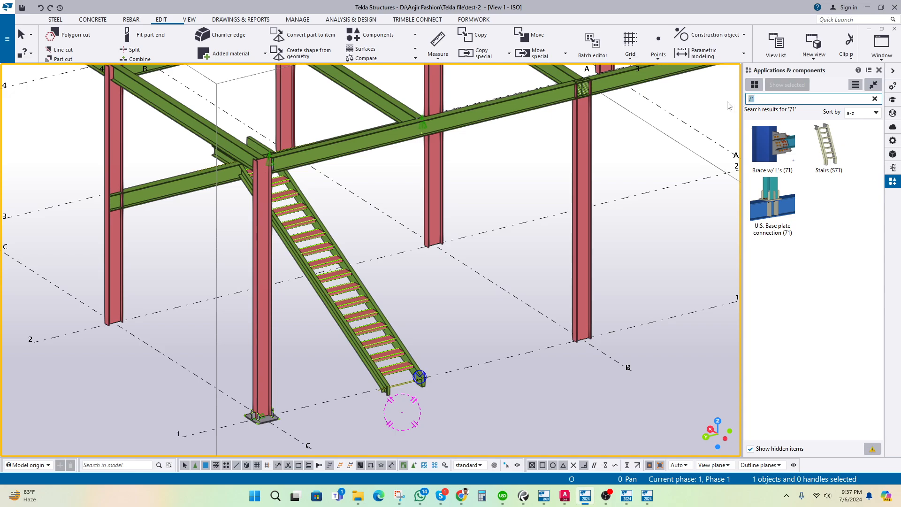
pyautogui.write('76')
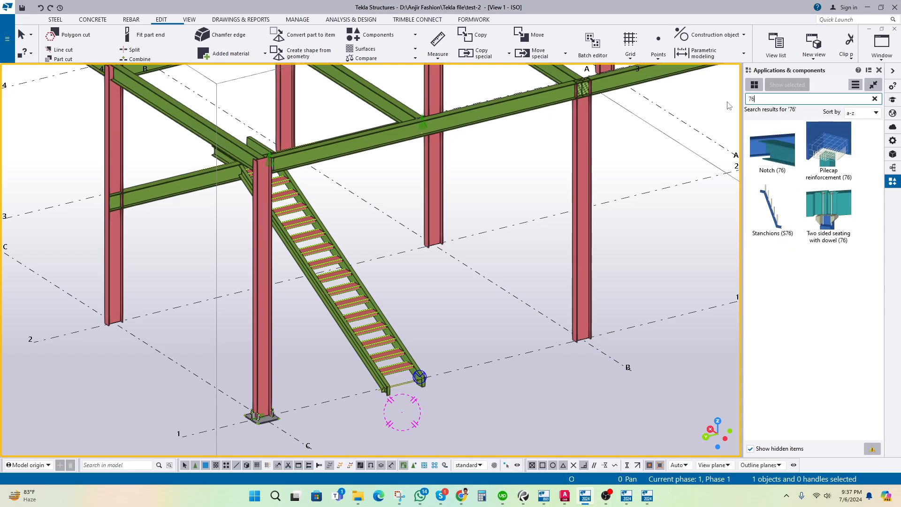
pyautogui.click(772, 225)
pyautogui.scroll(-5, 305, 199)
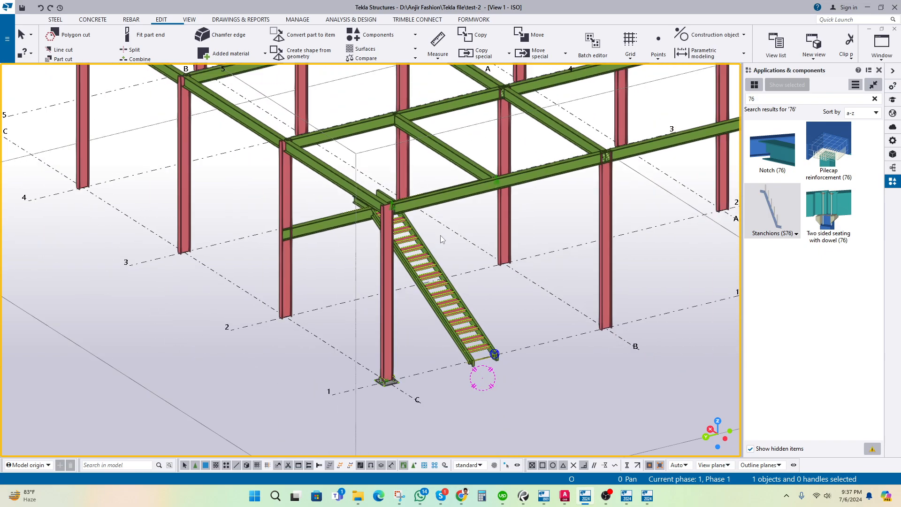
pyautogui.press('Escape')
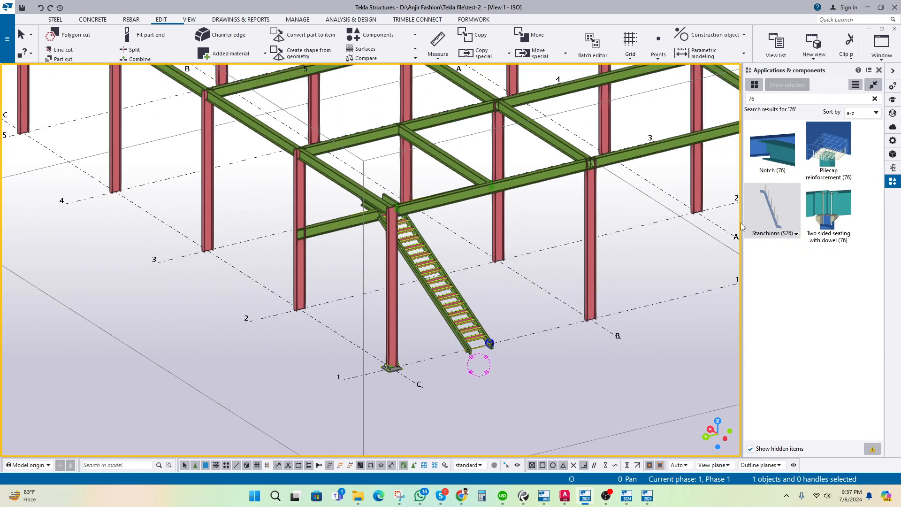
# Step: Search the component catalog by number for "s70", "s16" and "S60" to find the cage ladder
pyautogui.click(763, 99)
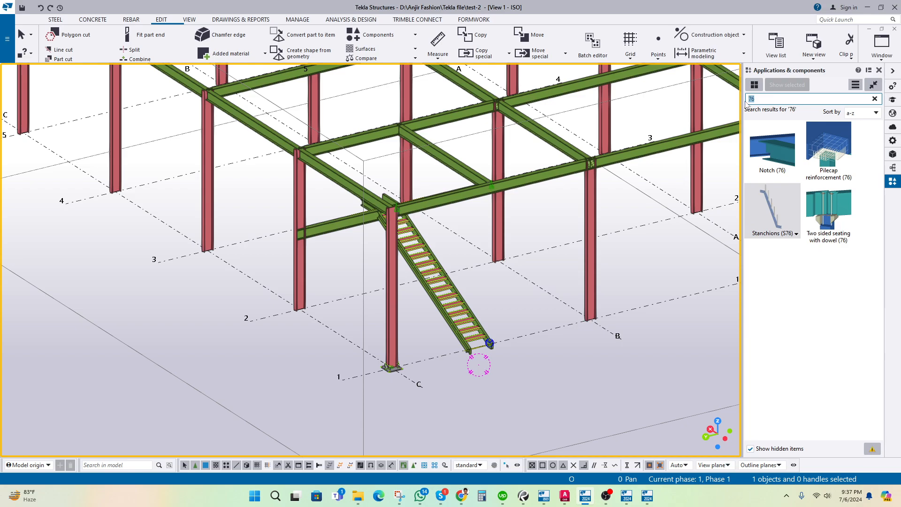
pyautogui.write('s')
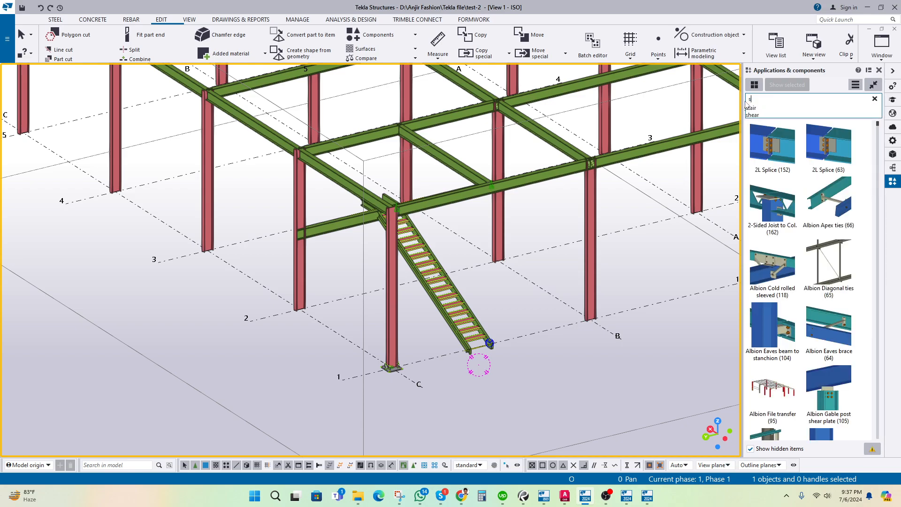
pyautogui.write('70')
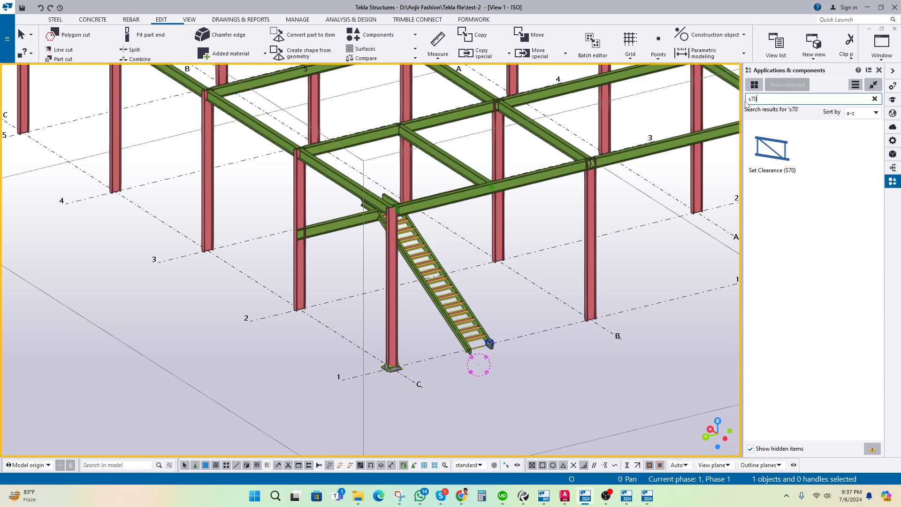
pyautogui.press('BackSpace')
pyautogui.press('BackSpace')
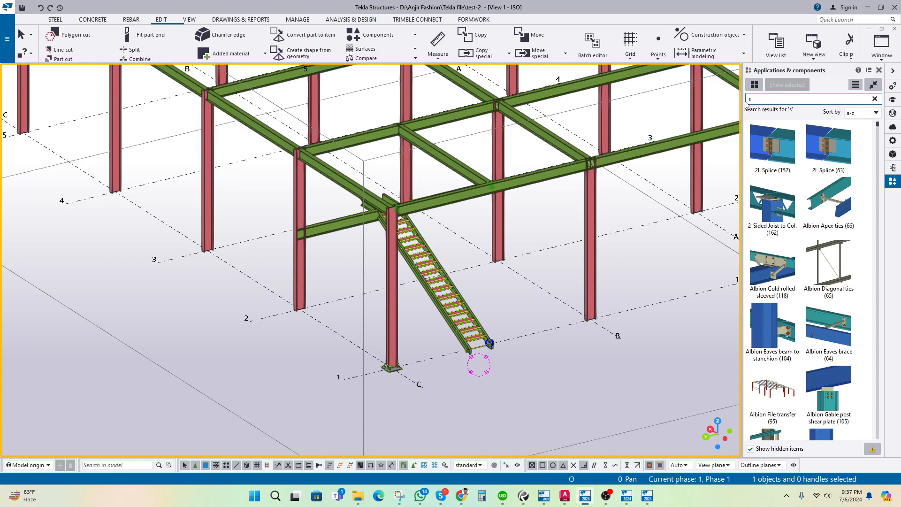
pyautogui.write('16')
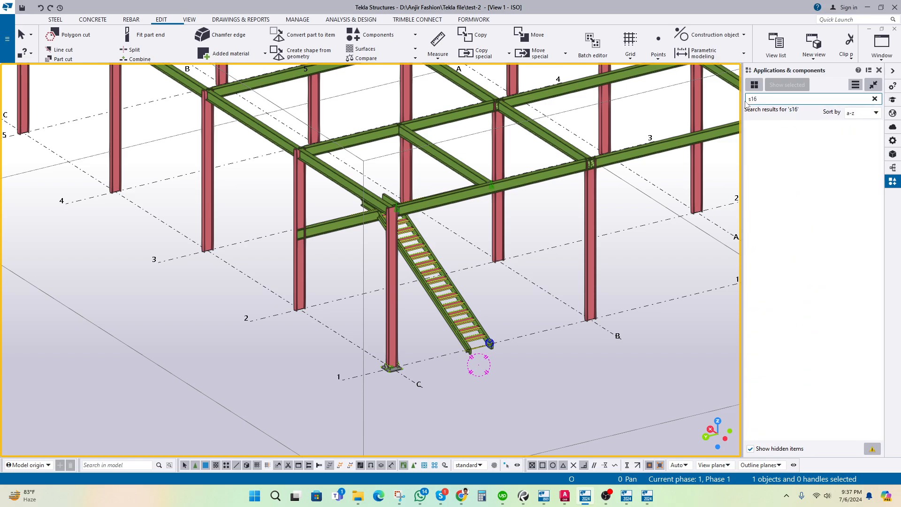
pyautogui.press('BackSpace')
pyautogui.press('BackSpace')
pyautogui.press('BackSpace')
pyautogui.write('S60')
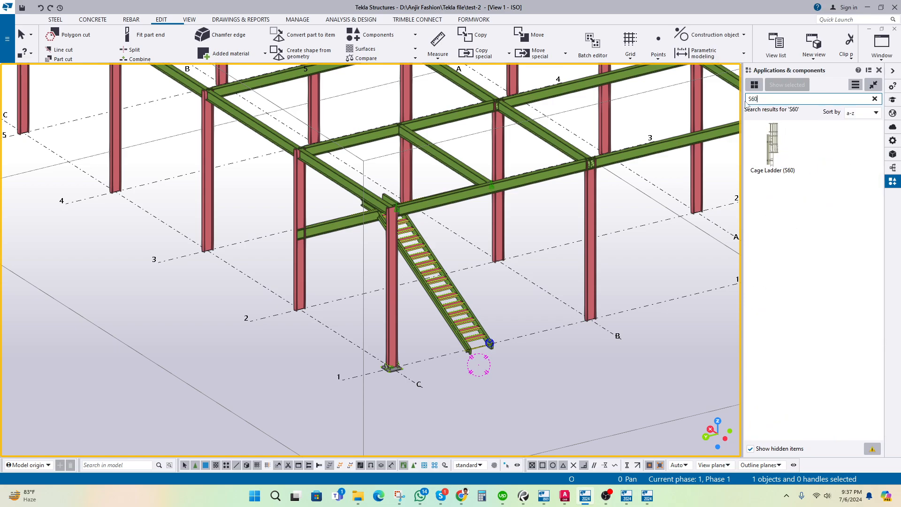
pyautogui.click(770, 148)
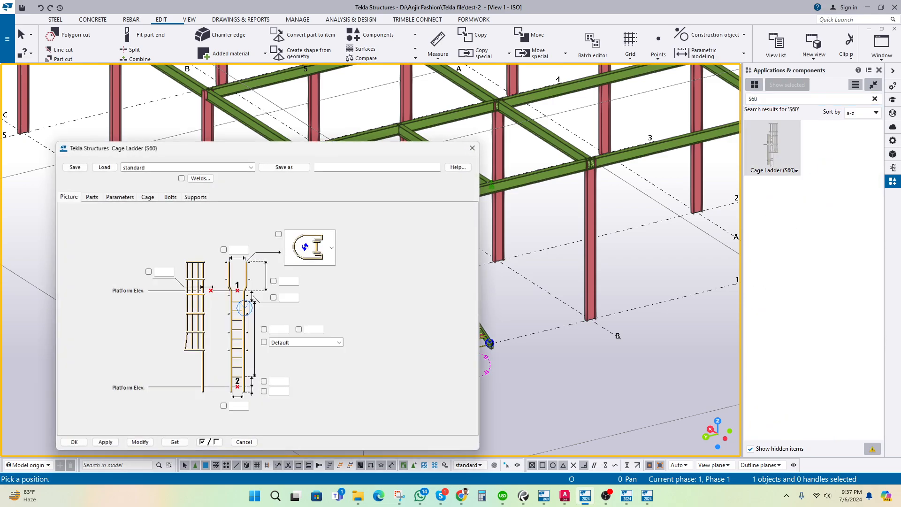
pyautogui.moveTo(237, 154); pyautogui.dragTo(517, 134)
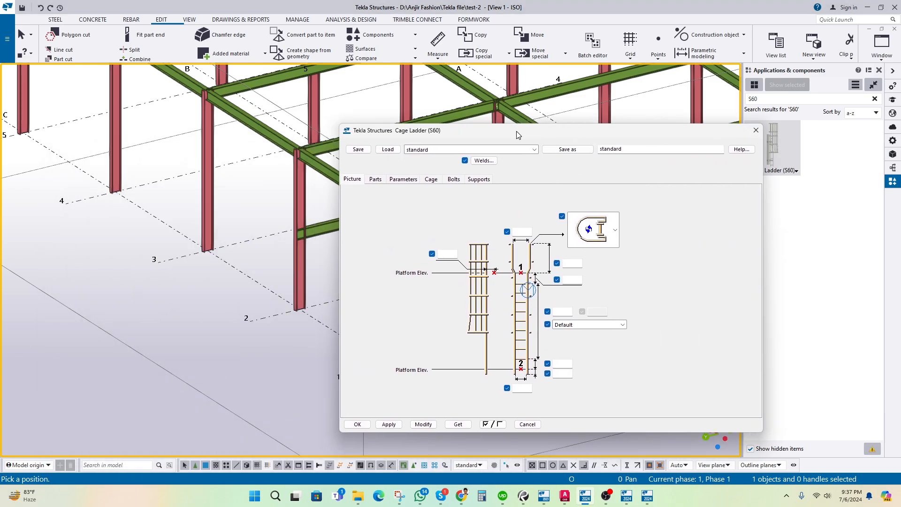
pyautogui.scroll(-8, 310, 295)
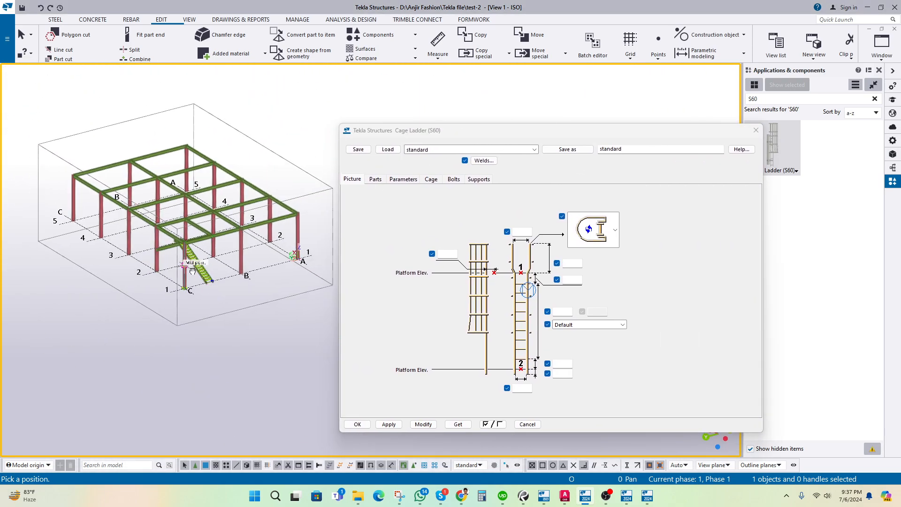
pyautogui.keyDown('ctrl'); pyautogui.moveTo(311, 295); pyautogui.dragTo(240, 286, button='middle'); pyautogui.keyUp('ctrl')
pyautogui.scroll(5, 240, 286)
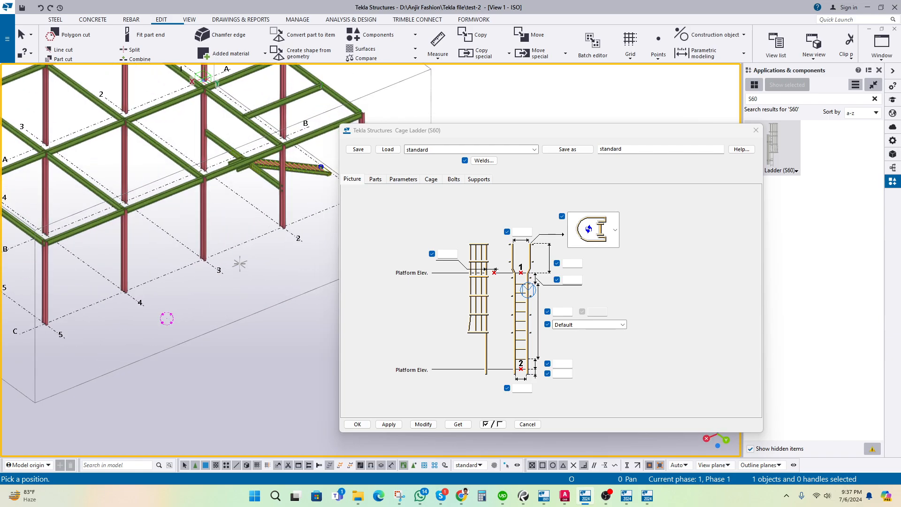
pyautogui.moveTo(256, 250); pyautogui.dragTo(263, 258, button='middle')
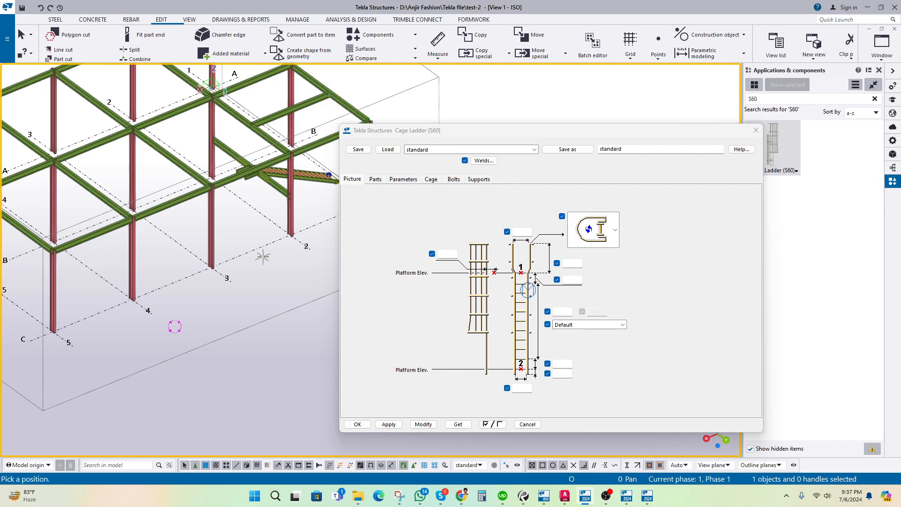
pyautogui.moveTo(426, 131); pyautogui.dragTo(553, 113)
pyautogui.scroll(2, 100, 92)
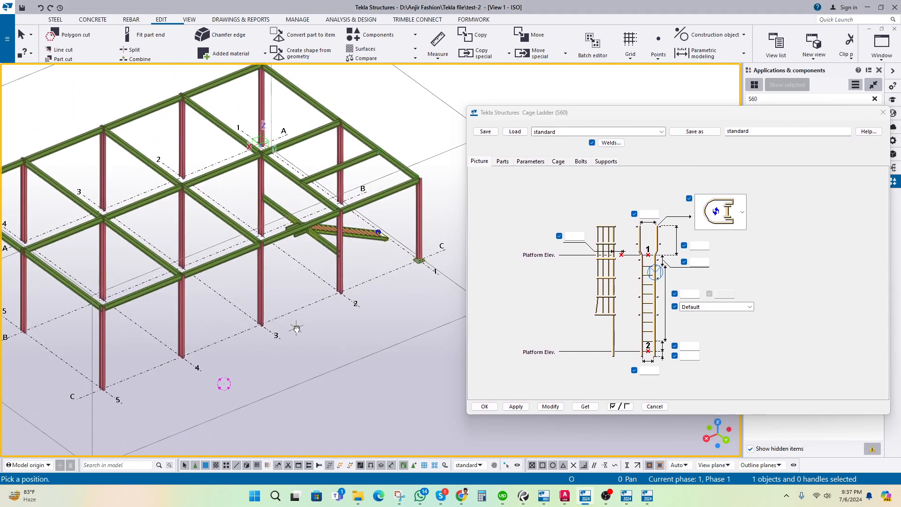
pyautogui.scroll(1, 316, 321)
pyautogui.moveTo(317, 321); pyautogui.dragTo(296, 379, button='middle')
pyautogui.click(274, 361)
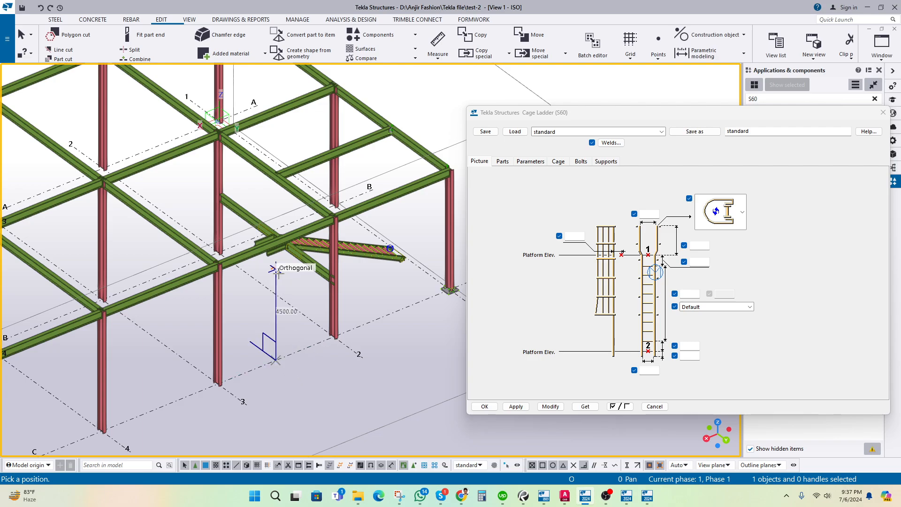
pyautogui.moveTo(369, 310); pyautogui.dragTo(362, 313, button='middle')
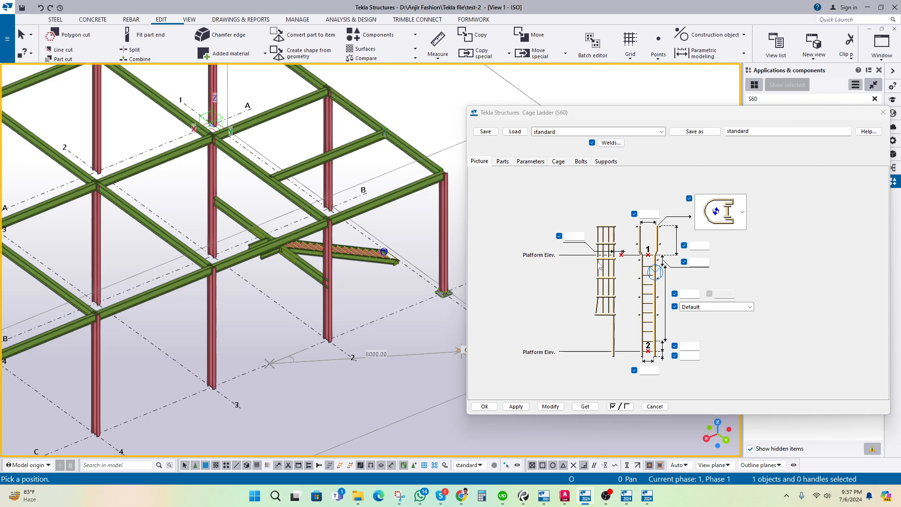
pyautogui.moveTo(247, 348); pyautogui.dragTo(463, 256, button='middle')
pyautogui.press('Escape')
pyautogui.click(883, 113)
# Step: Place Cage Ladder (S60) from the midpoint of the grid line C beam between 3 and 4 to the ground-level midpoint directly below
pyautogui.click(792, 171)
pyautogui.scroll(1, 272, 304)
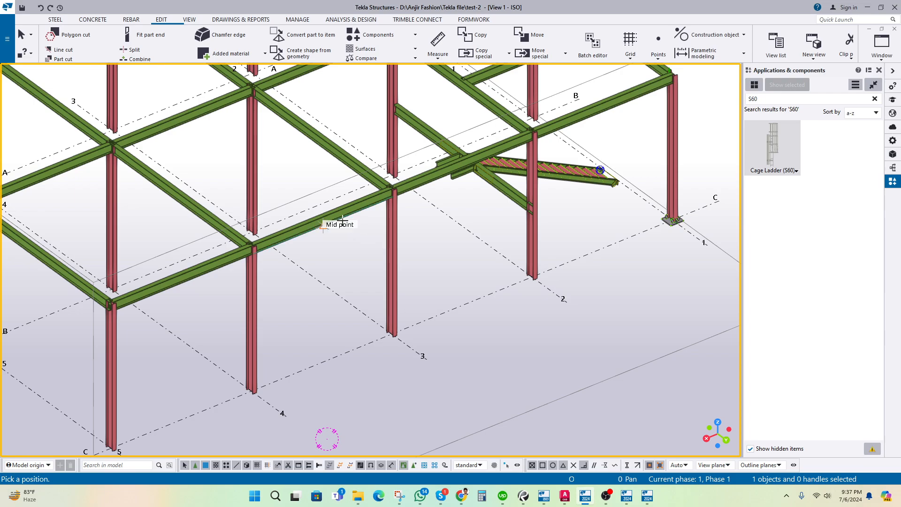
pyautogui.click(316, 215)
pyautogui.click(321, 362)
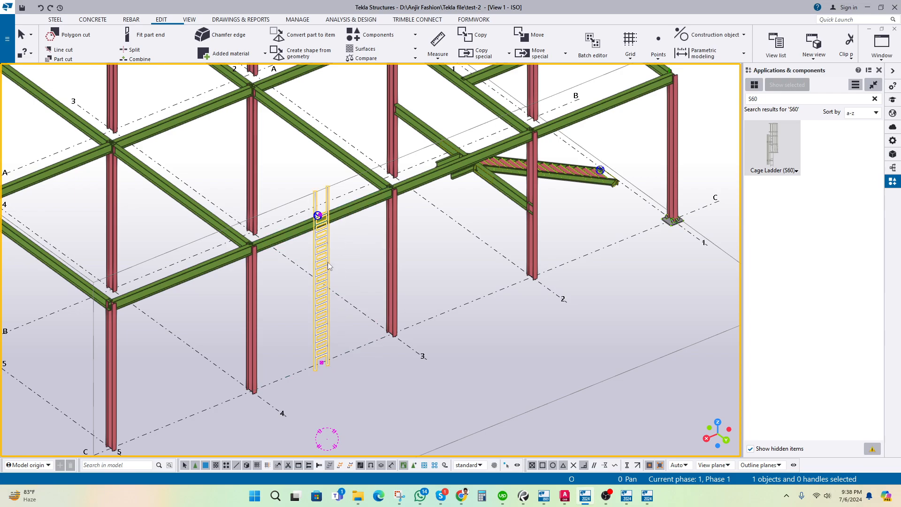
# Step: Try the saved U settings on the cage ladder between grid lines 3 and 4 and modify the ladder with them
pyautogui.scroll(-5, 328, 265)
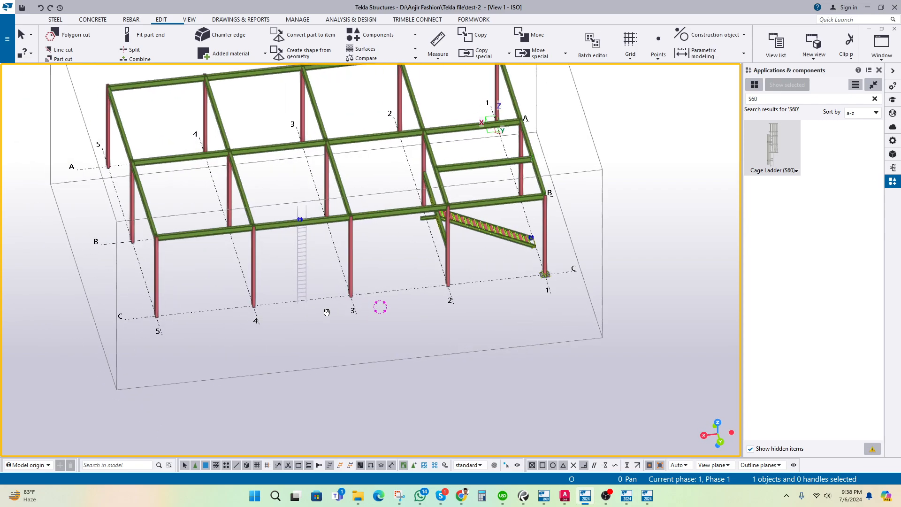
pyautogui.keyDown('ctrl'); pyautogui.moveTo(327, 312); pyautogui.dragTo(191, 311, button='middle'); pyautogui.keyUp('ctrl')
pyautogui.scroll(6, 384, 274)
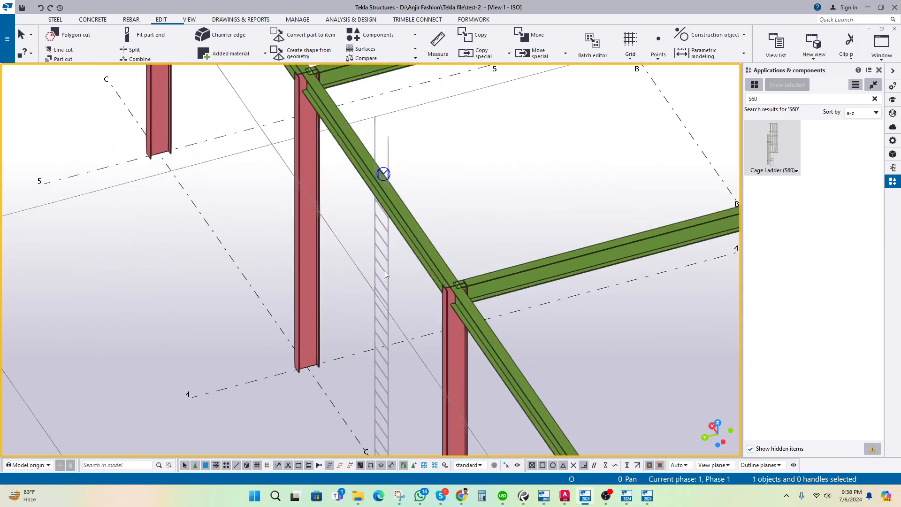
pyautogui.scroll(3, 384, 275)
pyautogui.scroll(-8, 386, 259)
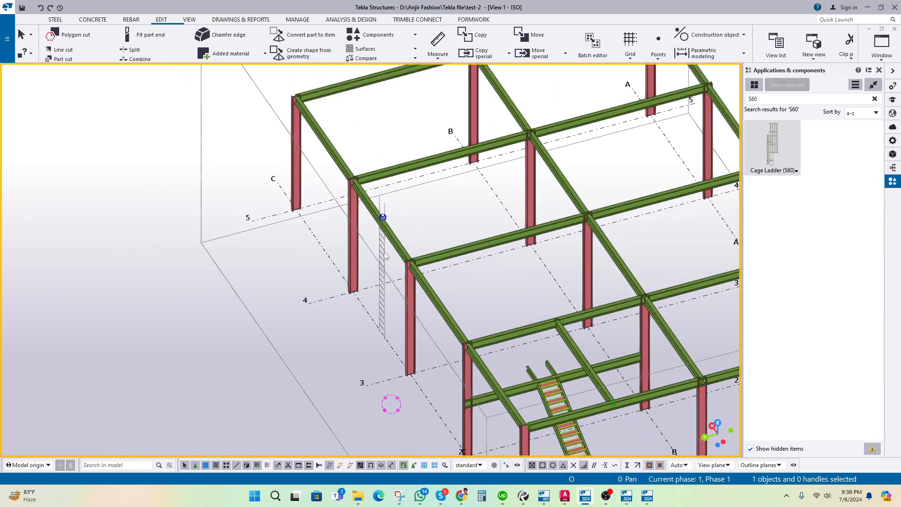
pyautogui.scroll(10, 375, 264)
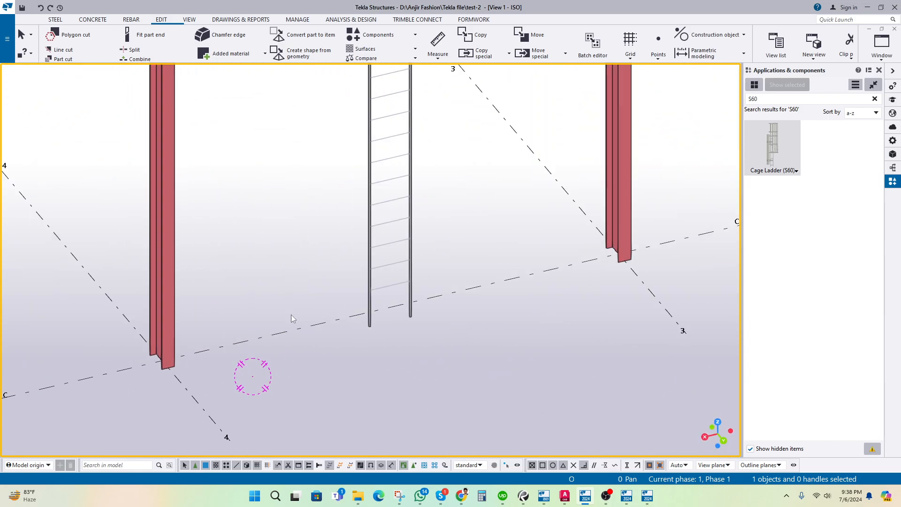
pyautogui.scroll(1, 384, 310)
pyautogui.doubleClick(384, 309)
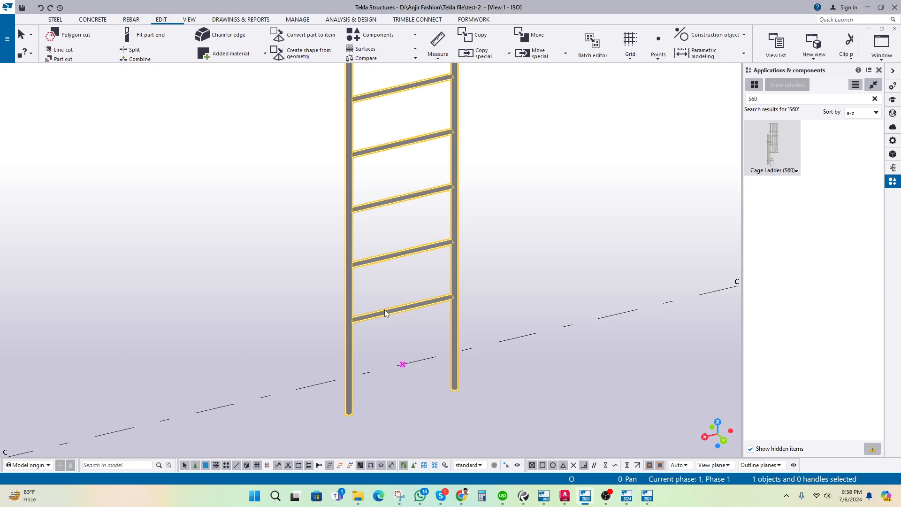
pyautogui.click(652, 133)
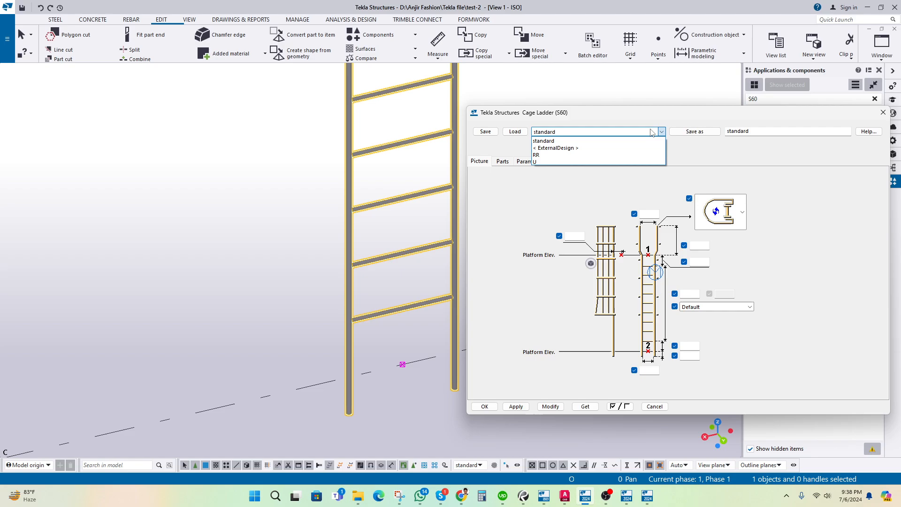
pyautogui.click(535, 162)
pyautogui.click(514, 132)
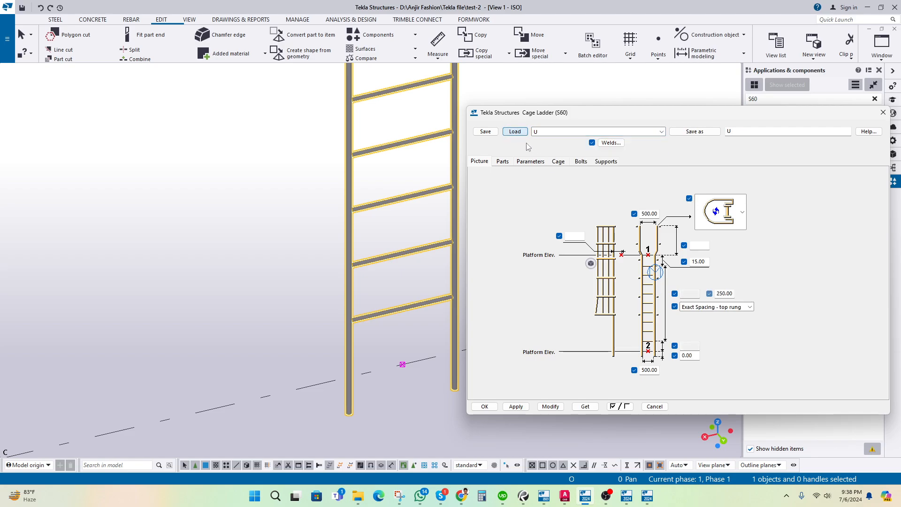
pyautogui.click(548, 406)
# Step: Close the ladder's properties and examine the cage hoops, rails and top connection to the grid line C beam from several sides
pyautogui.scroll(-10, 285, 306)
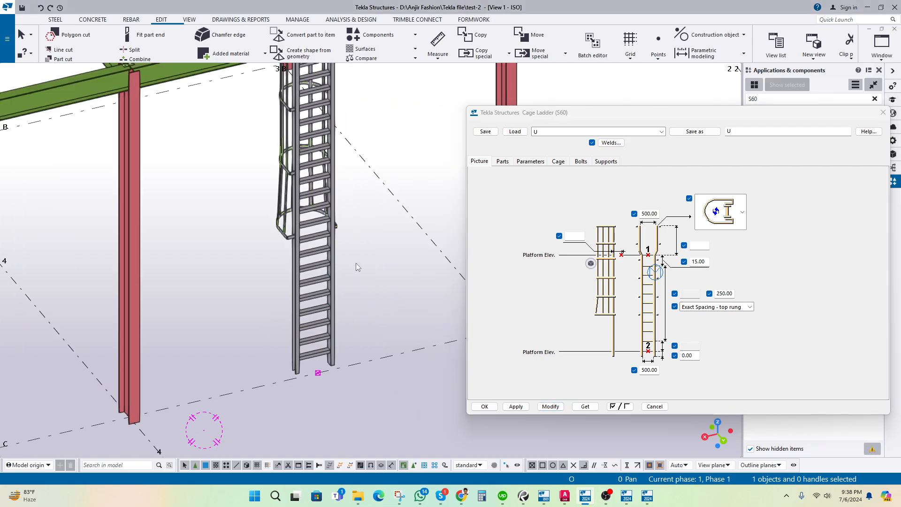
pyautogui.keyDown('ctrl'); pyautogui.moveTo(251, 277); pyautogui.dragTo(446, 312, button='middle'); pyautogui.keyUp('ctrl')
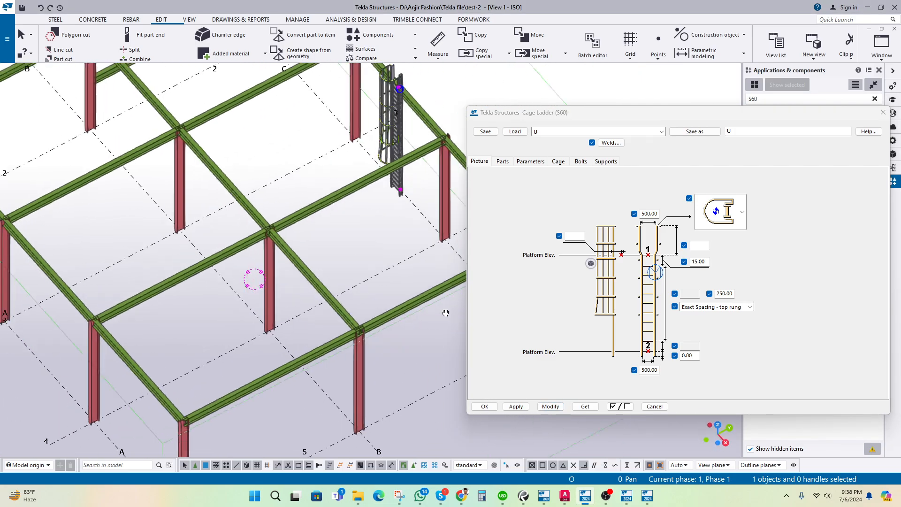
pyautogui.moveTo(348, 239); pyautogui.dragTo(234, 401, button='middle')
pyautogui.scroll(2, 276, 274)
pyautogui.scroll(3, 291, 286)
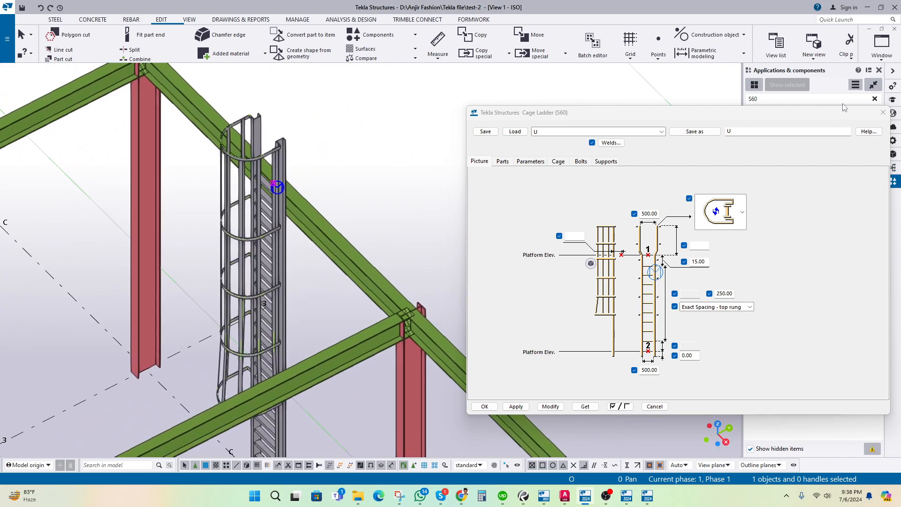
pyautogui.click(882, 114)
pyautogui.scroll(-2, 352, 187)
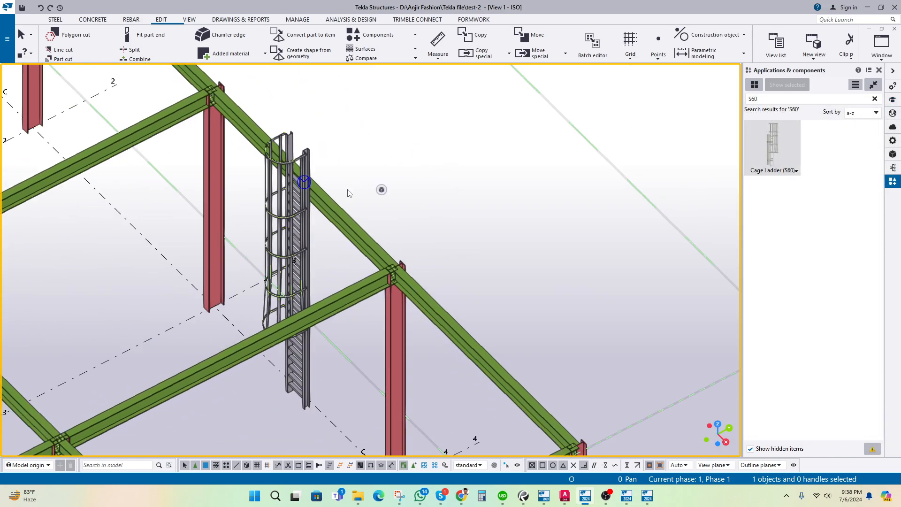
pyautogui.keyDown('ctrl'); pyautogui.moveTo(251, 265); pyautogui.dragTo(494, 215, button='middle'); pyautogui.keyUp('ctrl')
pyautogui.moveTo(494, 215); pyautogui.dragTo(510, 353, button='middle')
pyautogui.scroll(1, 488, 333)
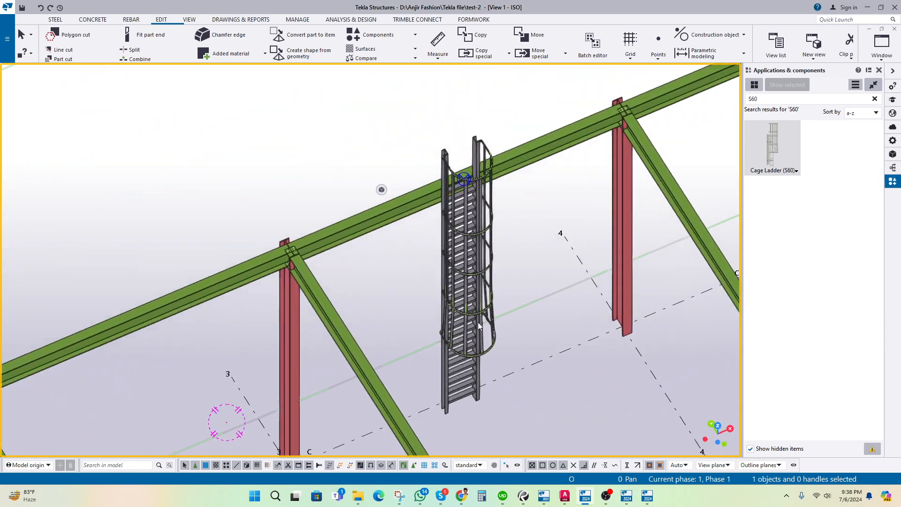
pyautogui.keyDown('ctrl'); pyautogui.moveTo(473, 321); pyautogui.dragTo(356, 309, button='middle'); pyautogui.keyUp('ctrl')
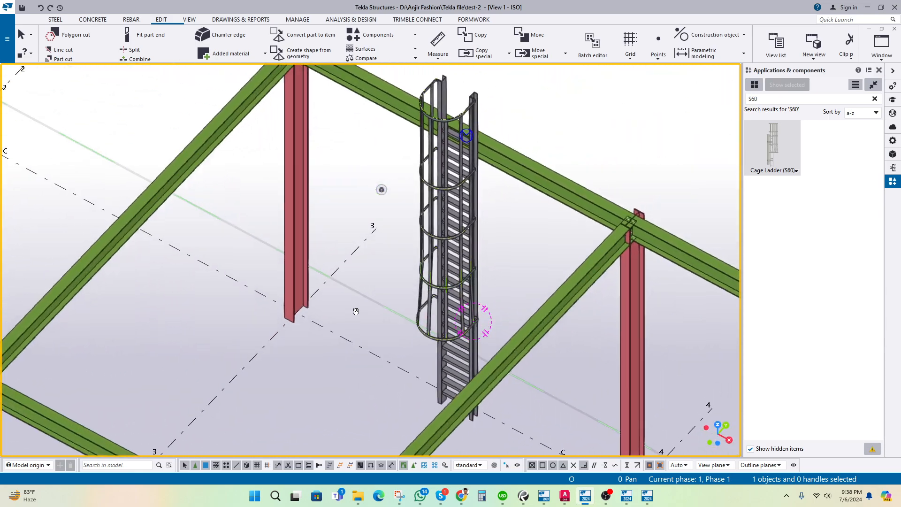
pyautogui.scroll(1, 511, 251)
pyautogui.moveTo(510, 251); pyautogui.dragTo(481, 345, button='middle')
pyautogui.scroll(2, 379, 188)
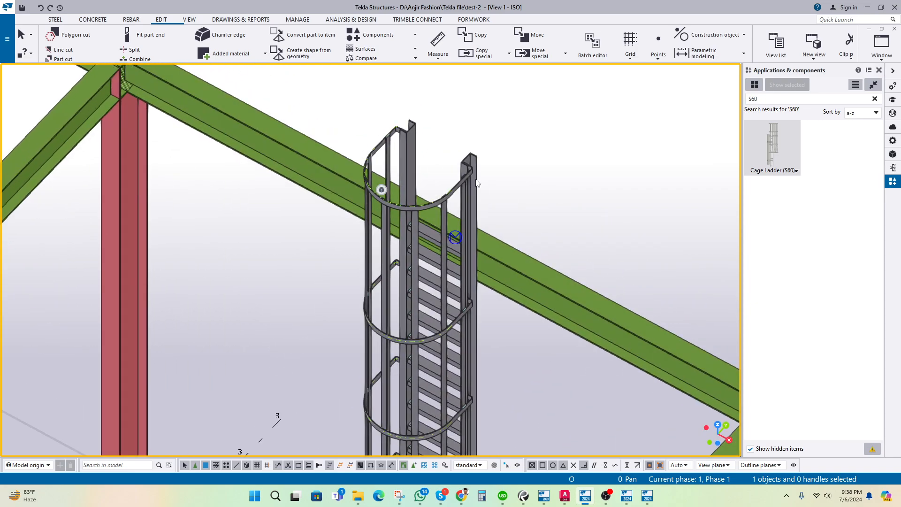
# Step: Undo the last modification of the cage ladder
pyautogui.hotkey('ctrl', 'z')
pyautogui.moveTo(475, 429); pyautogui.dragTo(503, 315, button='middle')
pyautogui.scroll(2, 496, 284)
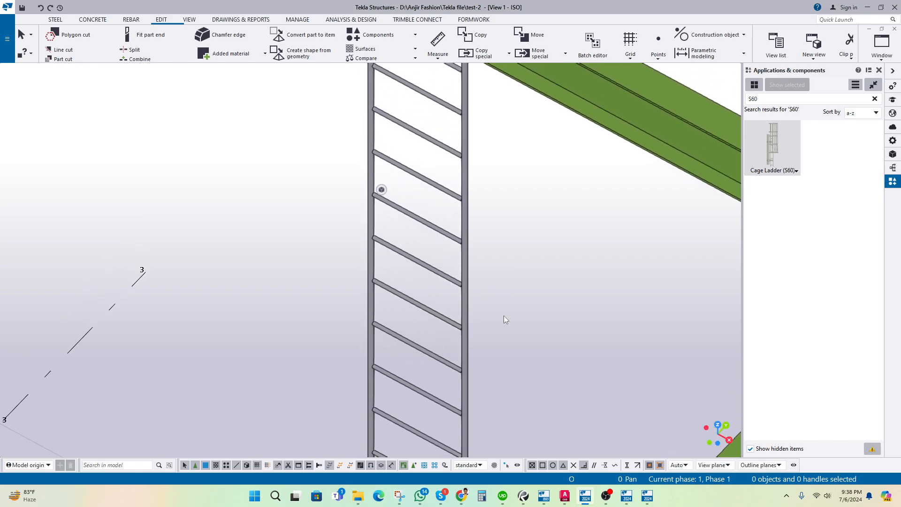
# Step: Open the cage ladder's properties and review the profile settings of its rail bars and rungs
pyautogui.scroll(-4, 502, 316)
pyautogui.moveTo(441, 174); pyautogui.dragTo(475, 260, button='middle')
pyautogui.scroll(3, 474, 259)
pyautogui.doubleClick(474, 245)
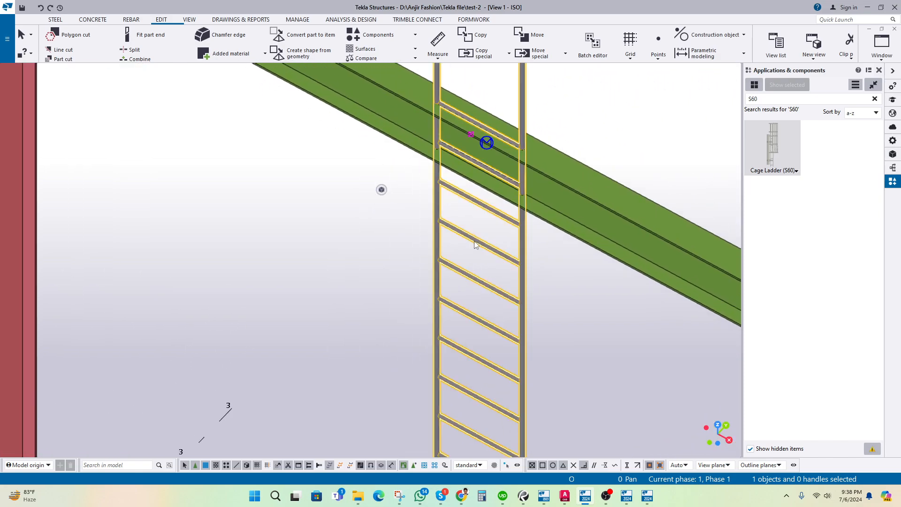
pyautogui.moveTo(380, 198); pyautogui.dragTo(267, 212, button='middle')
pyautogui.scroll(-4, 268, 211)
pyautogui.moveTo(388, 179); pyautogui.dragTo(385, 113, button='middle')
pyautogui.scroll(-2, 382, 136)
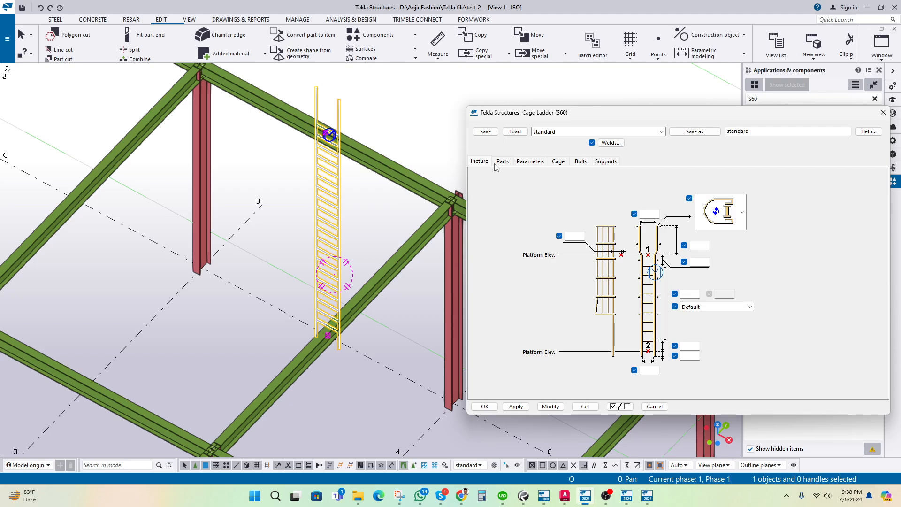
pyautogui.click(501, 162)
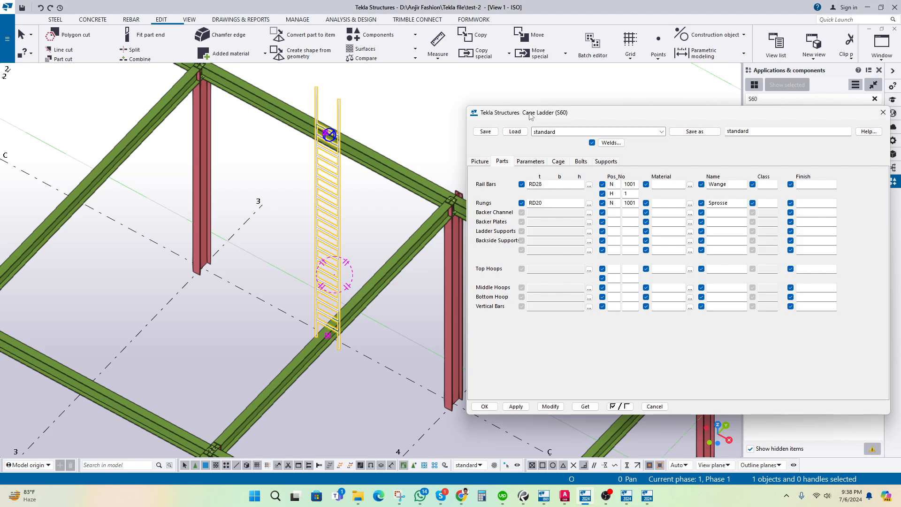
# Step: Examine the ladder's foot on grid line C, check its stringer and rung parameters, and close the properties
pyautogui.moveTo(287, 287); pyautogui.dragTo(268, 251, button='middle')
pyautogui.scroll(-2, 281, 234)
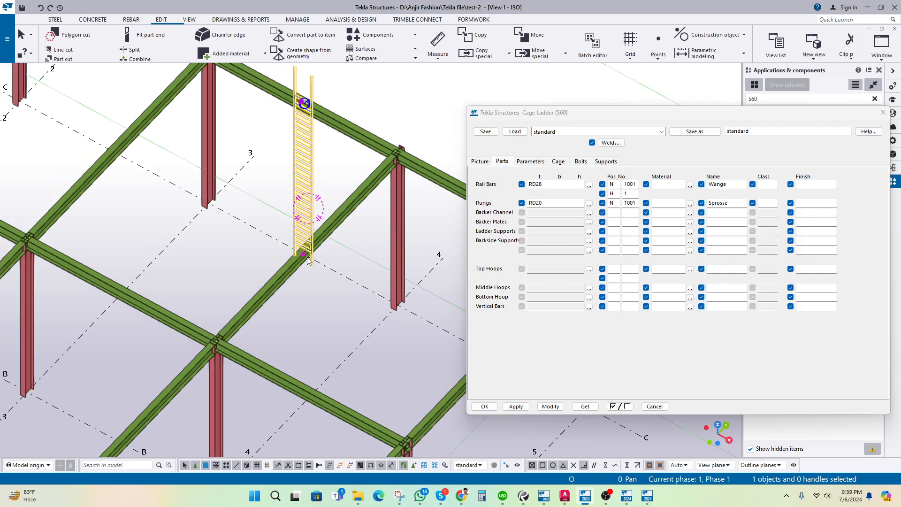
pyautogui.keyDown('ctrl'); pyautogui.moveTo(439, 252); pyautogui.dragTo(85, 276, button='middle'); pyautogui.keyUp('ctrl')
pyautogui.scroll(6, 346, 302)
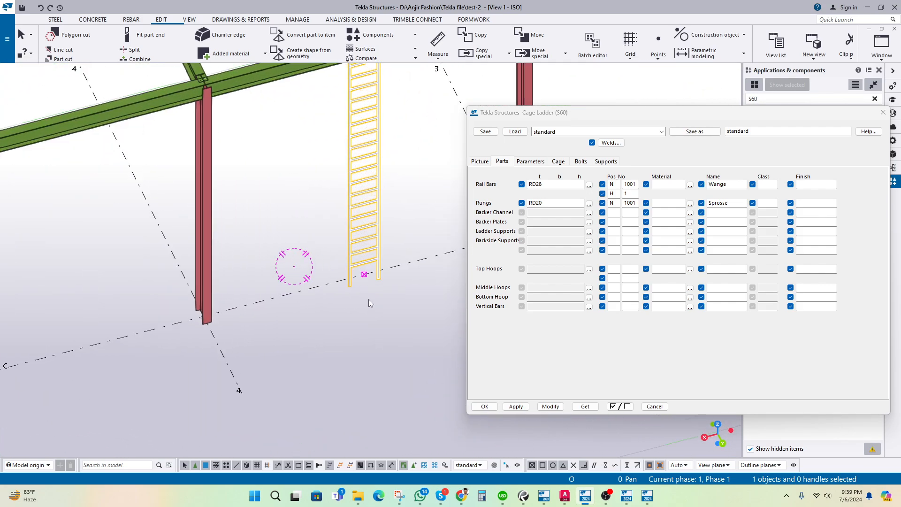
pyautogui.scroll(6, 359, 291)
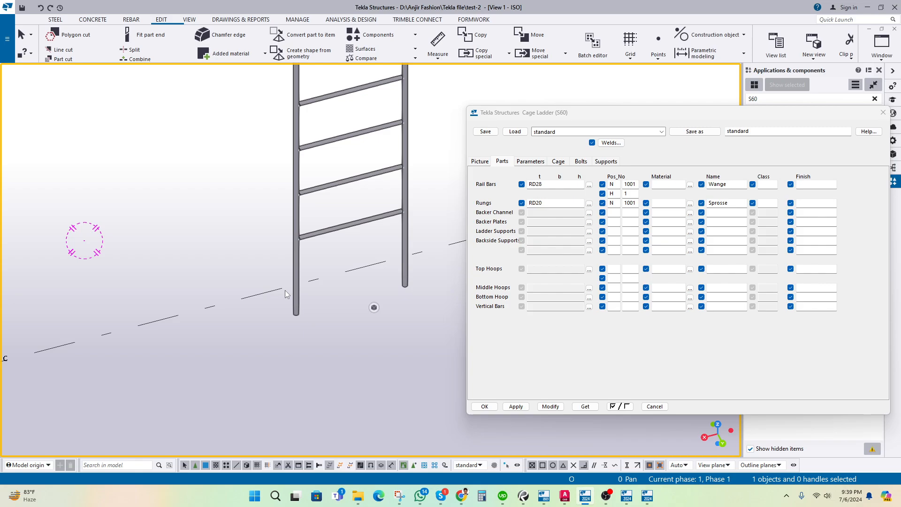
pyautogui.moveTo(333, 286); pyautogui.dragTo(233, 305, button='middle')
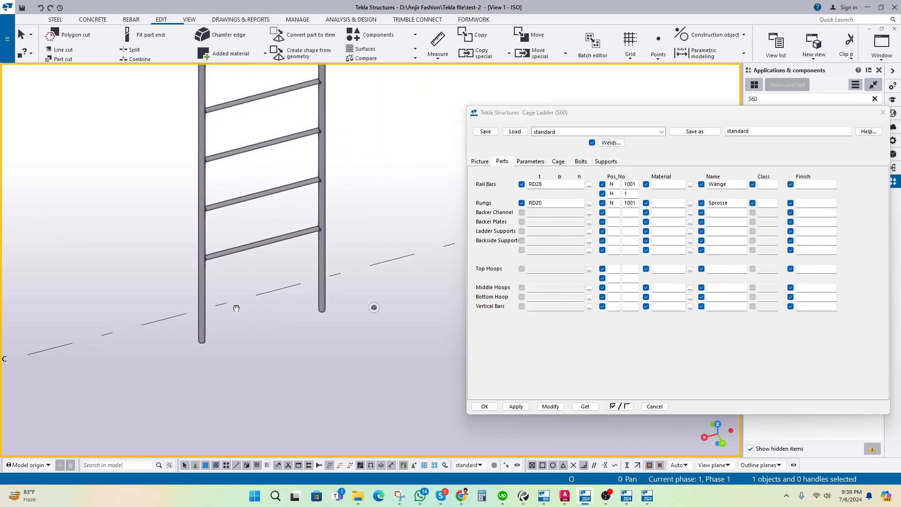
pyautogui.click(531, 162)
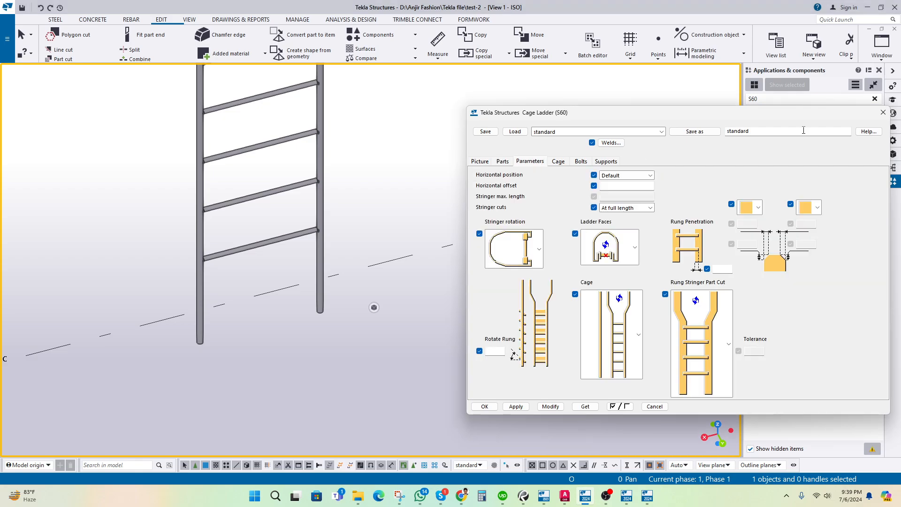
pyautogui.click(882, 112)
# Step: Reopen the cage ladder's properties, move the dialog clear of the ladder and display its part profile settings
pyautogui.scroll(-6, 400, 276)
pyautogui.scroll(-8, 399, 253)
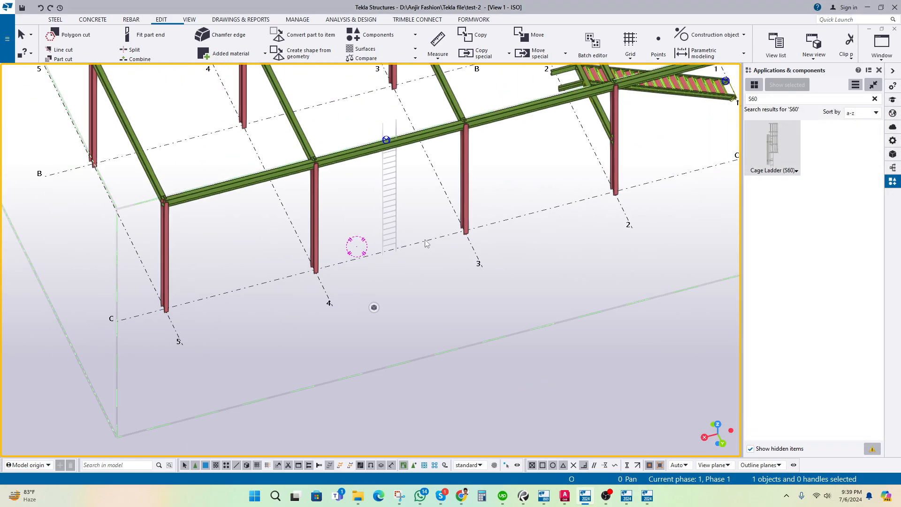
pyautogui.scroll(5, 243, 285)
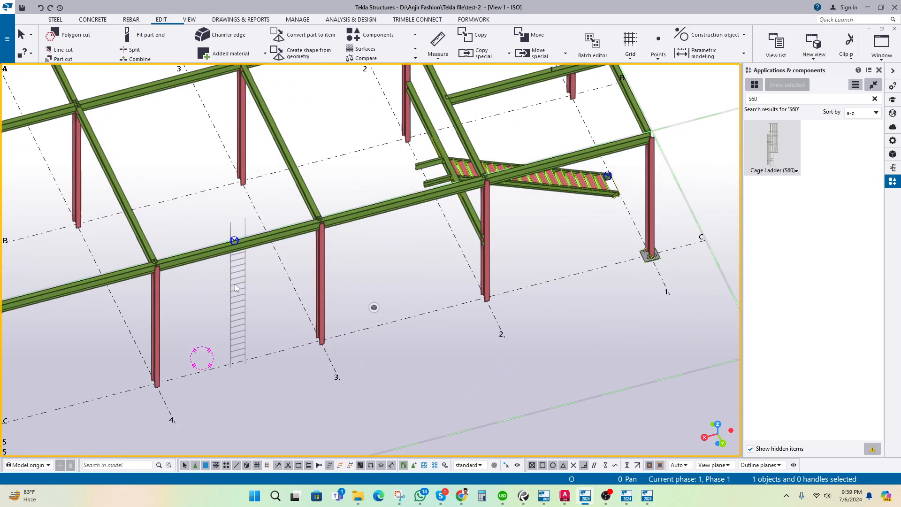
pyautogui.doubleClick(240, 281)
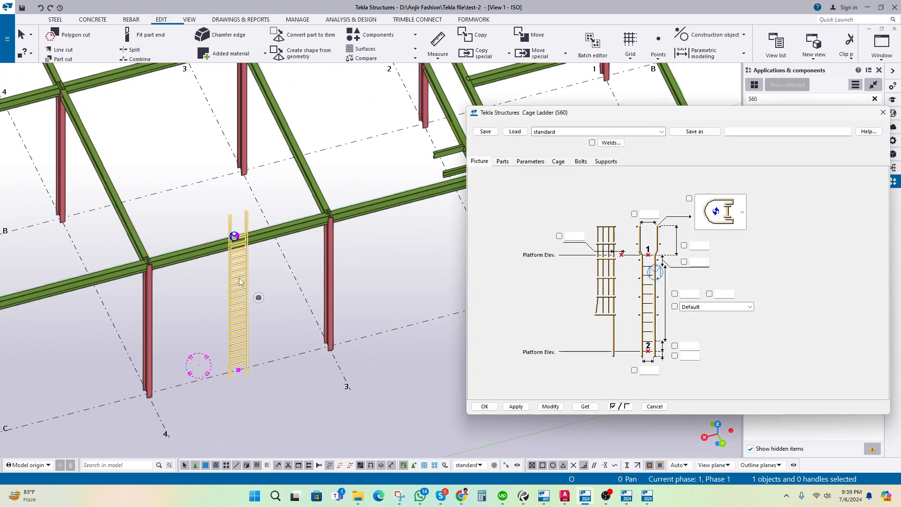
pyautogui.moveTo(577, 109); pyautogui.dragTo(421, 102)
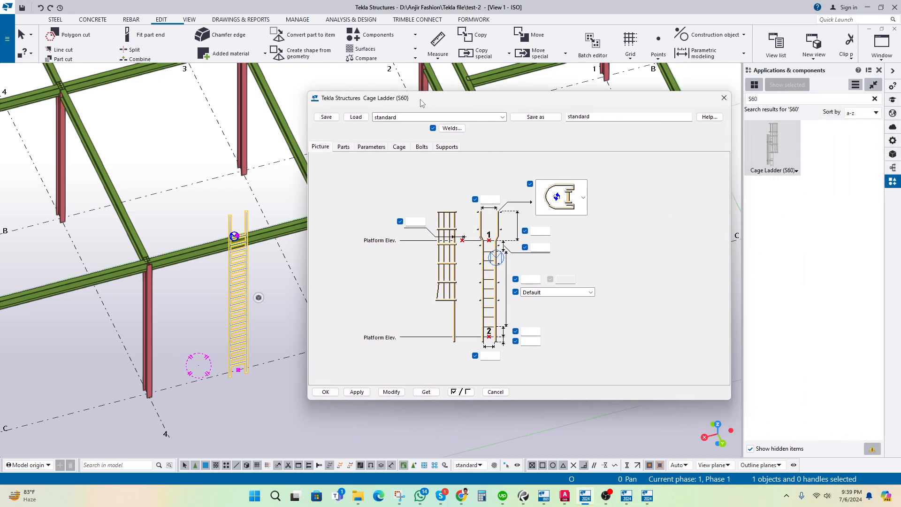
pyautogui.click(343, 147)
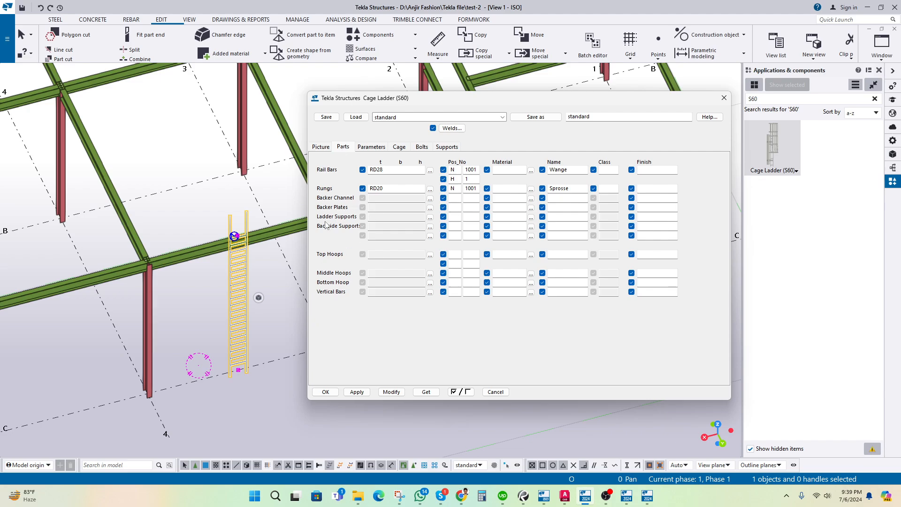
# Step: Inspect the ladder's rungs below the grid line C beam, picking out a single rung to compare with the part settings
pyautogui.scroll(4, 255, 261)
pyautogui.scroll(3, 235, 245)
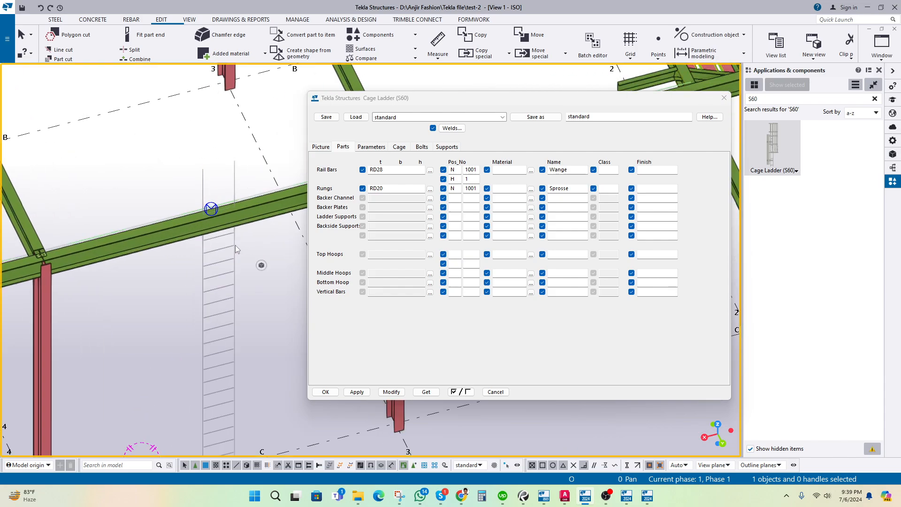
pyautogui.scroll(2, 199, 286)
pyautogui.scroll(1, 195, 276)
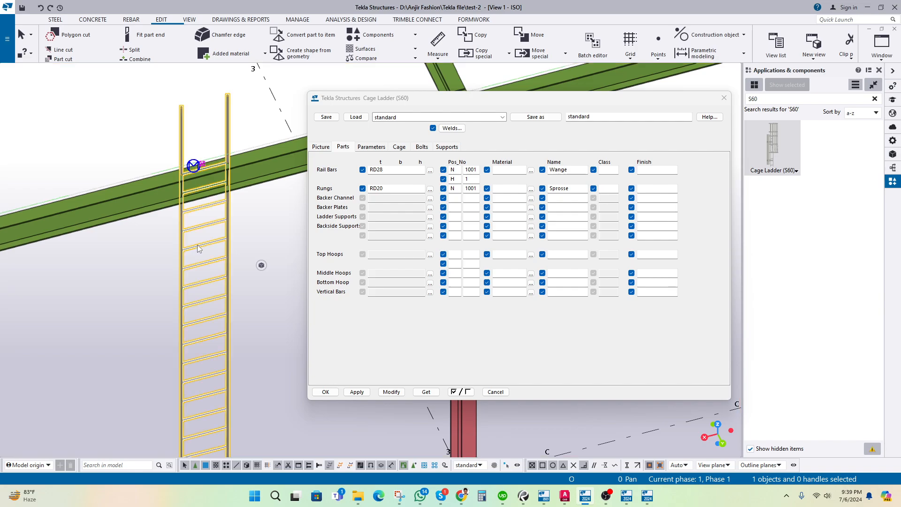
pyautogui.scroll(2, 256, 233)
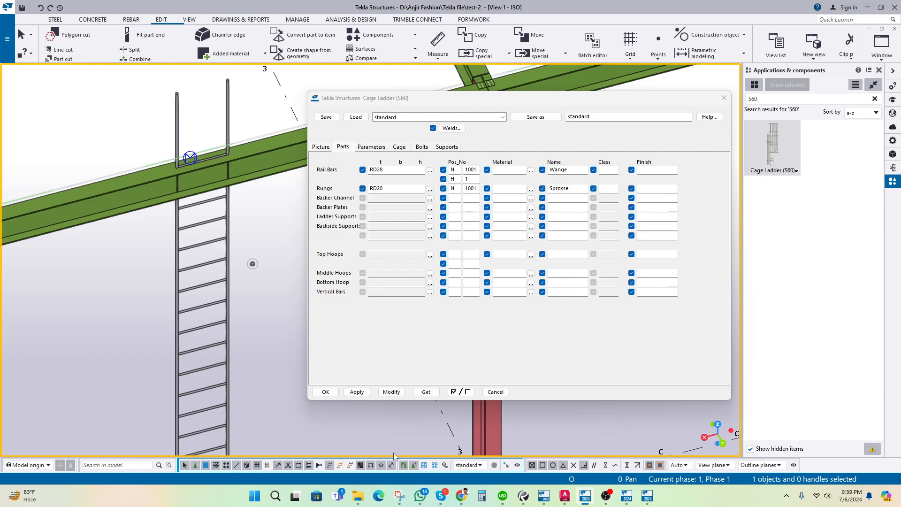
pyautogui.scroll(3, 198, 328)
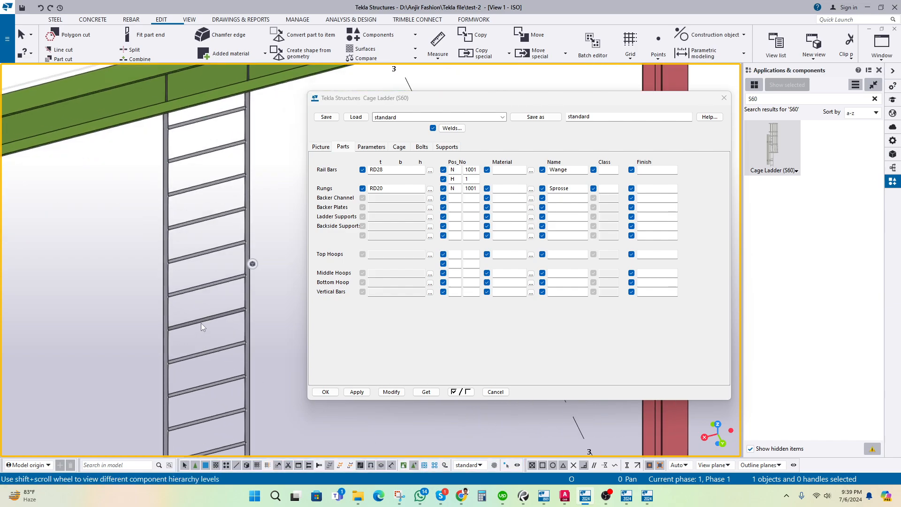
pyautogui.click(202, 322)
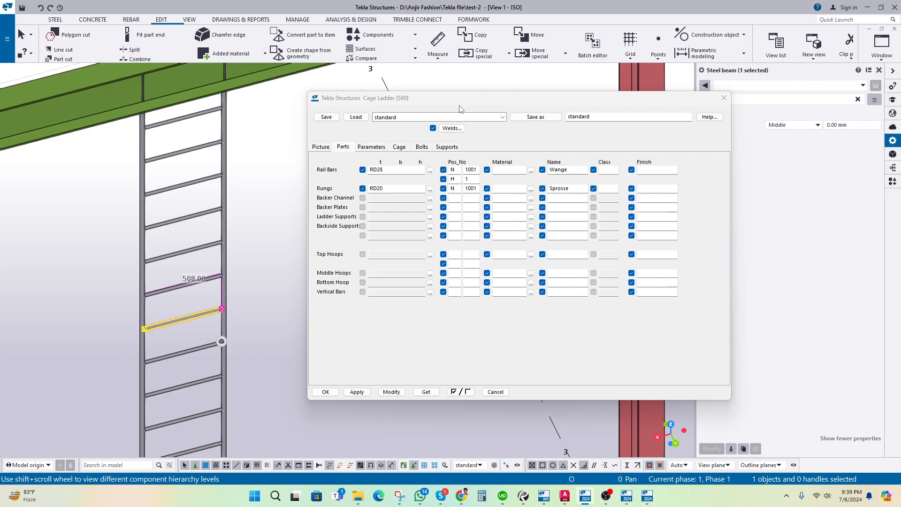
pyautogui.moveTo(459, 99); pyautogui.dragTo(382, 97)
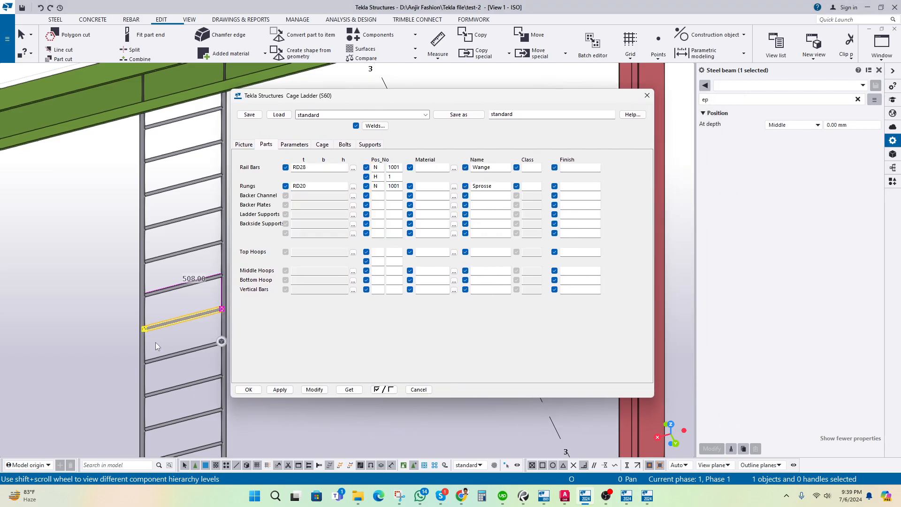
pyautogui.click(172, 338)
pyautogui.moveTo(171, 339); pyautogui.dragTo(143, 326, button='middle')
pyautogui.scroll(1, 146, 313)
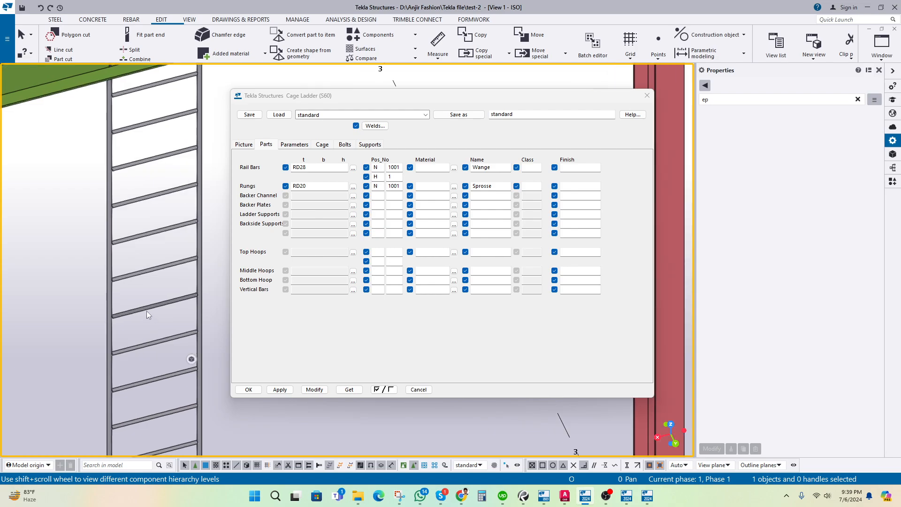
# Step: Pick out a single rung of the cage ladder and examine it below the green beam
pyautogui.click(144, 309)
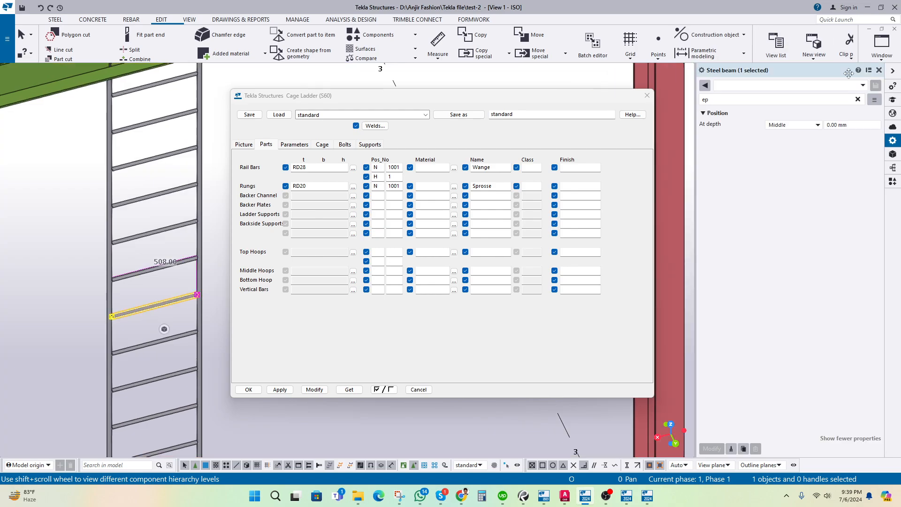
pyautogui.click(879, 71)
pyautogui.moveTo(190, 279); pyautogui.dragTo(77, 280, button='middle')
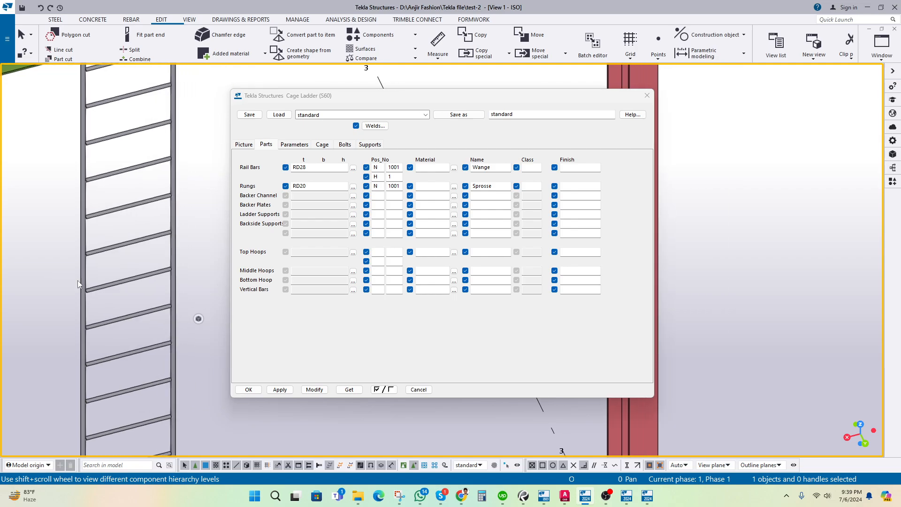
pyautogui.scroll(1, 77, 280)
pyautogui.doubleClick(116, 281)
pyautogui.scroll(-4, 175, 294)
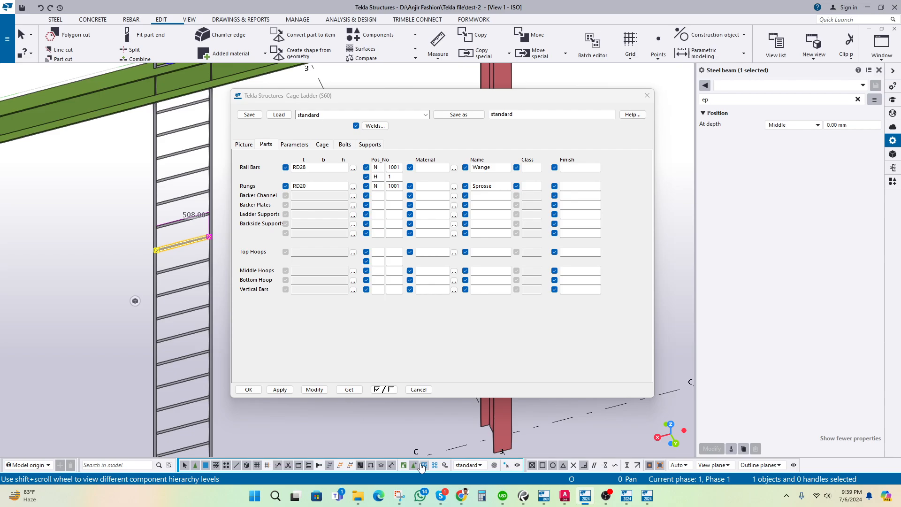
# Step: Inquire the assembly information of a single rung near the ladder's foot, read through the report and close it
pyautogui.click(181, 406)
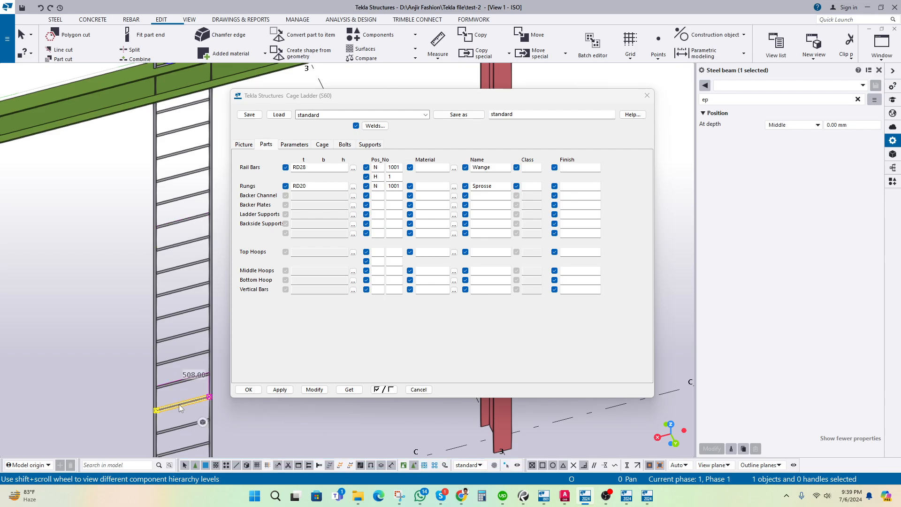
pyautogui.rightClick(181, 407)
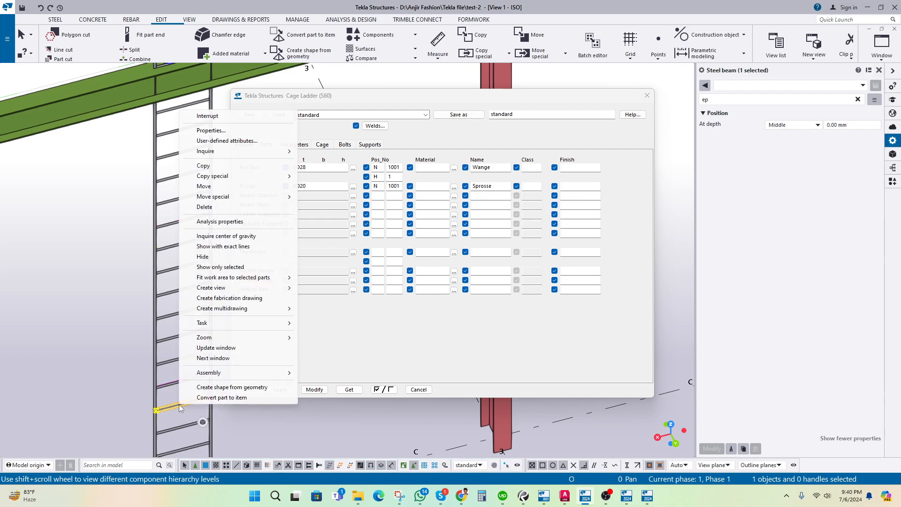
pyautogui.moveTo(263, 151)
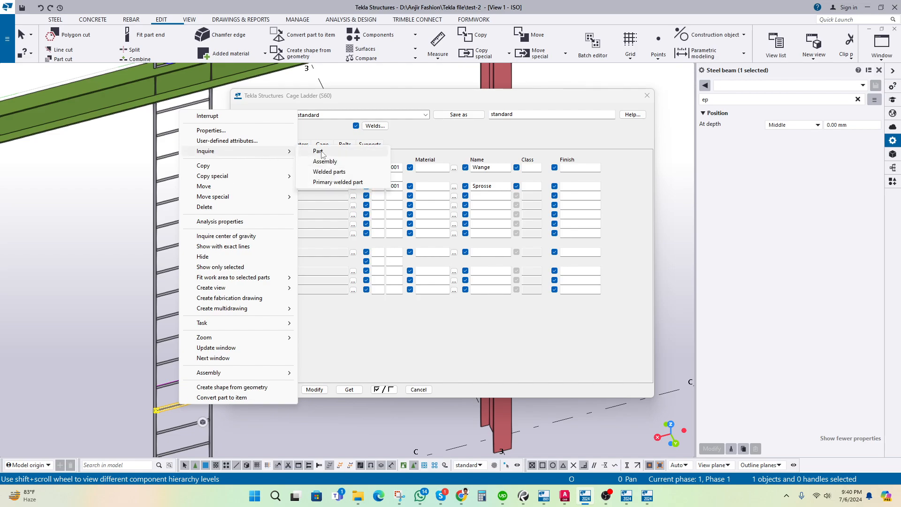
pyautogui.click(327, 162)
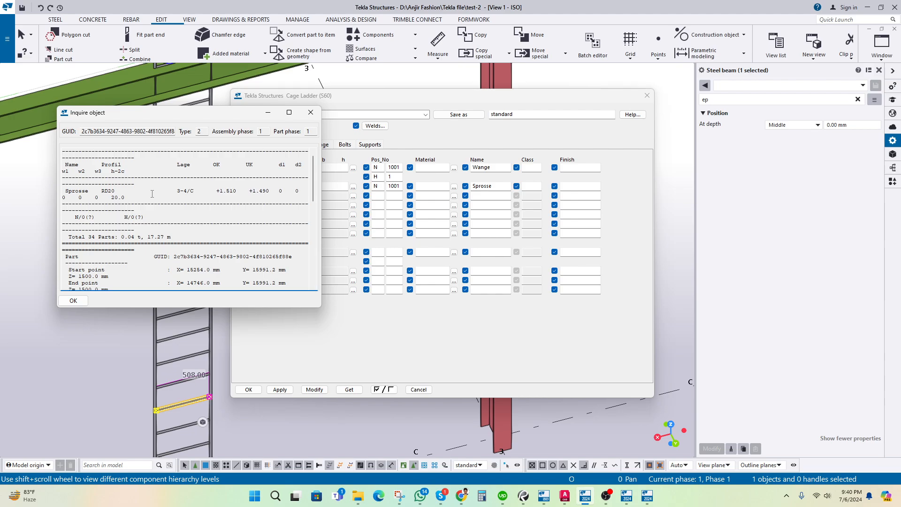
pyautogui.scroll(-6, 152, 194)
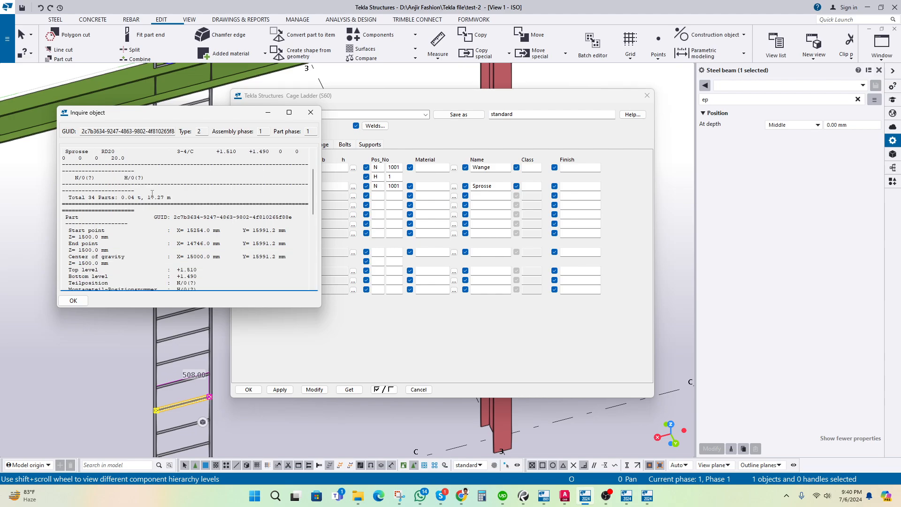
pyautogui.click(311, 112)
# Step: Check that the cage ladder can be selected as a whole component and examine its rungs below the beam
pyautogui.click(103, 243)
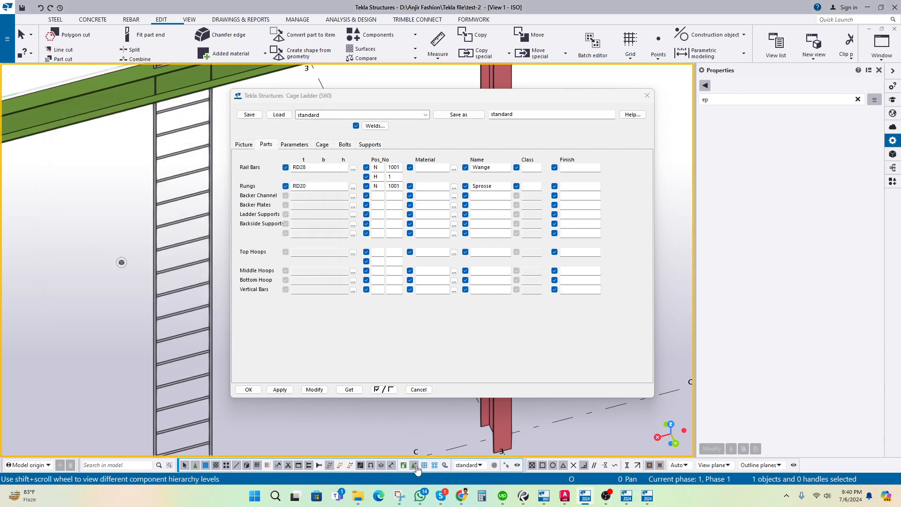
pyautogui.click(178, 290)
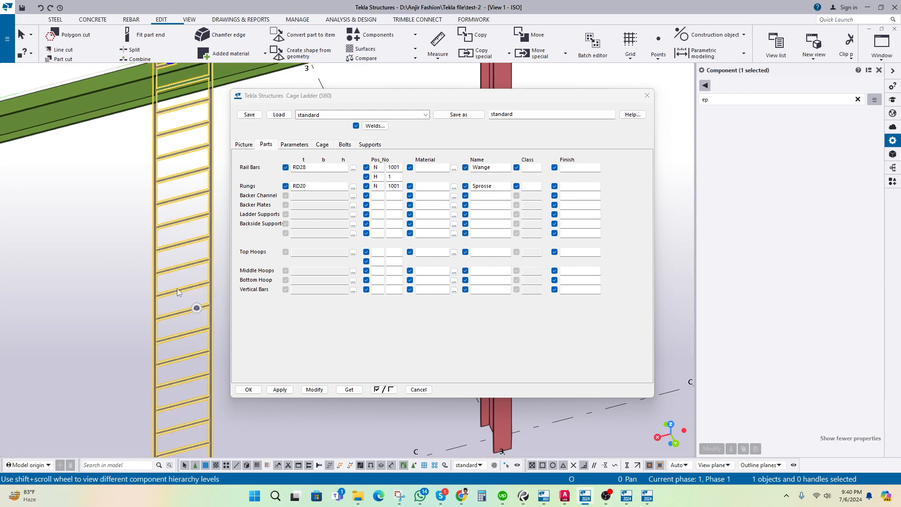
pyautogui.click(107, 257)
pyautogui.moveTo(107, 257); pyautogui.dragTo(71, 350, button='middle')
pyautogui.scroll(5, 122, 176)
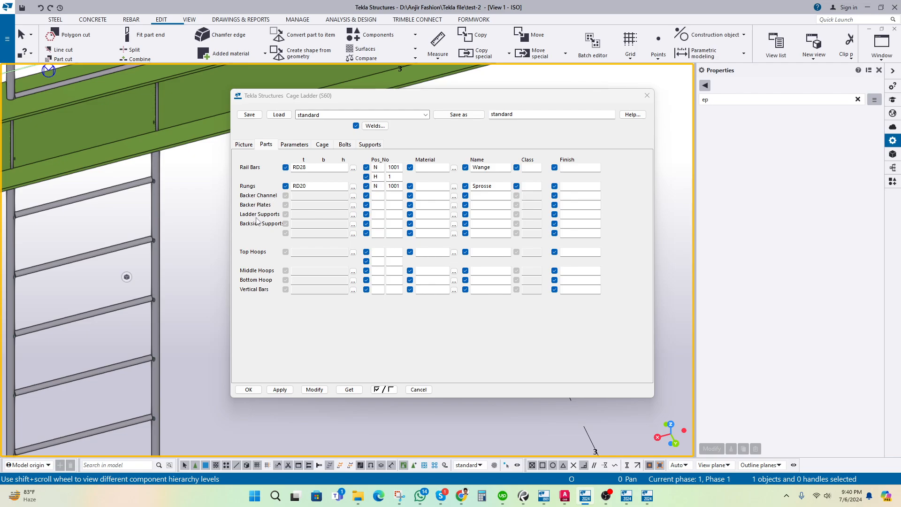
# Step: Load the saved U settings into the cage ladder's properties and apply them to the ladder
pyautogui.doubleClick(97, 253)
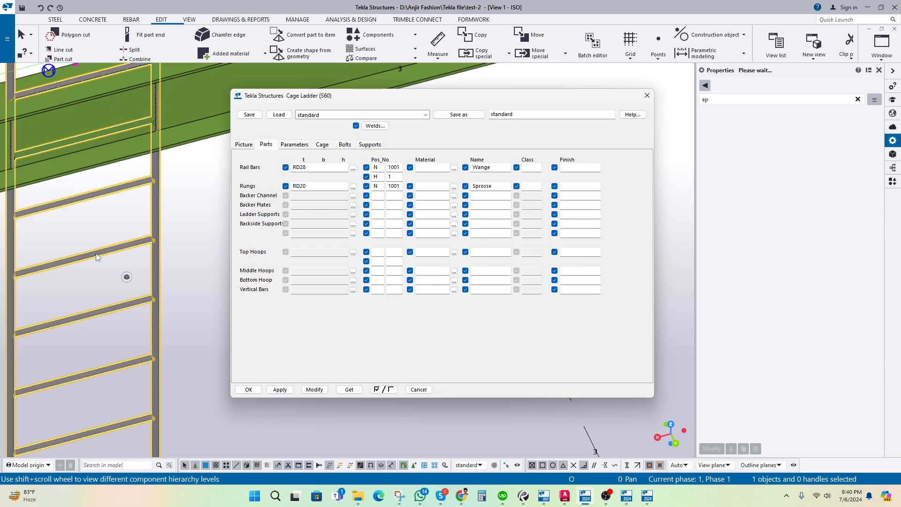
pyautogui.click(356, 114)
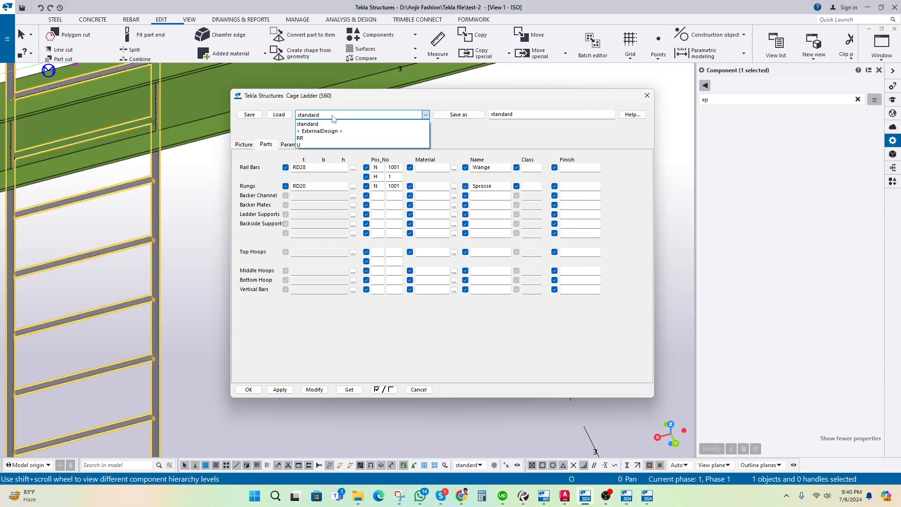
pyautogui.click(304, 146)
pyautogui.click(279, 115)
pyautogui.click(314, 390)
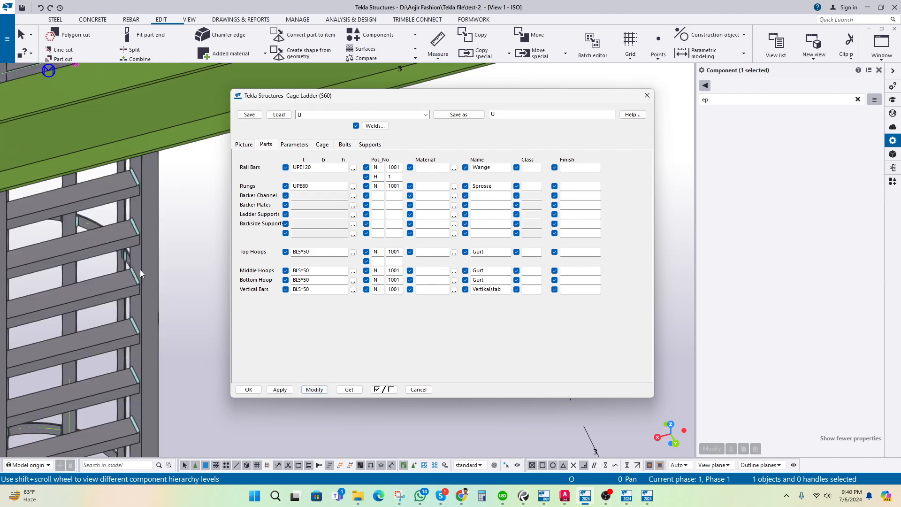
# Step: Examine the modified ladder's cage hoops, channel rail bars and rungs from several sides
pyautogui.scroll(-8, 140, 271)
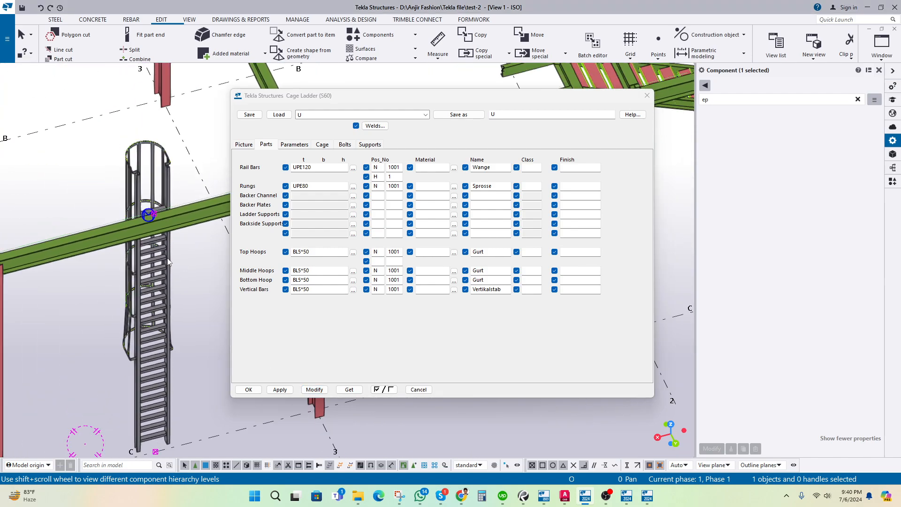
pyautogui.scroll(8, 155, 280)
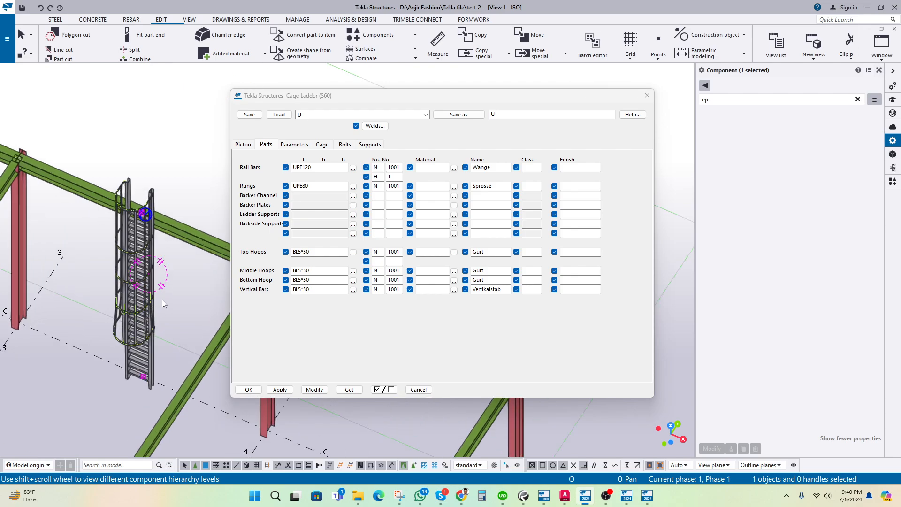
pyautogui.scroll(2, 137, 344)
pyautogui.keyDown('ctrl'); pyautogui.moveTo(147, 344); pyautogui.dragTo(5, 364, button='middle'); pyautogui.keyUp('ctrl')
pyautogui.scroll(-2, 112, 290)
pyautogui.keyDown('ctrl'); pyautogui.moveTo(112, 290); pyautogui.dragTo(127, 306, button='middle'); pyautogui.keyUp('ctrl')
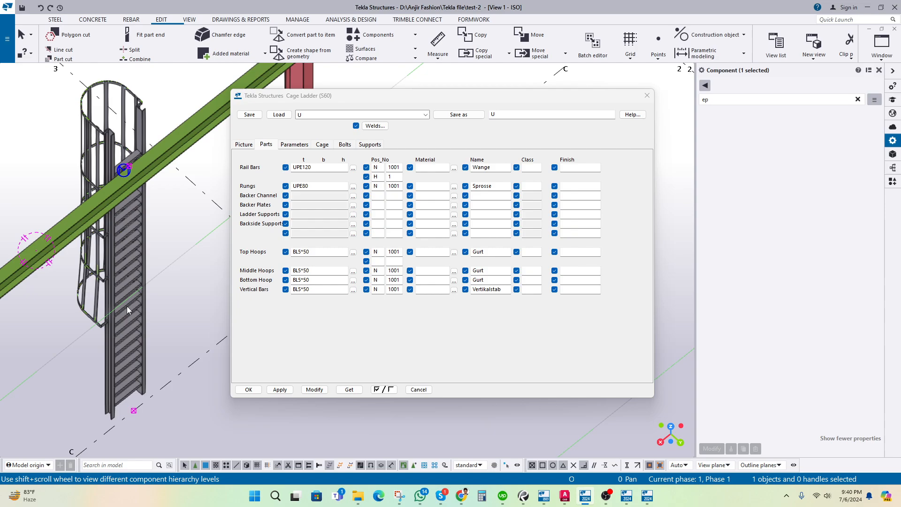
# Step: Undo the U settings change on the cage ladder and read the ladder's own settings back into its properties
pyautogui.hotkey('ctrl', 'z')
pyautogui.scroll(2, 159, 251)
pyautogui.click(175, 232)
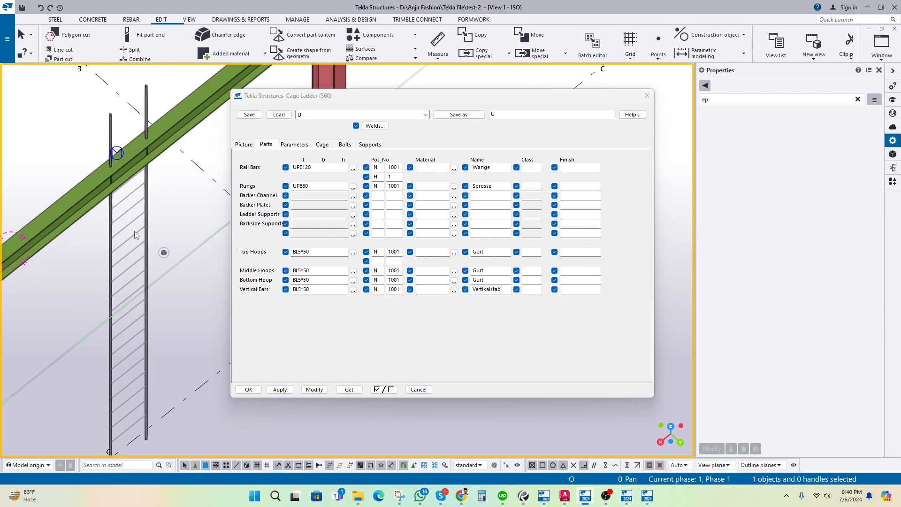
pyautogui.doubleClick(126, 226)
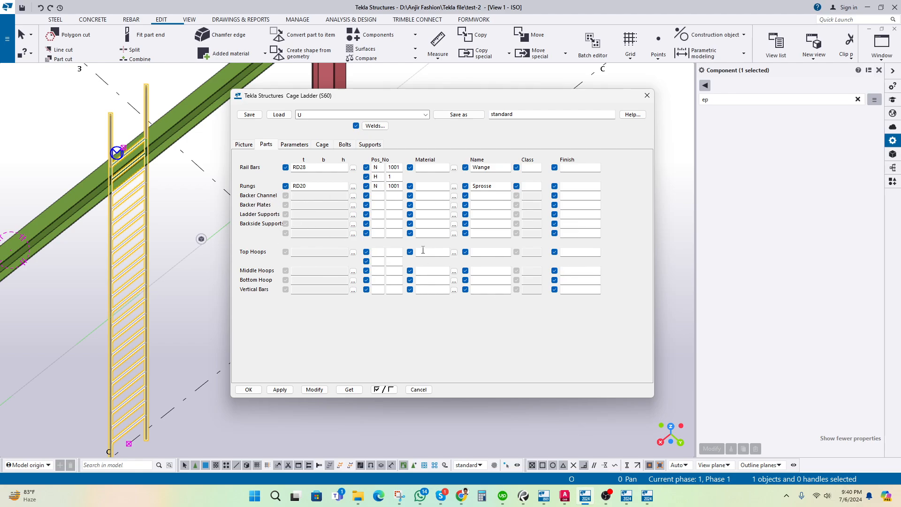
pyautogui.click(155, 205)
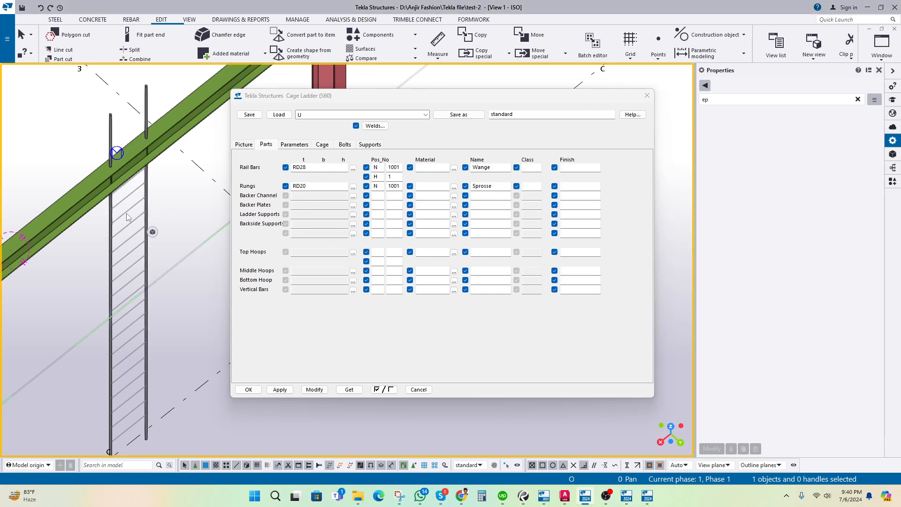
# Step: Compare the ladder's rails and rungs with its part settings and review its parameter, cage, bolt and support settings
pyautogui.scroll(2, 127, 207)
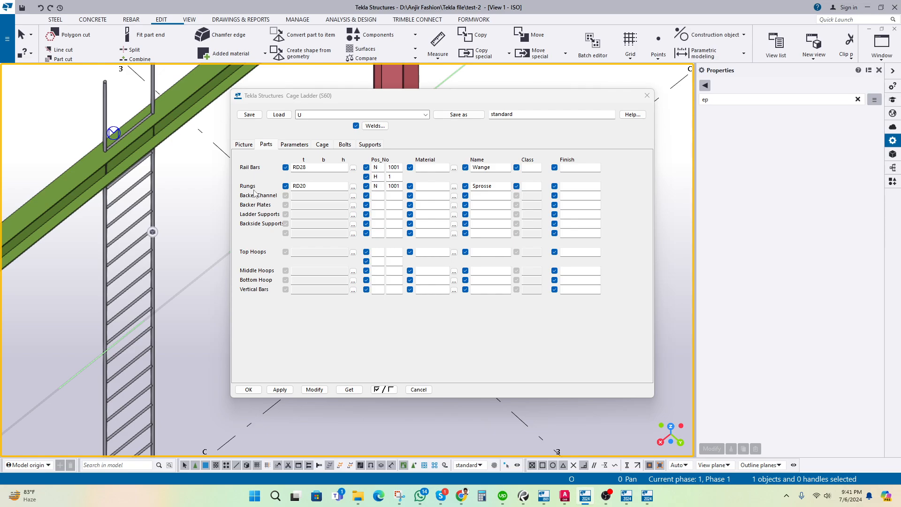
pyautogui.moveTo(186, 186); pyautogui.dragTo(199, 227, button='middle')
pyautogui.scroll(3, 154, 206)
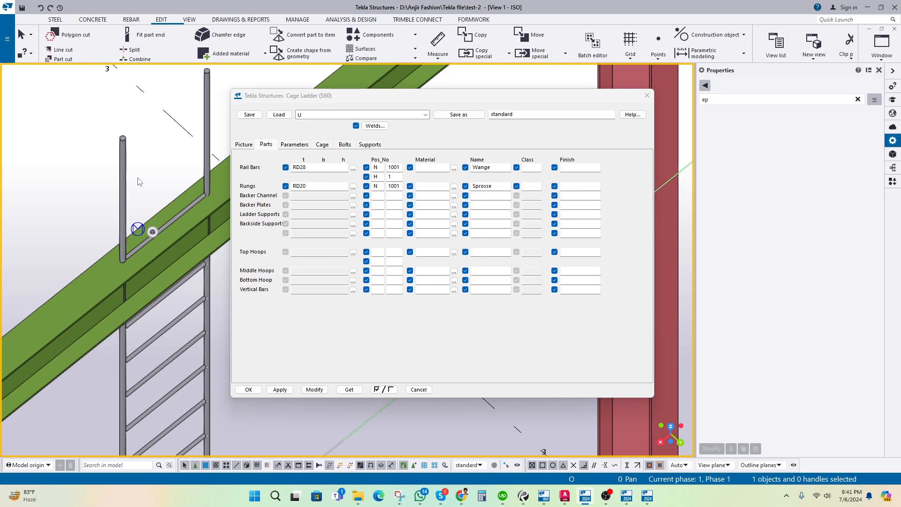
pyautogui.scroll(-2, 139, 183)
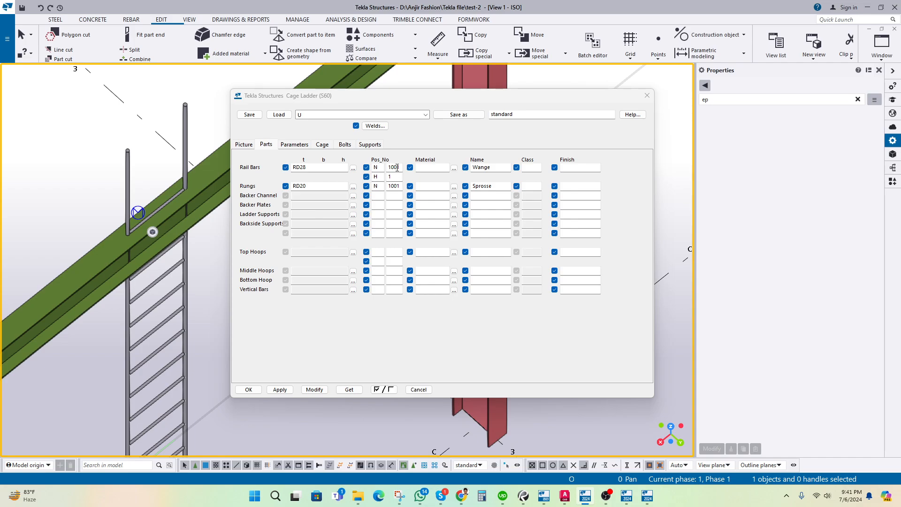
pyautogui.click(292, 145)
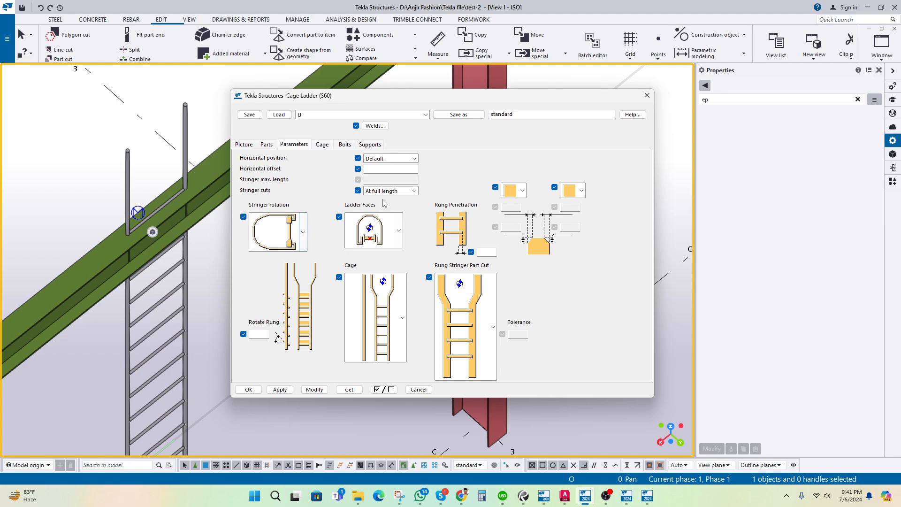
pyautogui.click(326, 148)
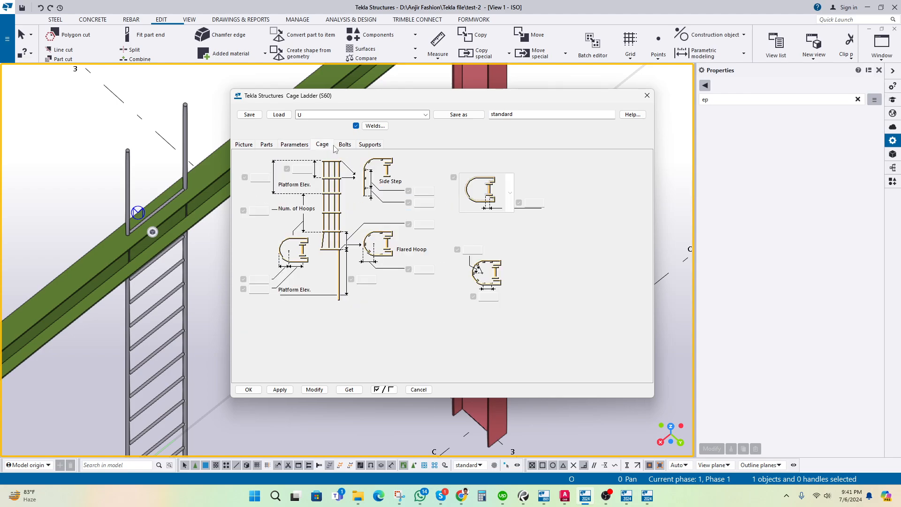
pyautogui.click(348, 147)
pyautogui.click(366, 147)
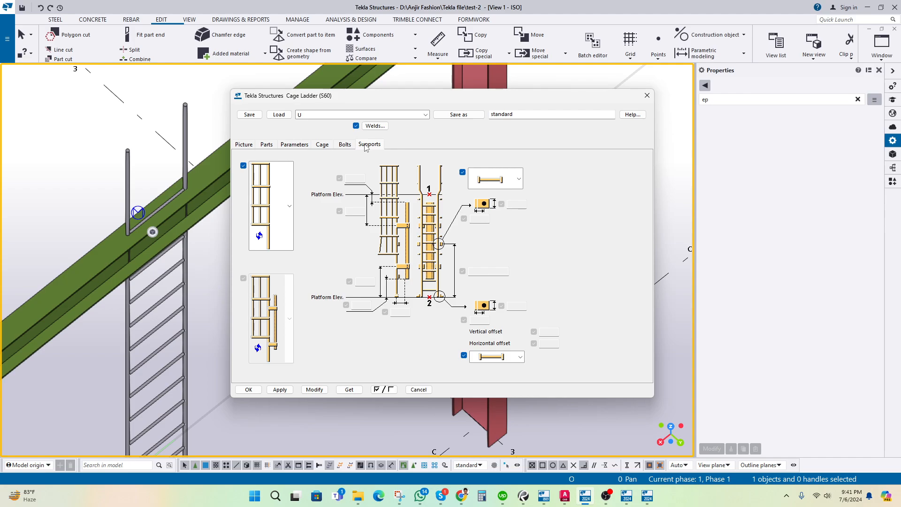
pyautogui.click(267, 146)
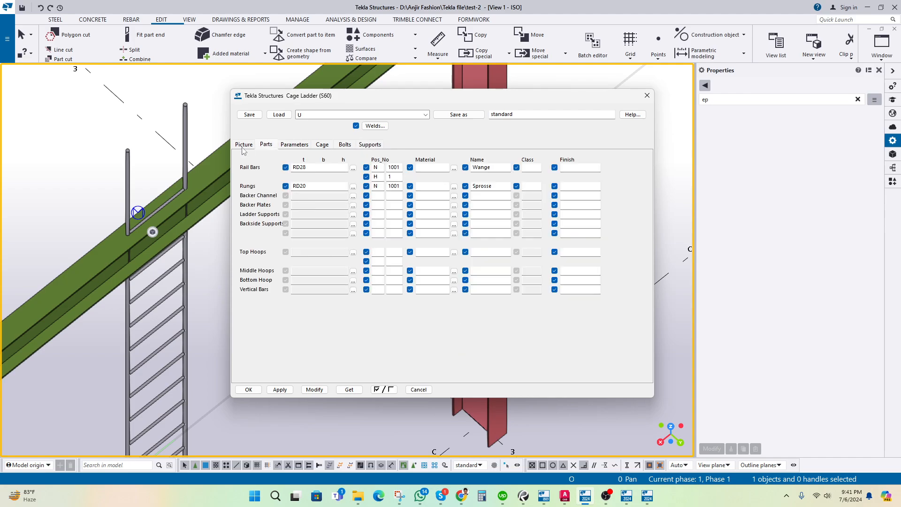
# Step: Review the ladder's overall dimension settings, including the rung spacing and the offsets at its foot, against the model
pyautogui.click(243, 149)
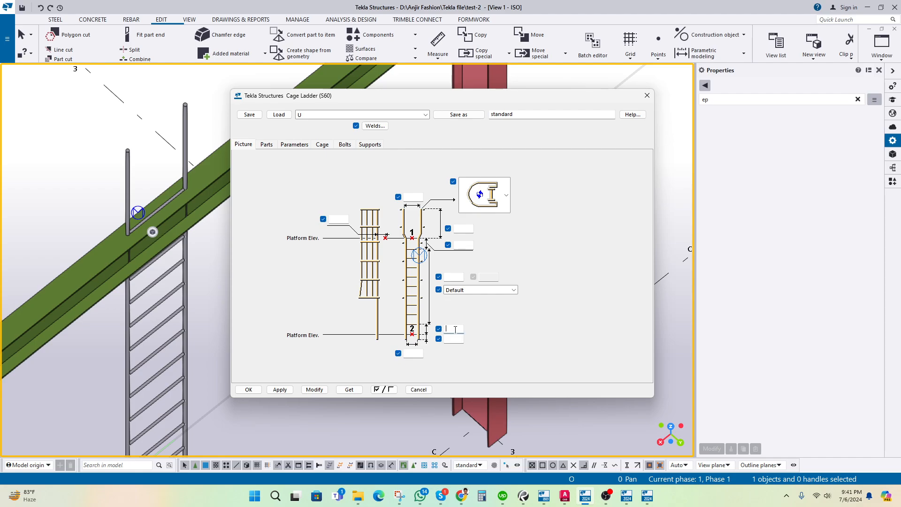
pyautogui.moveTo(149, 331); pyautogui.dragTo(111, 242, button='middle')
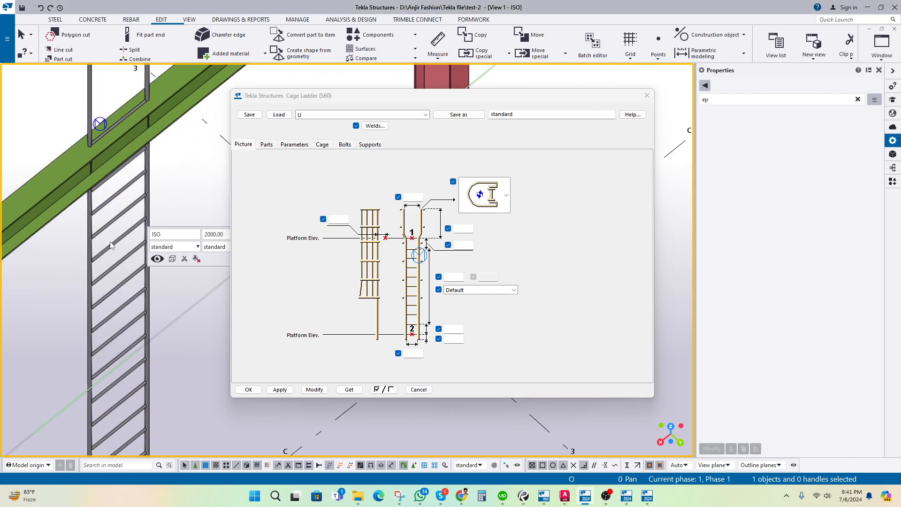
pyautogui.click(133, 284)
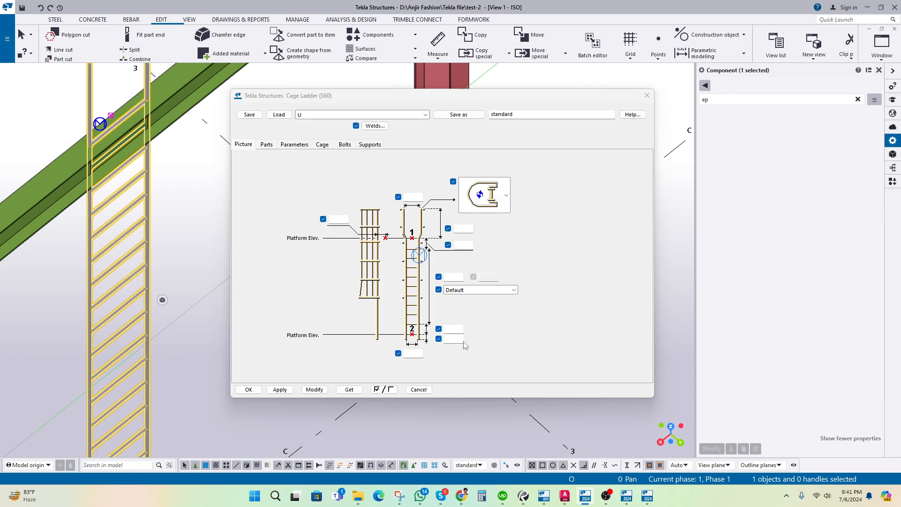
pyautogui.click(450, 330)
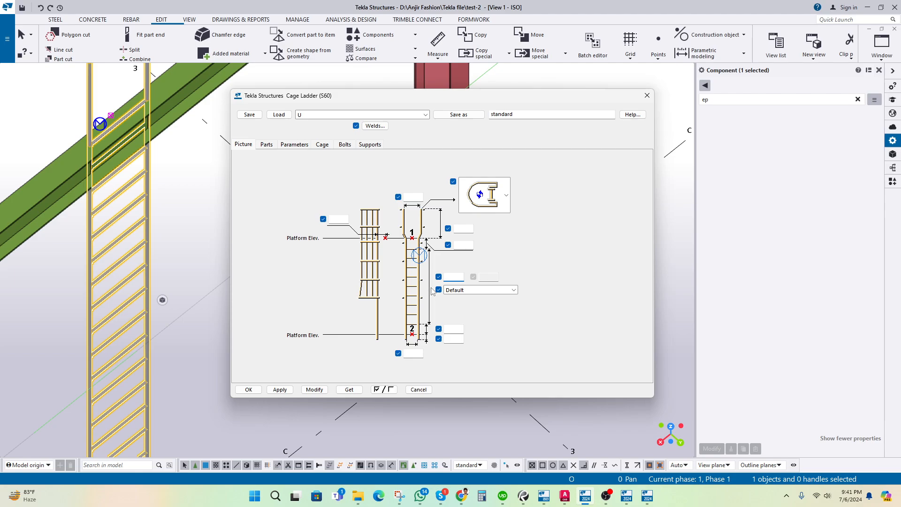
# Step: Load the saved U settings into the ladder's properties without applying them, and read the ladder's own settings back
pyautogui.click(182, 240)
pyautogui.doubleClick(148, 231)
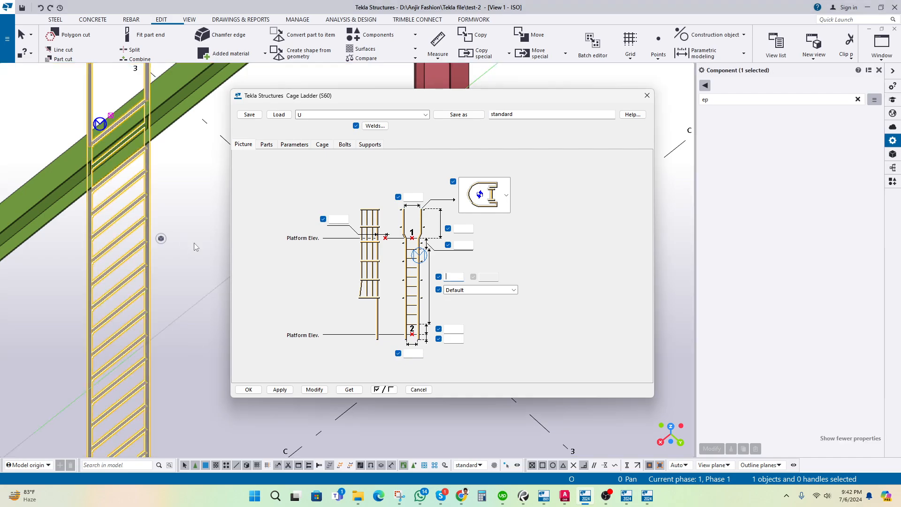
pyautogui.click(332, 116)
pyautogui.click(332, 117)
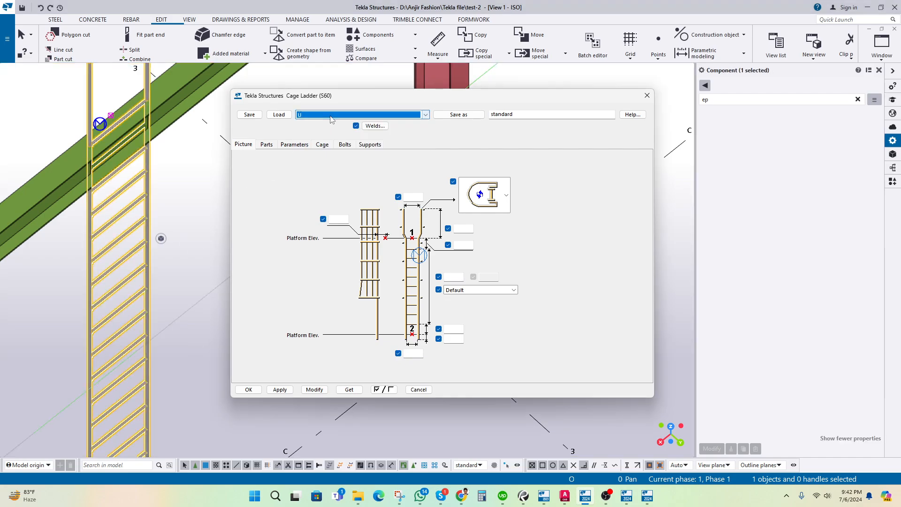
pyautogui.click(279, 115)
pyautogui.click(176, 192)
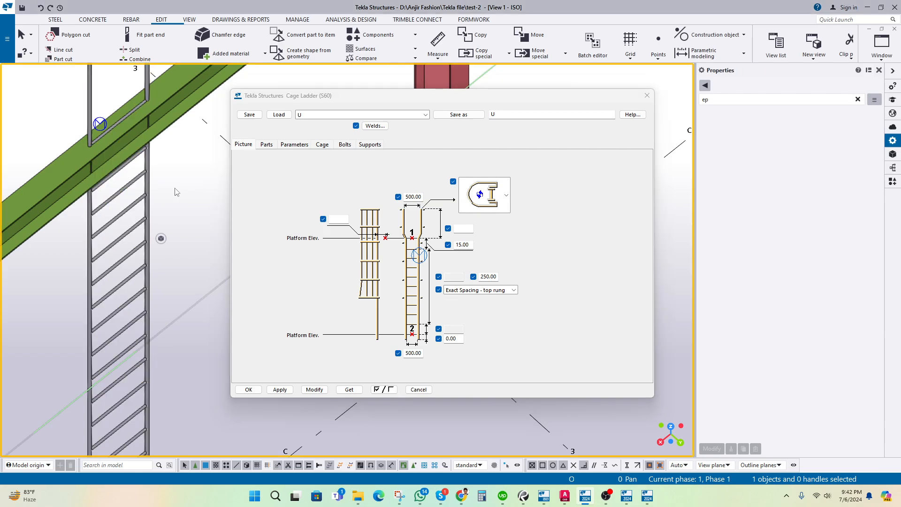
pyautogui.scroll(-3, 177, 191)
pyautogui.doubleClick(143, 206)
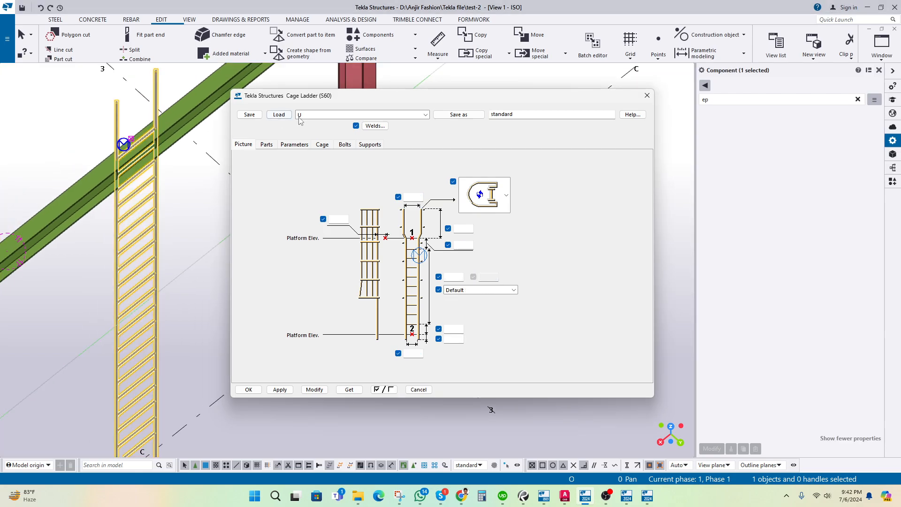
# Step: Load the saved U settings, apply them to the cage ladder and inspect the rebuilt ladder and cage
pyautogui.click(279, 115)
pyautogui.click(314, 389)
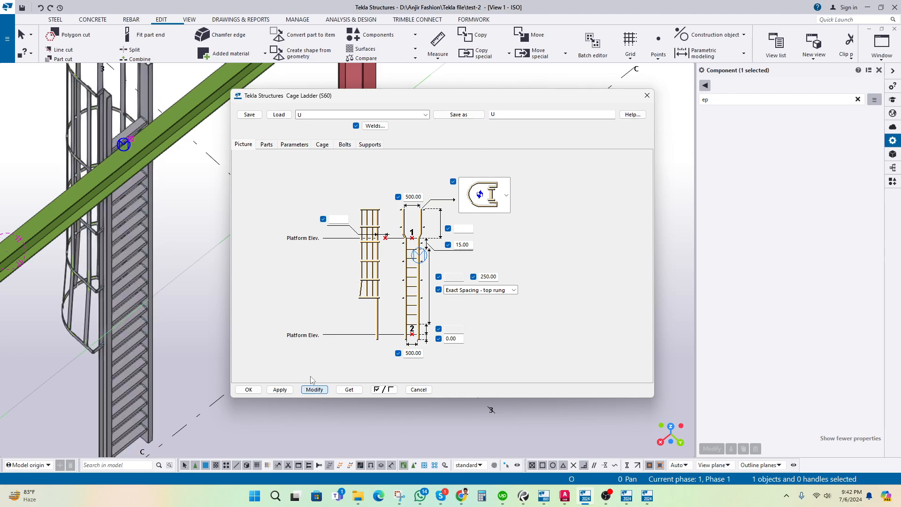
pyautogui.keyDown('ctrl'); pyautogui.moveTo(173, 232); pyautogui.dragTo(293, 258, button='middle'); pyautogui.keyUp('ctrl')
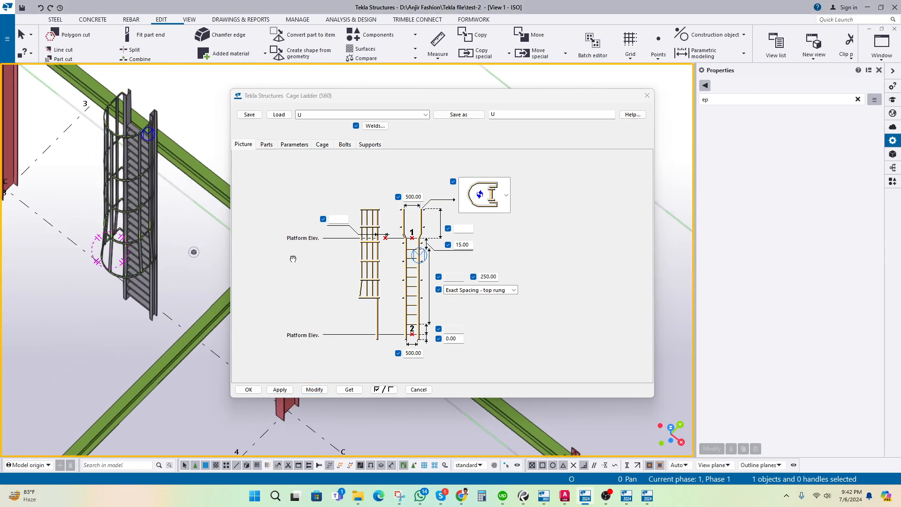
pyautogui.scroll(4, 143, 226)
pyautogui.moveTo(143, 226); pyautogui.dragTo(144, 273, button='middle')
pyautogui.scroll(4, 136, 281)
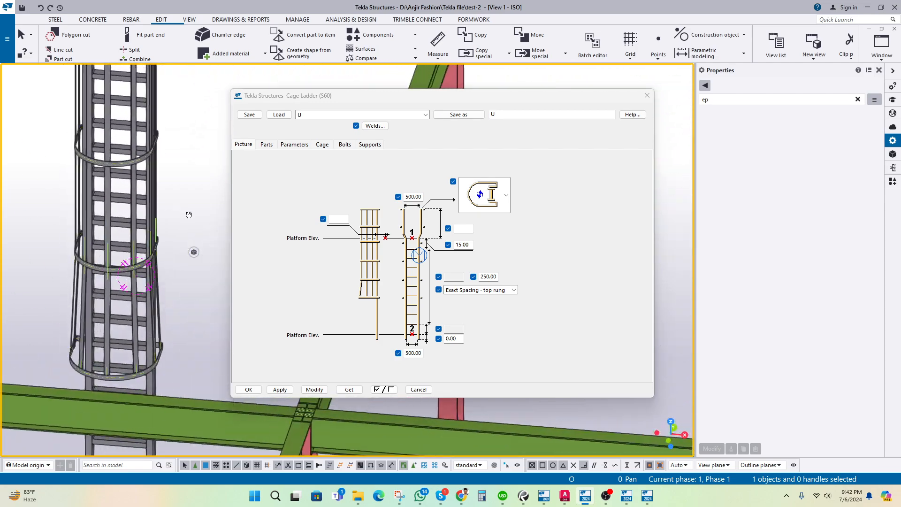
# Step: Review the profiles set for the cage ladder's rails, rungs, hoops and vertical bars against the model
pyautogui.click(138, 235)
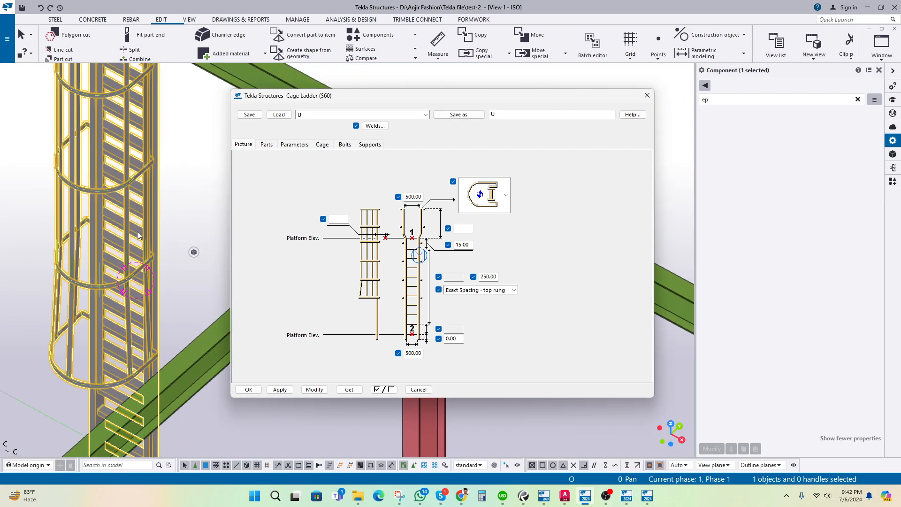
pyautogui.click(266, 144)
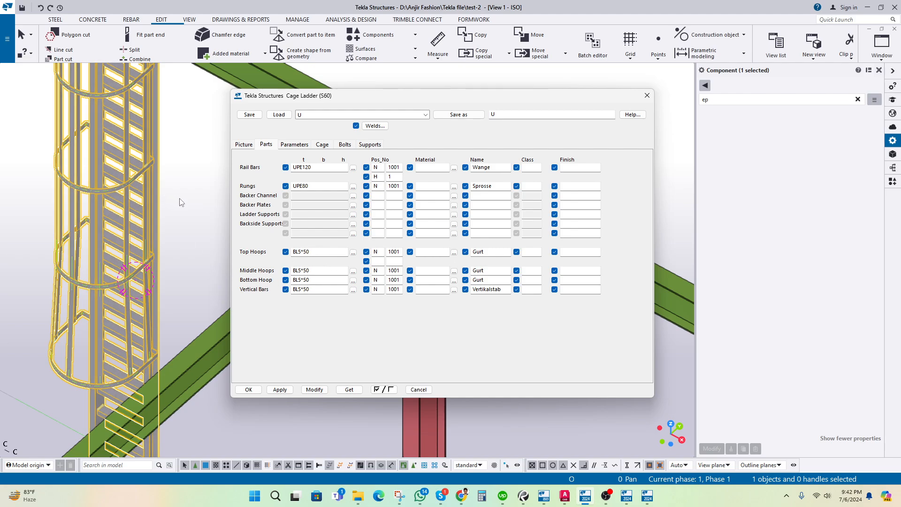
pyautogui.moveTo(181, 203); pyautogui.dragTo(166, 233, button='middle')
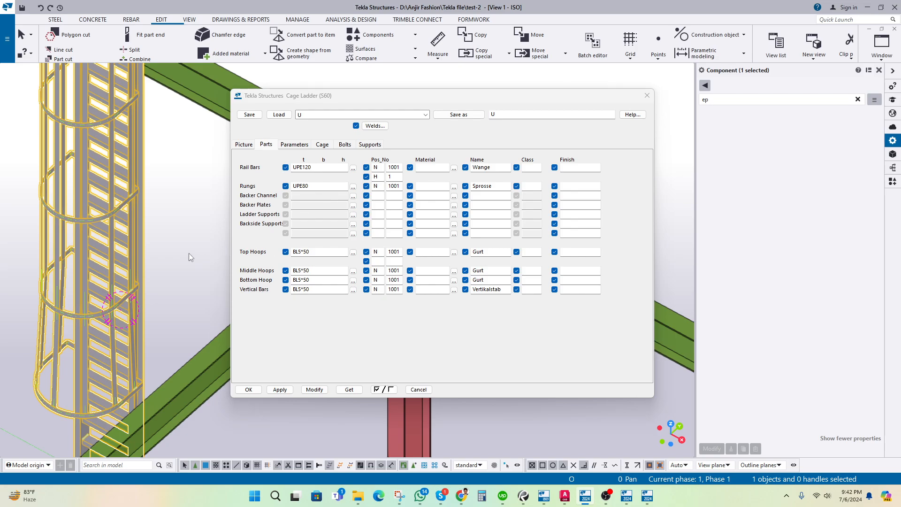
pyautogui.moveTo(168, 238); pyautogui.dragTo(169, 255, button='middle')
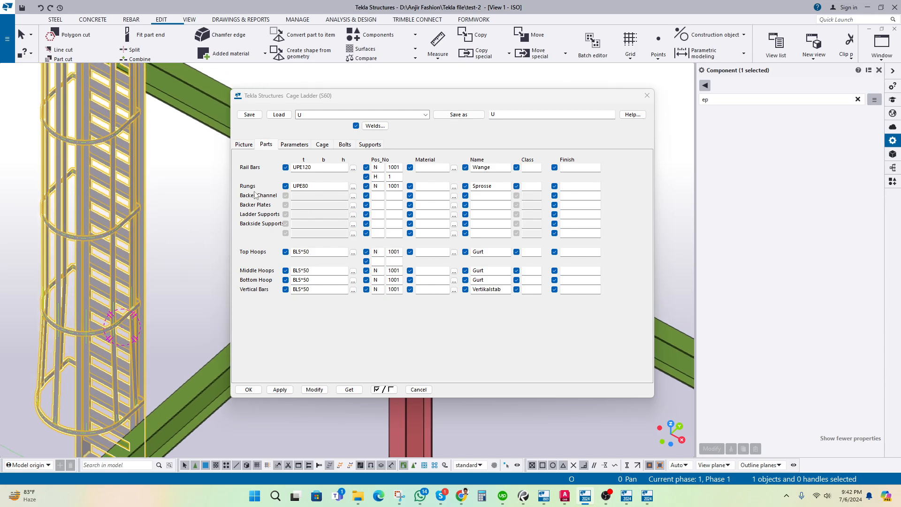
# Step: Load the saved RR settings, apply them to the cage ladder and inspect the rebuilt ladder from several sides
pyautogui.click(319, 115)
pyautogui.click(319, 129)
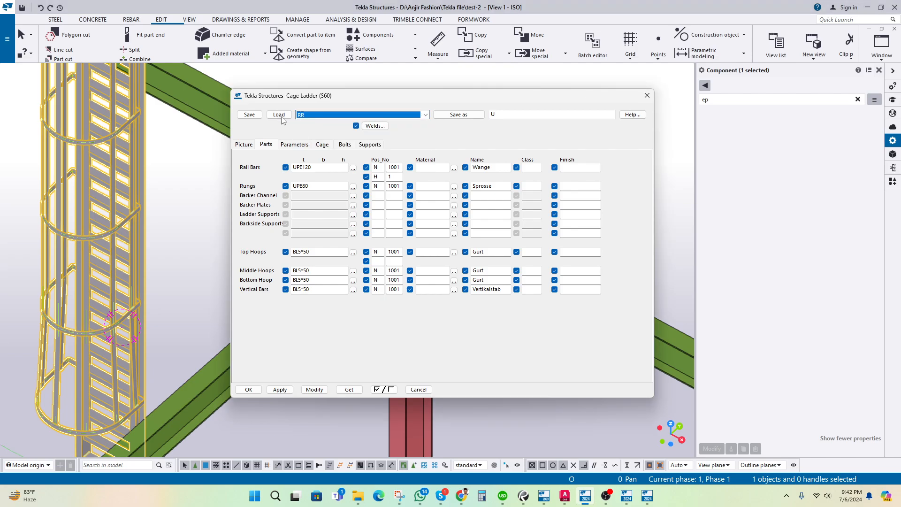
pyautogui.click(279, 114)
pyautogui.click(314, 390)
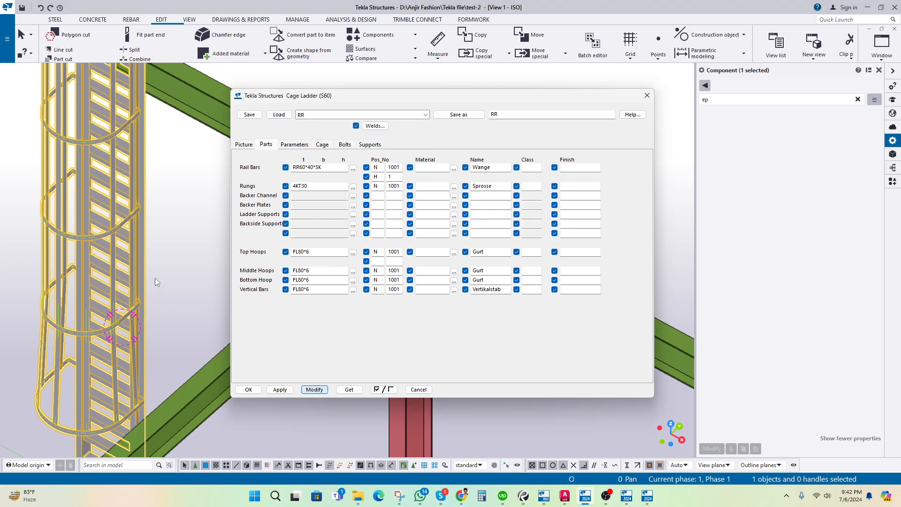
pyautogui.keyDown('ctrl'); pyautogui.moveTo(177, 273); pyautogui.dragTo(151, 283, button='middle'); pyautogui.keyUp('ctrl')
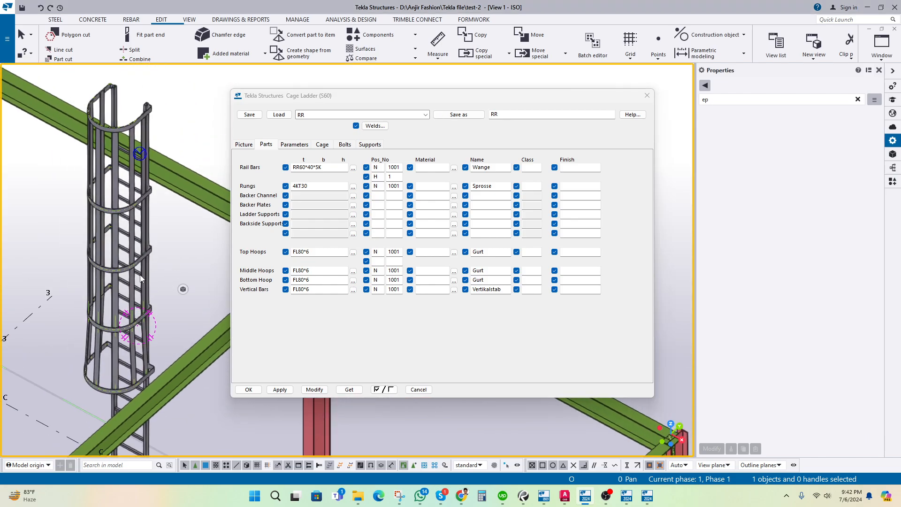
pyautogui.scroll(-3, 131, 270)
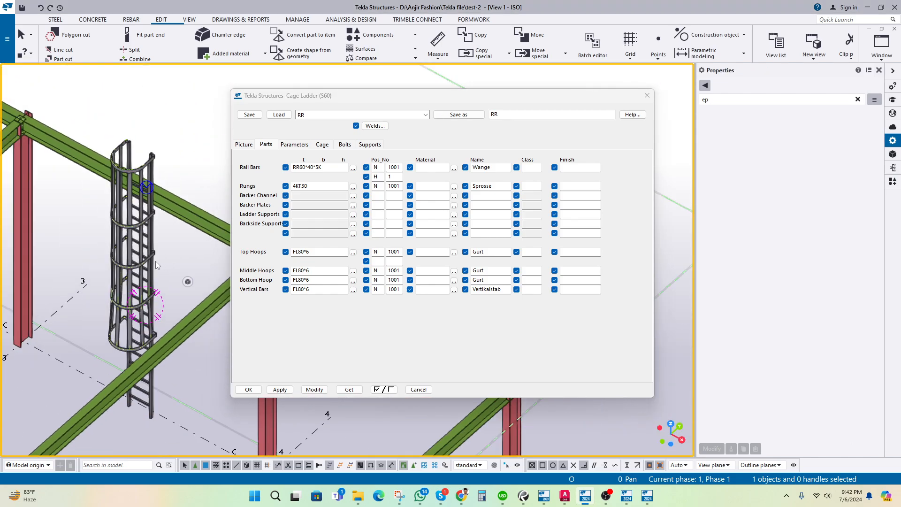
pyautogui.keyDown('ctrl'); pyautogui.moveTo(124, 267); pyautogui.dragTo(150, 246, button='middle'); pyautogui.keyUp('ctrl')
pyautogui.scroll(2, 150, 215)
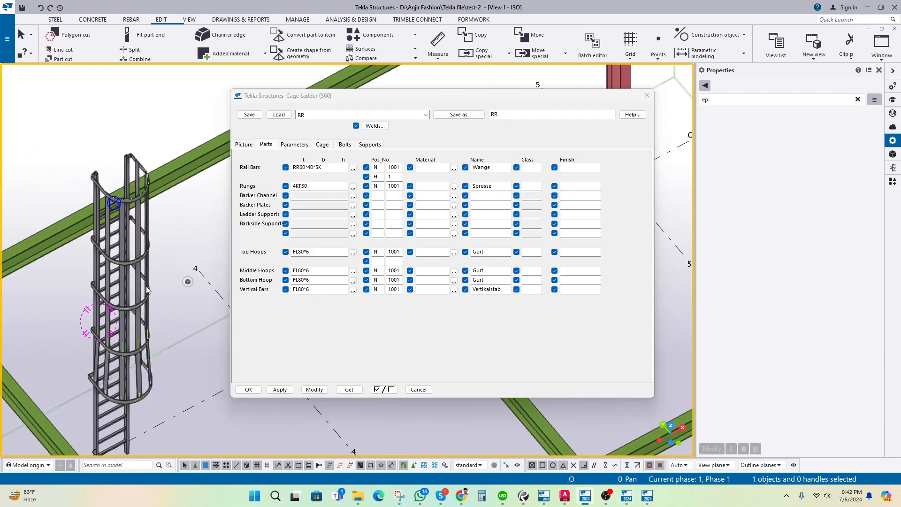
pyautogui.moveTo(144, 286)
pyautogui.keyDown('ctrl'); pyautogui.mouseDown(button='middle')
pyautogui.moveTo(131, 285)
pyautogui.moveTo(174, 270)
pyautogui.mouseUp(button='middle'); pyautogui.keyUp('ctrl')
# Step: Undo the RR and U settings changes on the cage ladder and check the plain ladder in the model
pyautogui.click(158, 252)
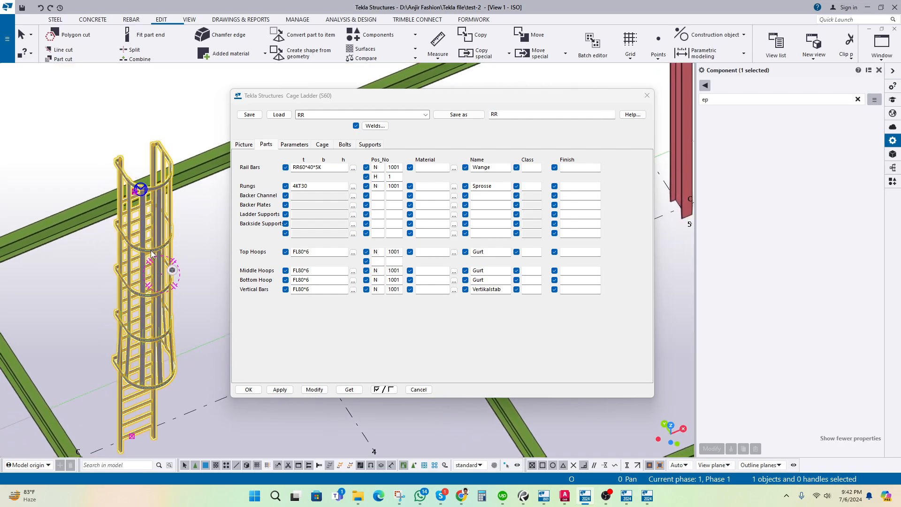
pyautogui.click(305, 115)
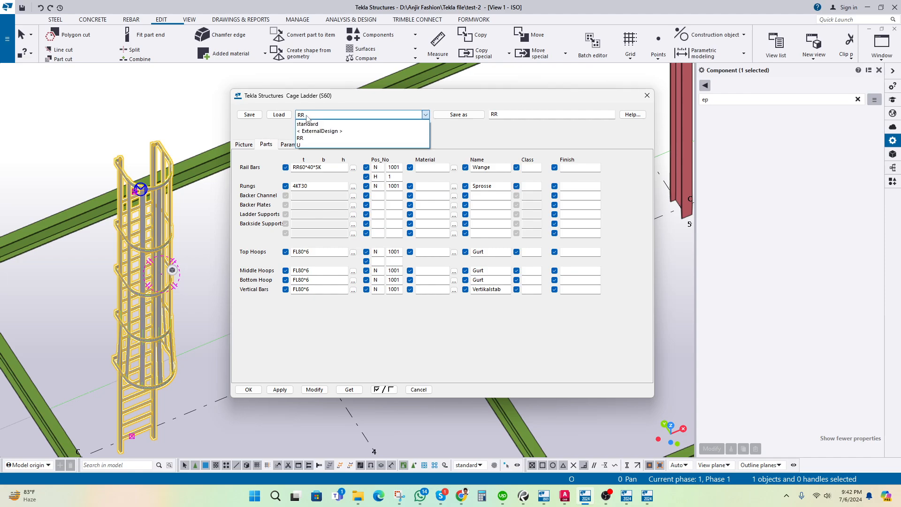
pyautogui.click(184, 137)
pyautogui.click(136, 130)
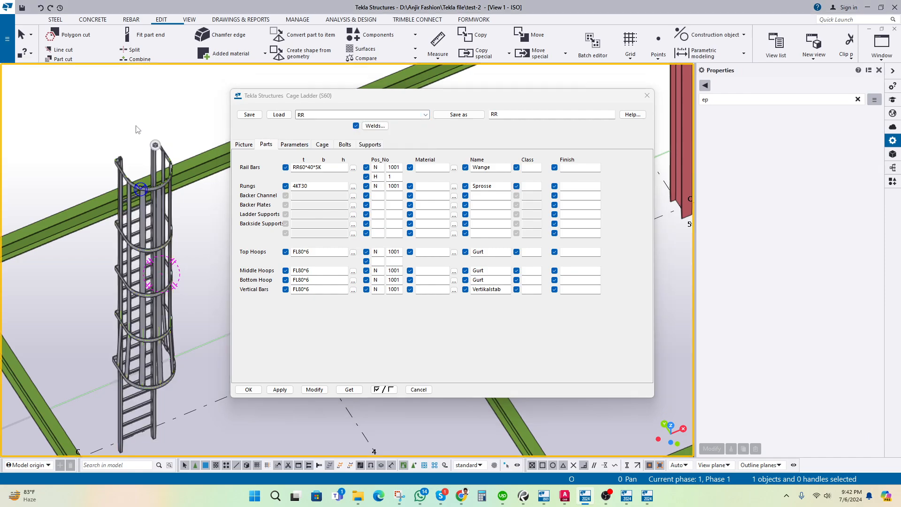
pyautogui.click(127, 255)
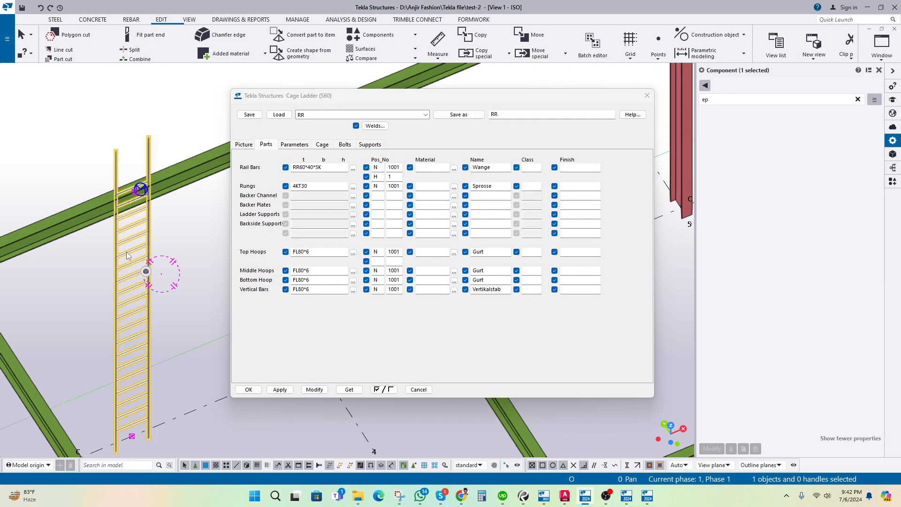
pyautogui.click(180, 229)
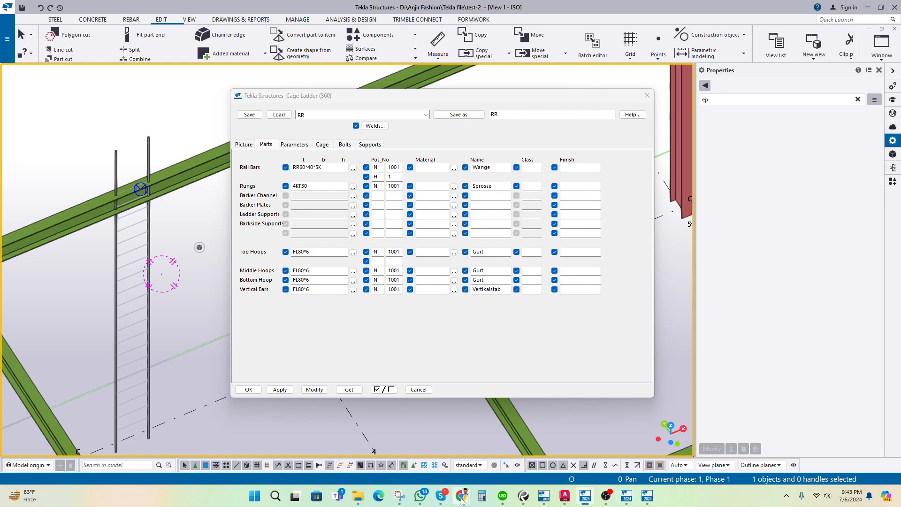
# Step: Read the plain ladder's own settings into the Cage Ladder (S60) properties and compare its part profiles with the model
pyautogui.moveTo(462, 501)
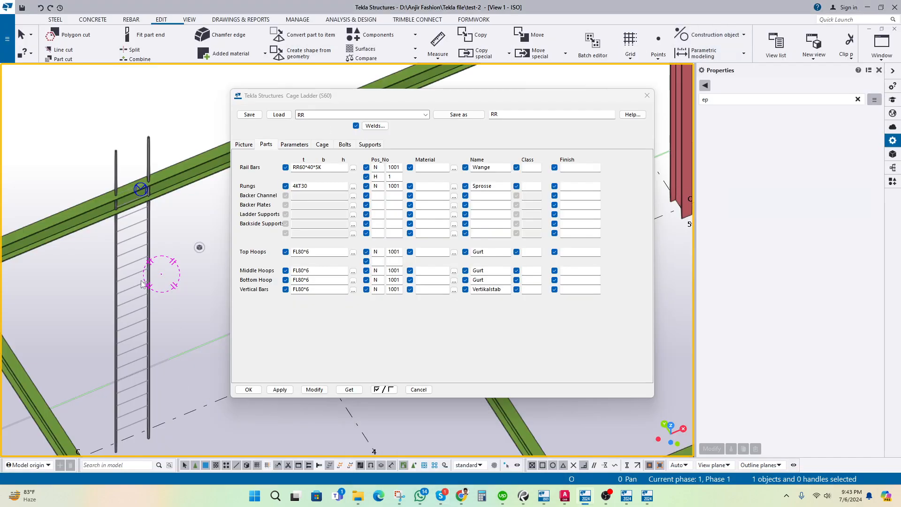
pyautogui.scroll(2, 140, 271)
pyautogui.scroll(-2, 131, 229)
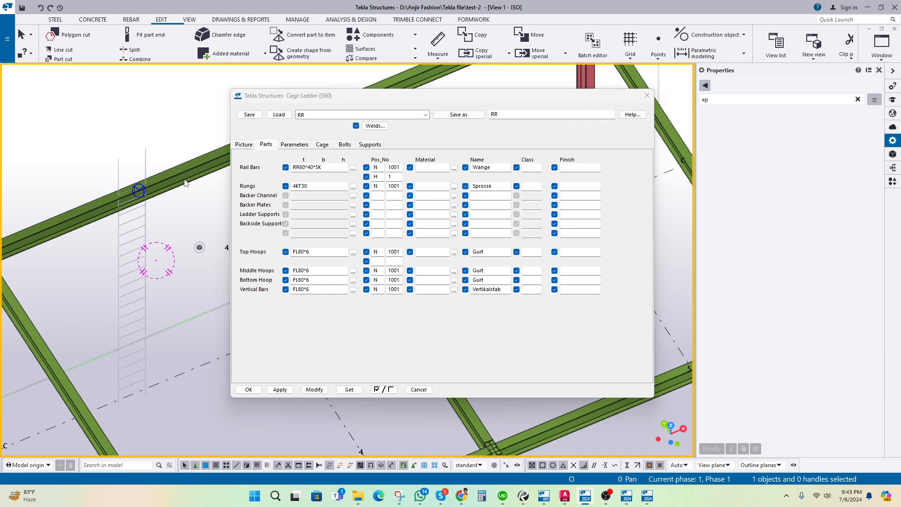
pyautogui.doubleClick(140, 227)
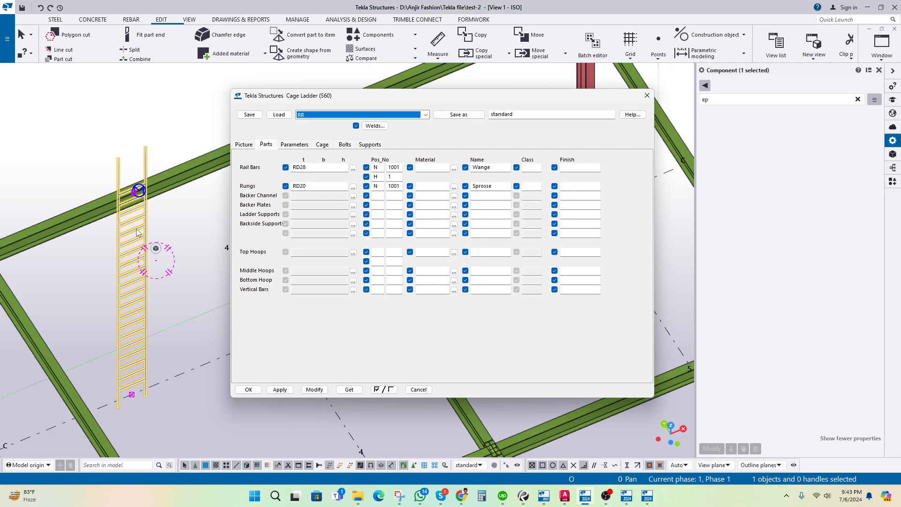
pyautogui.scroll(-2, 162, 306)
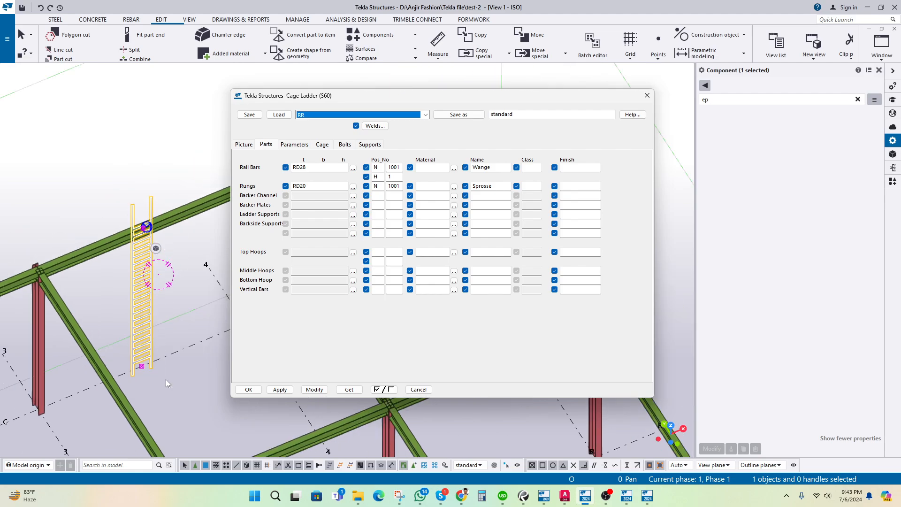
pyautogui.moveTo(92, 288); pyautogui.dragTo(124, 269, button='middle')
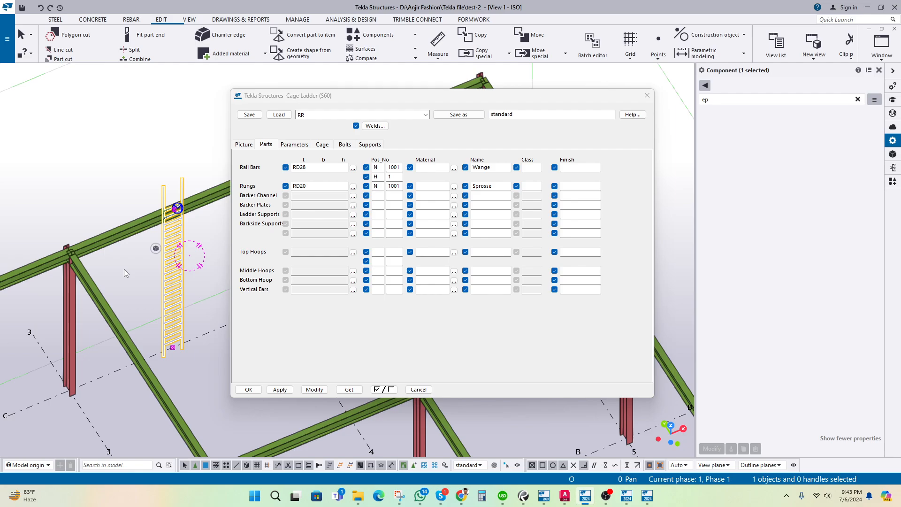
# Step: Load the saved U settings into the plain ladder's properties and apply them to the ladder
pyautogui.doubleClick(175, 280)
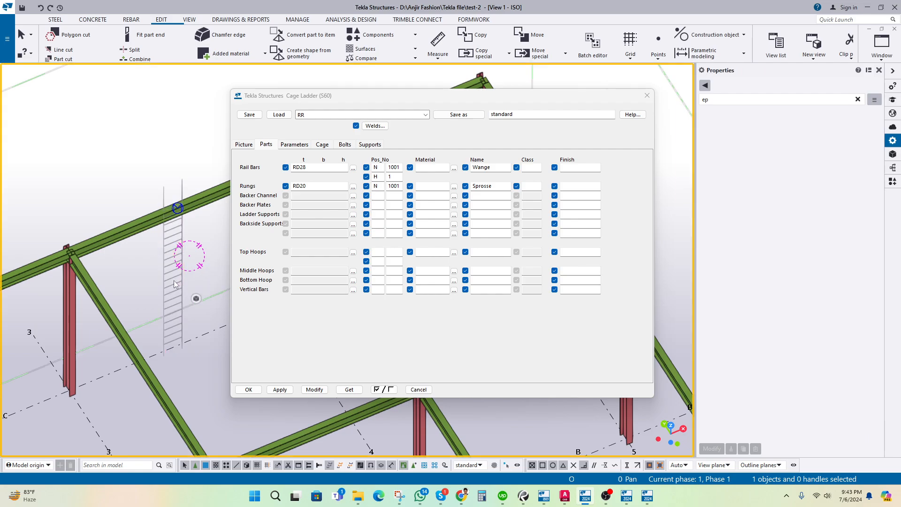
pyautogui.click(344, 114)
pyautogui.click(320, 146)
pyautogui.click(278, 114)
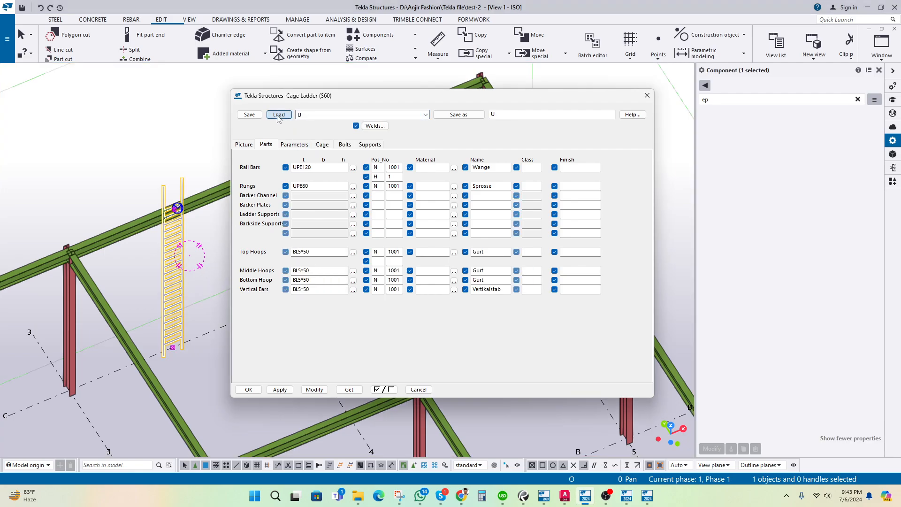
pyautogui.click(315, 389)
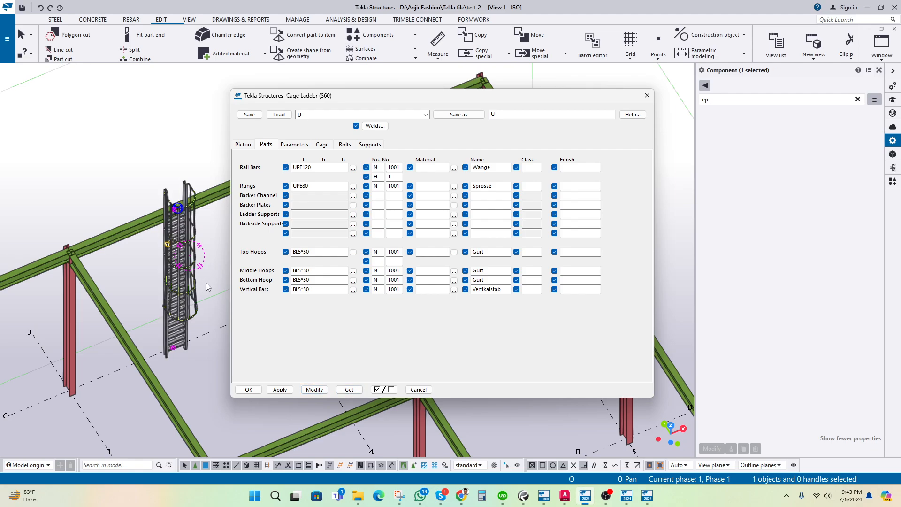
# Step: Inspect the ladder's rails, rungs and cage hoops, especially where the top hoop meets the rail
pyautogui.scroll(6, 207, 284)
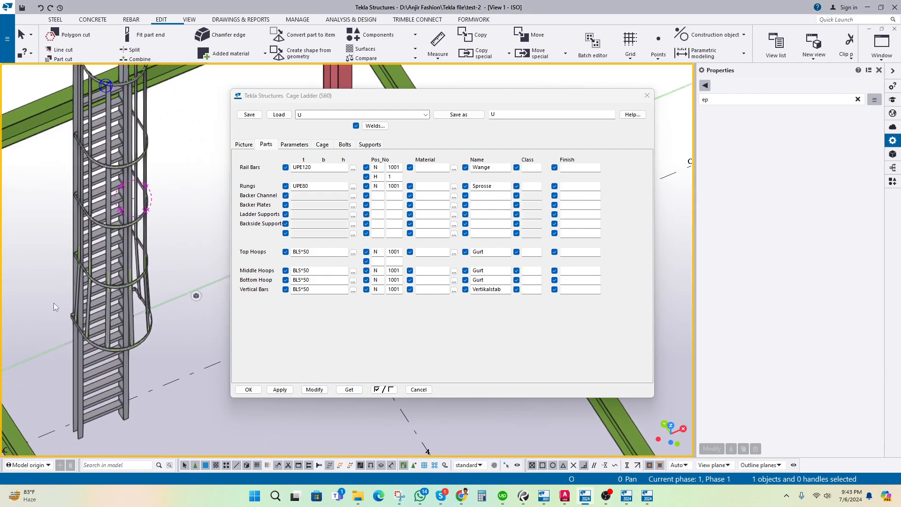
pyautogui.moveTo(80, 74); pyautogui.dragTo(83, 176, button='middle')
pyautogui.scroll(1, 92, 195)
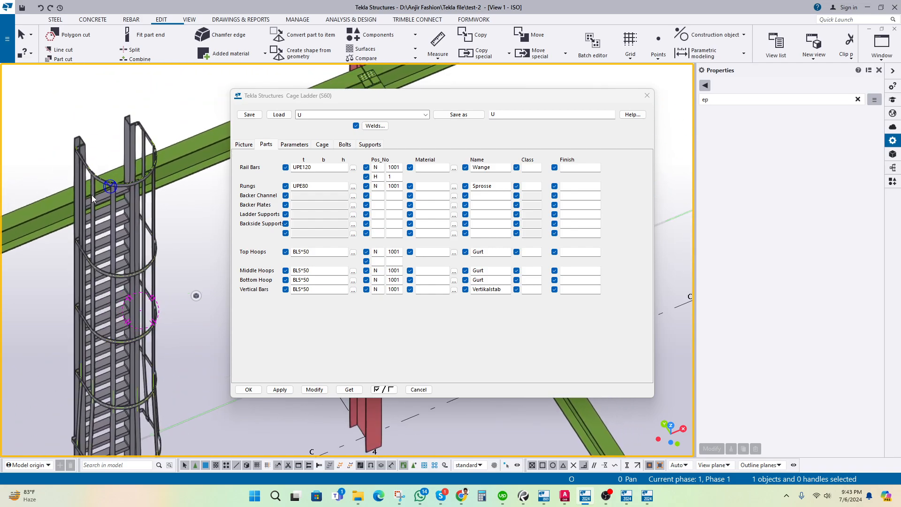
pyautogui.scroll(2, 92, 195)
pyautogui.scroll(1, 77, 221)
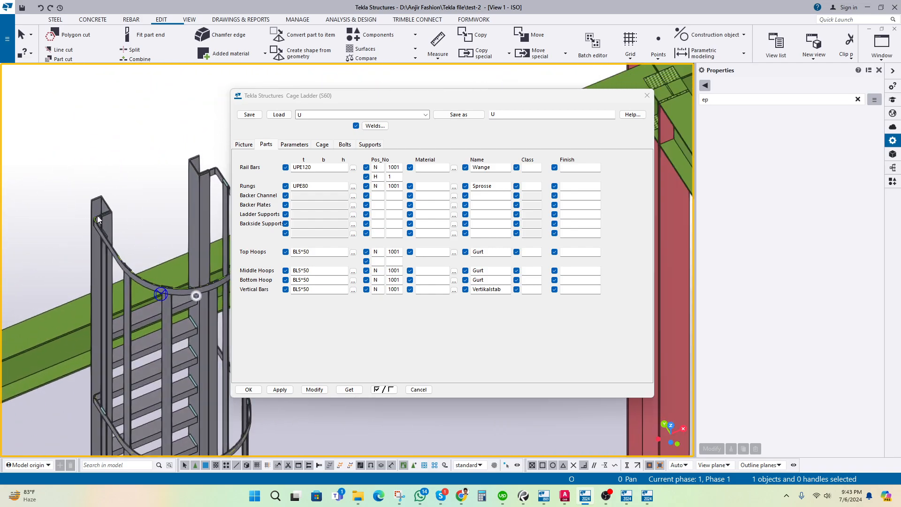
pyautogui.moveTo(97, 219)
pyautogui.keyDown('ctrl'); pyautogui.mouseDown(button='middle')
pyautogui.moveTo(106, 230)
pyautogui.moveTo(85, 269)
pyautogui.moveTo(66, 277)
pyautogui.mouseUp(button='middle'); pyautogui.keyUp('ctrl')
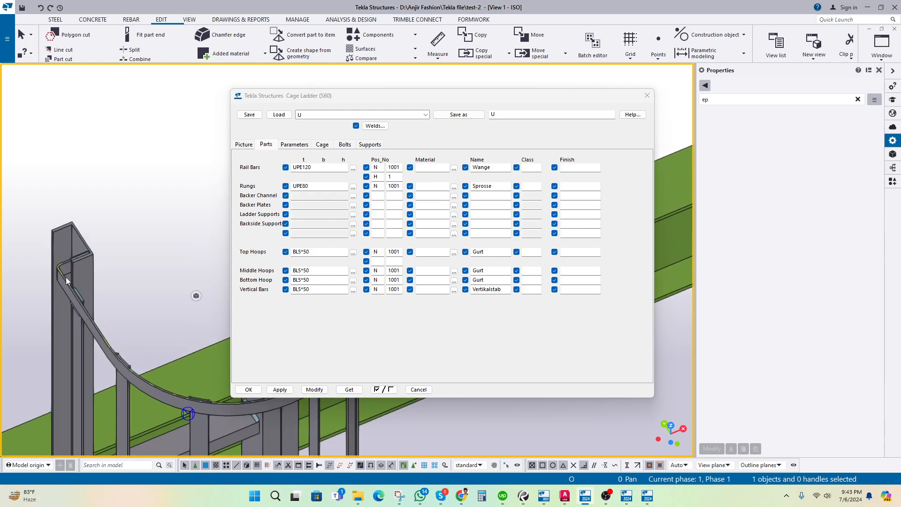
pyautogui.scroll(-5, 111, 300)
pyautogui.moveTo(119, 348); pyautogui.dragTo(121, 189, button='middle')
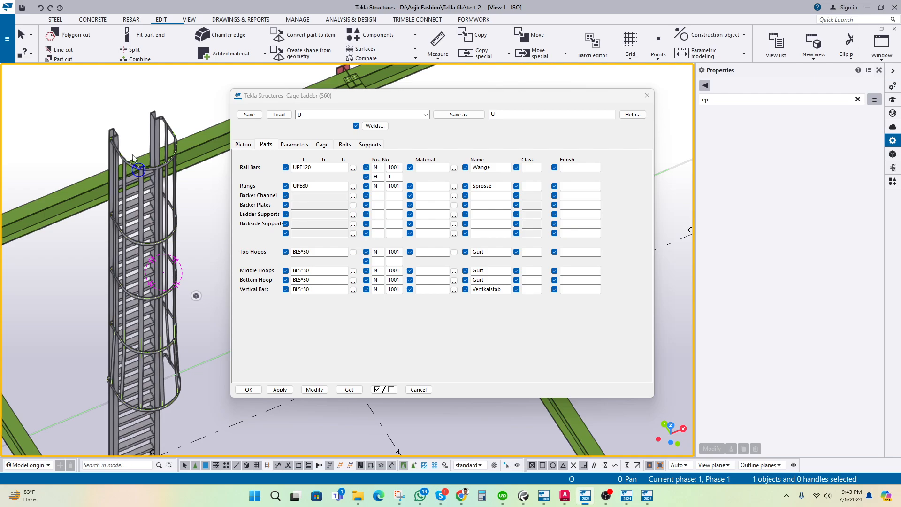
pyautogui.moveTo(98, 270); pyautogui.dragTo(91, 262, button='middle')
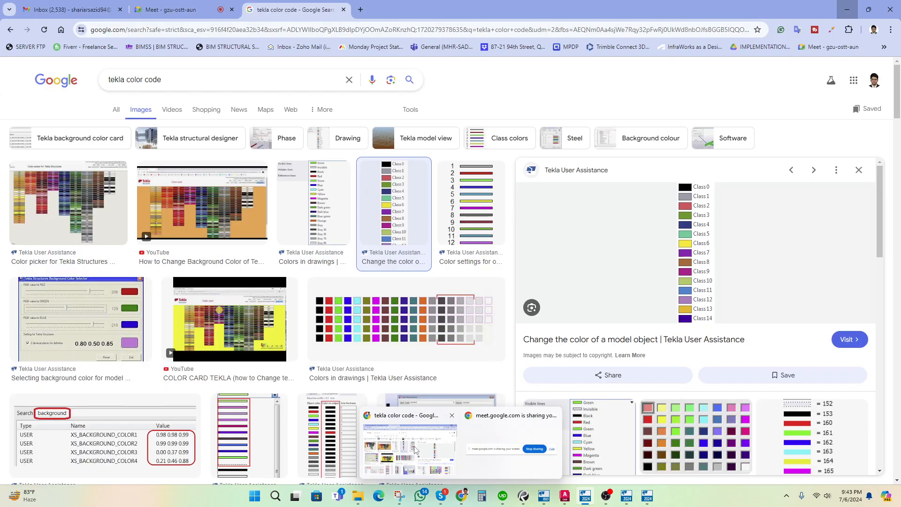
pyautogui.click(415, 449)
pyautogui.click(359, 10)
pyautogui.moveTo(534, 8); pyautogui.dragTo(498, 0)
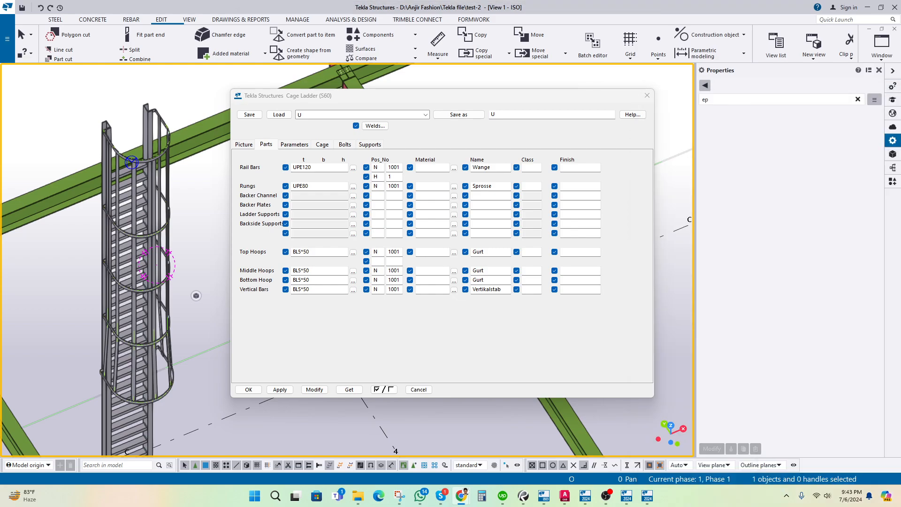
# Step: Load the standard settings into the cage ladder's properties and apply them to the ladder
pyautogui.click(196, 296)
pyautogui.click(349, 119)
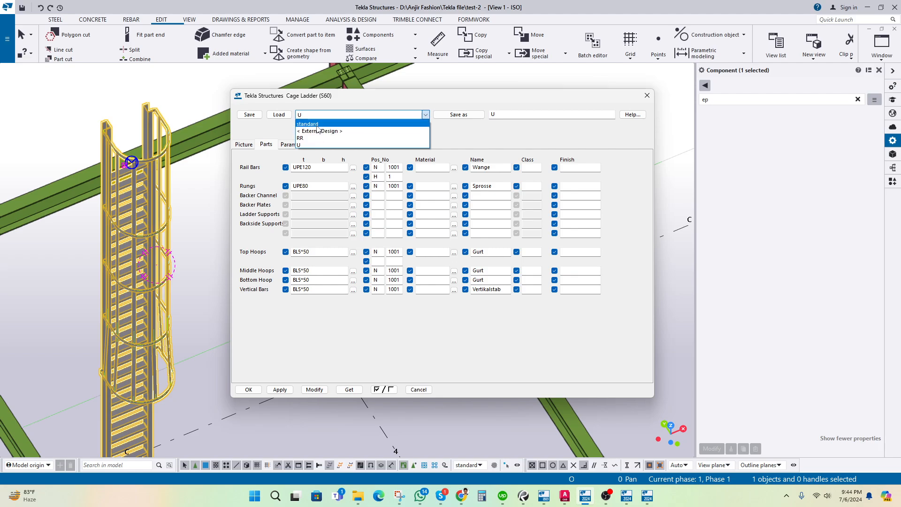
pyautogui.click(319, 123)
pyautogui.click(281, 117)
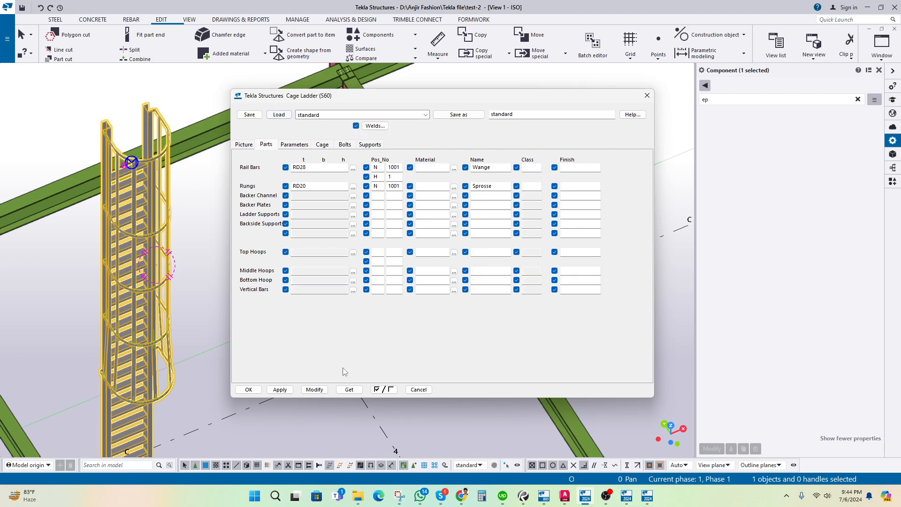
pyautogui.click(315, 389)
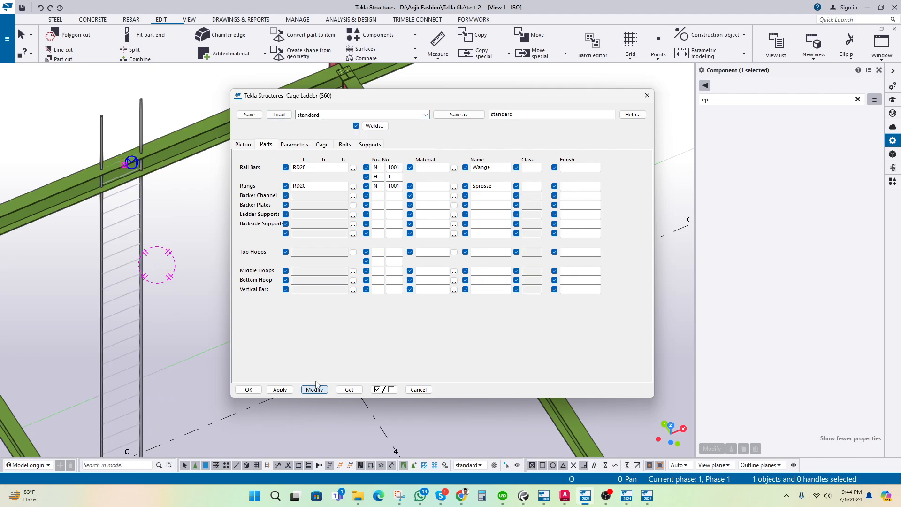
# Step: Select the plain ladder and review the ladder face orientation options in its Cage Ladder (S60) parameters
pyautogui.click(121, 217)
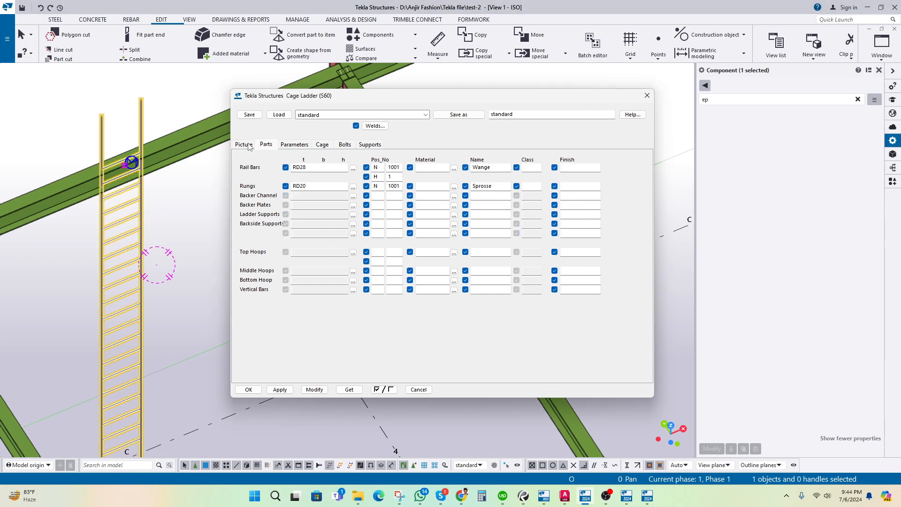
pyautogui.click(292, 145)
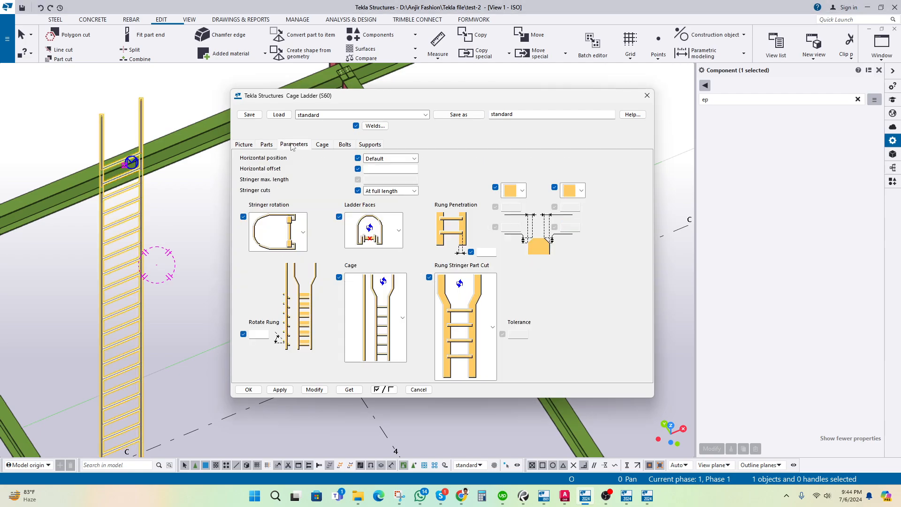
pyautogui.click(379, 242)
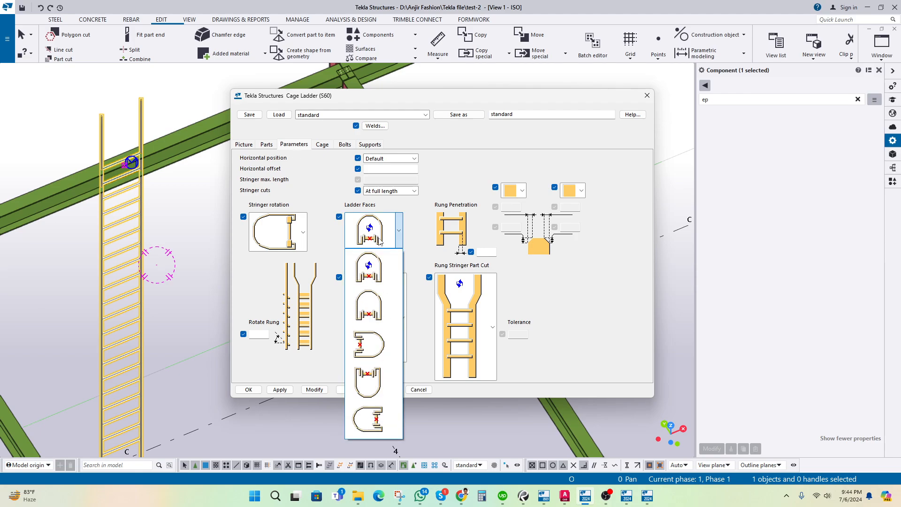
pyautogui.click(380, 241)
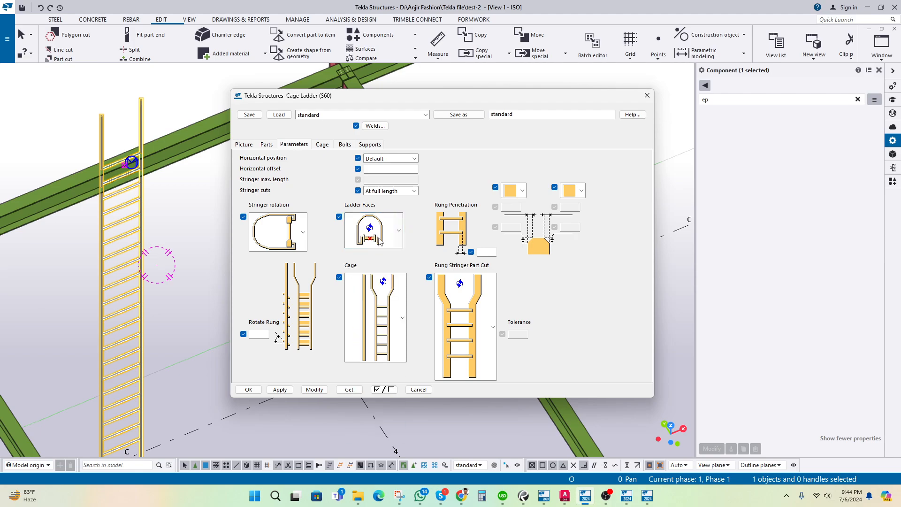
# Step: Apply the saved U settings to the selected plain ladder and undo the change
pyautogui.click(317, 115)
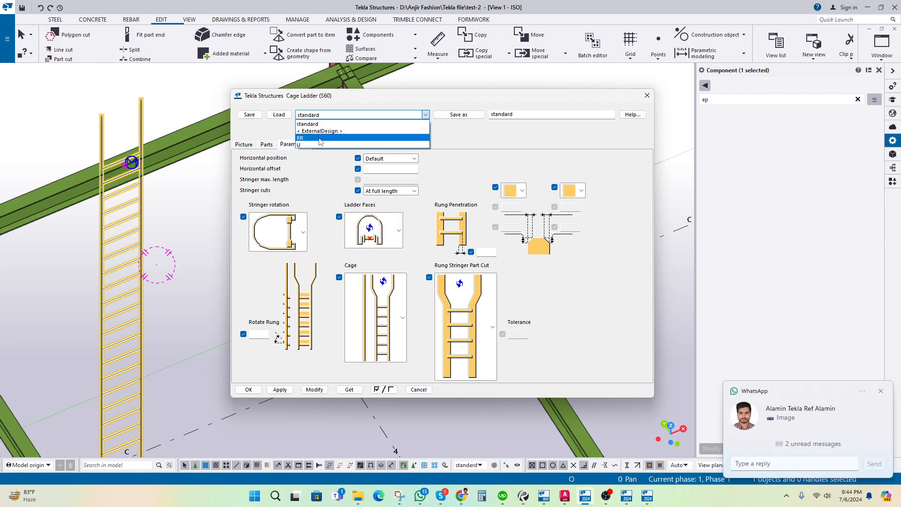
pyautogui.click(274, 132)
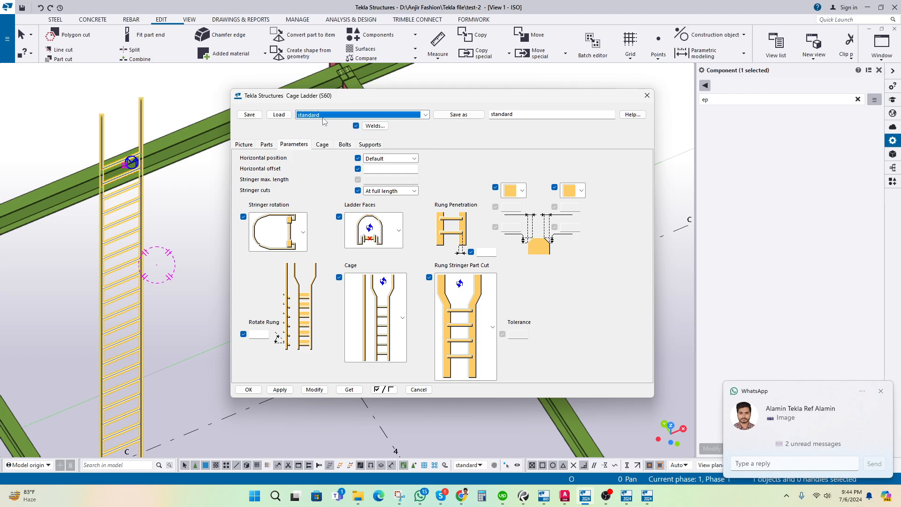
pyautogui.click(324, 117)
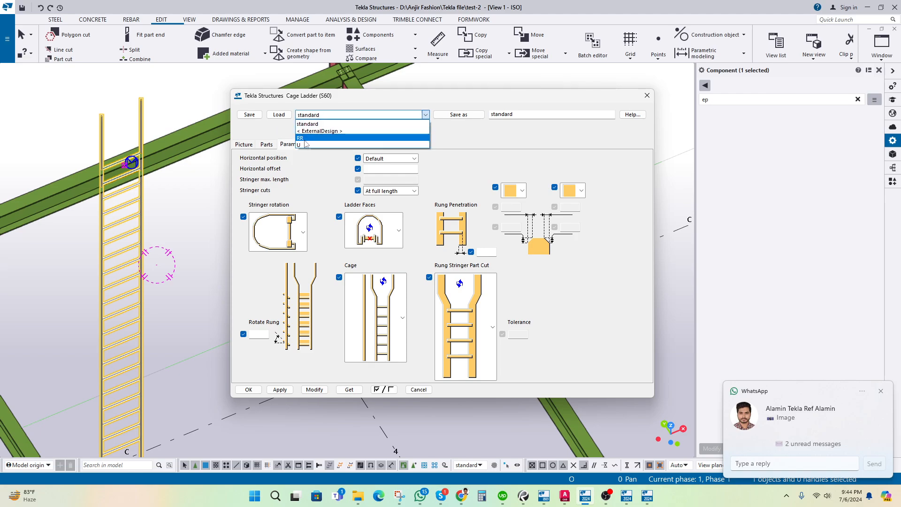
pyautogui.click(304, 141)
pyautogui.click(306, 115)
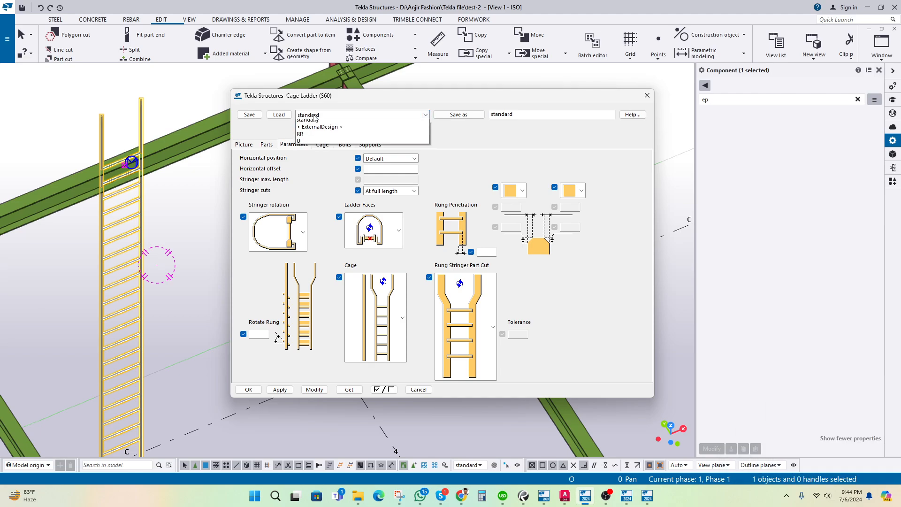
pyautogui.click(305, 145)
pyautogui.click(279, 115)
pyautogui.click(314, 389)
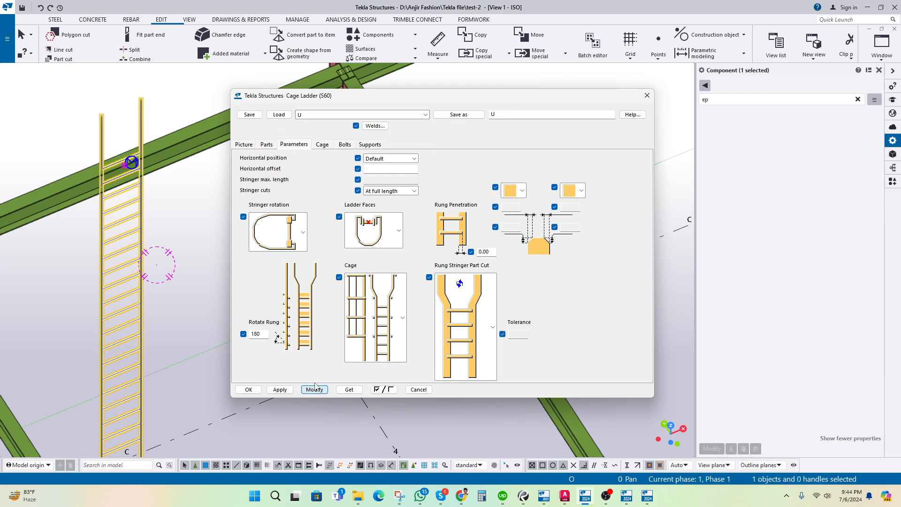
pyautogui.click(188, 239)
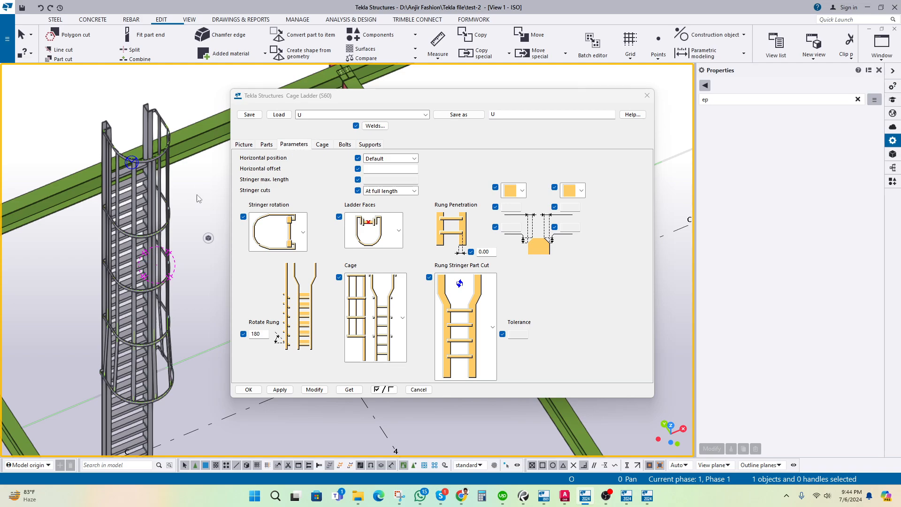
pyautogui.click(190, 293)
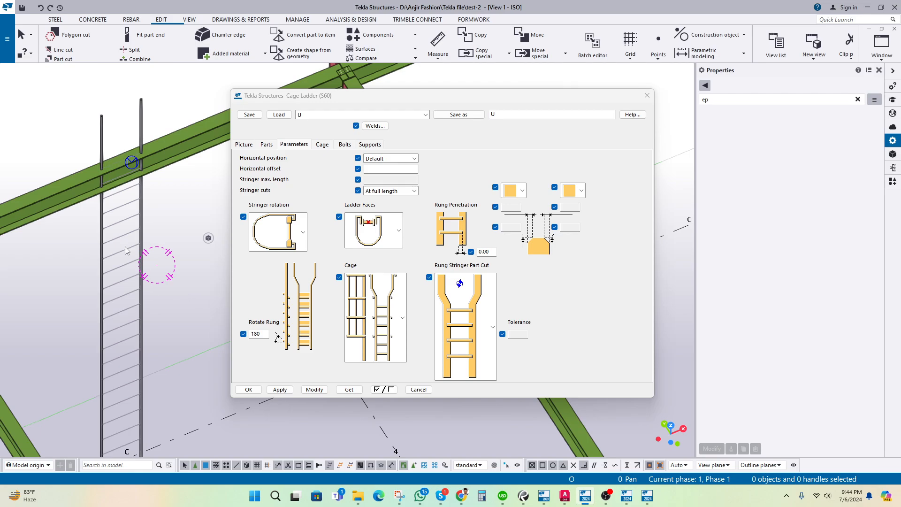
# Step: Read the plain ladder's own settings into its properties, save them as A_12345 and choose that saved set
pyautogui.click(114, 252)
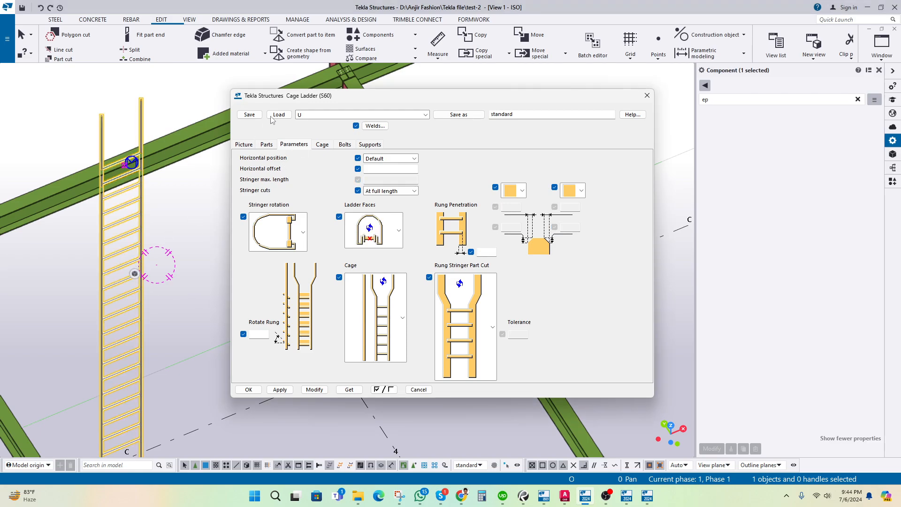
pyautogui.click(531, 114)
pyautogui.doubleClick(530, 114)
pyautogui.write('a')
pyautogui.write('a')
pyautogui.write('A')
pyautogui.write('_12345')
pyautogui.click(456, 115)
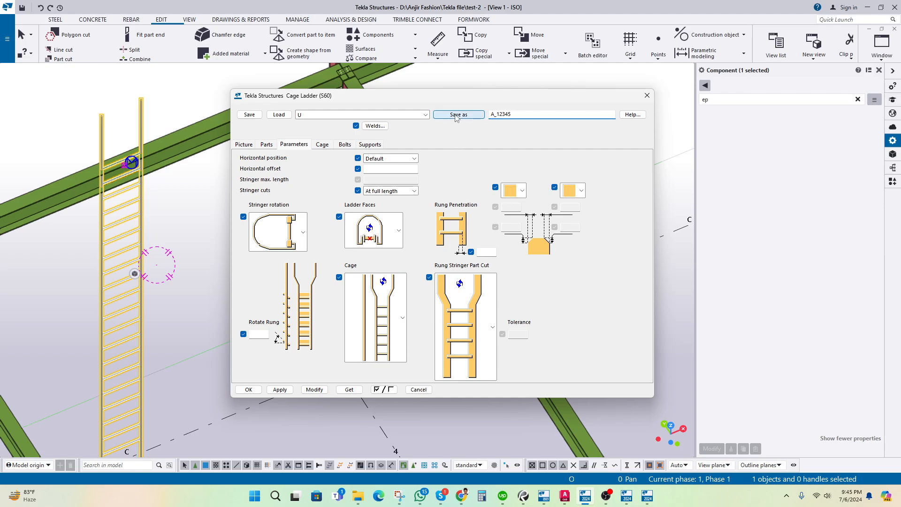
pyautogui.click(426, 115)
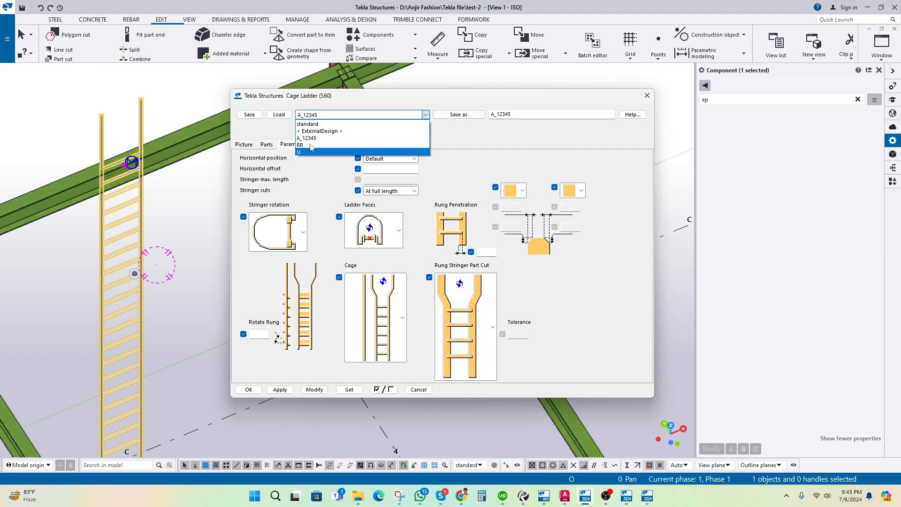
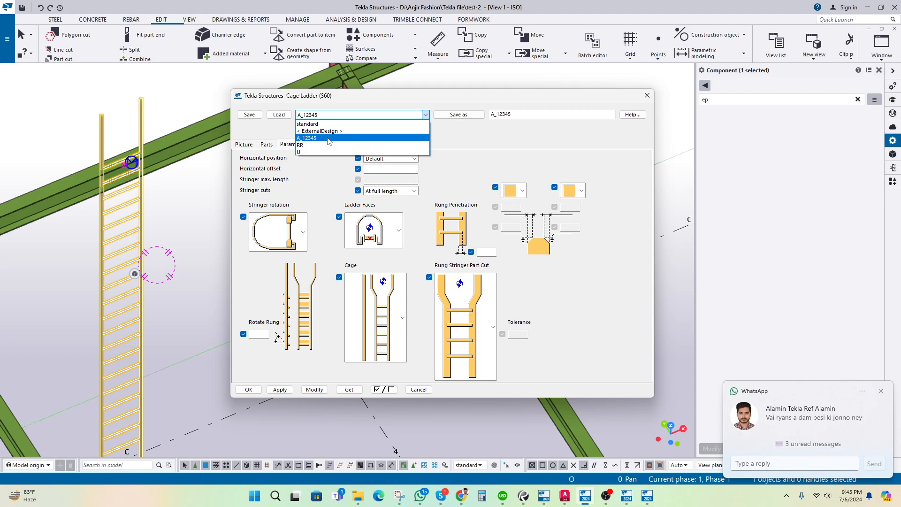
pyautogui.click(328, 138)
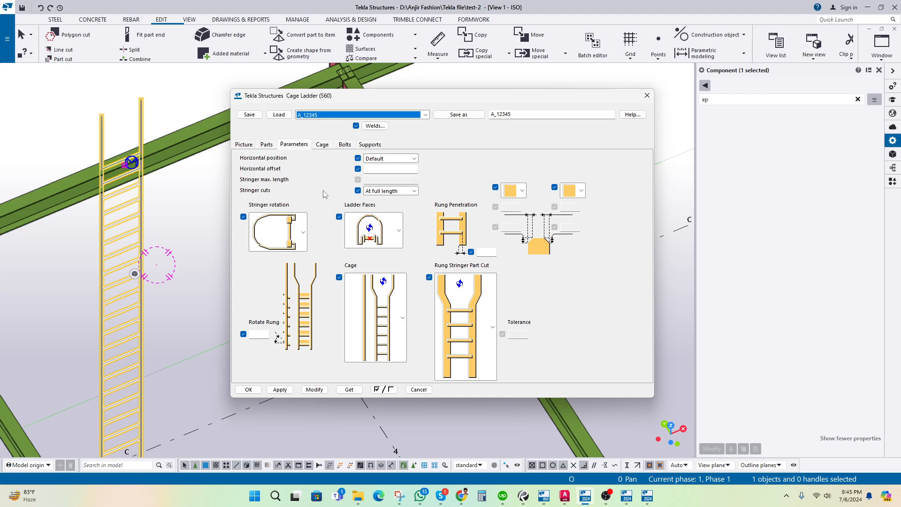
# Step: Switch to Bluebeam Revu and examine Figure 1, the ladder arrangement without a cage, in Ladder Data Sheet 2-04
pyautogui.click(358, 496)
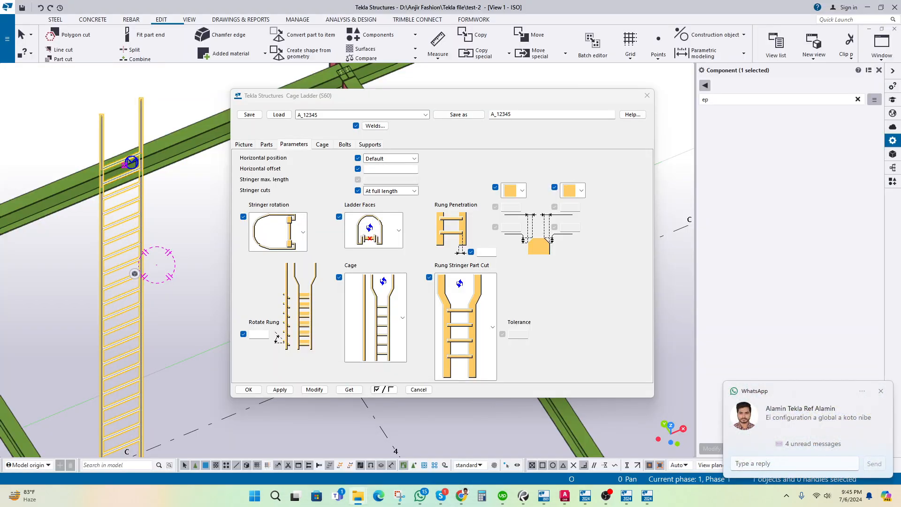
pyautogui.hotkey('alt', 'Tab')
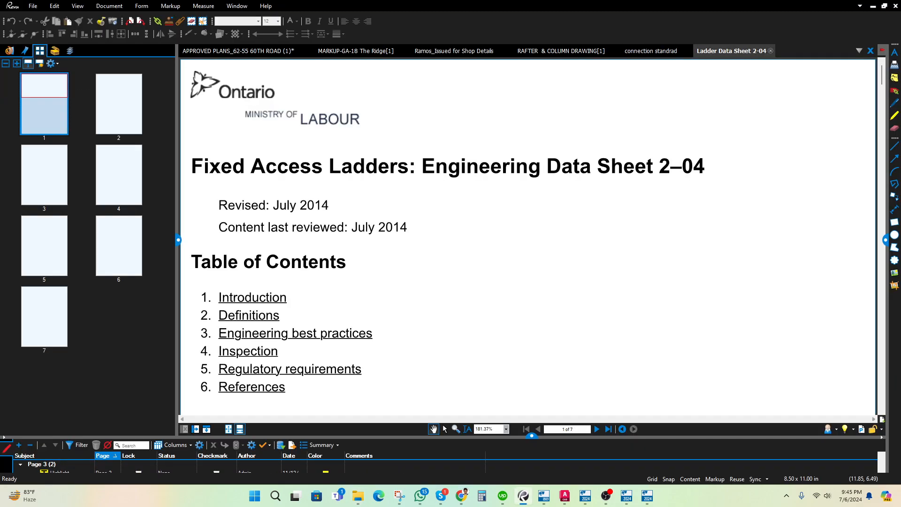
pyautogui.click(108, 180)
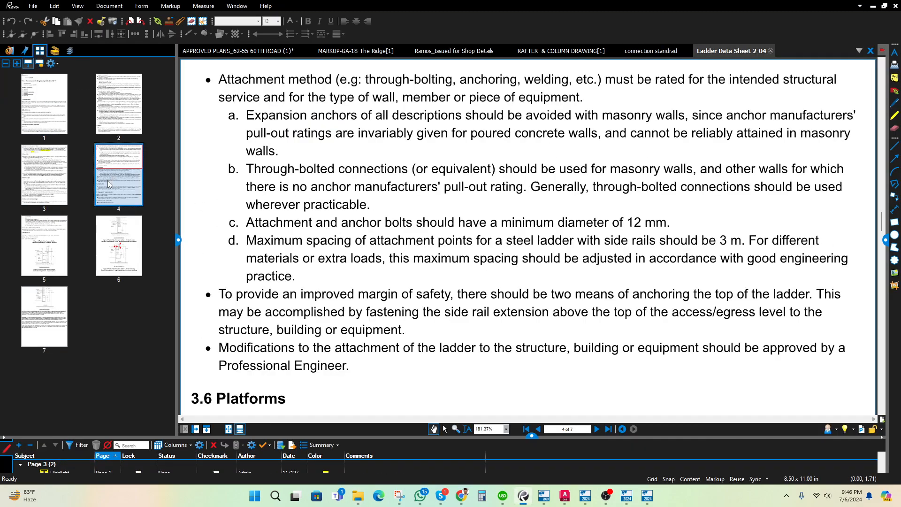
pyautogui.click(54, 254)
pyautogui.scroll(-3, 511, 225)
pyautogui.keyDown('ctrl'); pyautogui.scroll(-3, 481, 202); pyautogui.keyUp('ctrl')
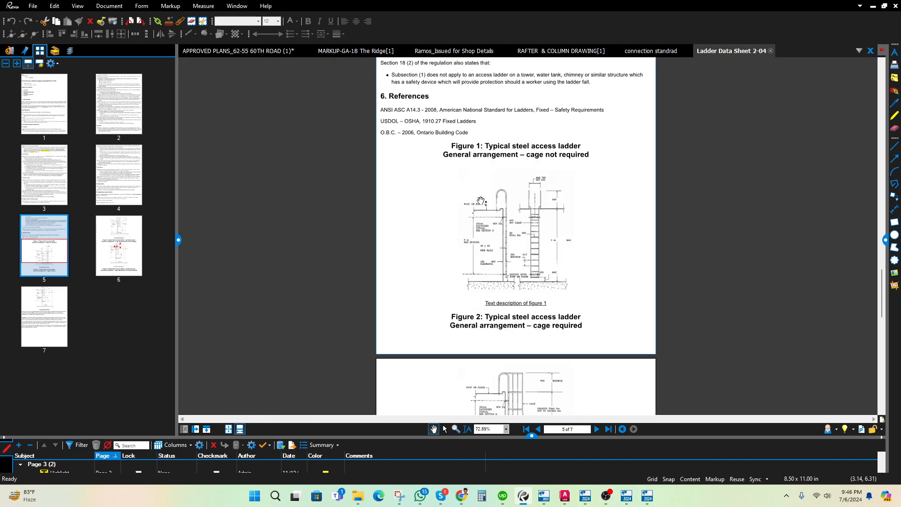
pyautogui.scroll(3, 481, 202)
pyautogui.scroll(-3, 480, 202)
pyautogui.keyDown('ctrl'); pyautogui.scroll(2, 488, 225); pyautogui.keyUp('ctrl')
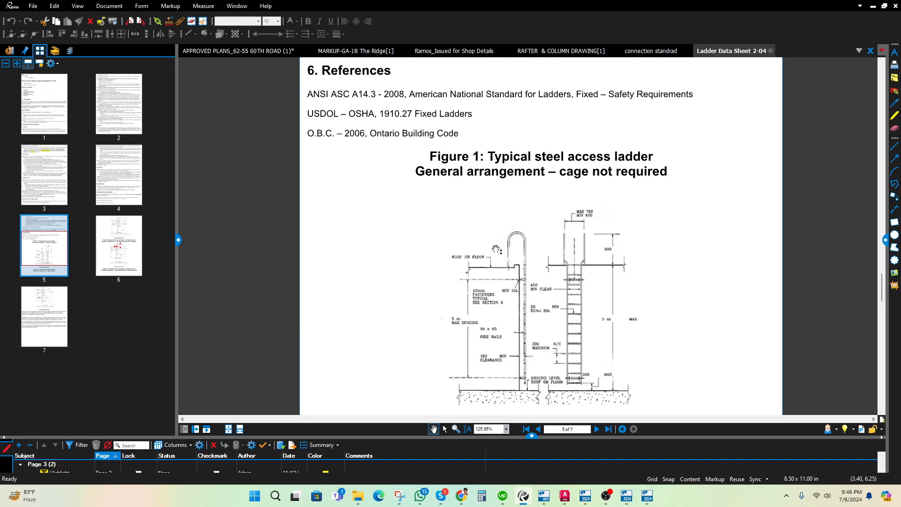
pyautogui.moveTo(496, 248); pyautogui.dragTo(445, 203)
pyautogui.keyDown('ctrl'); pyautogui.scroll(-2, 444, 203); pyautogui.keyUp('ctrl')
pyautogui.keyDown('ctrl'); pyautogui.scroll(2, 445, 305); pyautogui.keyUp('ctrl')
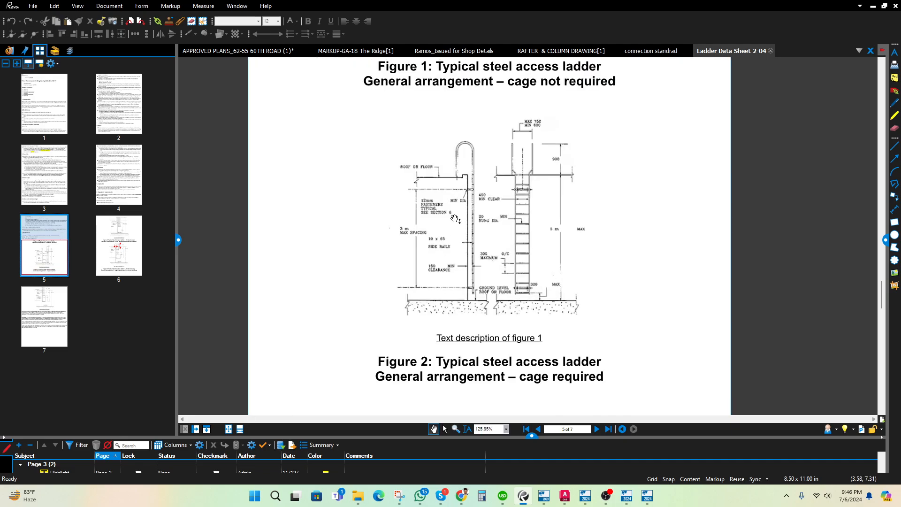
# Step: Skim the data sheet from its first page through the engineering best practices and back to the ladder figures
pyautogui.scroll(5, 415, 213)
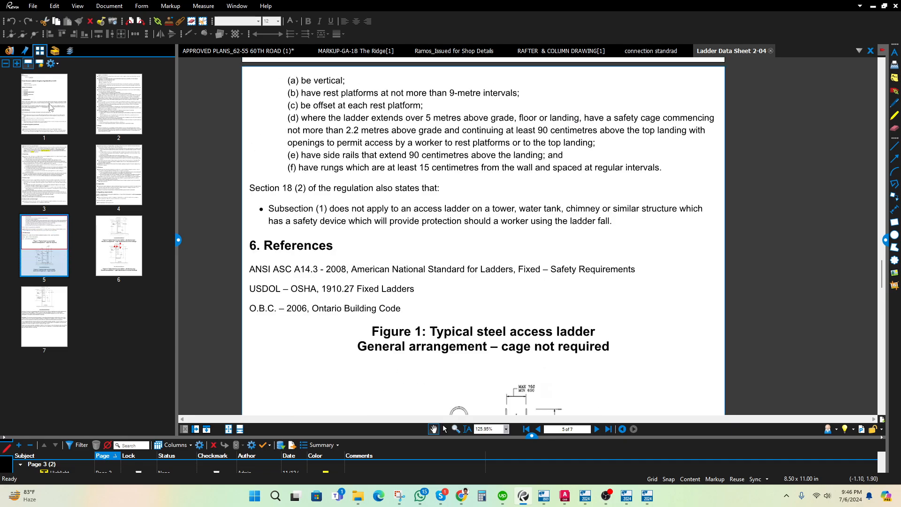
pyautogui.click(51, 106)
pyautogui.scroll(-10, 395, 194)
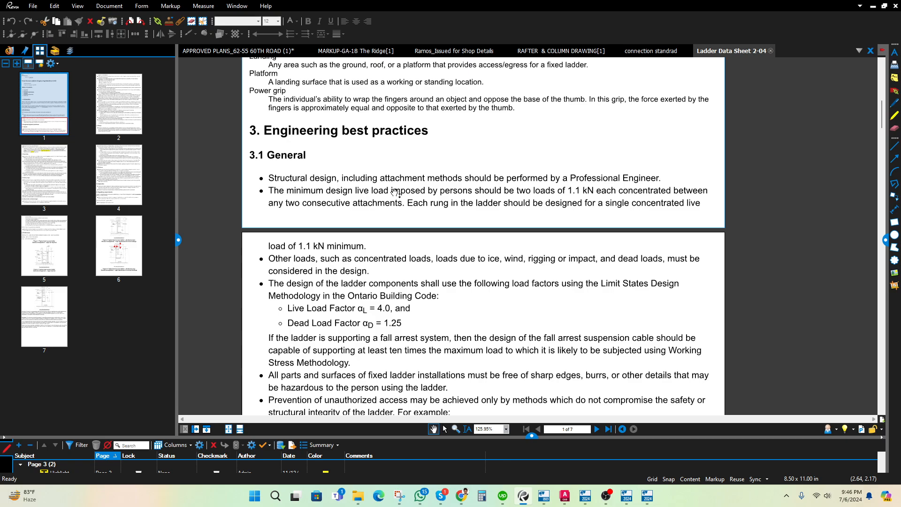
pyautogui.scroll(-15, 395, 192)
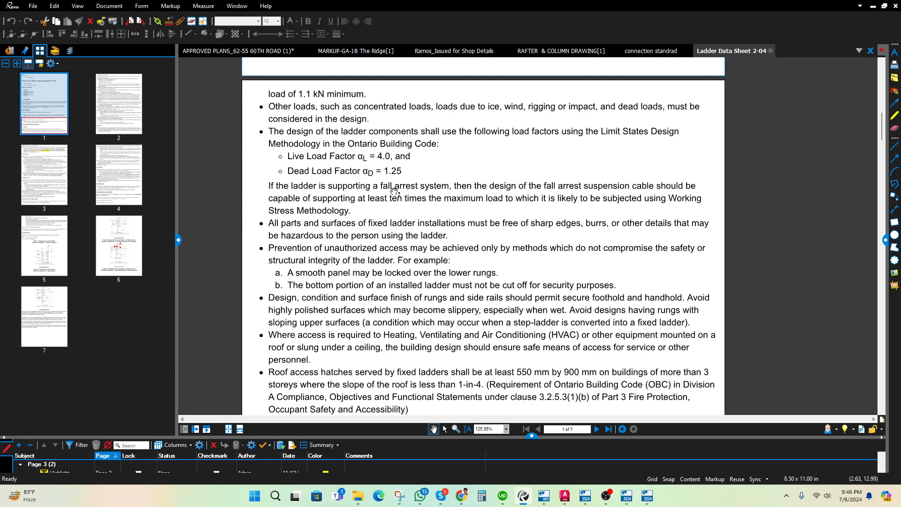
pyautogui.scroll(-15, 394, 193)
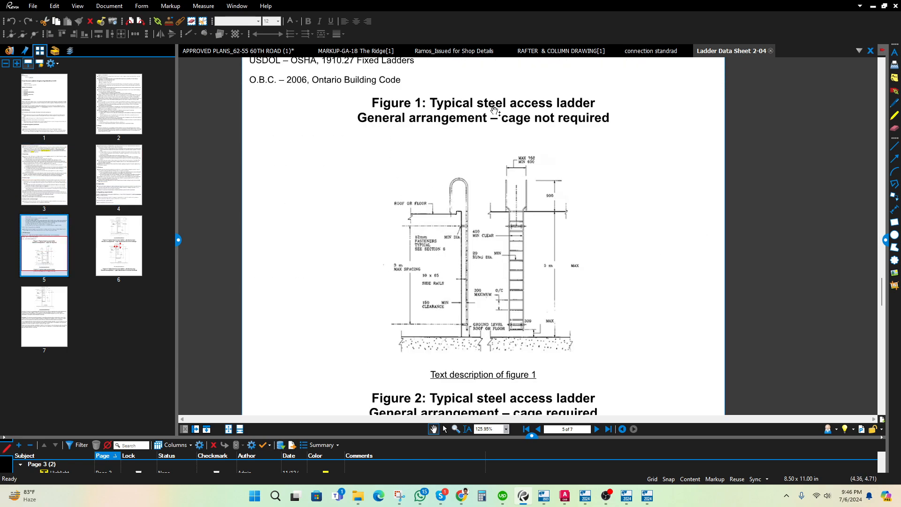
# Step: Examine Figure 2 for the cage-required ladder's extension above the landing, overall height limits and cage clearance above ground
pyautogui.scroll(-10, 413, 123)
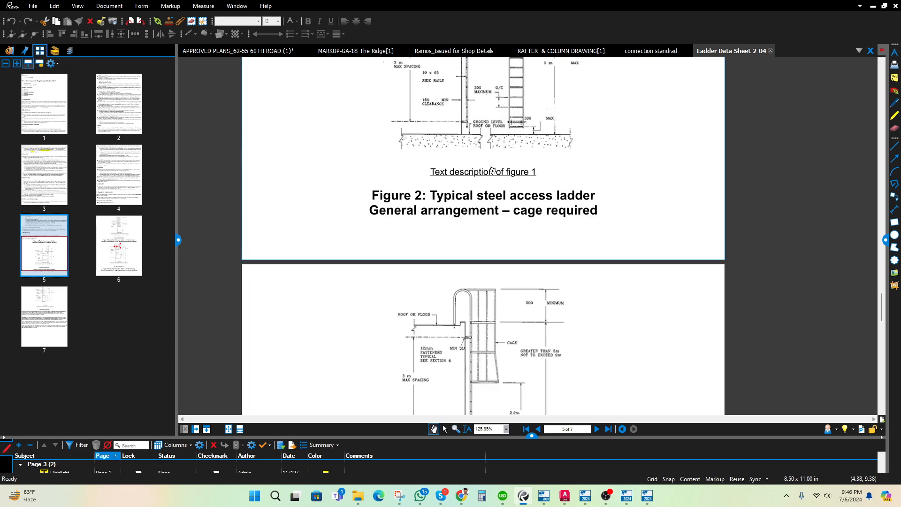
pyautogui.scroll(5, 547, 345)
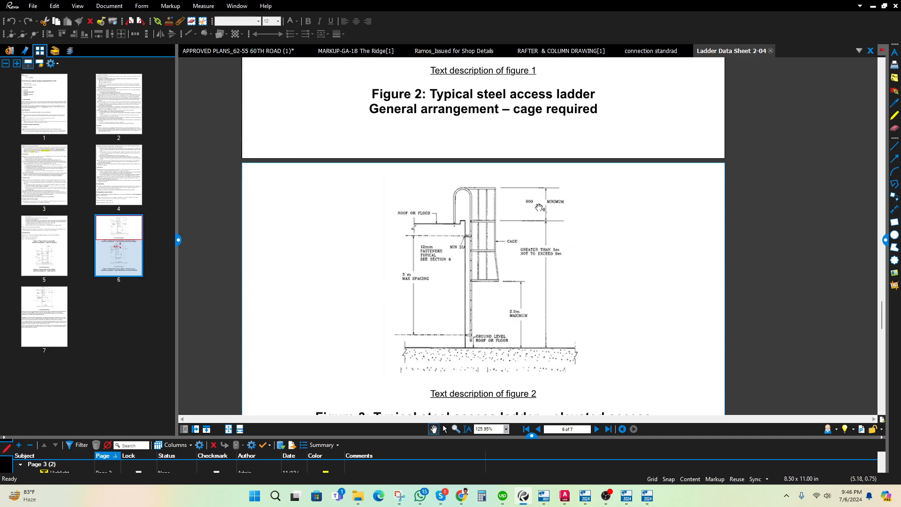
pyautogui.scroll(5, 544, 205)
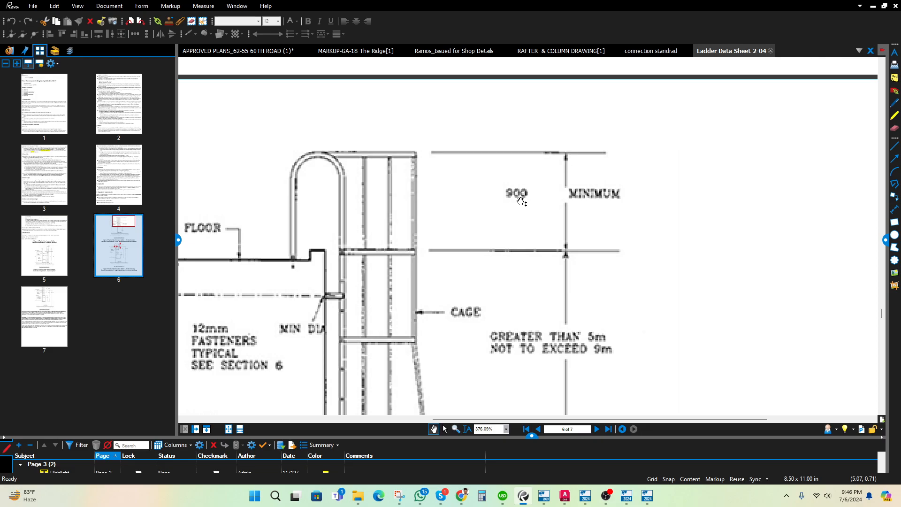
pyautogui.keyDown('ctrl'); pyautogui.scroll(-2, 521, 201); pyautogui.keyUp('ctrl')
pyautogui.scroll(-4, 521, 201)
pyautogui.scroll(2, 521, 202)
pyautogui.keyDown('ctrl'); pyautogui.scroll(3, 545, 202); pyautogui.keyUp('ctrl')
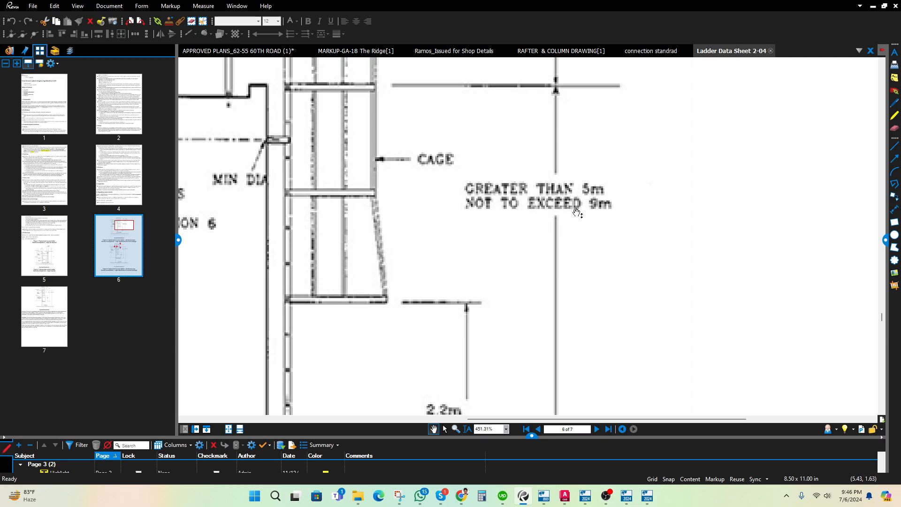
pyautogui.keyDown('ctrl'); pyautogui.scroll(-7, 596, 192); pyautogui.keyUp('ctrl')
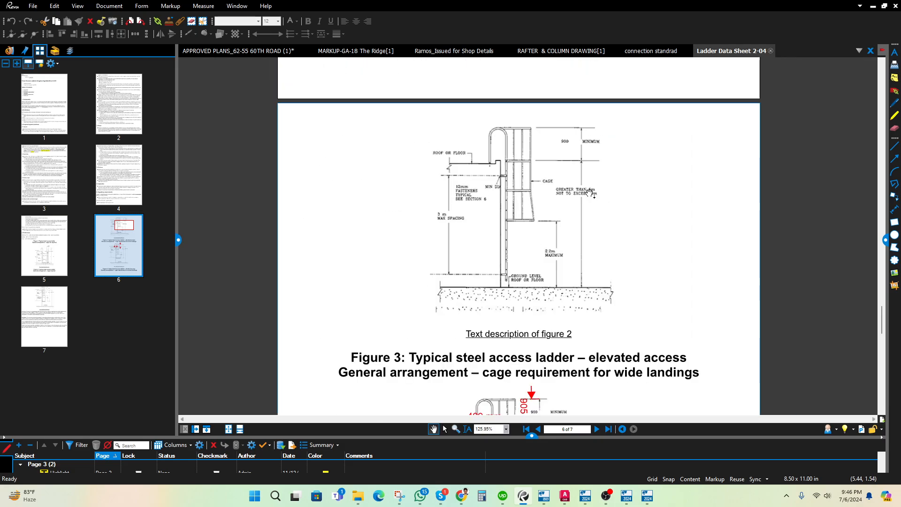
# Step: Compare the cage requirements for wide landings in Figure 3 and narrow landings in Figure 4, and skim the closing notes
pyautogui.scroll(-7, 573, 202)
pyautogui.scroll(2, 573, 203)
pyautogui.keyDown('ctrl'); pyautogui.scroll(3, 518, 173); pyautogui.keyUp('ctrl')
pyautogui.keyDown('ctrl'); pyautogui.scroll(-3, 518, 173); pyautogui.keyUp('ctrl')
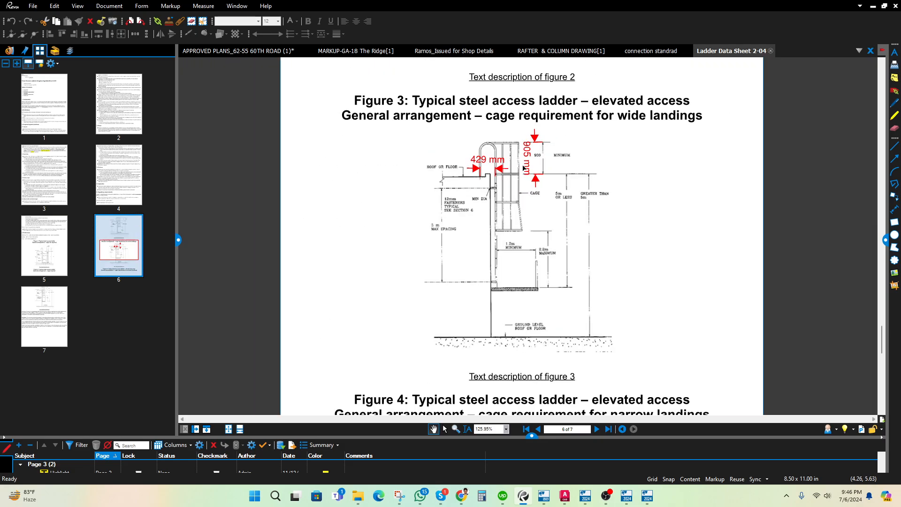
pyautogui.scroll(-5, 525, 179)
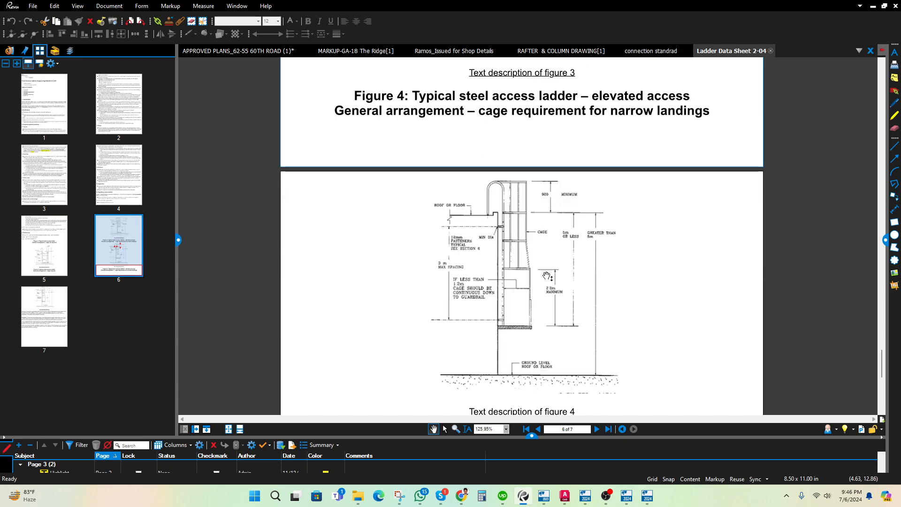
pyautogui.keyDown('ctrl'); pyautogui.scroll(3, 548, 261); pyautogui.keyUp('ctrl')
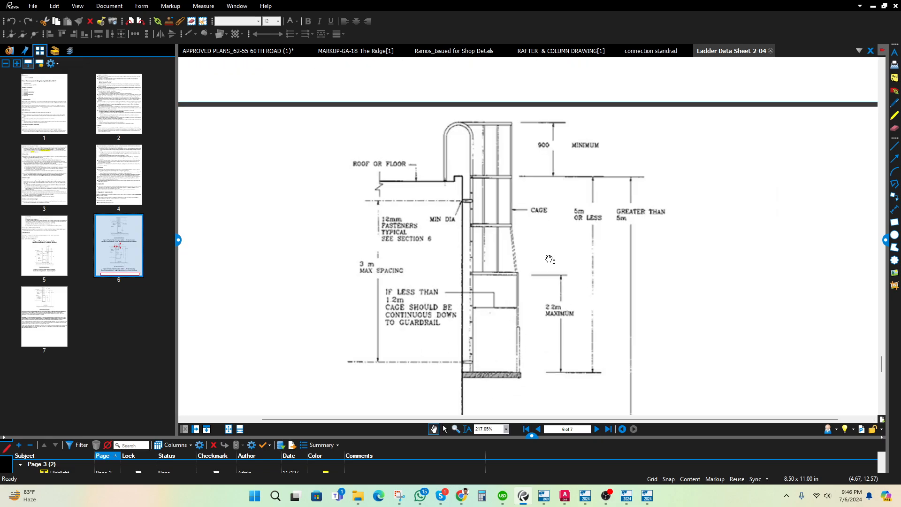
pyautogui.scroll(-6, 549, 260)
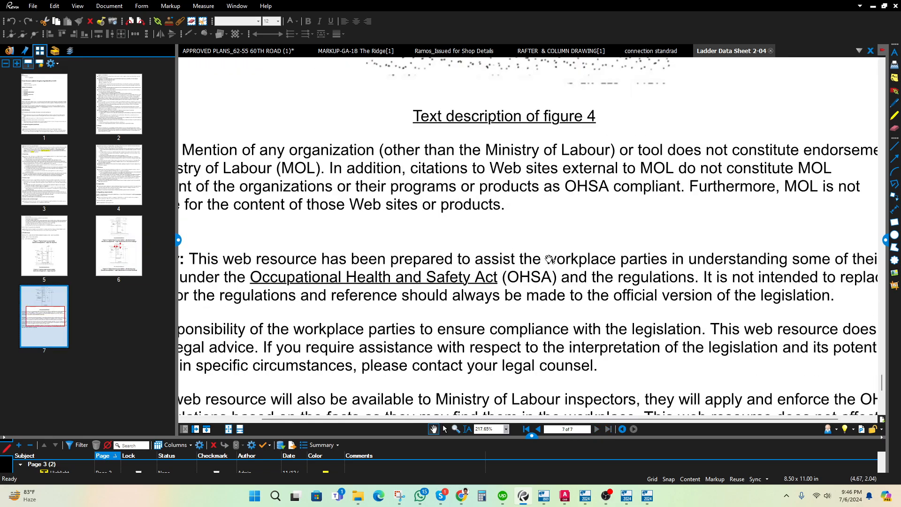
# Step: Recheck the narrow-landing cage arrangement in Figure 4, switch back to Tekla Structures and close the Cage Ladder (S60) settings
pyautogui.keyDown('ctrl'); pyautogui.scroll(-3, 547, 258); pyautogui.keyUp('ctrl')
pyautogui.scroll(1, 543, 257)
pyautogui.keyDown('ctrl'); pyautogui.scroll(1, 543, 257); pyautogui.keyUp('ctrl')
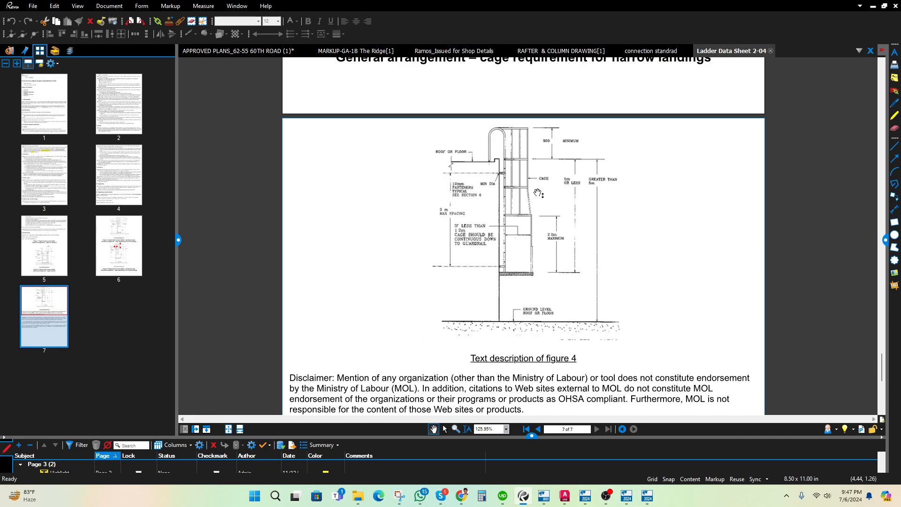
pyautogui.click(873, 6)
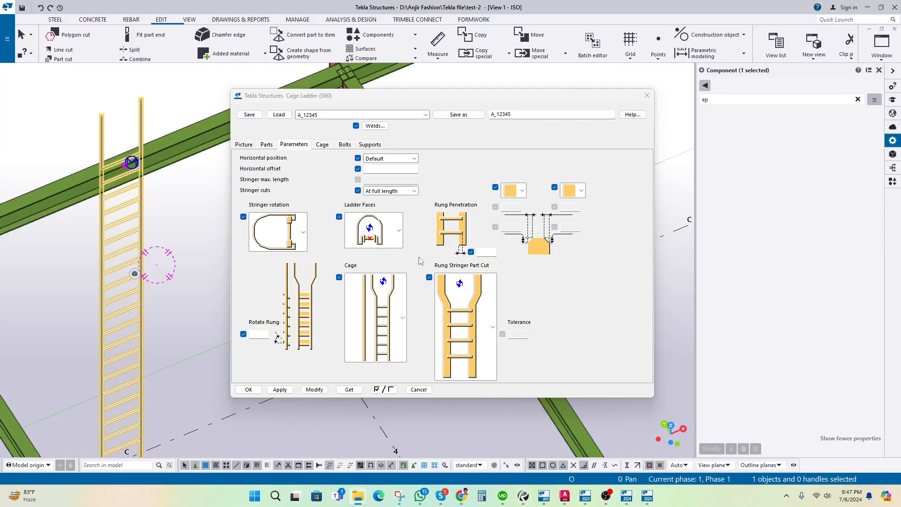
pyautogui.click(647, 95)
# Step: Inspect the bolted plate connection where the roof beam on grid line 1 meets the corner column at C/1
pyautogui.scroll(-5, 303, 243)
pyautogui.moveTo(284, 278); pyautogui.dragTo(347, 244, button='middle')
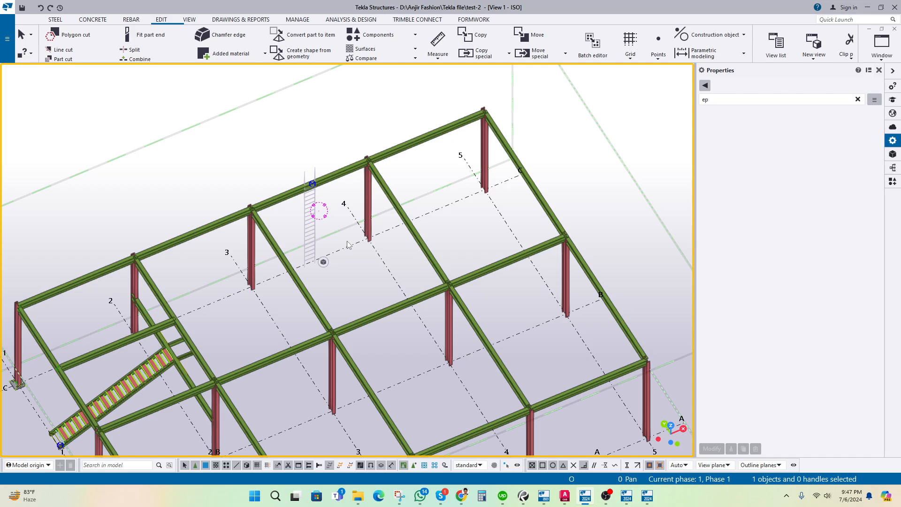
pyautogui.moveTo(329, 252); pyautogui.dragTo(450, 188, button='middle')
pyautogui.moveTo(240, 256); pyautogui.dragTo(399, 224, button='middle')
pyautogui.scroll(3, 297, 221)
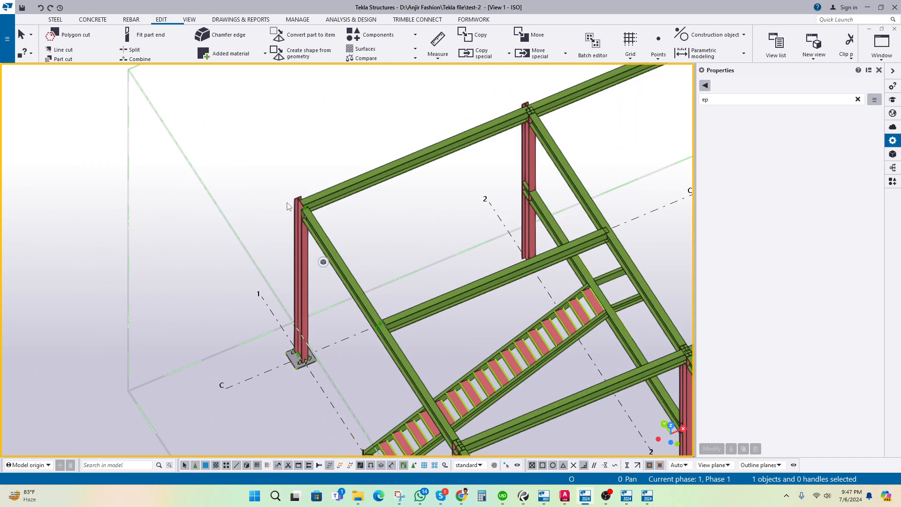
pyautogui.scroll(-3, 287, 216)
pyautogui.scroll(6, 314, 218)
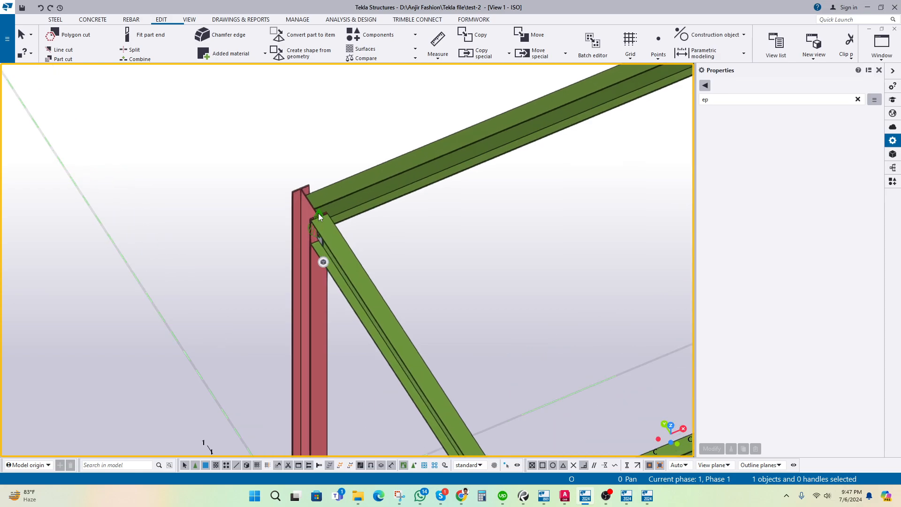
pyautogui.scroll(3, 318, 215)
pyautogui.moveTo(338, 228); pyautogui.dragTo(361, 196, button='middle')
pyautogui.press('v')
pyautogui.click(359, 196)
pyautogui.scroll(-3, 359, 197)
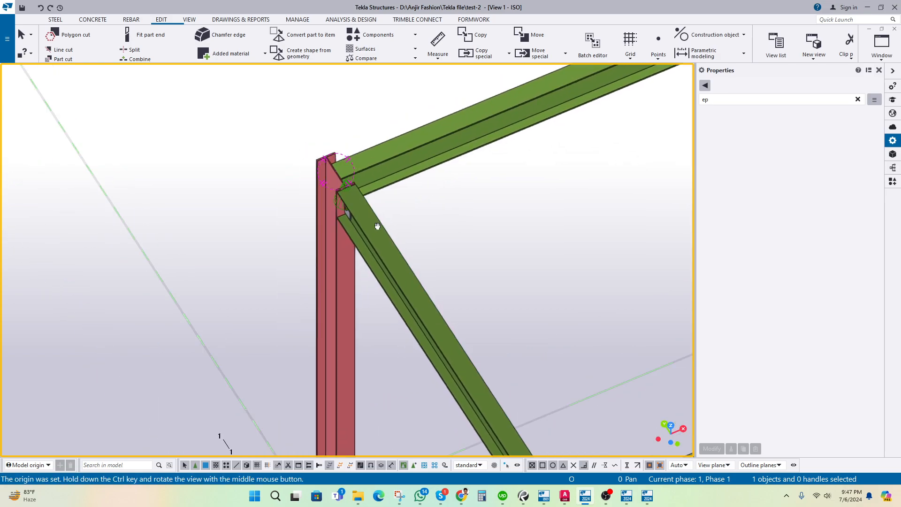
pyautogui.keyDown('ctrl'); pyautogui.moveTo(377, 226); pyautogui.dragTo(326, 222, button='middle'); pyautogui.keyUp('ctrl')
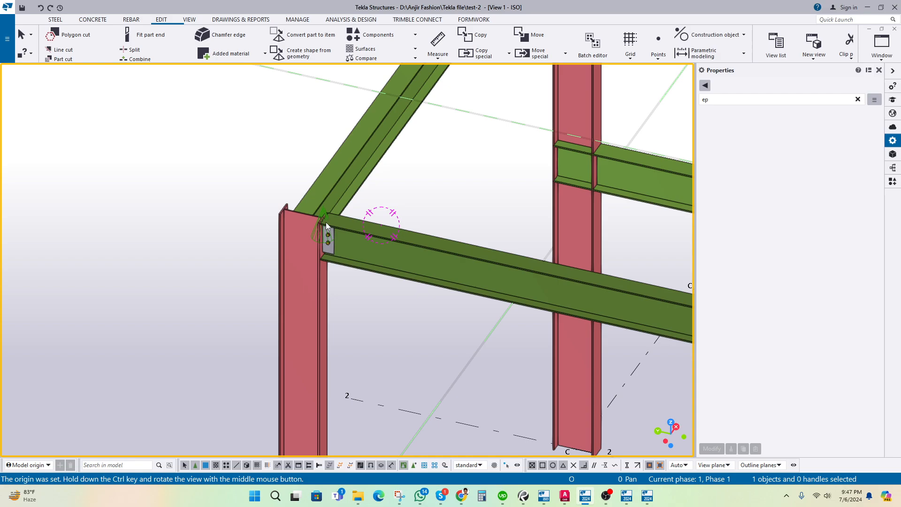
pyautogui.click(327, 229)
pyautogui.scroll(2, 329, 234)
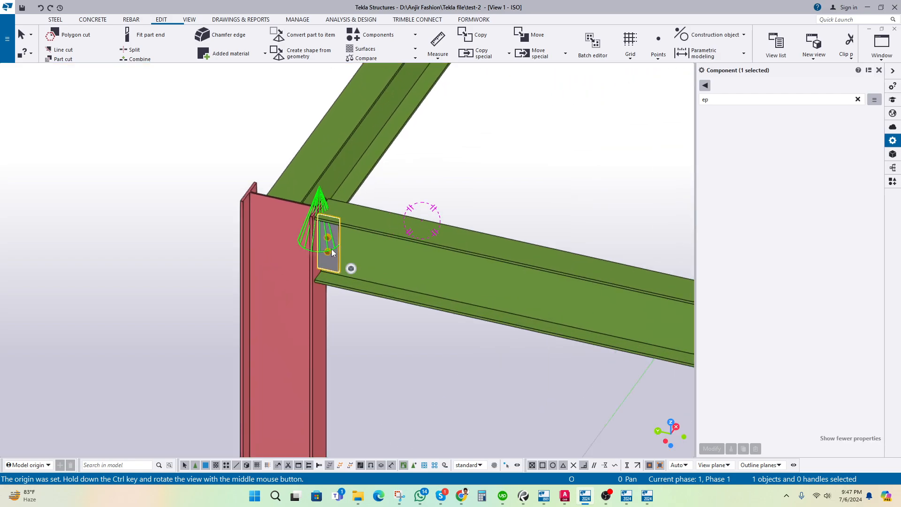
pyautogui.click(412, 163)
pyautogui.scroll(-6, 280, 248)
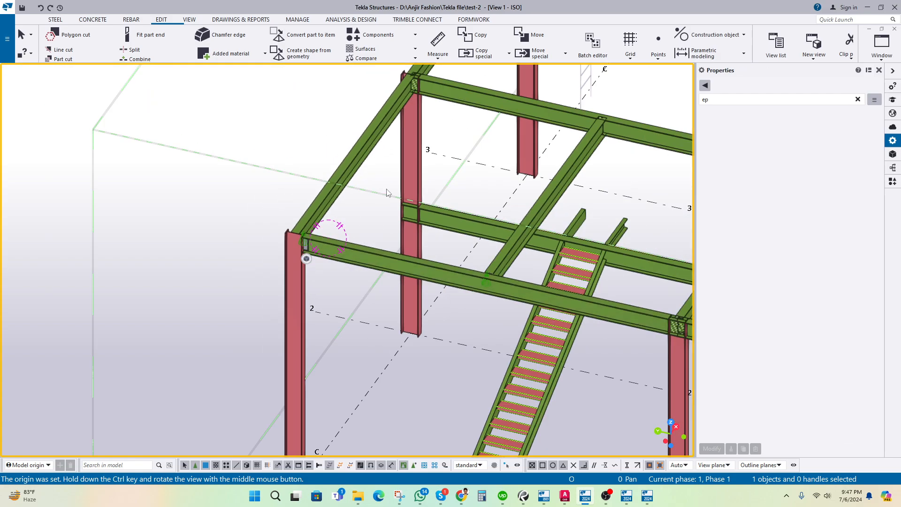
# Step: Look through the available catalogs for the AutoConnection and AutoDefaults settings, and dismiss the floating ISO view toolbar
pyautogui.moveTo(391, 191); pyautogui.dragTo(525, 206, button='middle')
pyautogui.scroll(-2, 526, 206)
pyautogui.keyDown('ctrl'); pyautogui.moveTo(526, 206); pyautogui.dragTo(292, 239, button='middle'); pyautogui.keyUp('ctrl')
pyautogui.scroll(-2, 300, 241)
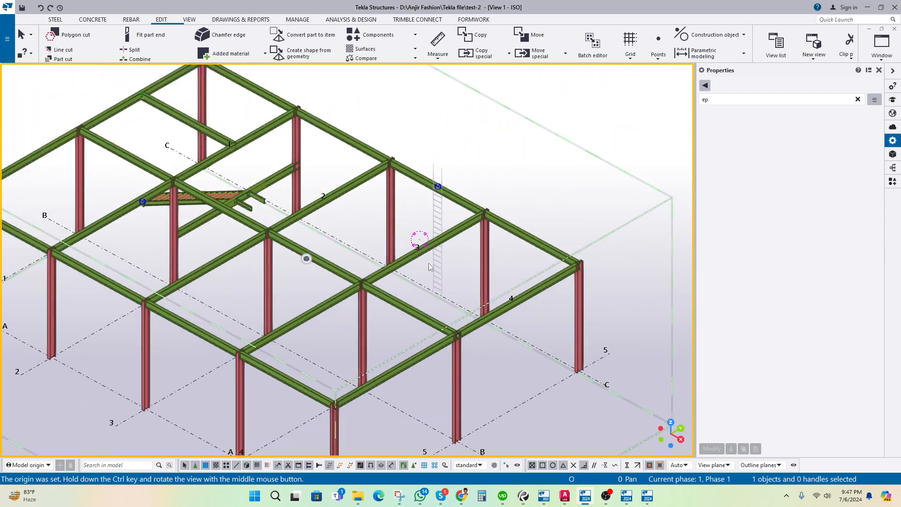
pyautogui.moveTo(429, 263); pyautogui.dragTo(523, 394, button='middle')
pyautogui.click(7, 39)
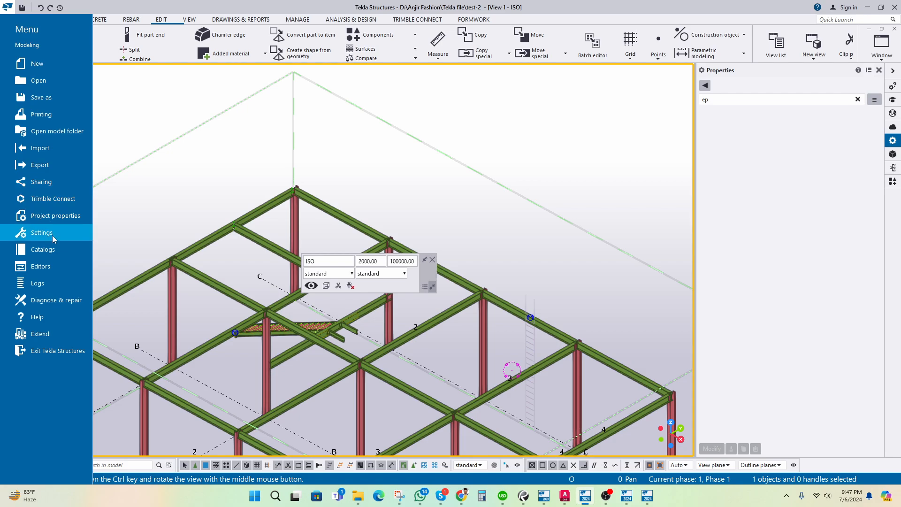
pyautogui.click(54, 250)
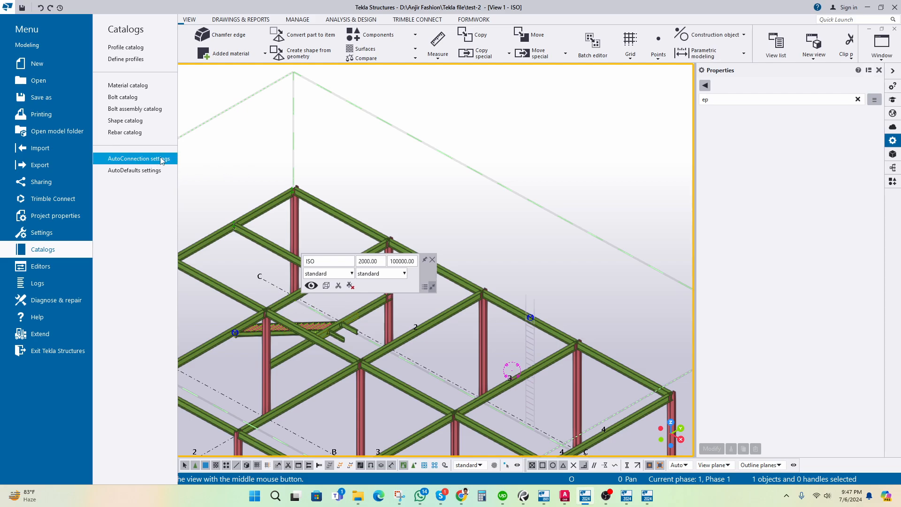
pyautogui.click(228, 172)
pyautogui.moveTo(227, 170); pyautogui.dragTo(241, 159, button='middle')
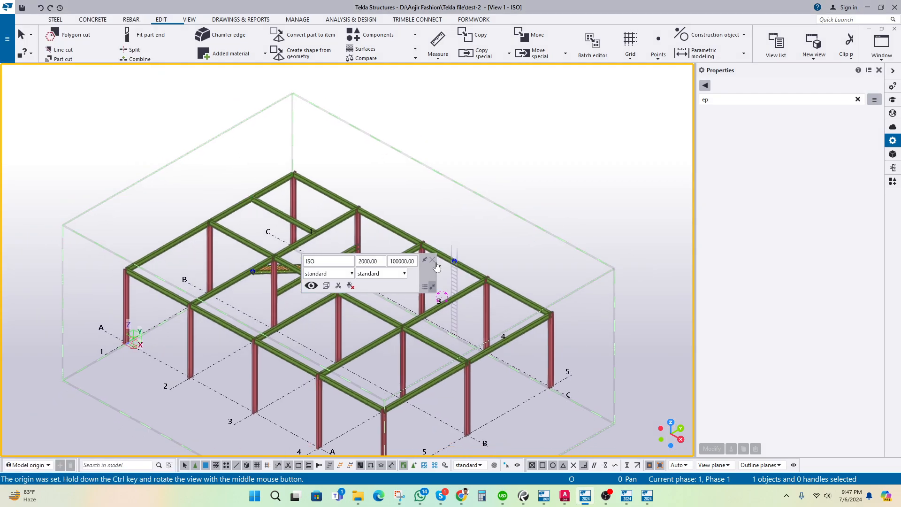
pyautogui.click(432, 259)
# Step: Select the roof beam on grid line 1 between A and B and hide the properties pane
pyautogui.scroll(-2, 399, 196)
pyautogui.moveTo(345, 219)
pyautogui.mouseDown(button='middle')
pyautogui.moveTo(407, 199)
pyautogui.moveTo(252, 280)
pyautogui.mouseUp(button='middle')
pyautogui.scroll(5, 253, 280)
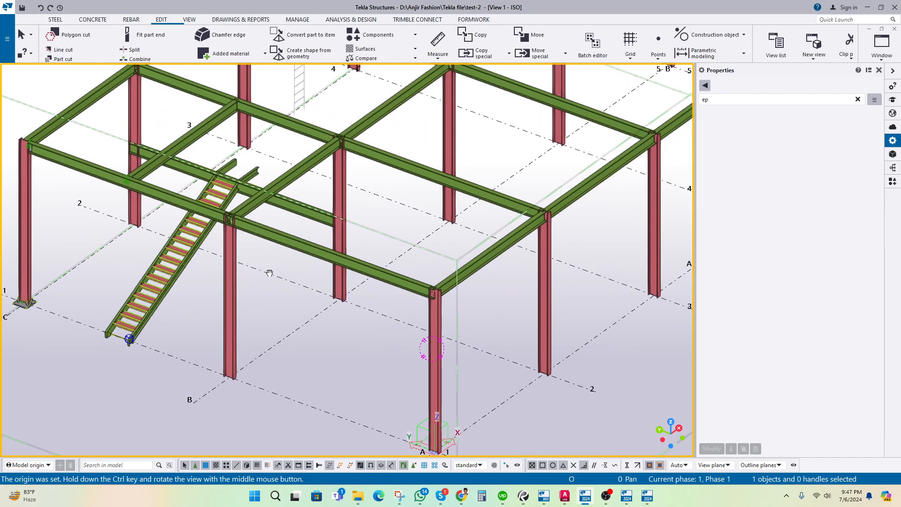
pyautogui.click(261, 238)
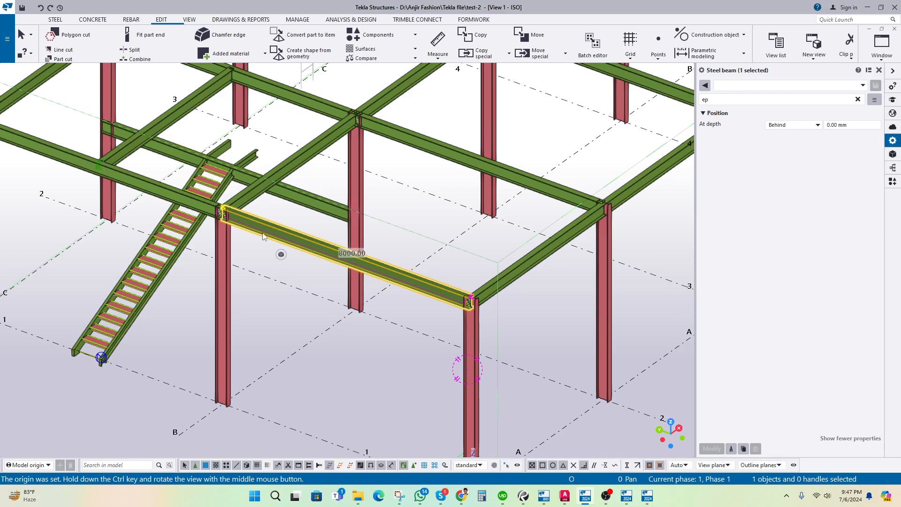
pyautogui.click(879, 70)
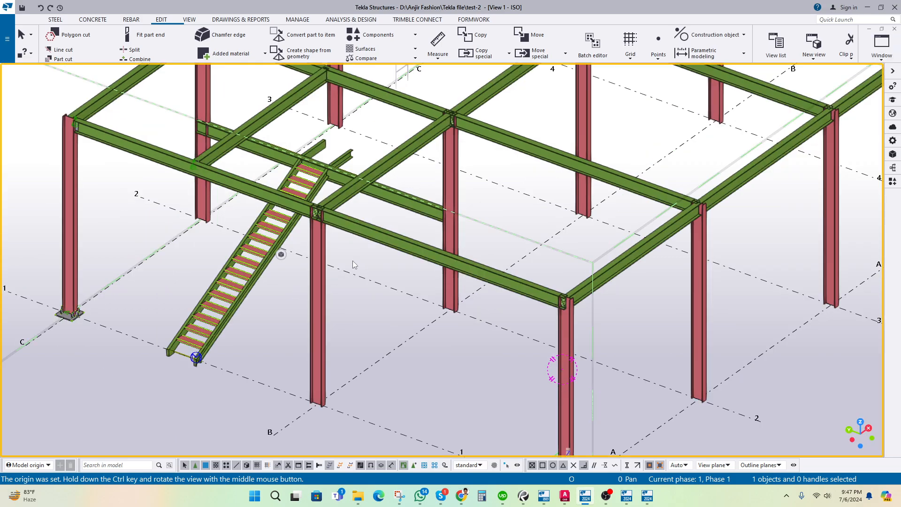
# Step: Show the properties of the grid line 1 beam between A and B and clear the "ep" property search filter
pyautogui.scroll(10, 353, 264)
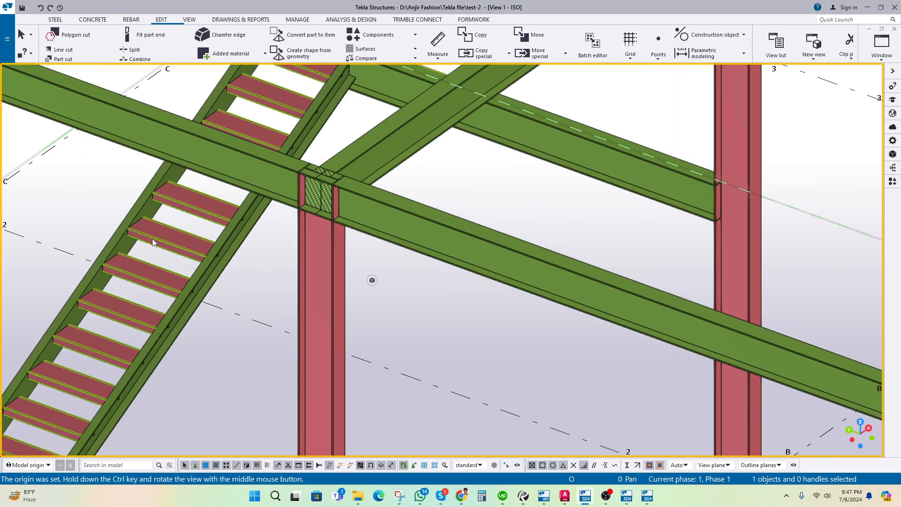
pyautogui.scroll(-5, 153, 242)
pyautogui.click(333, 243)
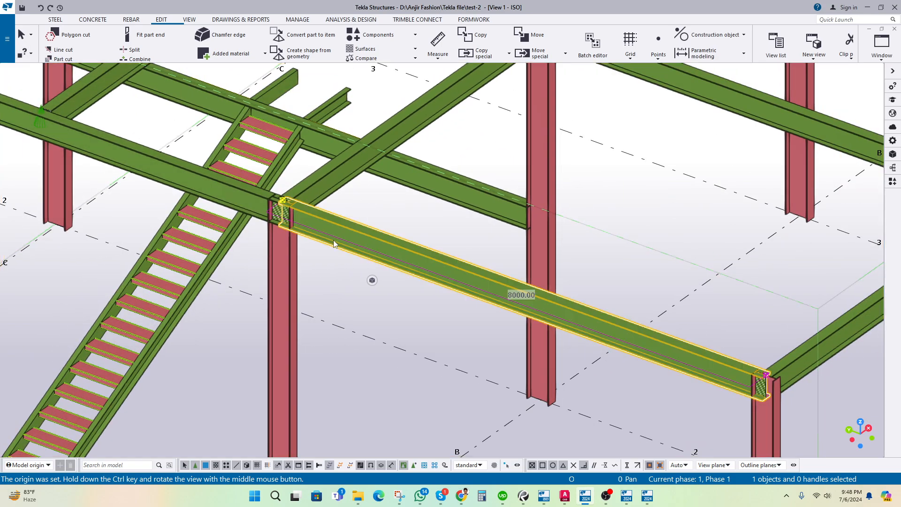
pyautogui.doubleClick(334, 243)
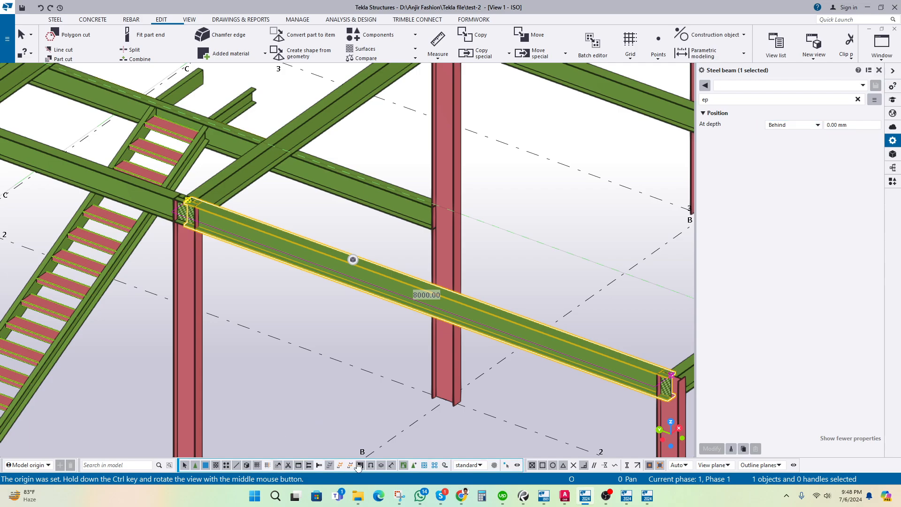
pyautogui.click(297, 320)
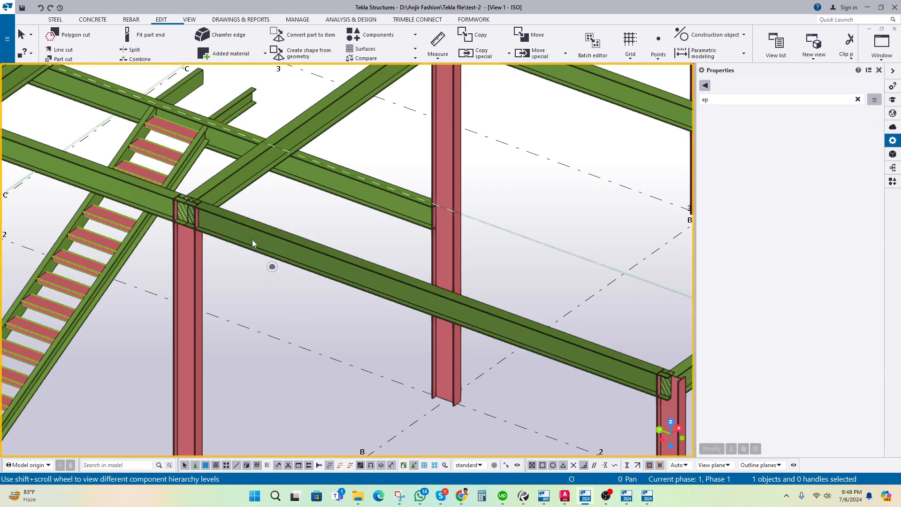
pyautogui.click(252, 243)
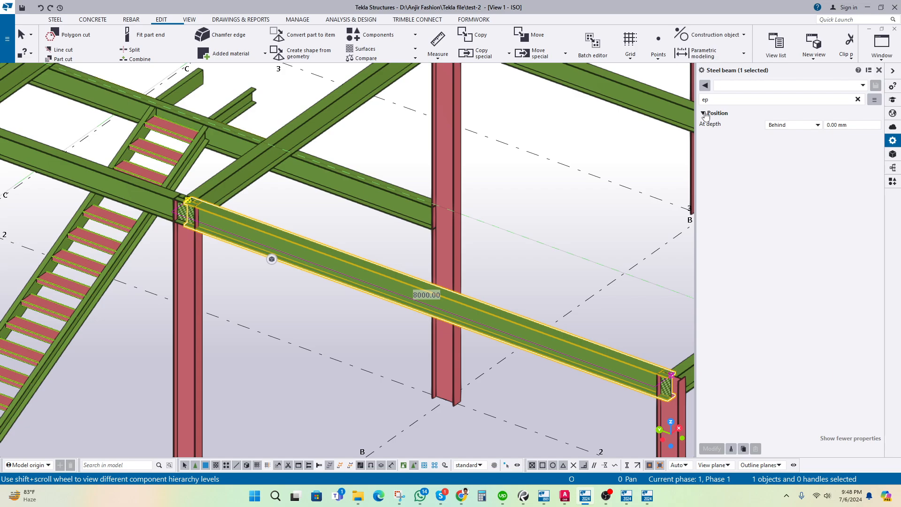
pyautogui.click(857, 100)
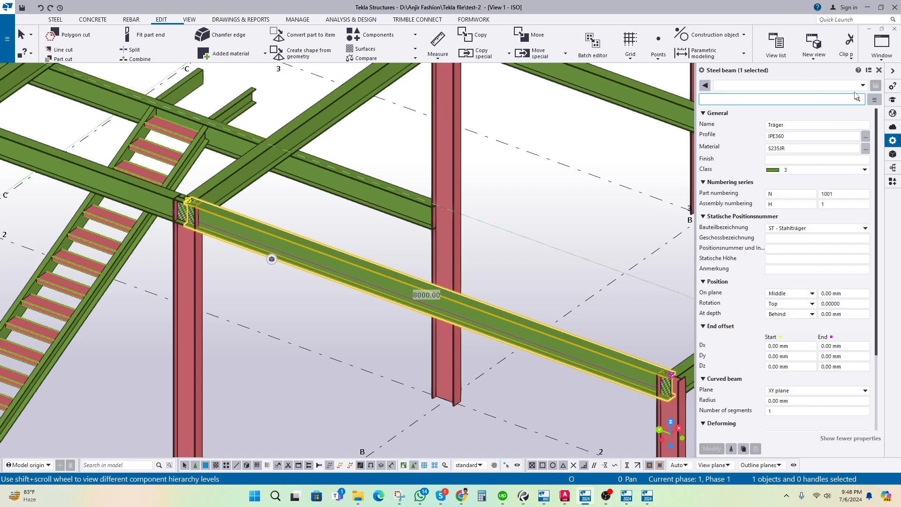
pyautogui.click(359, 230)
pyautogui.click(277, 239)
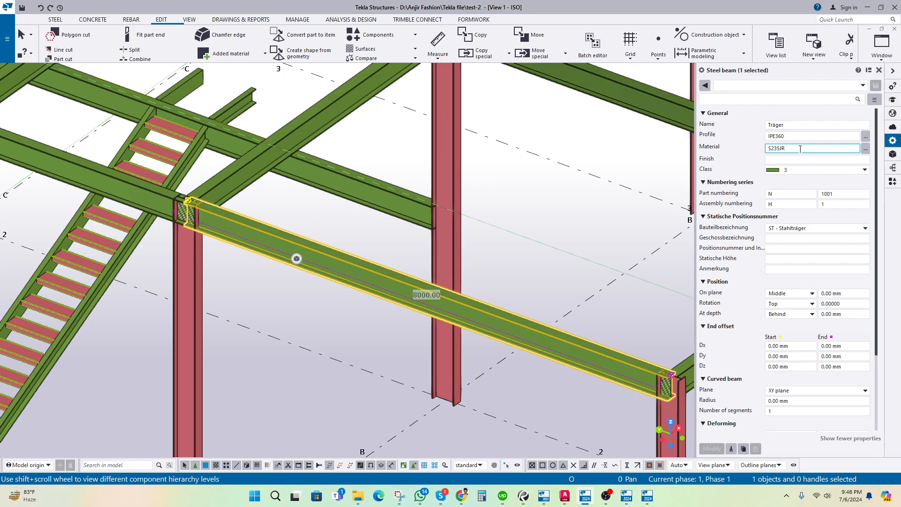
# Step: Examine the IPE profile list in the beam's profile catalog, close it without changing the profile and deselect the beam
pyautogui.click(865, 136)
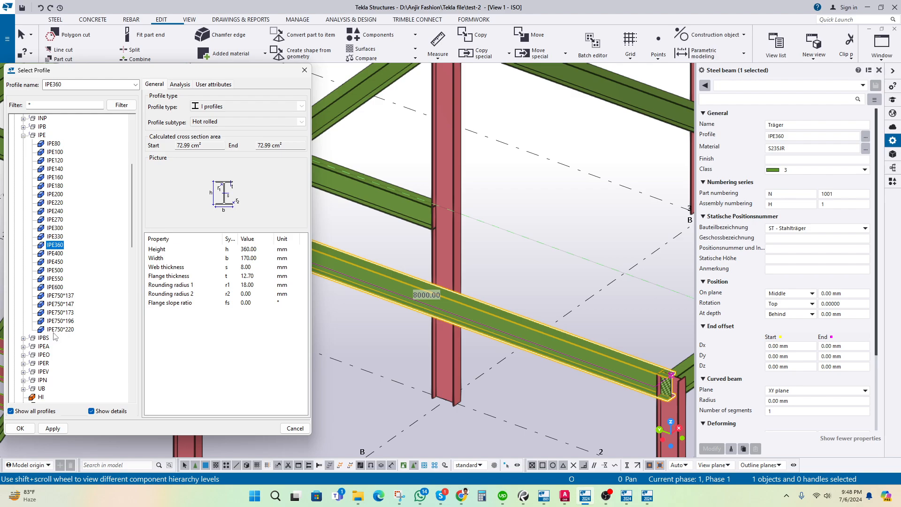
pyautogui.moveTo(93, 70); pyautogui.dragTo(396, 62)
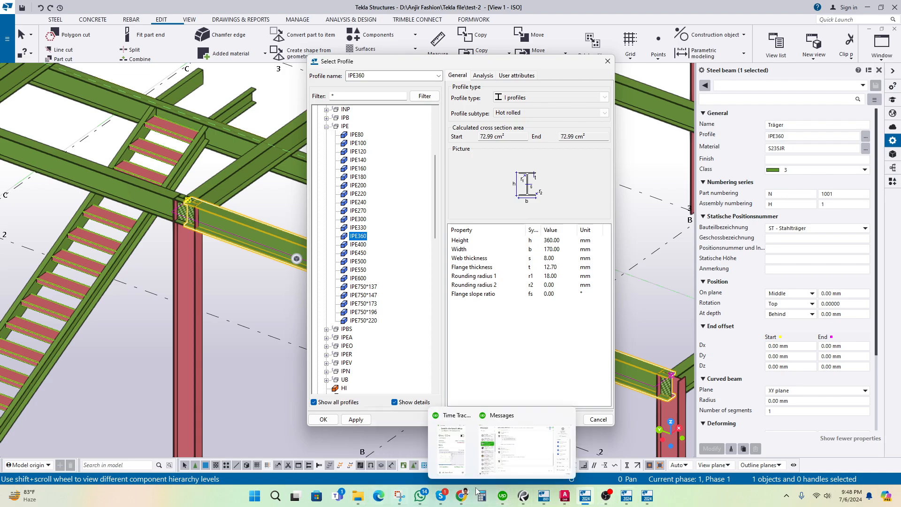
pyautogui.moveTo(564, 495)
pyautogui.moveTo(602, 450)
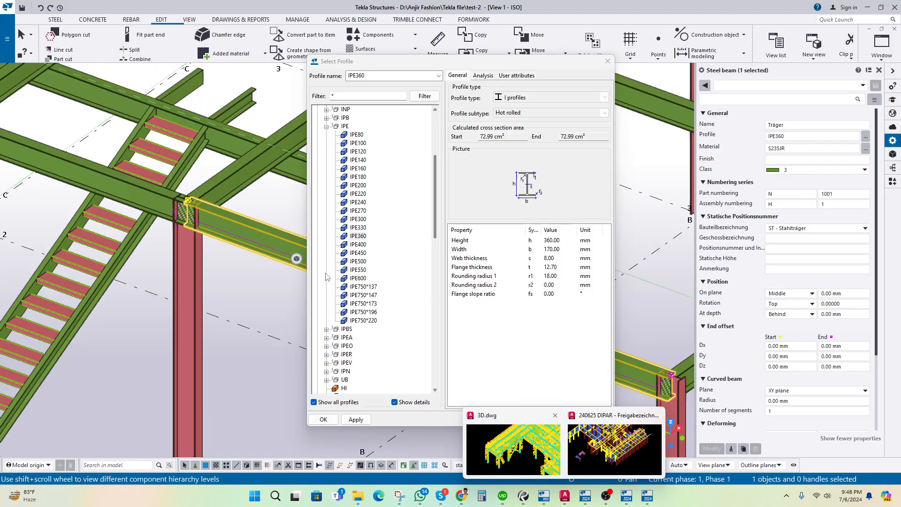
pyautogui.click(607, 61)
pyautogui.press('Escape')
# Step: Open the AutoDefaults settings, browse the component groups under Factory Defaults and close the window
pyautogui.click(7, 38)
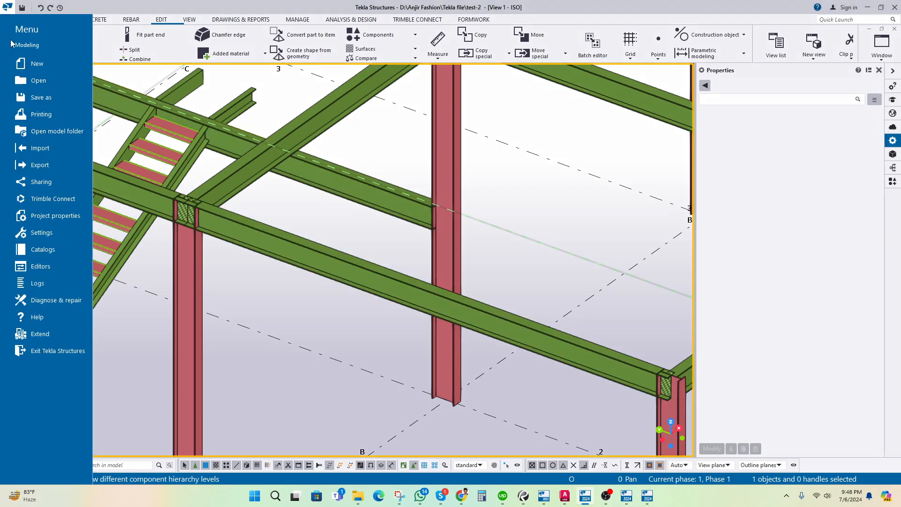
pyautogui.click(43, 250)
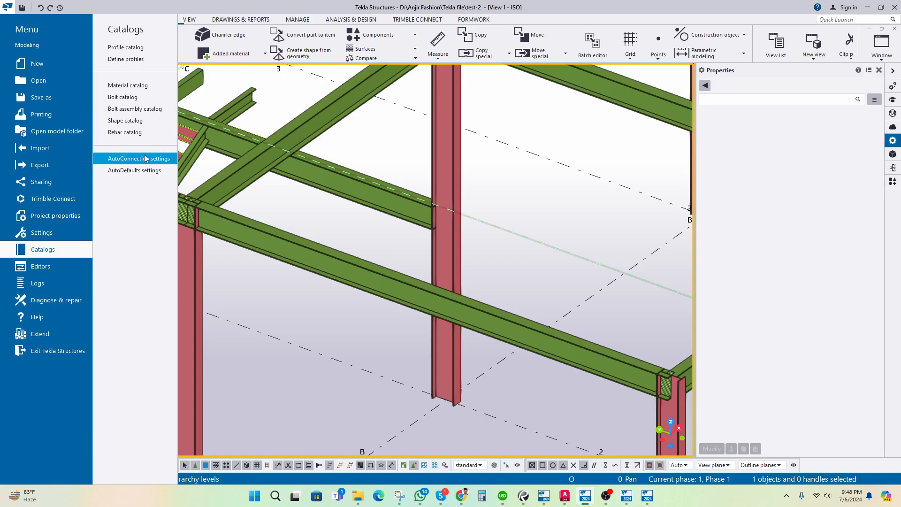
pyautogui.click(150, 176)
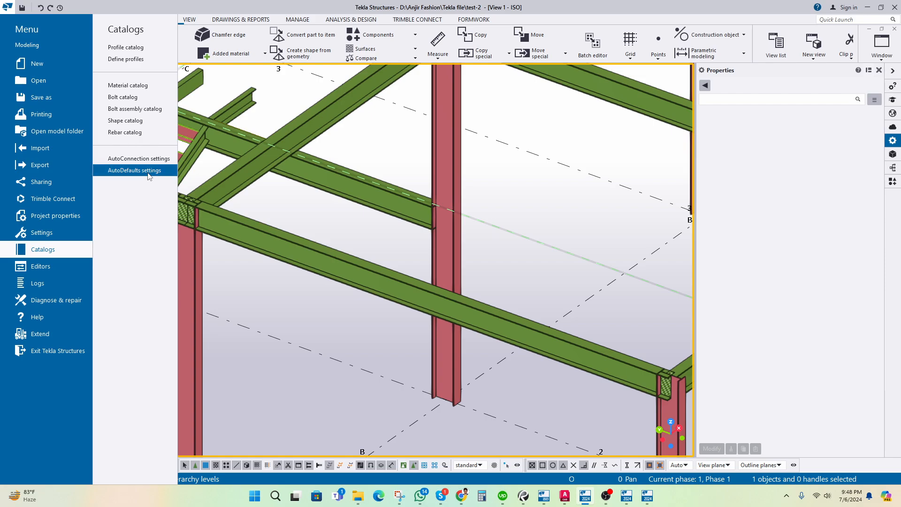
pyautogui.click(64, 127)
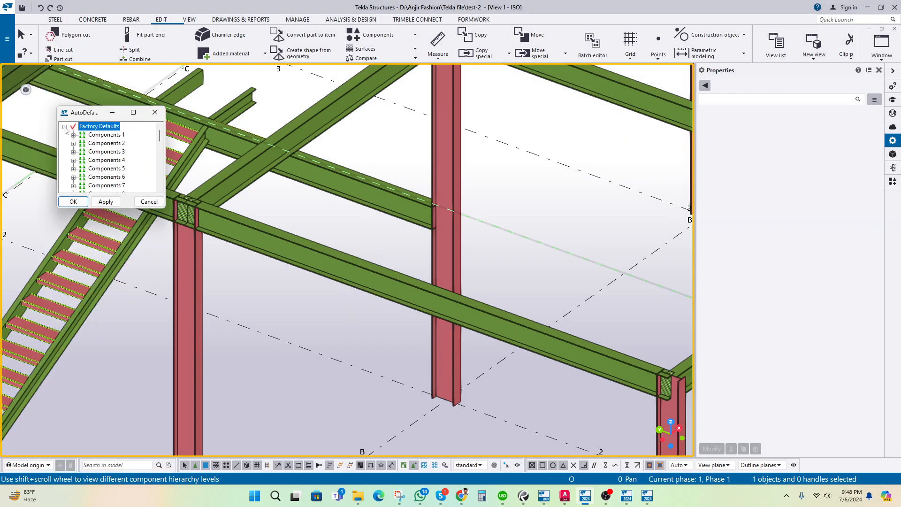
pyautogui.scroll(-3, 103, 151)
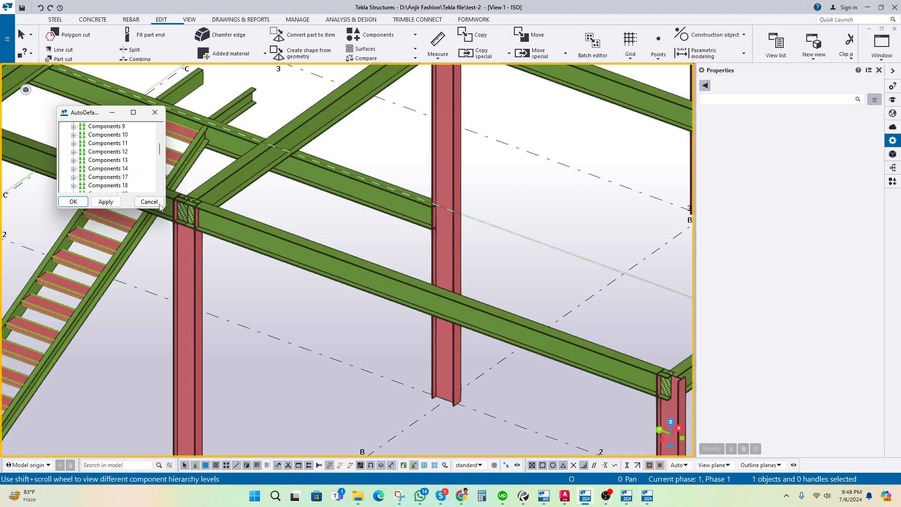
pyautogui.click(155, 113)
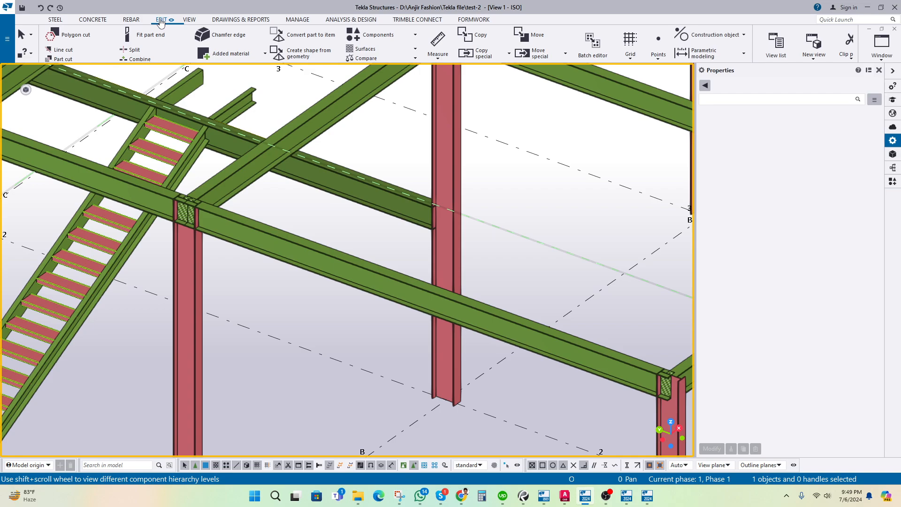
pyautogui.moveTo(288, 113); pyautogui.dragTo(294, 171, button='middle')
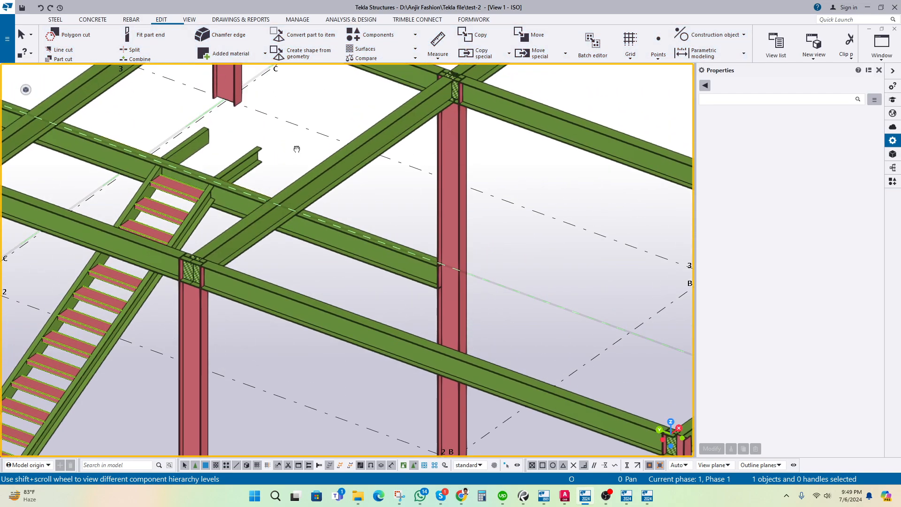
pyautogui.moveTo(297, 132); pyautogui.dragTo(299, 158, button='middle')
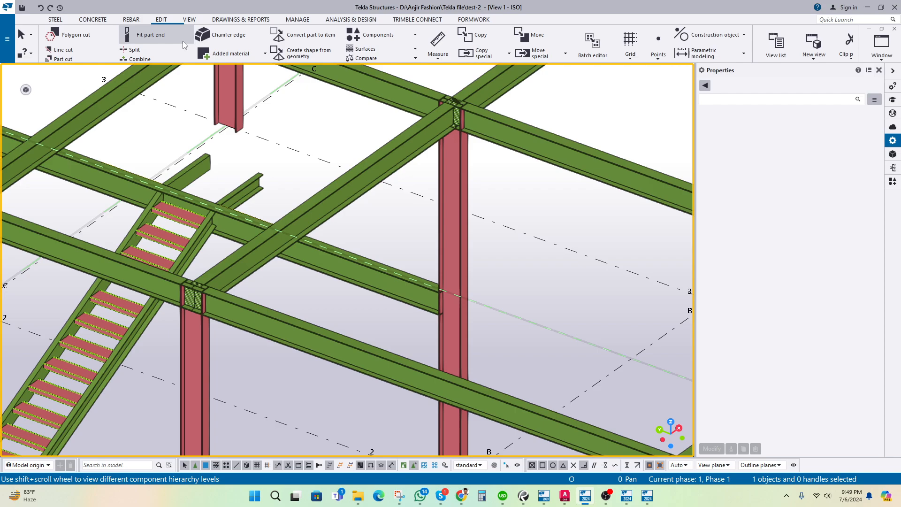
pyautogui.scroll(-6, 336, 138)
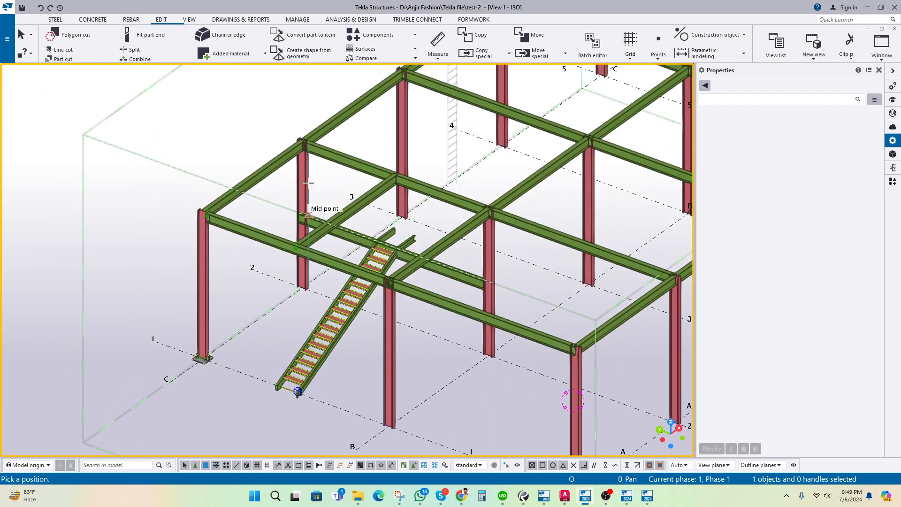
# Step: Arrange the open model views vertically side by side
pyautogui.scroll(-3, 415, 181)
pyautogui.moveTo(415, 182); pyautogui.dragTo(408, 182, button='middle')
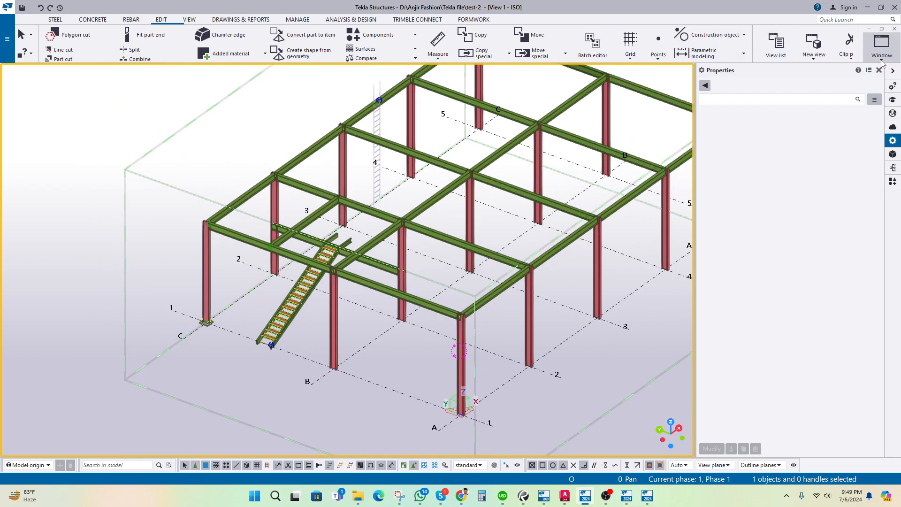
pyautogui.click(881, 45)
pyautogui.click(850, 90)
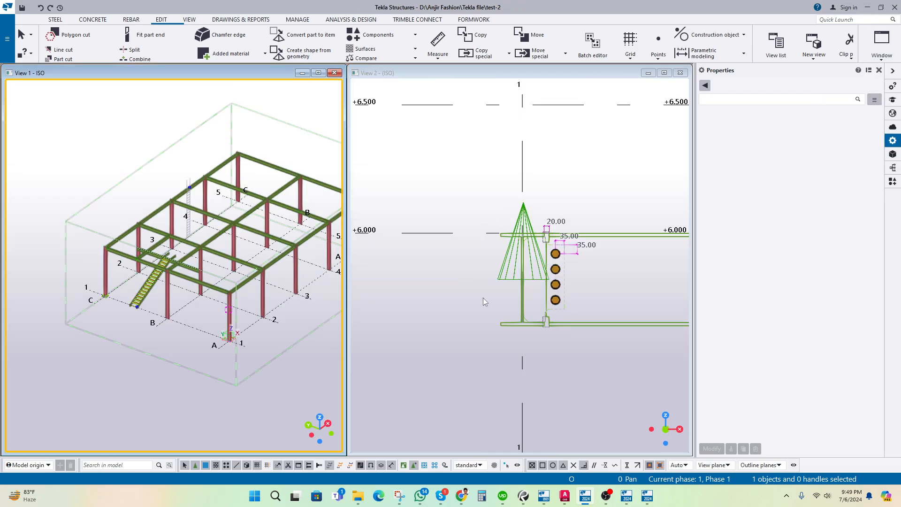
# Step: Examine the roof beam ends and the bolted connection at grid lines 1 and 2 in View 2
pyautogui.scroll(-7, 507, 302)
pyautogui.moveTo(652, 316); pyautogui.dragTo(597, 292, button='middle')
pyautogui.scroll(5, 517, 263)
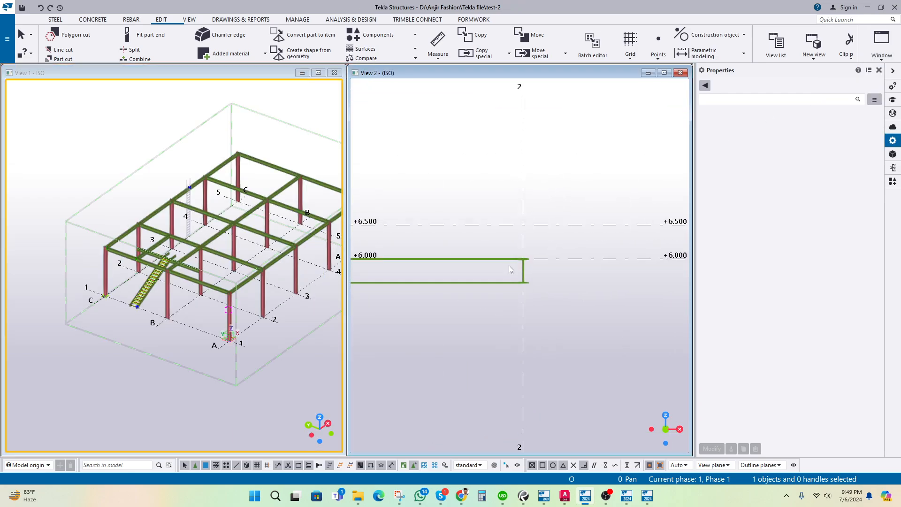
pyautogui.click(502, 241)
pyautogui.click(487, 198)
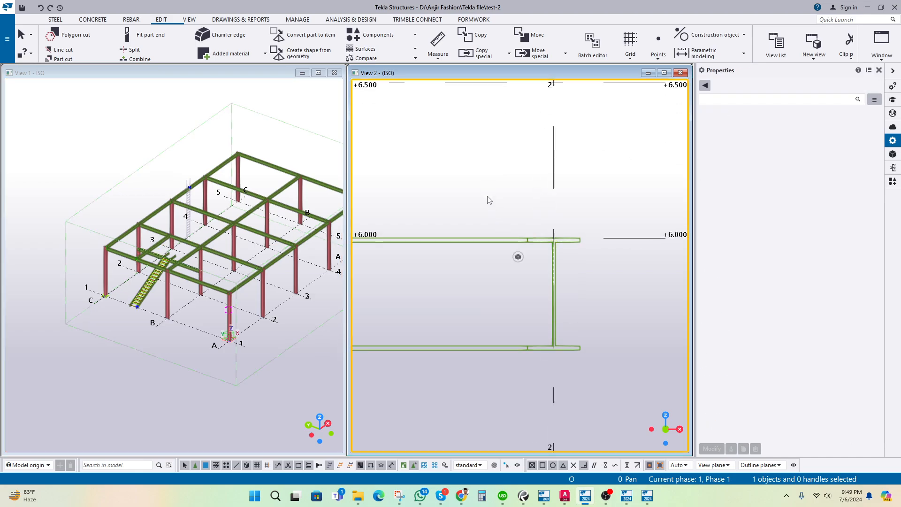
pyautogui.moveTo(488, 206); pyautogui.dragTo(680, 185, button='middle')
pyautogui.scroll(-6, 582, 227)
pyautogui.moveTo(480, 269); pyautogui.dragTo(582, 269, button='middle')
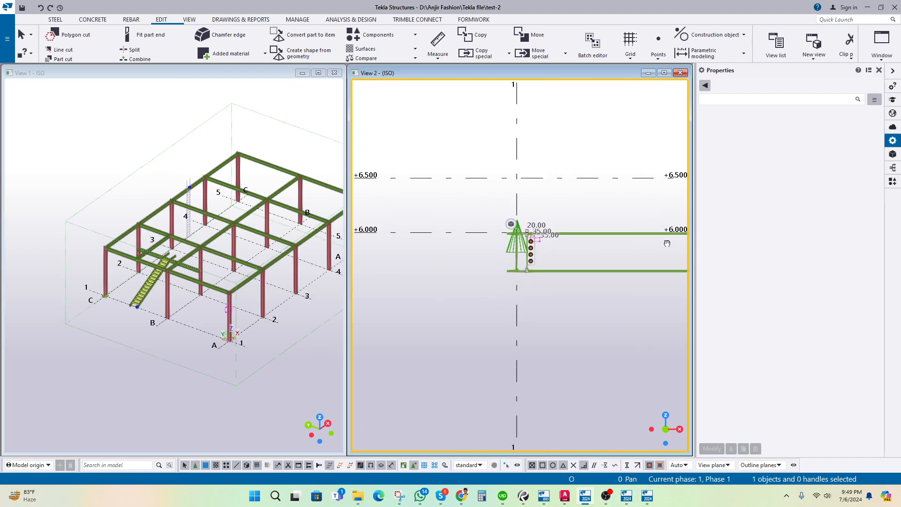
pyautogui.scroll(5, 527, 226)
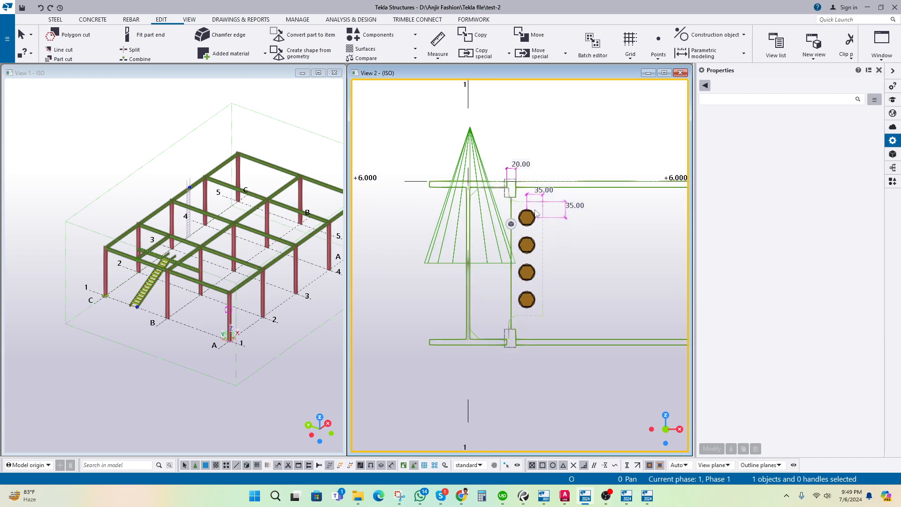
pyautogui.scroll(5, 172, 254)
# Step: Explode the shear plate (103) component at the grid C/1 corner column and redraw View 1
pyautogui.scroll(10, 171, 254)
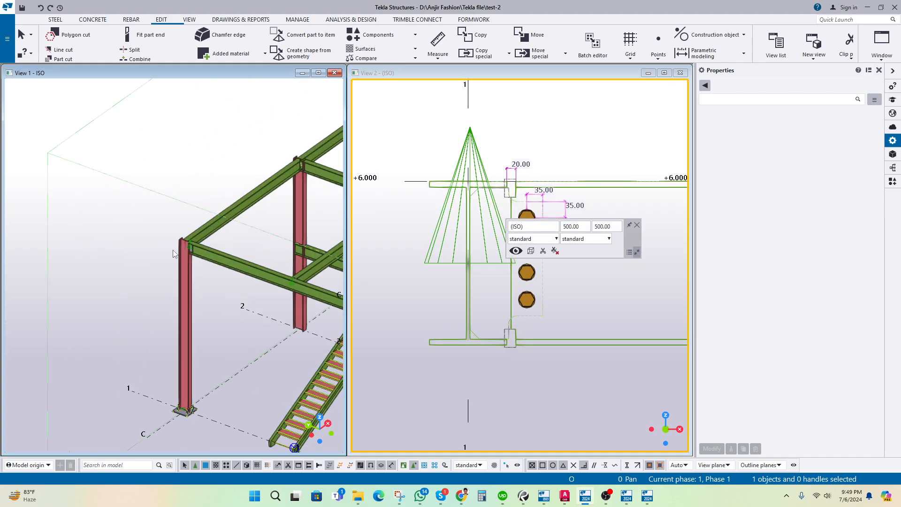
pyautogui.rightClick(209, 257)
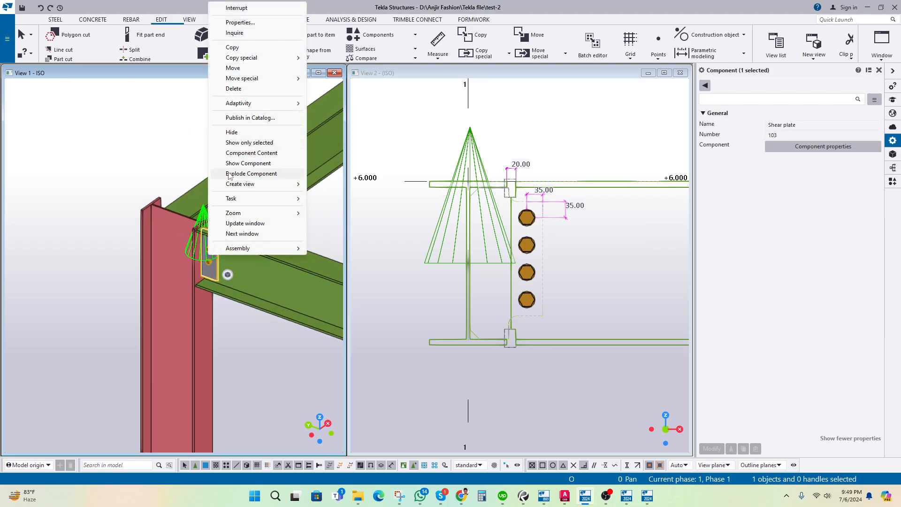
pyautogui.click(251, 174)
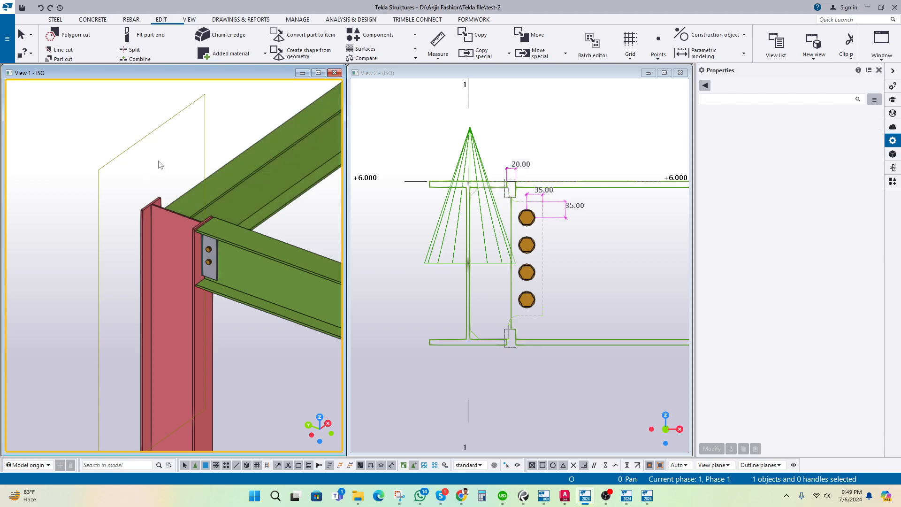
pyautogui.rightClick(159, 166)
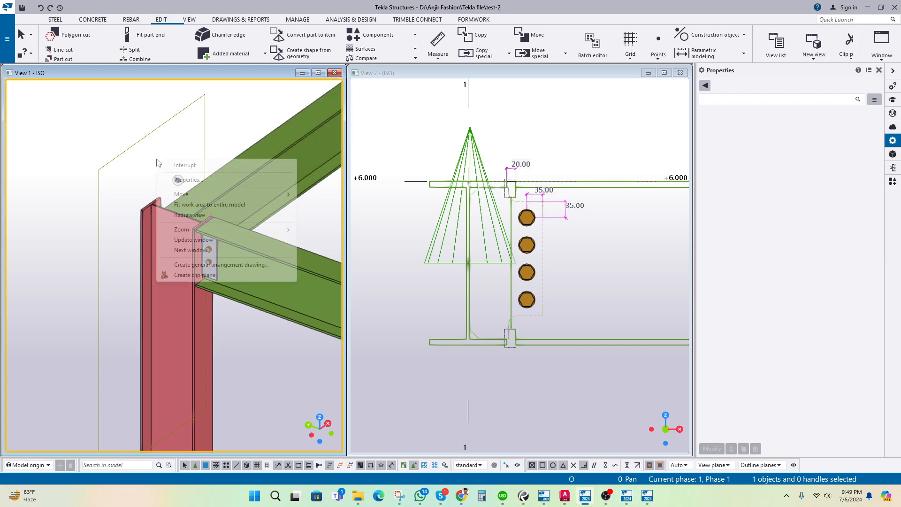
pyautogui.click(198, 212)
# Step: Check the properties of the exploded shear plate at the corner column and deselect it
pyautogui.scroll(3, 216, 268)
pyautogui.click(214, 268)
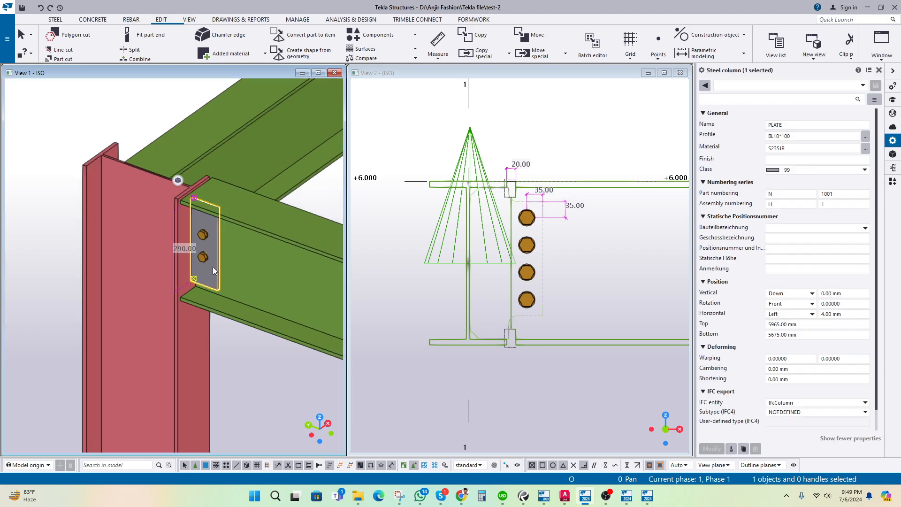
pyautogui.click(580, 259)
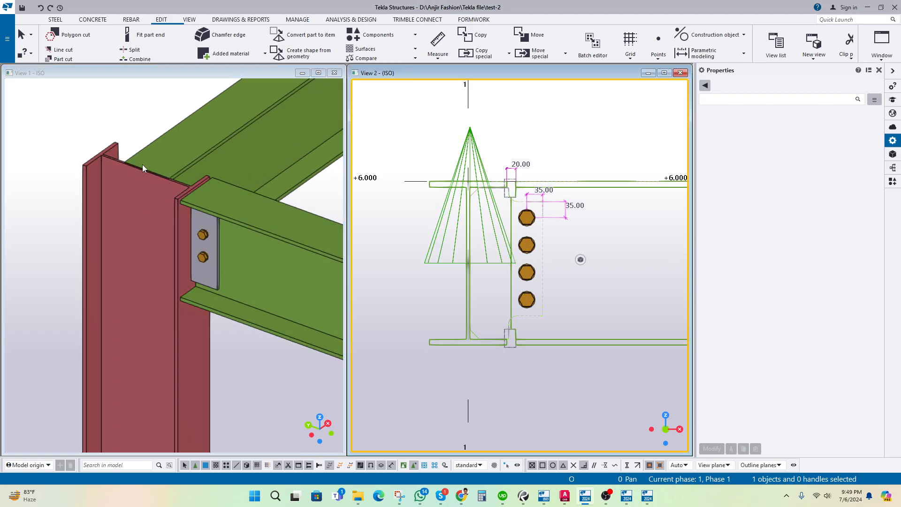
pyautogui.scroll(-3, 132, 164)
pyautogui.scroll(-2, 133, 163)
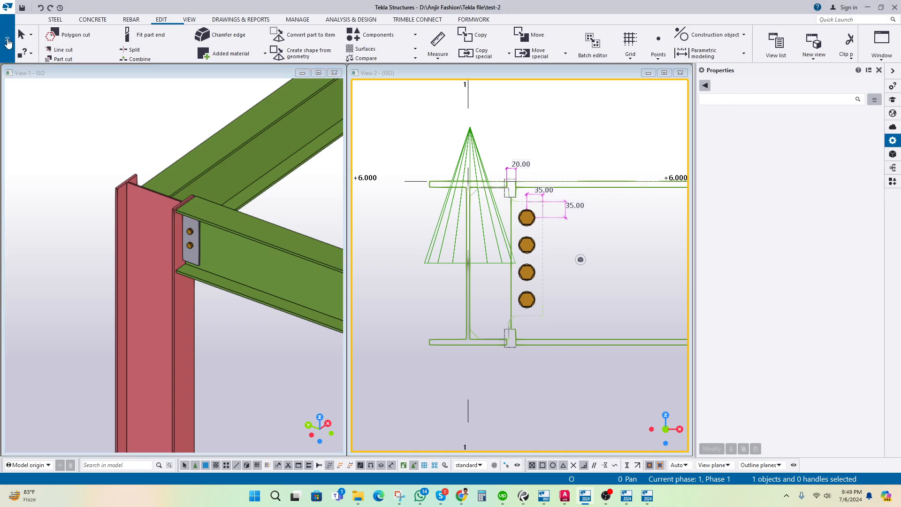
pyautogui.click(8, 40)
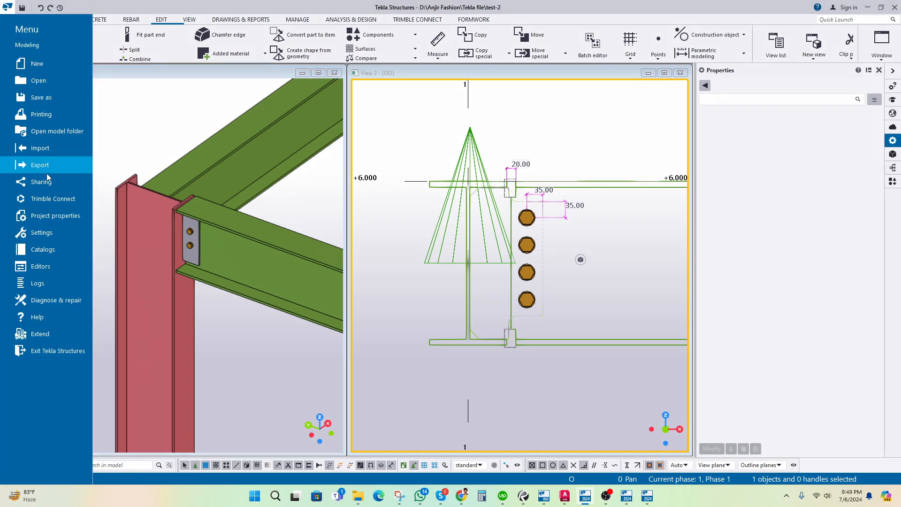
pyautogui.click(54, 248)
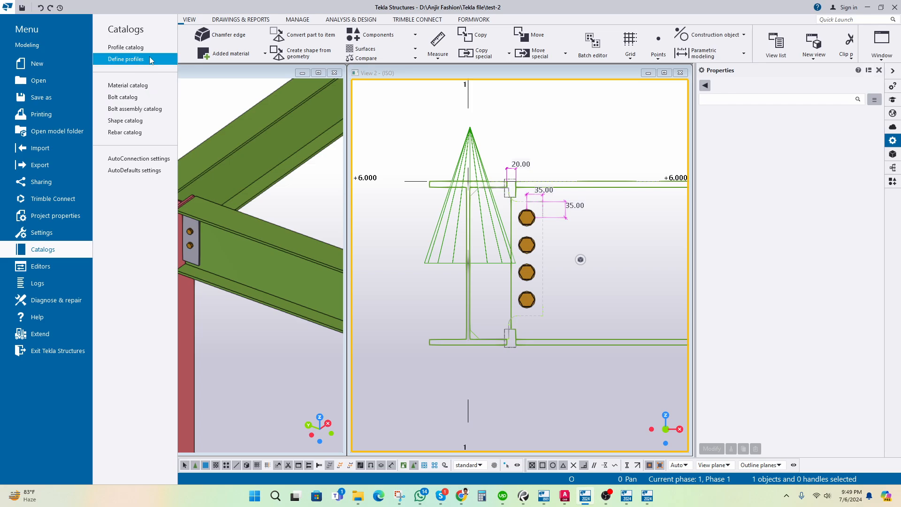
pyautogui.click(143, 165)
pyautogui.click(159, 113)
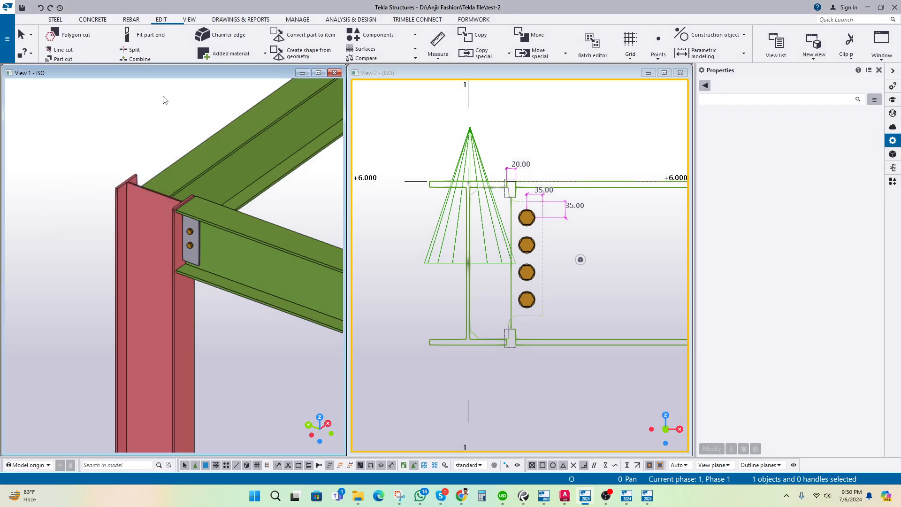
# Step: Select the exploded plate with its bolts at the corner column, open Applications & components and show the steel modeling commands
pyautogui.scroll(-2, 148, 128)
pyautogui.moveTo(90, 111); pyautogui.dragTo(198, 270)
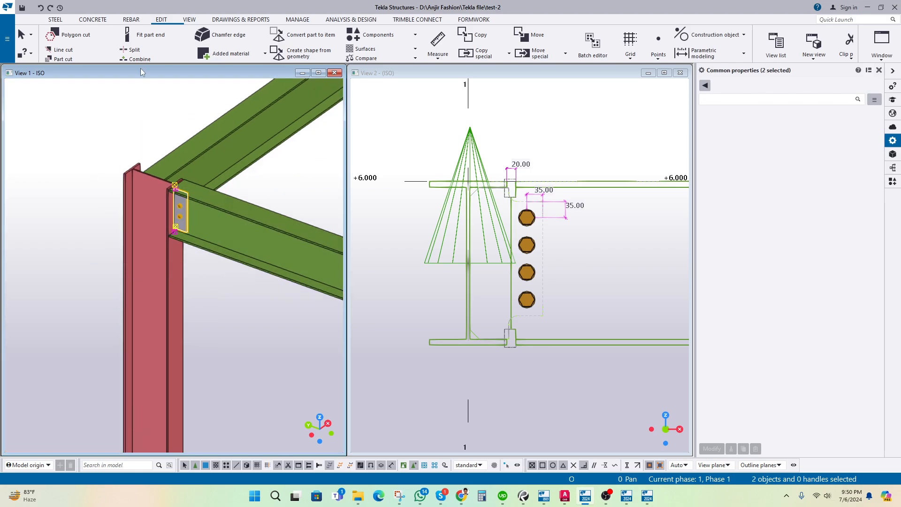
pyautogui.click(165, 22)
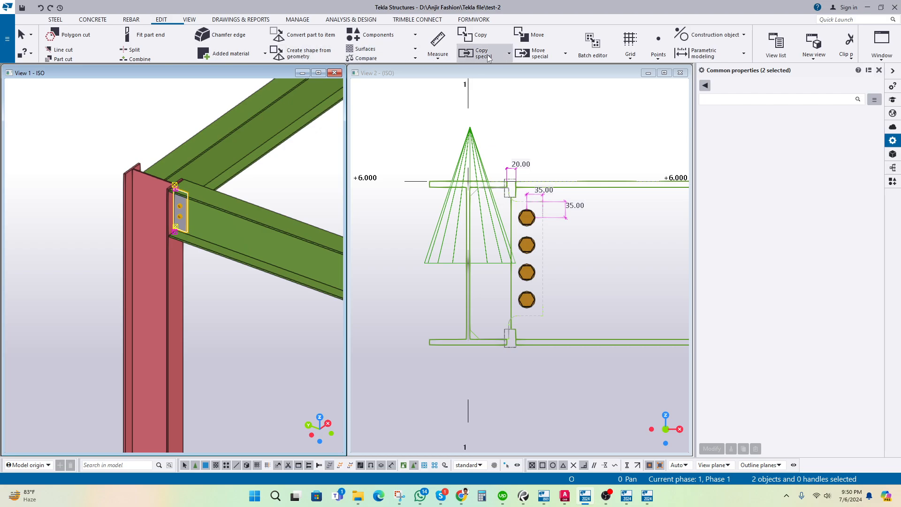
pyautogui.click(415, 36)
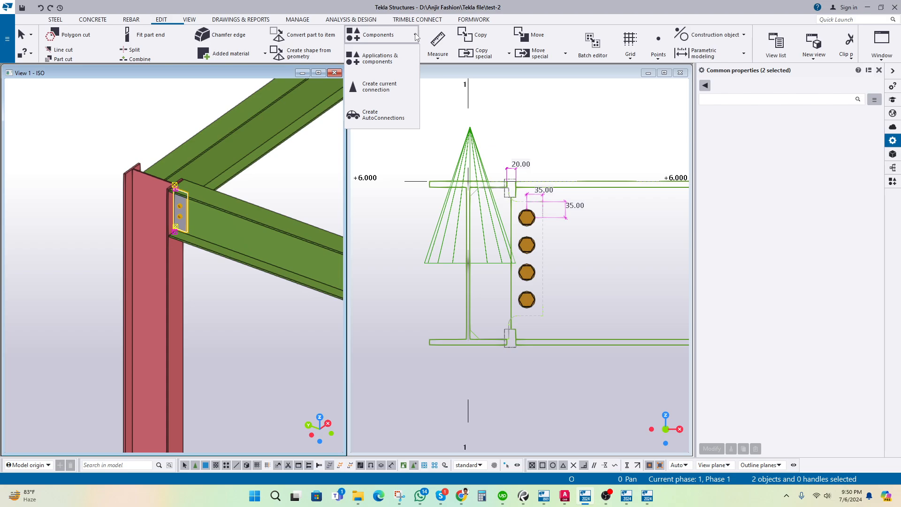
pyautogui.click(415, 35)
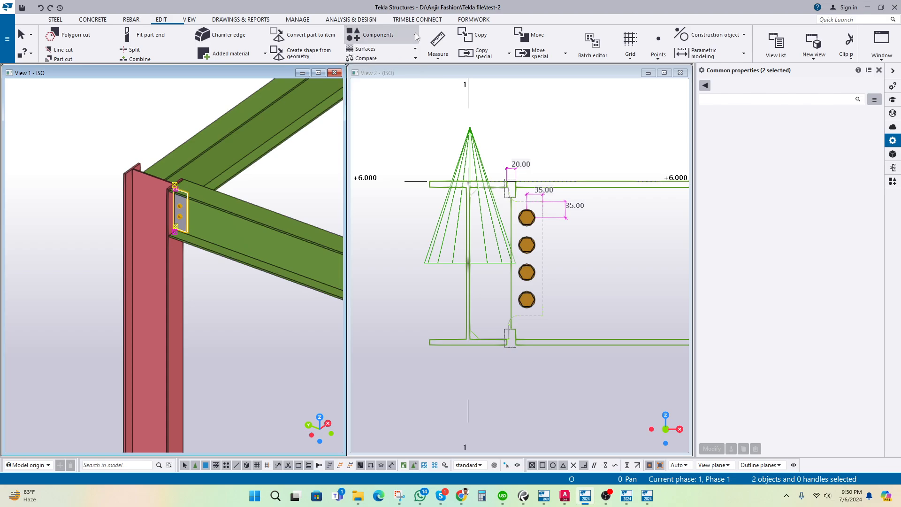
pyautogui.click(416, 35)
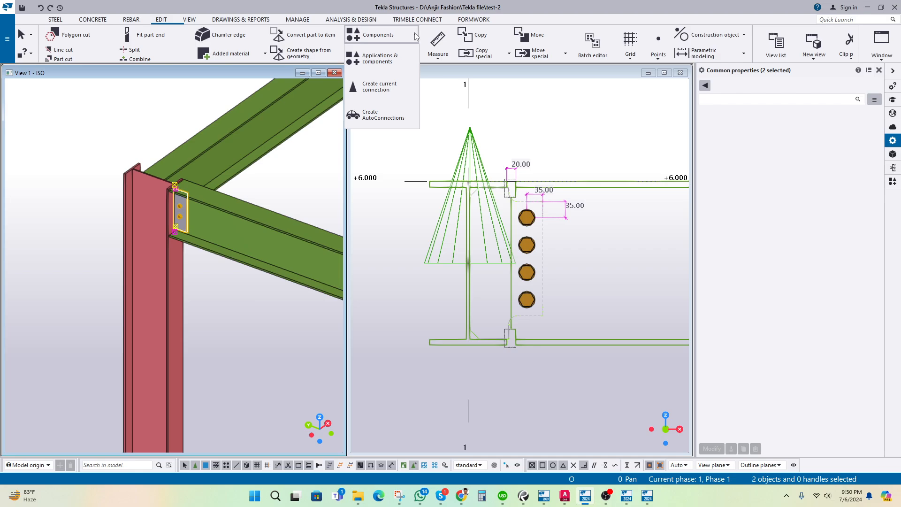
pyautogui.click(368, 63)
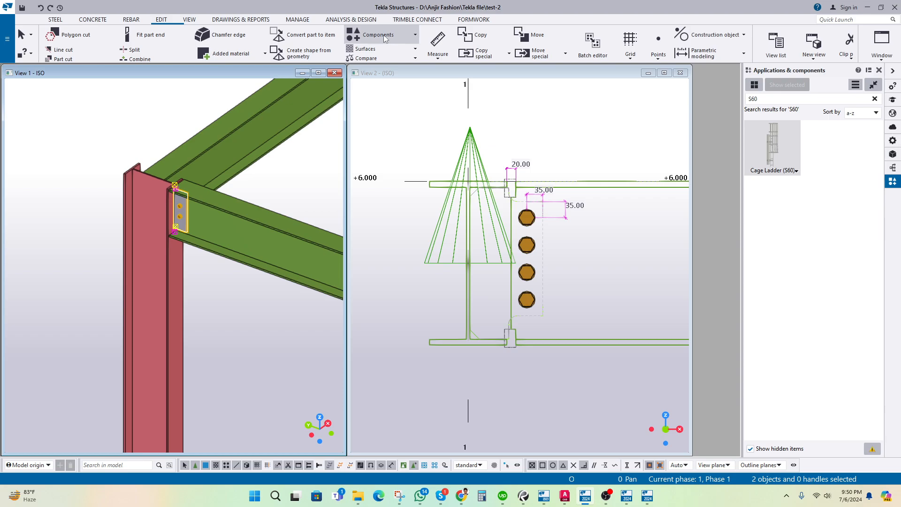
pyautogui.click(52, 20)
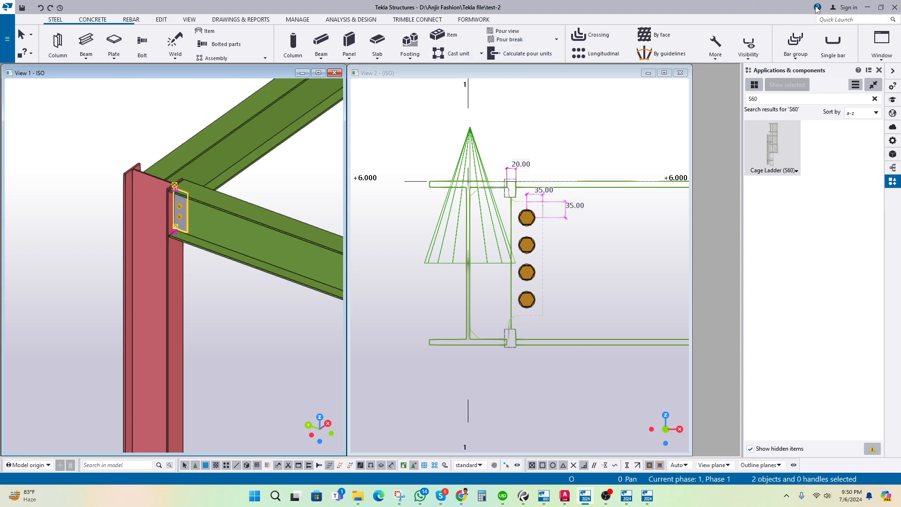
# Step: Minimize the open model windows and start Tekla Structures 21 with the US imperial environment, Steel Detailing role and Full configuration
pyautogui.click(867, 7)
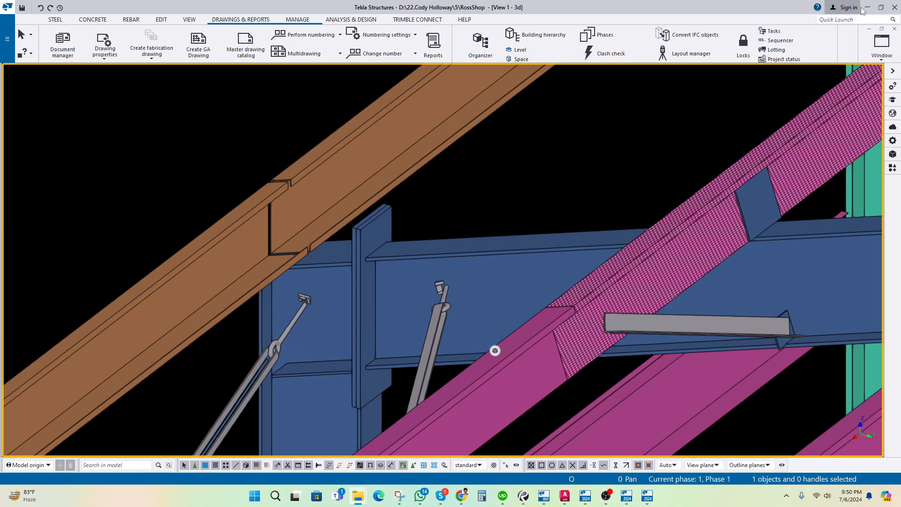
pyautogui.click(867, 8)
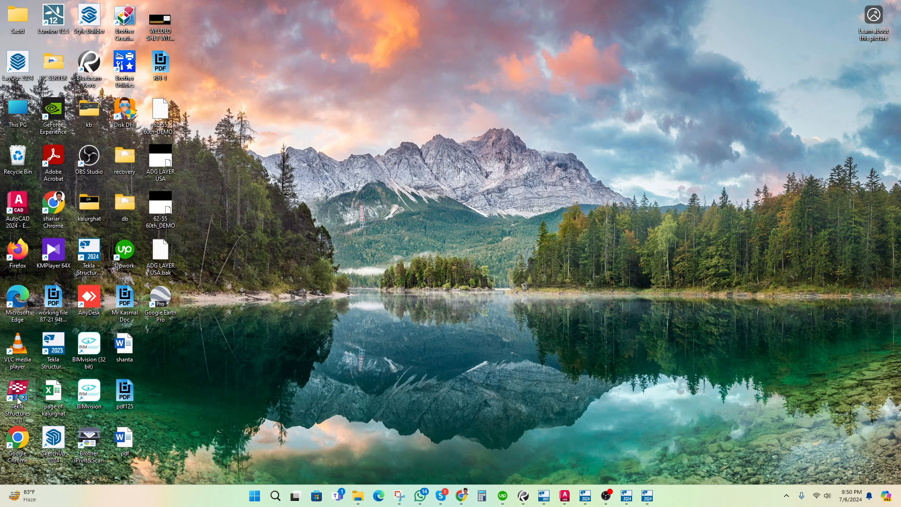
pyautogui.doubleClick(17, 400)
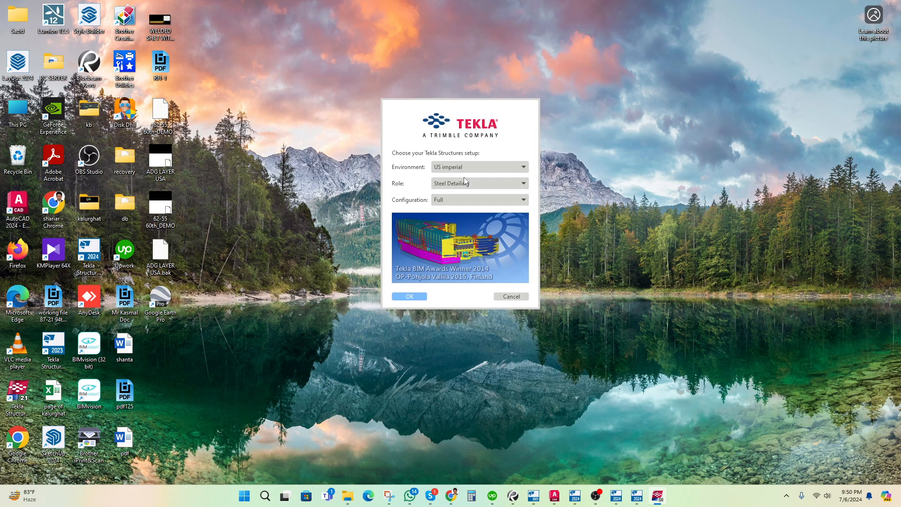
pyautogui.click(462, 168)
pyautogui.click(462, 169)
pyautogui.click(412, 296)
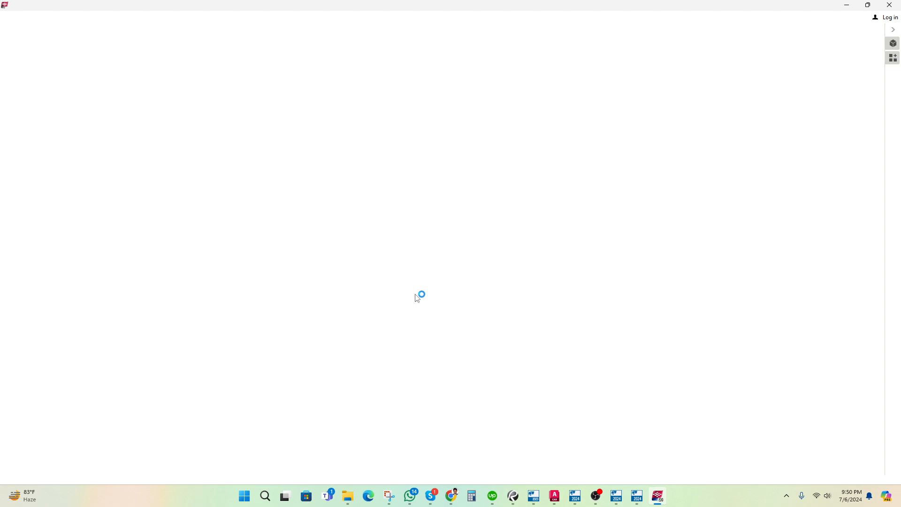
# Step: Switch back to the test-2 model in Tekla Structures 2024 and look at the corner column connection
pyautogui.click(618, 496)
pyautogui.click(488, 43)
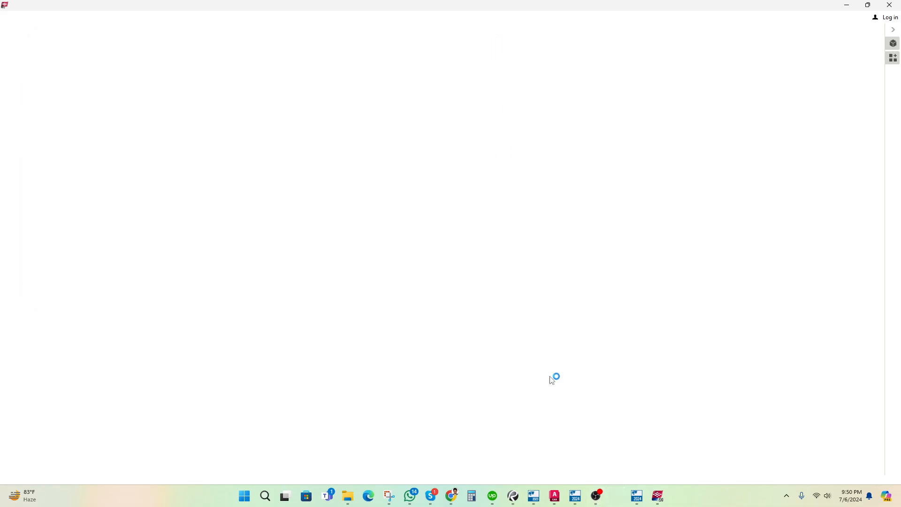
pyautogui.click(586, 496)
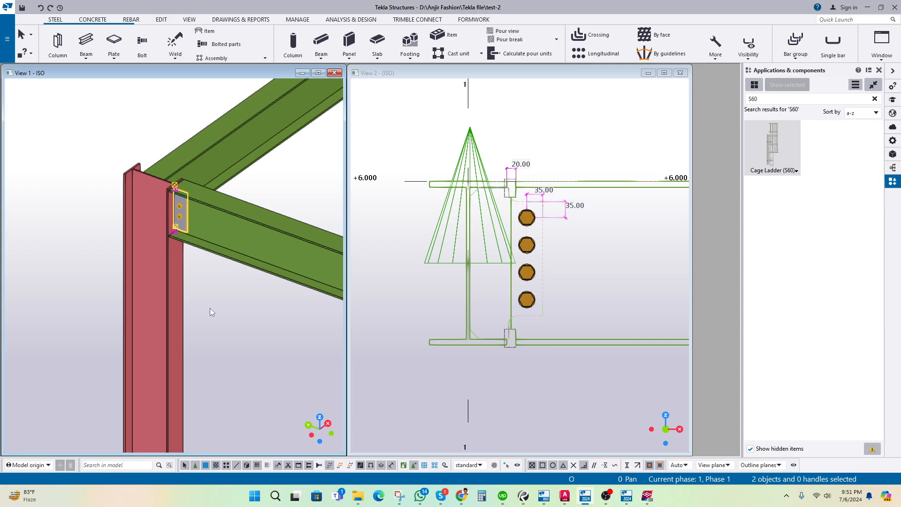
pyautogui.scroll(-3, 183, 230)
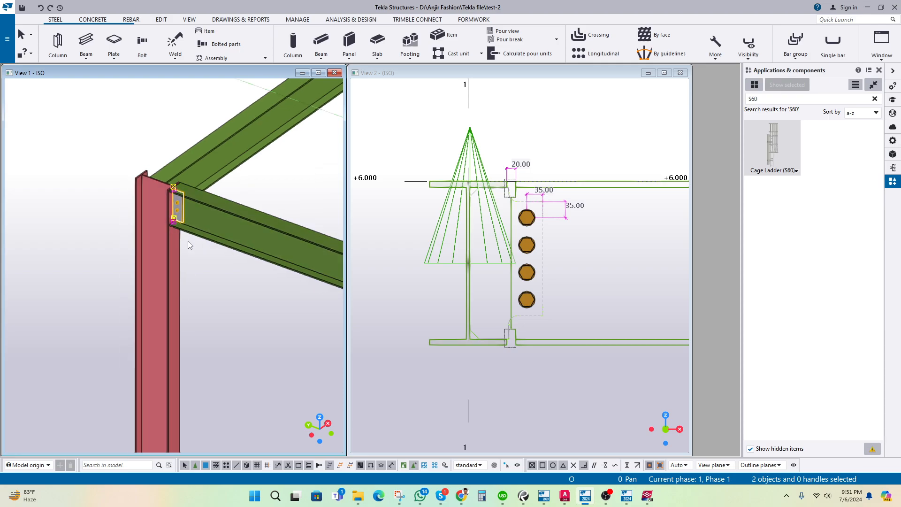
# Step: Try to open the test-1 model from C:\TeklaStructuresModels\ in Tekla Structures 21
pyautogui.moveTo(308, 4); pyautogui.dragTo(900, 100)
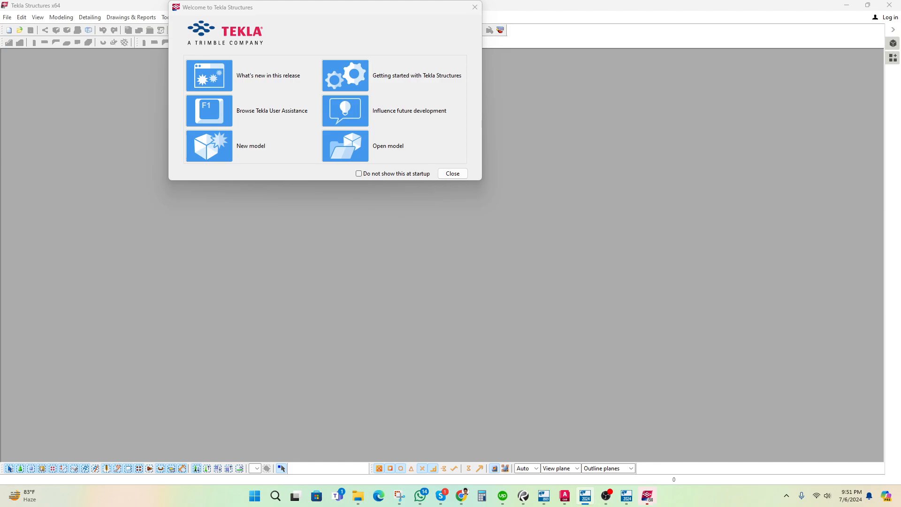
pyautogui.click(345, 154)
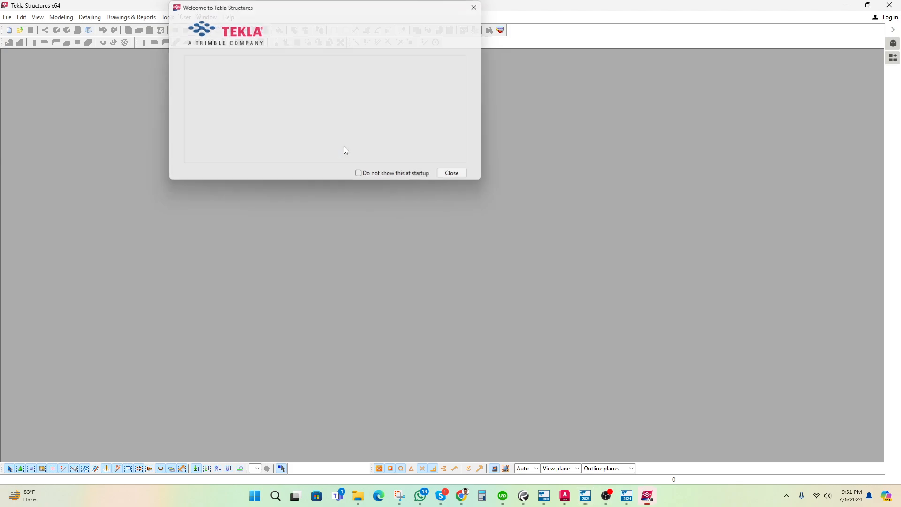
pyautogui.click(402, 141)
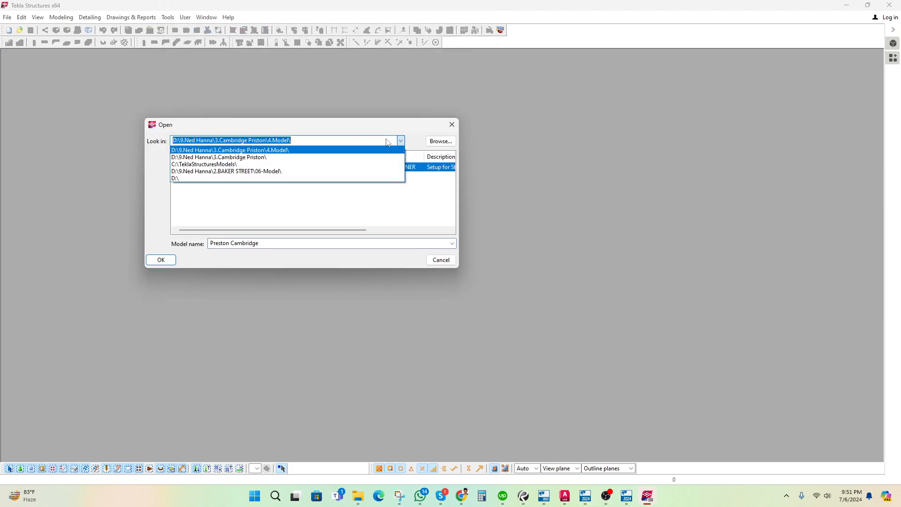
pyautogui.click(234, 164)
pyautogui.click(220, 186)
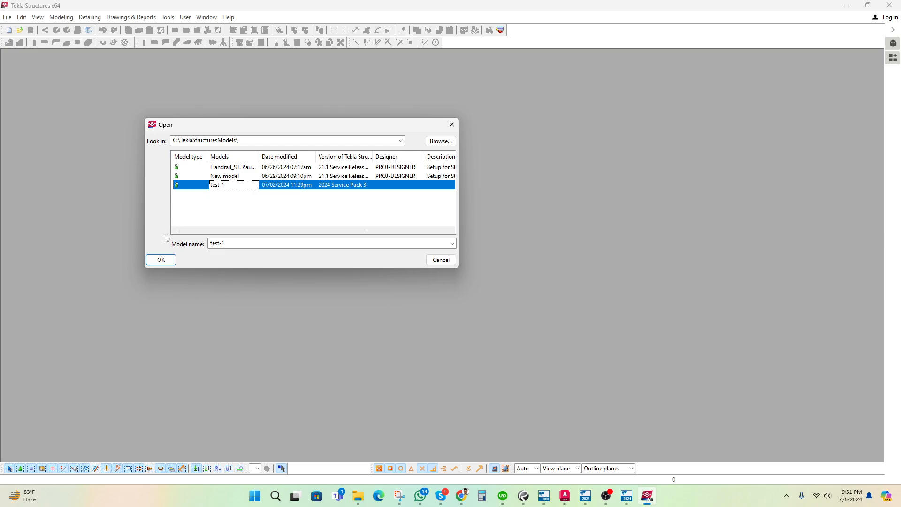
pyautogui.click(160, 262)
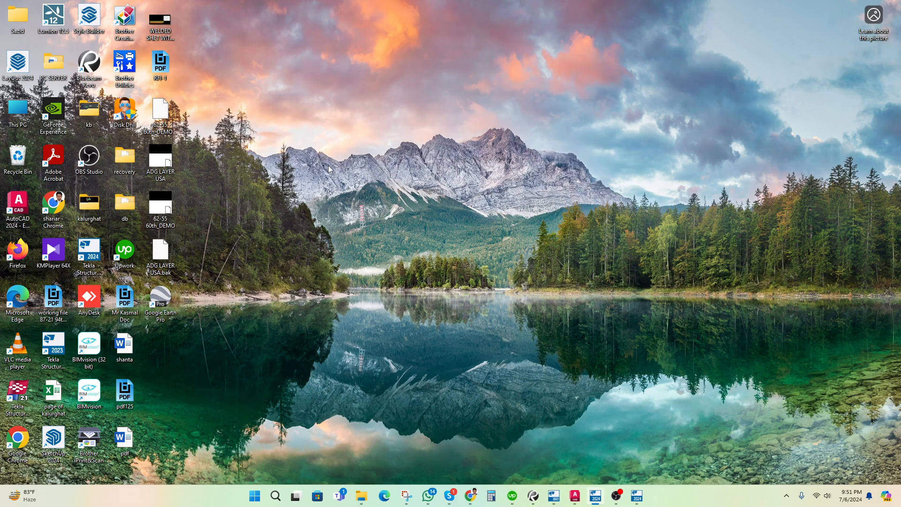
# Step: Start Tekla Structures 21 with the US imperial environment, Steel Detailing role and Full configuration
pyautogui.doubleClick(14, 396)
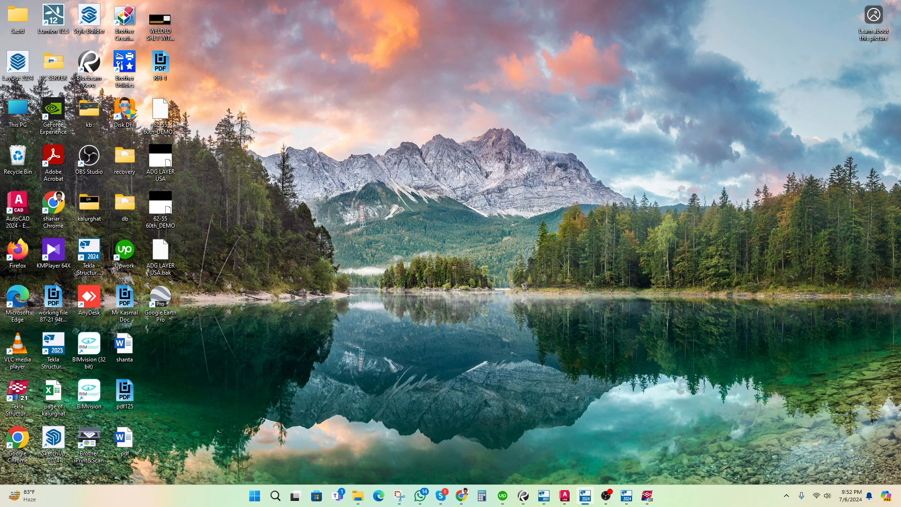
pyautogui.click(647, 495)
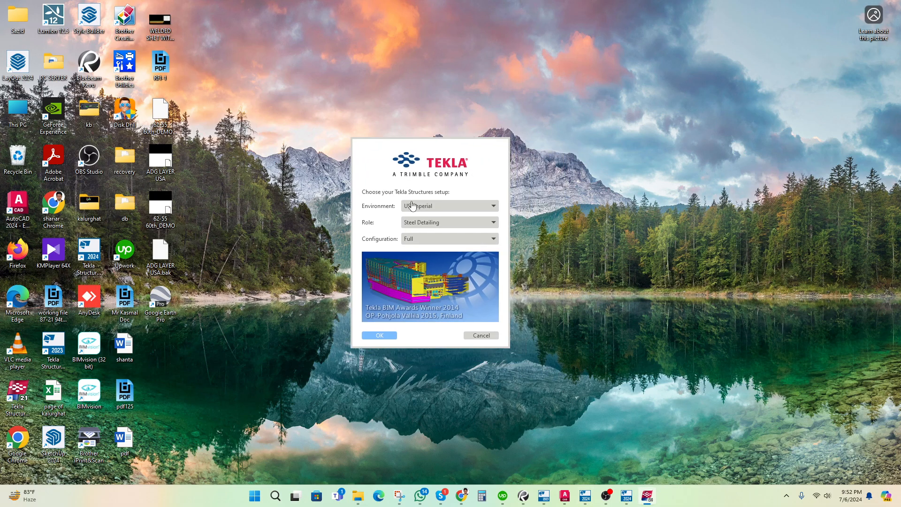
pyautogui.click(431, 206)
pyautogui.click(432, 208)
pyautogui.click(379, 335)
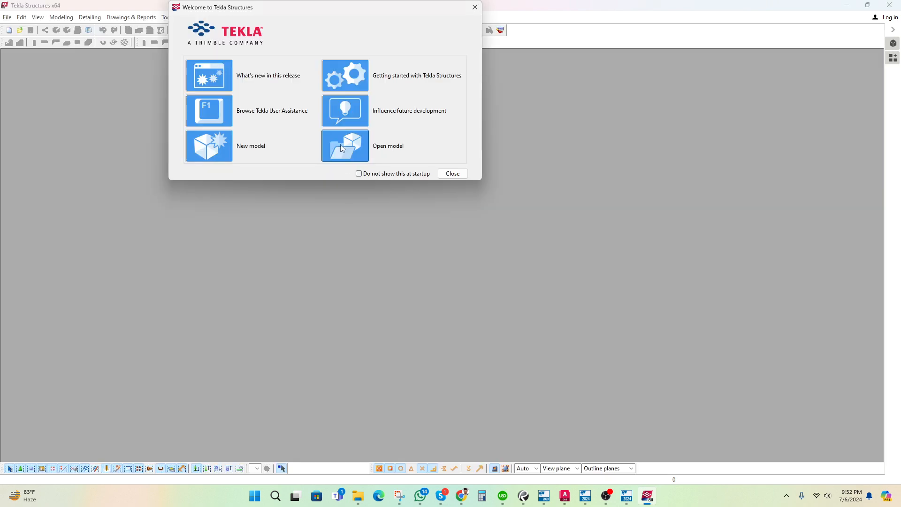
# Step: Open the model named New model from the C:\TeklaStructuresModels\ folder
pyautogui.click(342, 148)
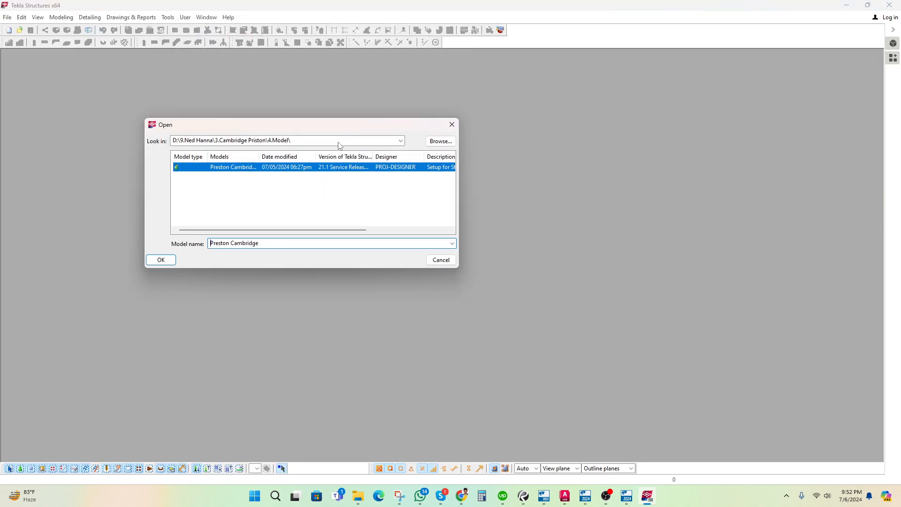
pyautogui.click(400, 140)
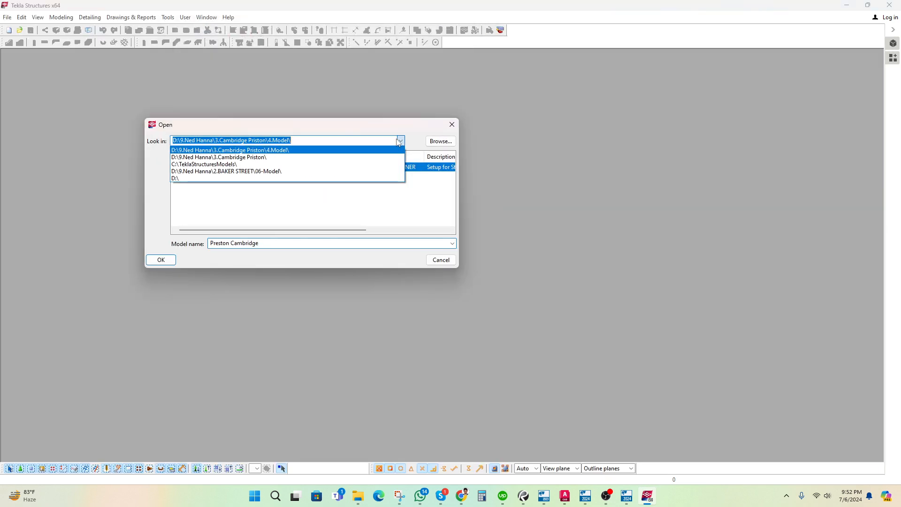
pyautogui.click(233, 165)
pyautogui.moveTo(218, 231)
pyautogui.mouseDown()
pyautogui.moveTo(330, 232)
pyautogui.moveTo(216, 229)
pyautogui.mouseUp()
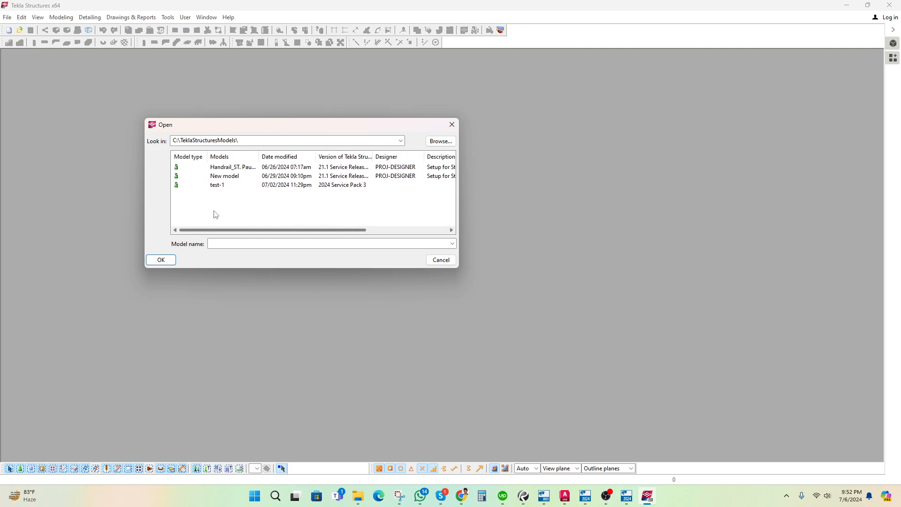
pyautogui.click(234, 176)
pyautogui.click(165, 260)
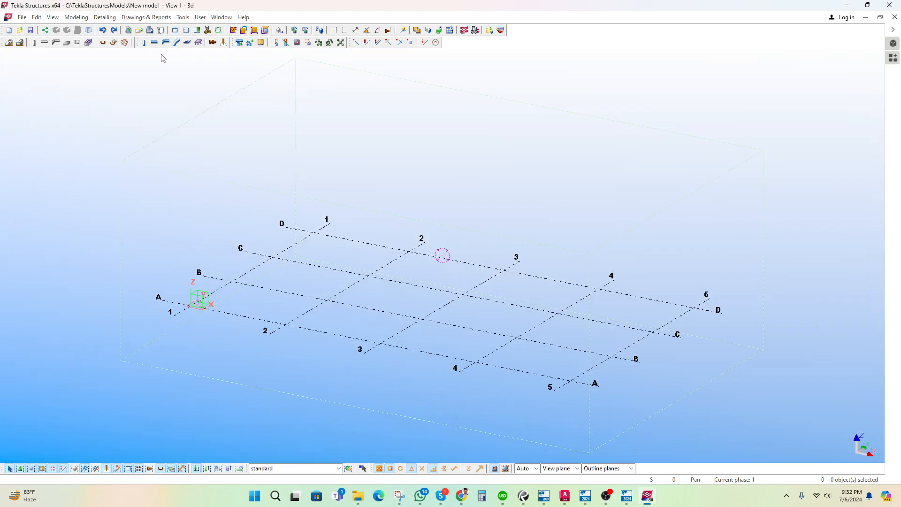
# Step: Place steel columns at grid intersections A-1 and A-2 and span a 6000 mm steel beam between their tops
pyautogui.click(145, 42)
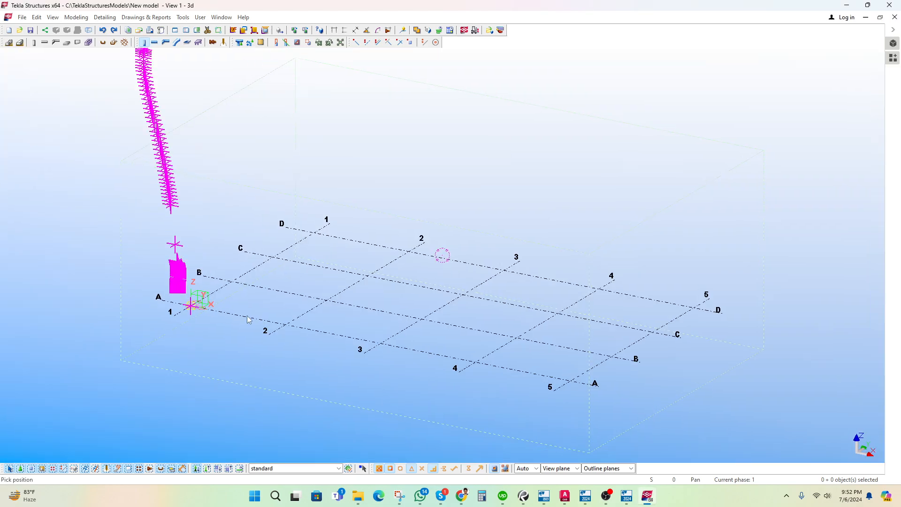
pyautogui.click(284, 321)
pyautogui.click(154, 42)
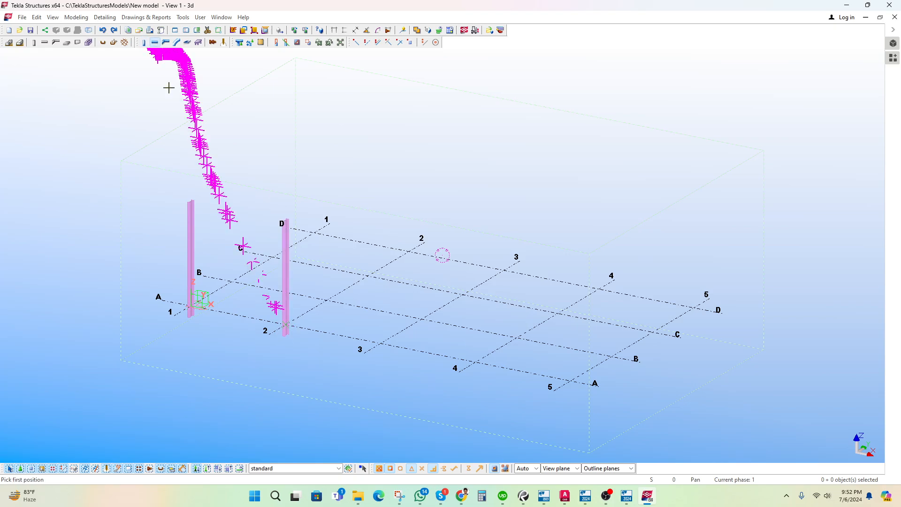
pyautogui.scroll(5, 191, 203)
pyautogui.click(190, 201)
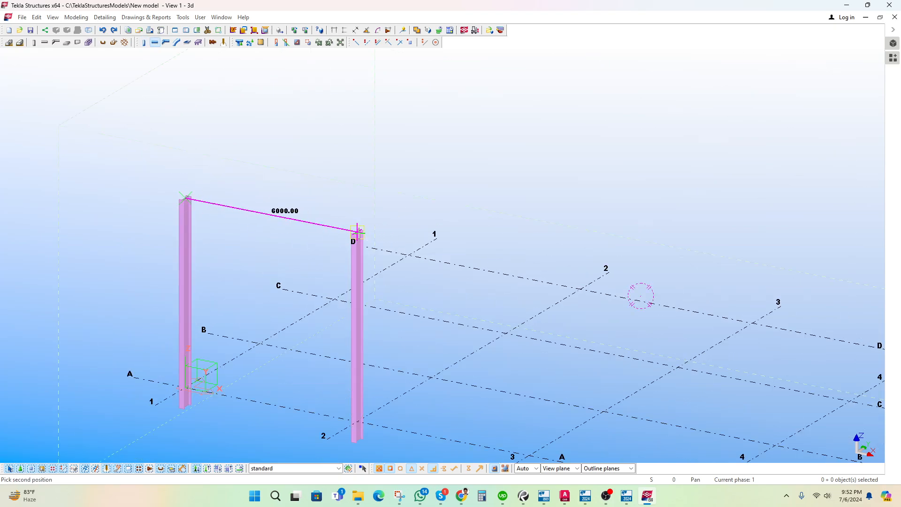
pyautogui.click(358, 232)
pyautogui.scroll(3, 185, 161)
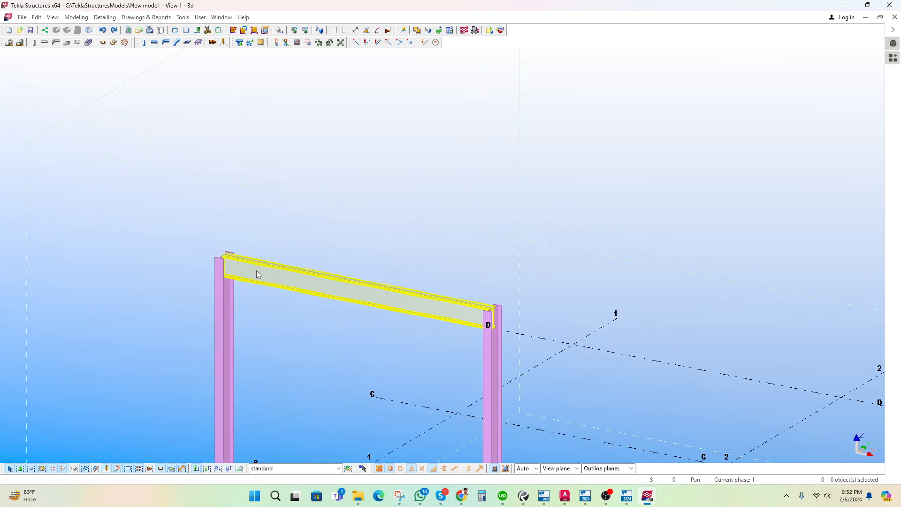
# Step: Select the beam between the two columns and look through the modeling commands for concrete parts and profiles
pyautogui.click(257, 274)
pyautogui.scroll(2, 195, 222)
pyautogui.scroll(1, 165, 139)
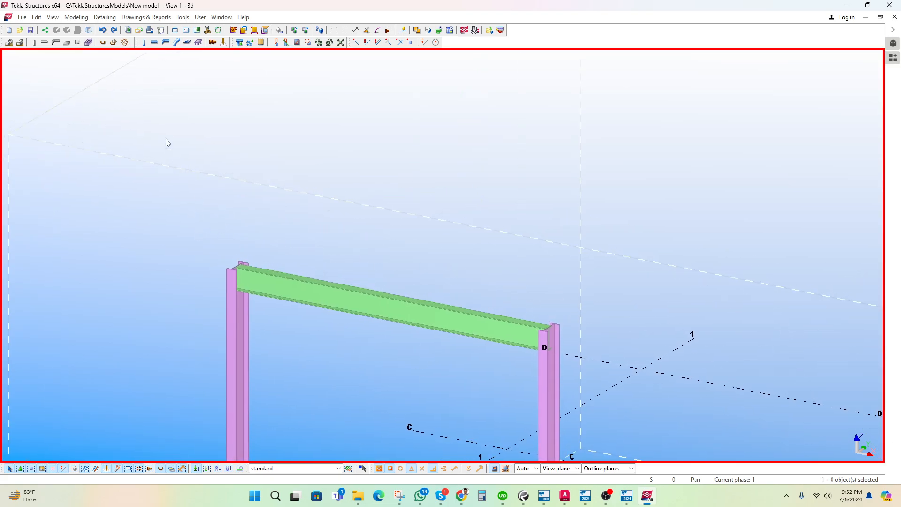
pyautogui.click(76, 17)
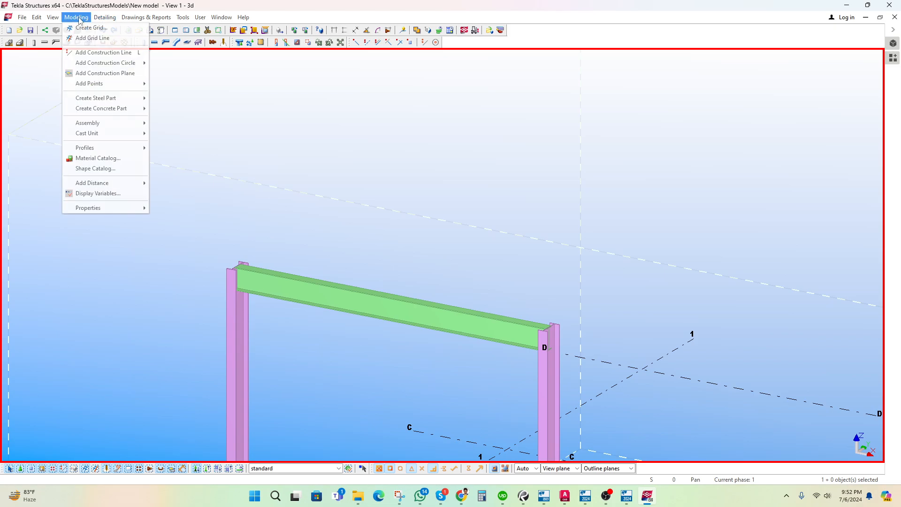
pyautogui.moveTo(127, 112)
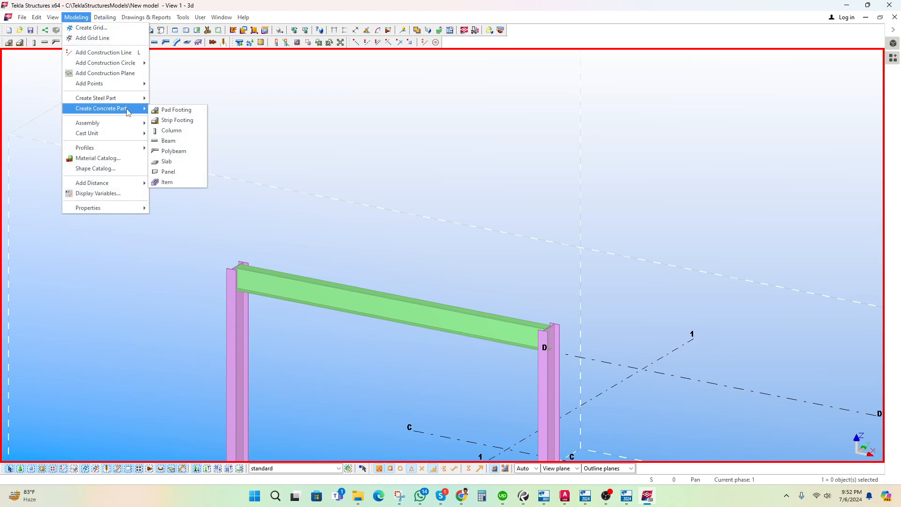
pyautogui.moveTo(118, 149)
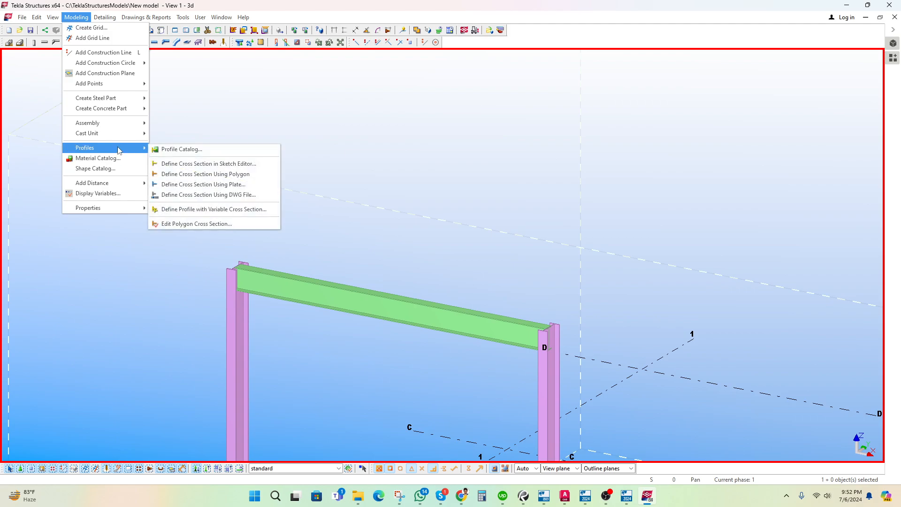
pyautogui.moveTo(103, 18)
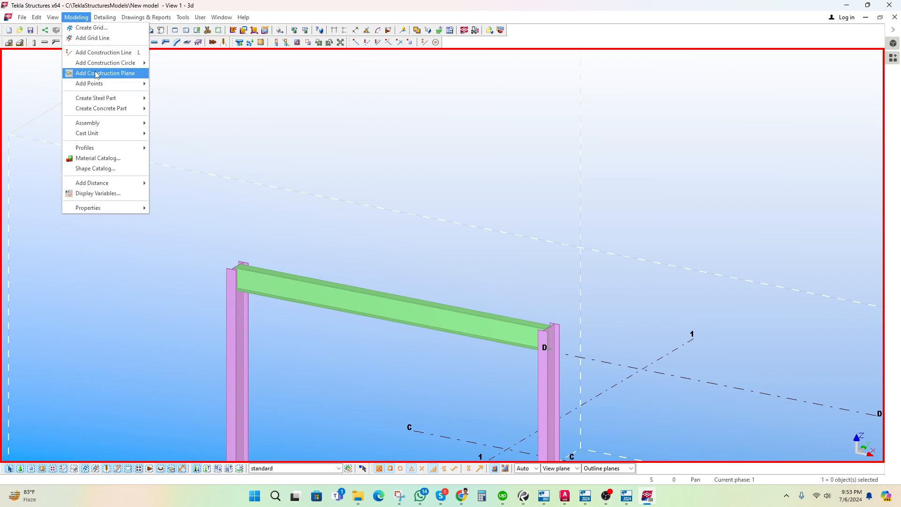
# Step: Compare the modelling and detailing commands with those in the Tekla Structures window holding the test-2 model
pyautogui.moveTo(120, 87)
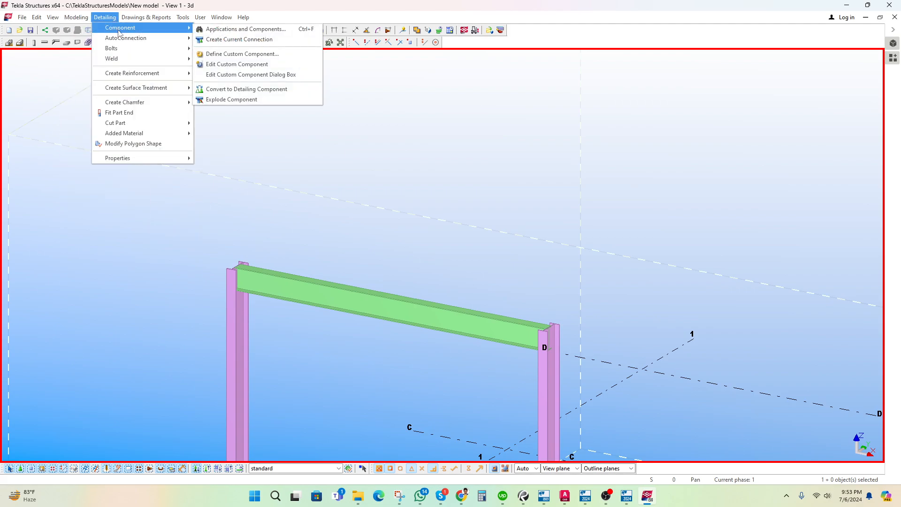
pyautogui.click(349, 152)
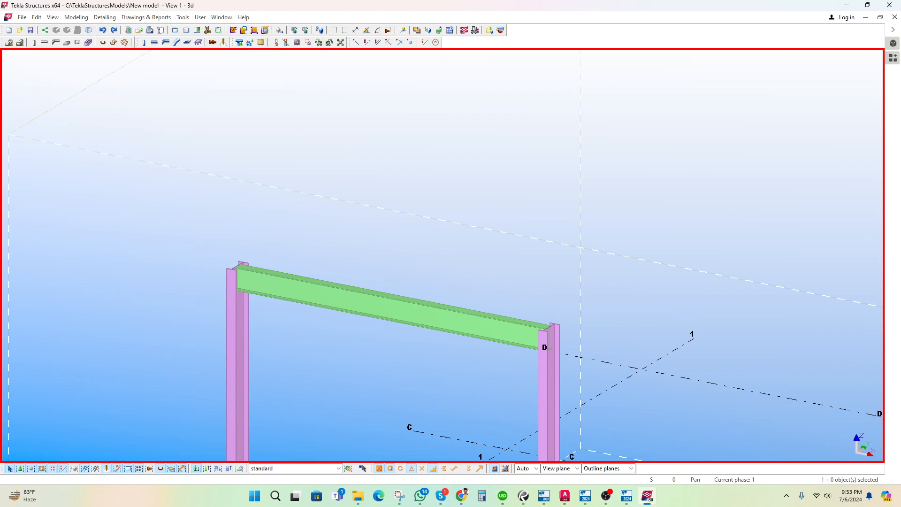
pyautogui.moveTo(900, 125); pyautogui.dragTo(322, 83)
pyautogui.doubleClick(303, 83)
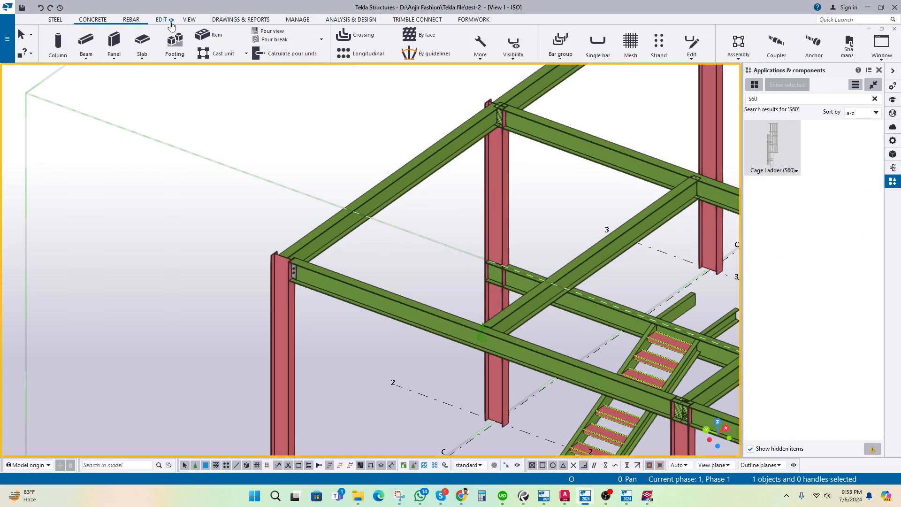
pyautogui.moveTo(255, 6); pyautogui.dragTo(900, 136)
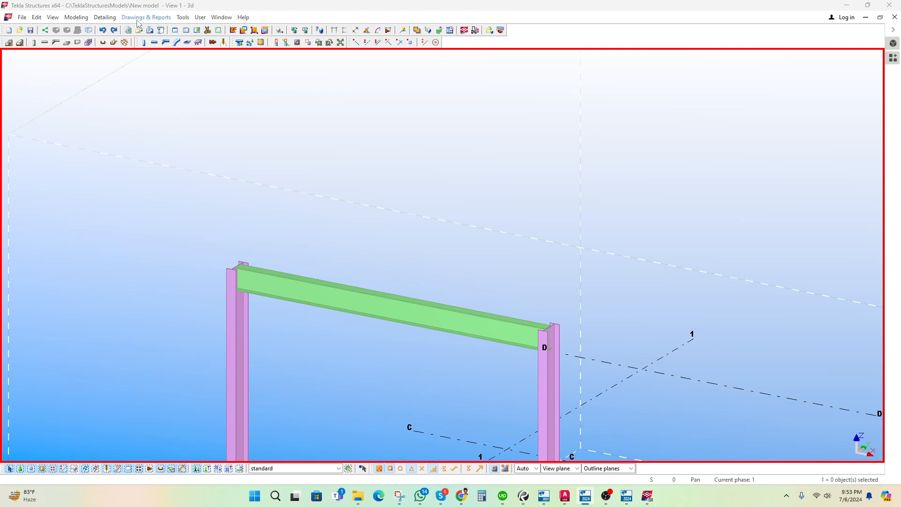
# Step: Open the Applications and Components catalog after reviewing the component commands for detailing
pyautogui.click(105, 18)
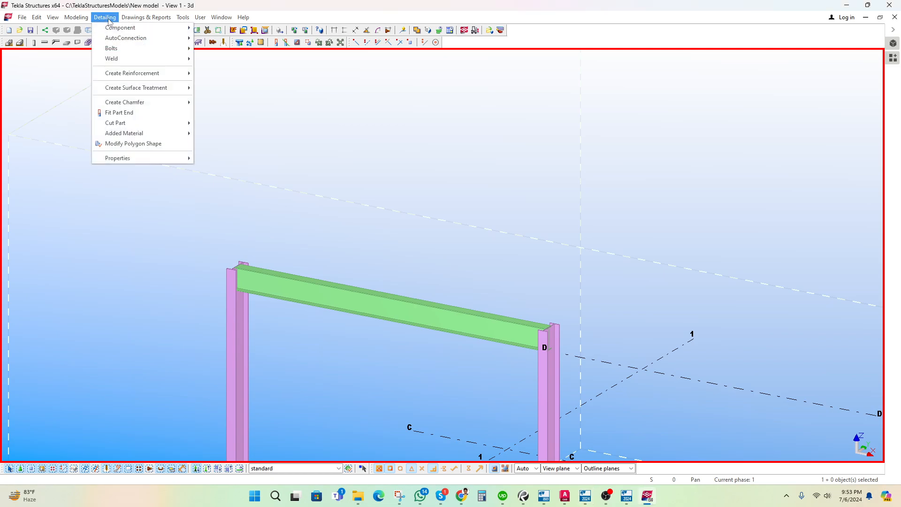
pyautogui.moveTo(138, 32)
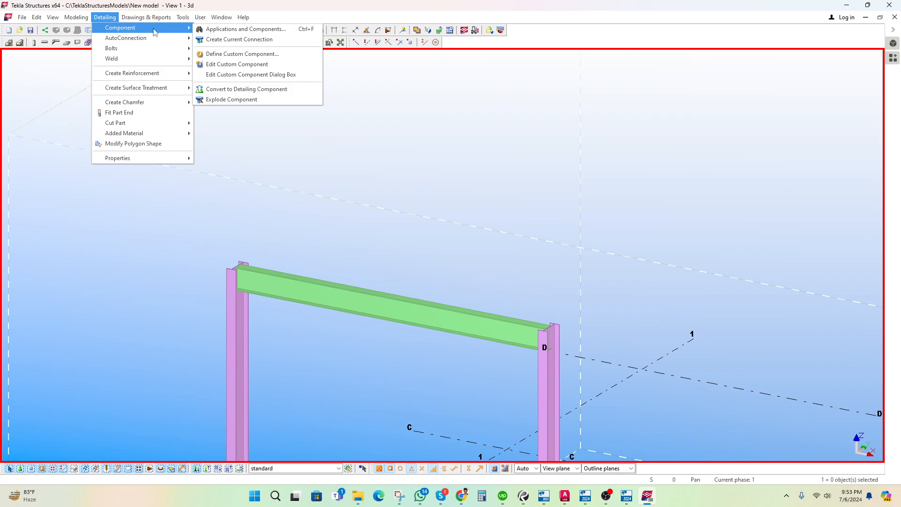
pyautogui.click(476, 168)
pyautogui.scroll(-5, 373, 148)
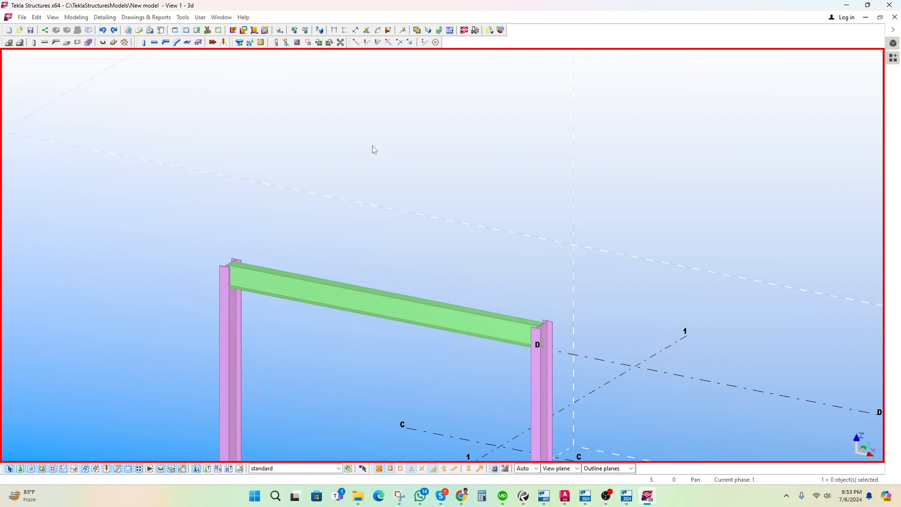
pyautogui.hotkey('ctrl', 'f')
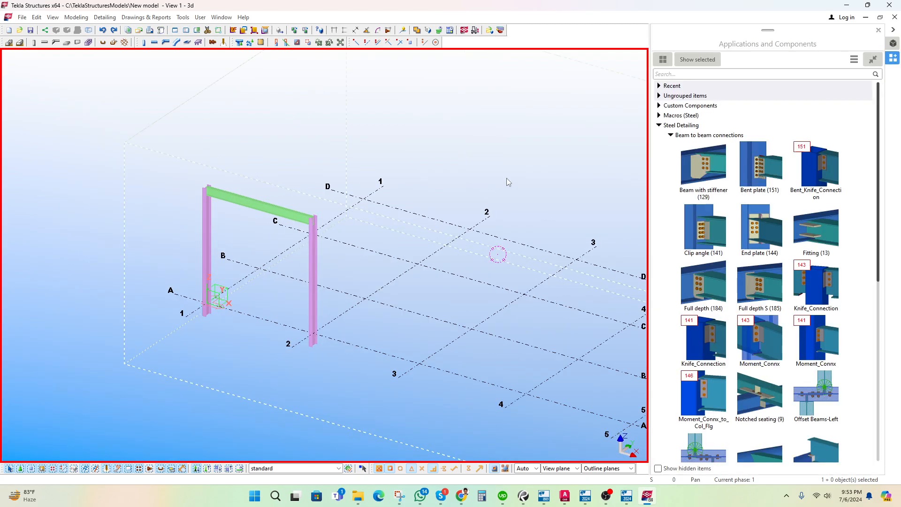
# Step: Try to apply the Bent plate (151) connection between the column at grid 1 and the beam
pyautogui.click(766, 170)
pyautogui.scroll(7, 211, 200)
pyautogui.click(248, 181)
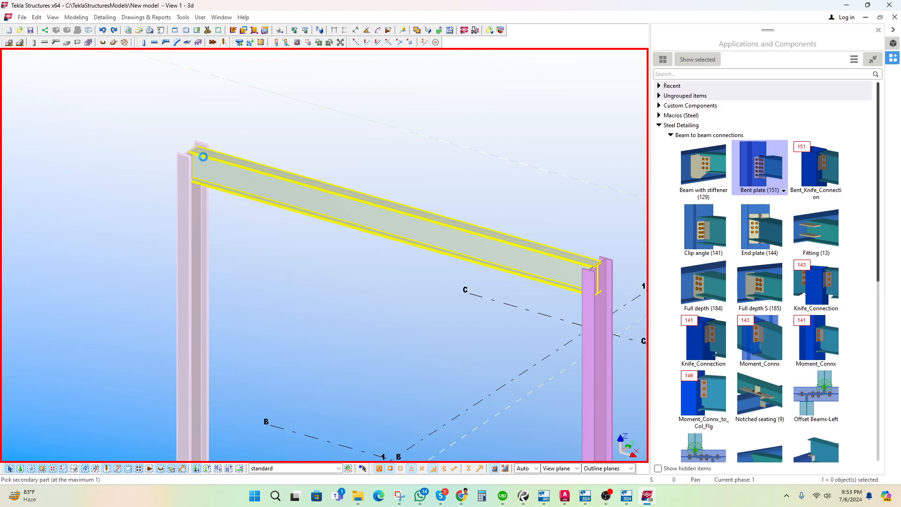
pyautogui.click(197, 153)
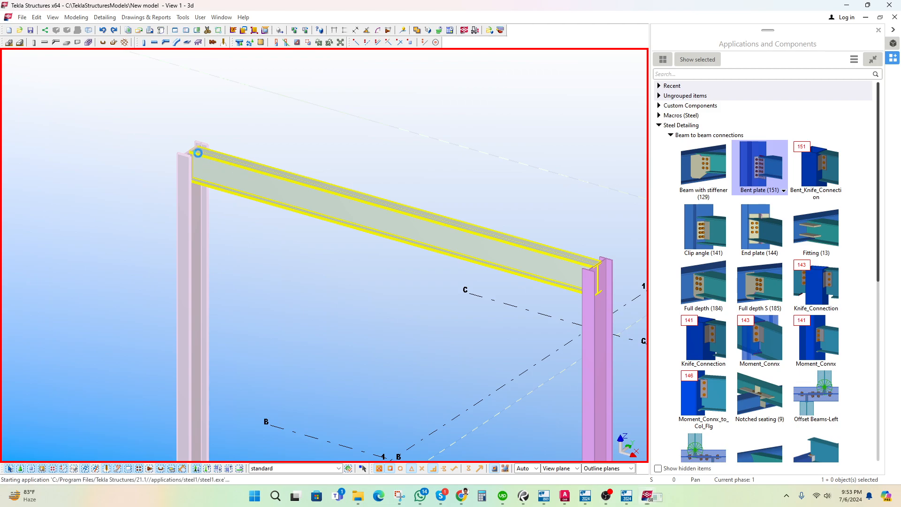
pyautogui.scroll(2, 243, 143)
pyautogui.moveTo(243, 144); pyautogui.dragTo(288, 181, button='middle')
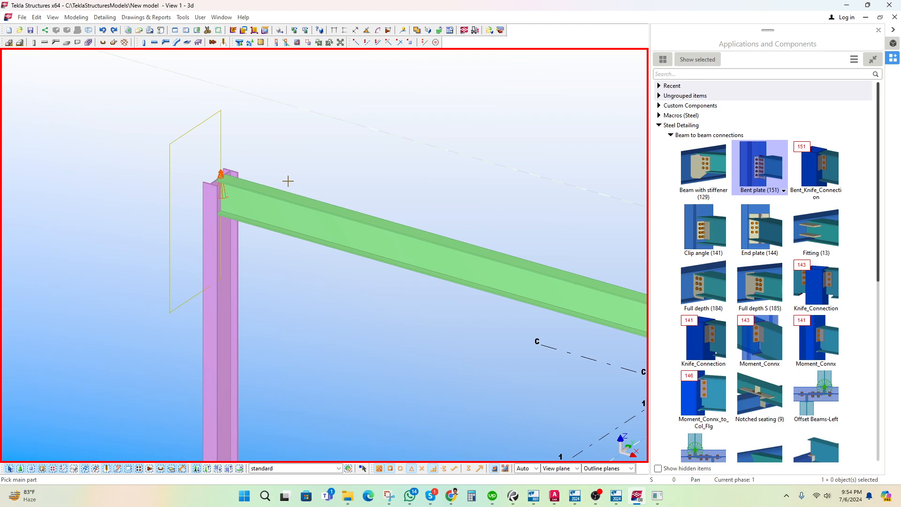
pyautogui.scroll(-5, 378, 185)
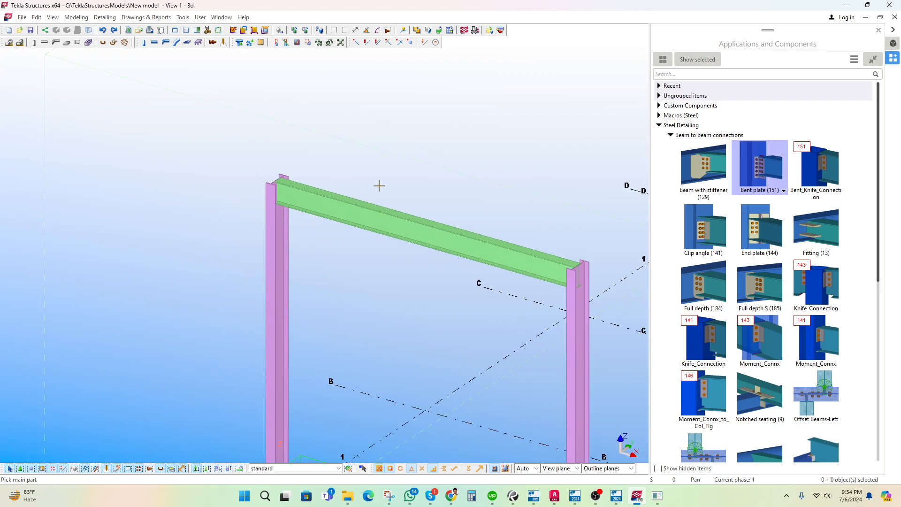
pyautogui.moveTo(407, 205); pyautogui.dragTo(263, 160, button='middle')
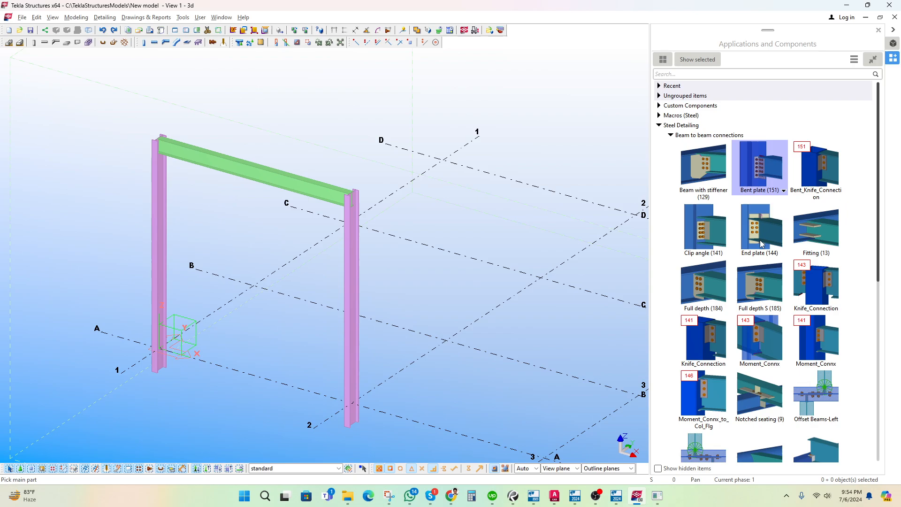
# Step: Apply the Full depth S (185) connection between the column at grid 1 and the beam end
pyautogui.click(760, 289)
pyautogui.scroll(3, 131, 145)
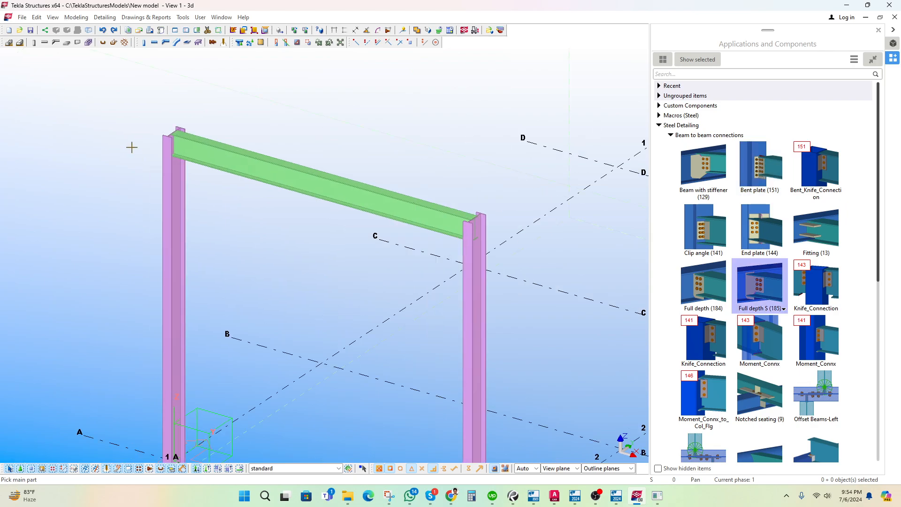
pyautogui.click(184, 169)
pyautogui.click(206, 151)
pyautogui.scroll(3, 169, 127)
pyautogui.scroll(3, 177, 132)
pyautogui.press('Escape')
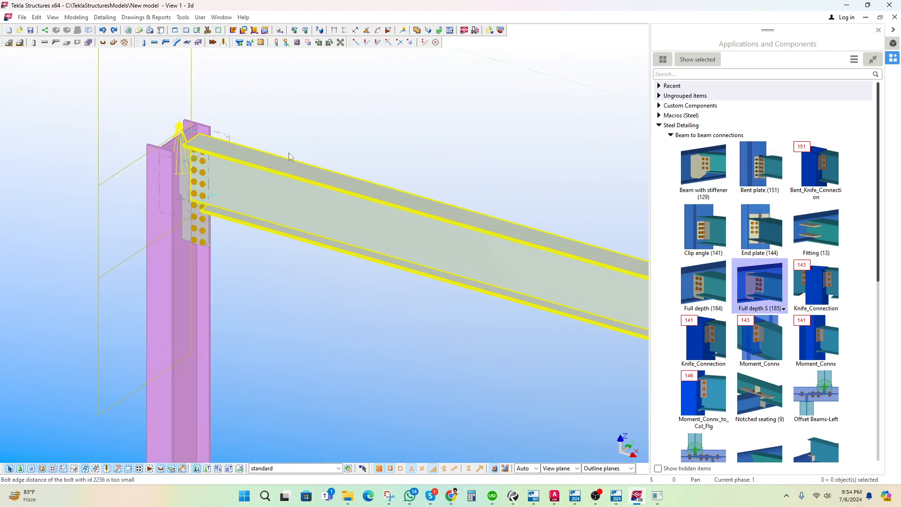
pyautogui.click(288, 153)
pyautogui.scroll(3, 212, 156)
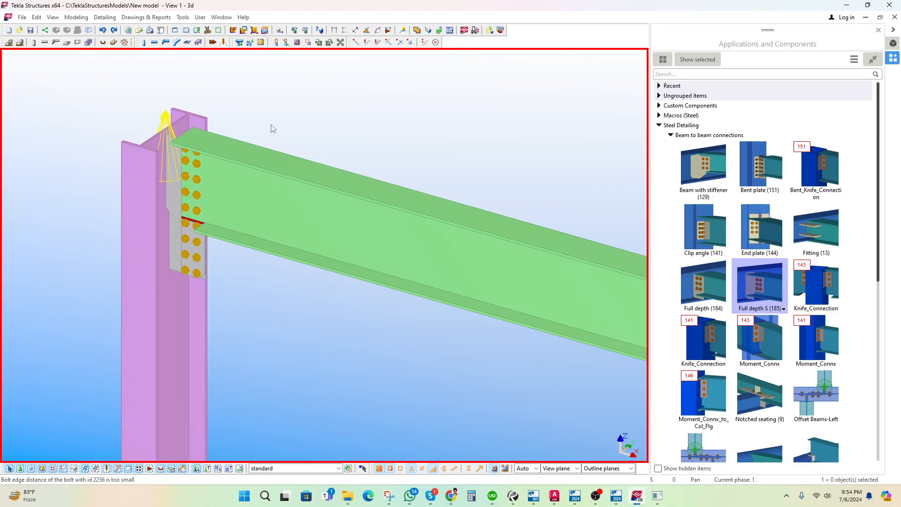
pyautogui.scroll(-1, 308, 78)
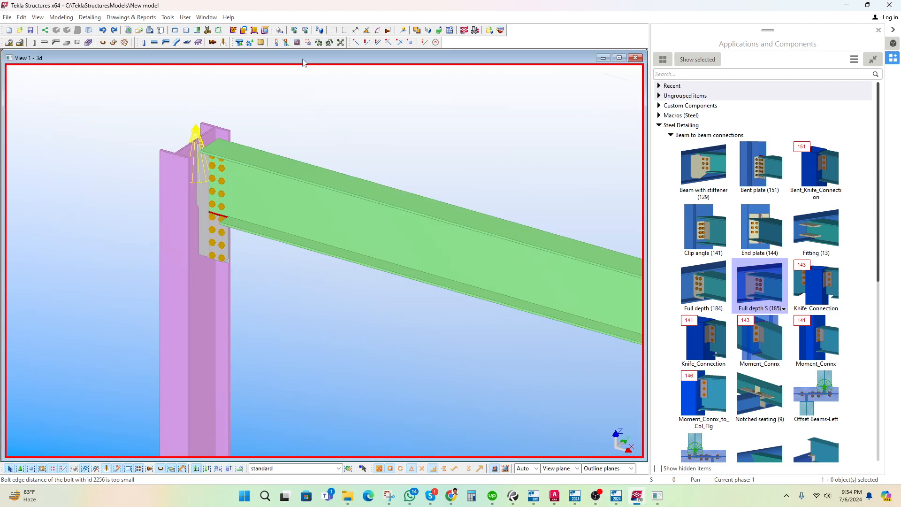
# Step: Explode the Full depth S (185) connection at the column into its separate plate, bolts and cuts
pyautogui.doubleClick(302, 62)
pyautogui.scroll(1, 336, 187)
pyautogui.scroll(-2, 327, 158)
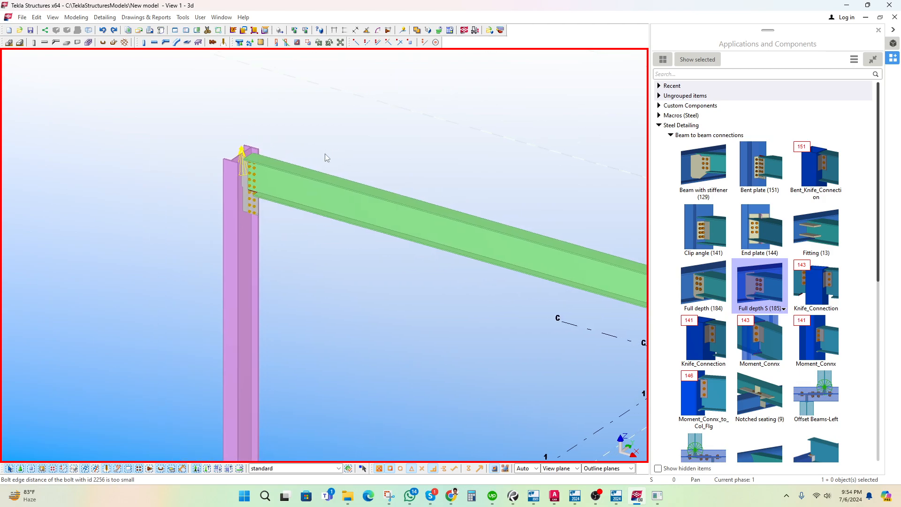
pyautogui.scroll(-3, 283, 169)
pyautogui.scroll(-5, 283, 173)
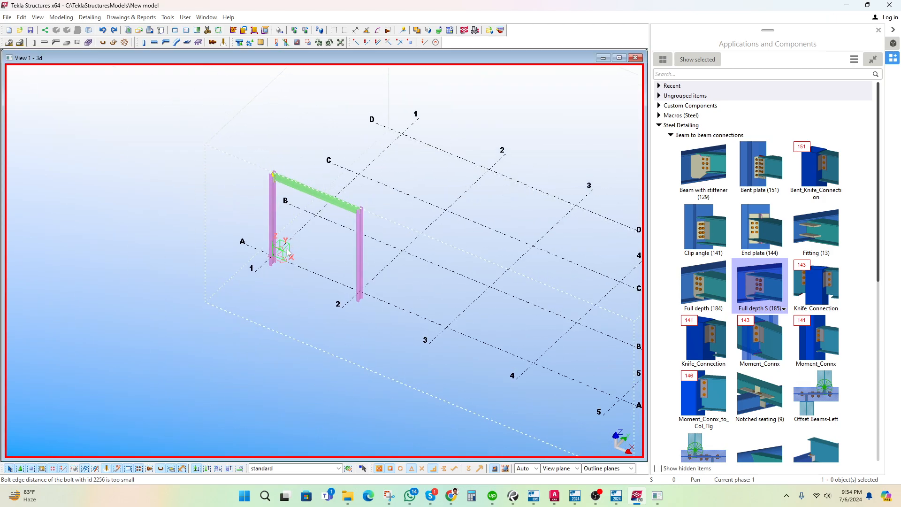
pyautogui.scroll(4, 277, 185)
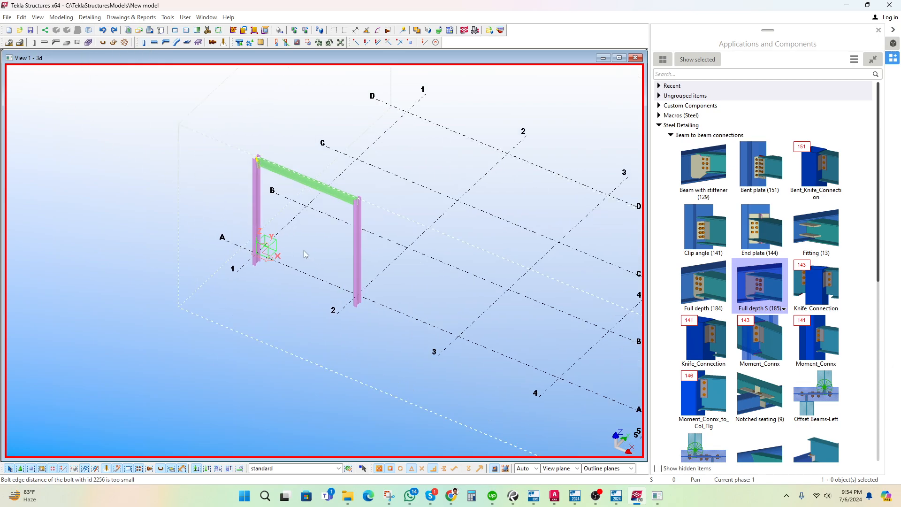
pyautogui.scroll(4, 246, 158)
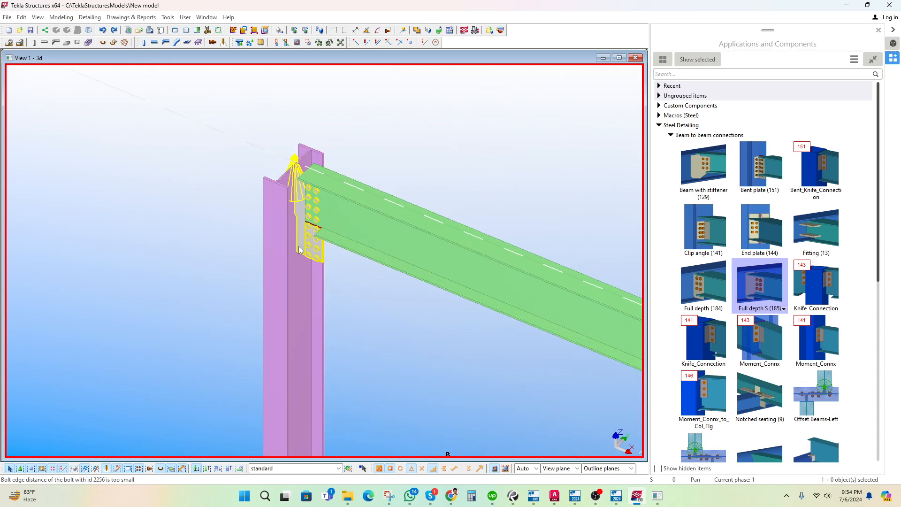
pyautogui.rightClick(315, 241)
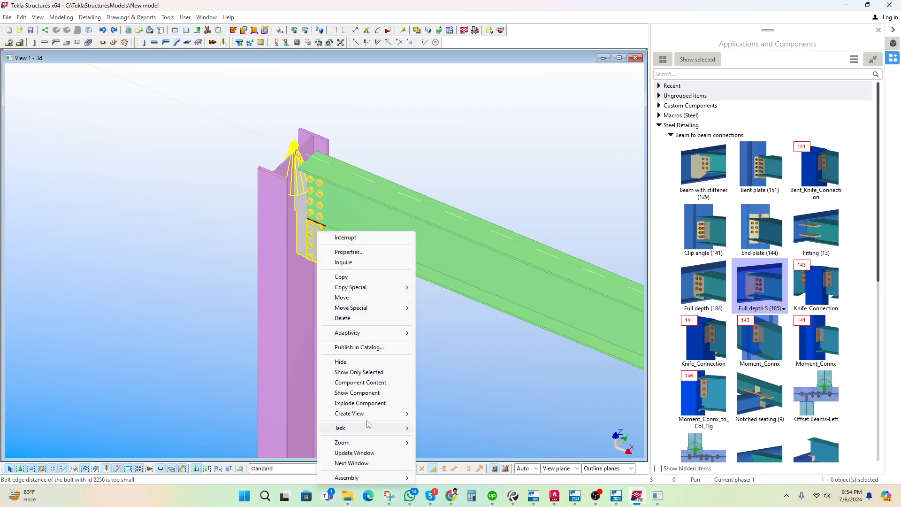
pyautogui.click(360, 403)
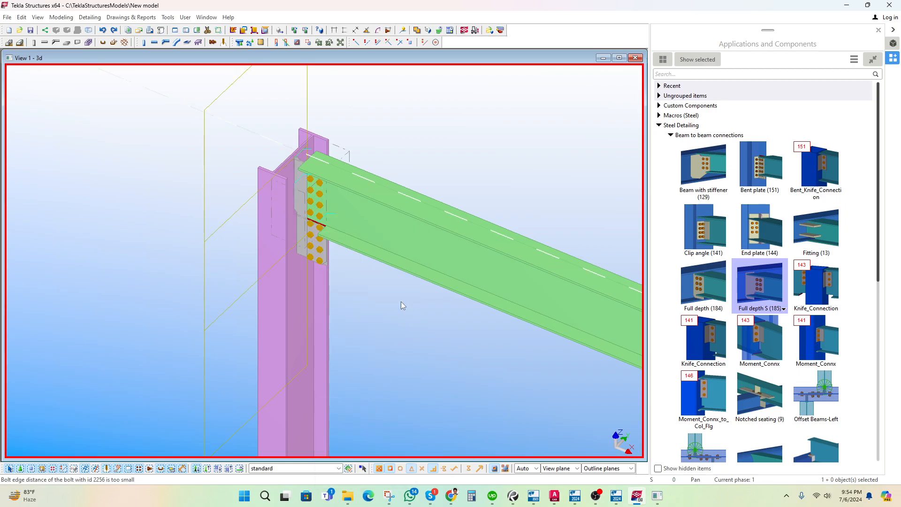
pyautogui.scroll(-2, 369, 288)
pyautogui.rightClick(410, 163)
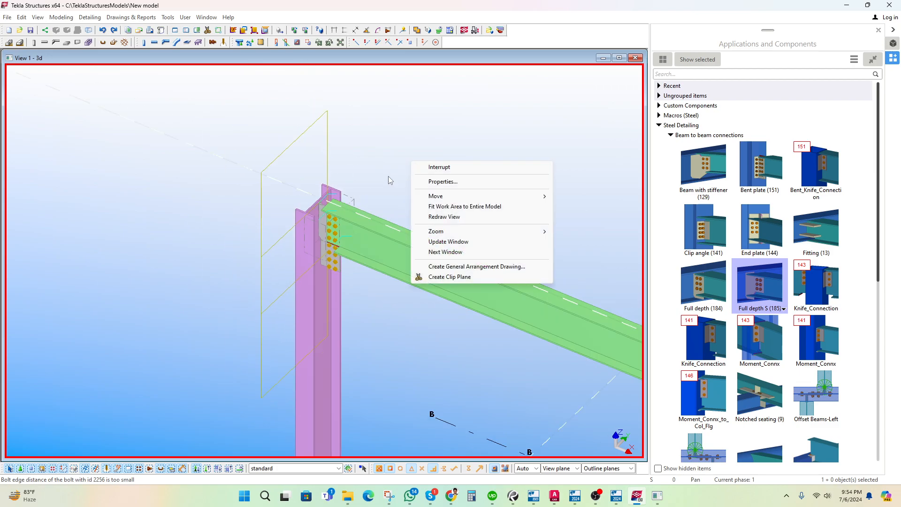
pyautogui.click(387, 176)
pyautogui.hotkey('ctrl', 'z')
pyautogui.scroll(-3, 364, 256)
pyautogui.moveTo(342, 288); pyautogui.dragTo(336, 283, button='middle')
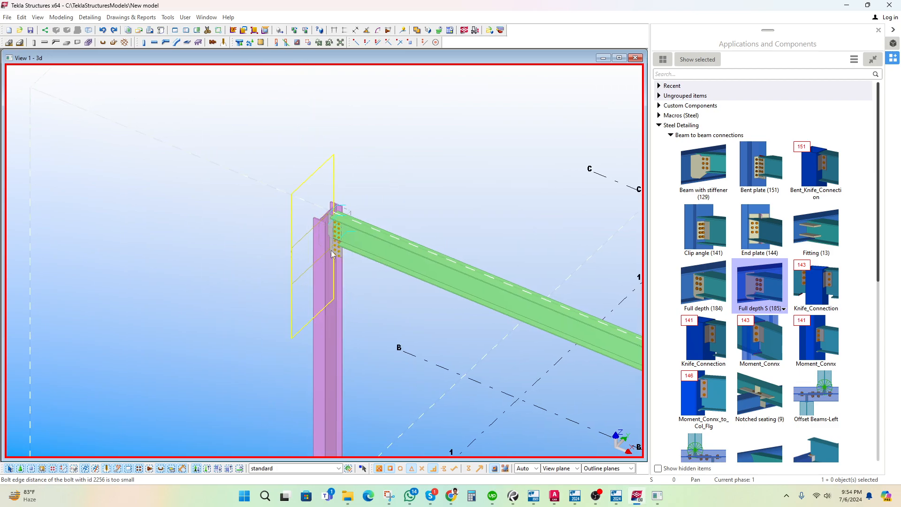
pyautogui.scroll(5, 328, 236)
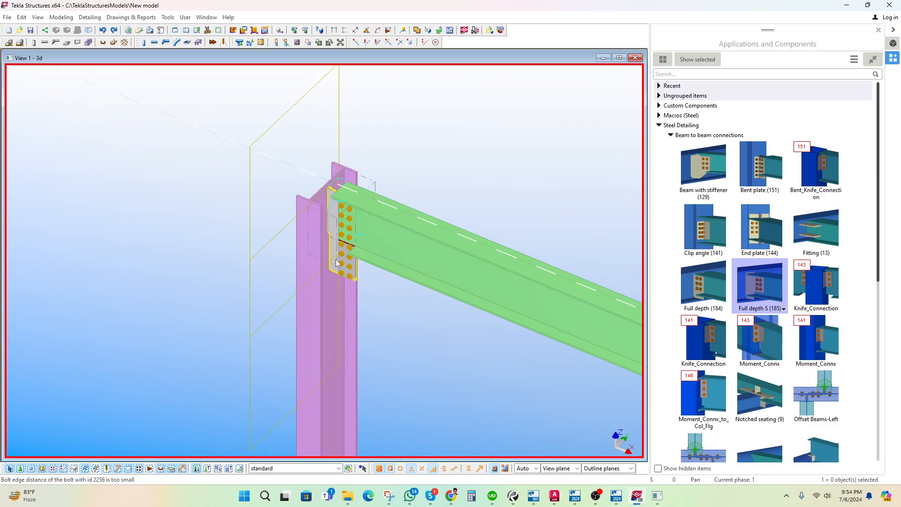
# Step: Turn off the in-model visibility of reference objects, construction lines and grids in the 3D view's display settings
pyautogui.doubleClick(358, 58)
pyautogui.doubleClick(418, 178)
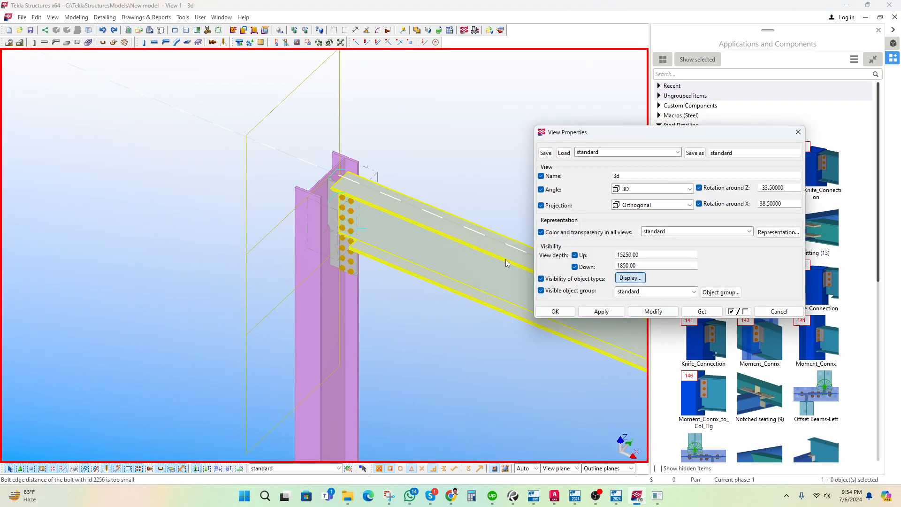
pyautogui.click(630, 278)
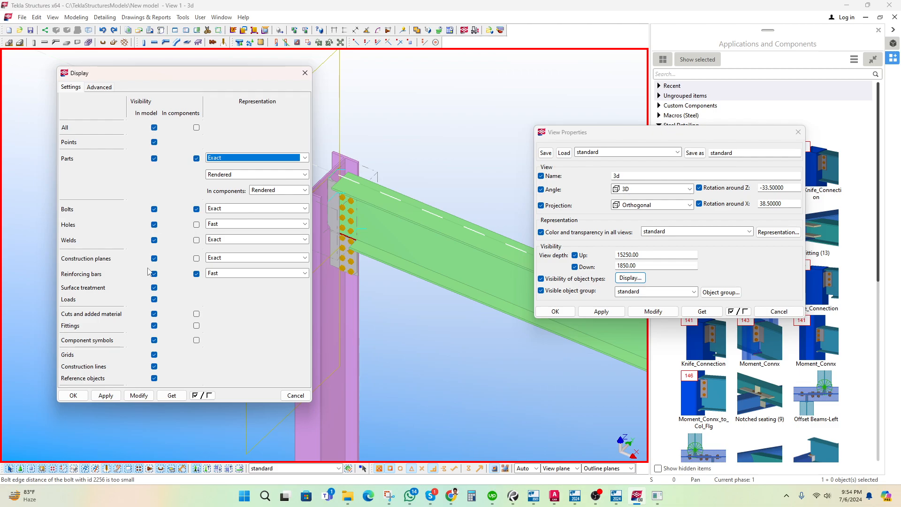
pyautogui.click(154, 378)
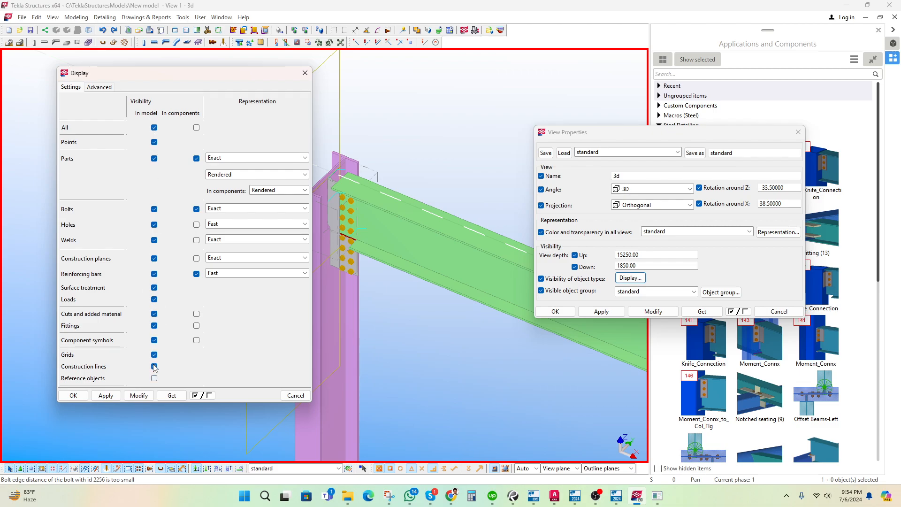
pyautogui.click(154, 366)
pyautogui.click(154, 355)
pyautogui.click(140, 395)
# Step: Hide fittings and cuts and added material in the model view, and close the display settings
pyautogui.click(153, 325)
pyautogui.click(154, 313)
pyautogui.click(139, 395)
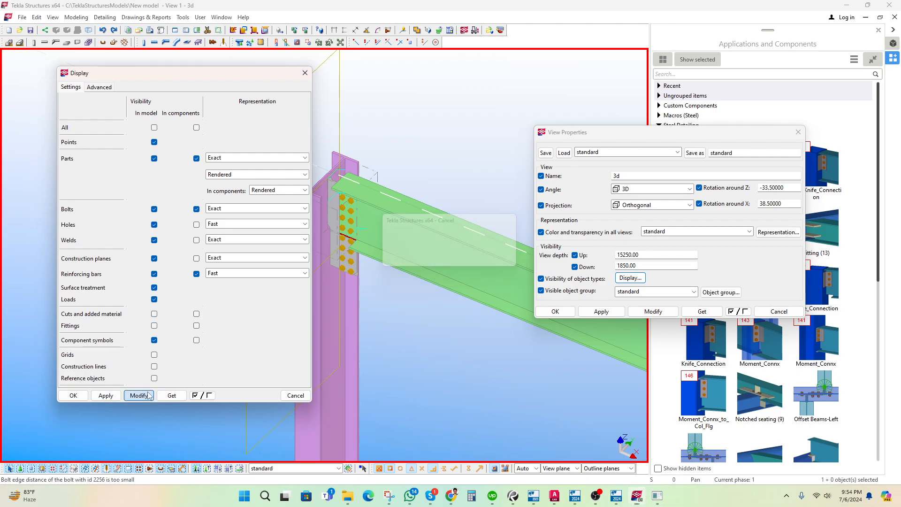
pyautogui.click(295, 395)
pyautogui.scroll(3, 378, 299)
pyautogui.scroll(-3, 402, 238)
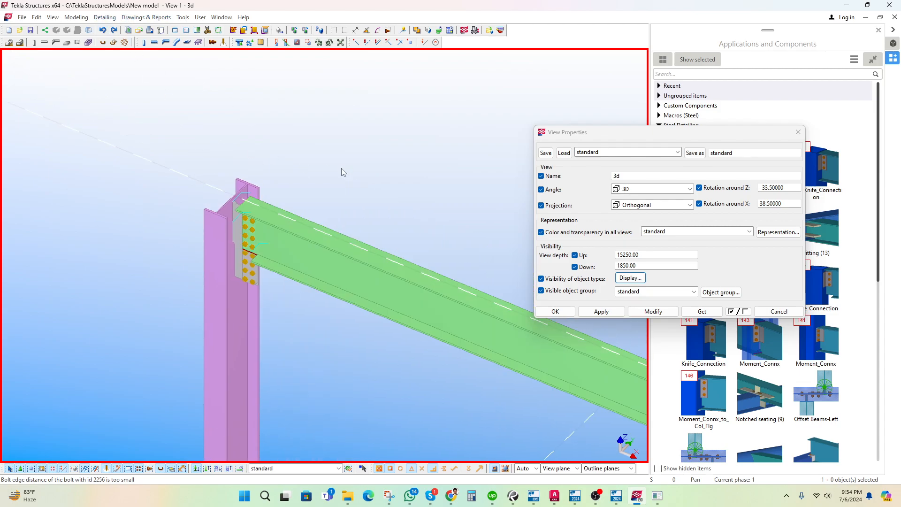
pyautogui.moveTo(342, 168); pyautogui.dragTo(334, 168, button='middle')
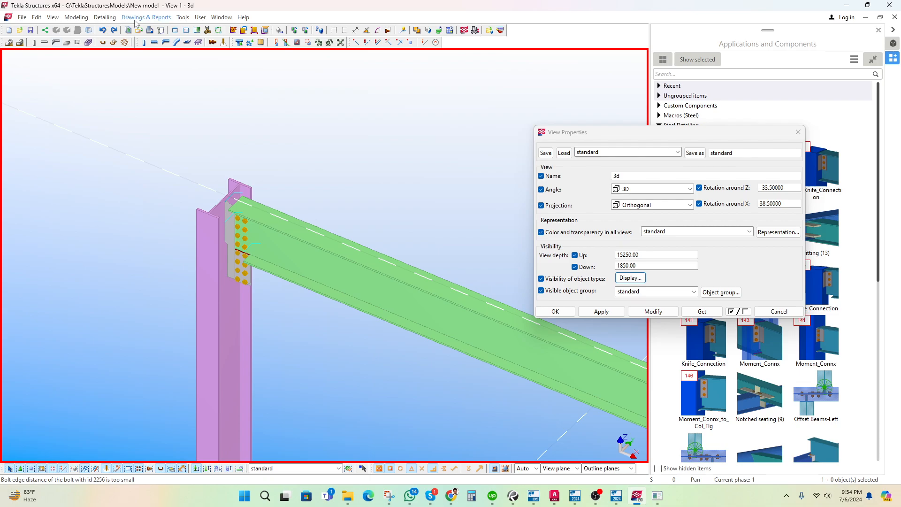
pyautogui.click(105, 17)
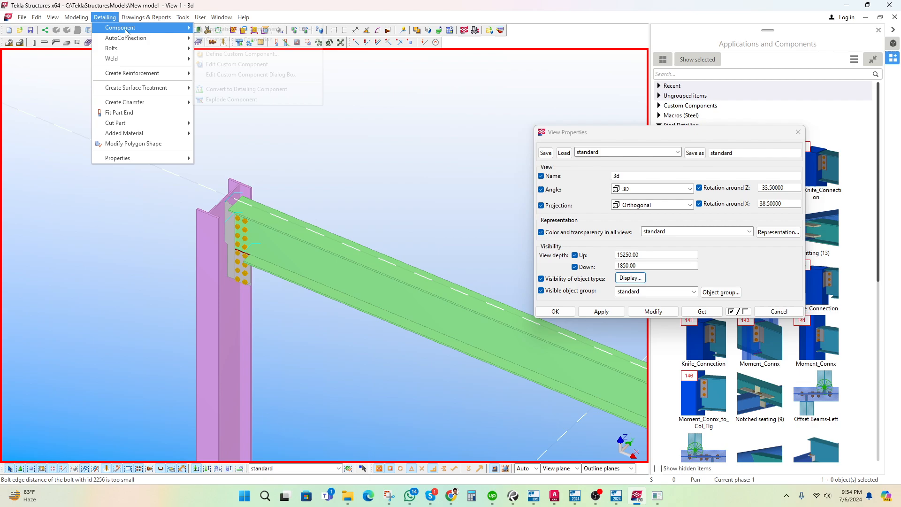
pyautogui.moveTo(141, 28)
pyautogui.click(253, 117)
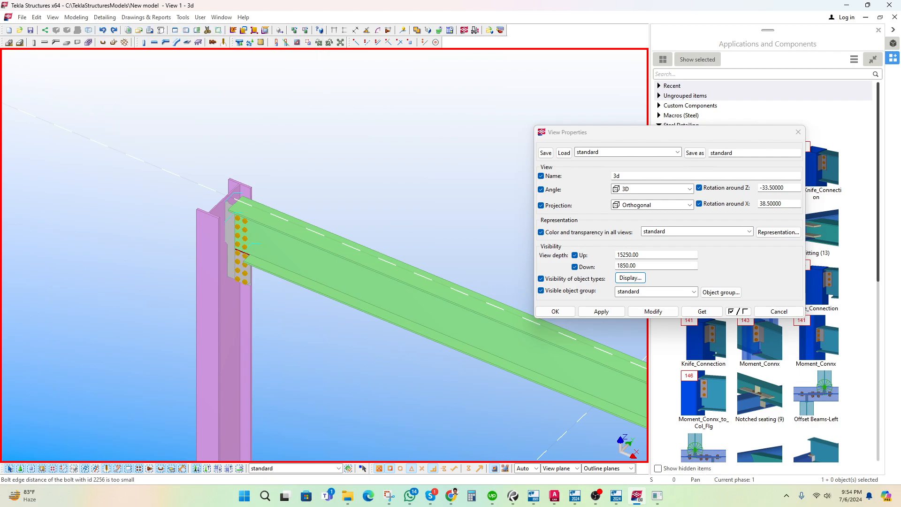
pyautogui.moveTo(900, 28); pyautogui.dragTo(174, 77)
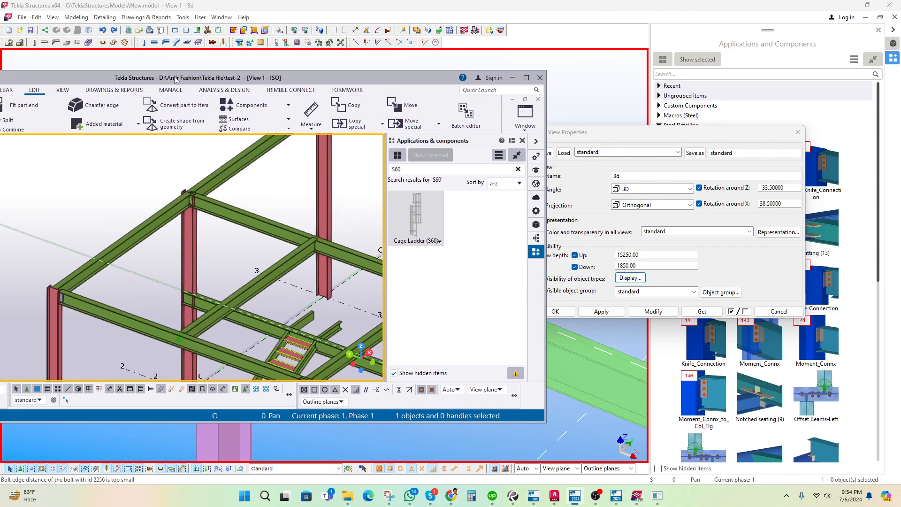
pyautogui.click(526, 77)
pyautogui.moveTo(280, 178); pyautogui.dragTo(301, 194, button='middle')
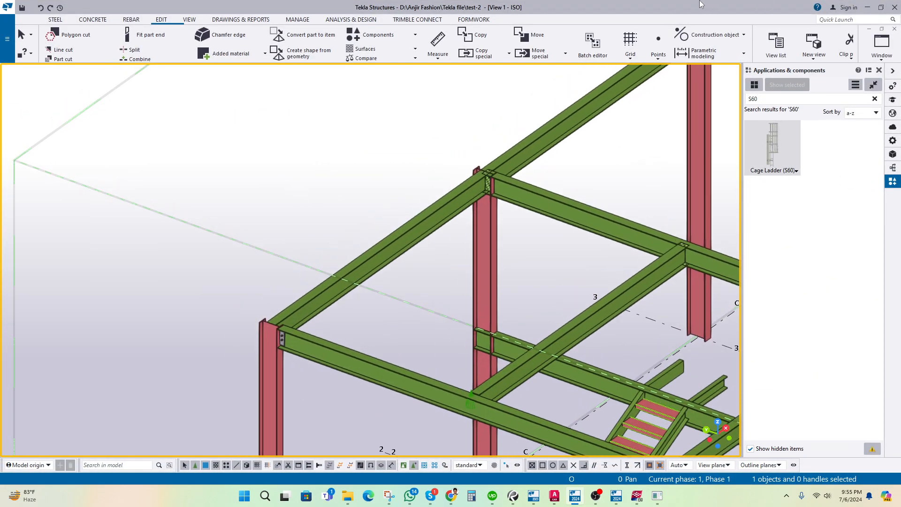
pyautogui.moveTo(654, 7); pyautogui.dragTo(900, 10)
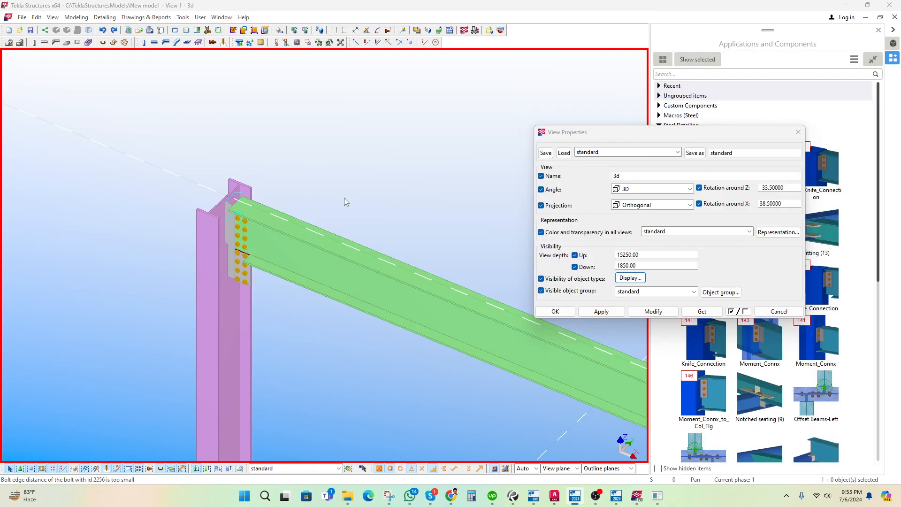
# Step: Select the exploded connection's plate, bolts and cuts together at the beam-to-column joint with an area selection
pyautogui.click(315, 180)
pyautogui.scroll(-3, 315, 183)
pyautogui.moveTo(313, 196); pyautogui.dragTo(319, 219, button='middle')
pyautogui.scroll(6, 245, 192)
pyautogui.moveTo(253, 202); pyautogui.dragTo(250, 186, button='middle')
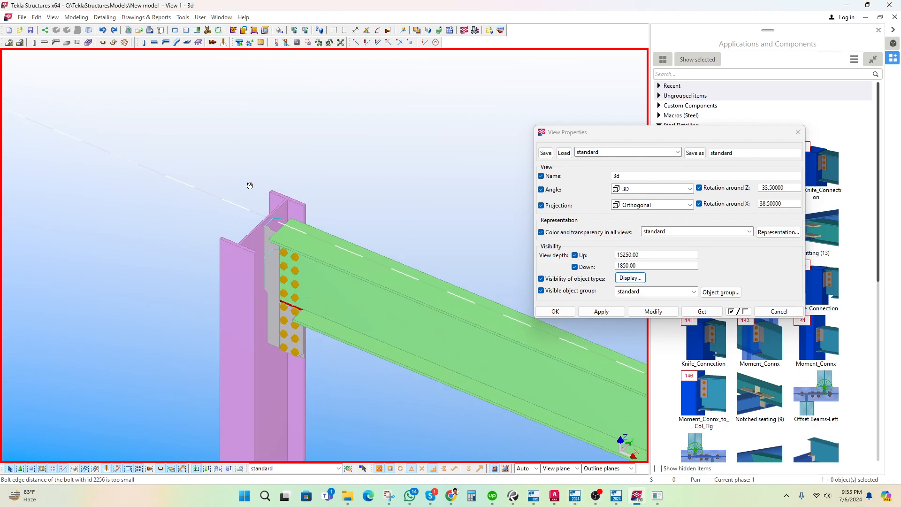
pyautogui.scroll(3, 274, 333)
pyautogui.scroll(-6, 209, 242)
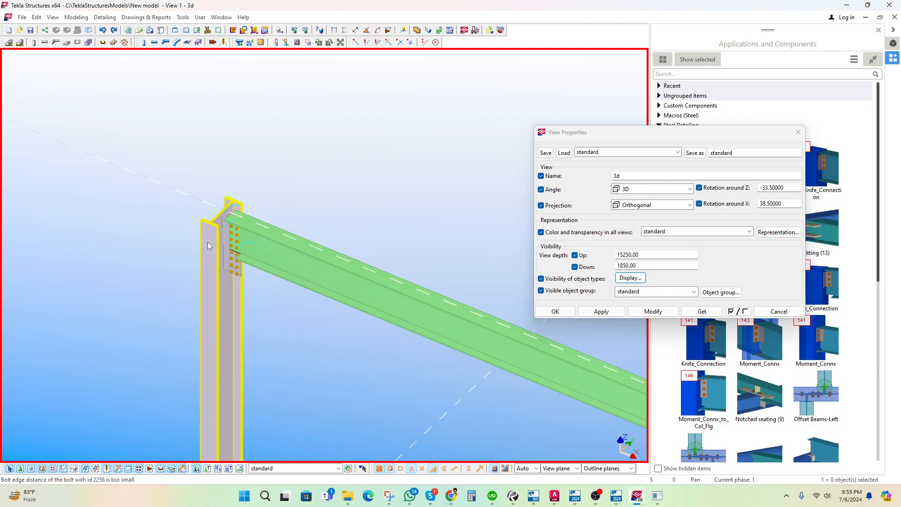
pyautogui.scroll(-3, 207, 241)
pyautogui.scroll(3, 188, 207)
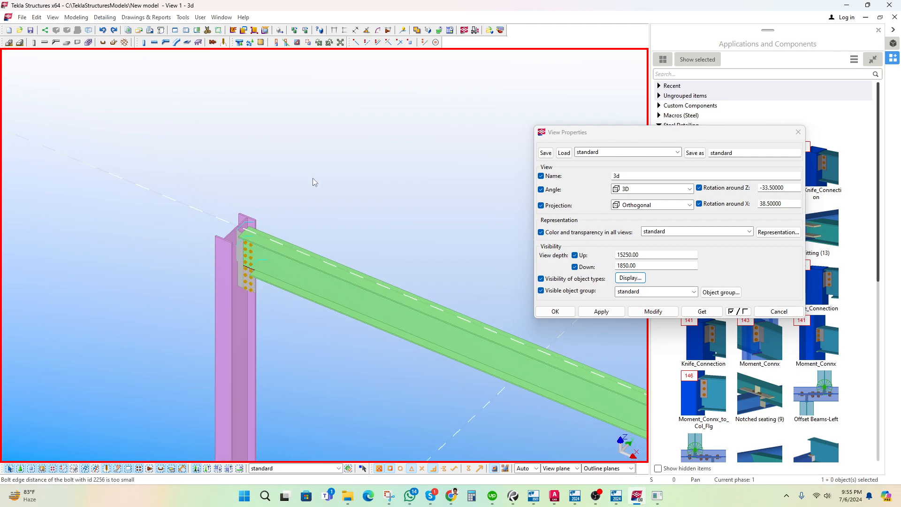
pyautogui.moveTo(136, 133); pyautogui.dragTo(335, 345)
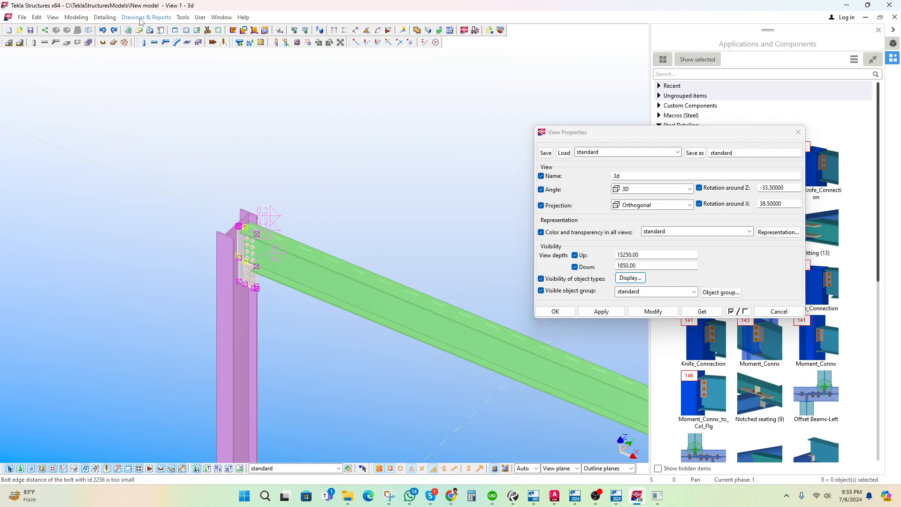
pyautogui.click(227, 157)
pyautogui.scroll(3, 269, 329)
pyautogui.moveTo(280, 308); pyautogui.dragTo(291, 328, button='middle')
pyautogui.moveTo(109, 101); pyautogui.dragTo(342, 367)
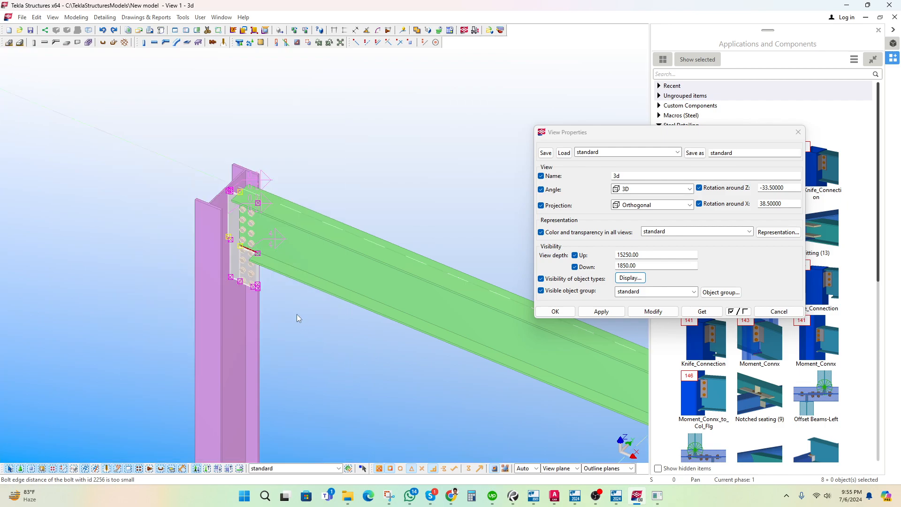
pyautogui.moveTo(297, 314); pyautogui.dragTo(309, 326, button='middle')
# Step: Start defining a custom component from the selected connection objects
pyautogui.click(108, 19)
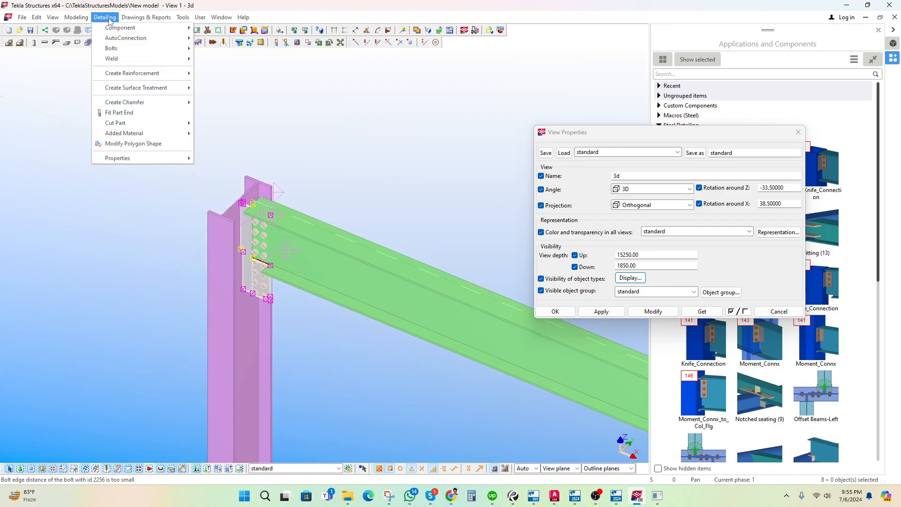
pyautogui.moveTo(122, 29)
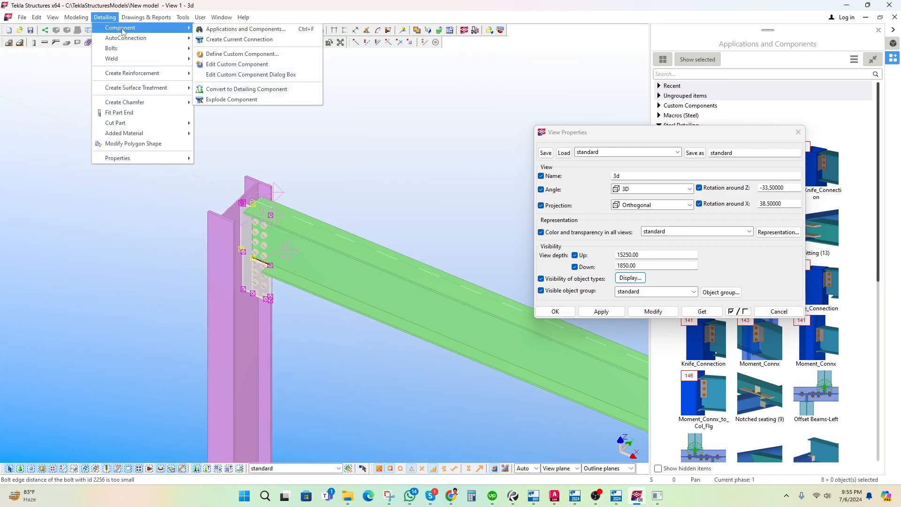
pyautogui.click(219, 54)
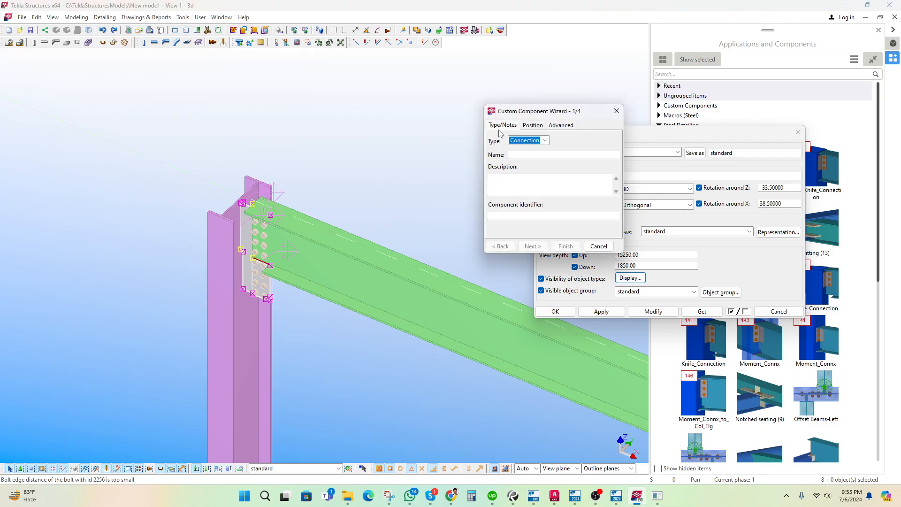
# Step: Switch to the newer Tekla Structures window with the test-2 model and look through its Editors and Settings options
pyautogui.moveTo(0, 60); pyautogui.dragTo(532, 65)
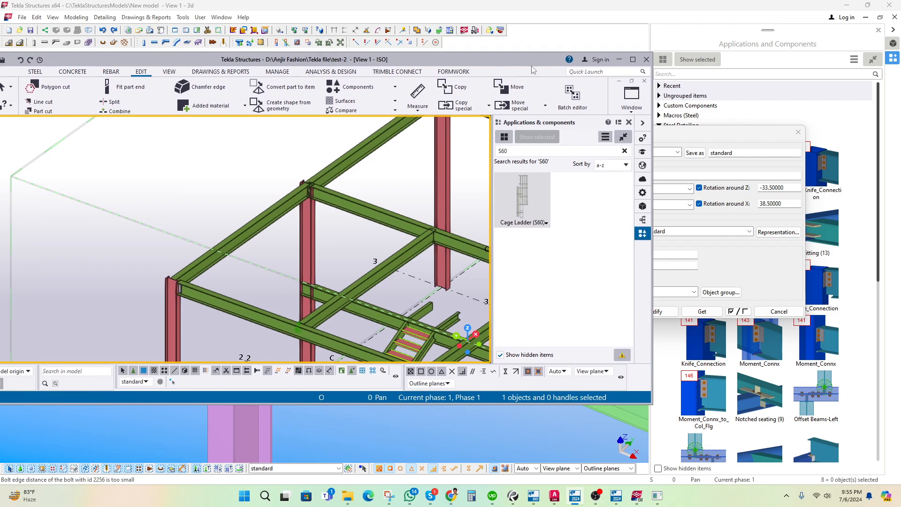
pyautogui.click(633, 60)
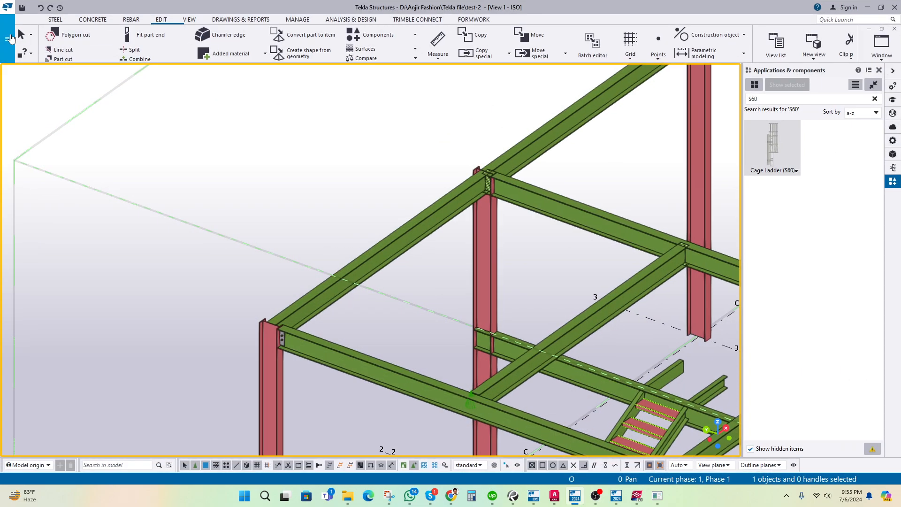
pyautogui.click(7, 7)
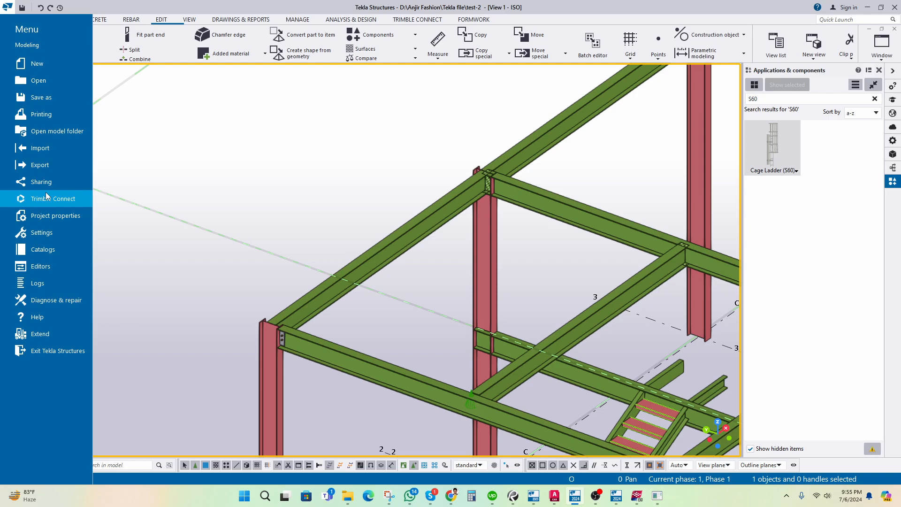
pyautogui.click(41, 266)
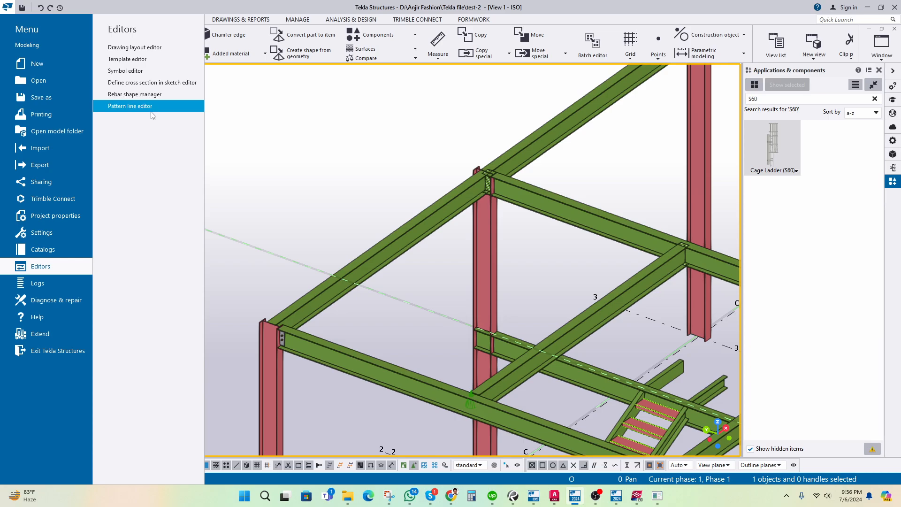
pyautogui.click(61, 233)
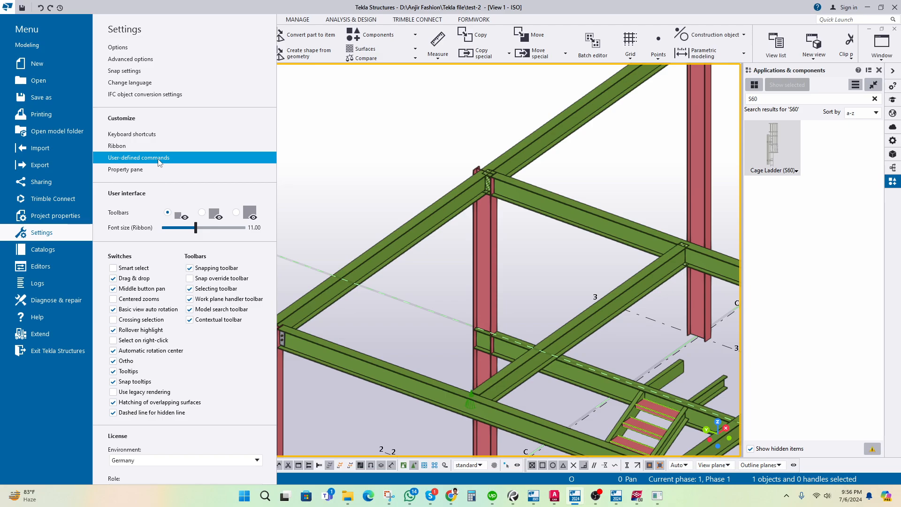
pyautogui.scroll(-3, 156, 173)
pyautogui.scroll(3, 155, 173)
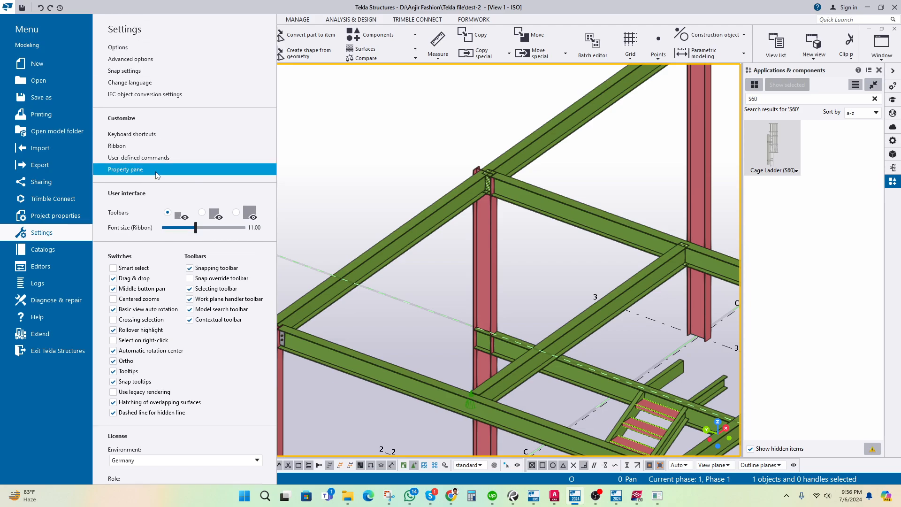
pyautogui.click(366, 155)
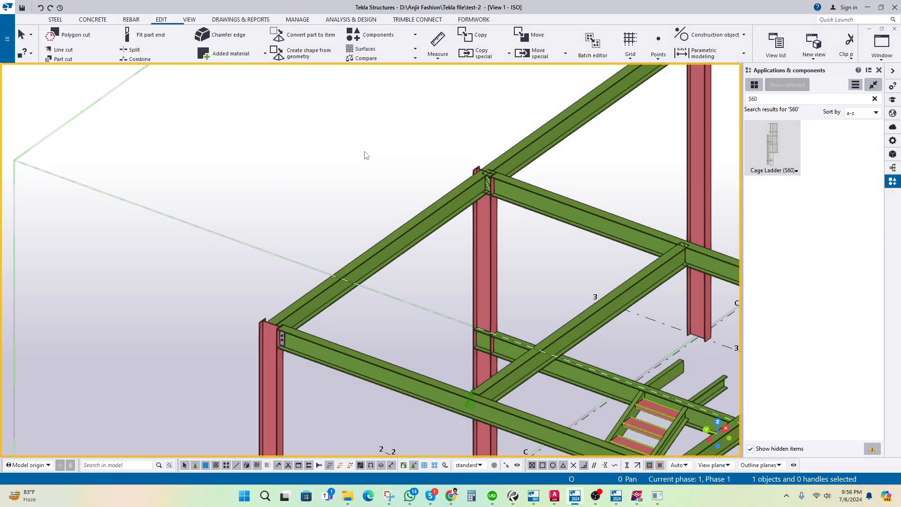
pyautogui.click(7, 38)
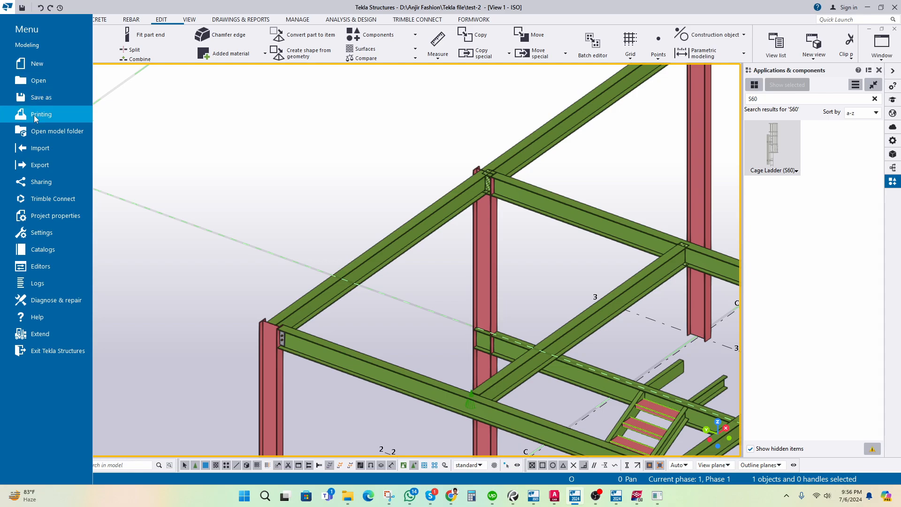
pyautogui.click(257, 156)
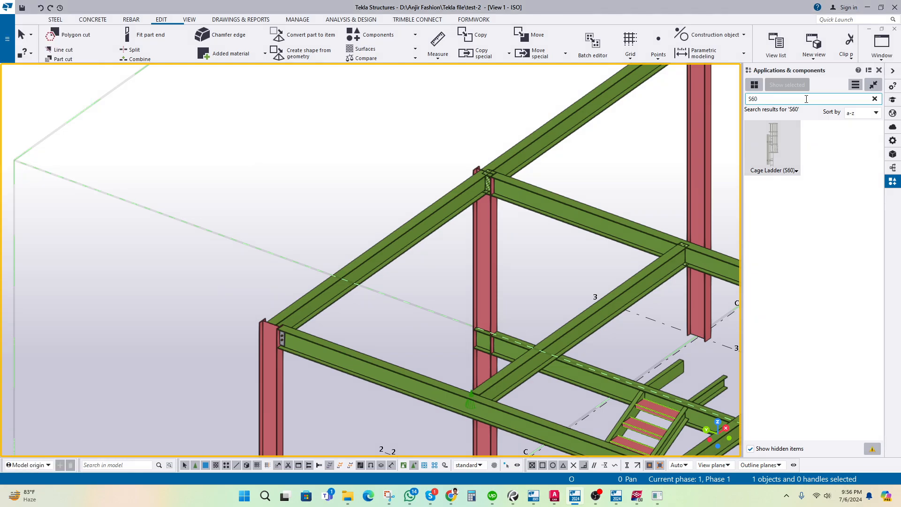
# Step: Clear the S60 search in the component catalog and view the catalog's custom component commands
pyautogui.moveTo(786, 97); pyautogui.dragTo(731, 104)
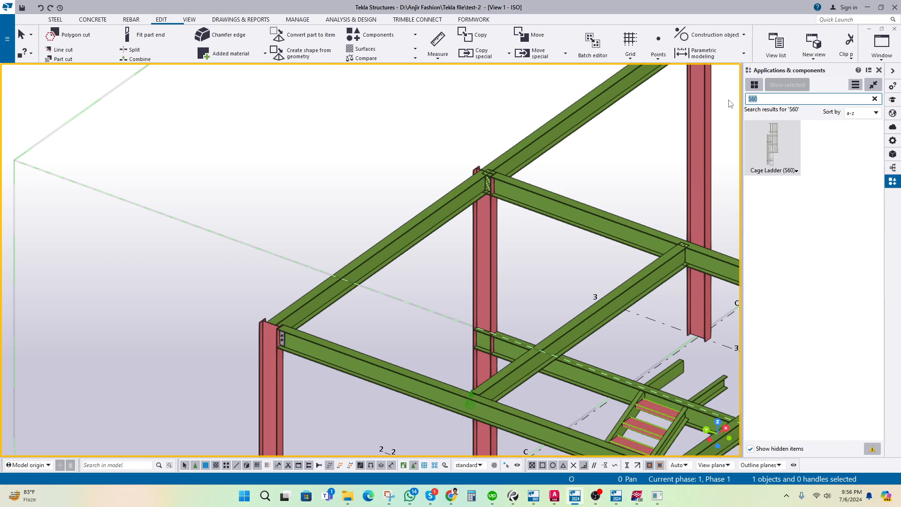
pyautogui.press('BackSpace')
pyautogui.click(779, 310)
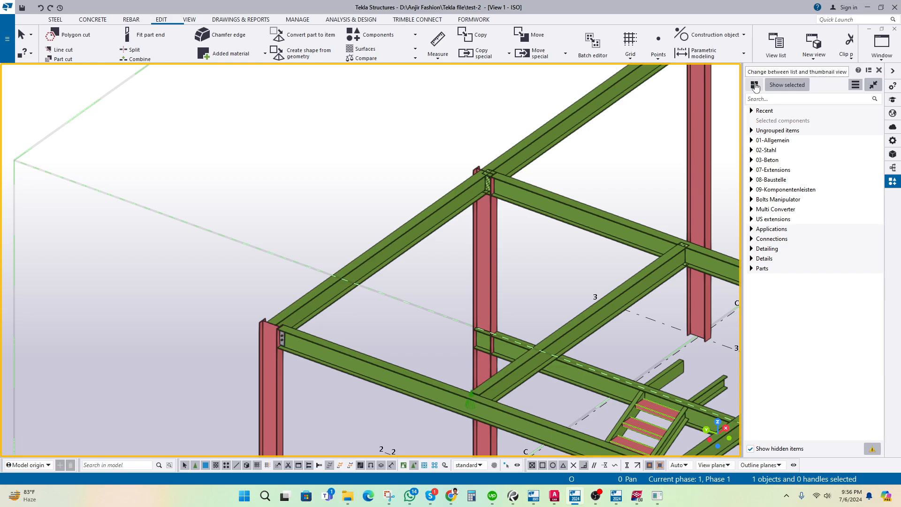
pyautogui.click(855, 85)
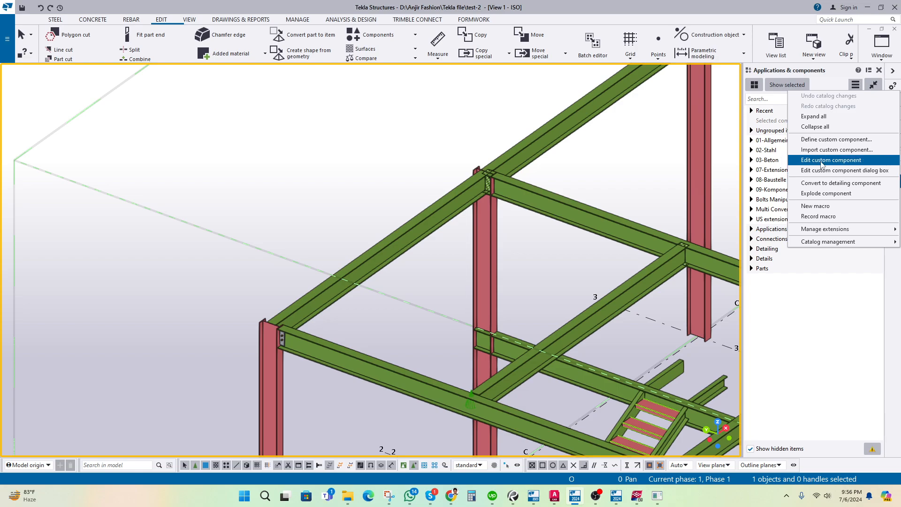
pyautogui.click(357, 192)
# Step: Examine the bolted plate connection between the corner column and the beam up close
pyautogui.scroll(6, 296, 310)
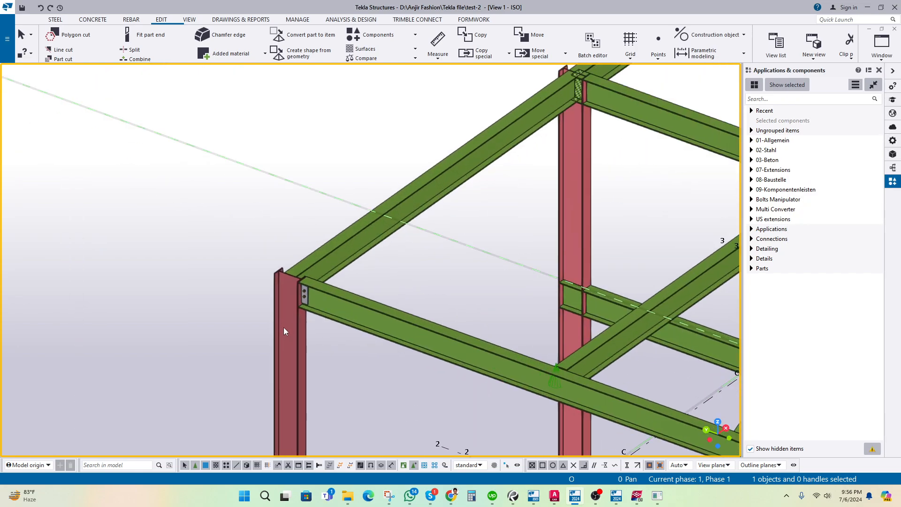
pyautogui.scroll(2, 320, 291)
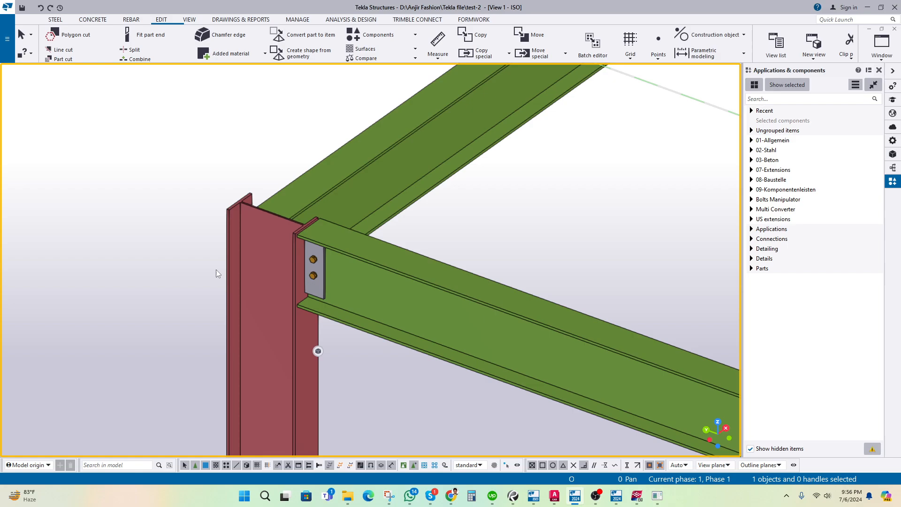
pyautogui.scroll(1, 320, 276)
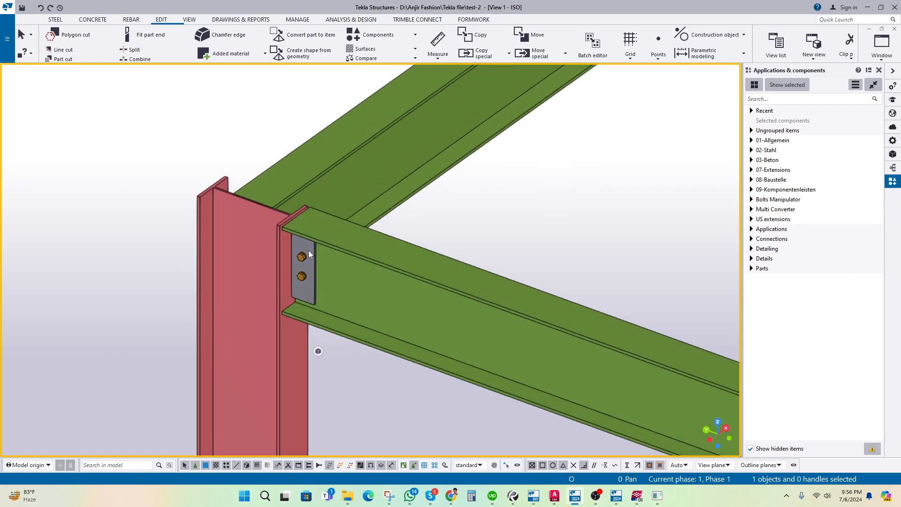
pyautogui.scroll(1, 297, 244)
pyautogui.click(294, 244)
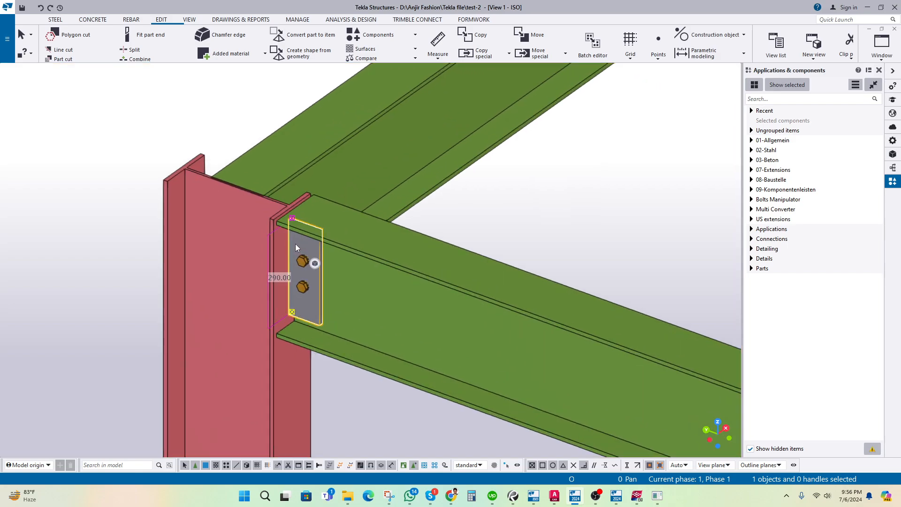
pyautogui.click(486, 207)
pyautogui.scroll(-2, 284, 219)
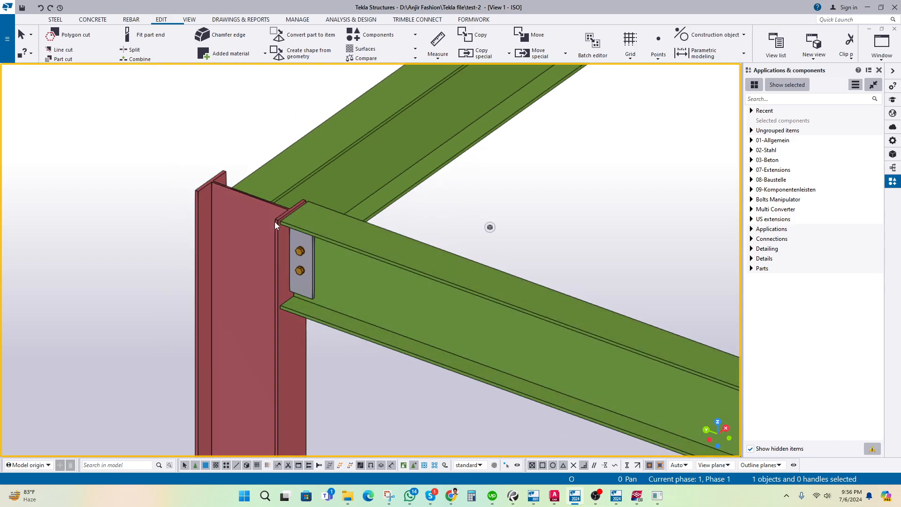
pyautogui.keyDown('ctrl'); pyautogui.moveTo(277, 221); pyautogui.dragTo(319, 259, button='middle'); pyautogui.keyUp('ctrl')
# Step: Try deleting the rear beam that meets the corner column, and undo the deletion
pyautogui.click(308, 181)
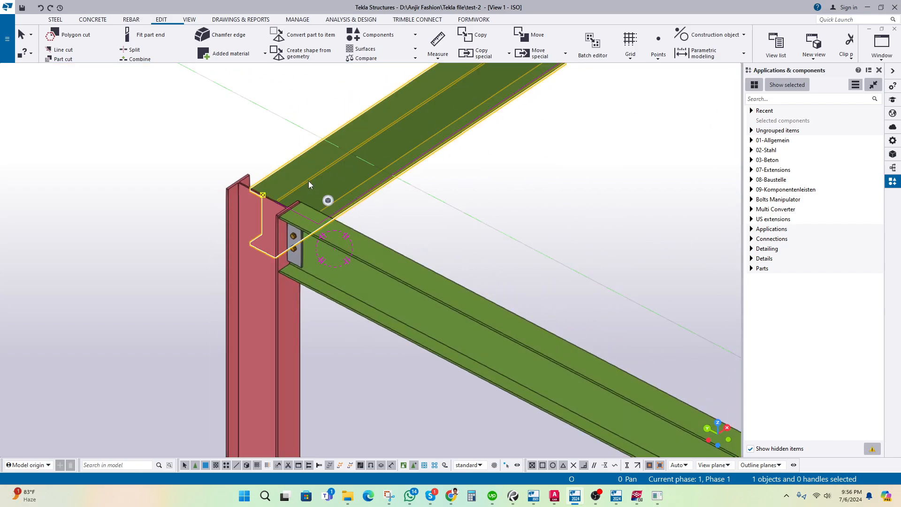
pyautogui.press('Delete')
pyautogui.hotkey('ctrl', 'z')
pyautogui.scroll(-2, 277, 183)
pyautogui.moveTo(254, 238)
pyautogui.mouseDown(button='middle')
pyautogui.moveTo(272, 276)
pyautogui.moveTo(264, 246)
pyautogui.mouseUp(button='middle')
pyautogui.scroll(2, 272, 277)
pyautogui.moveTo(227, 222); pyautogui.dragTo(223, 245, button='middle')
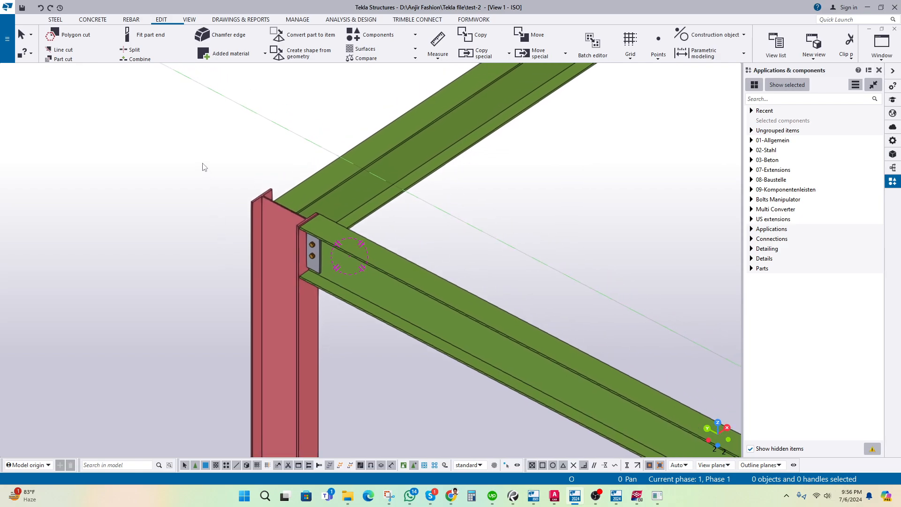
# Step: Start defining a custom component and set its type to Connection
pyautogui.click(854, 88)
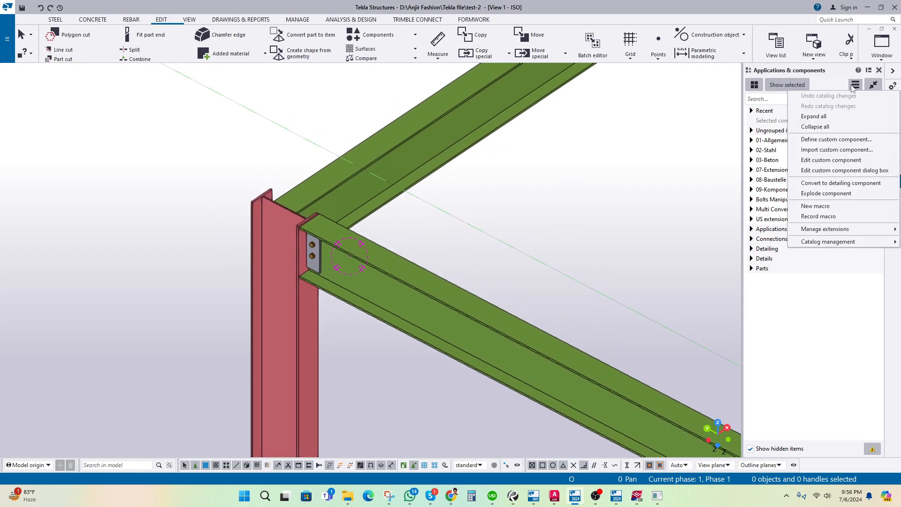
pyautogui.click(826, 140)
pyautogui.moveTo(45, 70); pyautogui.dragTo(592, 90)
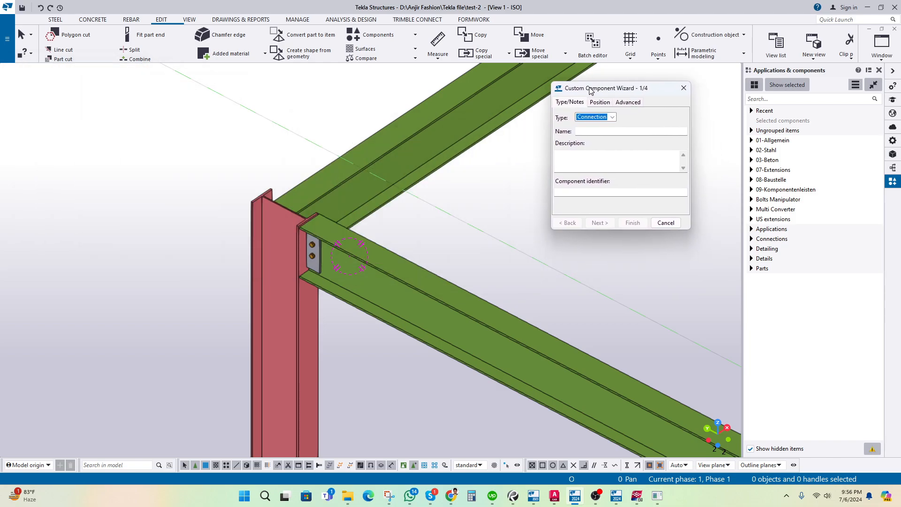
pyautogui.click(613, 117)
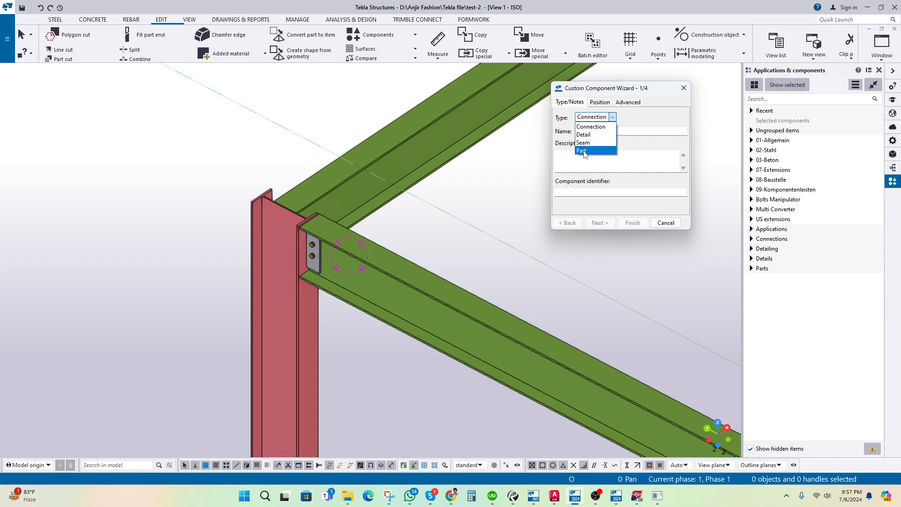
pyautogui.click(592, 127)
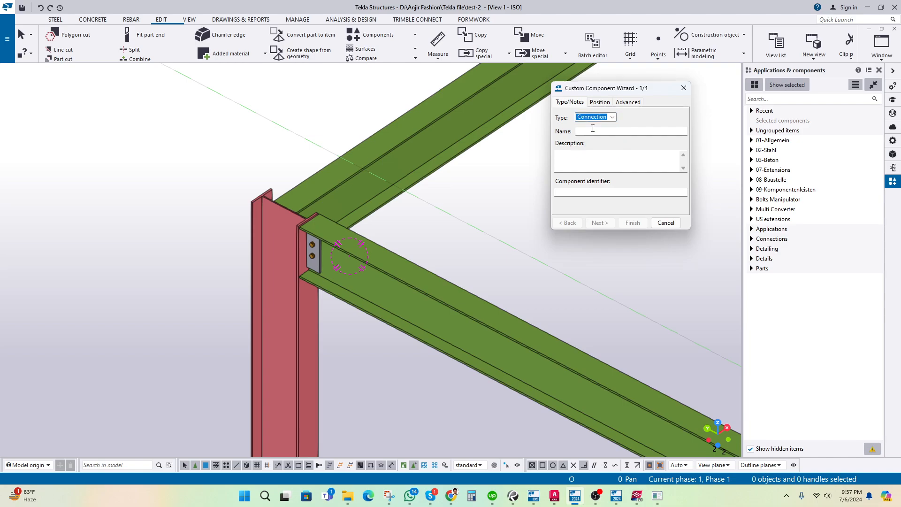
# Step: Name the custom connection SZD-1
pyautogui.click(587, 130)
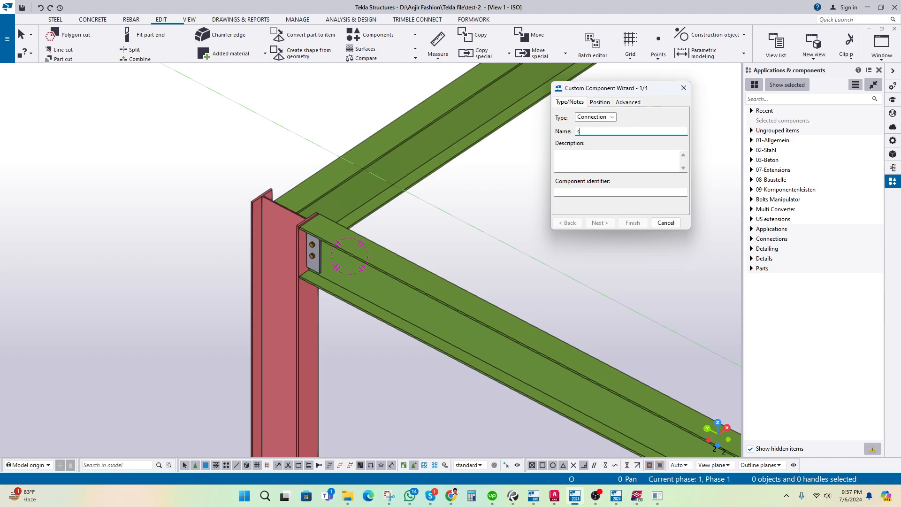
pyautogui.write('zd')
pyautogui.press('BackSpace')
pyautogui.press('BackSpace')
pyautogui.write('SZD-1')
pyautogui.hotkey('ctrl', 'a')
pyautogui.press('BackSpace')
pyautogui.write('sSZD-1')
pyautogui.hotkey('ctrl', 'a')
pyautogui.write('SZD-1')
# Step: Reuse the name SZD-1 as the description and component identifier, and continue to the component object selection
pyautogui.moveTo(595, 132); pyautogui.dragTo(574, 134)
pyautogui.hotkey('ctrl', 'c')
pyautogui.click(581, 156)
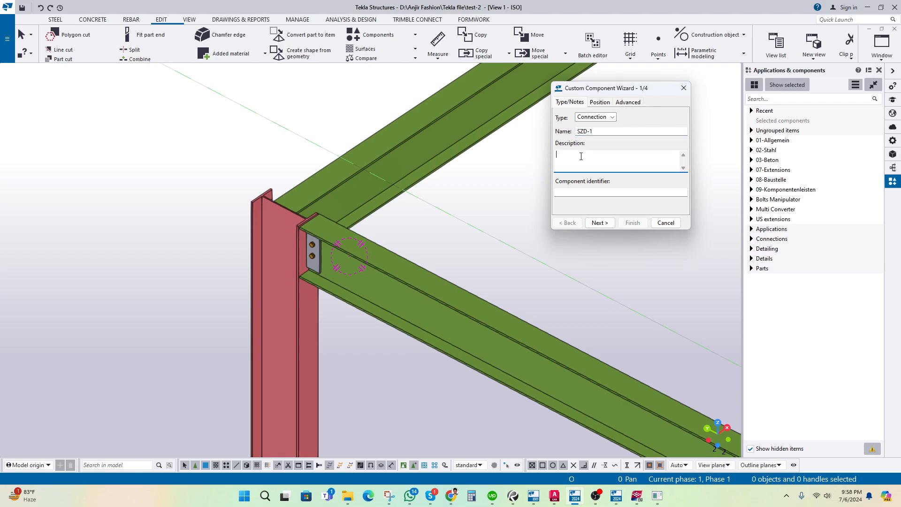
pyautogui.hotkey('ctrl', 'v')
pyautogui.click(581, 192)
pyautogui.hotkey('ctrl', 'v')
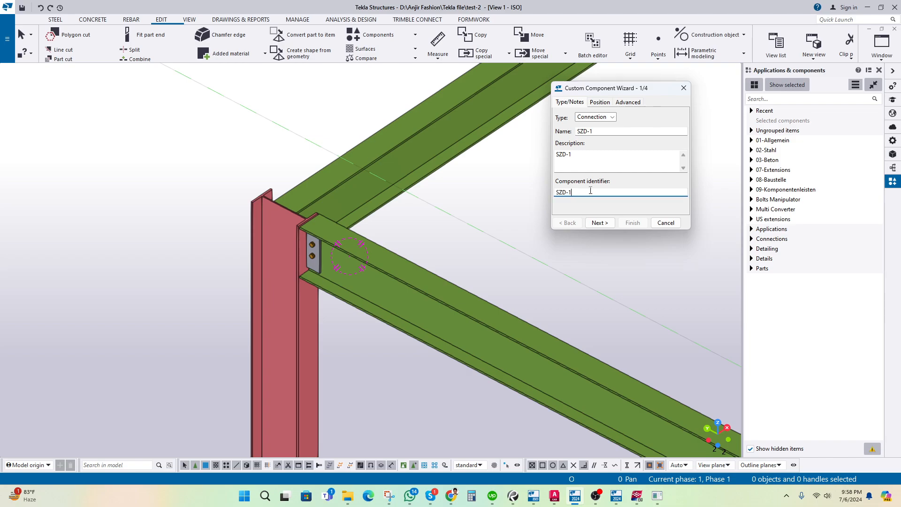
pyautogui.doubleClick(579, 155)
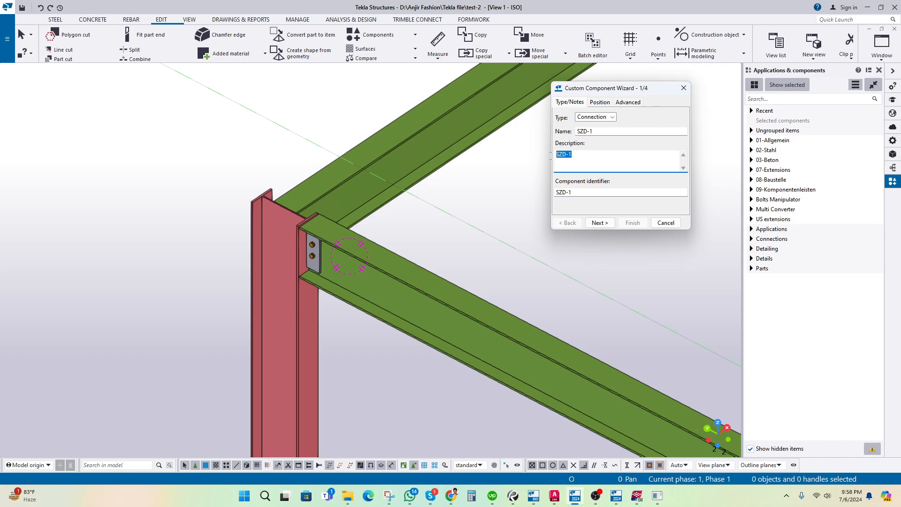
pyautogui.click(581, 156)
pyautogui.click(594, 131)
pyautogui.click(576, 156)
pyautogui.click(598, 223)
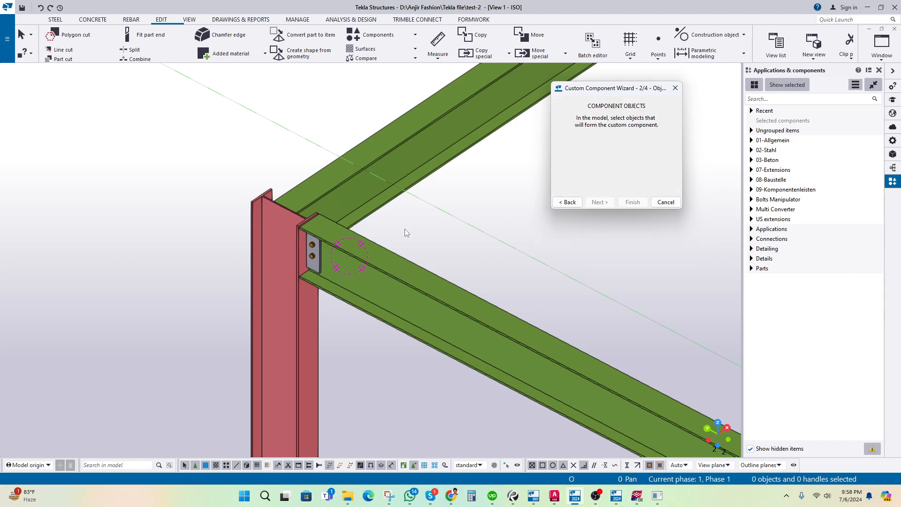
# Step: Open the ISO view's display settings and make welds visible both in the model and in components
pyautogui.moveTo(405, 233); pyautogui.dragTo(377, 256, button='middle')
pyautogui.click(381, 256)
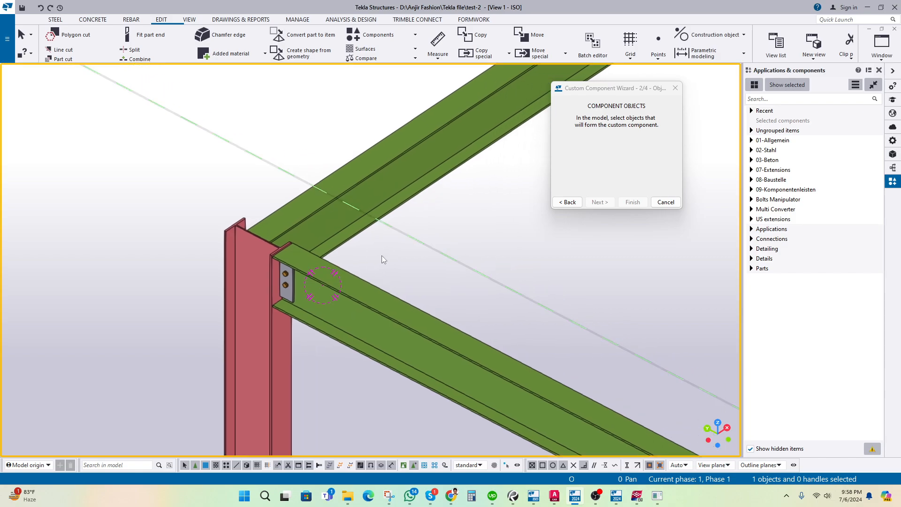
pyautogui.doubleClick(382, 255)
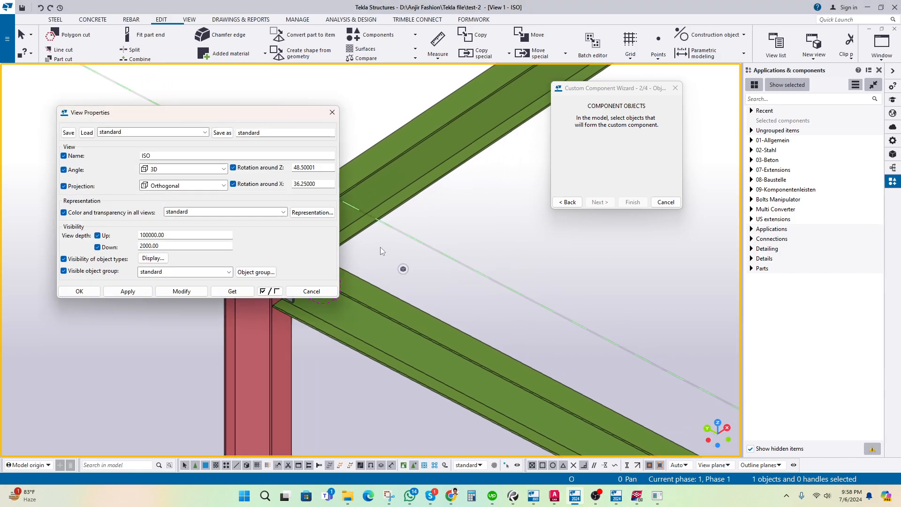
pyautogui.click(156, 259)
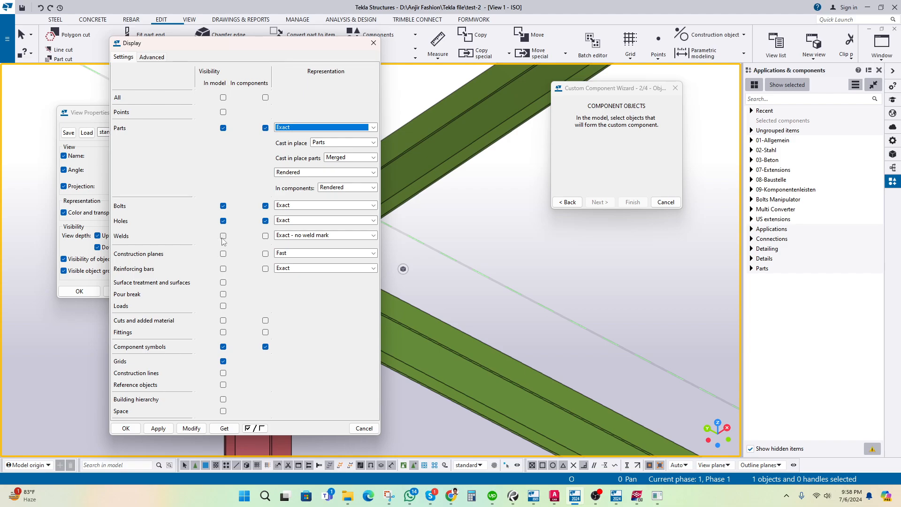
pyautogui.click(223, 236)
pyautogui.click(265, 235)
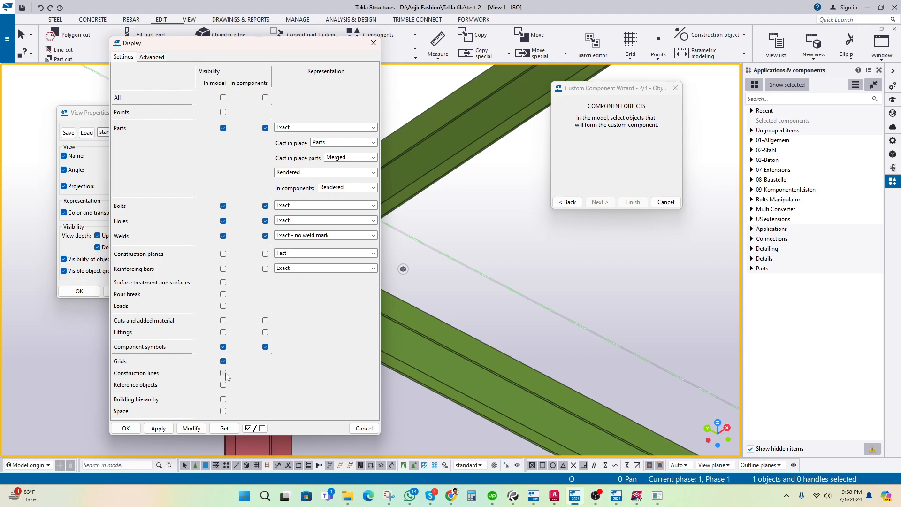
# Step: Make cuts, added material and fittings visible in the model and in components, and apply the display settings to the ISO view
pyautogui.click(223, 322)
pyautogui.click(223, 333)
pyautogui.click(266, 332)
pyautogui.click(265, 321)
pyautogui.click(192, 428)
pyautogui.click(364, 428)
pyautogui.moveTo(498, 388); pyautogui.dragTo(499, 392, button='middle')
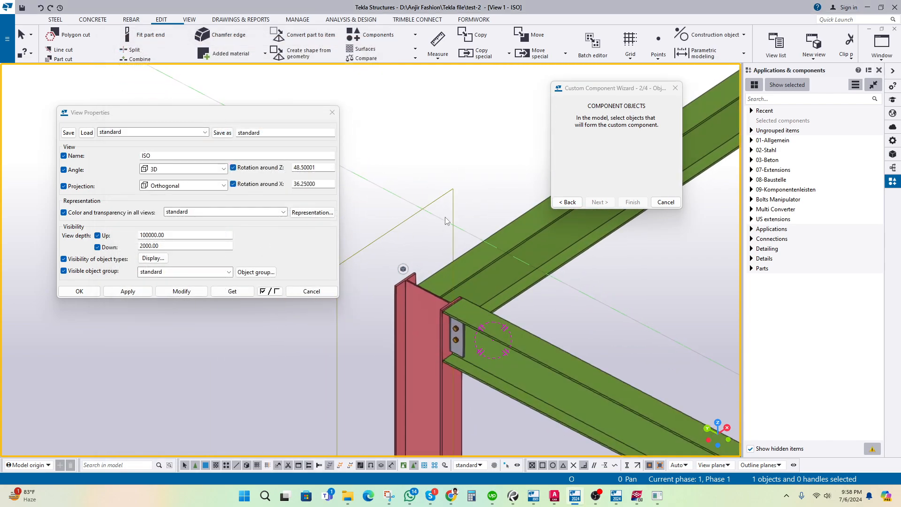
pyautogui.scroll(4, 450, 346)
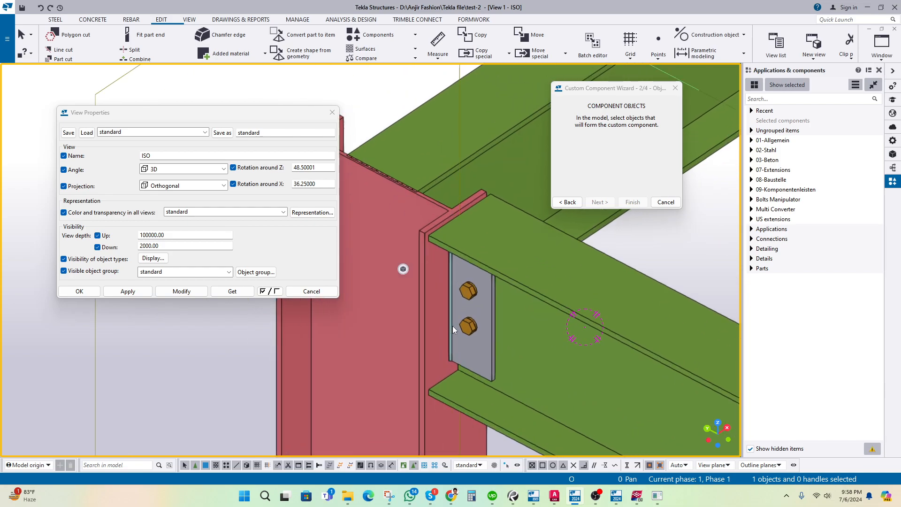
pyautogui.scroll(-3, 447, 267)
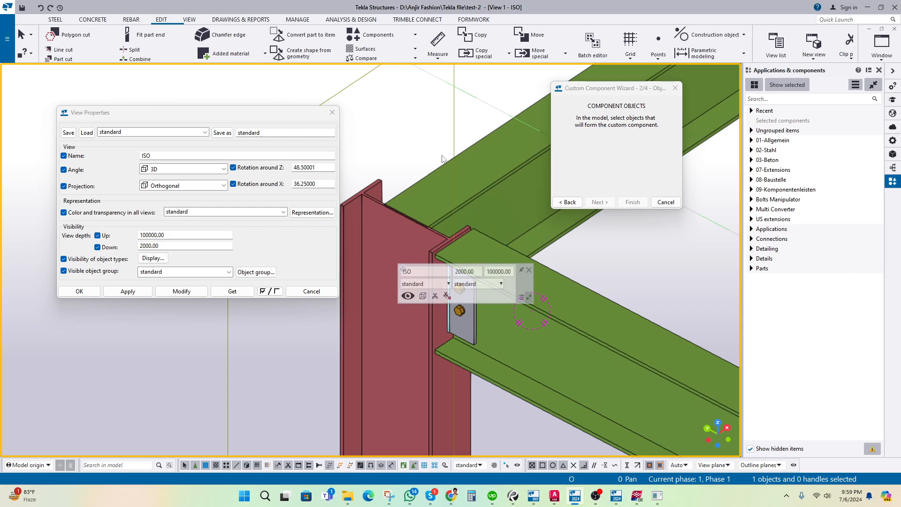
pyautogui.click(332, 112)
# Step: Select the connection objects around the bolted plate at the corner column as the component objects, and continue to the main part selection
pyautogui.scroll(-3, 338, 188)
pyautogui.scroll(-2, 323, 237)
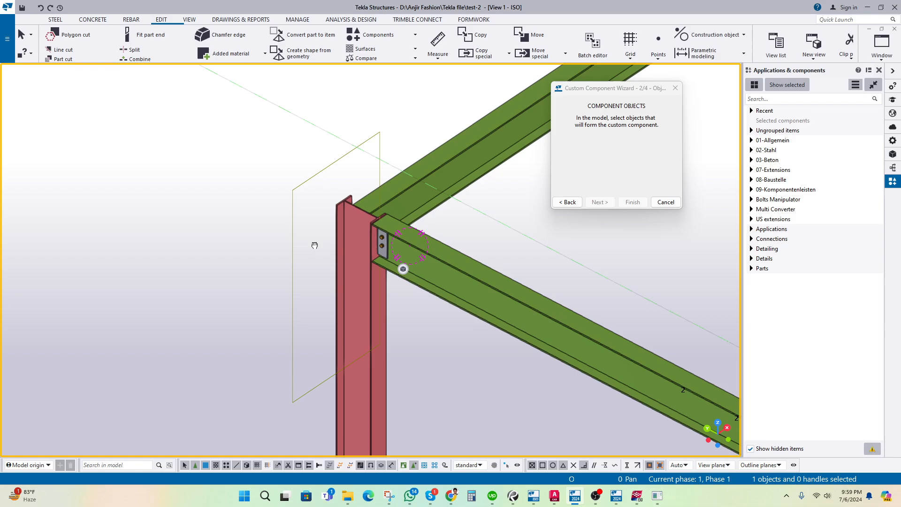
pyautogui.scroll(-2, 230, 122)
pyautogui.moveTo(221, 83); pyautogui.dragTo(409, 375)
pyautogui.scroll(6, 331, 207)
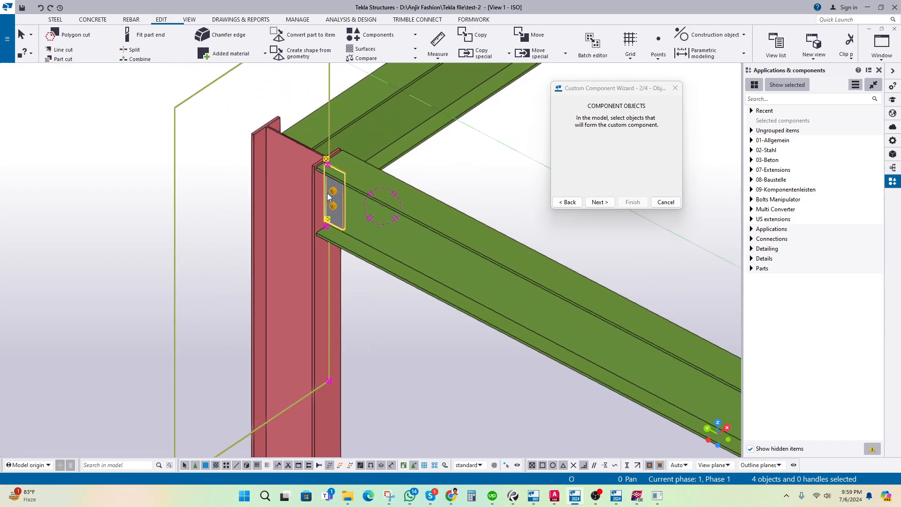
pyautogui.scroll(3, 328, 265)
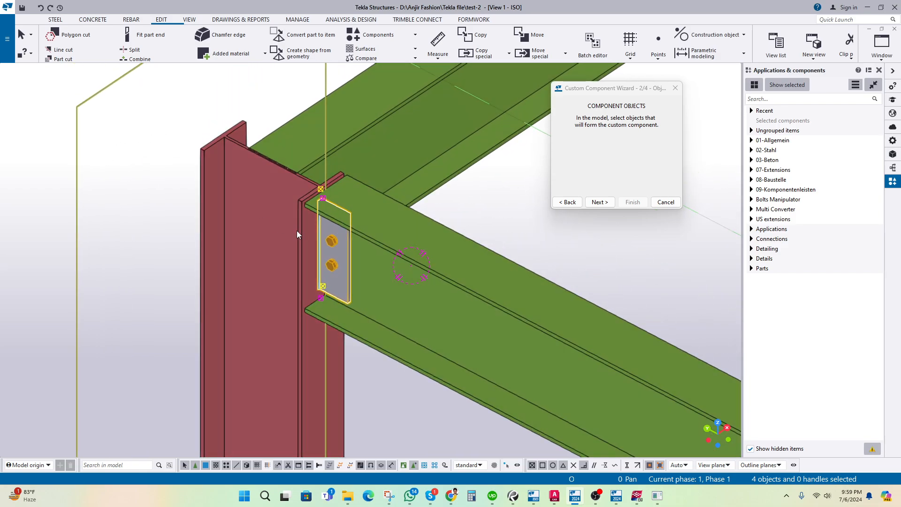
pyautogui.scroll(-2, 327, 267)
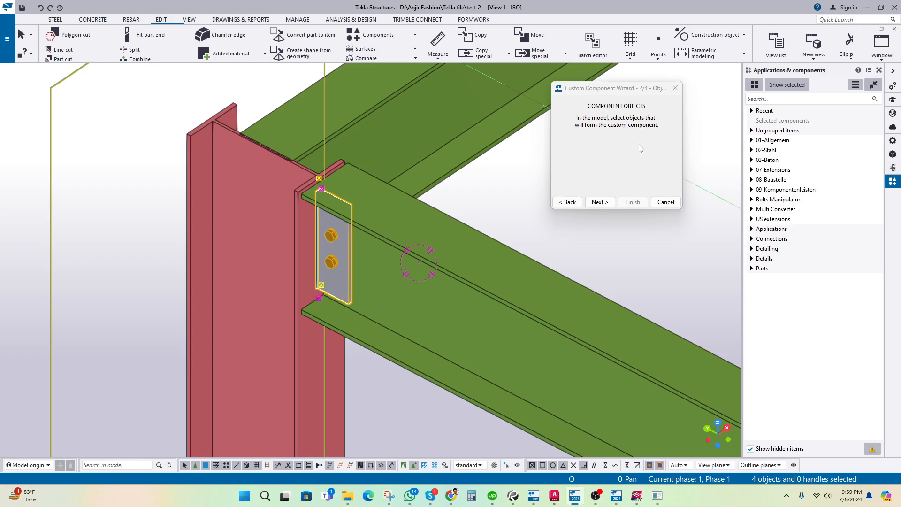
pyautogui.click(598, 202)
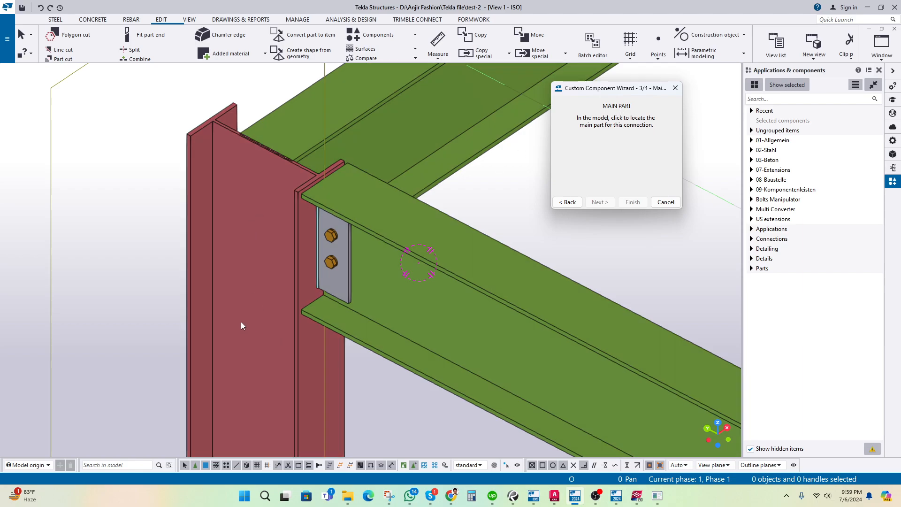
# Step: Assign the corner column as main part and the front beam as secondary part, and finish the custom component
pyautogui.click(240, 318)
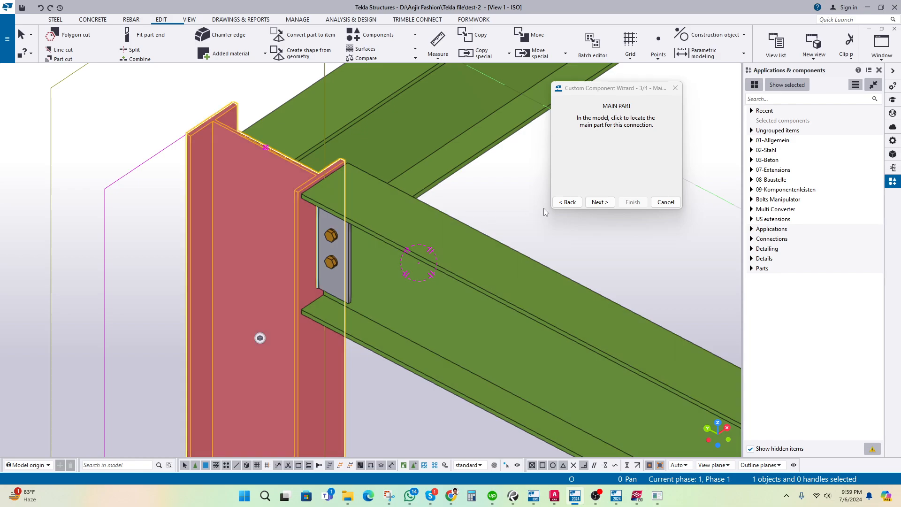
pyautogui.click(599, 202)
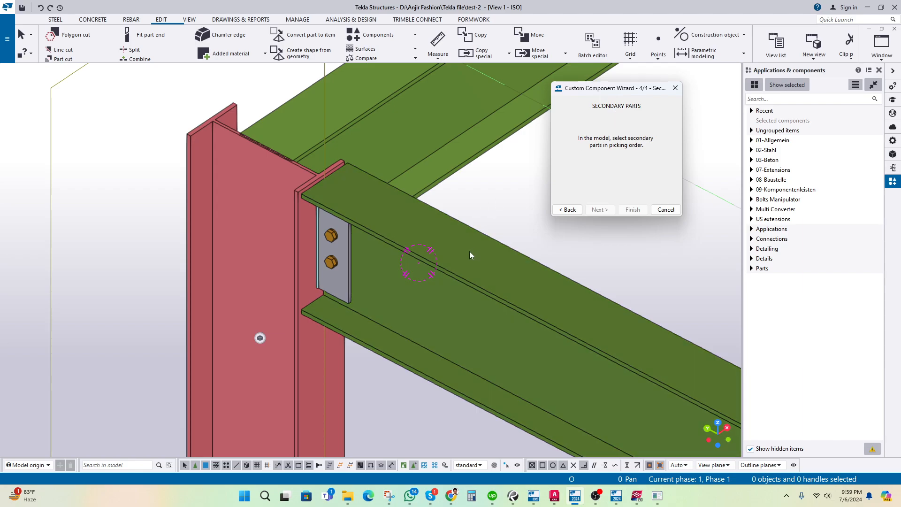
pyautogui.click(470, 255)
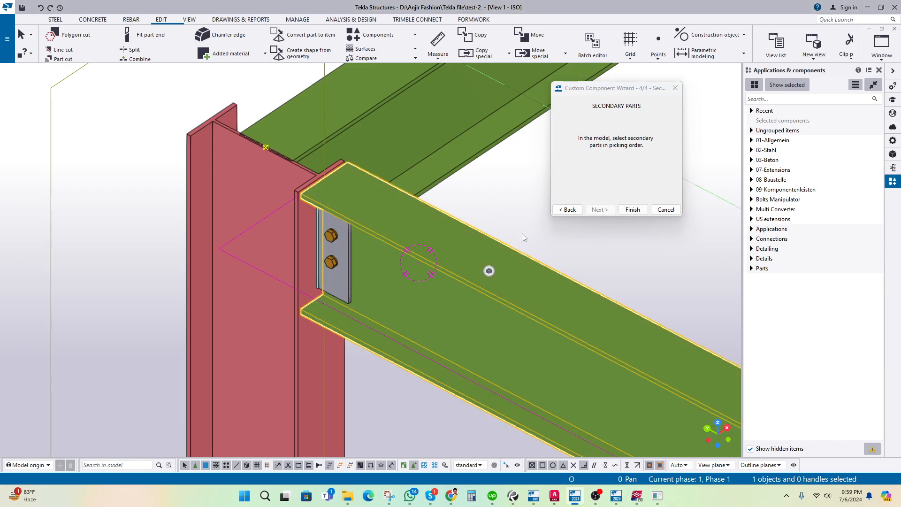
pyautogui.click(632, 209)
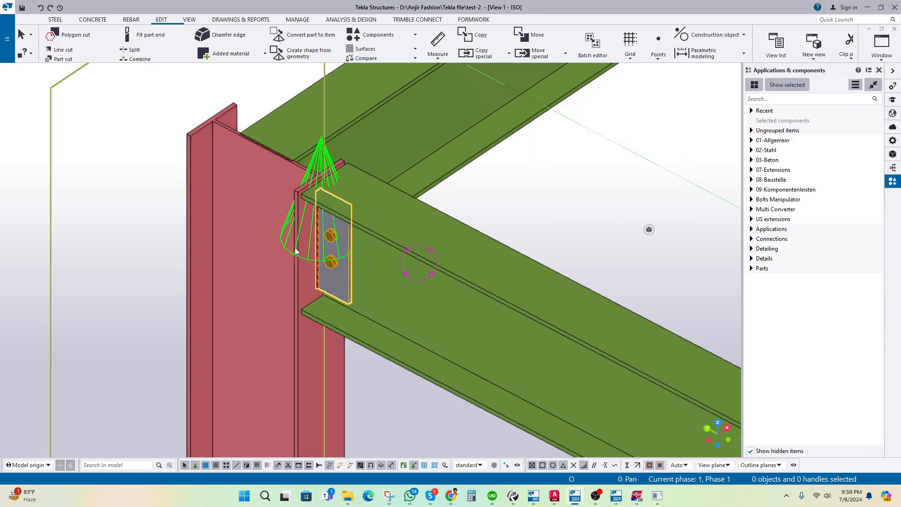
# Step: Check the properties of the new SZD-1 connection at the corner column and close them
pyautogui.click(513, 199)
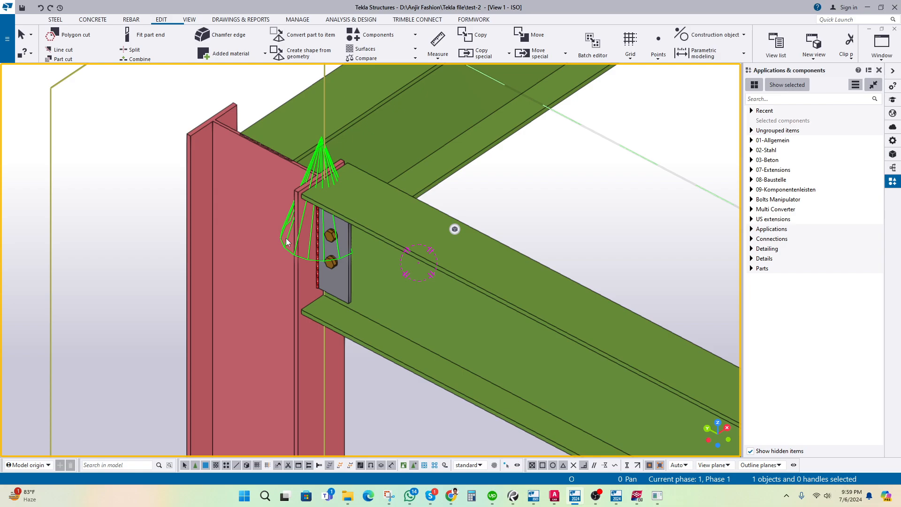
pyautogui.scroll(-3, 286, 237)
pyautogui.scroll(3, 286, 240)
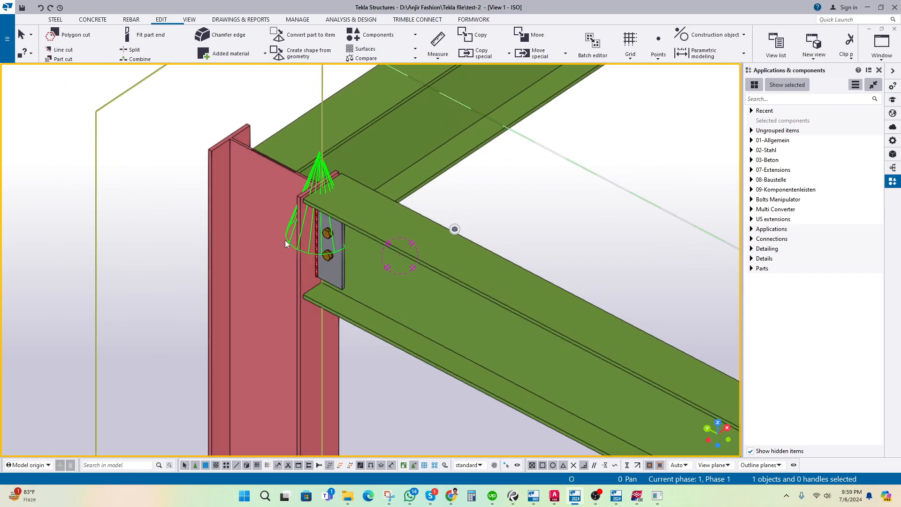
pyautogui.doubleClick(290, 242)
pyautogui.moveTo(171, 152); pyautogui.dragTo(223, 94)
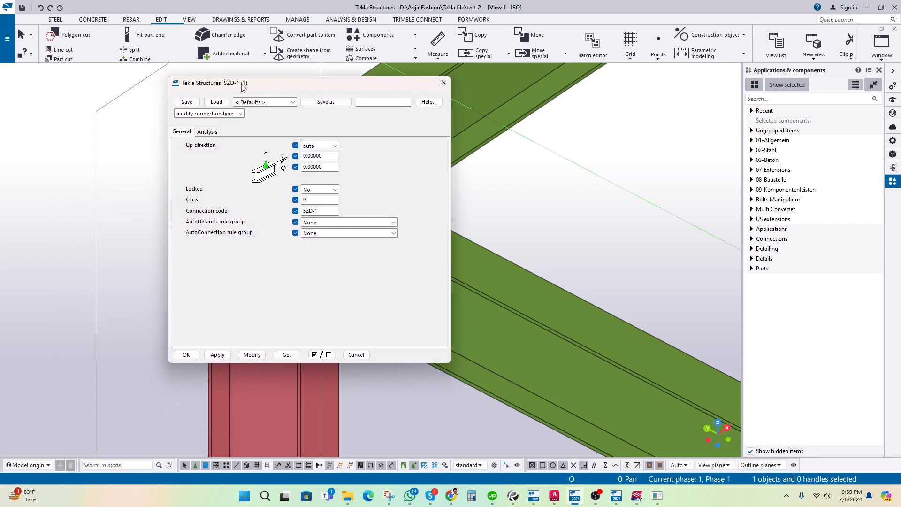
pyautogui.click(443, 82)
pyautogui.moveTo(521, 207); pyautogui.dragTo(490, 219, button='middle')
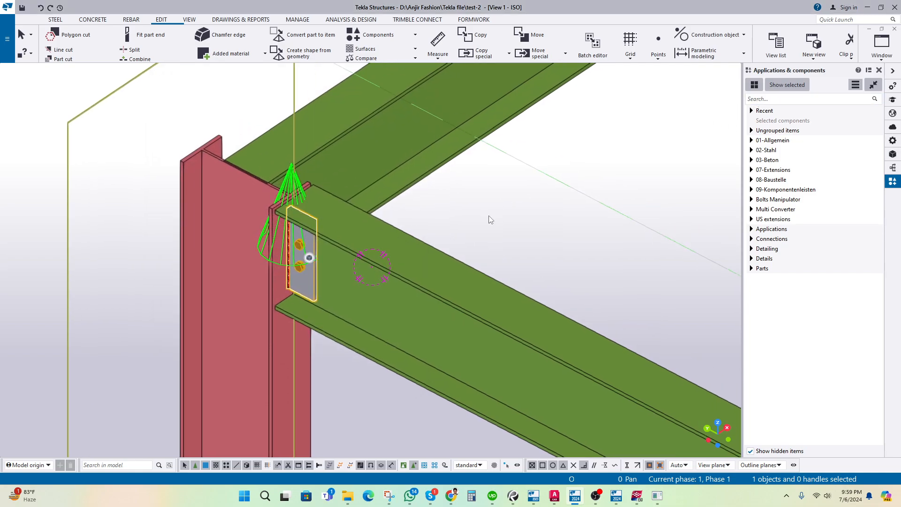
# Step: Search the component catalog for SZD, check the SZD-1 component's properties and inspect its connection in the model
pyautogui.click(762, 99)
pyautogui.write('SZD')
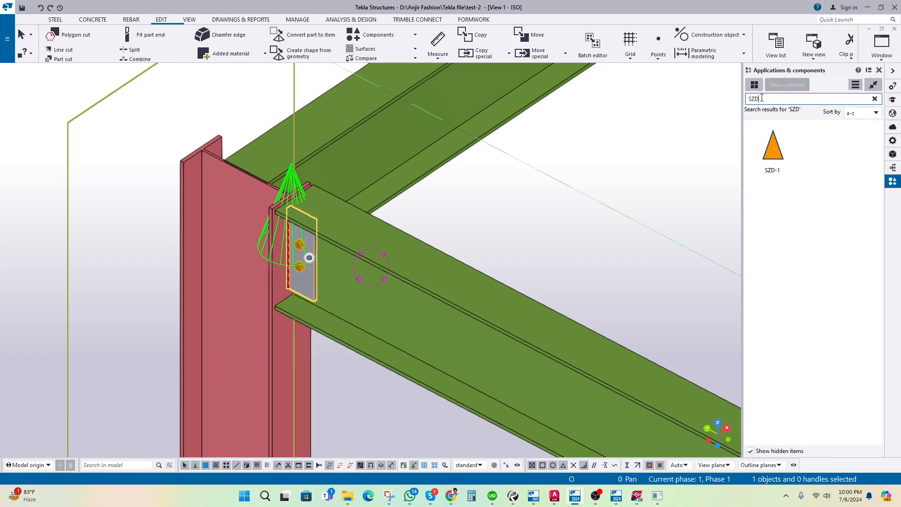
pyautogui.click(773, 160)
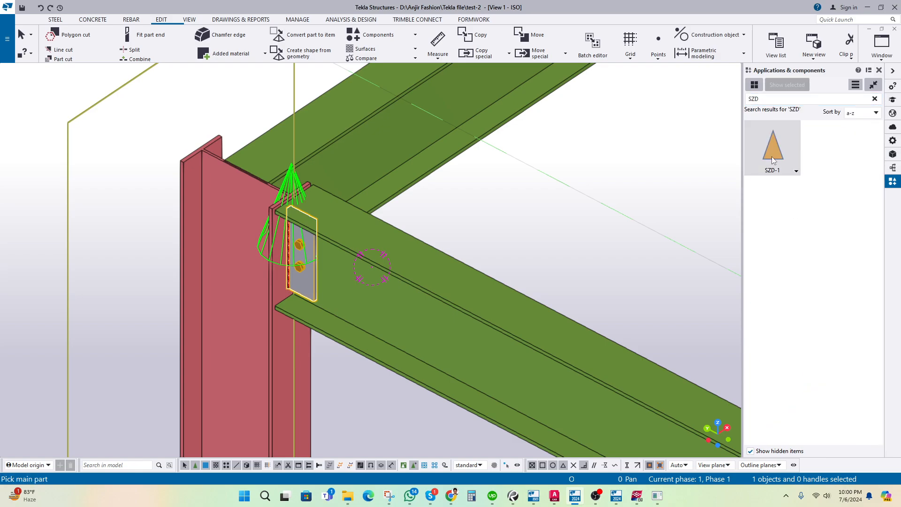
pyautogui.doubleClick(773, 160)
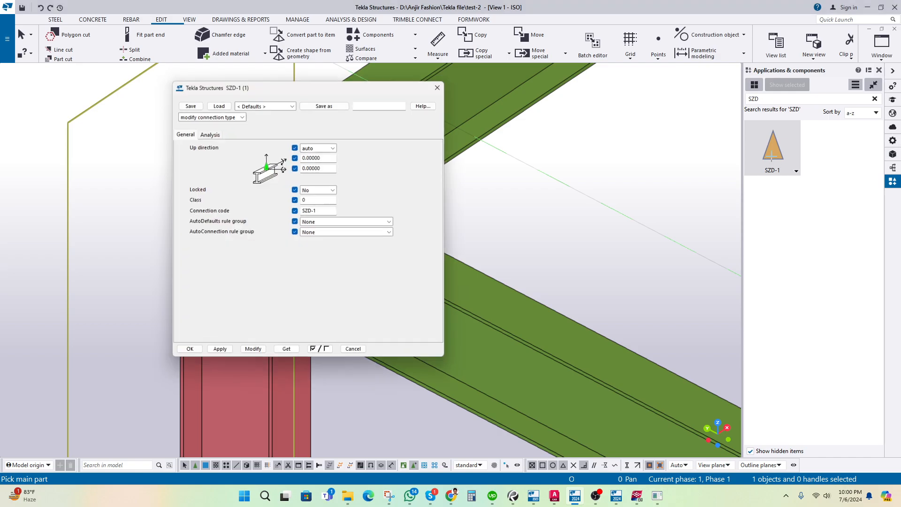
pyautogui.click(443, 84)
pyautogui.scroll(-6, 449, 190)
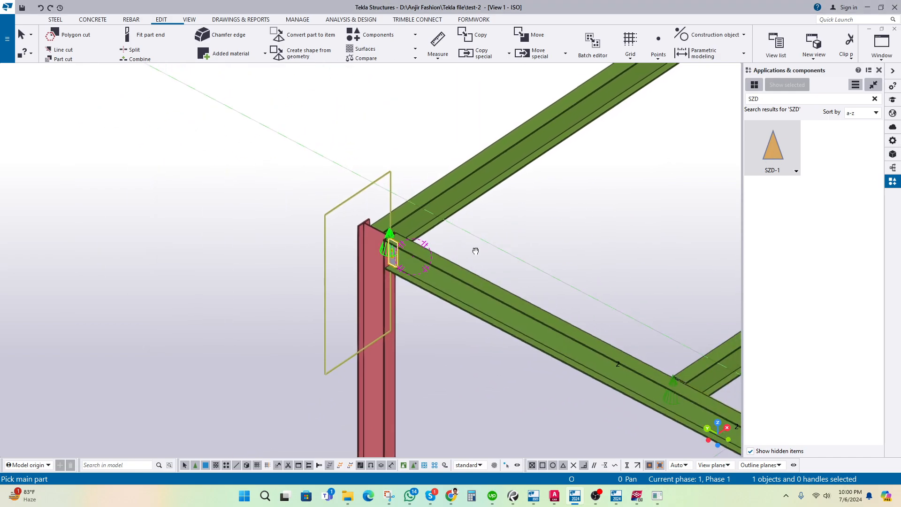
pyautogui.scroll(8, 335, 265)
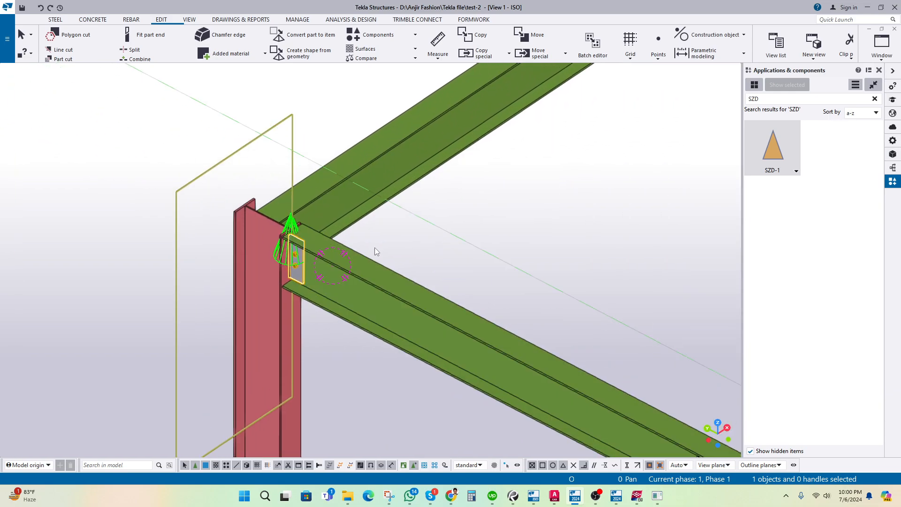
pyautogui.scroll(6, 308, 257)
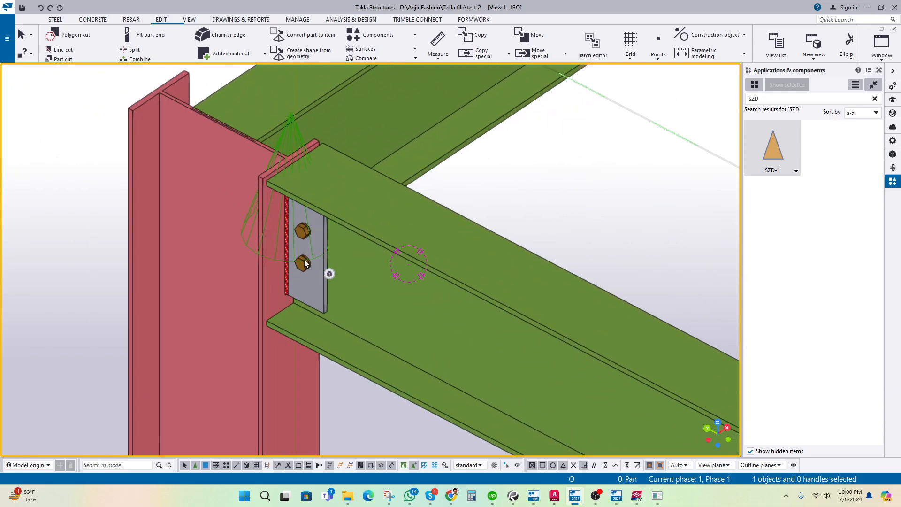
# Step: Open the SZD-1 connection at the corner column in the custom component editor
pyautogui.rightClick(309, 228)
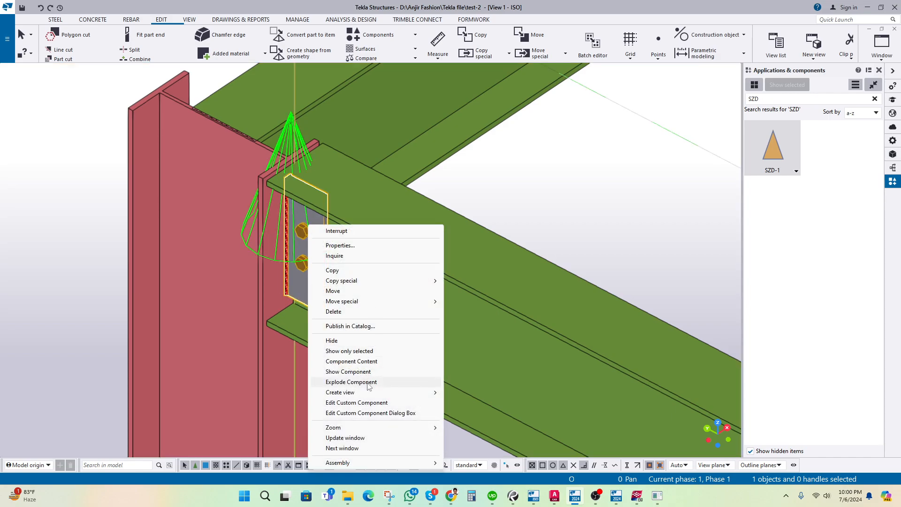
pyautogui.click(349, 403)
pyautogui.keyDown('ctrl'); pyautogui.moveTo(348, 401); pyautogui.dragTo(52, 204, button='middle'); pyautogui.keyUp('ctrl')
pyautogui.click(27, 209)
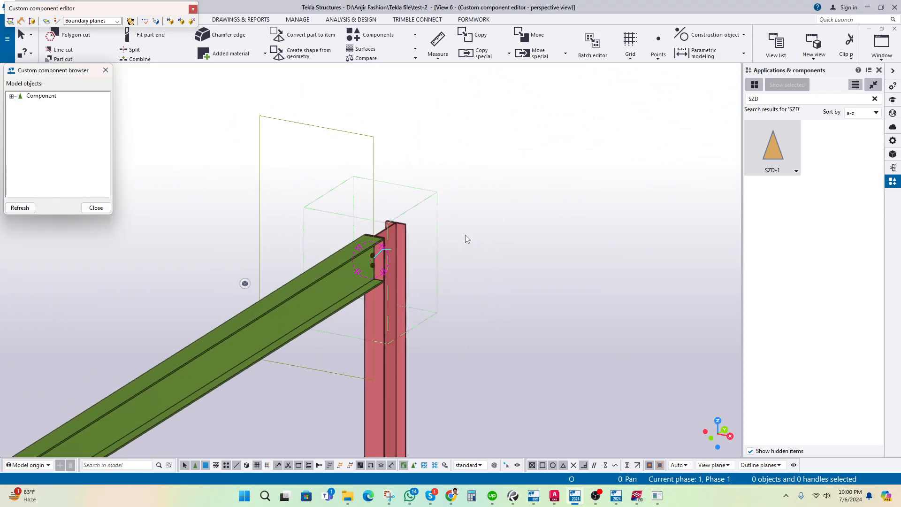
# Step: Close the custom component browser and tile all open views vertically
pyautogui.click(105, 70)
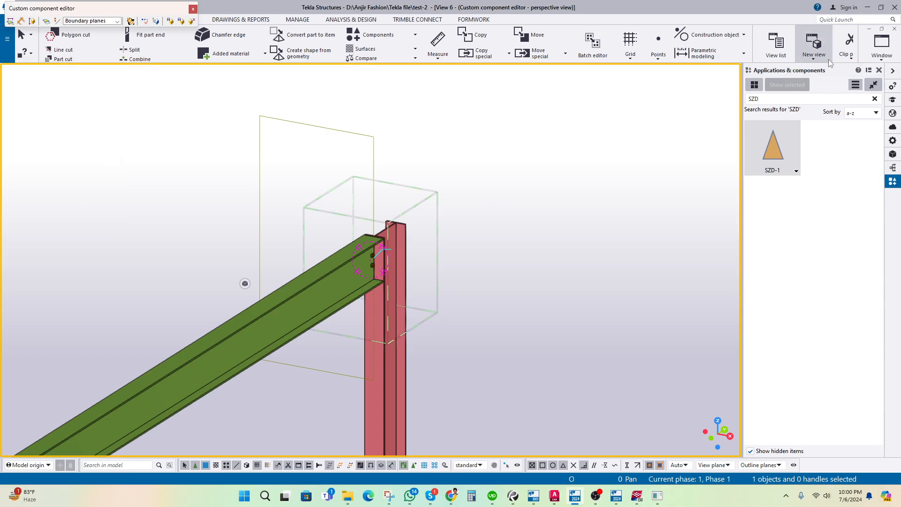
pyautogui.click(882, 44)
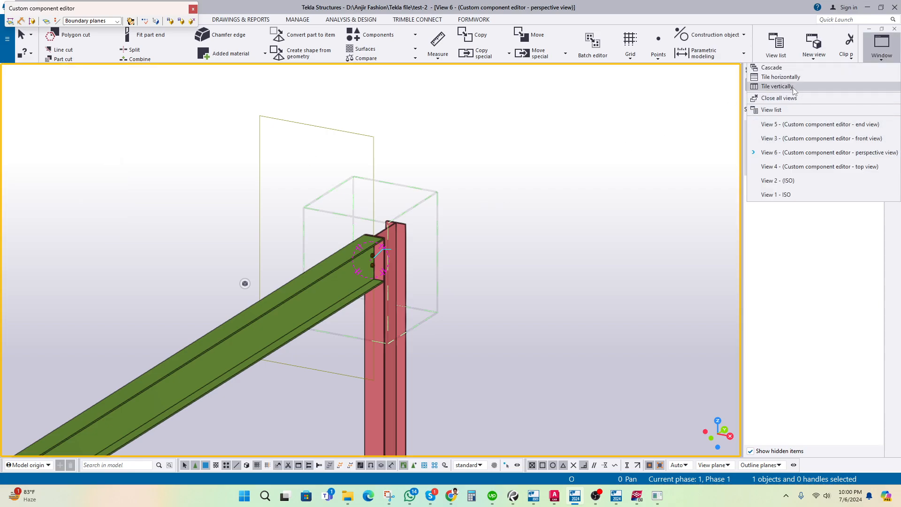
pyautogui.click(776, 86)
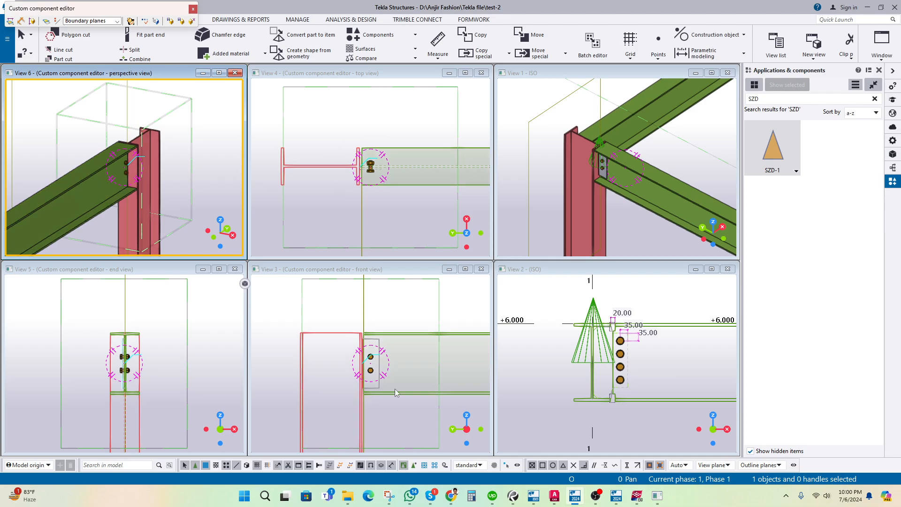
# Step: Select the plate's bolt group in the component editor's front view and choose a bolt size of 20 mm
pyautogui.scroll(5, 395, 388)
pyautogui.moveTo(408, 352); pyautogui.dragTo(410, 369, button='middle')
pyautogui.scroll(1, 353, 345)
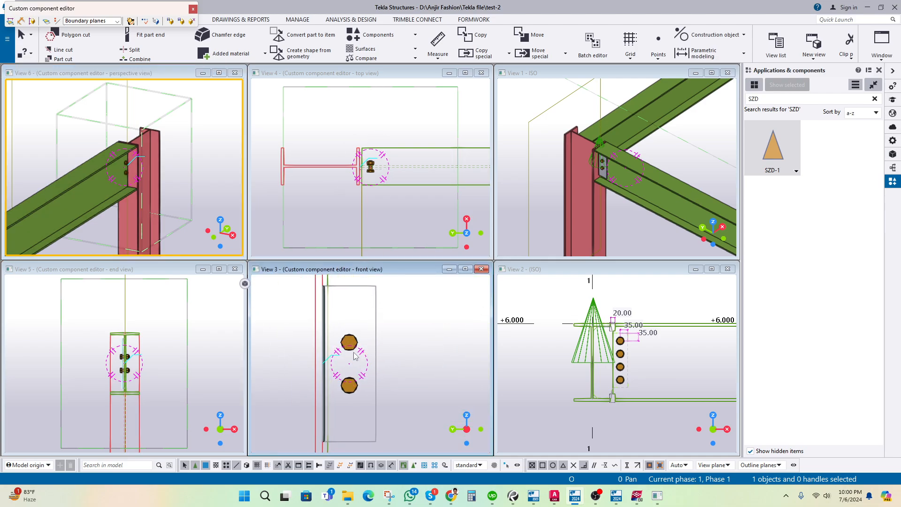
pyautogui.click(353, 342)
pyautogui.doubleClick(353, 342)
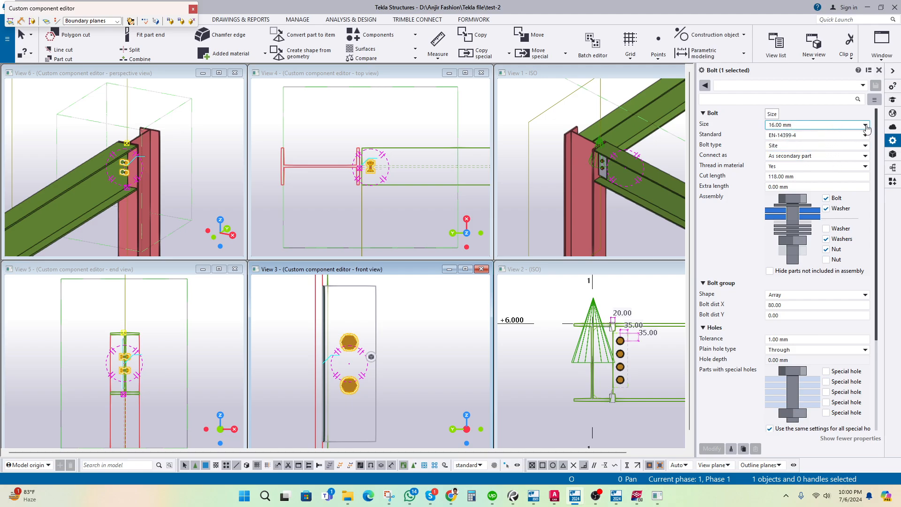
pyautogui.click(410, 329)
pyautogui.scroll(-3, 347, 346)
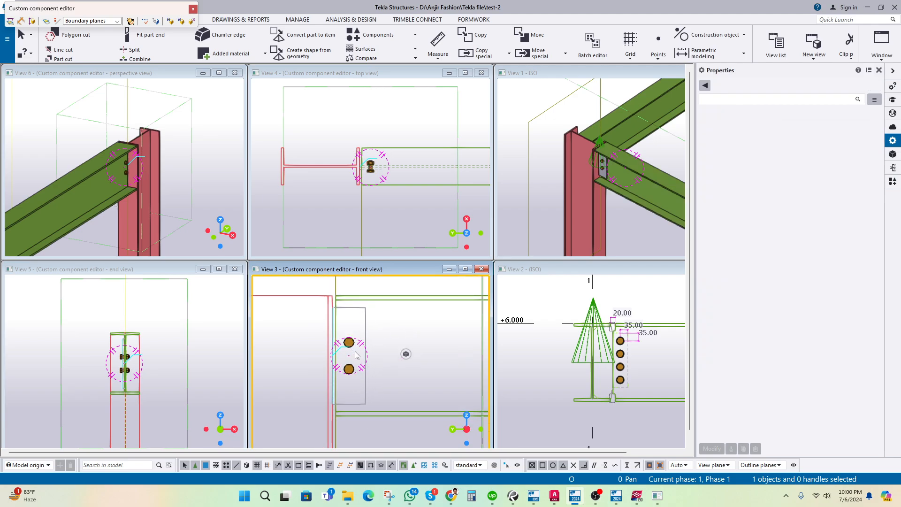
pyautogui.click(347, 347)
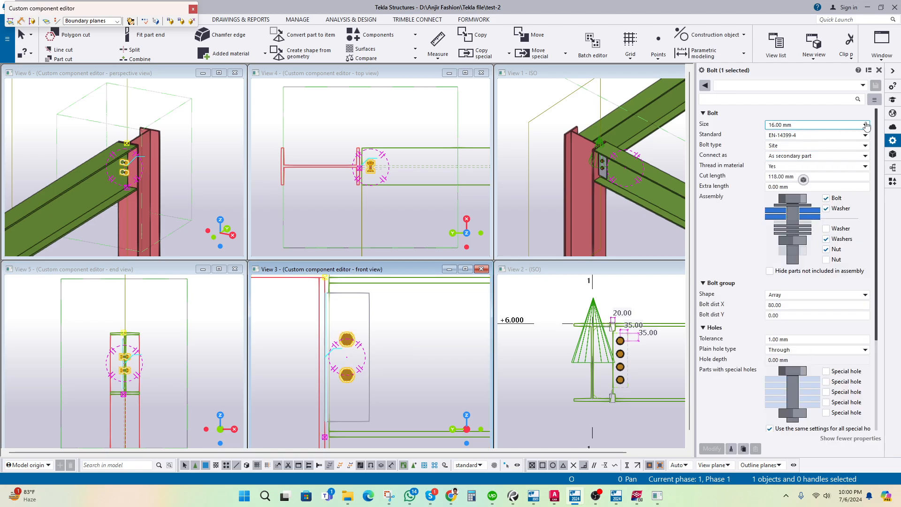
pyautogui.click(816, 125)
pyautogui.click(783, 152)
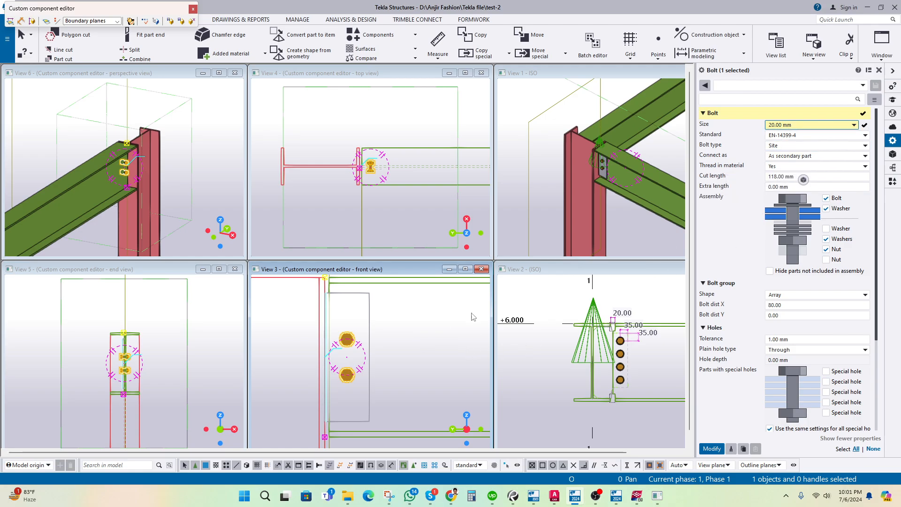
pyautogui.moveTo(388, 338); pyautogui.dragTo(398, 328, button='middle')
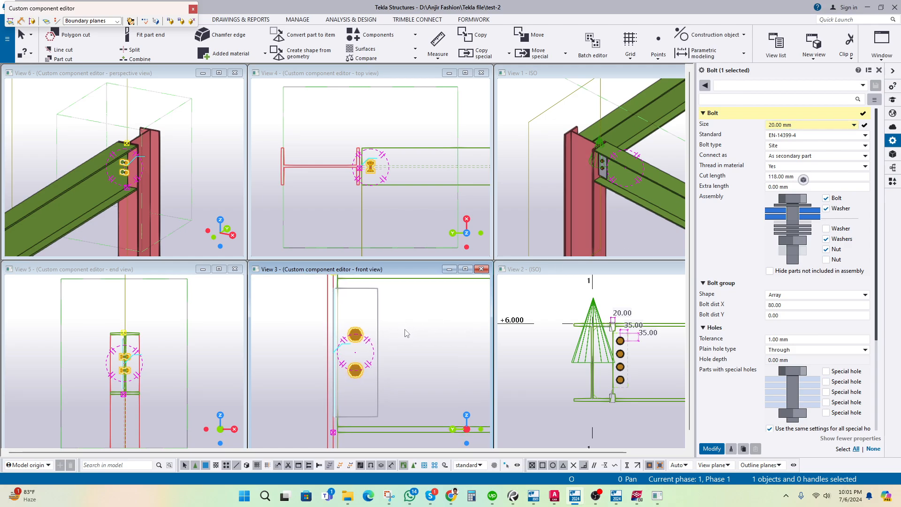
# Step: Set the bolt group's X distance to 65 mm and apply the modified bolt properties
pyautogui.click(784, 305)
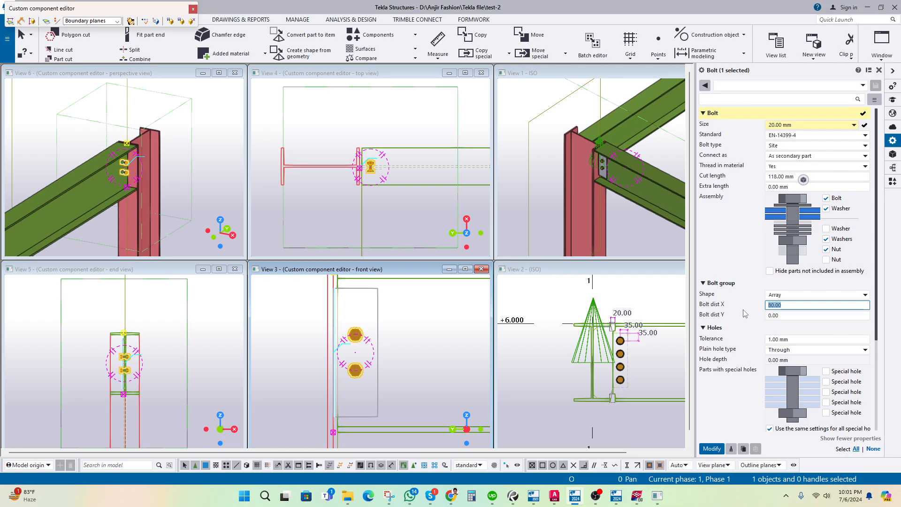
pyautogui.write('65')
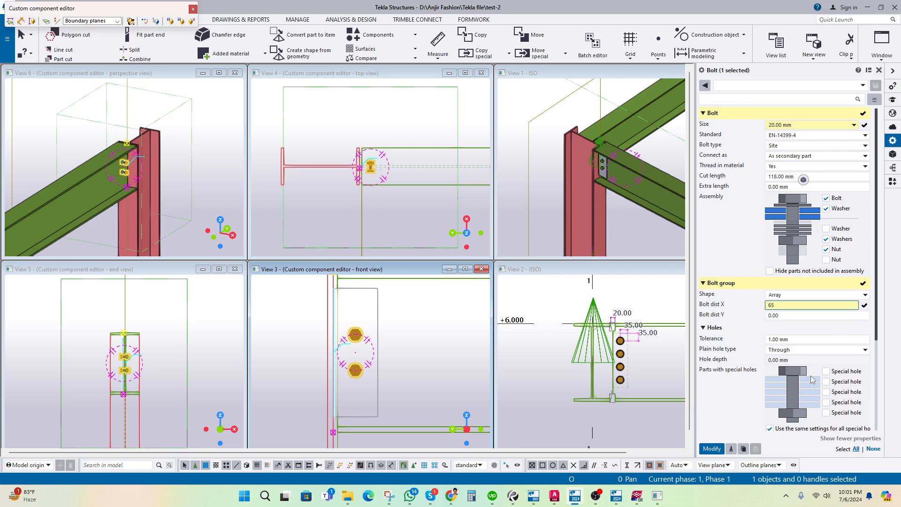
pyautogui.scroll(-5, 757, 372)
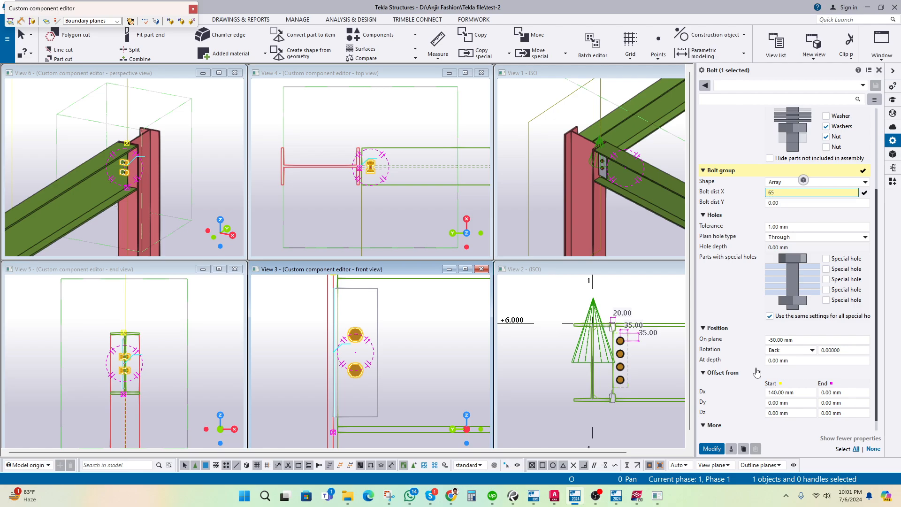
pyautogui.scroll(-1, 757, 372)
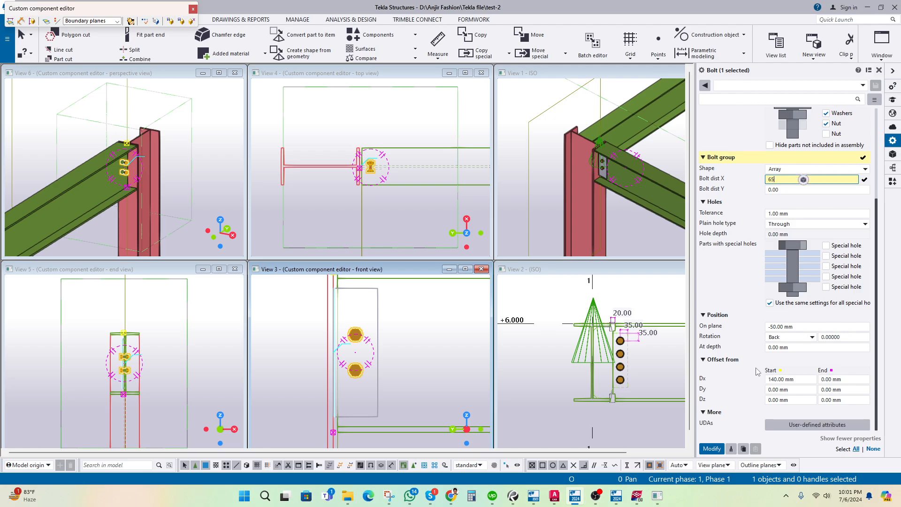
pyautogui.scroll(6, 757, 372)
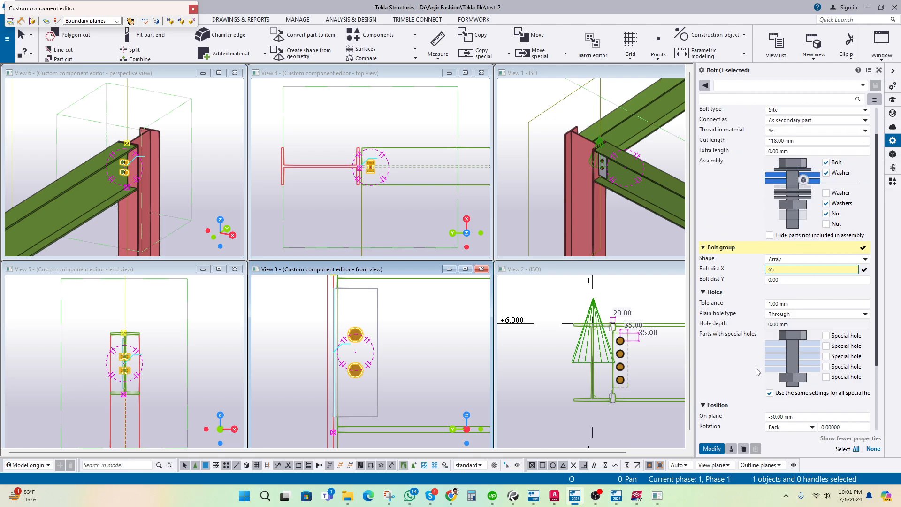
pyautogui.click(711, 448)
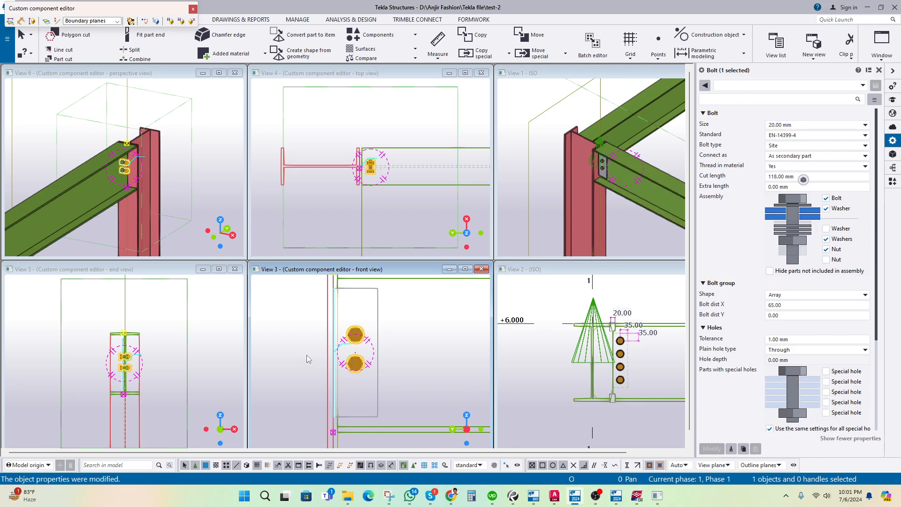
pyautogui.click(451, 345)
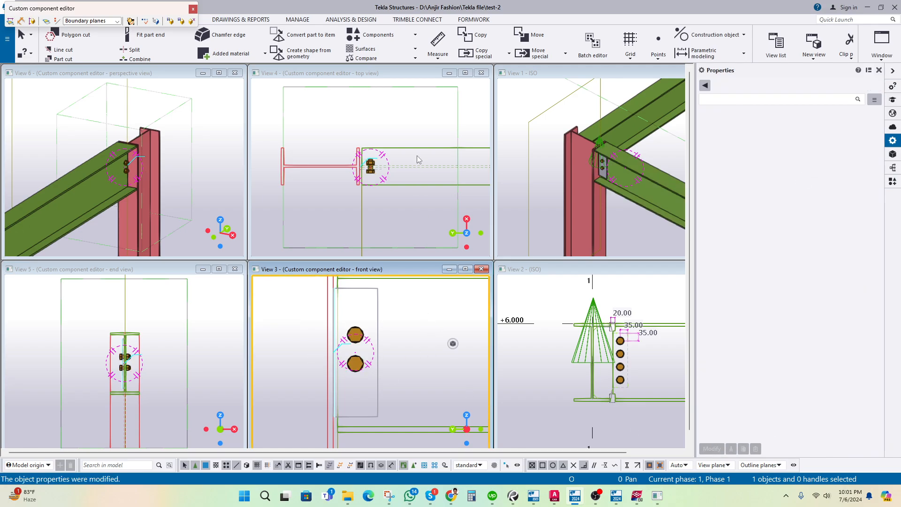
# Step: Measure the distance between the two bolts in the component editor's front view
pyautogui.click(438, 58)
pyautogui.click(452, 114)
pyautogui.scroll(1, 355, 358)
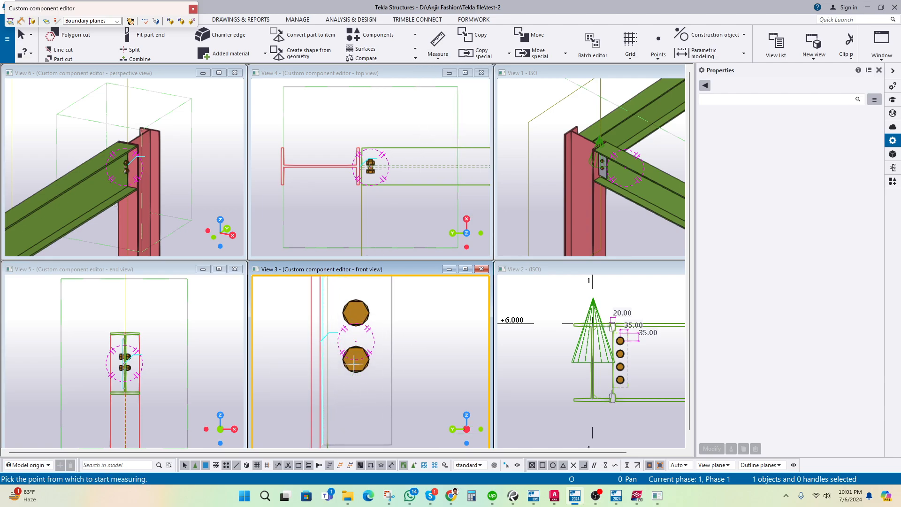
pyautogui.click(355, 362)
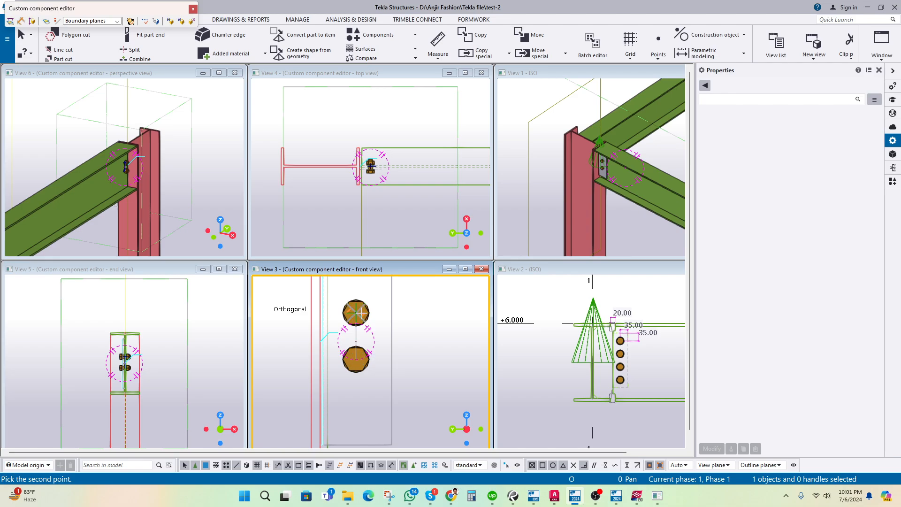
pyautogui.click(353, 314)
pyautogui.scroll(-3, 392, 331)
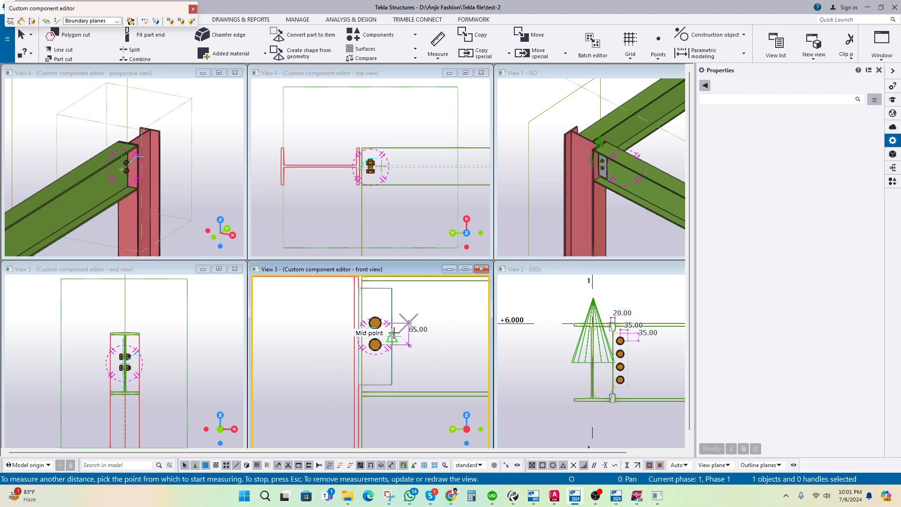
pyautogui.scroll(2, 385, 331)
pyautogui.press('Escape')
# Step: Add a third bolt to the group by setting its X distances to 65 65, and apply the change
pyautogui.click(366, 313)
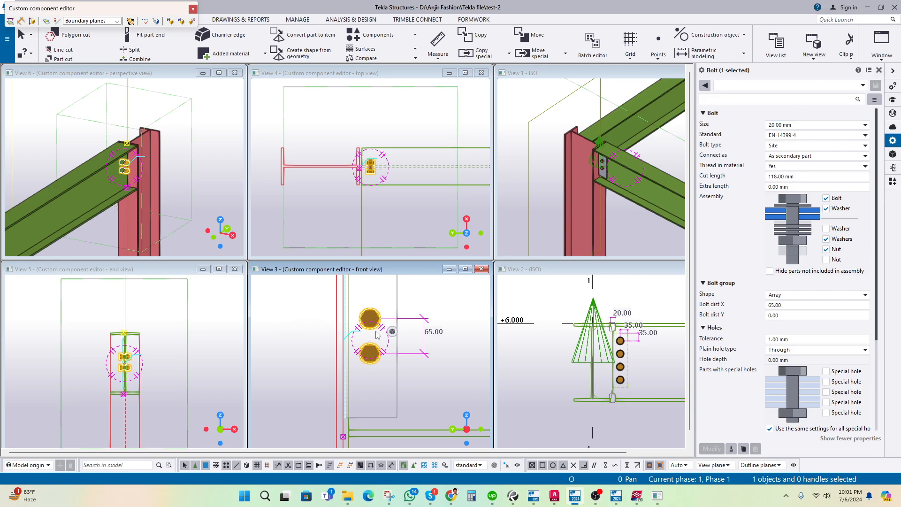
pyautogui.scroll(-3, 809, 271)
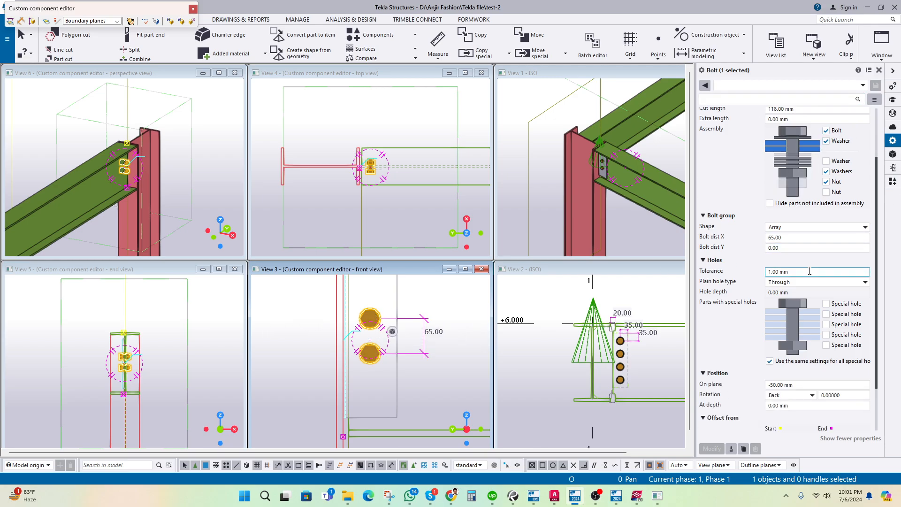
pyautogui.click(791, 237)
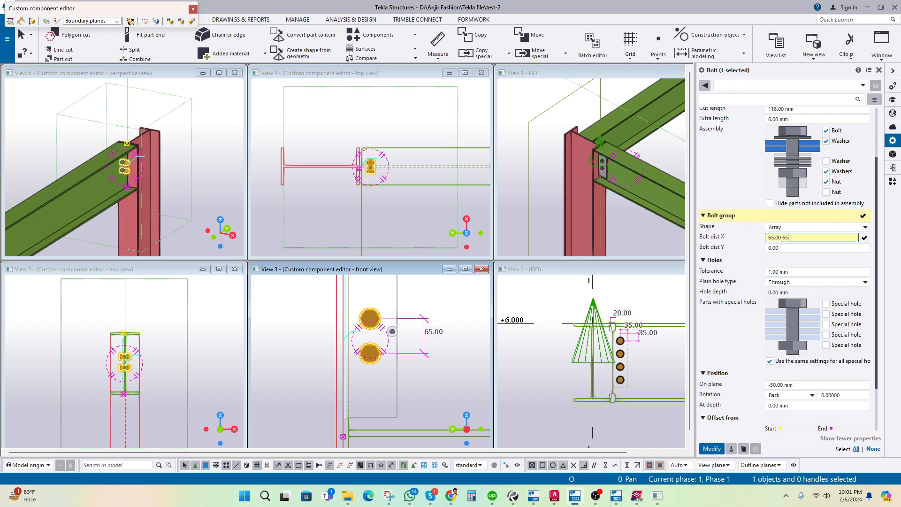
pyautogui.write('65')
pyautogui.click(711, 449)
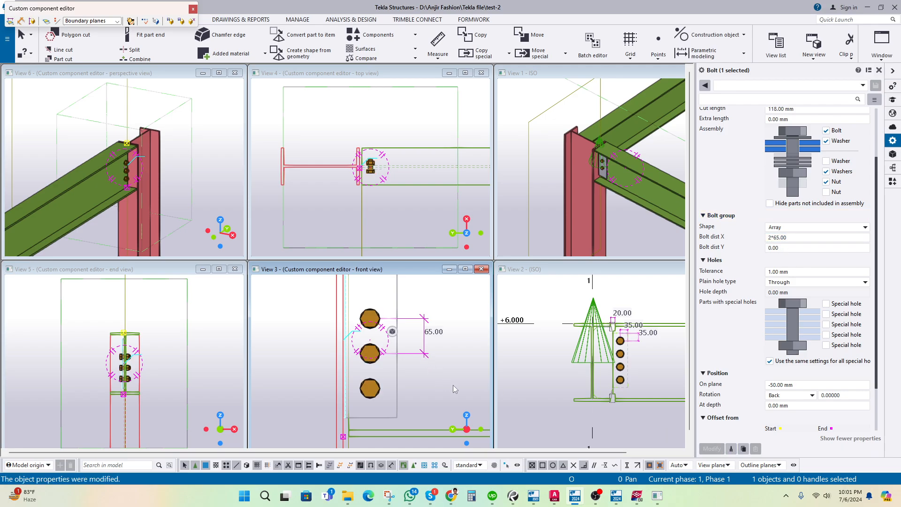
pyautogui.scroll(-3, 436, 376)
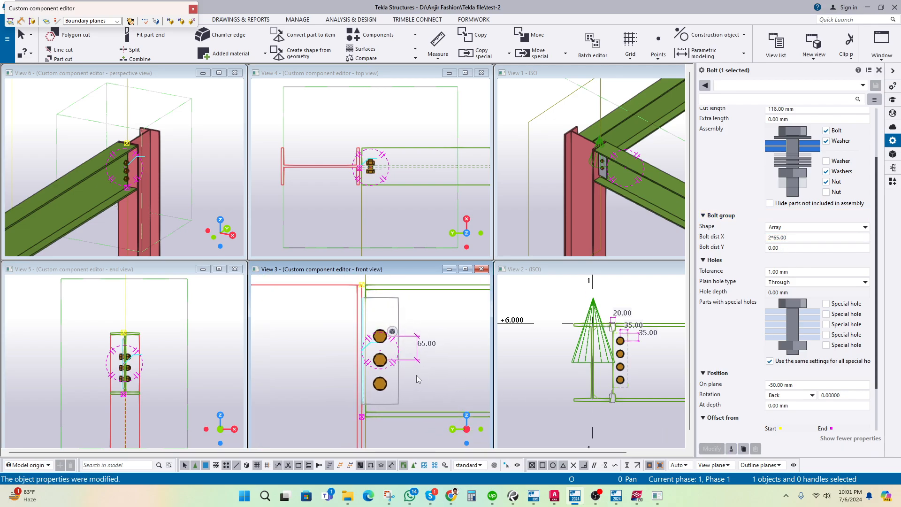
pyautogui.moveTo(421, 377)
pyautogui.mouseDown(button='middle')
pyautogui.moveTo(409, 375)
pyautogui.moveTo(418, 369)
pyautogui.mouseUp(button='middle')
pyautogui.scroll(1, 368, 383)
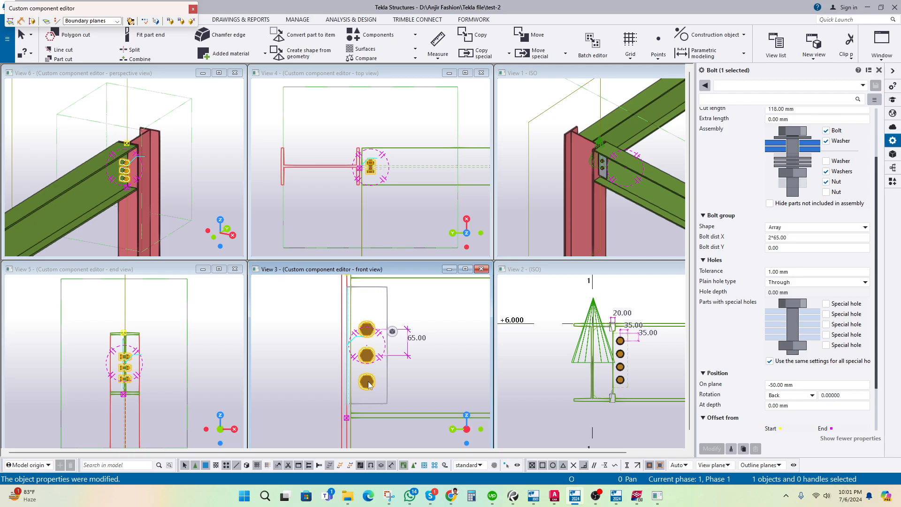
pyautogui.moveTo(366, 372); pyautogui.dragTo(371, 366, button='middle')
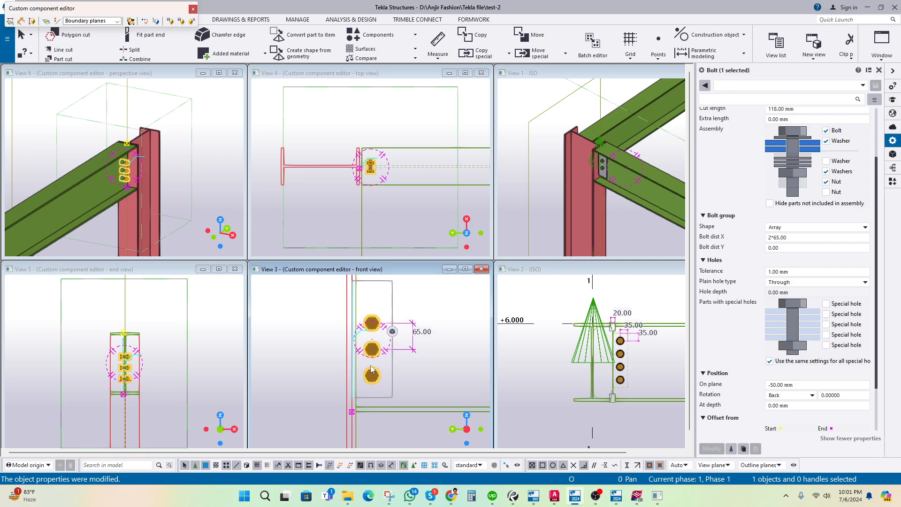
pyautogui.scroll(2, 371, 369)
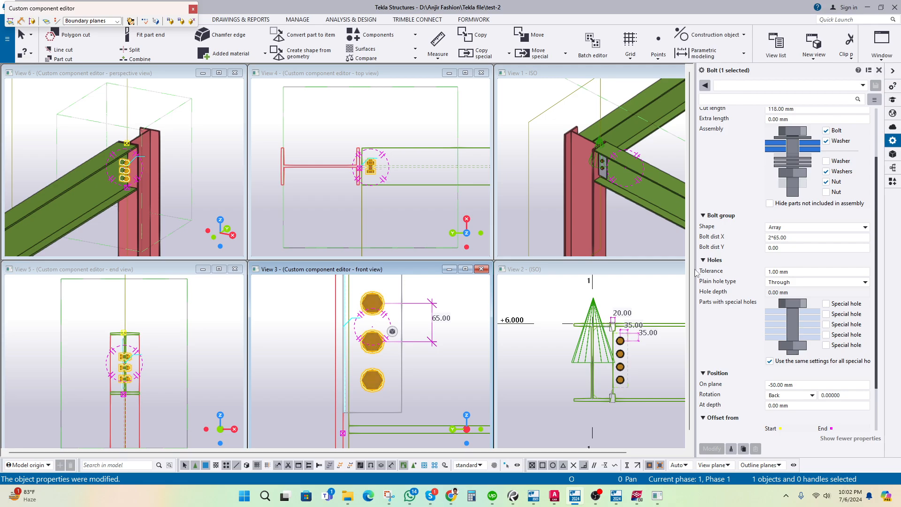
# Step: Measure the distance between the middle and lowest bolts in the component editor's front view
pyautogui.click(367, 338)
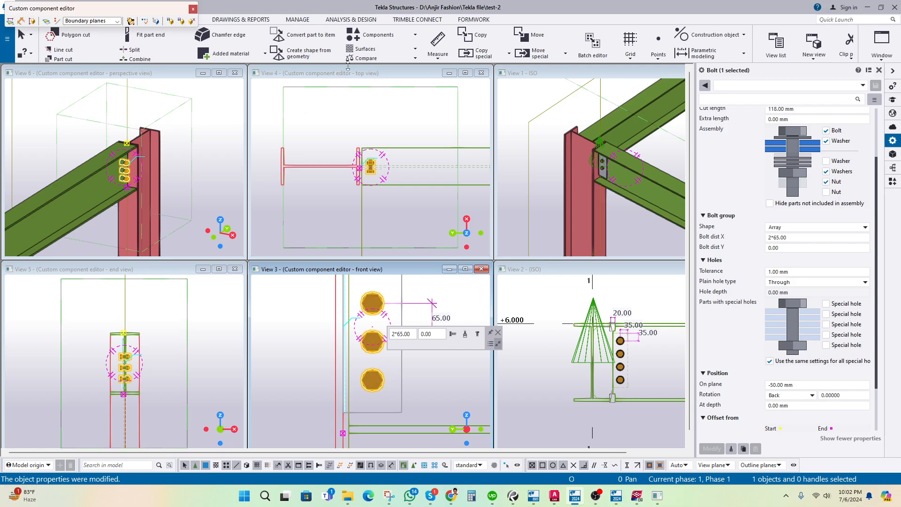
pyautogui.click(436, 58)
pyautogui.click(442, 108)
pyautogui.click(372, 379)
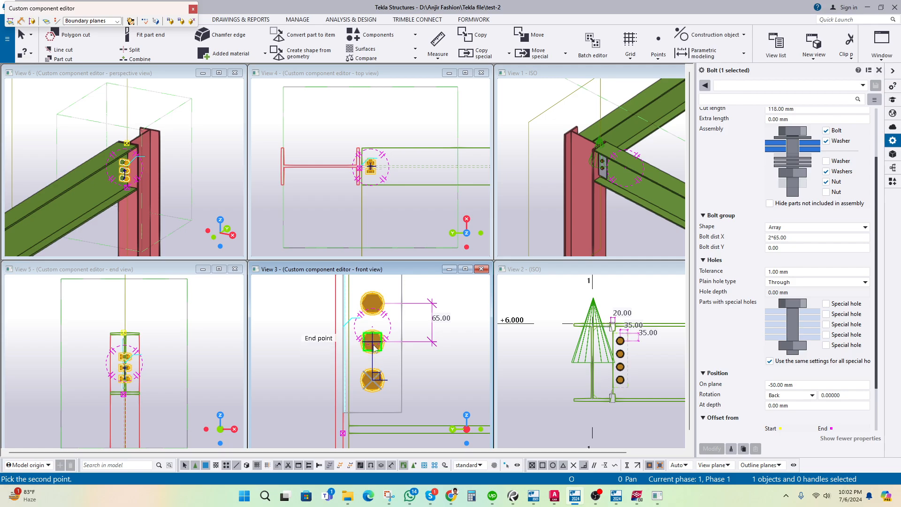
pyautogui.click(374, 348)
pyautogui.scroll(2, 378, 352)
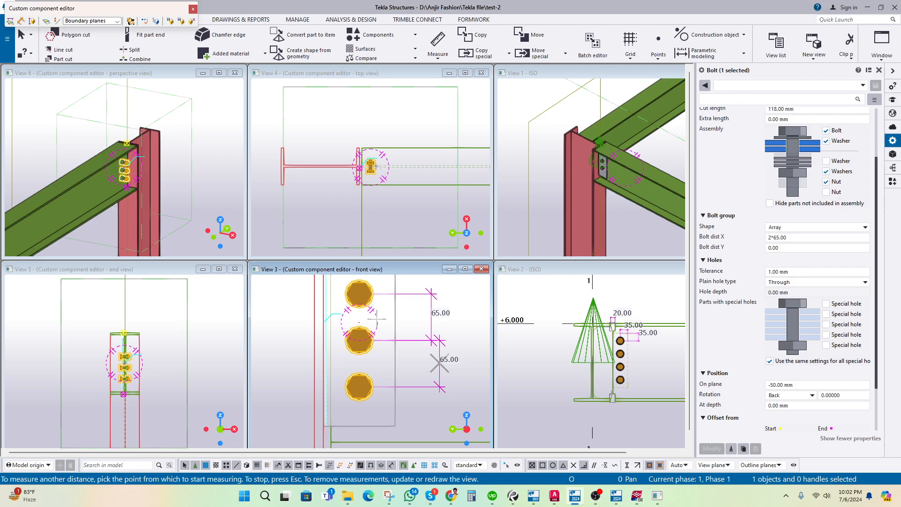
pyautogui.scroll(-2, 378, 319)
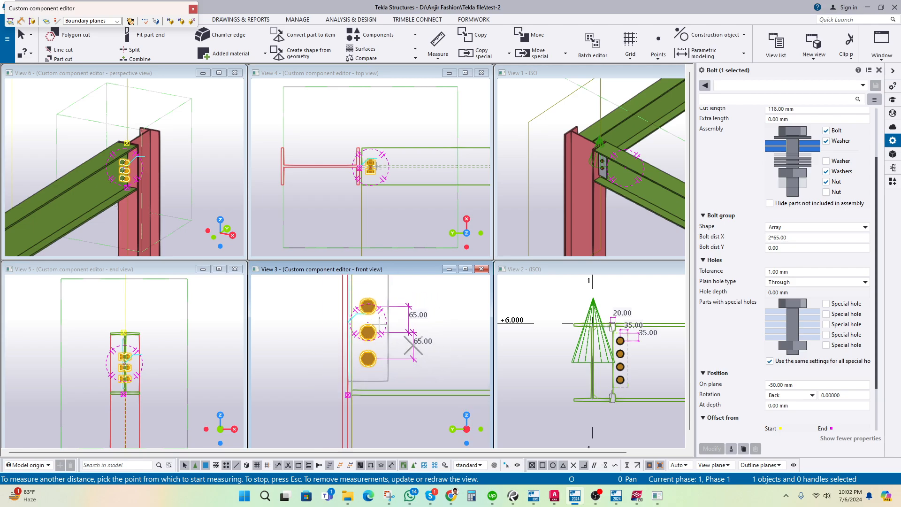
pyautogui.press('Escape')
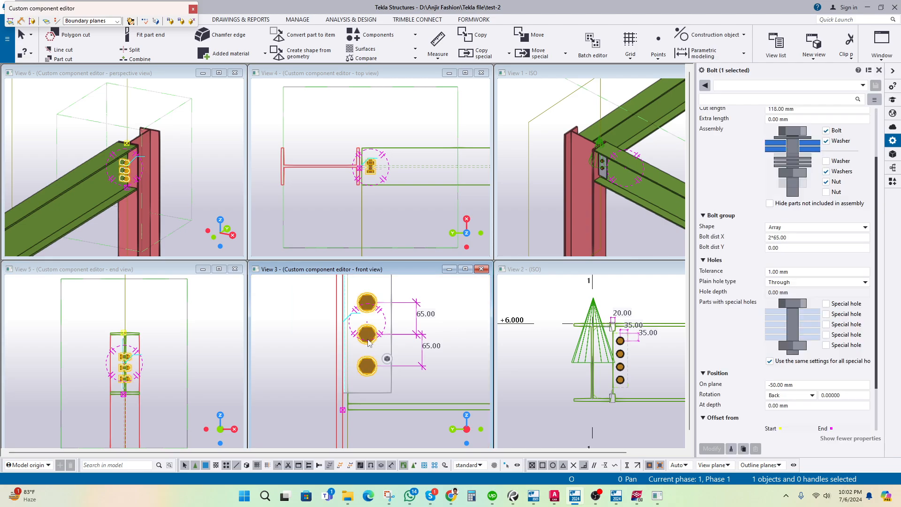
pyautogui.scroll(1, 392, 347)
pyautogui.moveTo(406, 346); pyautogui.dragTo(332, 361, button='middle')
pyautogui.scroll(1, 354, 361)
pyautogui.scroll(-1, 412, 334)
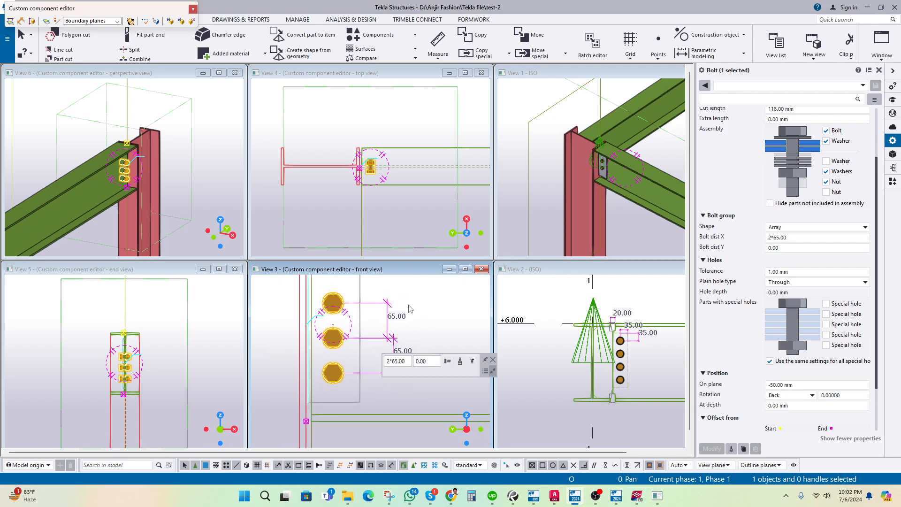
# Step: Maximize the component editor's front view and frame the three-bolt group and its plate
pyautogui.click(465, 269)
pyautogui.scroll(-2, 394, 249)
pyautogui.moveTo(426, 232); pyautogui.dragTo(456, 263, button='middle')
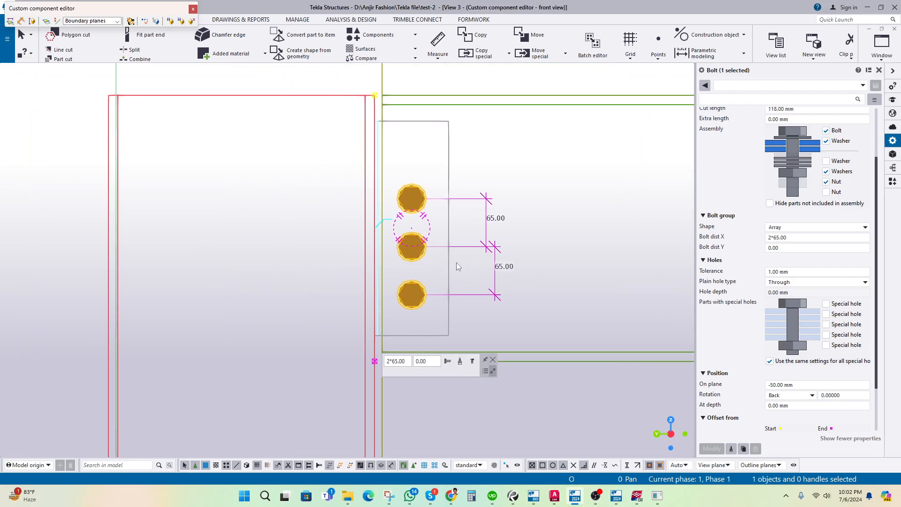
pyautogui.scroll(1, 421, 263)
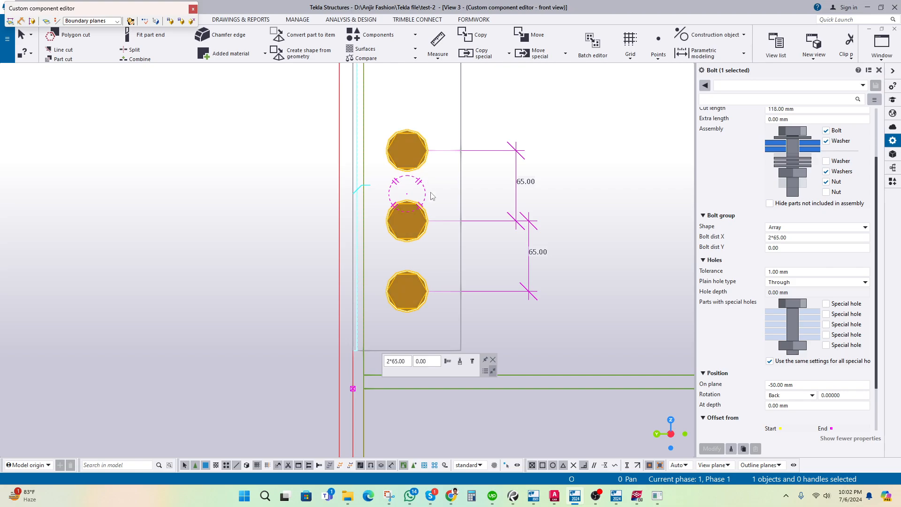
# Step: Set the bolt group's X distance to 3*65 mm to add a fourth bolt, and apply the change
pyautogui.click(768, 238)
pyautogui.write('3')
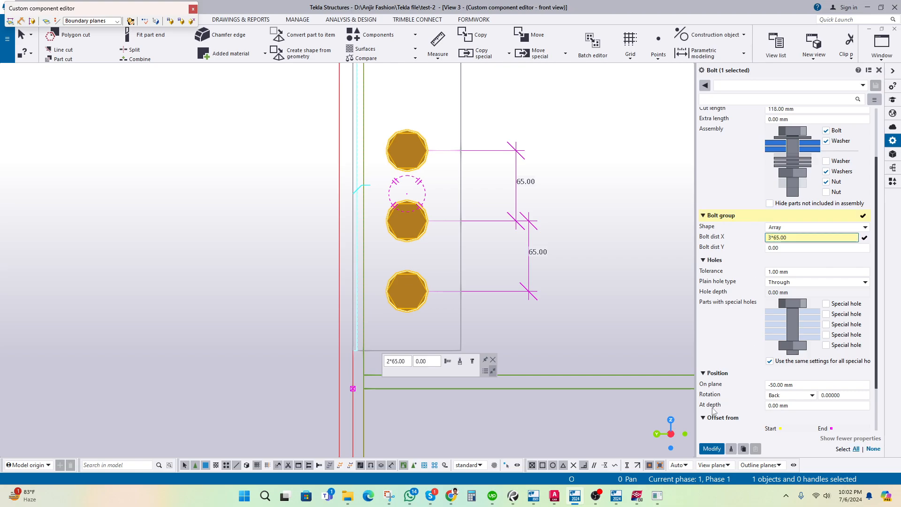
pyautogui.click(711, 448)
pyautogui.scroll(-1, 466, 254)
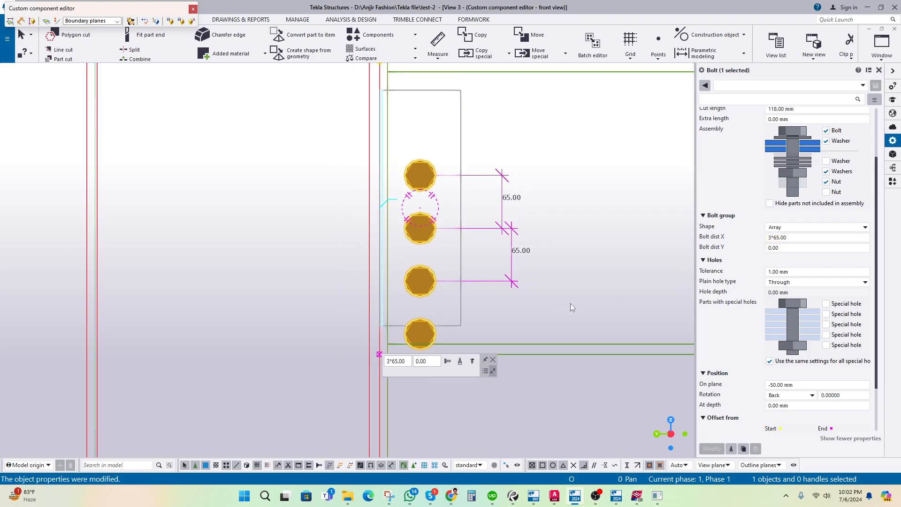
pyautogui.moveTo(554, 294); pyautogui.dragTo(571, 273, button='middle')
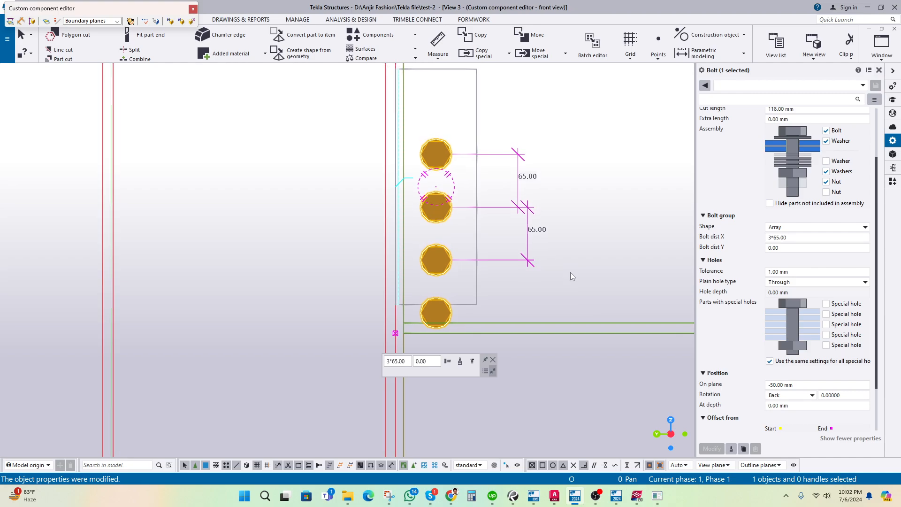
pyautogui.click(565, 272)
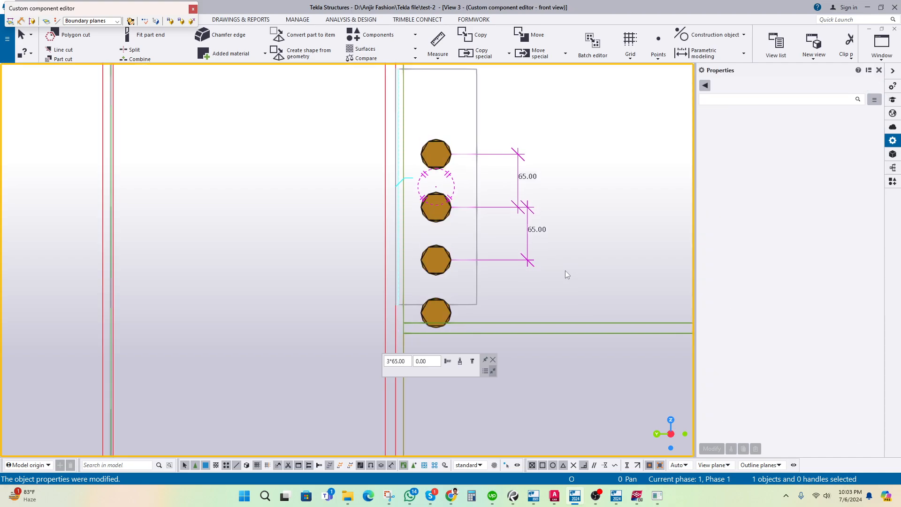
# Step: Measure the distance between the two lowest bolts of the four-bolt group
pyautogui.click(437, 55)
pyautogui.click(441, 78)
pyautogui.scroll(1, 458, 314)
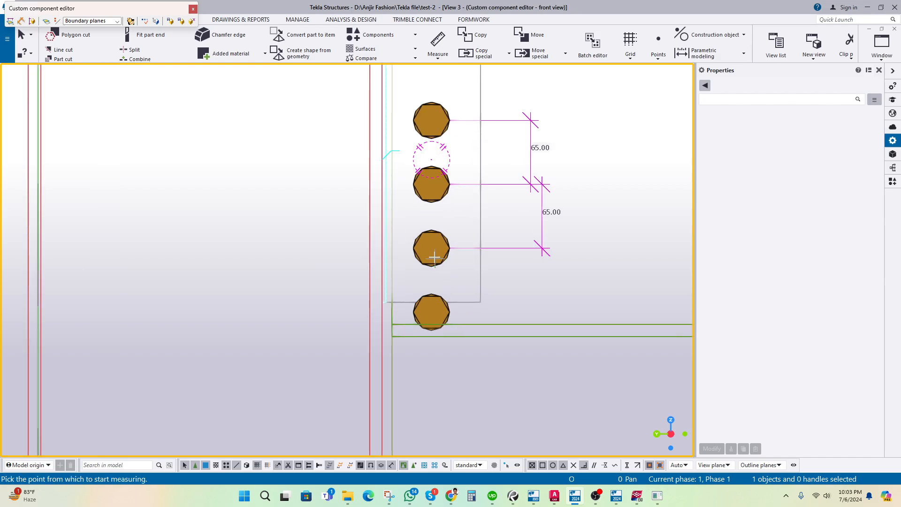
pyautogui.click(432, 250)
pyautogui.click(431, 312)
pyautogui.click(539, 284)
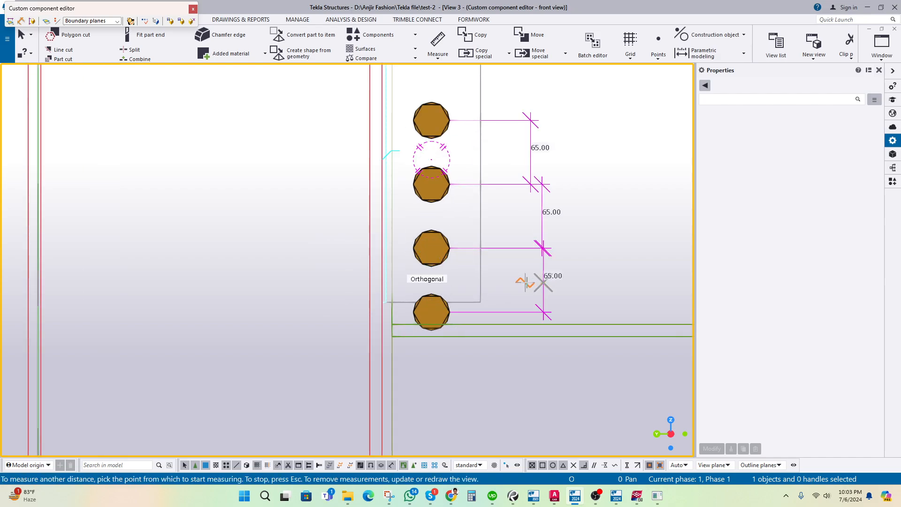
pyautogui.moveTo(518, 277); pyautogui.dragTo(508, 310, button='middle')
pyautogui.moveTo(588, 233); pyautogui.dragTo(577, 243, button='middle')
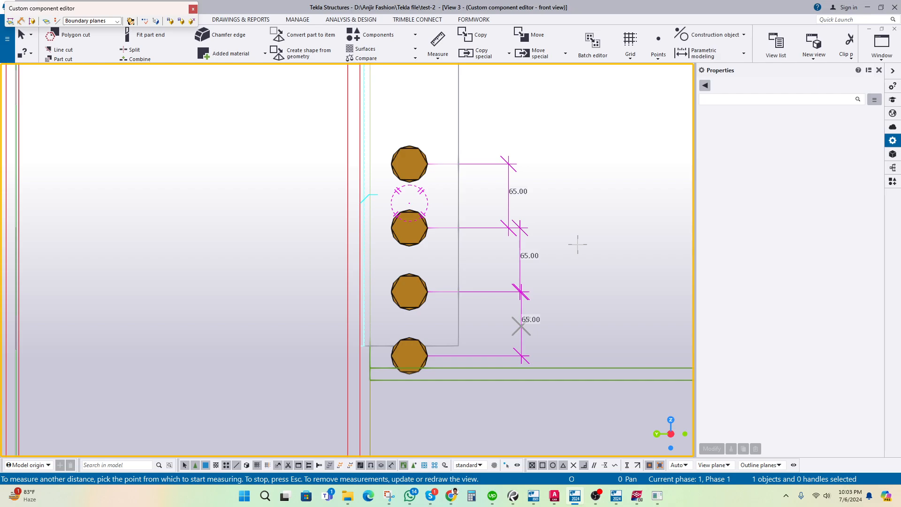
# Step: Undo the last change to the bolt group's X distance
pyautogui.hotkey('ctrl', 'z')
pyautogui.scroll(-3, 583, 237)
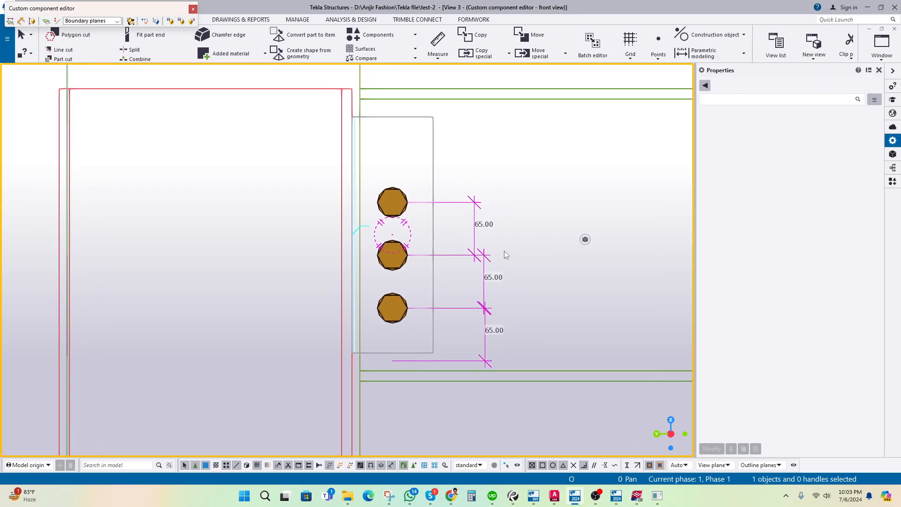
# Step: Set the bolt group's X distance to 2*80 mm, apply it, and redraw the front view to clear the old measurements
pyautogui.click(402, 265)
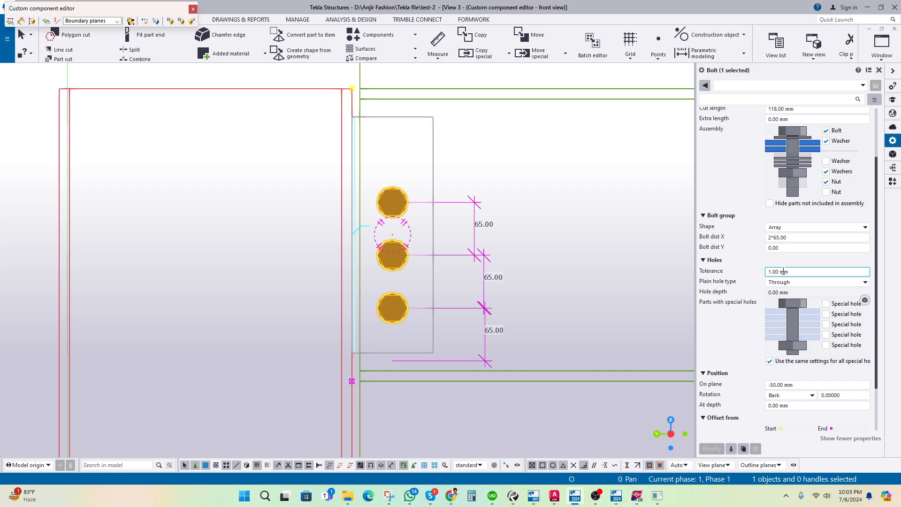
pyautogui.click(785, 238)
pyautogui.moveTo(544, 239); pyautogui.dragTo(527, 248, button='middle')
pyautogui.press('f')
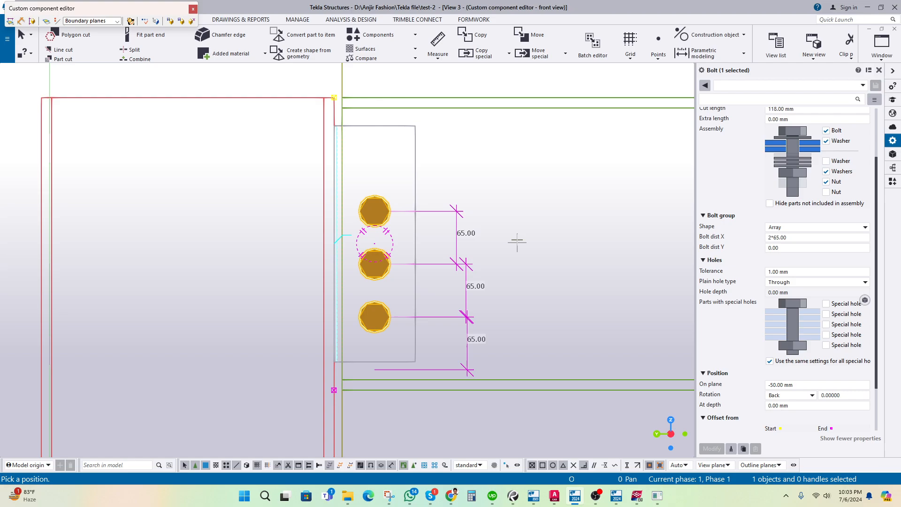
pyautogui.press('Escape')
pyautogui.click(496, 245)
pyautogui.click(378, 220)
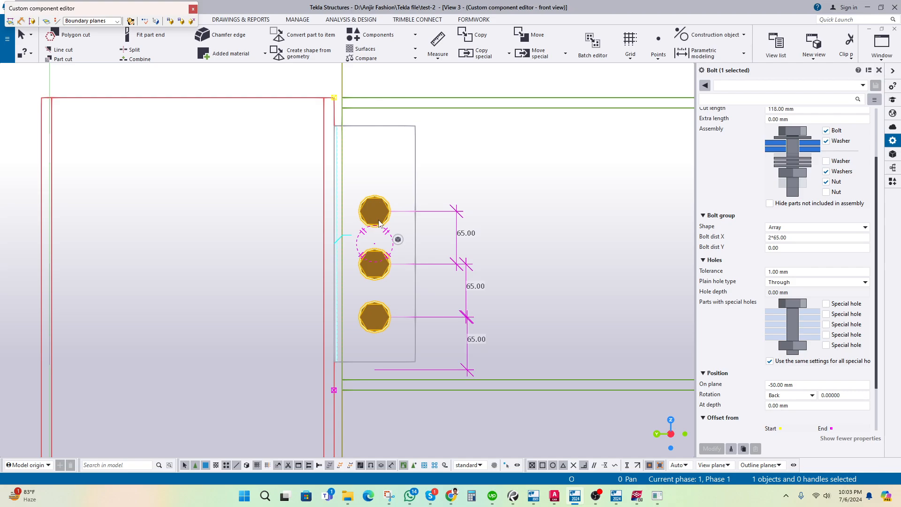
pyautogui.click(788, 238)
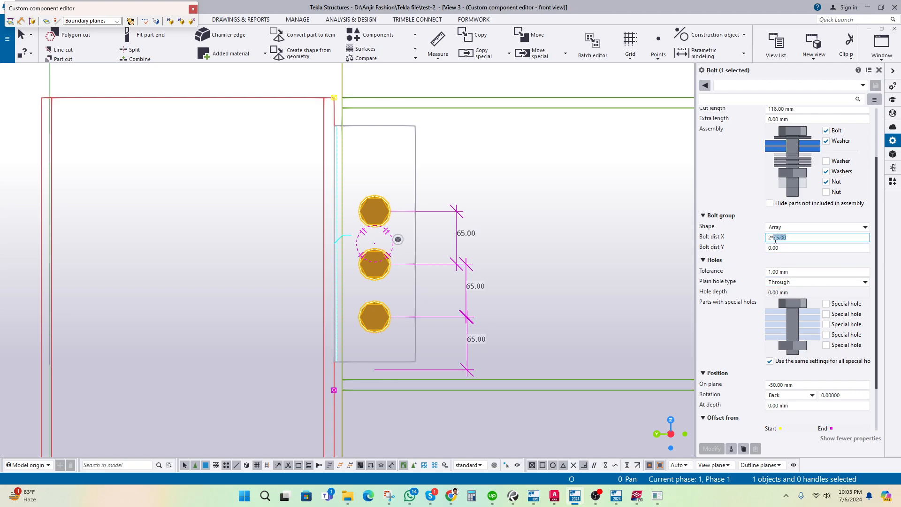
pyautogui.write('80')
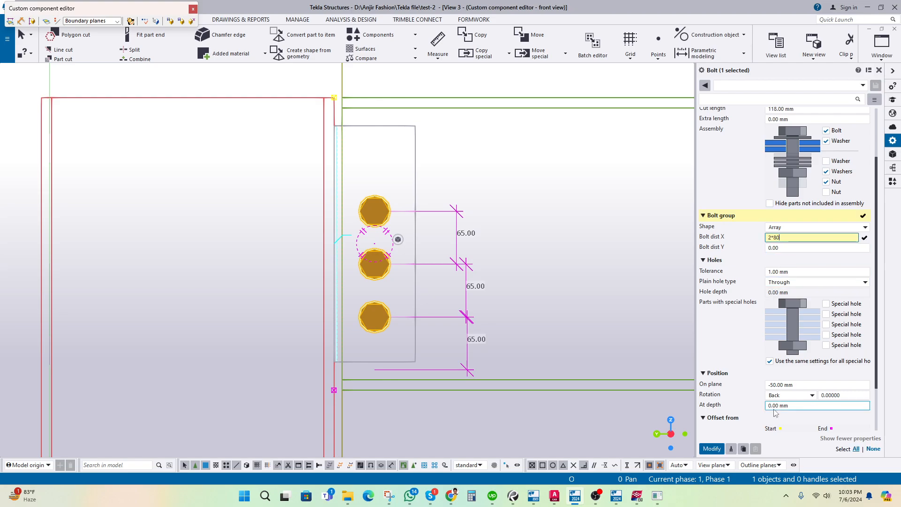
pyautogui.click(712, 448)
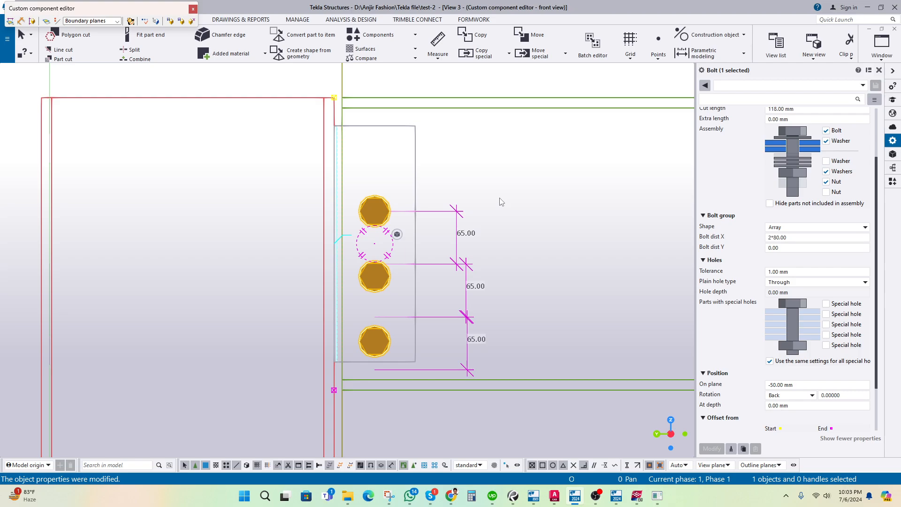
pyautogui.moveTo(501, 201); pyautogui.dragTo(503, 210, button='middle')
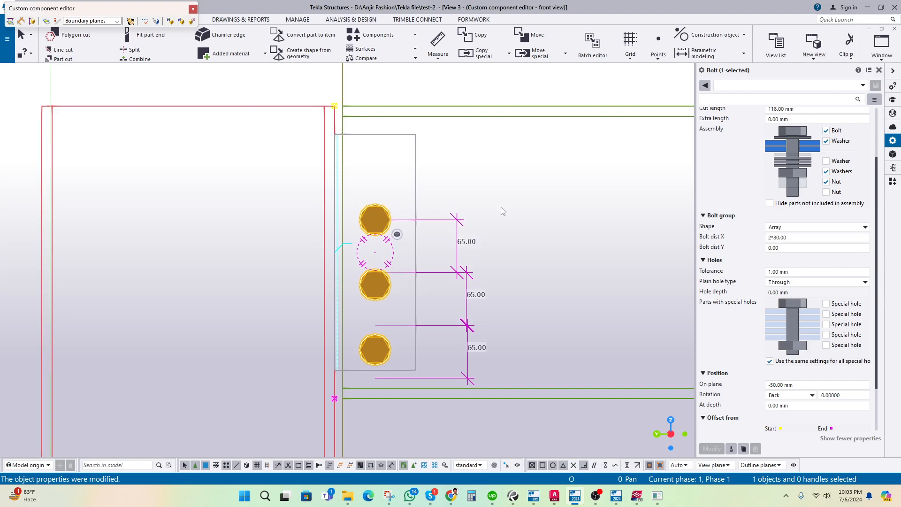
pyautogui.click(502, 210)
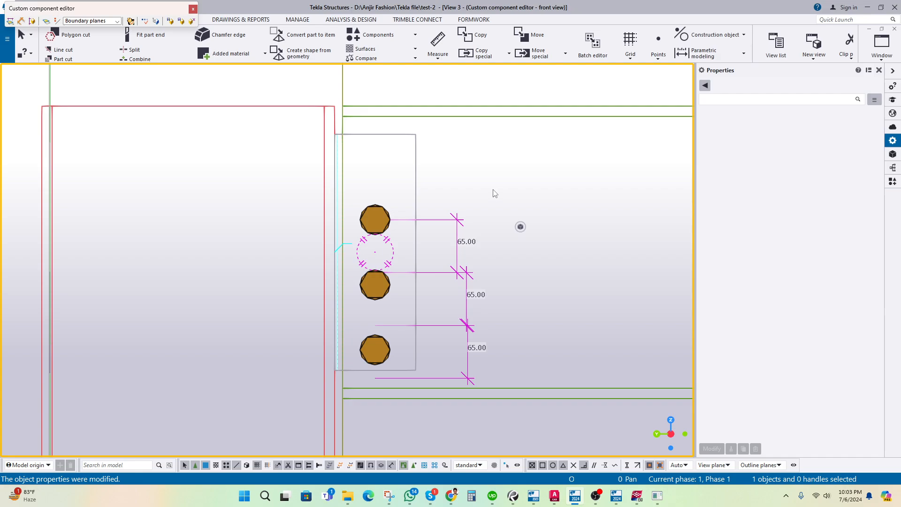
pyautogui.rightClick(478, 170)
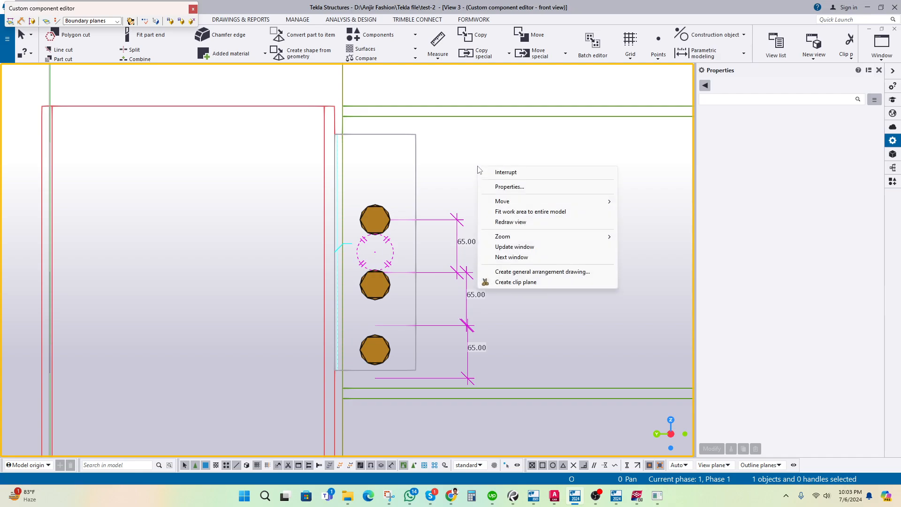
pyautogui.click(518, 222)
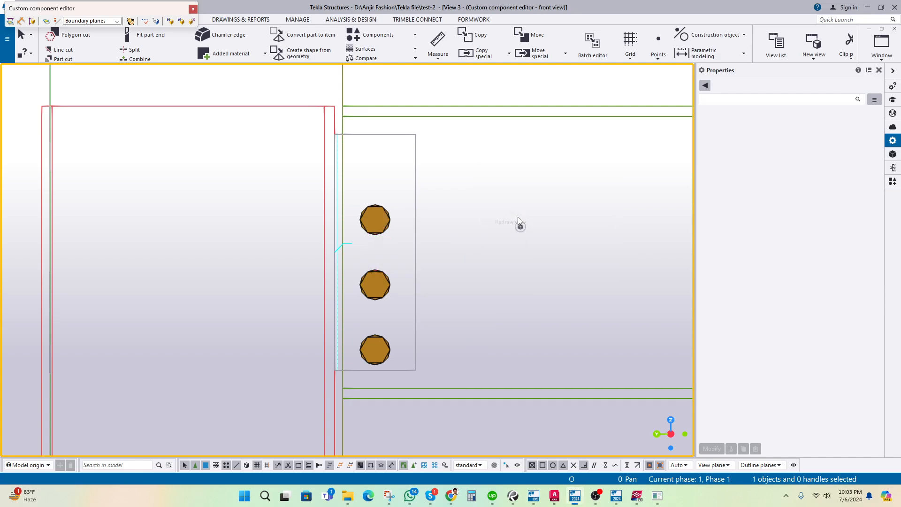
pyautogui.click(438, 55)
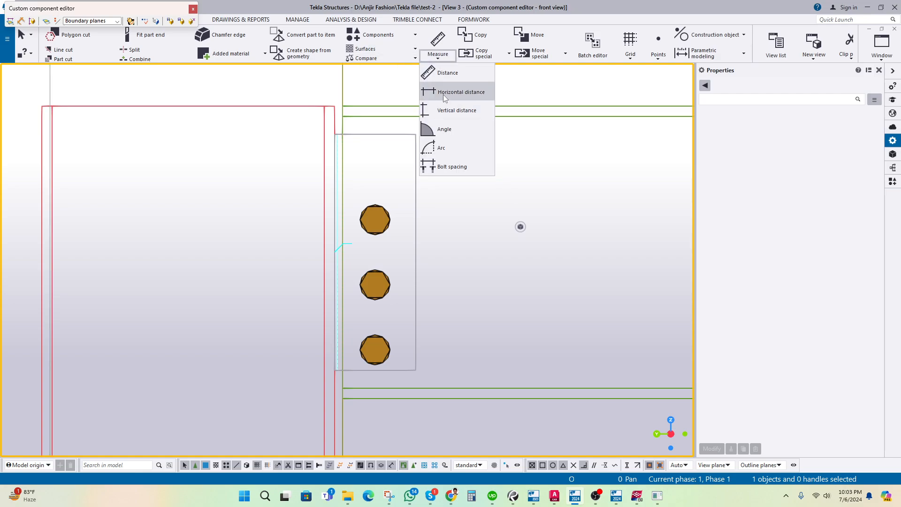
pyautogui.click(444, 93)
pyautogui.scroll(1, 370, 348)
pyautogui.click(395, 349)
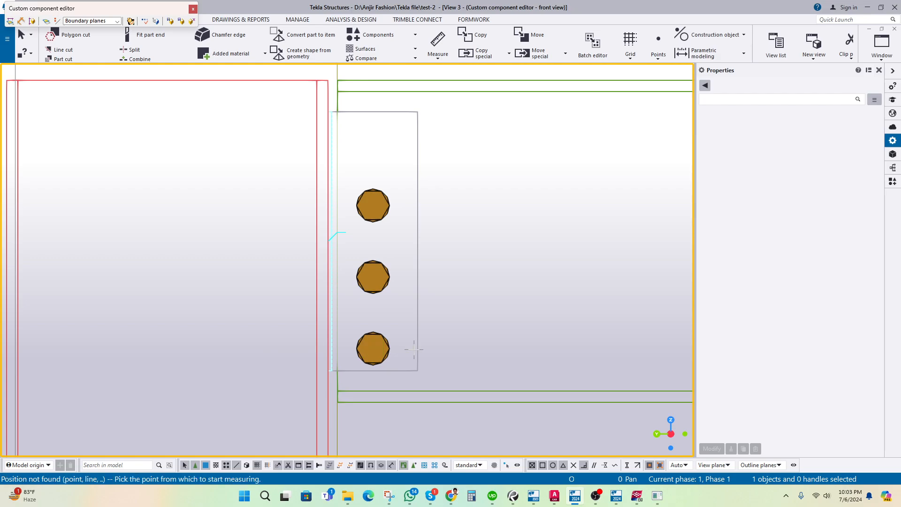
pyautogui.click(438, 54)
pyautogui.click(445, 93)
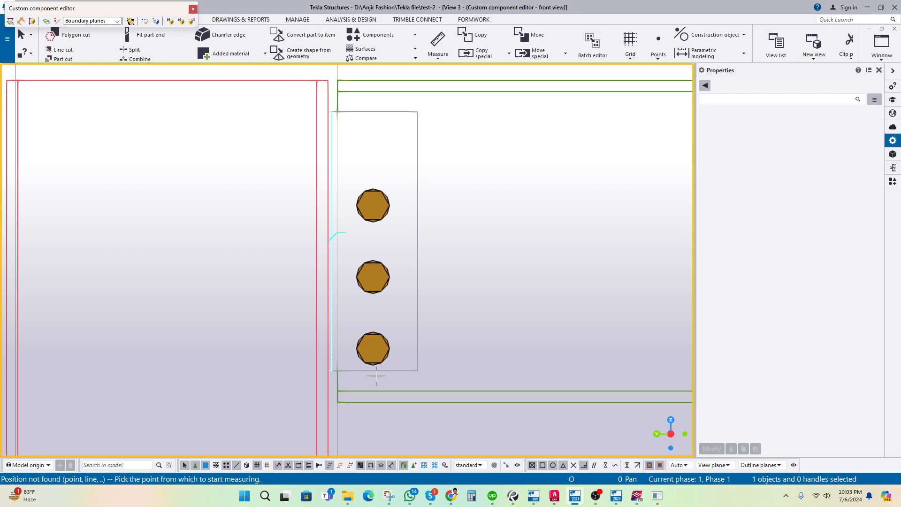
pyautogui.click(372, 349)
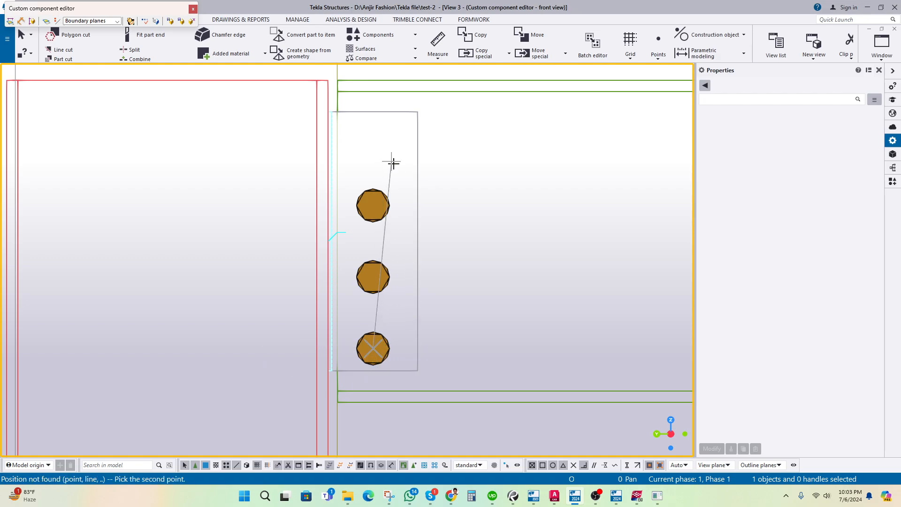
pyautogui.press('Escape')
pyautogui.scroll(-2, 422, 223)
pyautogui.moveTo(468, 227); pyautogui.dragTo(463, 227, button='middle')
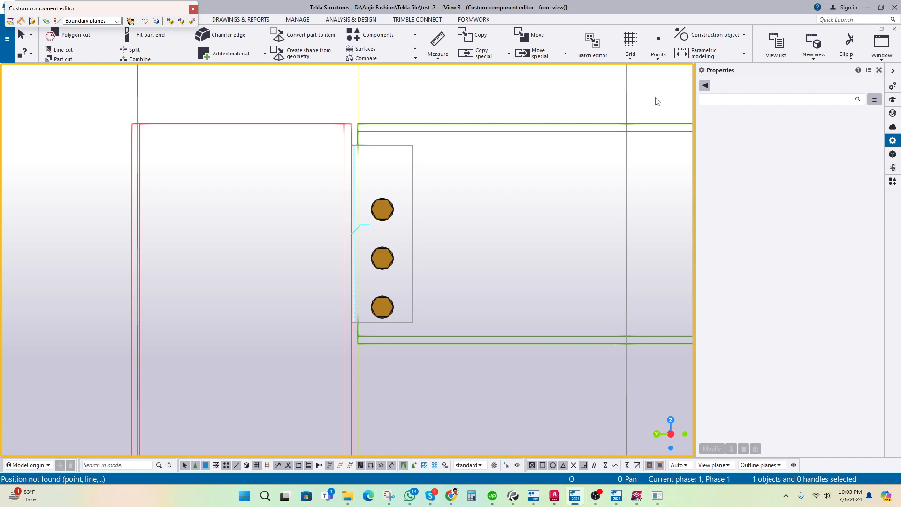
# Step: Select the bolt group and measure the vertical distance from its lowest bolt to the plate's lower edge
pyautogui.scroll(1, 430, 274)
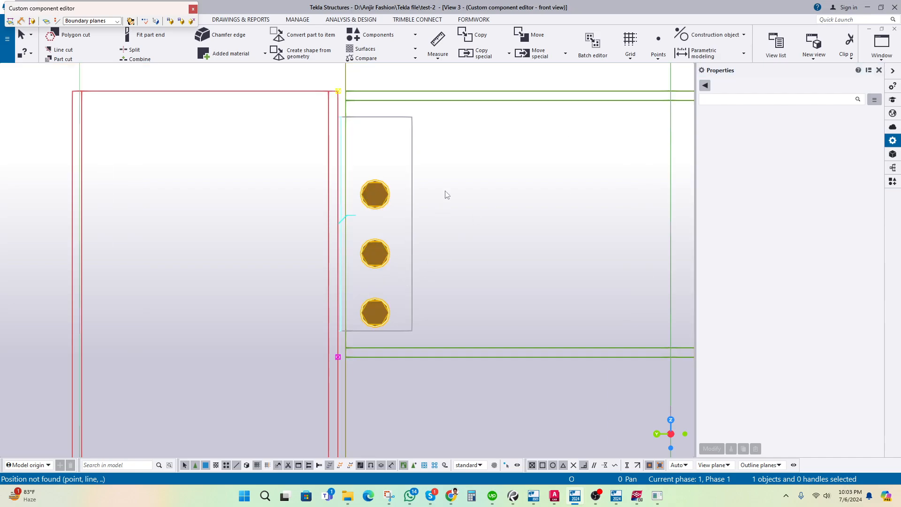
pyautogui.moveTo(433, 313); pyautogui.dragTo(460, 325, button='middle')
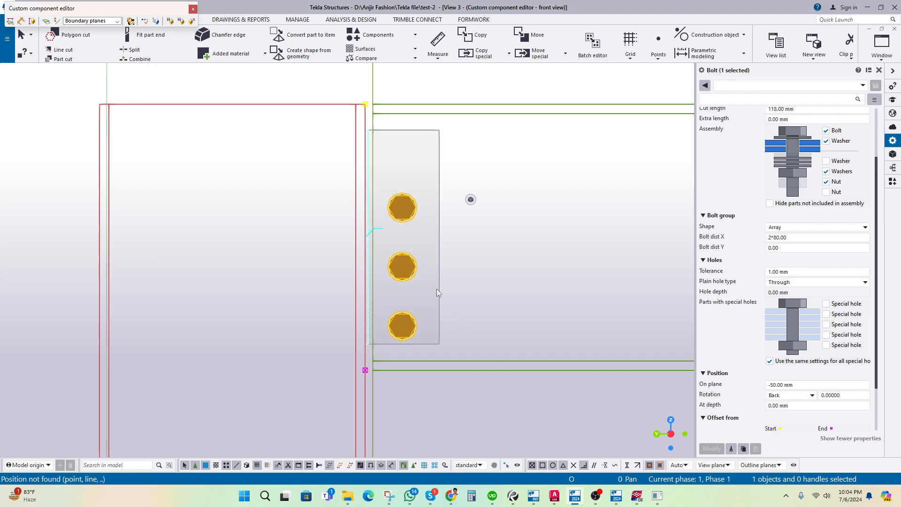
pyautogui.click(439, 56)
pyautogui.click(448, 119)
pyautogui.scroll(1, 400, 334)
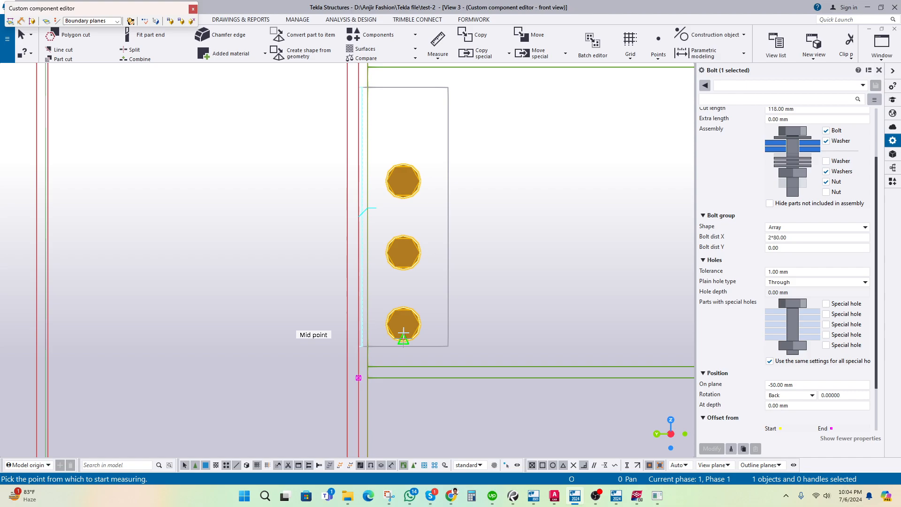
pyautogui.click(402, 325)
pyautogui.scroll(1, 401, 328)
pyautogui.click(402, 344)
pyautogui.click(492, 329)
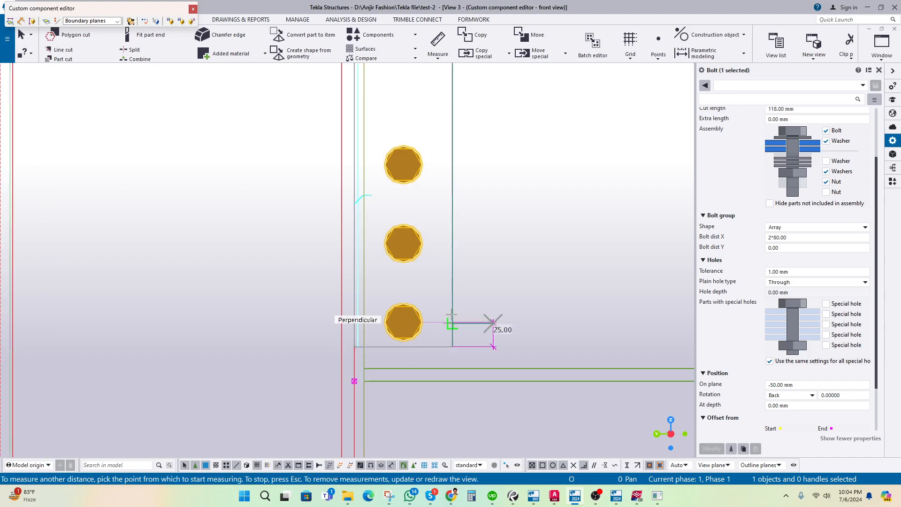
pyautogui.scroll(-1, 474, 324)
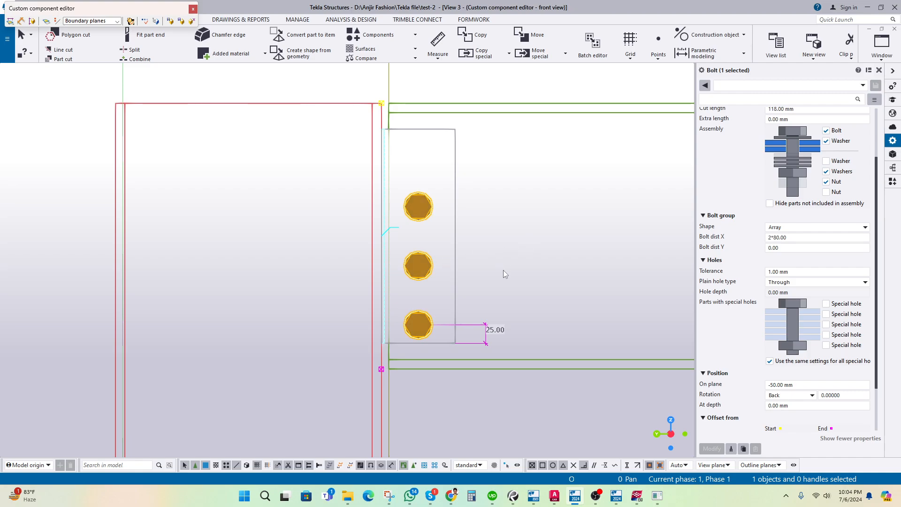
# Step: Move the bolt group 35 mm upward, from its lower handle to the plate's lower corner at the column face
pyautogui.scroll(2, 375, 377)
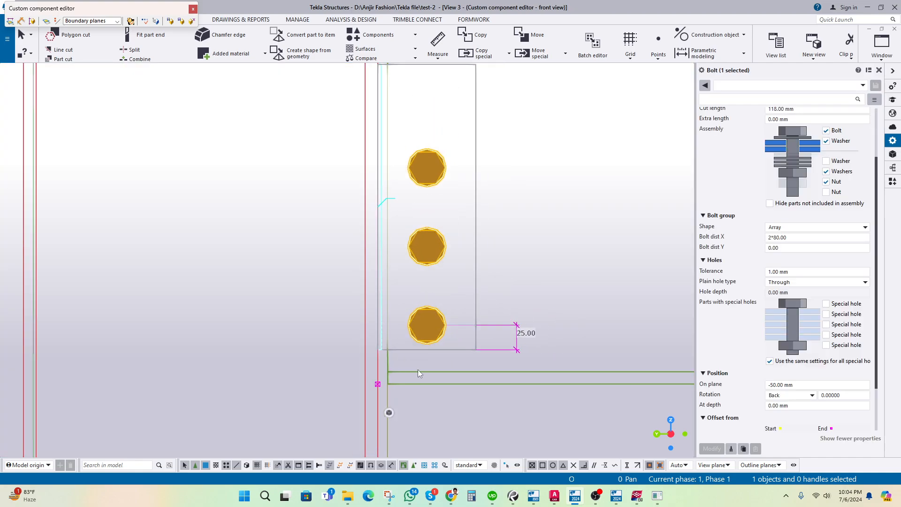
pyautogui.moveTo(418, 369); pyautogui.dragTo(436, 330, button='middle')
pyautogui.rightClick(556, 219)
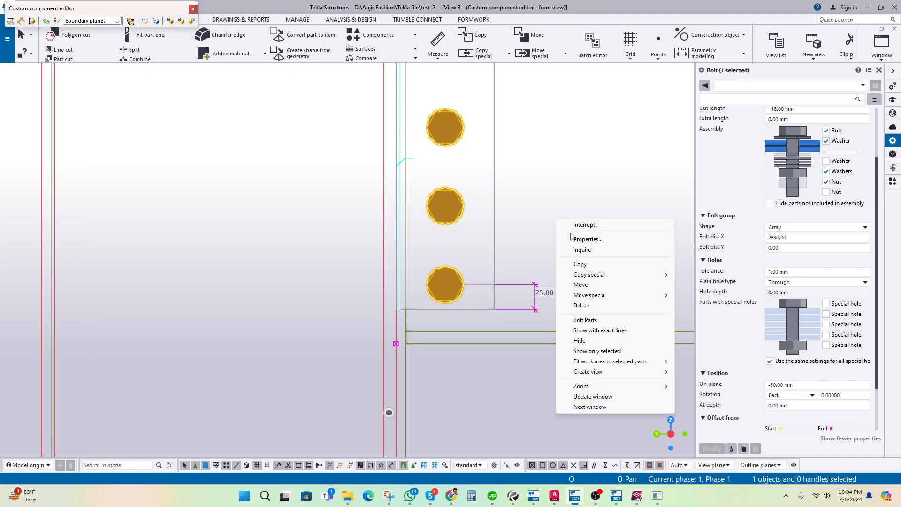
pyautogui.click(582, 284)
pyautogui.scroll(1, 463, 334)
pyautogui.click(382, 344)
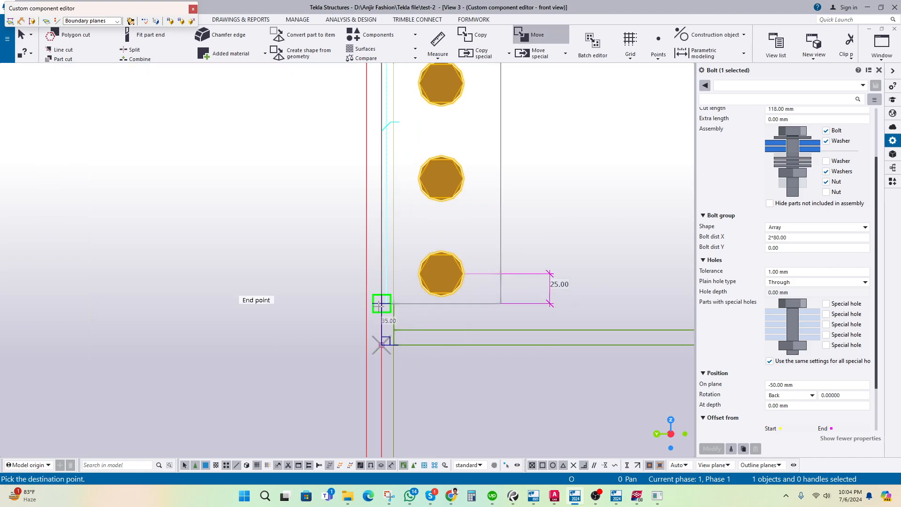
pyautogui.click(382, 303)
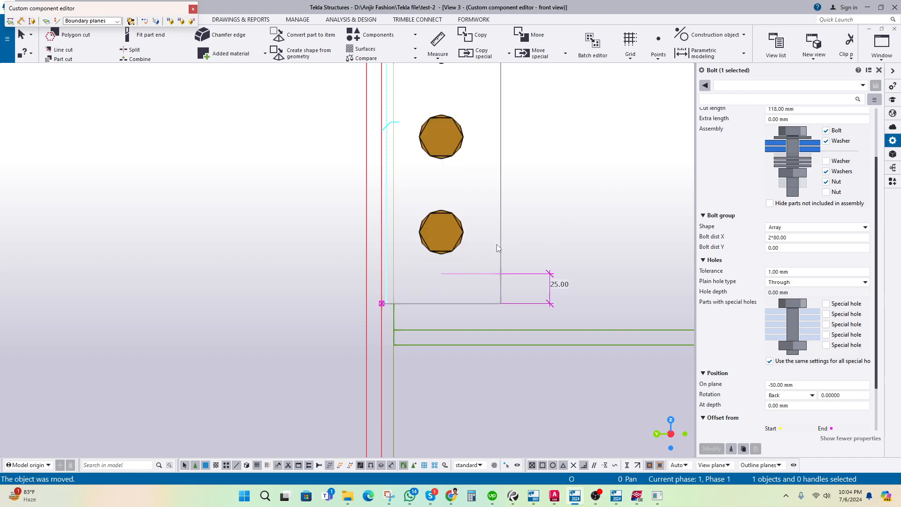
pyautogui.scroll(-1, 497, 247)
pyautogui.click(437, 54)
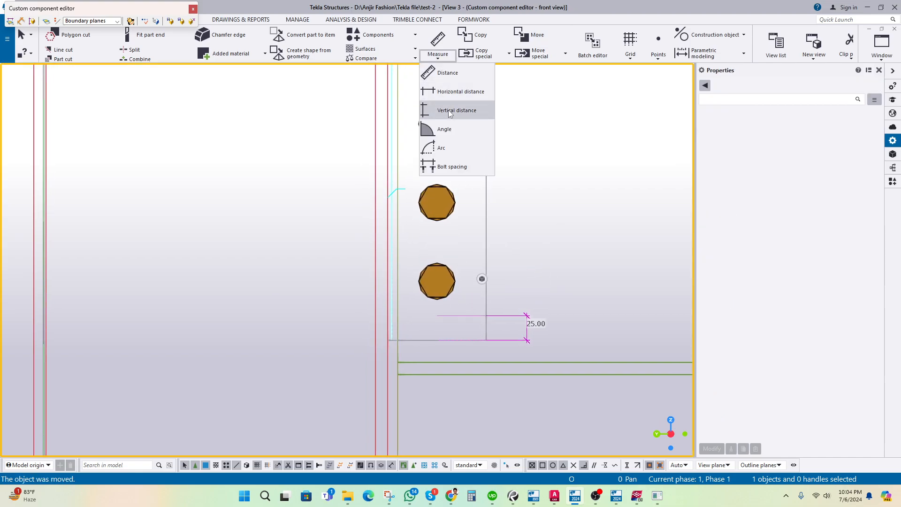
pyautogui.click(449, 111)
pyautogui.click(437, 281)
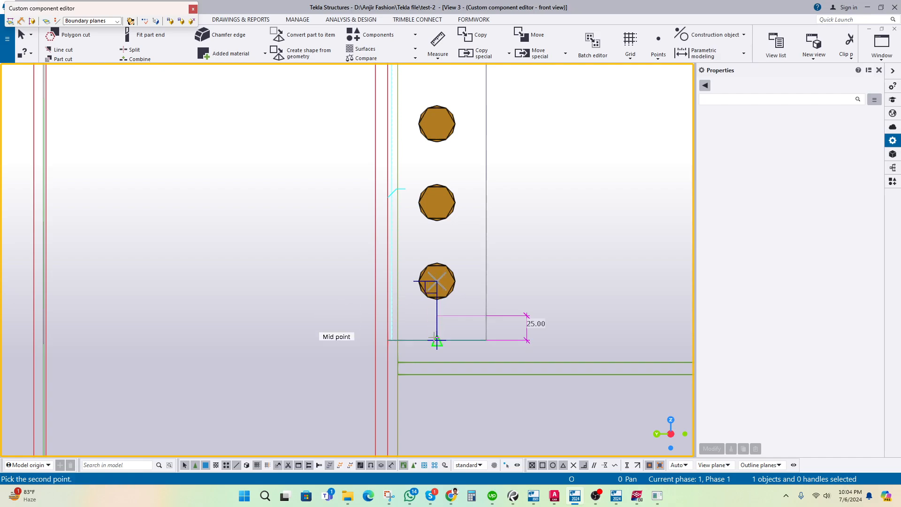
pyautogui.click(452, 327)
pyautogui.press('Escape')
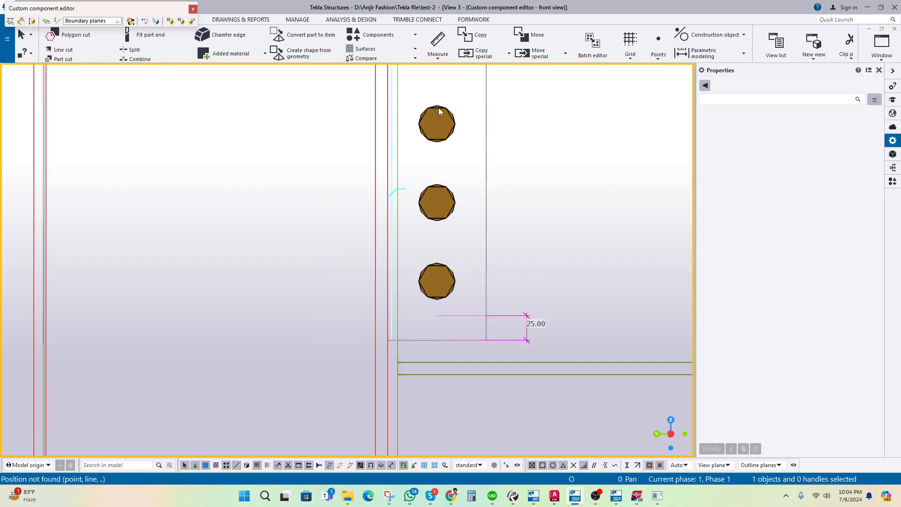
# Step: Measure the vertical distance from the plate's lower outer corner to the centre of the lowest bolt
pyautogui.scroll(-1, 440, 112)
pyautogui.click(437, 54)
pyautogui.click(447, 108)
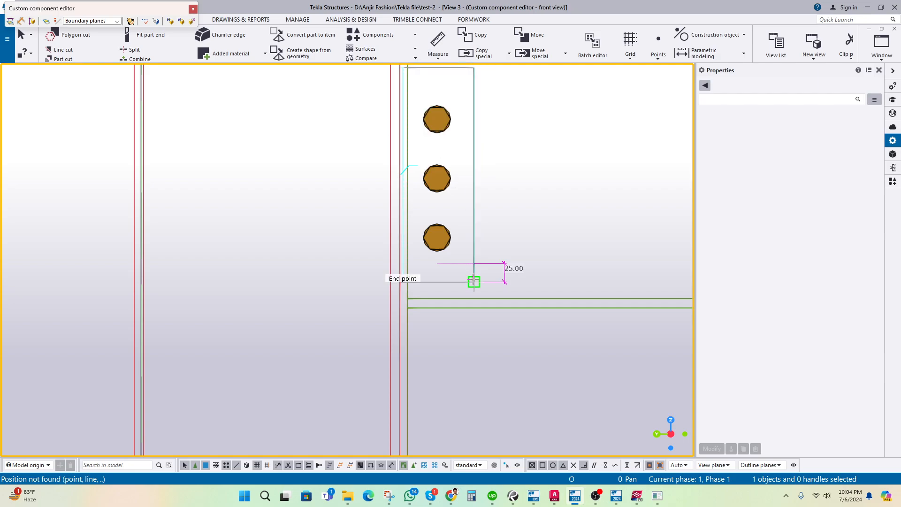
pyautogui.scroll(1, 474, 282)
pyautogui.click(474, 282)
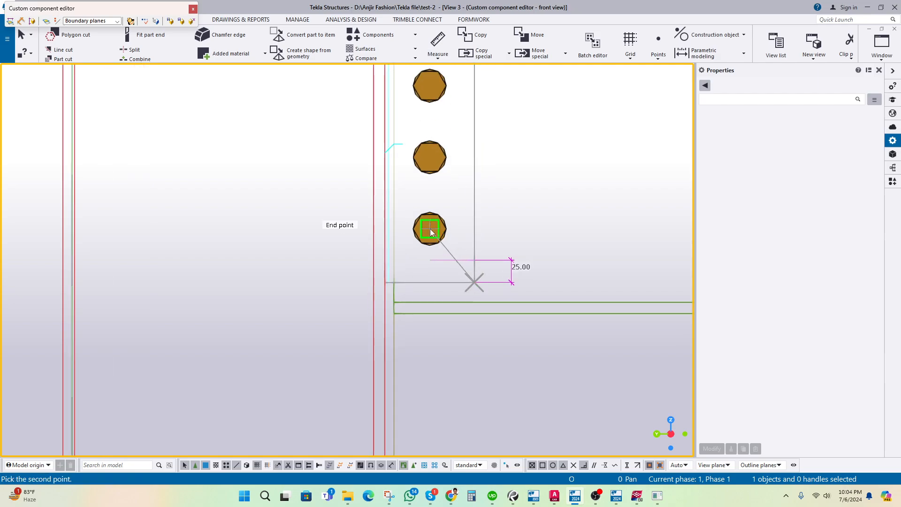
pyautogui.click(430, 232)
pyautogui.click(539, 223)
pyautogui.scroll(-2, 511, 206)
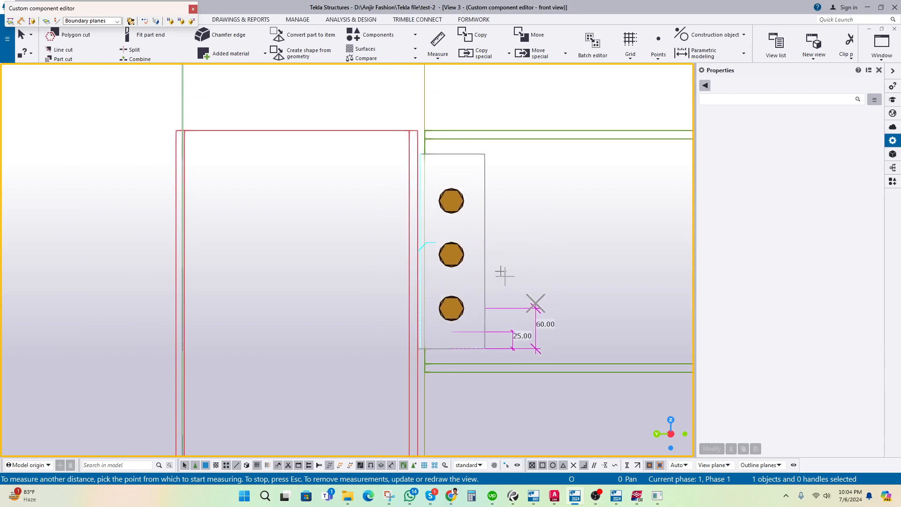
pyautogui.press('Escape')
# Step: Try to move the bolt group upward from the lowest bolt's centre to the middle bolt's centre
pyautogui.click(451, 254)
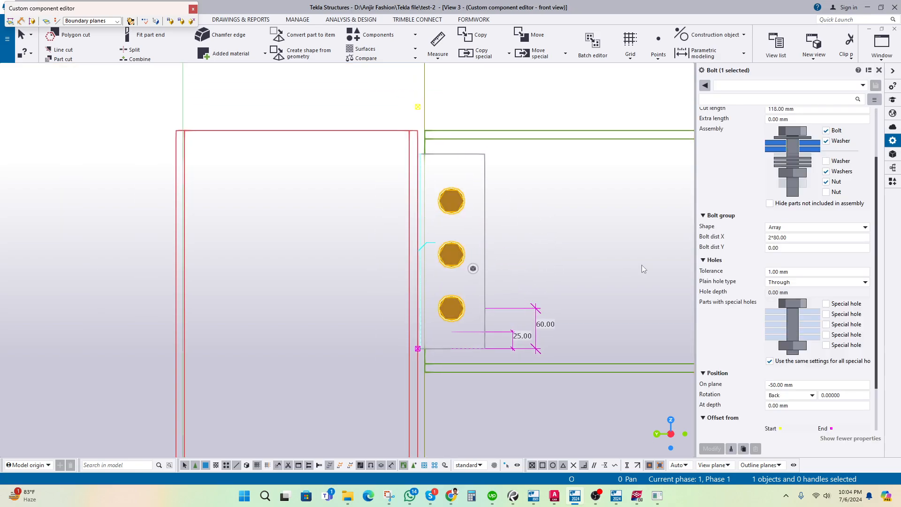
pyautogui.scroll(-2, 819, 356)
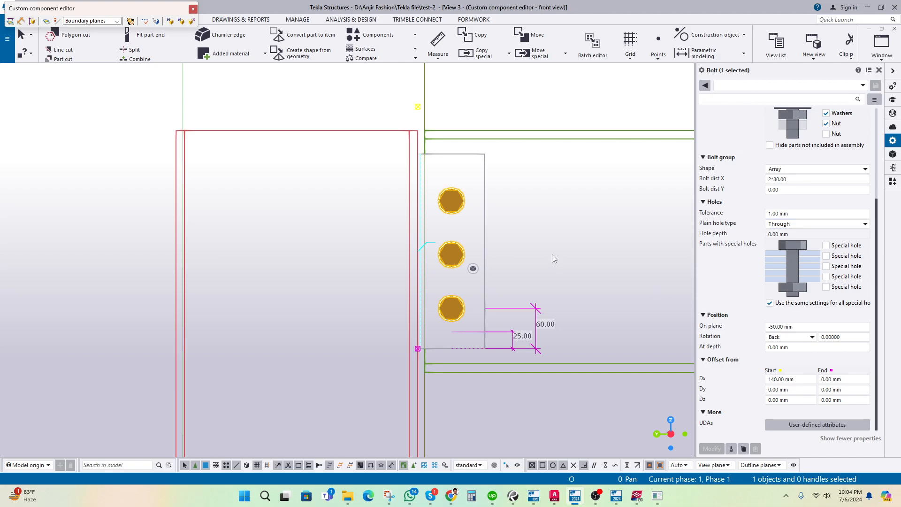
pyautogui.click(452, 257)
pyautogui.rightClick(518, 194)
pyautogui.click(589, 261)
pyautogui.scroll(1, 460, 331)
pyautogui.click(448, 309)
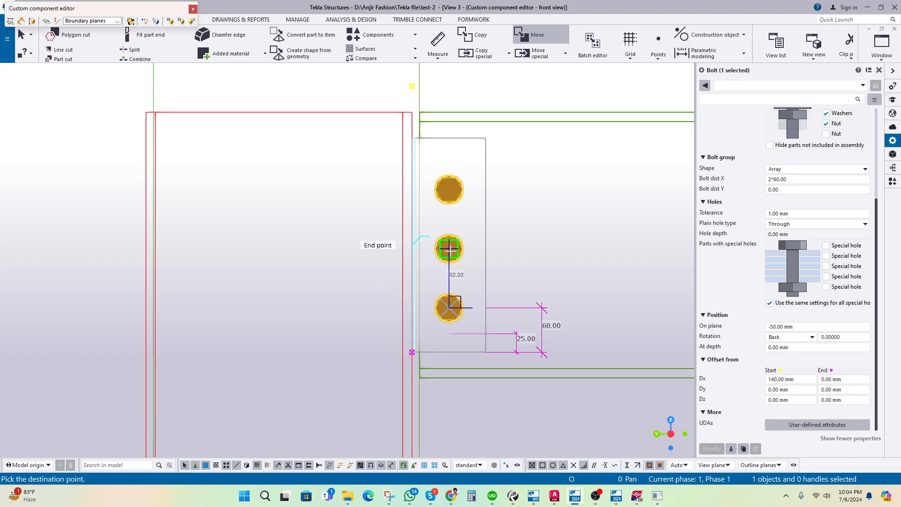
pyautogui.click(447, 248)
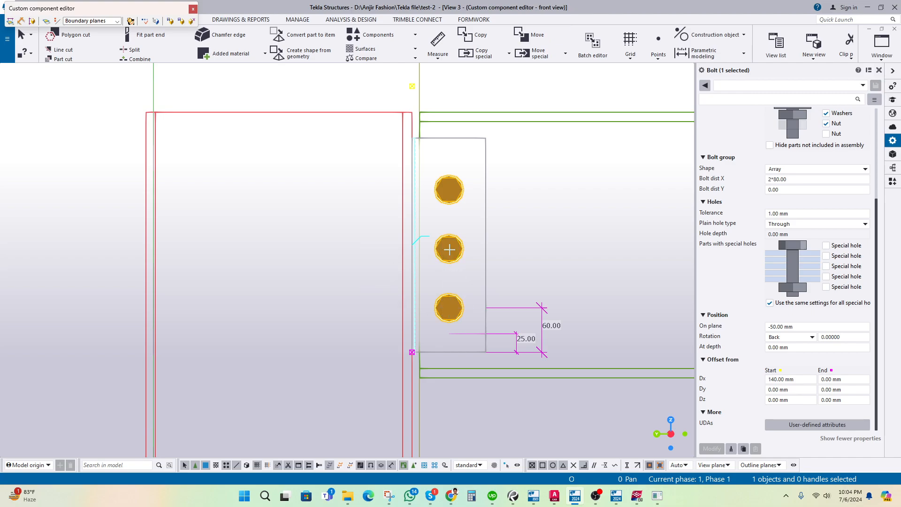
# Step: Reselect the bolt group, review its properties, and pick Circle as the bolt group's shape
pyautogui.click(453, 247)
pyautogui.scroll(3, 797, 214)
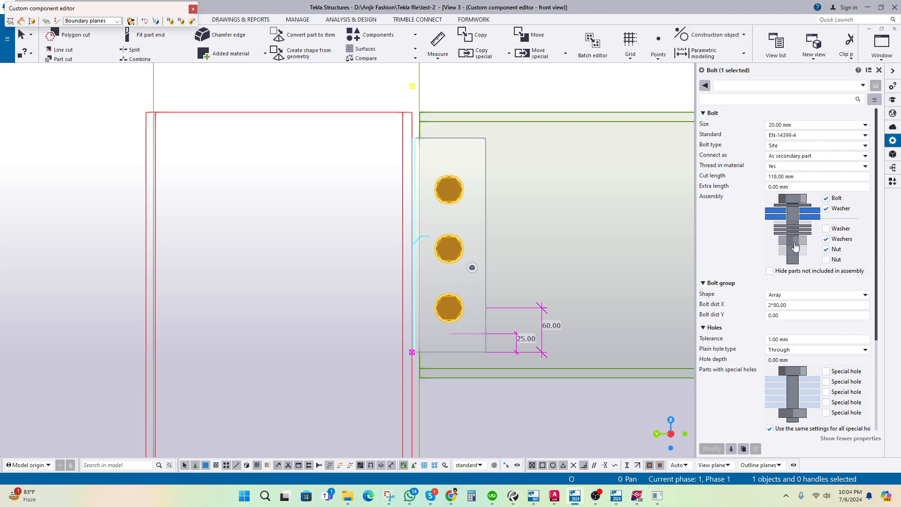
pyautogui.scroll(-3, 795, 245)
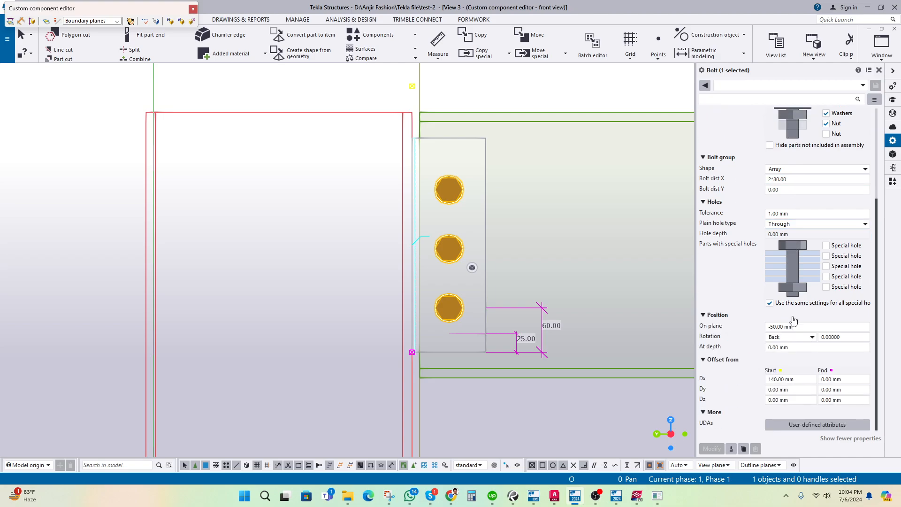
pyautogui.scroll(2, 759, 260)
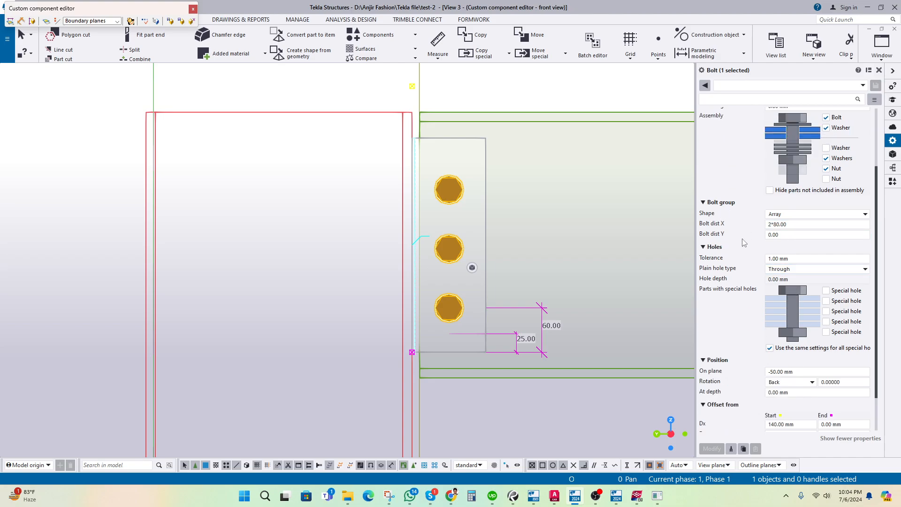
pyautogui.click(777, 233)
pyautogui.click(864, 269)
pyautogui.click(866, 271)
pyautogui.click(866, 218)
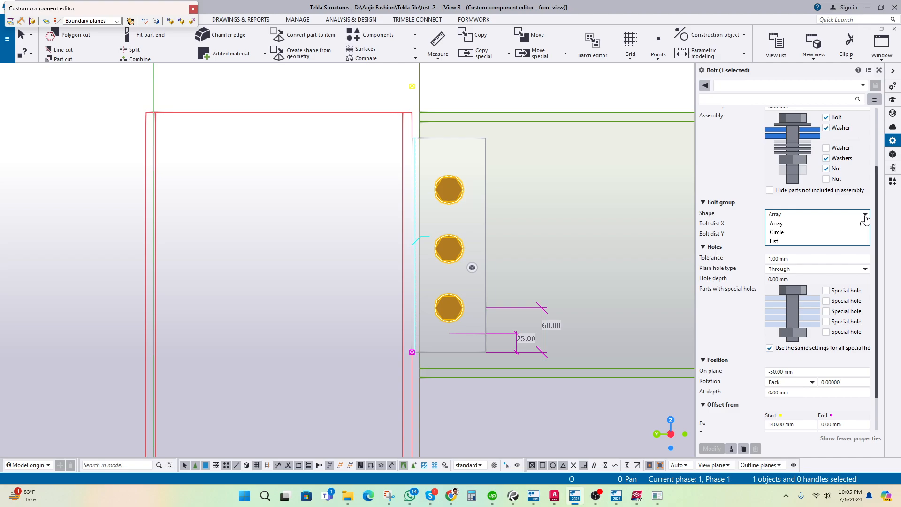
pyautogui.click(781, 232)
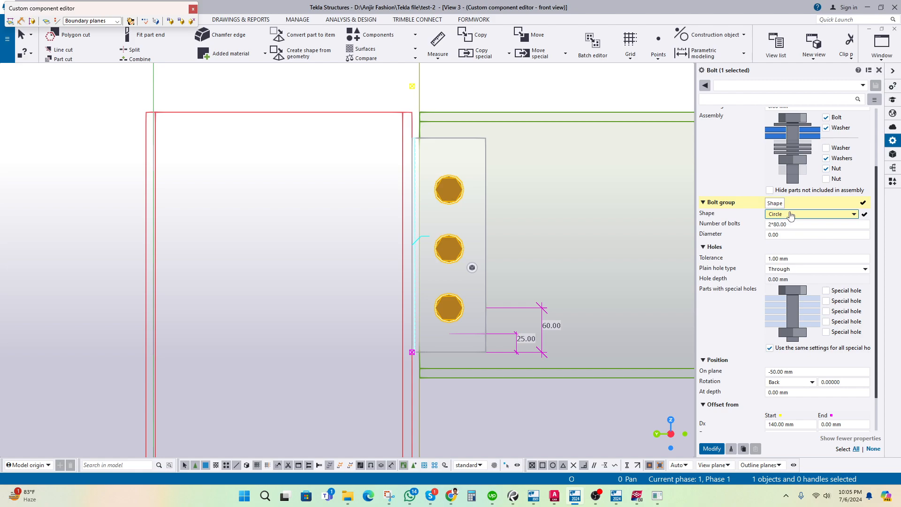
# Step: Switch to Revu and bring up the isometric view page of the MARKUP-GA-18 The Ridge[1] document
pyautogui.click(513, 496)
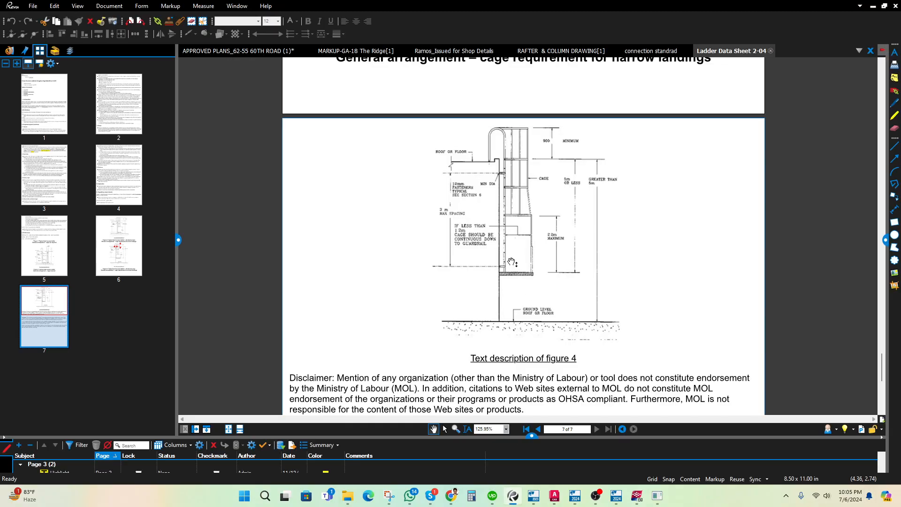
pyautogui.scroll(-5, 561, 266)
pyautogui.scroll(2, 561, 266)
pyautogui.click(345, 52)
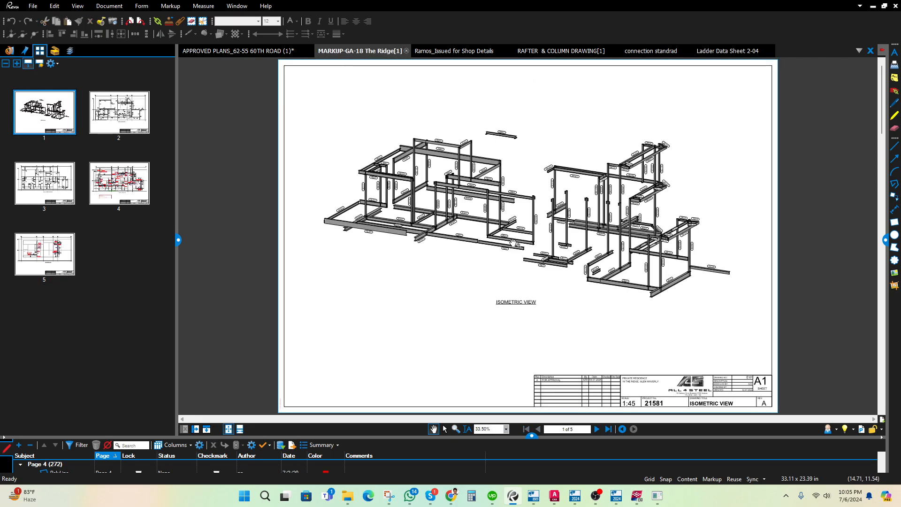
pyautogui.moveTo(471, 252); pyautogui.dragTo(468, 252)
pyautogui.keyDown('ctrl'); pyautogui.scroll(2, 468, 252); pyautogui.keyUp('ctrl')
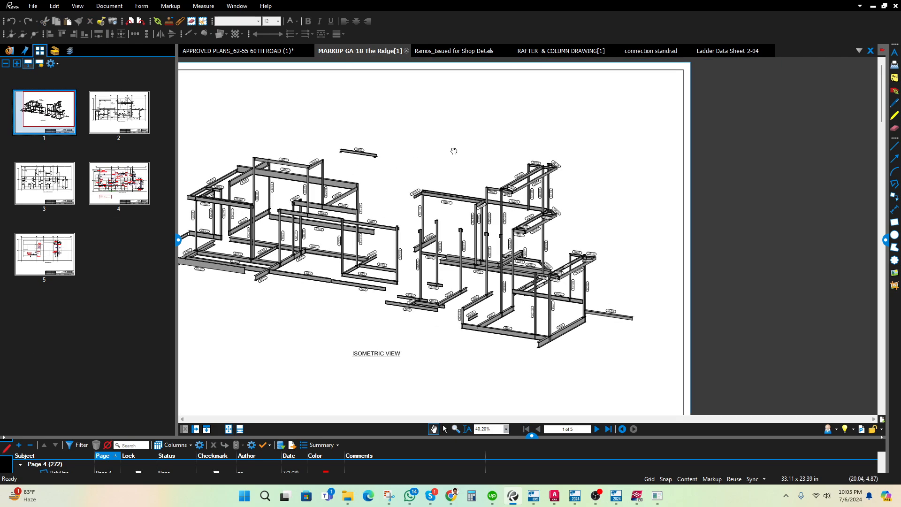
pyautogui.keyDown('ctrl'); pyautogui.scroll(2, 526, 166); pyautogui.keyUp('ctrl')
pyautogui.keyDown('ctrl'); pyautogui.scroll(1, 525, 166); pyautogui.keyUp('ctrl')
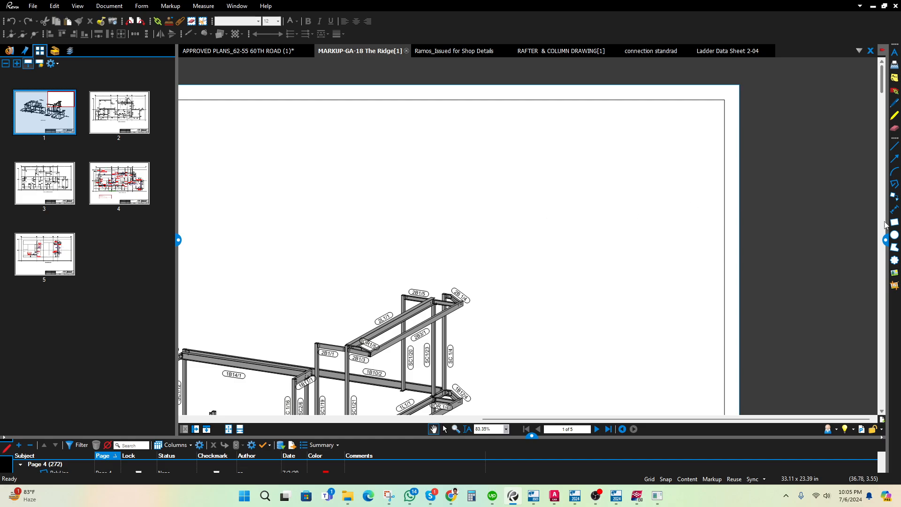
# Step: Draw a large ellipse in the blank area of the sheet beyond the steel frame's upper right end
pyautogui.click(894, 235)
pyautogui.moveTo(524, 161); pyautogui.dragTo(621, 243)
pyautogui.keyDown('ctrl'); pyautogui.scroll(3, 554, 184); pyautogui.keyUp('ctrl')
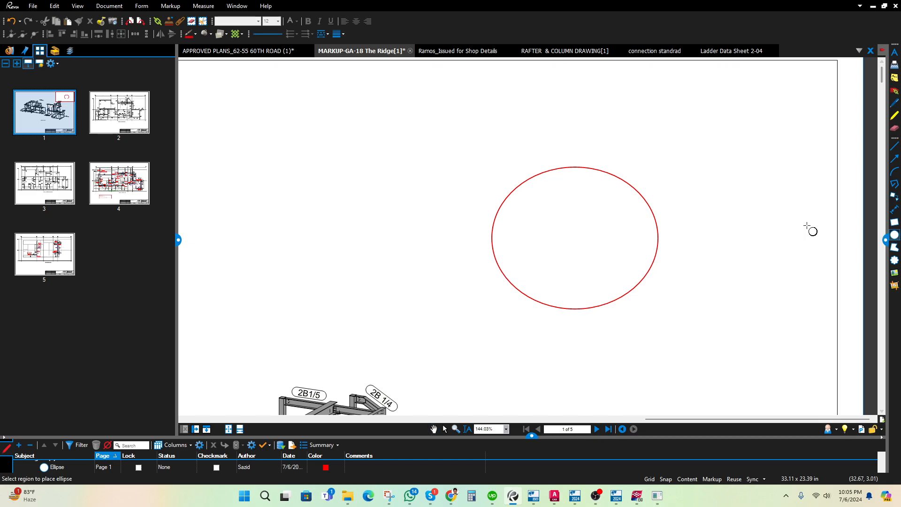
# Step: Draw a small circle inside the large ellipse's edge and copy it to make four circles along the ellipse's right side
pyautogui.moveTo(572, 170); pyautogui.dragTo(589, 186)
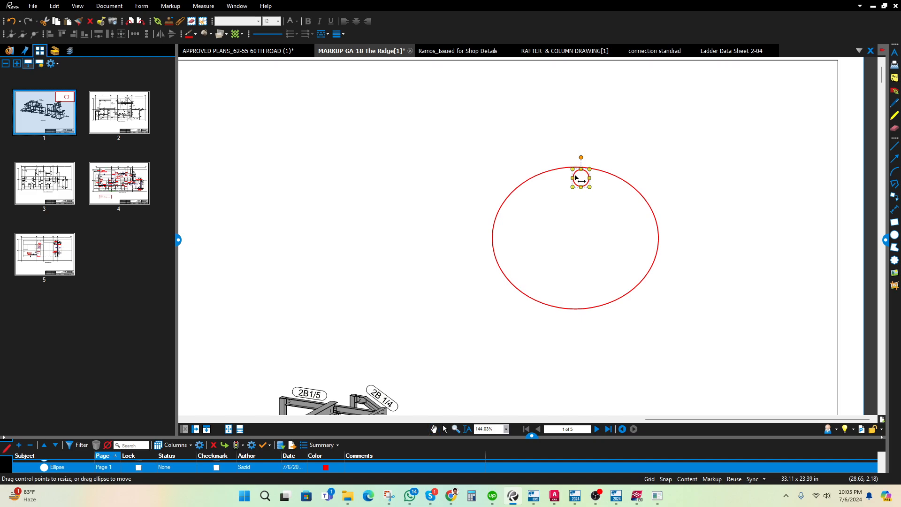
pyautogui.moveTo(574, 175); pyautogui.dragTo(600, 315)
pyautogui.scroll(1, 592, 178)
pyautogui.click(600, 269)
pyautogui.moveTo(600, 268); pyautogui.dragTo(538, 264)
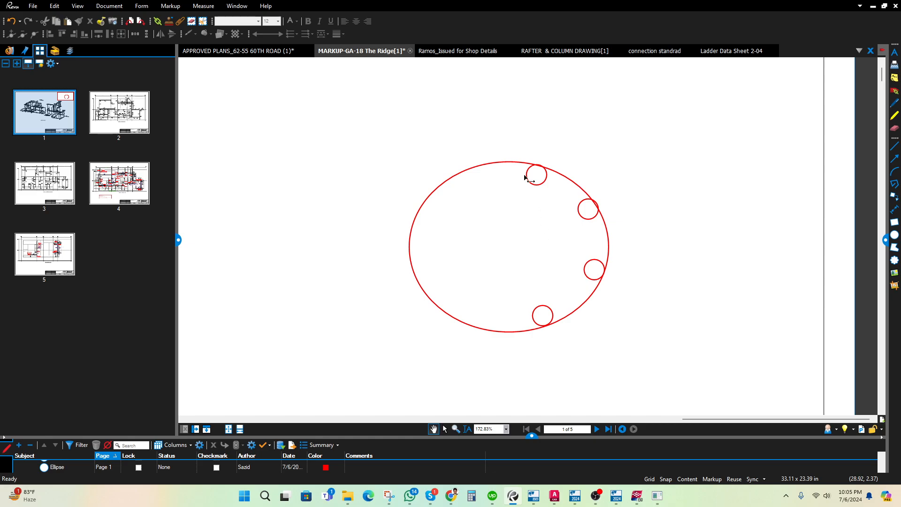
pyautogui.moveTo(664, 291); pyautogui.dragTo(584, 301)
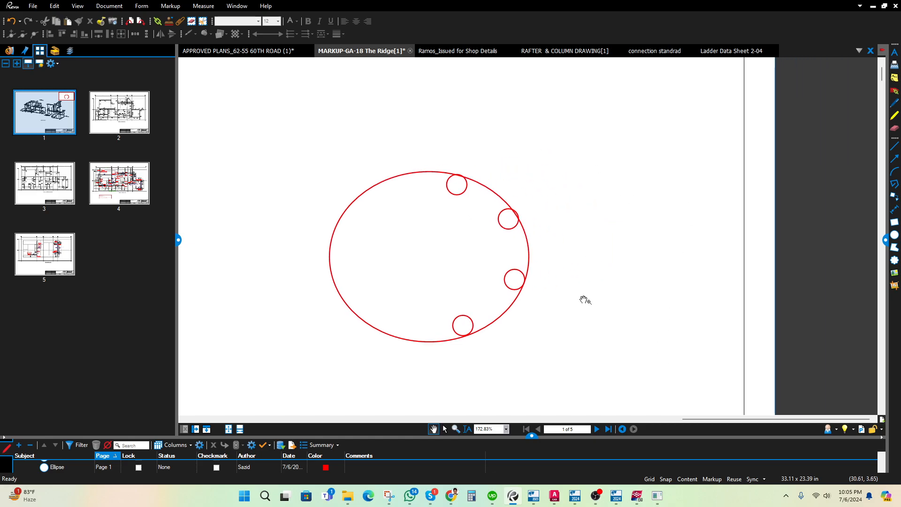
# Step: Draw a tall rectangle to the right of the large ellipse, about as high as the ellipse
pyautogui.press('r')
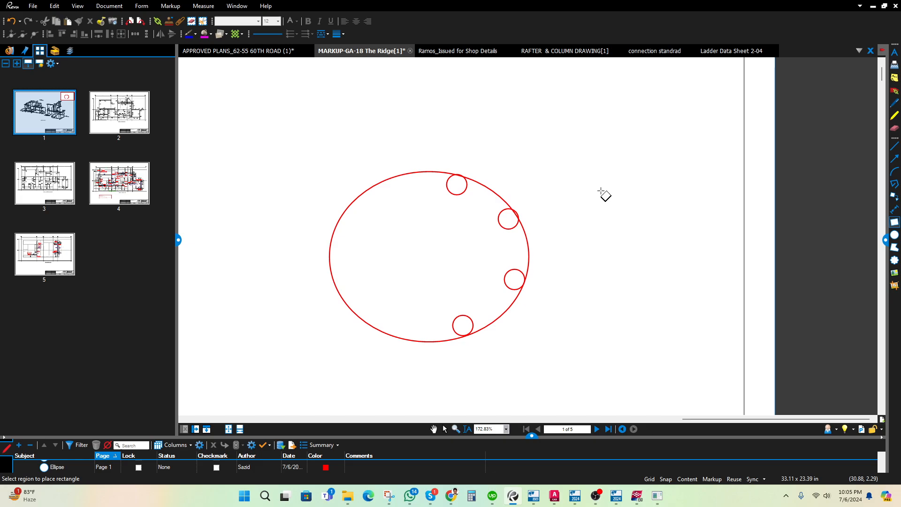
pyautogui.moveTo(593, 173); pyautogui.dragTo(687, 346)
pyautogui.click(702, 246)
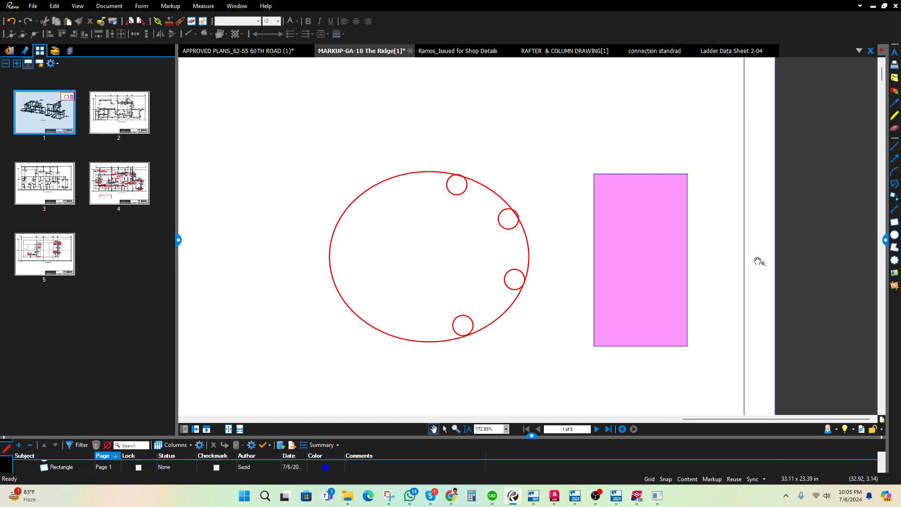
# Step: Add a small circle near the rectangle's upper-left corner and copy the rectangle slightly downward
pyautogui.click(894, 235)
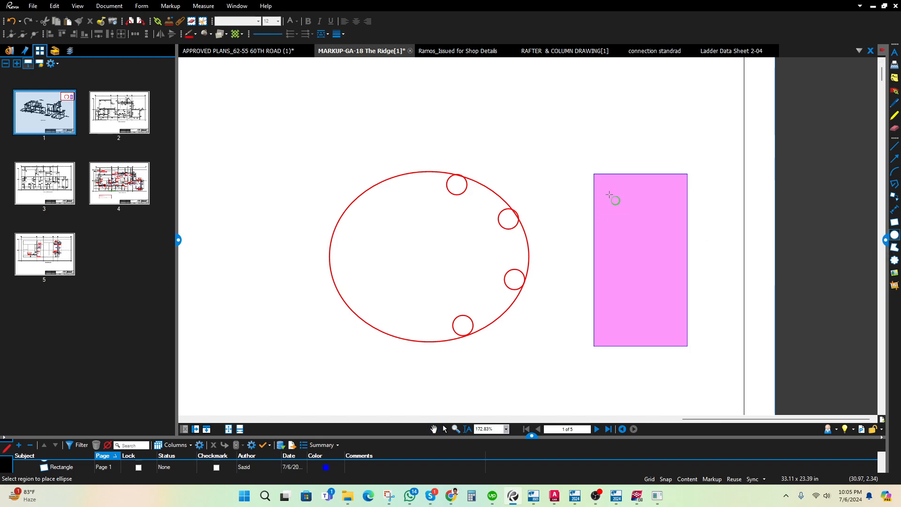
pyautogui.moveTo(608, 193); pyautogui.dragTo(622, 208)
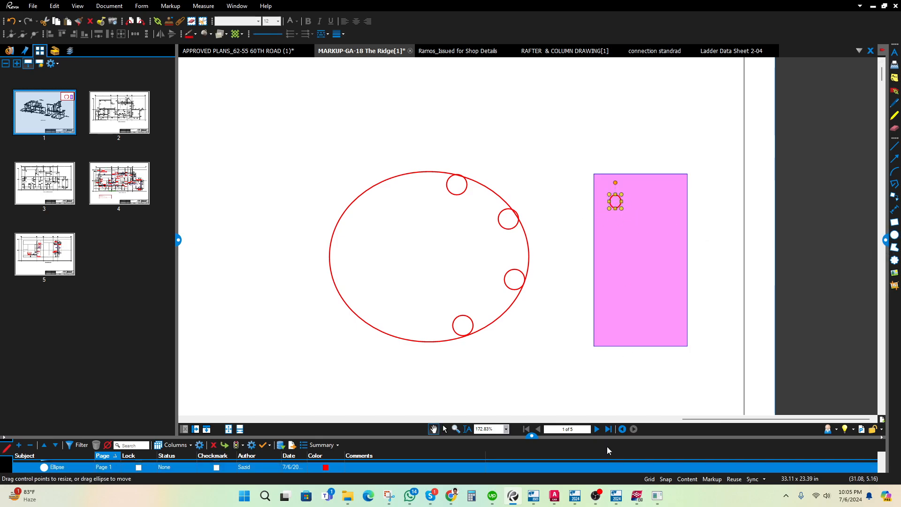
pyautogui.moveTo(615, 207); pyautogui.dragTo(618, 238)
# Step: Switch back to Tekla Structures and pick List as the bolt group's shape without applying it
pyautogui.click(617, 500)
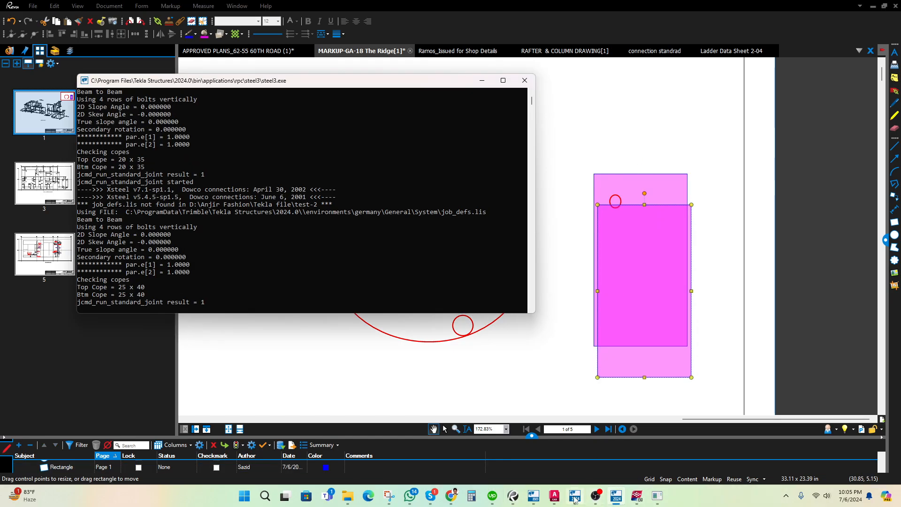
pyautogui.click(577, 497)
pyautogui.click(812, 219)
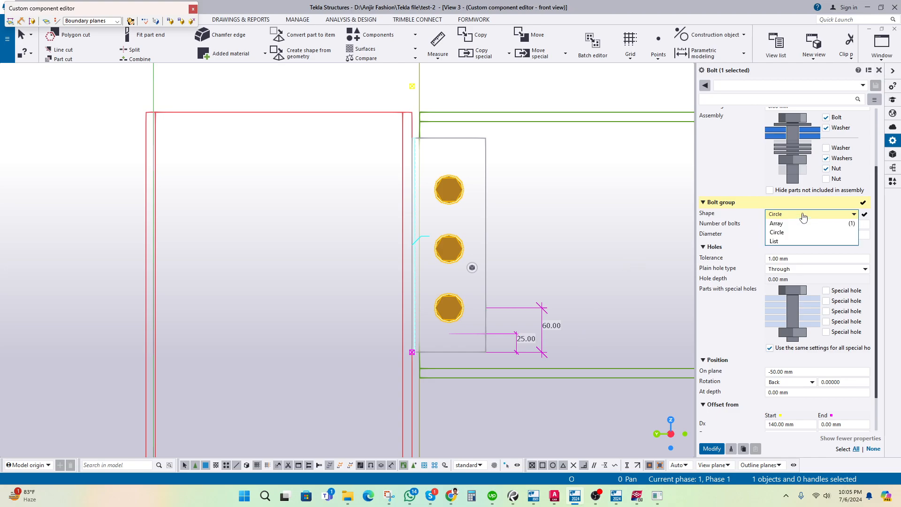
pyautogui.click(800, 239)
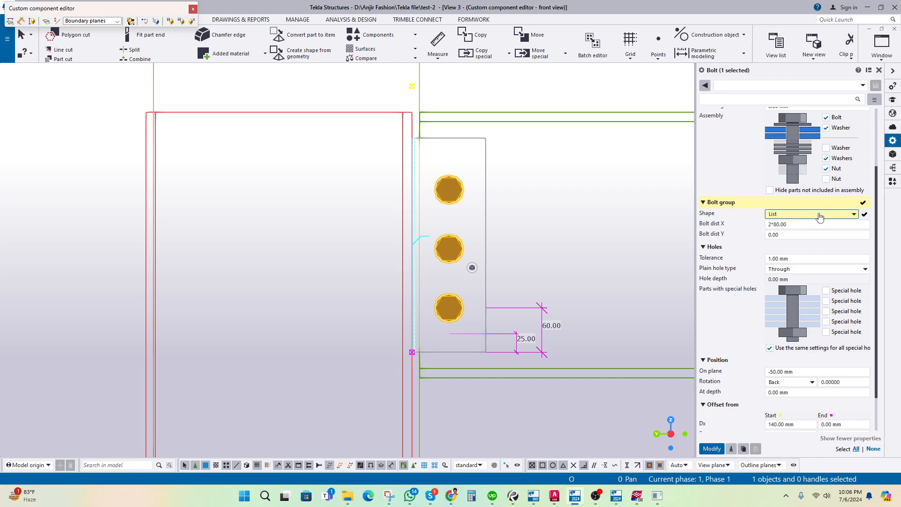
pyautogui.click(542, 240)
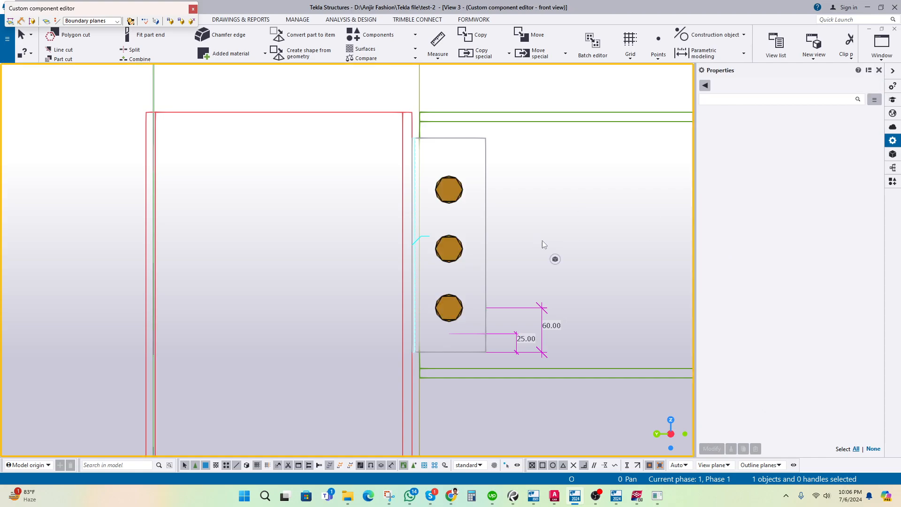
# Step: Reselect the bolt group and pick Array as its shape, keeping the group selected
pyautogui.click(444, 196)
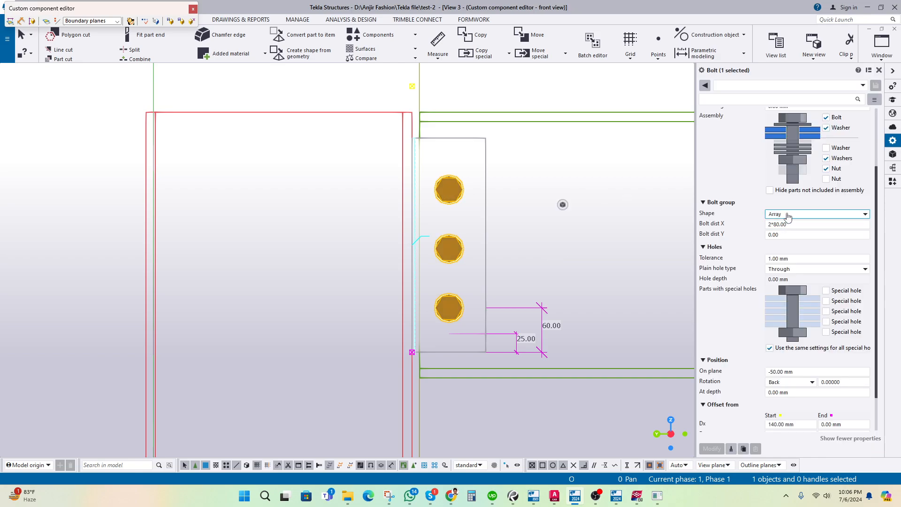
pyautogui.click(787, 215)
pyautogui.click(510, 248)
pyautogui.click(847, 214)
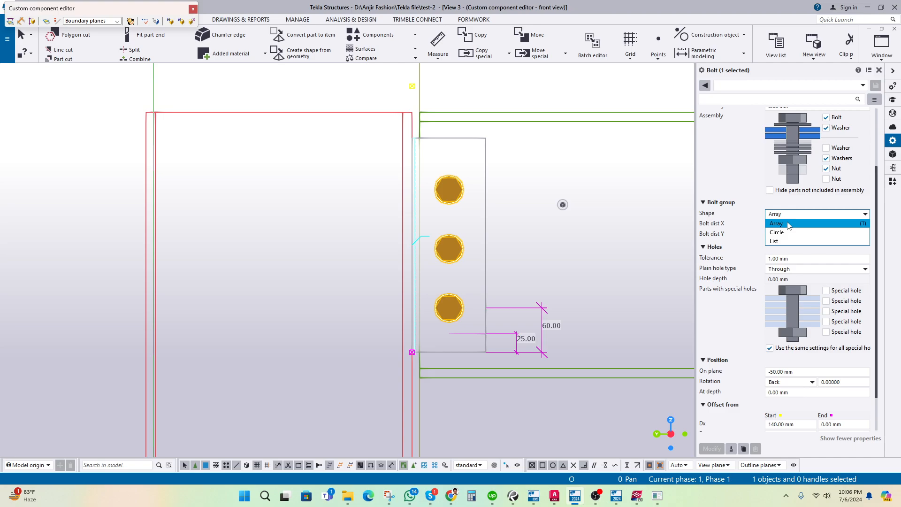
pyautogui.click(788, 225)
pyautogui.click(564, 213)
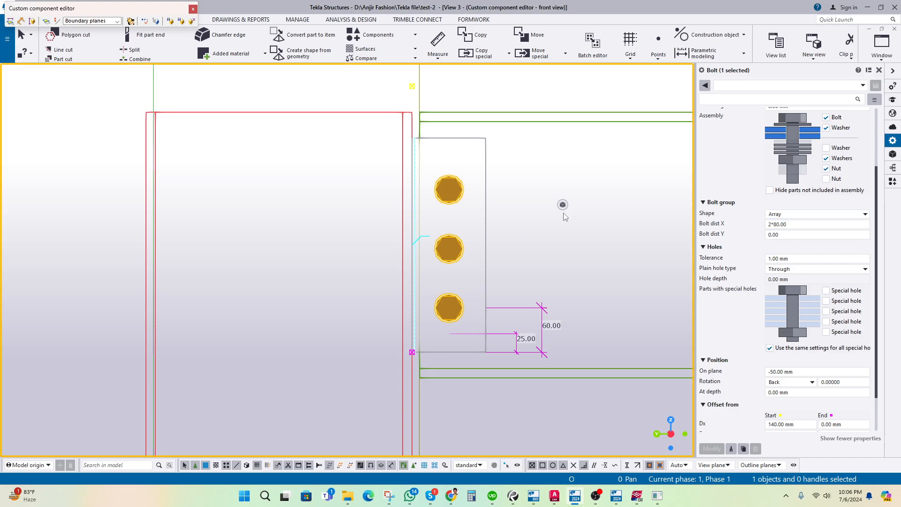
pyautogui.click(453, 197)
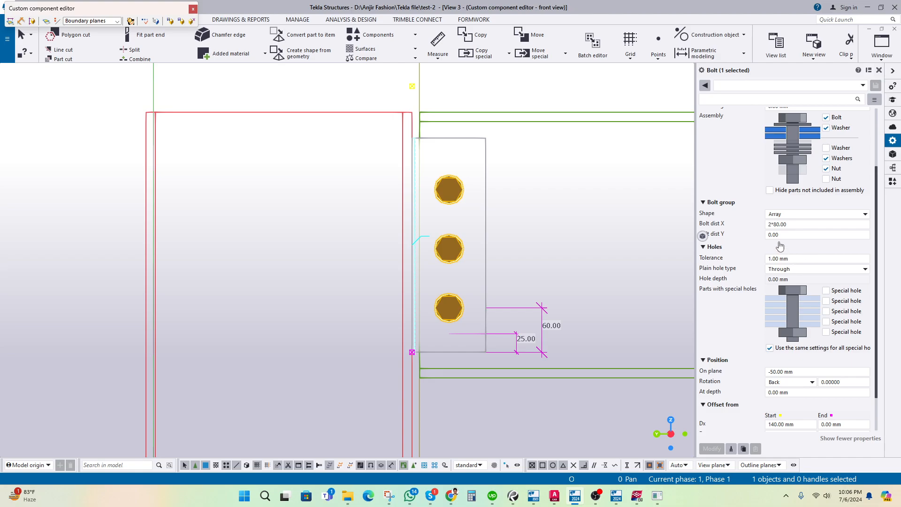
# Step: Change the profile of the plate carrying the three bolts to BL10*150
pyautogui.click(787, 233)
pyautogui.click(564, 218)
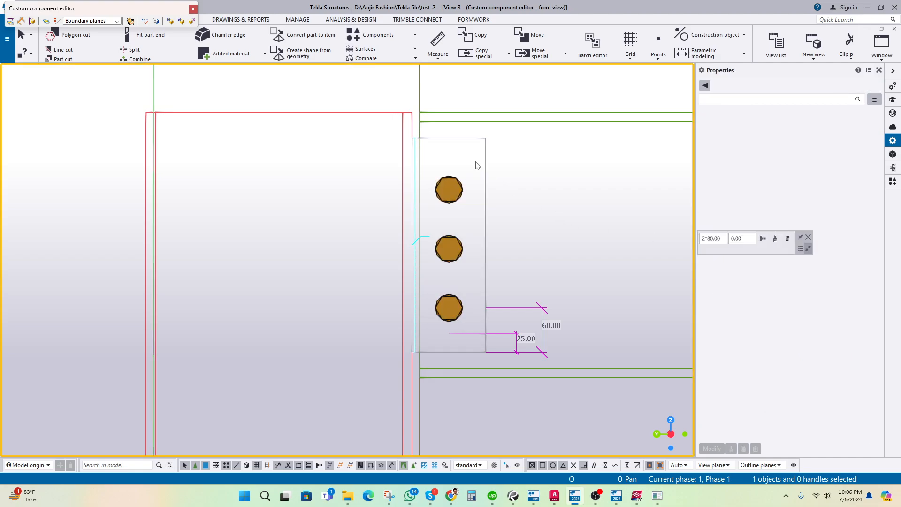
pyautogui.click(490, 176)
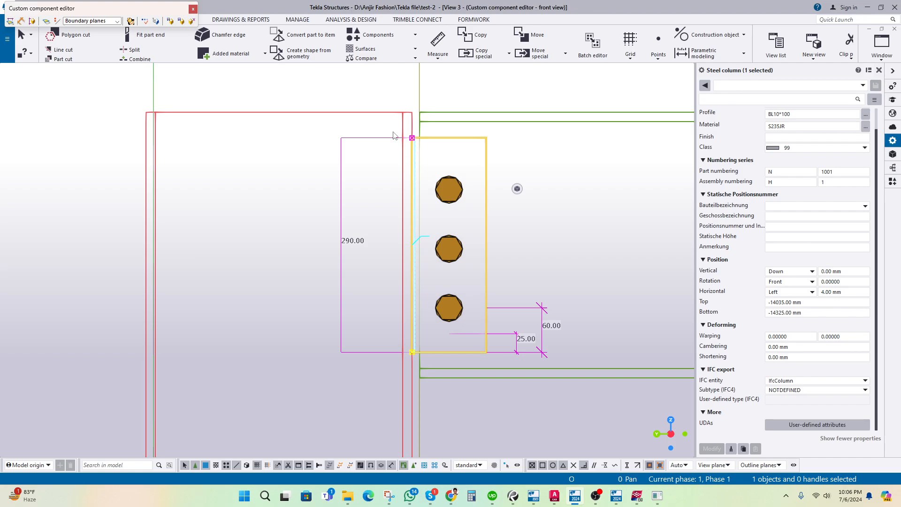
pyautogui.click(792, 114)
pyautogui.write('150')
pyautogui.press('Return')
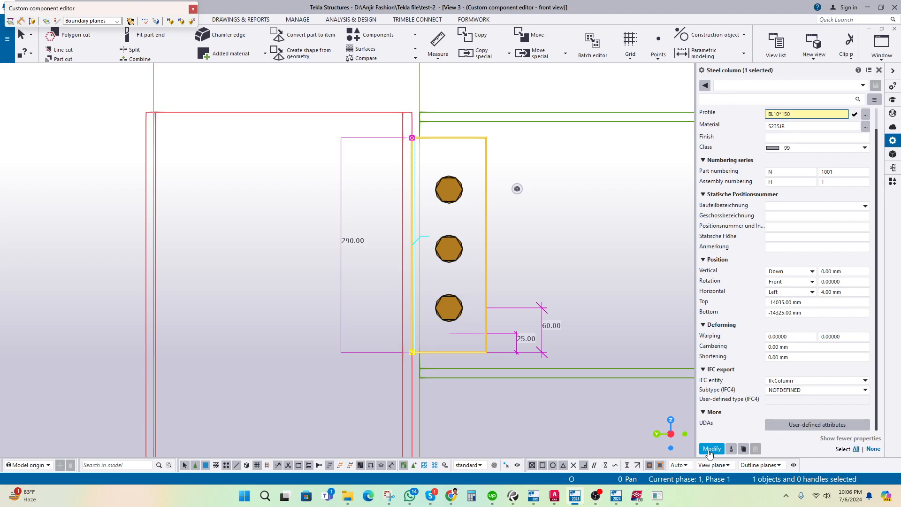
# Step: Set the bolt group's Bolt dist Y to 60 and apply the change
pyautogui.click(474, 215)
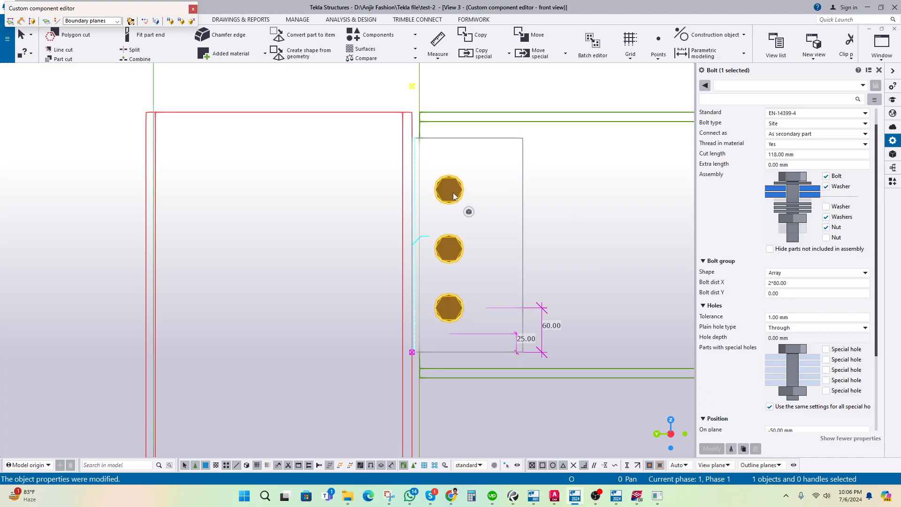
pyautogui.click(793, 283)
pyautogui.click(798, 292)
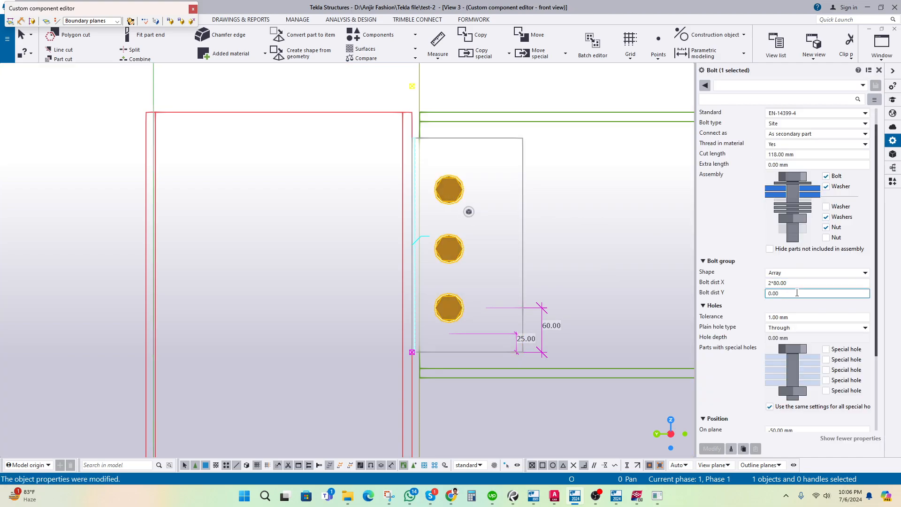
pyautogui.doubleClick(797, 292)
pyautogui.write('60')
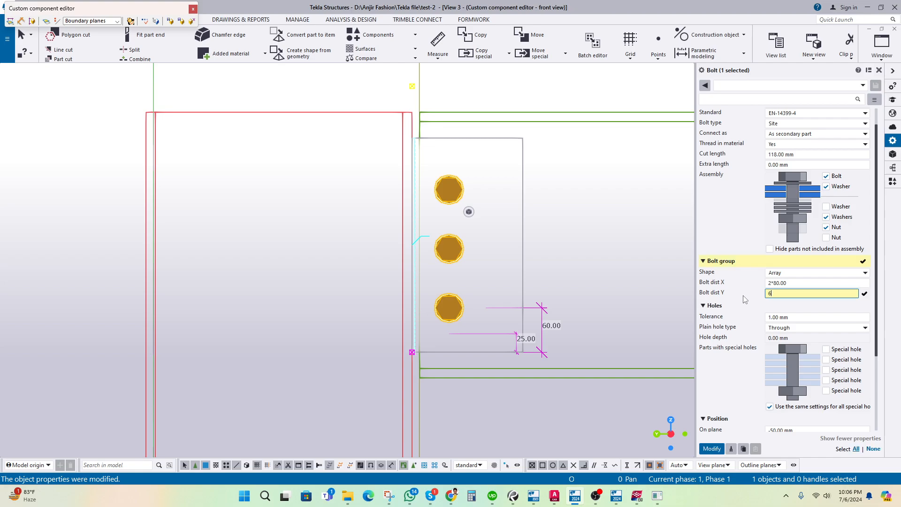
pyautogui.click(711, 447)
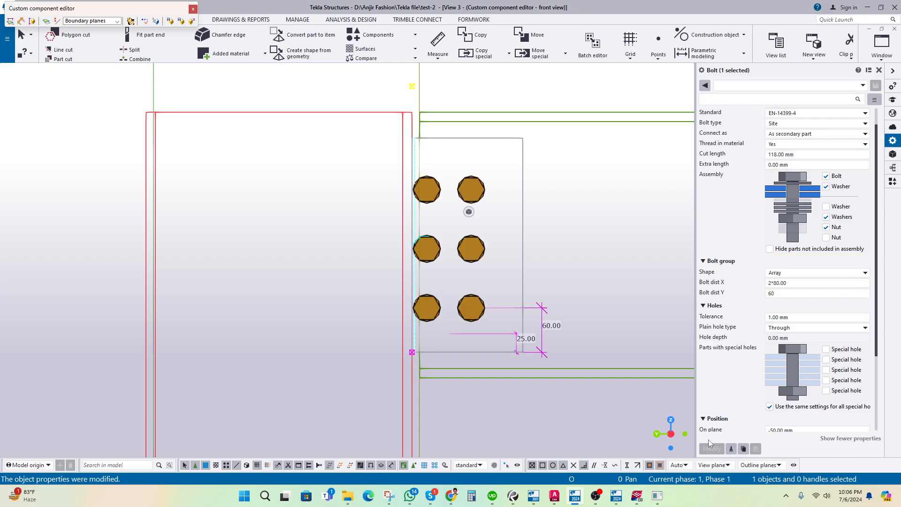
pyautogui.click(605, 247)
# Step: Move the bolt group horizontally from its start handle onto the vertical plane line at the beam's end
pyautogui.click(468, 191)
pyautogui.rightClick(576, 165)
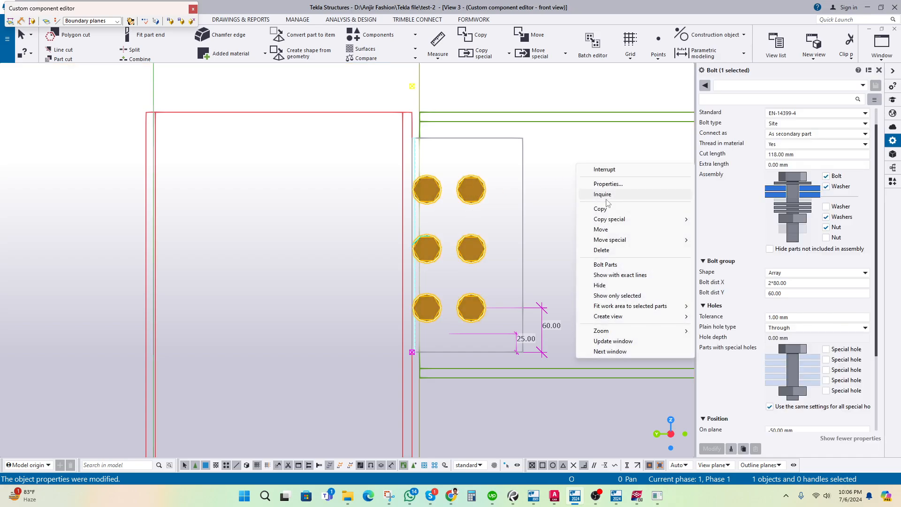
pyautogui.click(601, 229)
pyautogui.scroll(3, 413, 169)
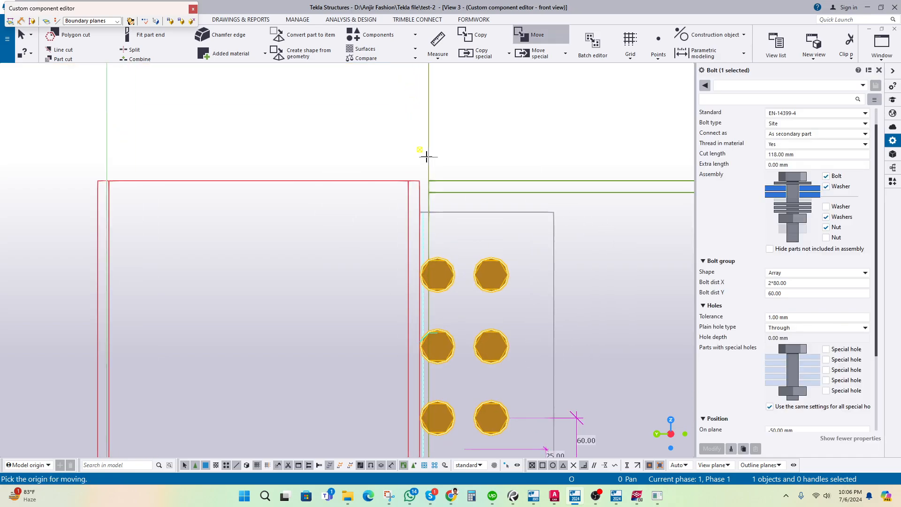
pyautogui.click(420, 149)
pyautogui.click(428, 150)
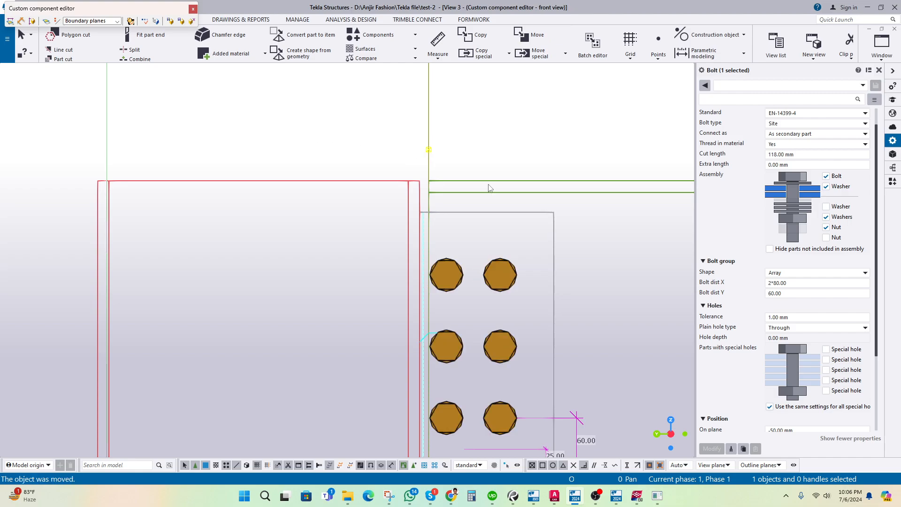
pyautogui.click(488, 185)
pyautogui.scroll(-1, 488, 281)
pyautogui.moveTo(489, 280); pyautogui.dragTo(471, 207, button='middle')
pyautogui.click(483, 210)
pyautogui.click(449, 175)
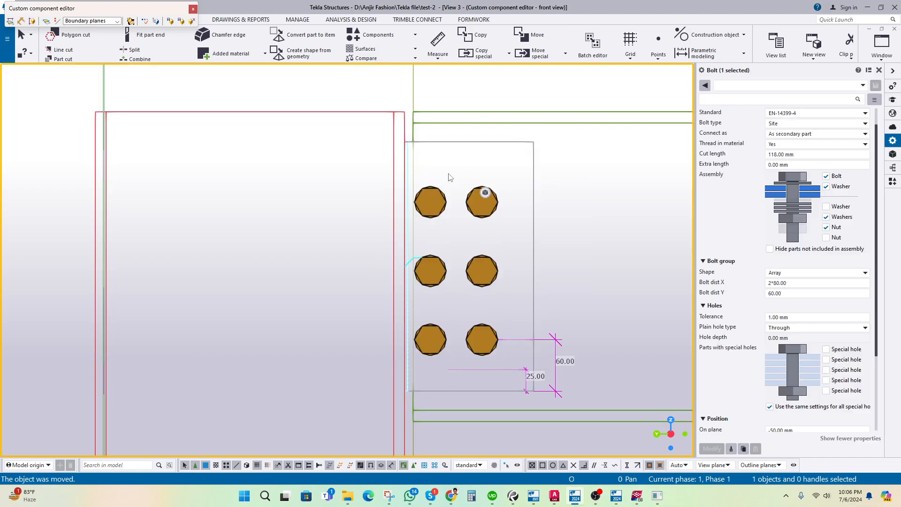
pyautogui.click(441, 203)
pyautogui.rightClick(439, 169)
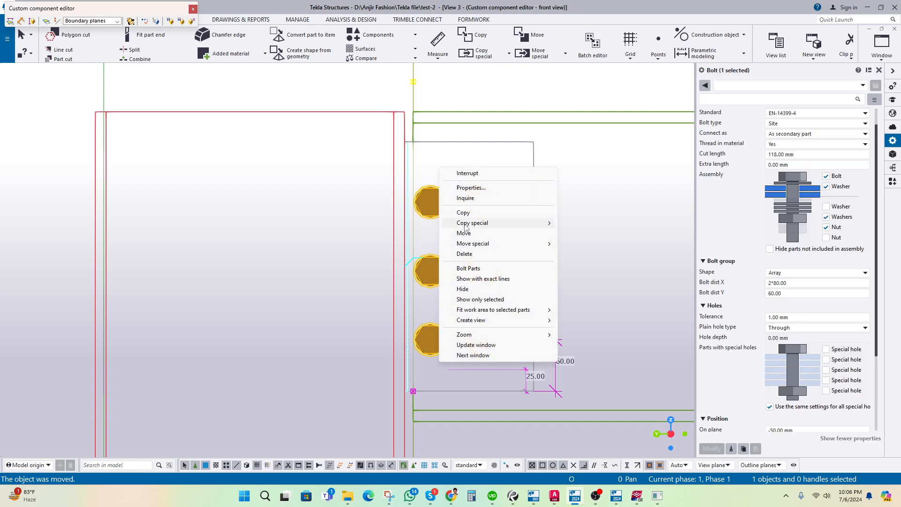
pyautogui.click(448, 186)
# Step: Set the bolt group's On plane position to 0 and apply it
pyautogui.scroll(-2, 783, 256)
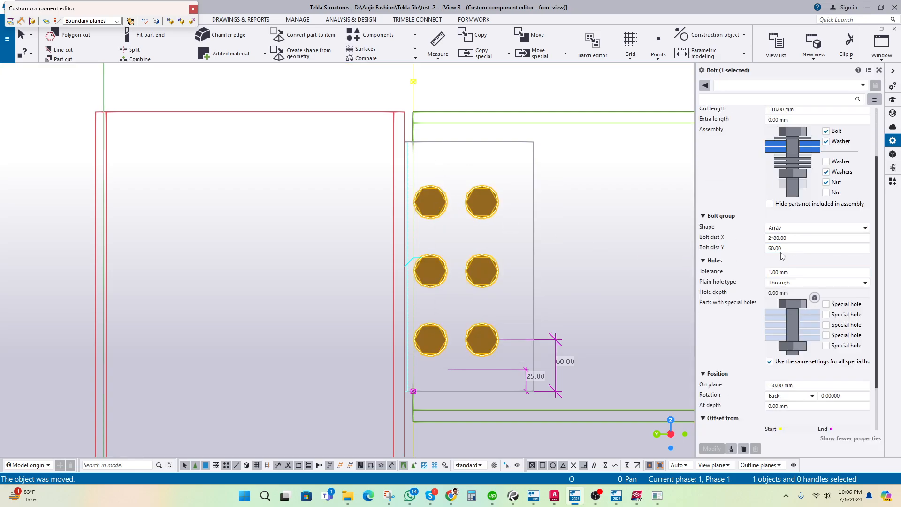
pyautogui.scroll(-1, 782, 256)
pyautogui.scroll(-1, 734, 253)
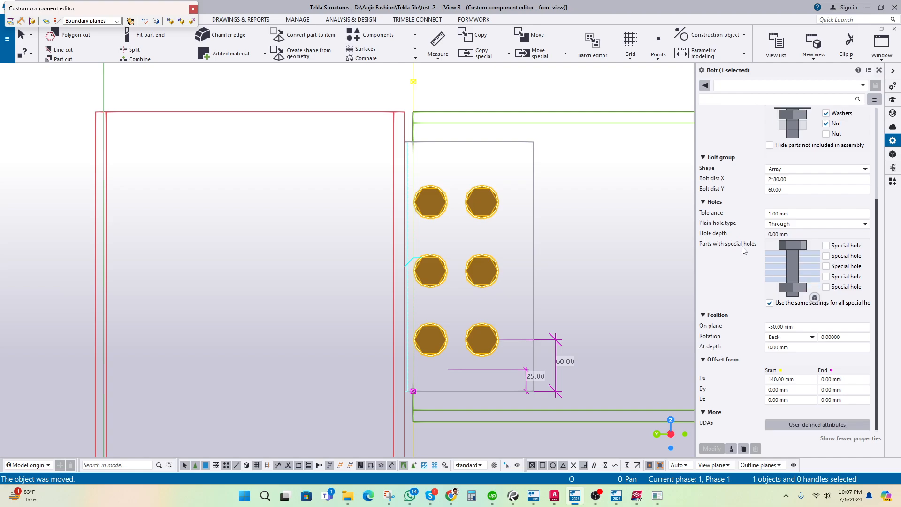
pyautogui.moveTo(791, 213); pyautogui.dragTo(751, 218)
pyautogui.click(787, 215)
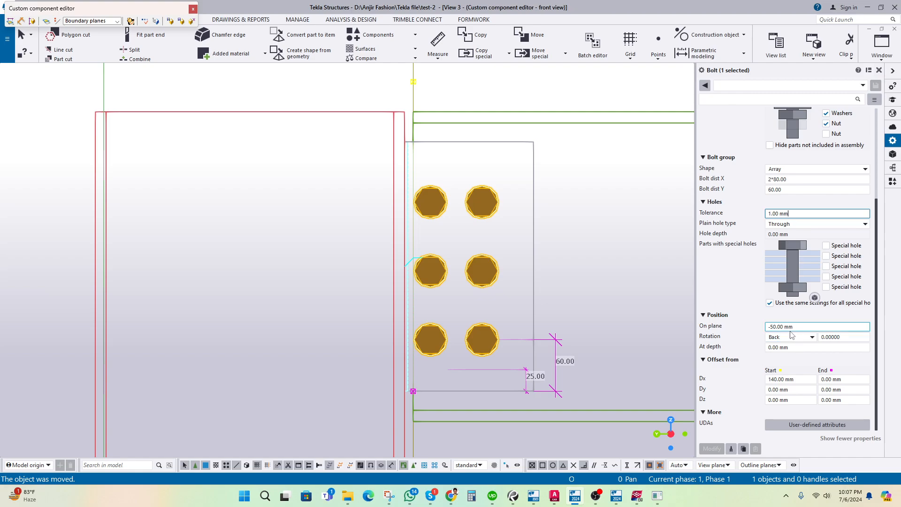
pyautogui.moveTo(799, 325); pyautogui.dragTo(769, 328)
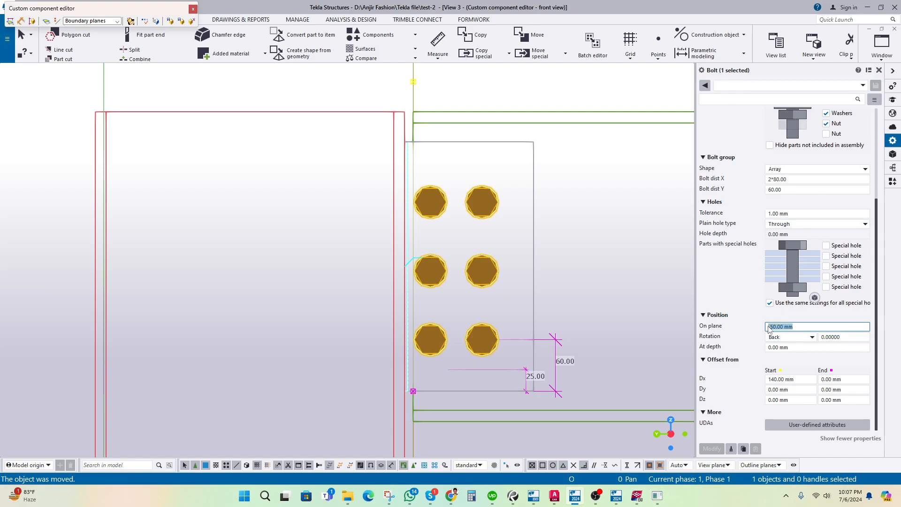
pyautogui.write('0')
pyautogui.press('Return')
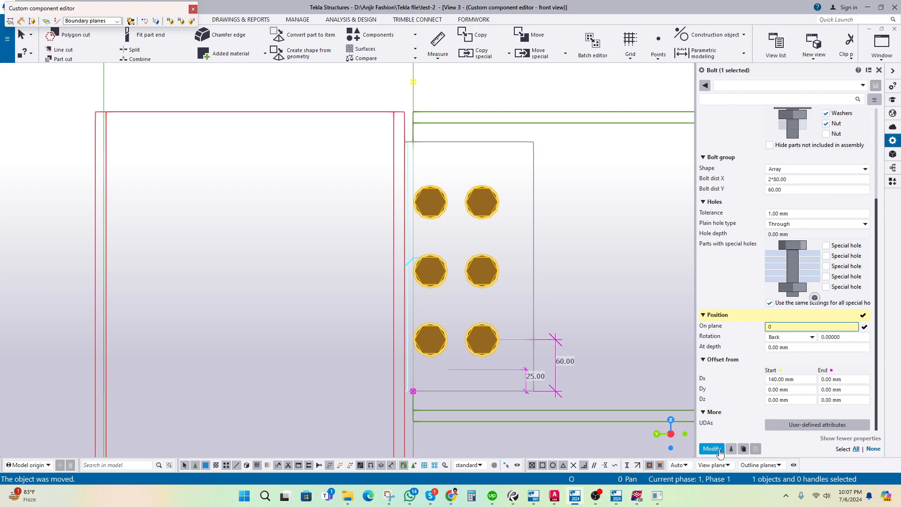
# Step: Set the bolt group's On plane position to -80 mm and apply it
pyautogui.click(441, 199)
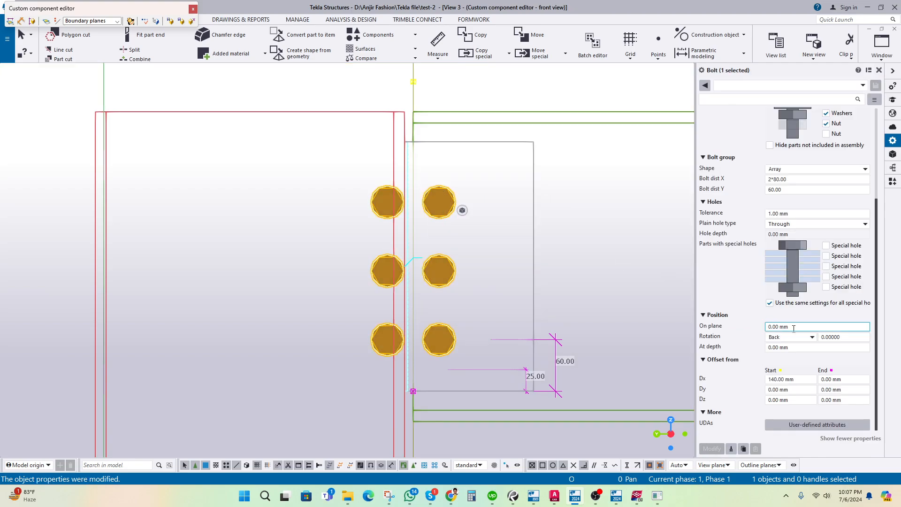
pyautogui.moveTo(796, 325); pyautogui.dragTo(738, 329)
pyautogui.write('-')
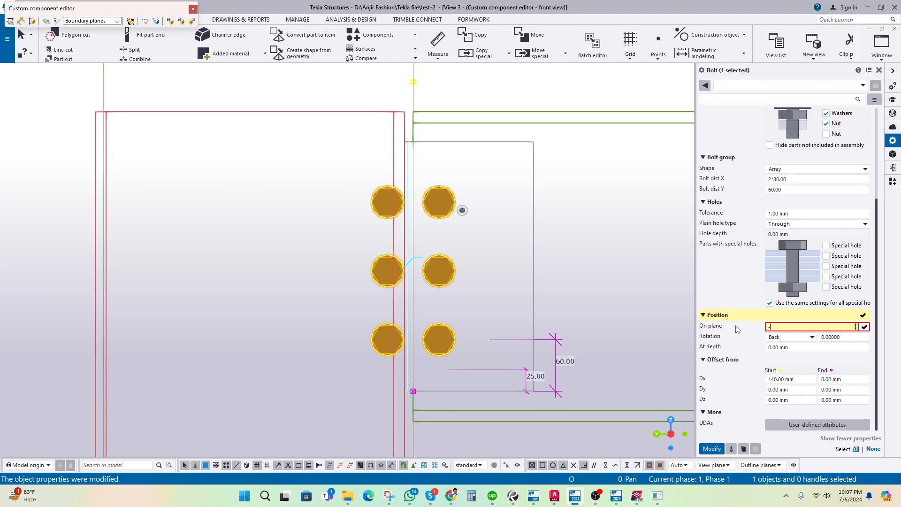
pyautogui.write('7')
pyautogui.write('0')
pyautogui.click(711, 449)
pyautogui.click(594, 244)
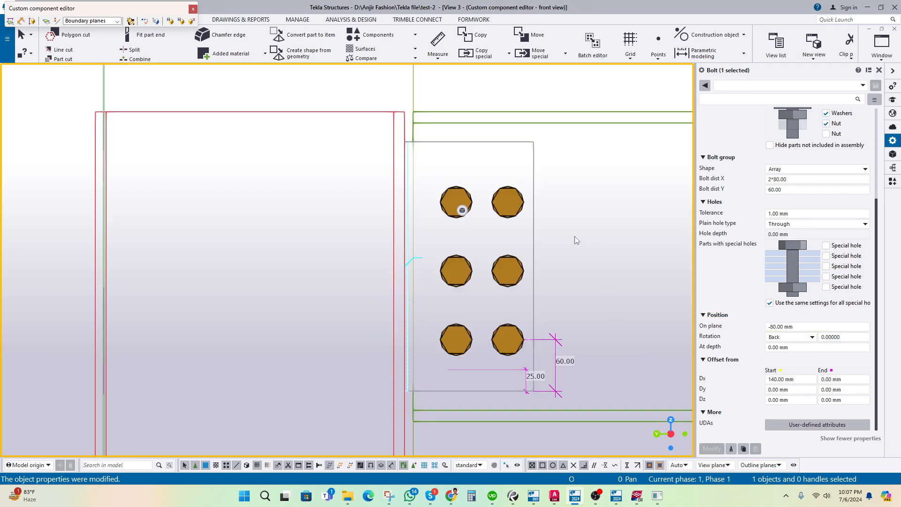
# Step: Set the bolt group's On plane position to -70 mm and apply it
pyautogui.click(508, 204)
pyautogui.scroll(-1, 572, 197)
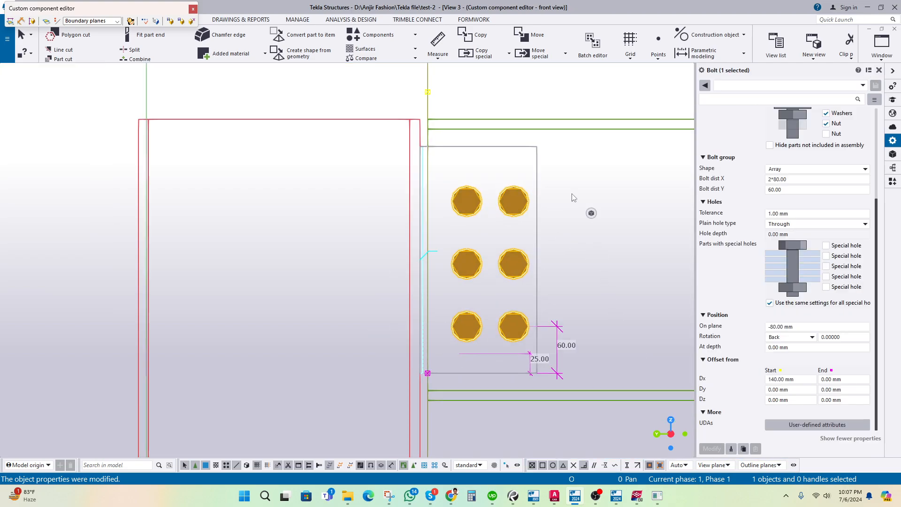
pyautogui.moveTo(803, 326); pyautogui.dragTo(741, 327)
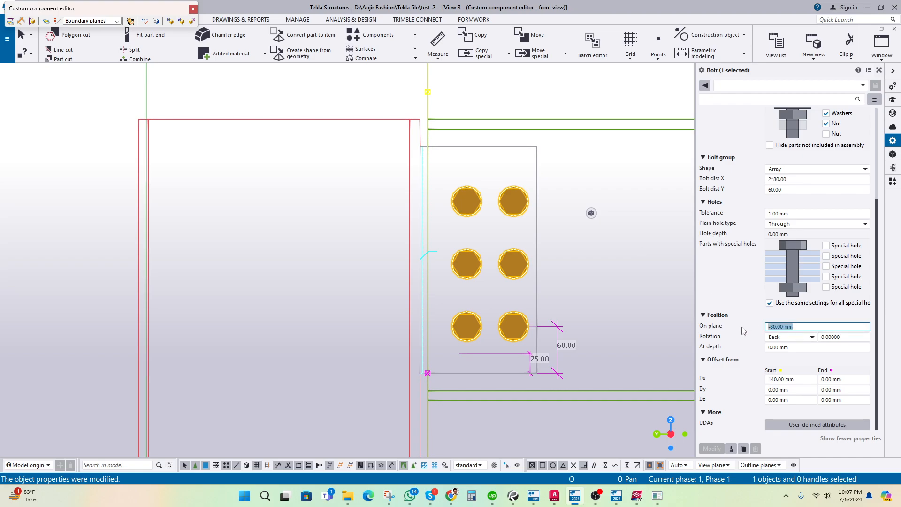
pyautogui.write('-70')
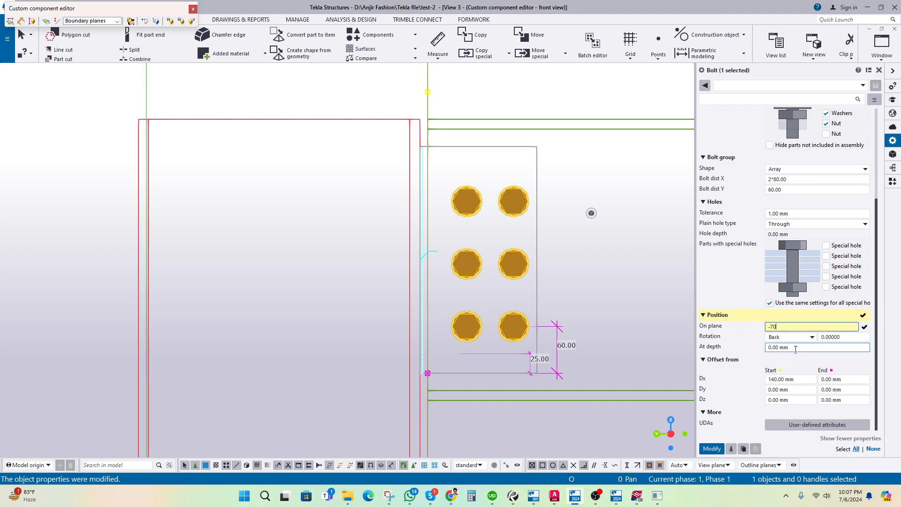
pyautogui.click(711, 449)
pyautogui.click(580, 189)
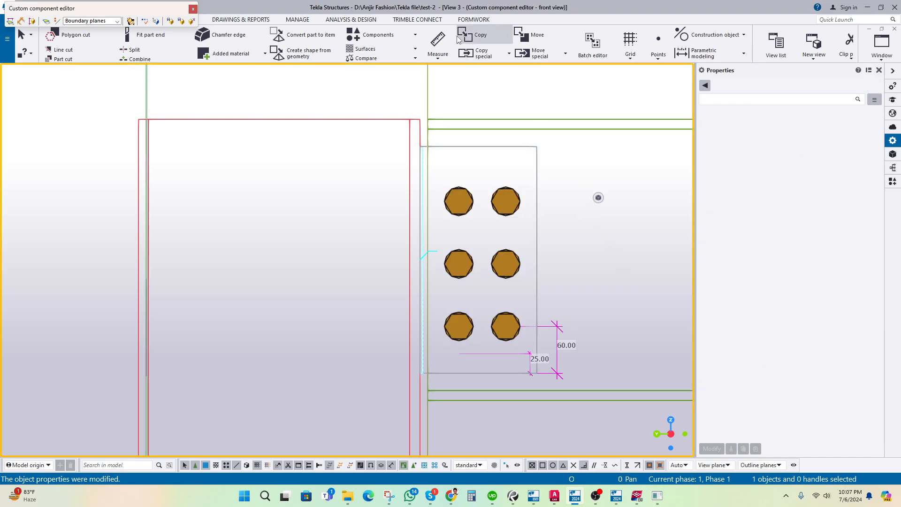
pyautogui.click(439, 57)
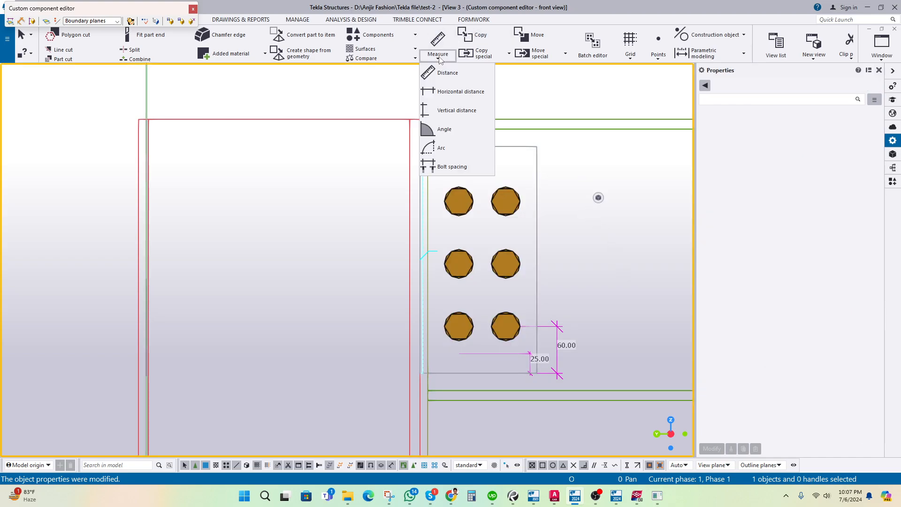
pyautogui.click(439, 56)
pyautogui.moveTo(127, 8); pyautogui.dragTo(153, 118)
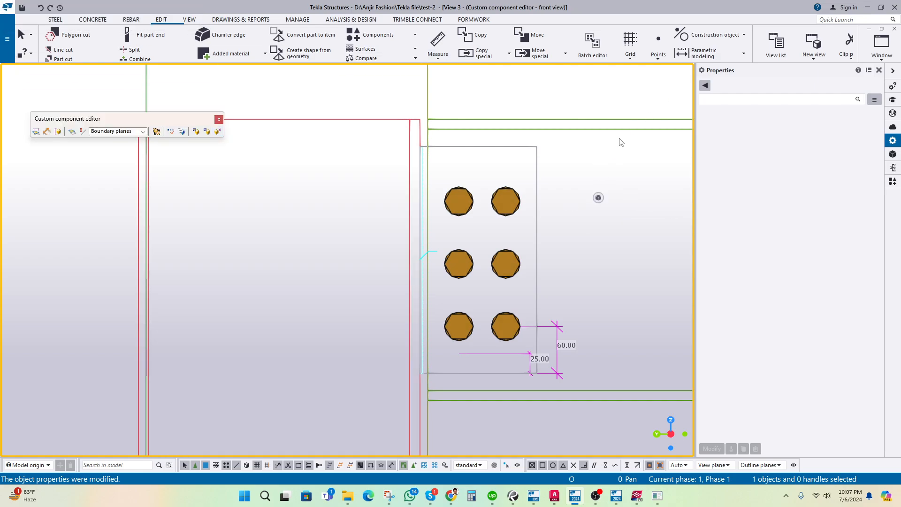
pyautogui.click(504, 210)
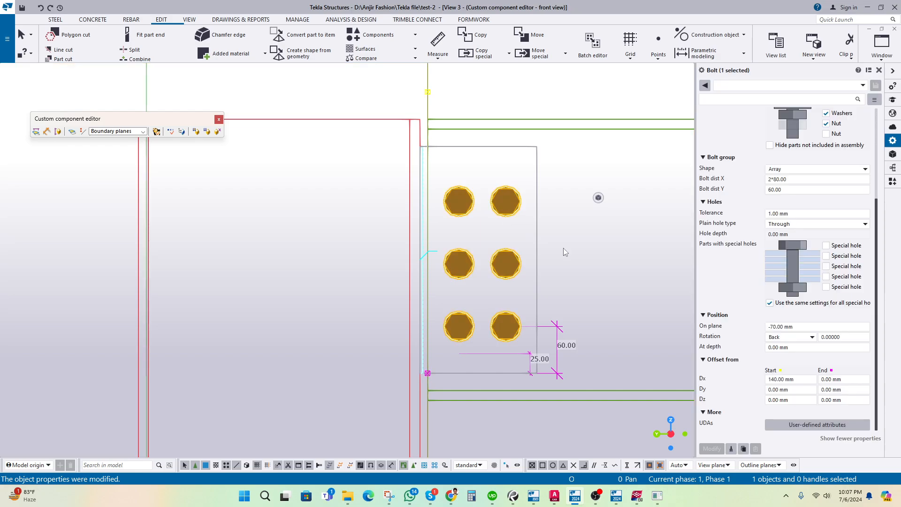
pyautogui.click(564, 249)
pyautogui.click(229, 163)
# Step: Move the Custom component editor toolbar to the upper edge of the front view and tile all open views vertically
pyautogui.moveTo(161, 116); pyautogui.dragTo(148, 86)
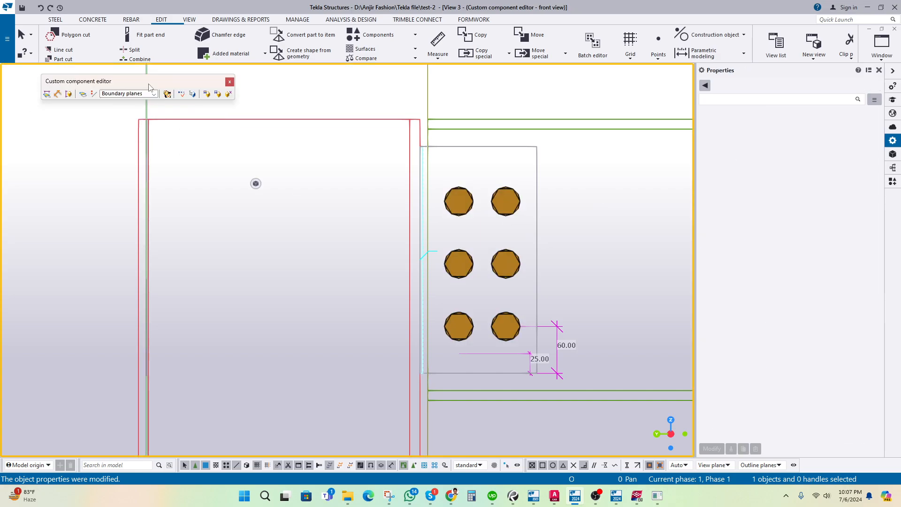
pyautogui.click(882, 44)
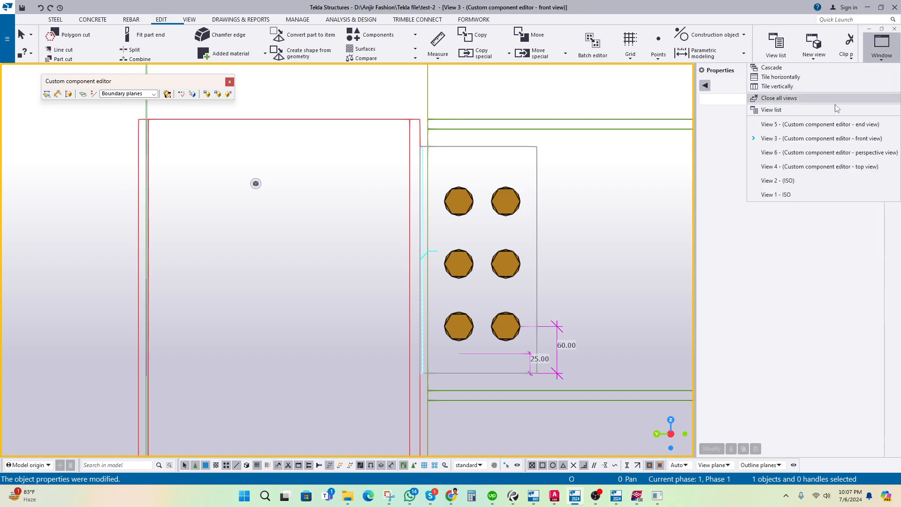
pyautogui.click(793, 86)
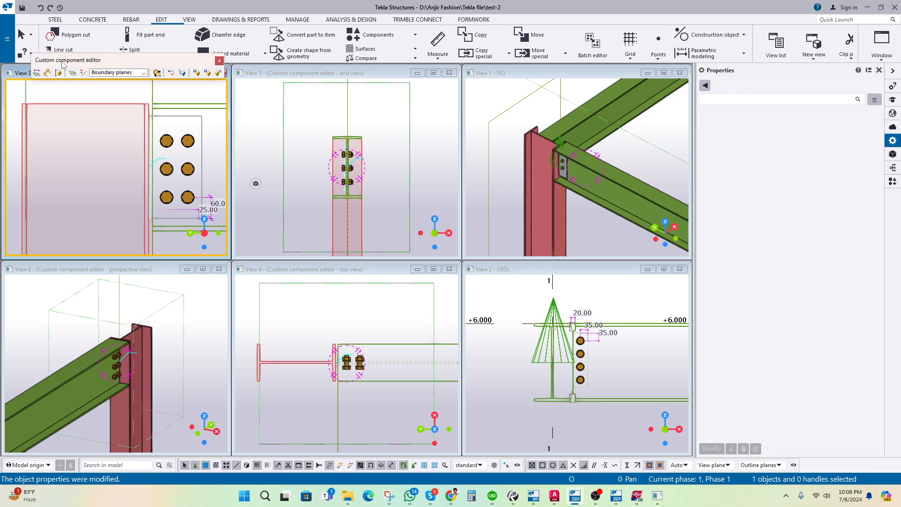
# Step: Close the custom component editor, saving the changes and replacing all occurrences of SZD-1 in the model
pyautogui.moveTo(95, 83); pyautogui.dragTo(91, 106)
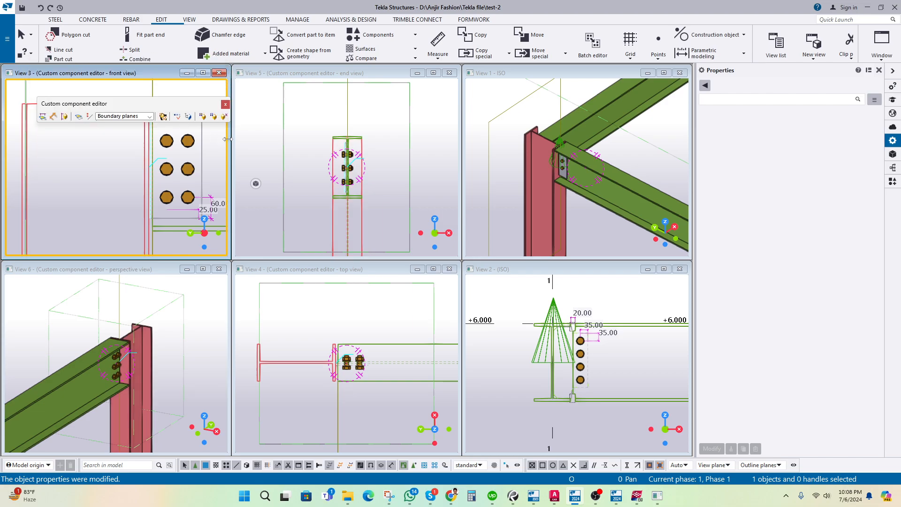
pyautogui.click(225, 106)
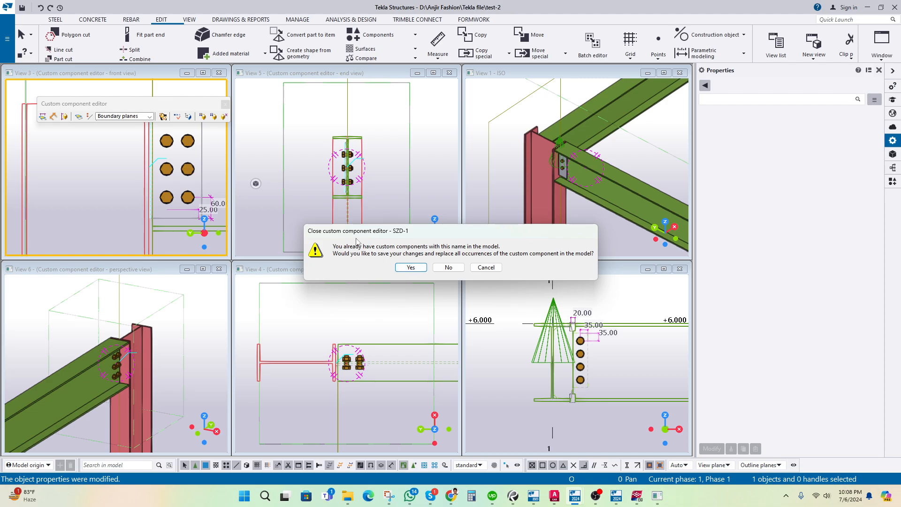
pyautogui.click(411, 268)
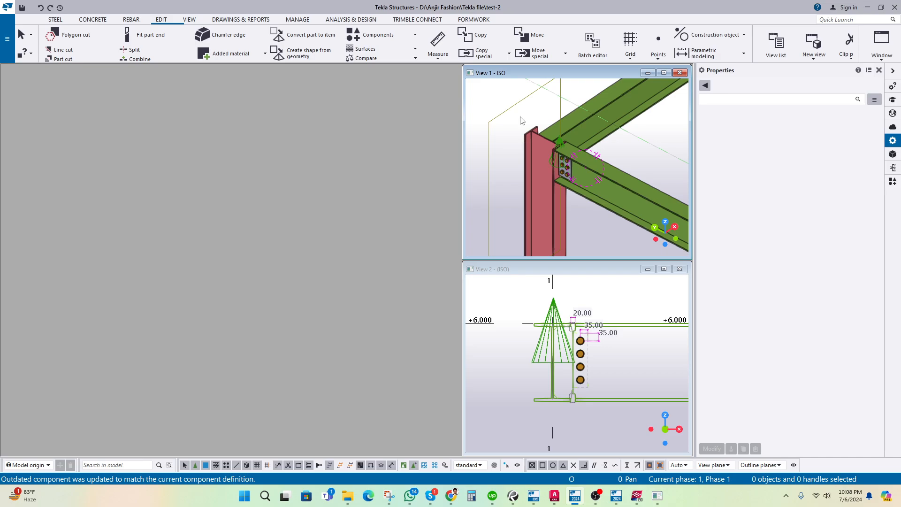
# Step: Maximize View 1 - ISO and open the Applications & components catalog
pyautogui.doubleClick(500, 74)
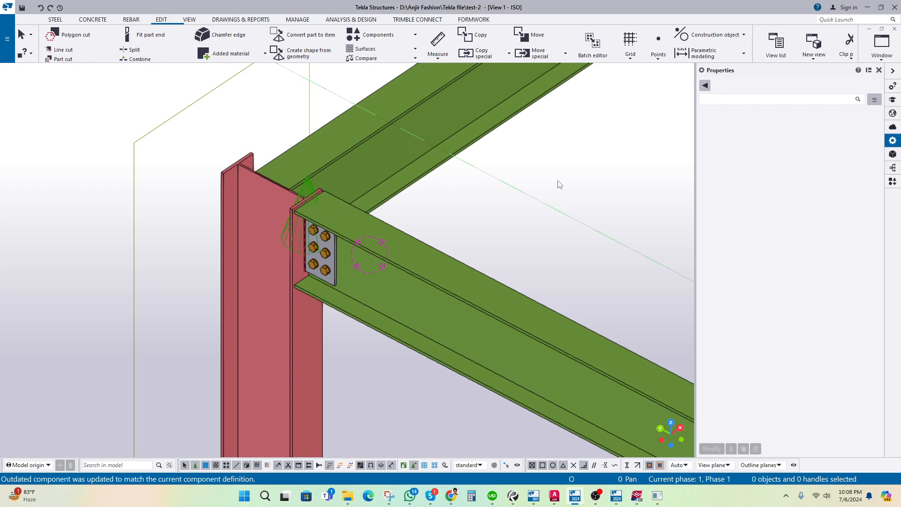
pyautogui.hotkey('ctrl', 'f')
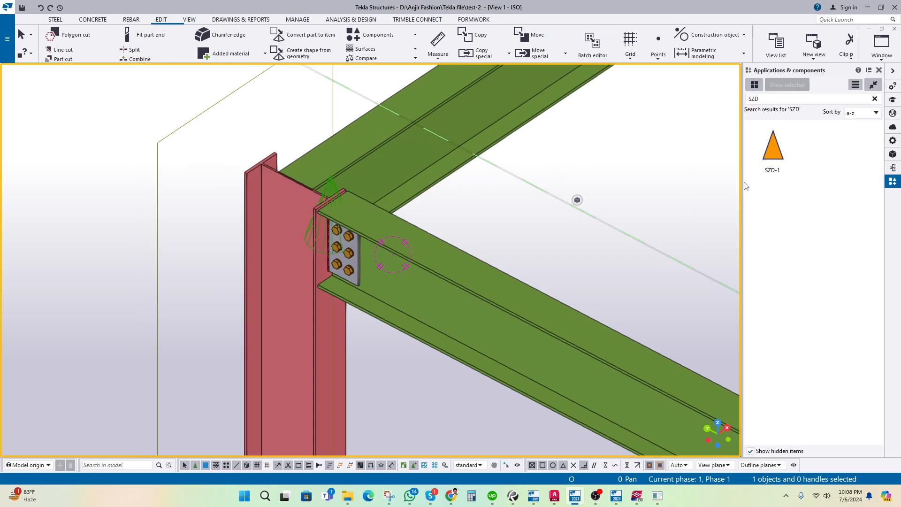
# Step: Try applying the SZD-1 connection between the column and beam at the next joint, and undo it
pyautogui.moveTo(577, 199)
pyautogui.click(788, 145)
pyautogui.scroll(-8, 376, 246)
pyautogui.scroll(6, 460, 208)
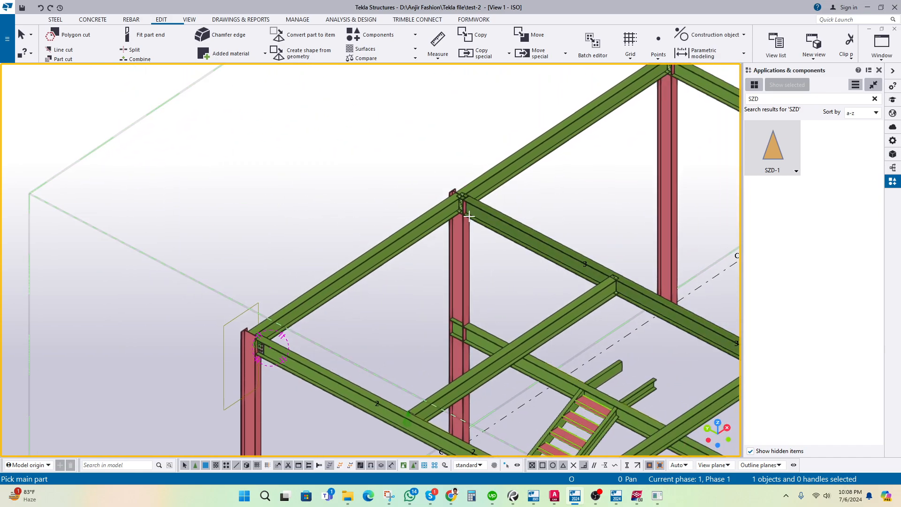
pyautogui.scroll(4, 456, 182)
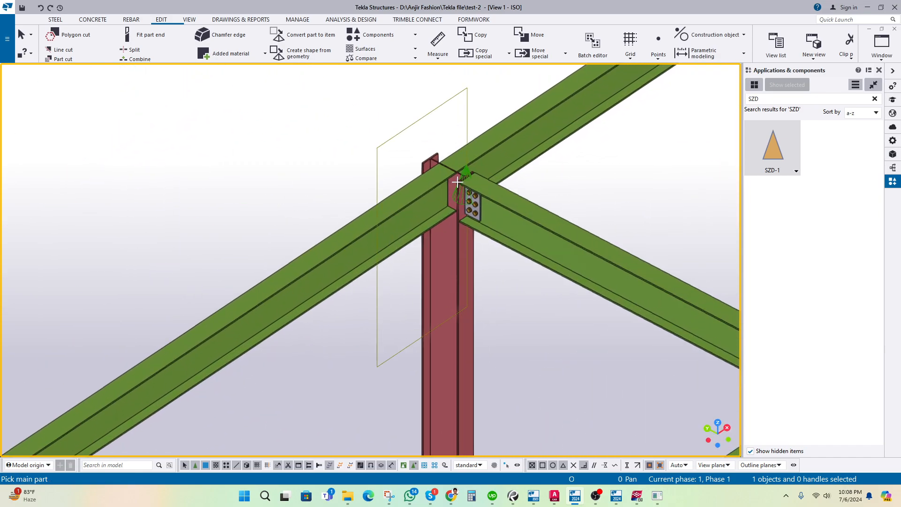
pyautogui.hotkey('ctrl', 'z')
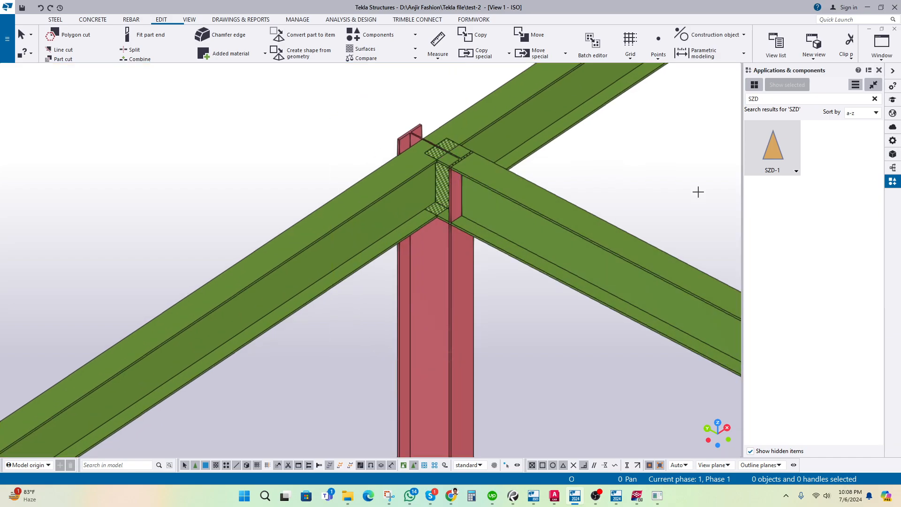
# Step: Apply SZD-1 at the unconnected joint, with the column as main part and the adjoining beam as secondary part
pyautogui.click(776, 147)
pyautogui.click(449, 283)
pyautogui.click(524, 202)
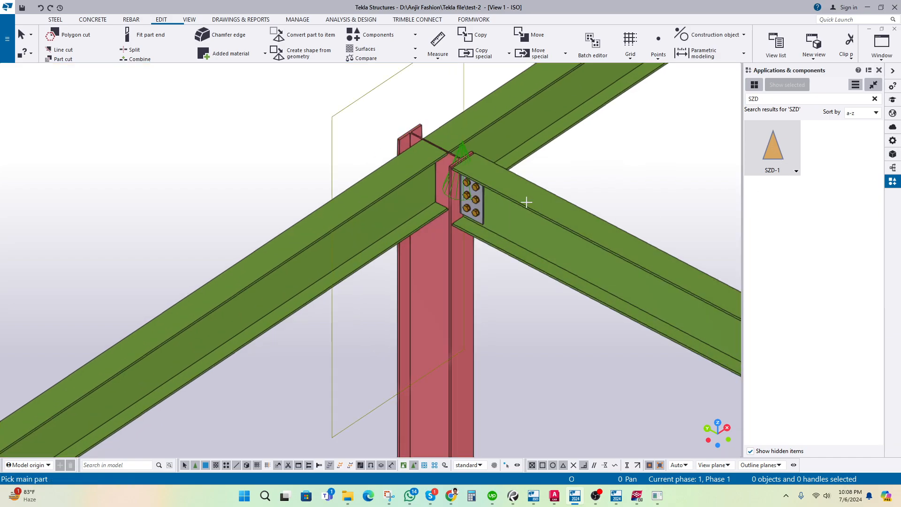
# Step: Add the same SZD-1 connection between the following column along the frame and its beam
pyautogui.scroll(-2, 445, 260)
pyautogui.scroll(-3, 446, 259)
pyautogui.scroll(4, 531, 224)
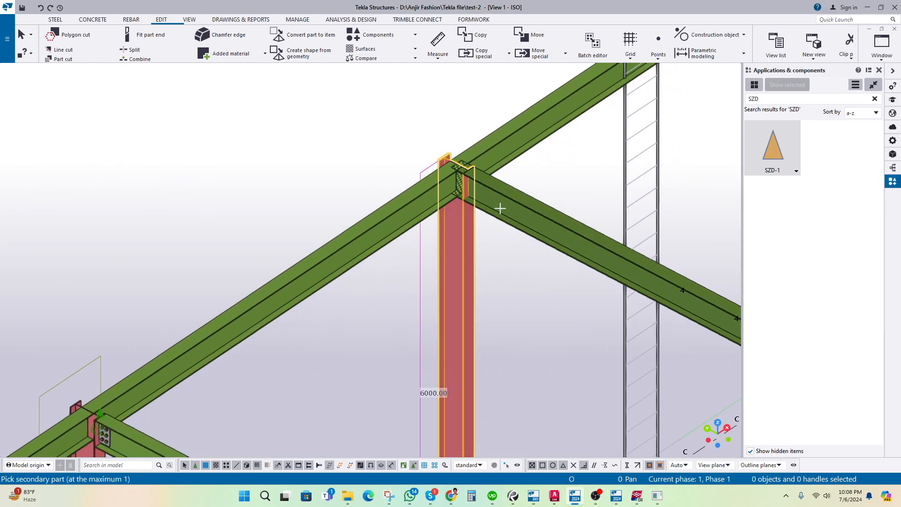
pyautogui.scroll(5, 427, 295)
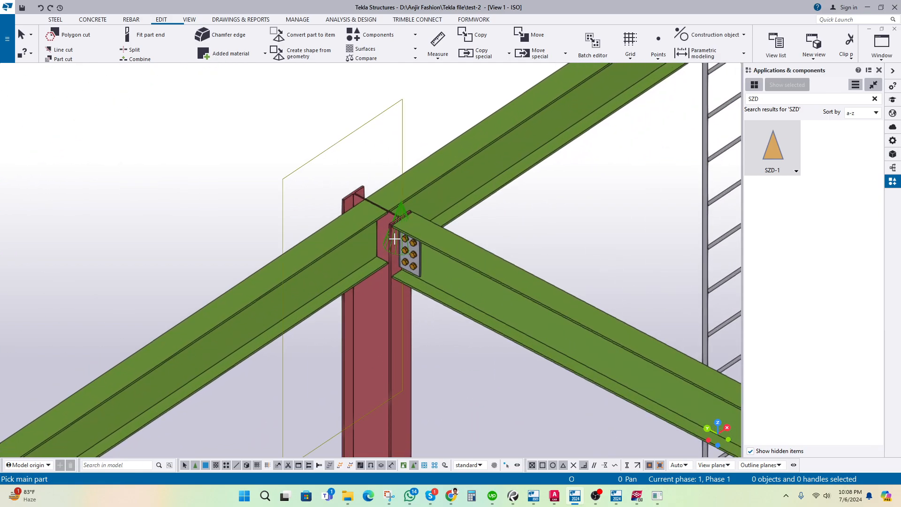
pyautogui.click(420, 243)
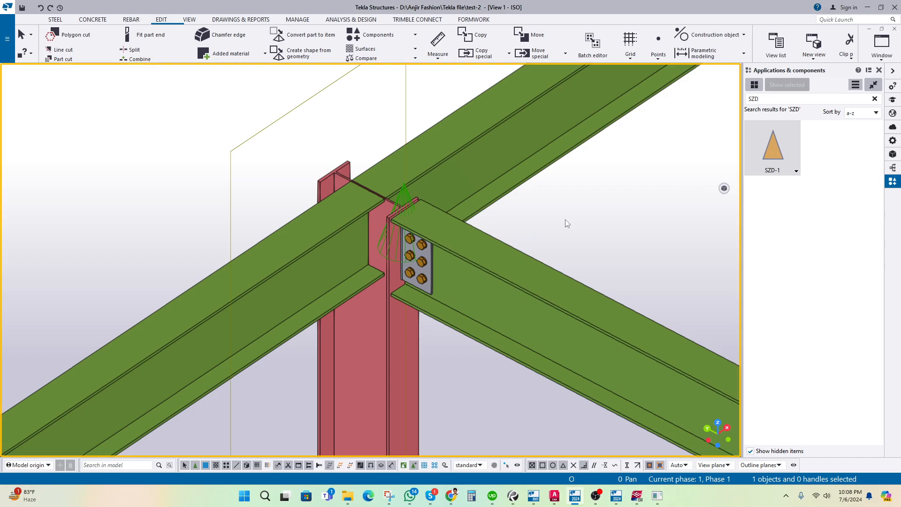
# Step: Open the component dialog editor for SZD-1 from the catalog and close it without changes
pyautogui.rightClick(772, 173)
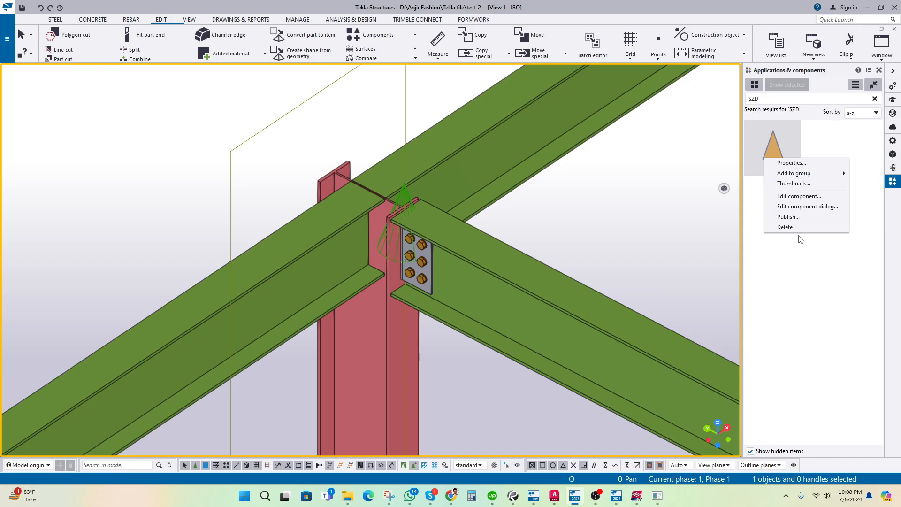
pyautogui.click(813, 211)
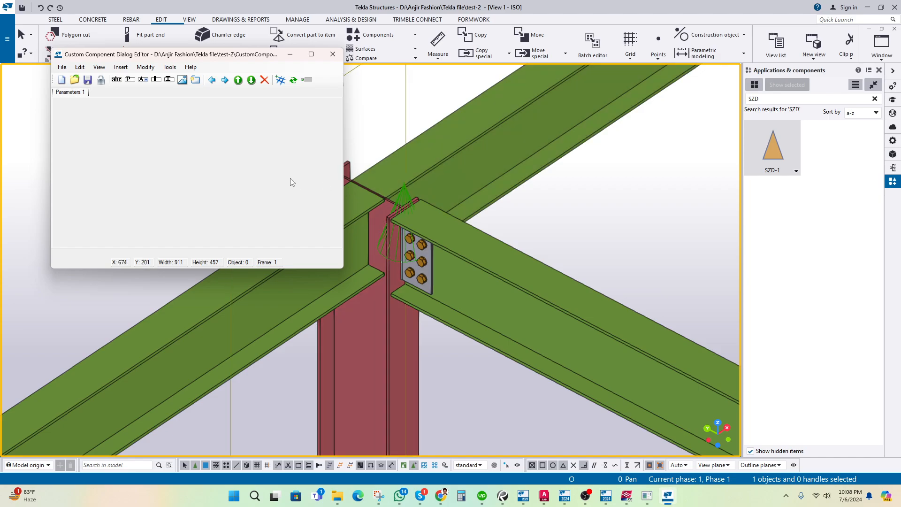
pyautogui.click(333, 54)
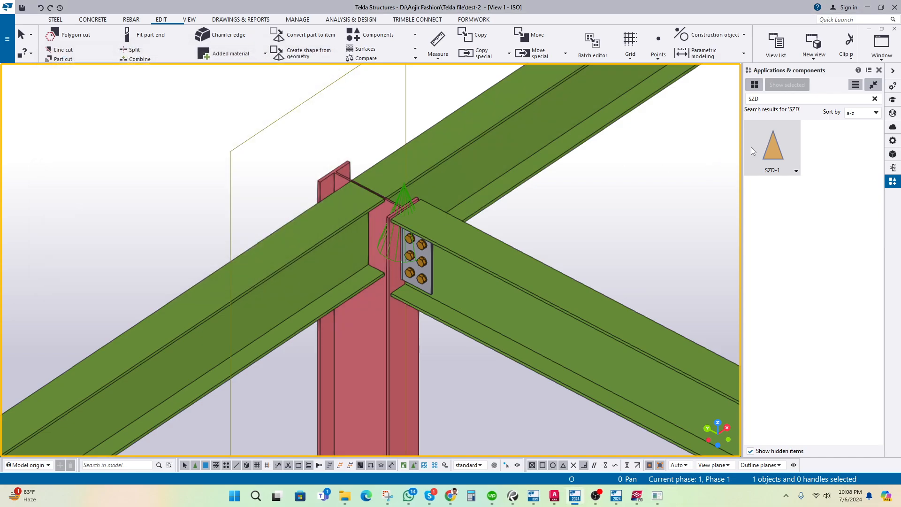
# Step: Open the thumbnail settings for SZD-1 and browse for an image file to add
pyautogui.rightClick(757, 146)
pyautogui.click(813, 177)
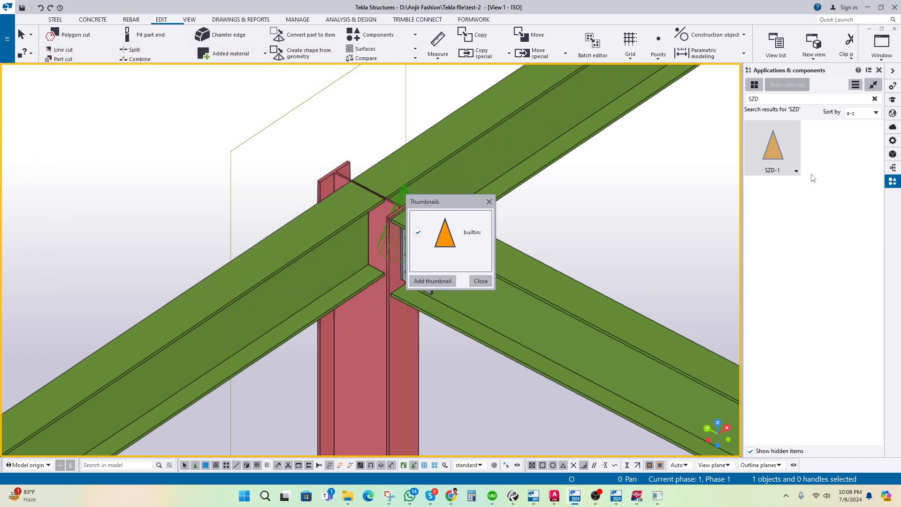
pyautogui.click(432, 280)
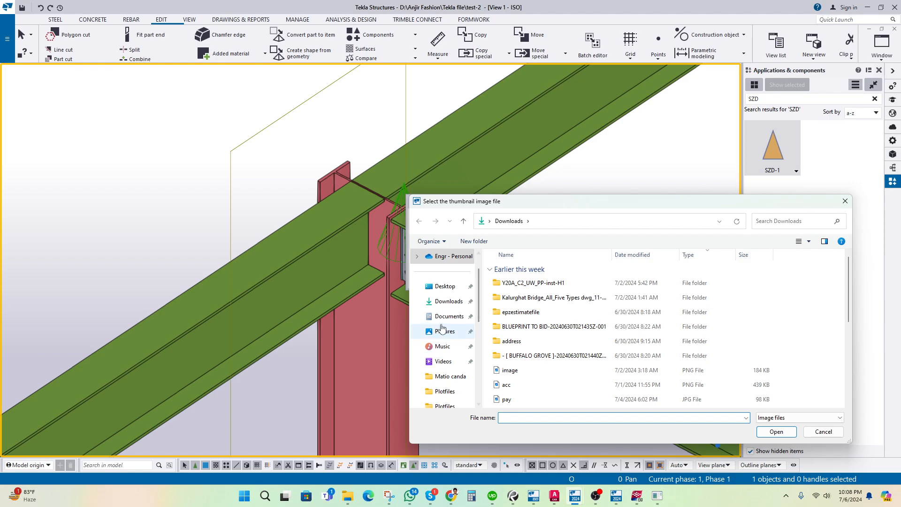
# Step: Switch to Google Chrome and run a Google Images search for "TEKLA CONNECTION PICTURE"
pyautogui.click(450, 491)
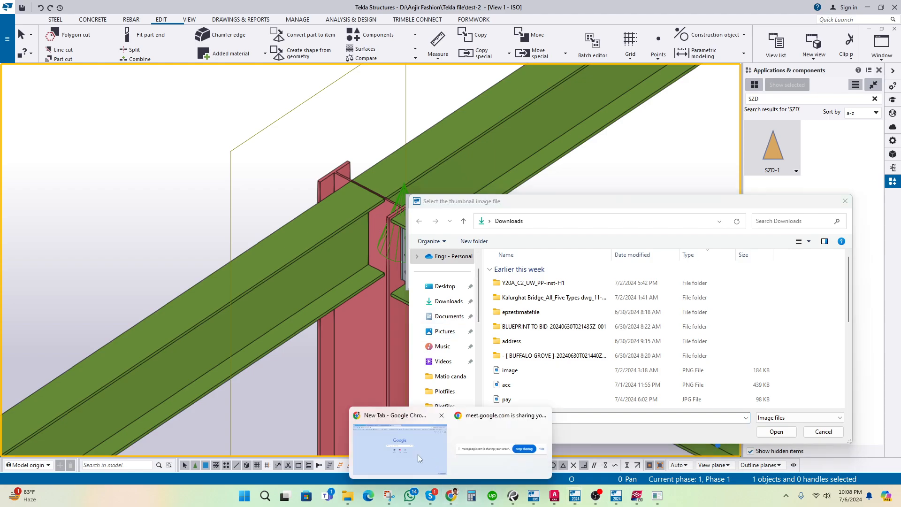
pyautogui.moveTo(900, 215); pyautogui.dragTo(688, 143)
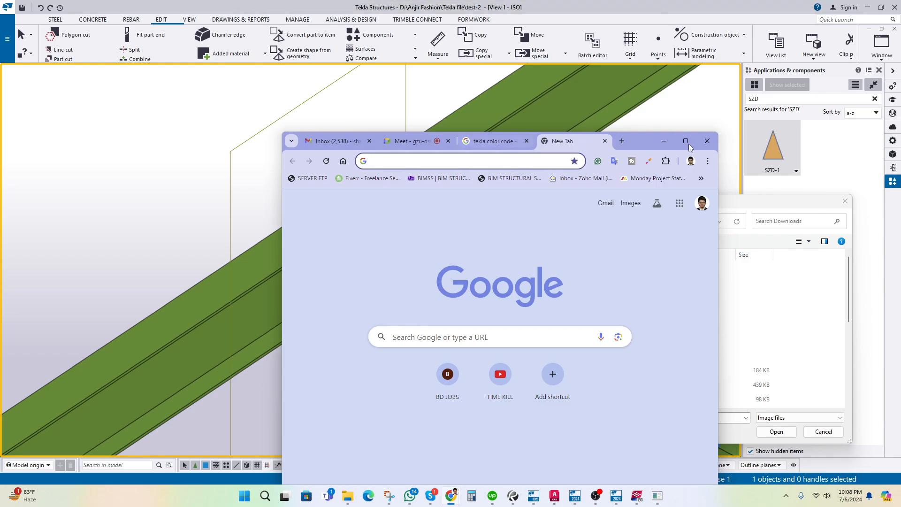
pyautogui.click(690, 142)
pyautogui.click(306, 26)
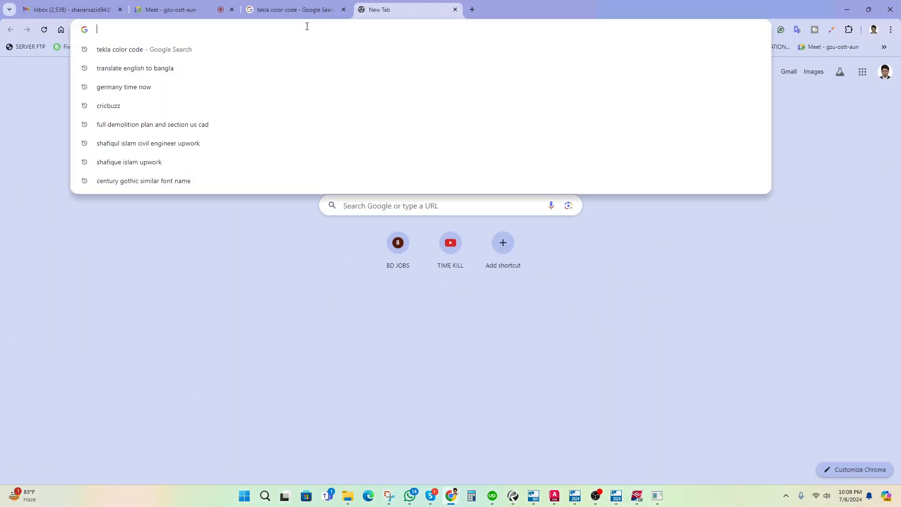
pyautogui.write('TEKAL COMN')
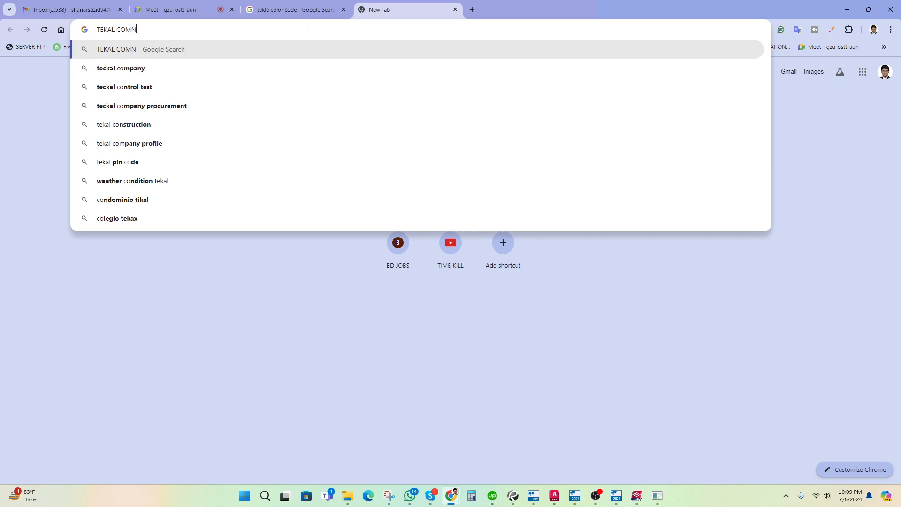
pyautogui.write('NNECTION ')
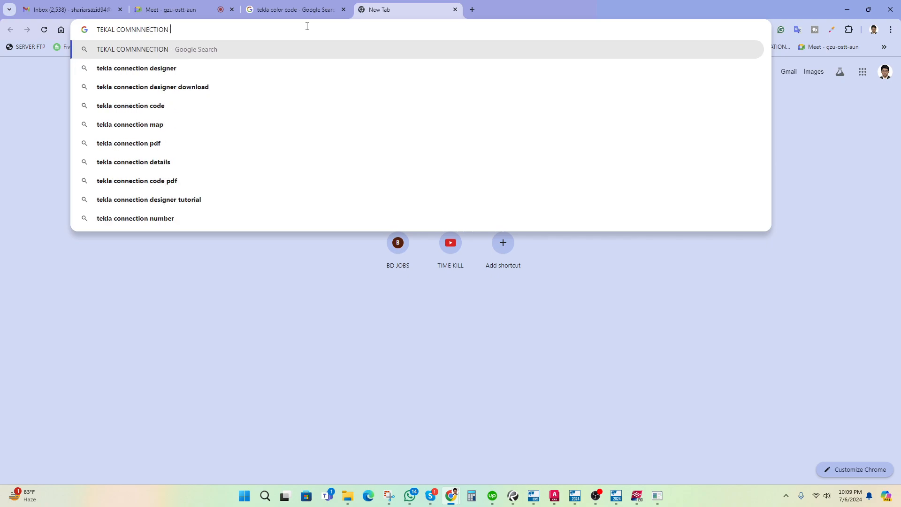
pyautogui.write('PCITURE')
pyautogui.press('Return')
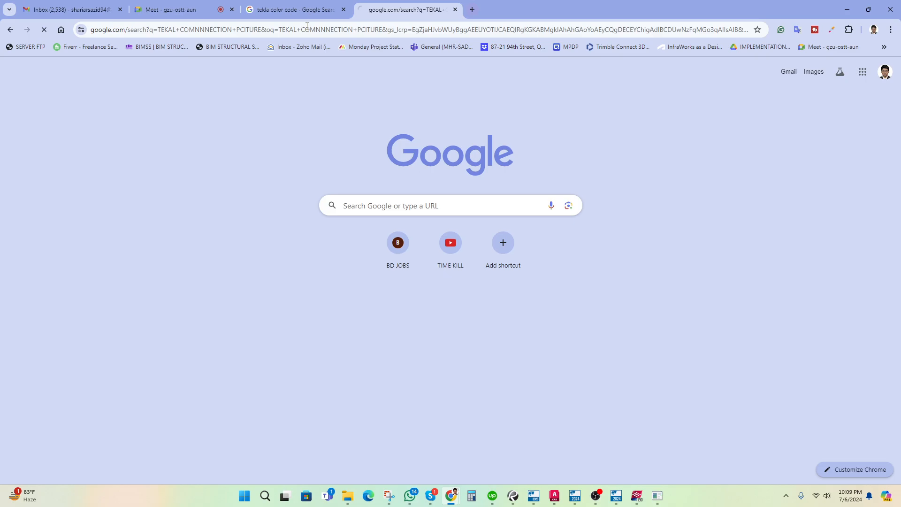
pyautogui.click(140, 104)
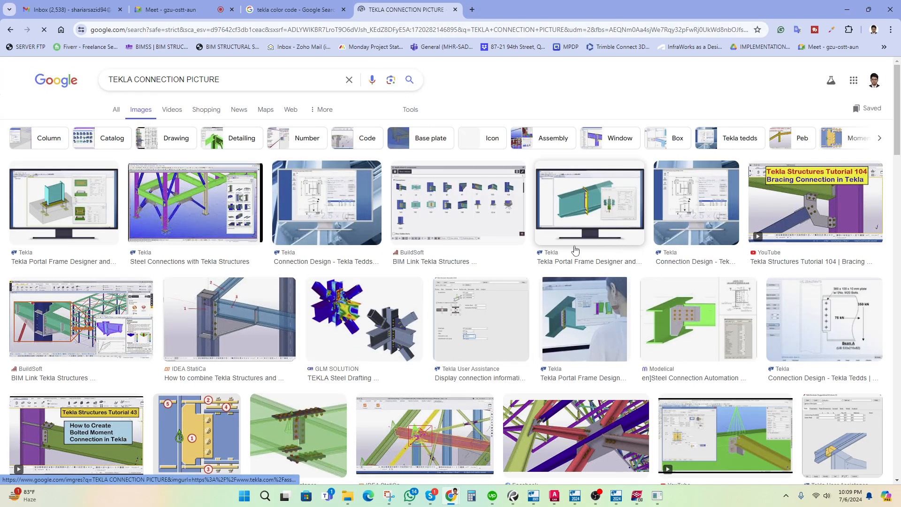
# Step: Look through the image results, preview the AutoConnection & AutoDefaults Example picture, and return to Tekla Structures
pyautogui.scroll(-4, 533, 286)
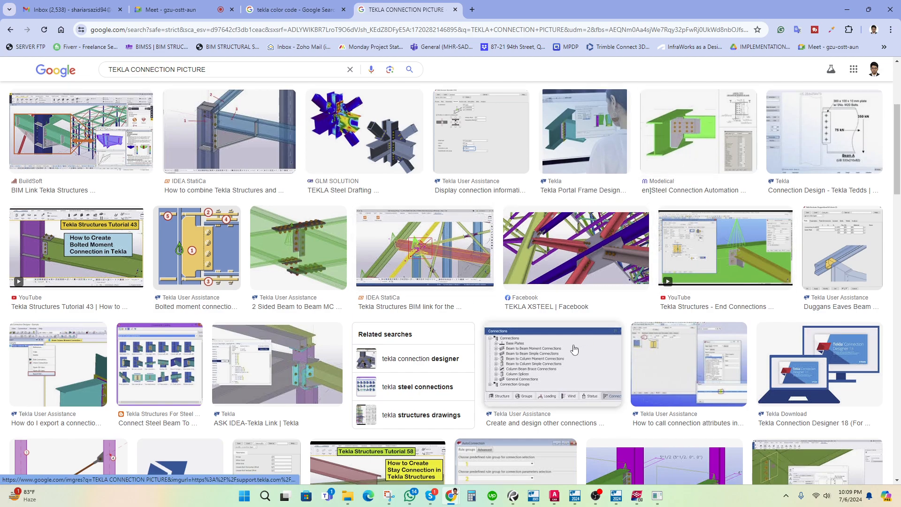
pyautogui.scroll(-7, 568, 338)
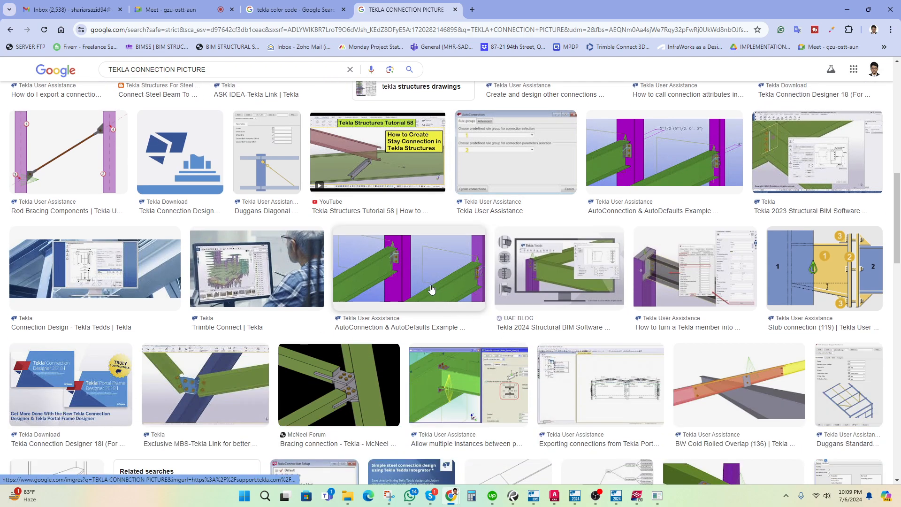
pyautogui.click(427, 283)
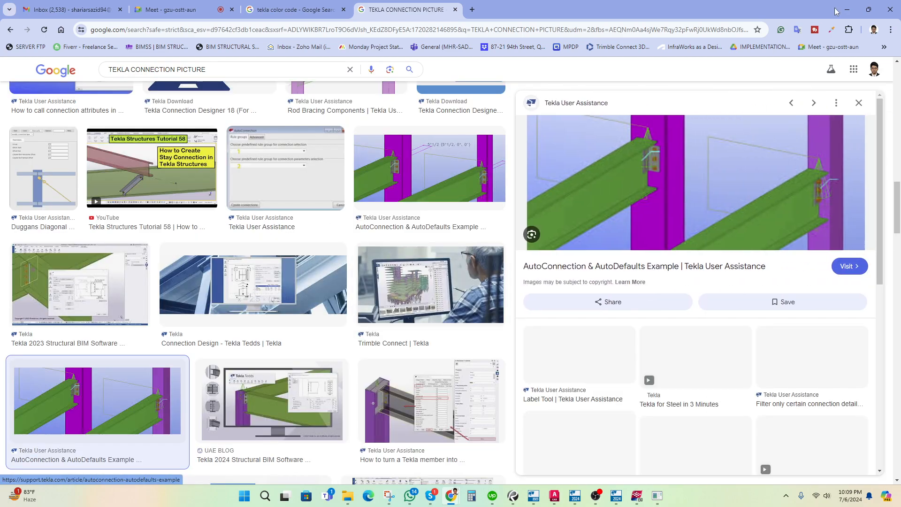
pyautogui.click(847, 9)
# Step: Check which file types the SZD-1 thumbnail image selection accepts, and close the thumbnail settings without adding an image
pyautogui.moveTo(580, 203); pyautogui.dragTo(623, 204)
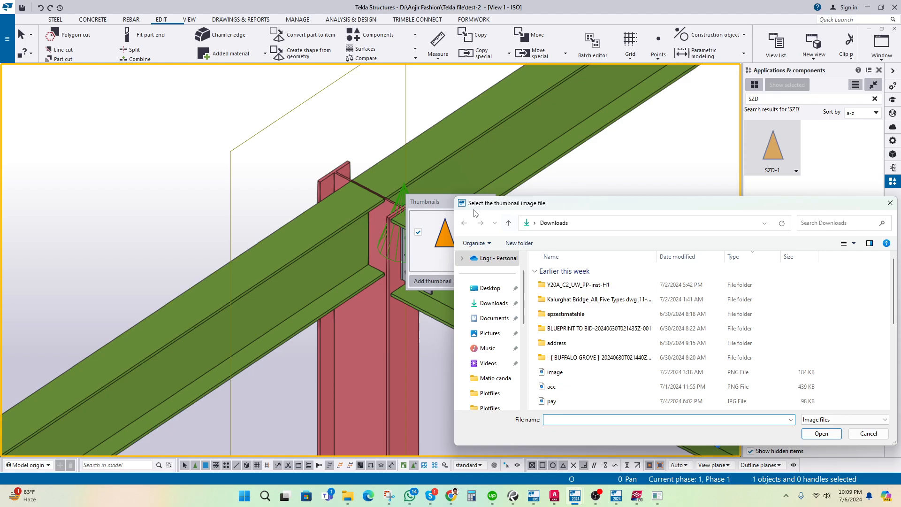
pyautogui.click(890, 202)
pyautogui.moveTo(452, 201); pyautogui.dragTo(613, 195)
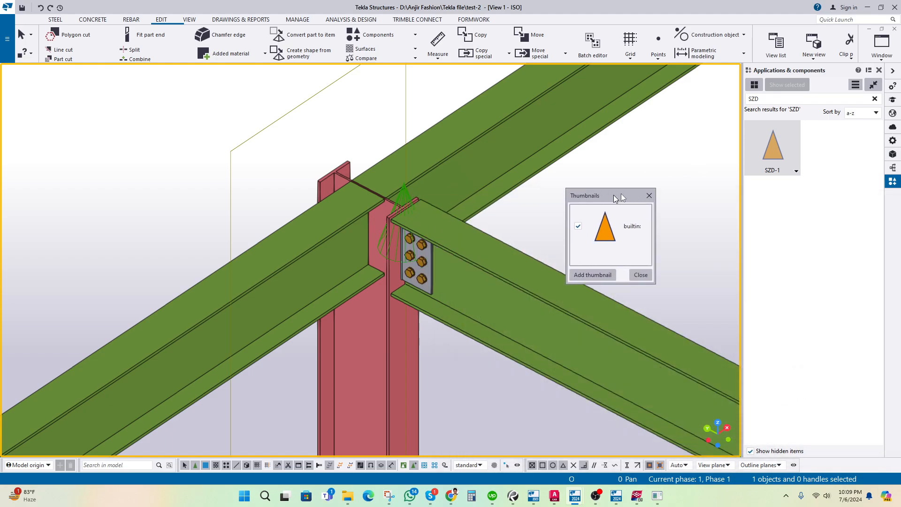
pyautogui.click(601, 275)
pyautogui.moveTo(771, 197); pyautogui.dragTo(458, 174)
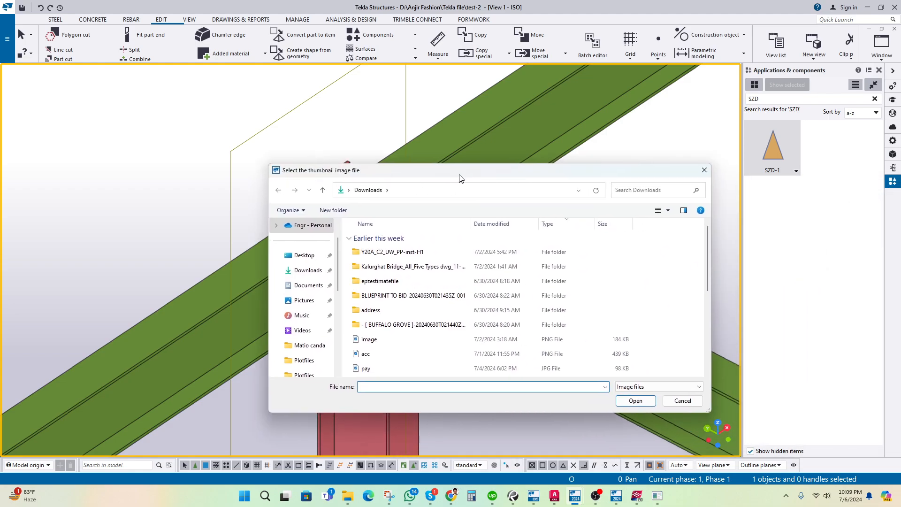
pyautogui.click(641, 388)
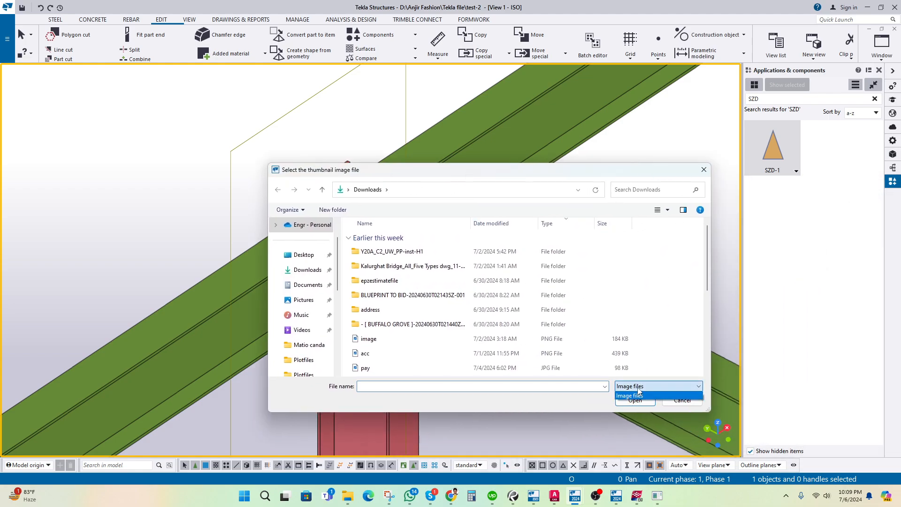
pyautogui.click(641, 394)
pyautogui.click(704, 169)
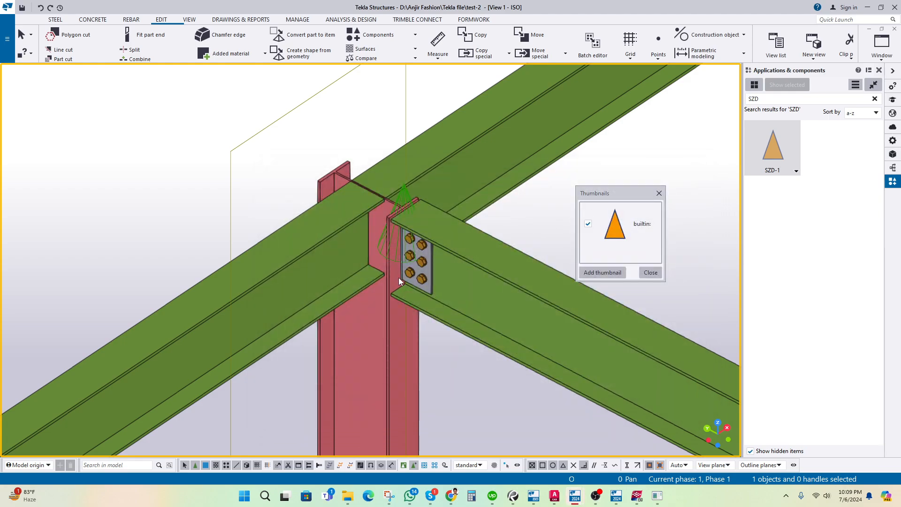
pyautogui.click(659, 192)
# Step: Capture a rectangular screenshot of the bolted SZD-1 joint in the 3D view with Snipping Tool
pyautogui.scroll(4, 379, 267)
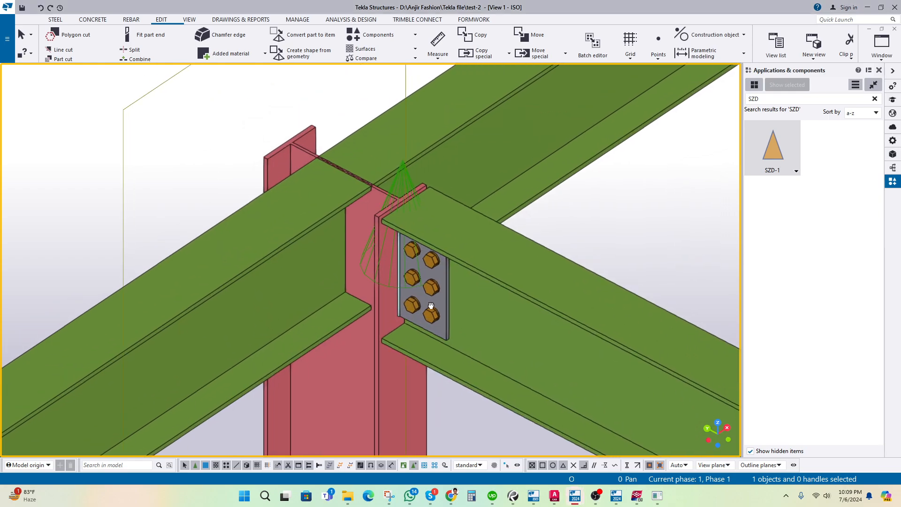
pyautogui.moveTo(446, 298); pyautogui.dragTo(439, 300, button='middle')
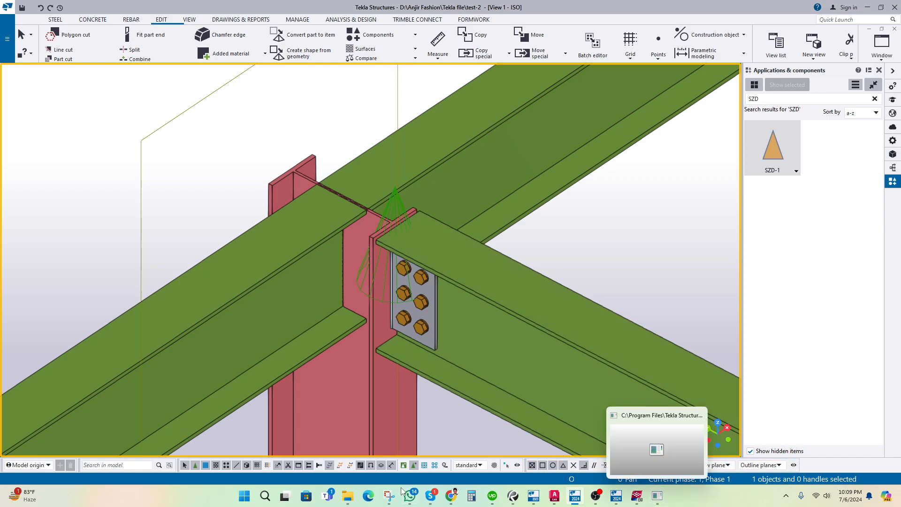
pyautogui.click(388, 497)
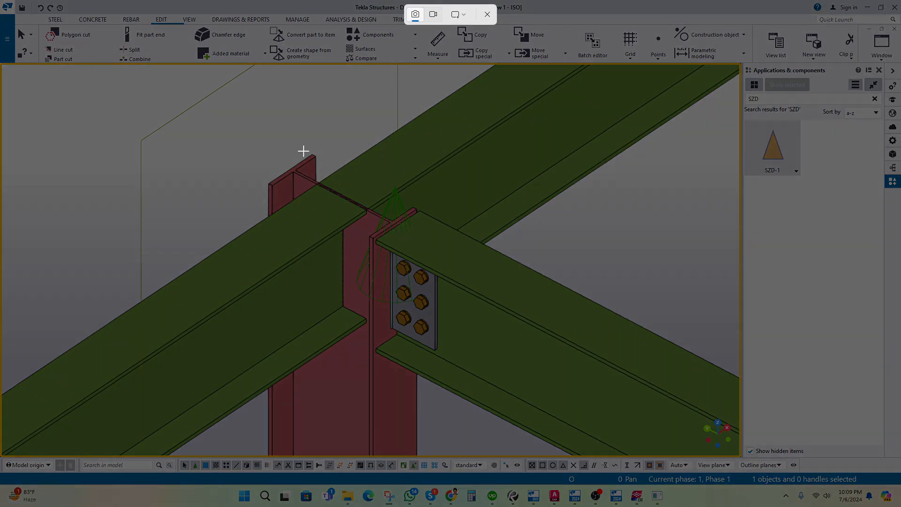
pyautogui.moveTo(282, 143); pyautogui.dragTo(522, 403)
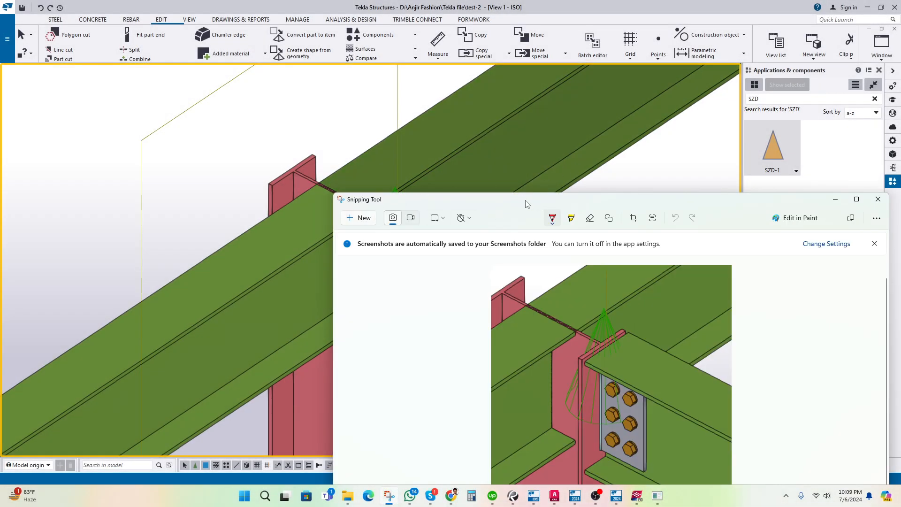
# Step: Save the captured joint image to the Desktop as a JPG named SZD-1
pyautogui.moveTo(528, 205); pyautogui.dragTo(291, 138)
pyautogui.click(595, 151)
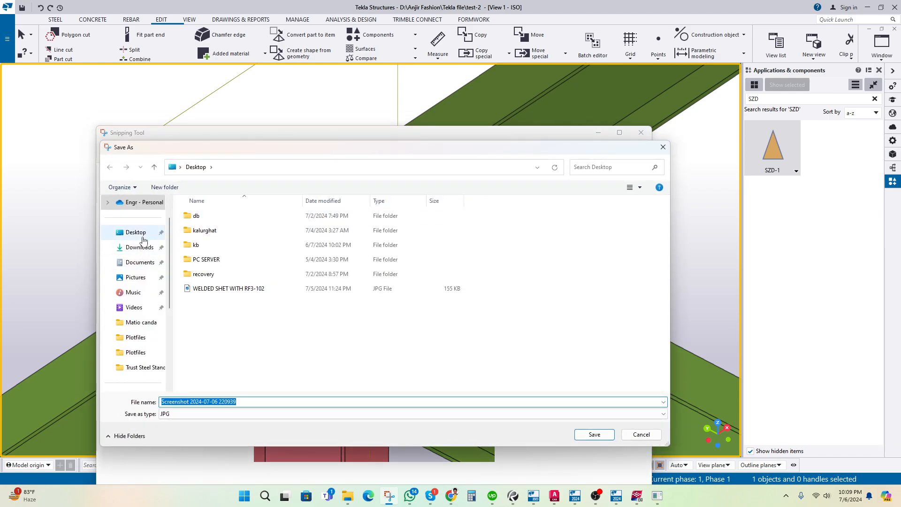
pyautogui.click(136, 232)
pyautogui.click(201, 401)
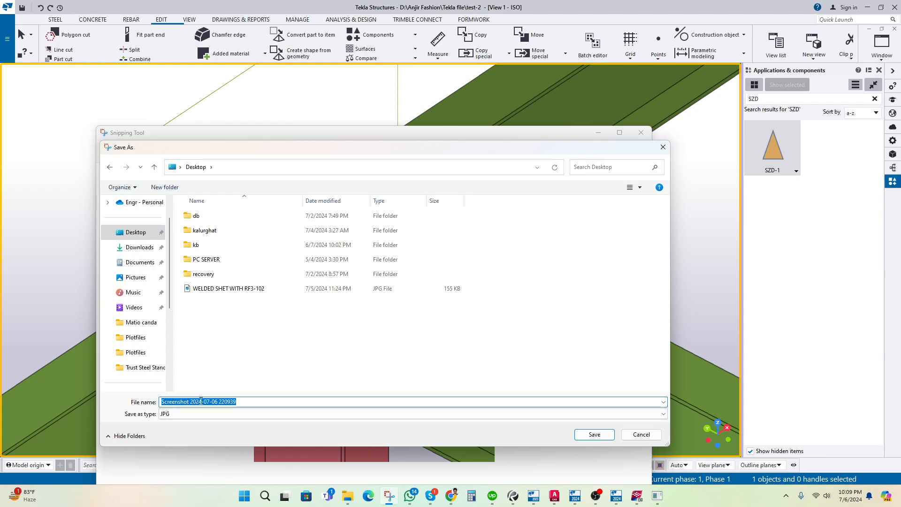
pyautogui.write('SZD-1')
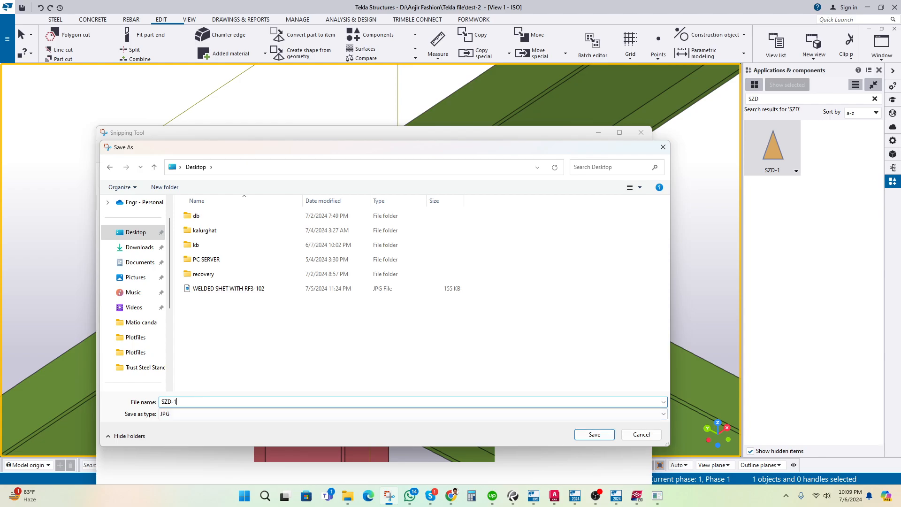
pyautogui.click(594, 434)
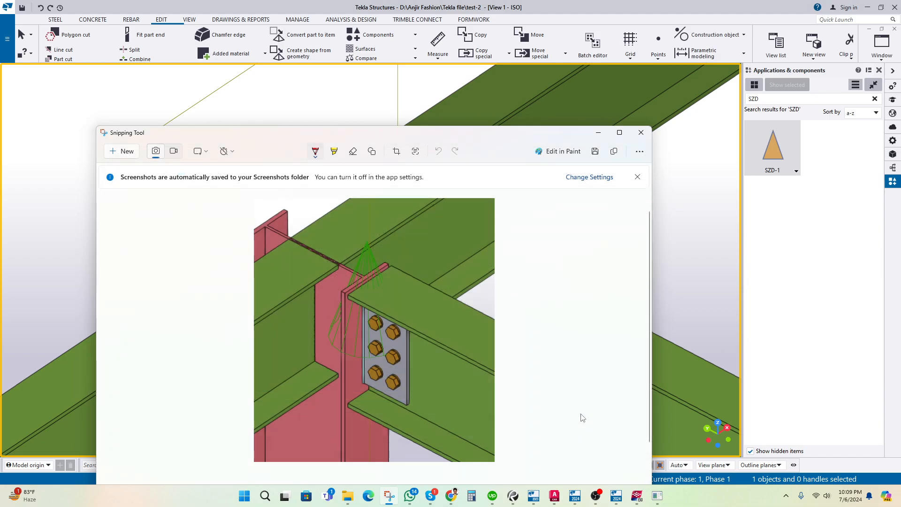
# Step: Close Snipping Tool, return to Tekla Structures, and add the SZD-1 image from the Desktop as a thumbnail for the SZD-1 component
pyautogui.click(641, 133)
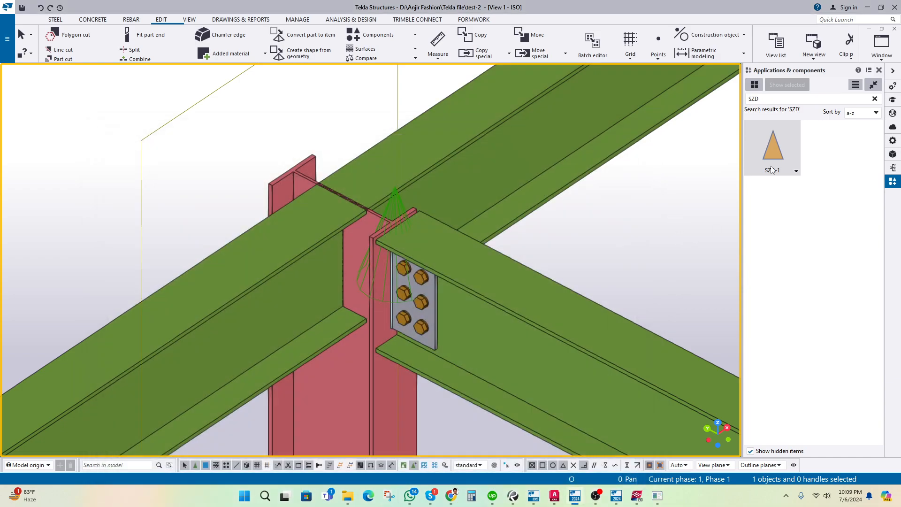
pyautogui.click(796, 172)
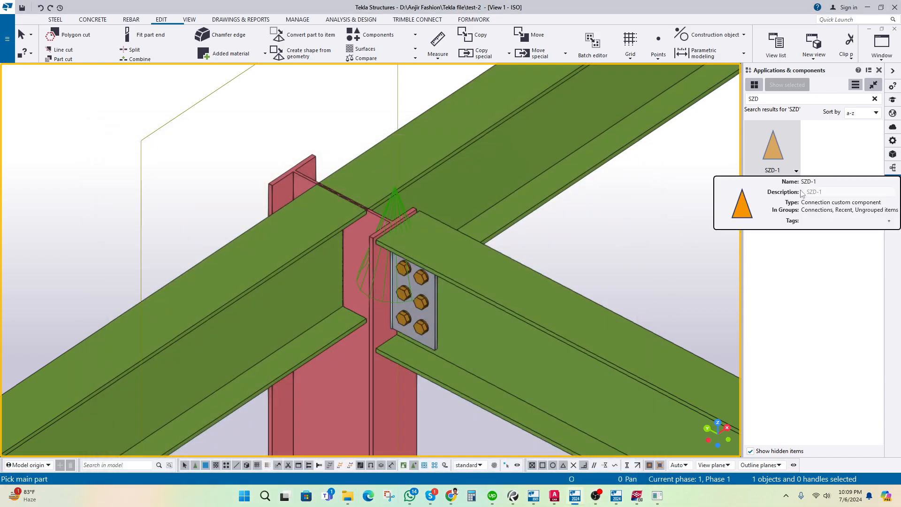
pyautogui.rightClick(776, 145)
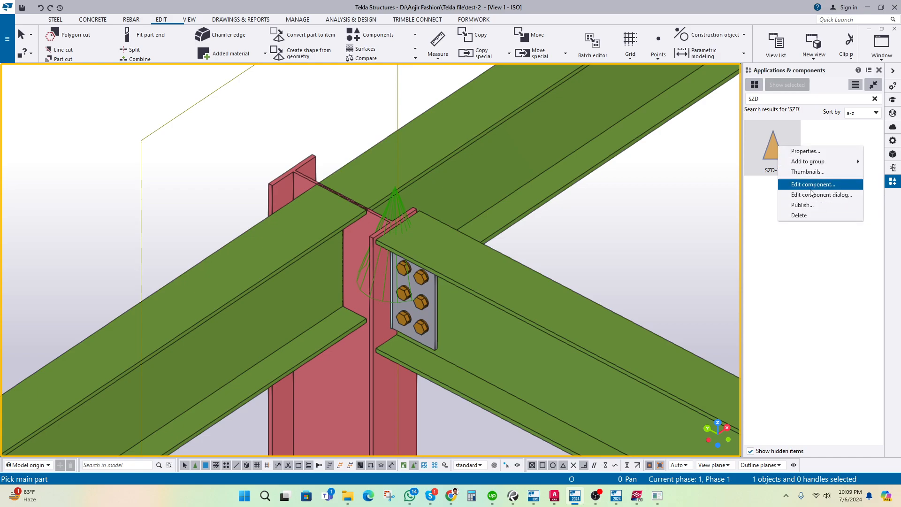
pyautogui.click(806, 172)
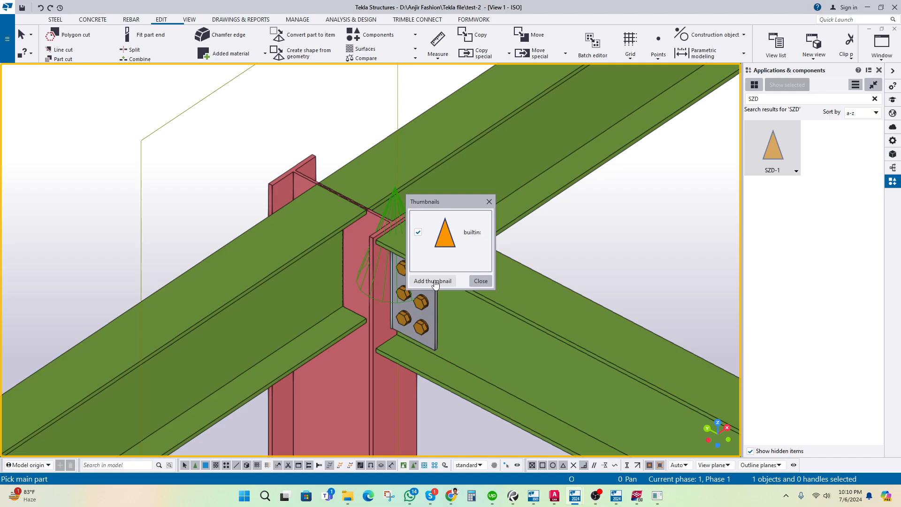
pyautogui.click(433, 281)
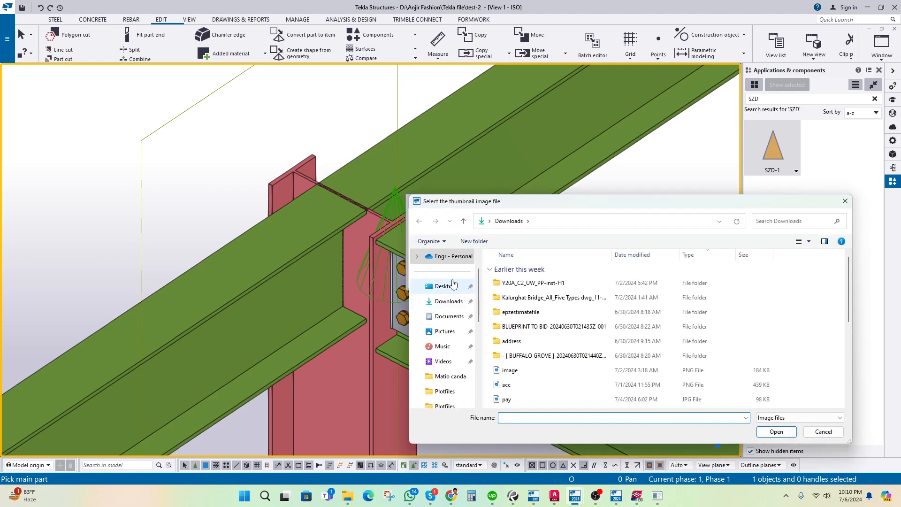
pyautogui.click(444, 286)
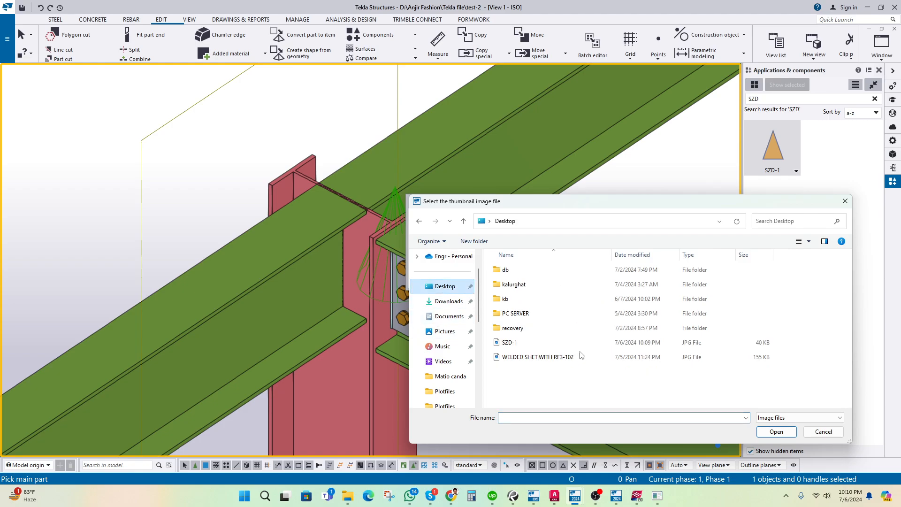
pyautogui.click(509, 342)
pyautogui.click(775, 432)
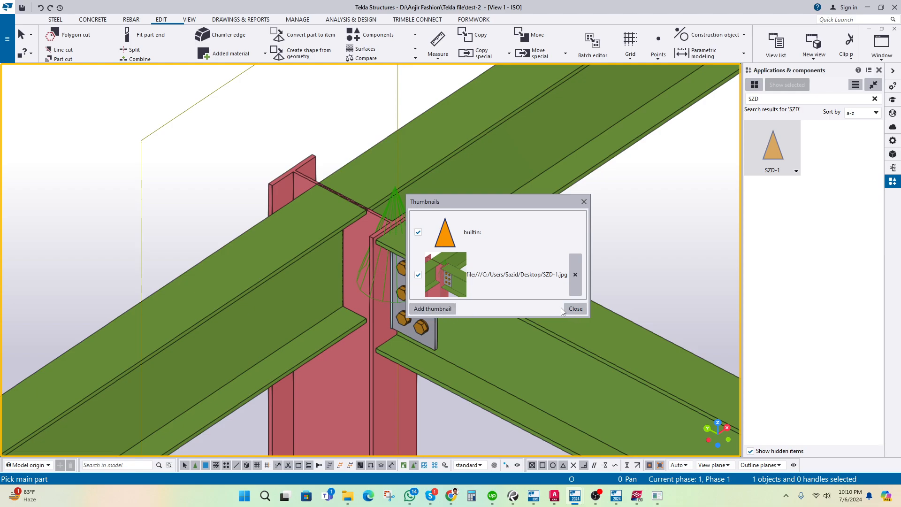
# Step: Turn off the built-in thumbnail for SZD-1, close the thumbnail settings, and cancel the active connection command
pyautogui.click(418, 233)
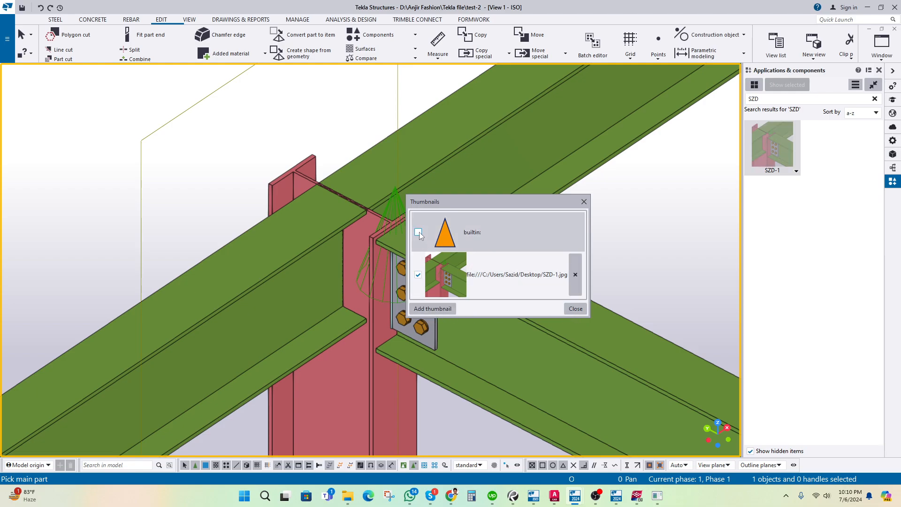
pyautogui.click(575, 308)
pyautogui.click(661, 254)
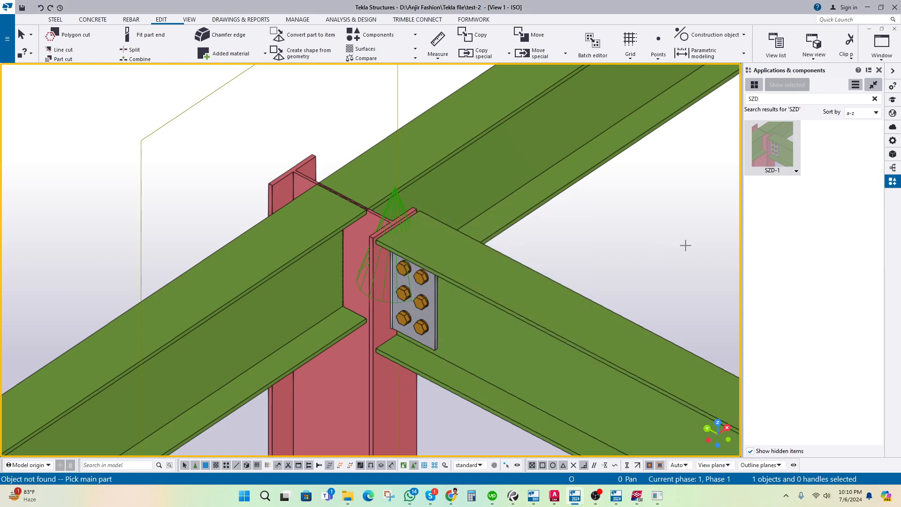
pyautogui.scroll(-1, 542, 243)
pyautogui.scroll(-1, 542, 244)
pyautogui.press('Escape')
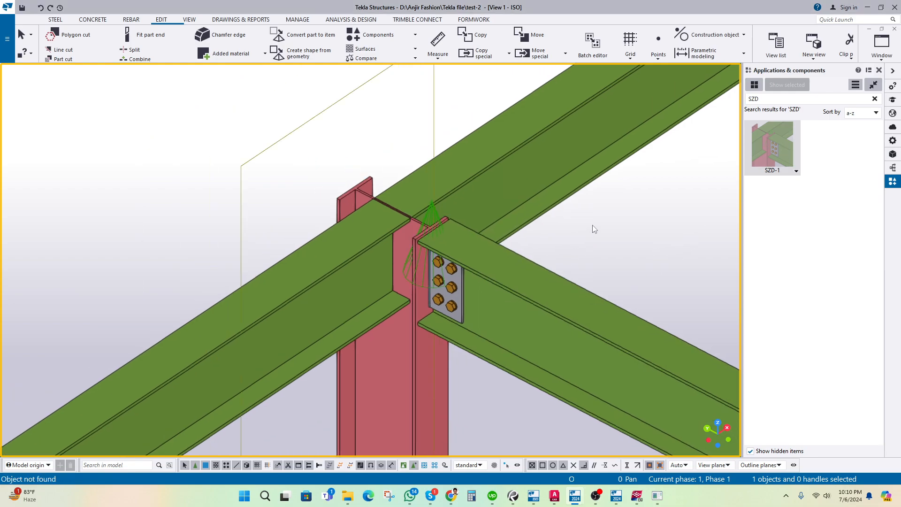
# Step: Check the General properties of the SZD-1 component and close them without changes
pyautogui.click(773, 154)
pyautogui.scroll(1, 629, 239)
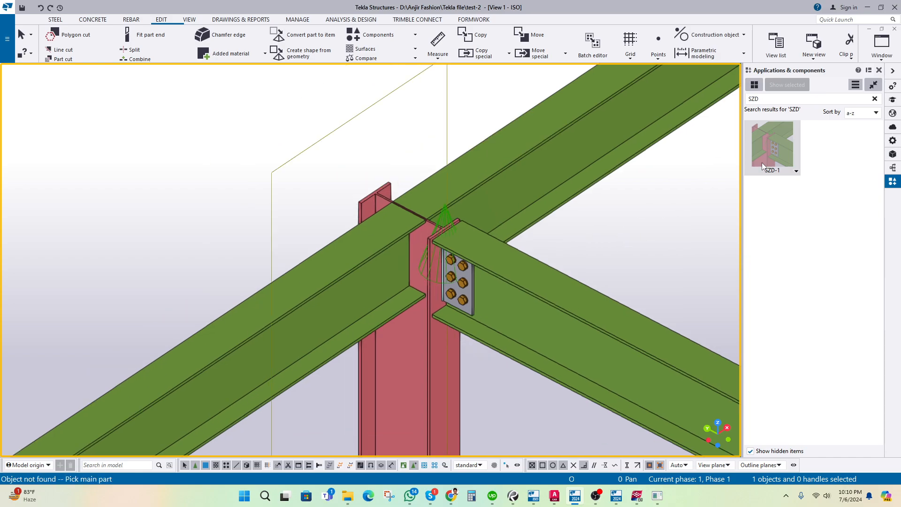
pyautogui.press('Escape')
pyautogui.scroll(-2, 617, 234)
pyautogui.doubleClick(778, 148)
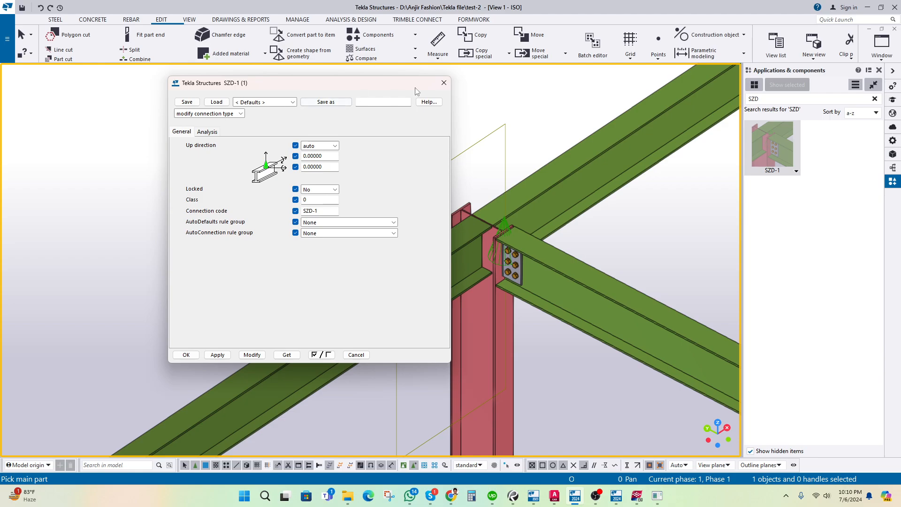
pyautogui.click(443, 83)
pyautogui.scroll(-4, 529, 264)
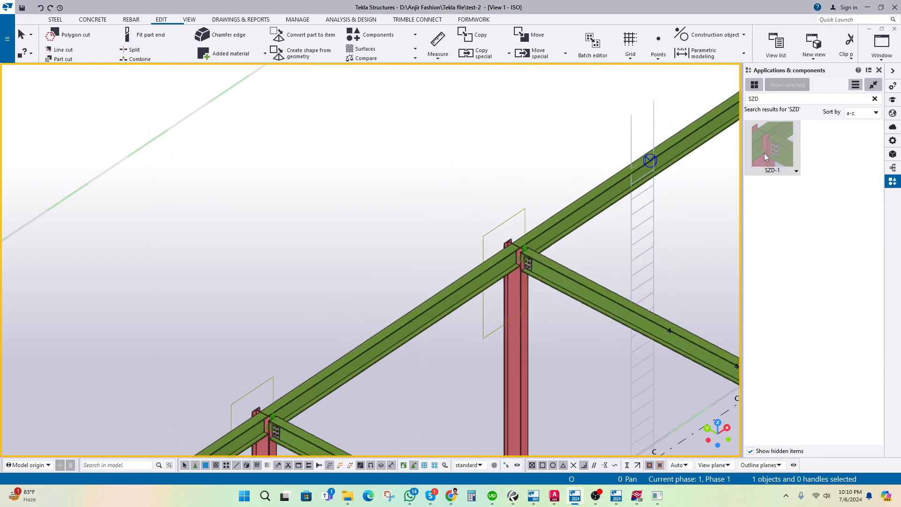
# Step: Check which management commands the catalog offers for the SZD-1 component, without running any
pyautogui.rightClick(764, 156)
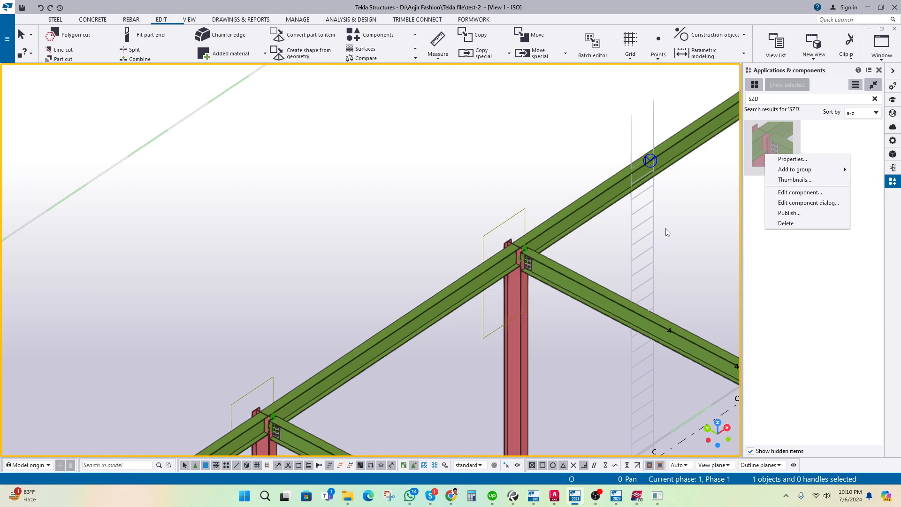
pyautogui.click(665, 228)
pyautogui.rightClick(782, 152)
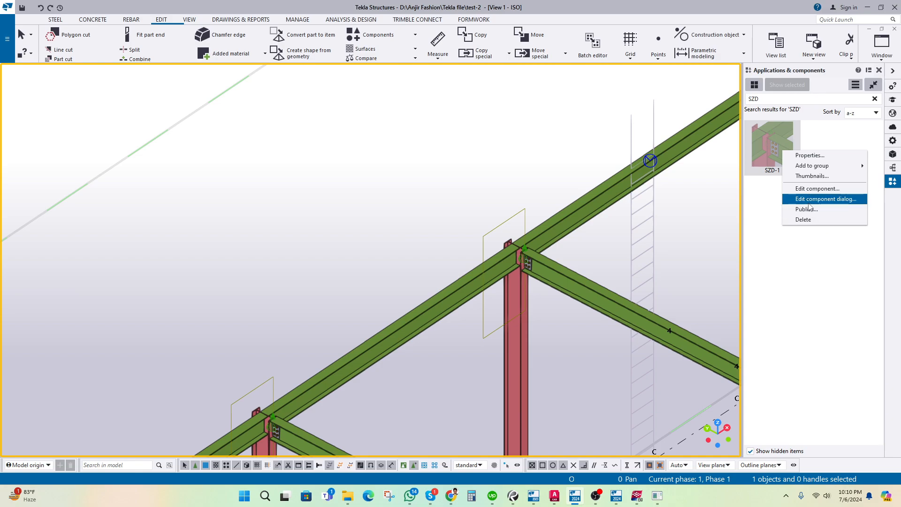
pyautogui.click(800, 267)
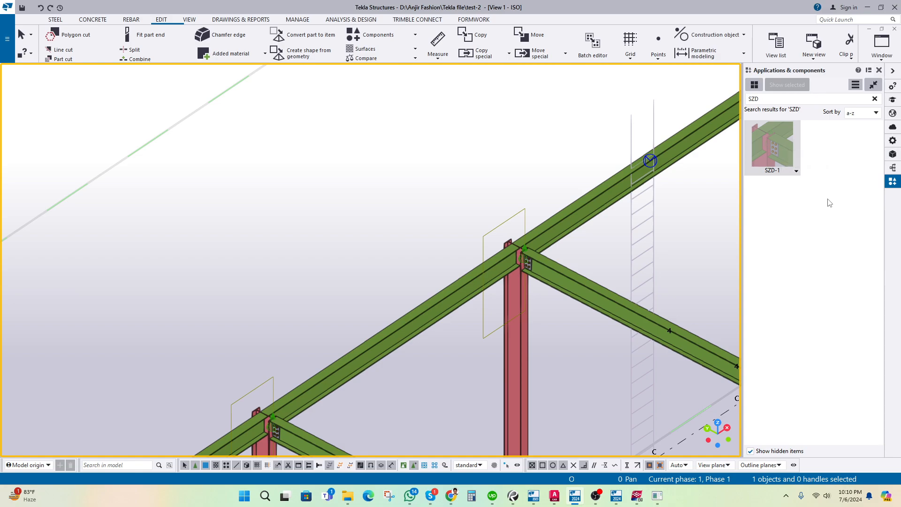
pyautogui.scroll(-5, 442, 268)
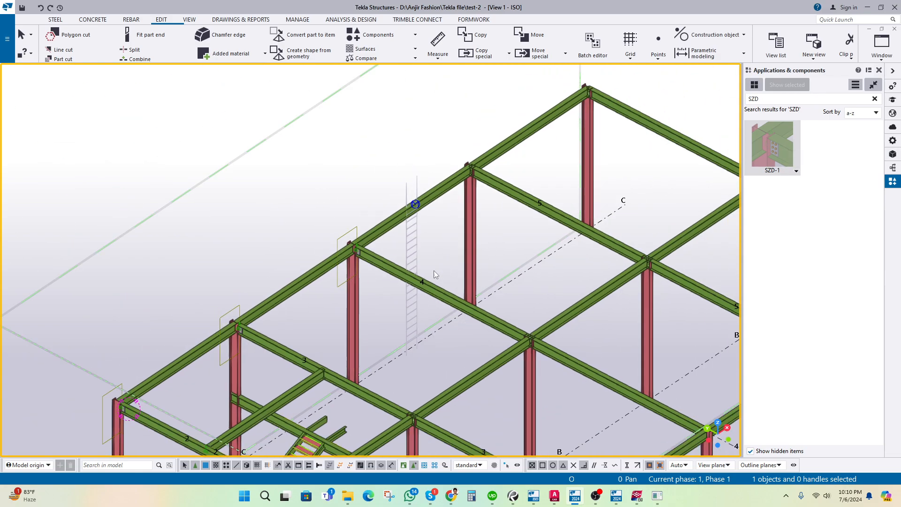
pyautogui.scroll(2, 433, 270)
pyautogui.scroll(-4, 428, 273)
pyautogui.keyDown('ctrl'); pyautogui.moveTo(450, 321); pyautogui.dragTo(591, 319, button='middle'); pyautogui.keyUp('ctrl')
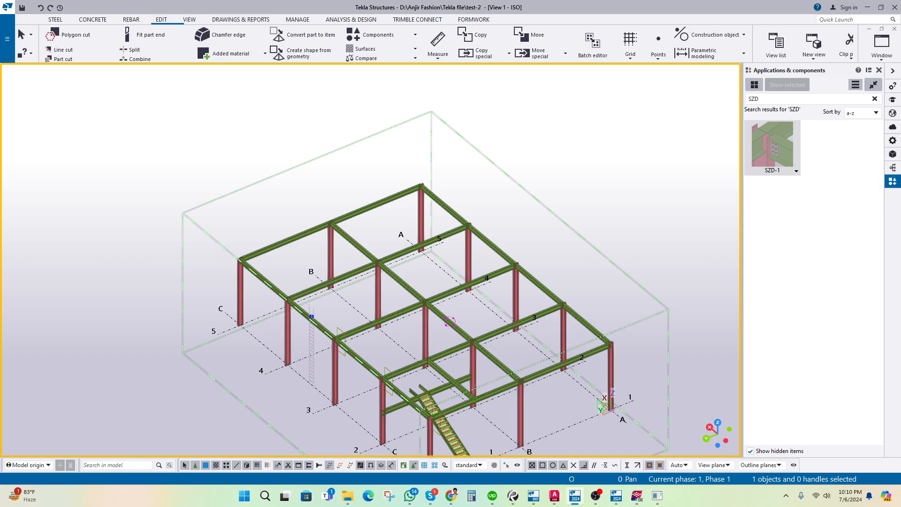
# Step: Start the Edit custom component command and clear the SZD search to show the full component catalog
pyautogui.click(868, 70)
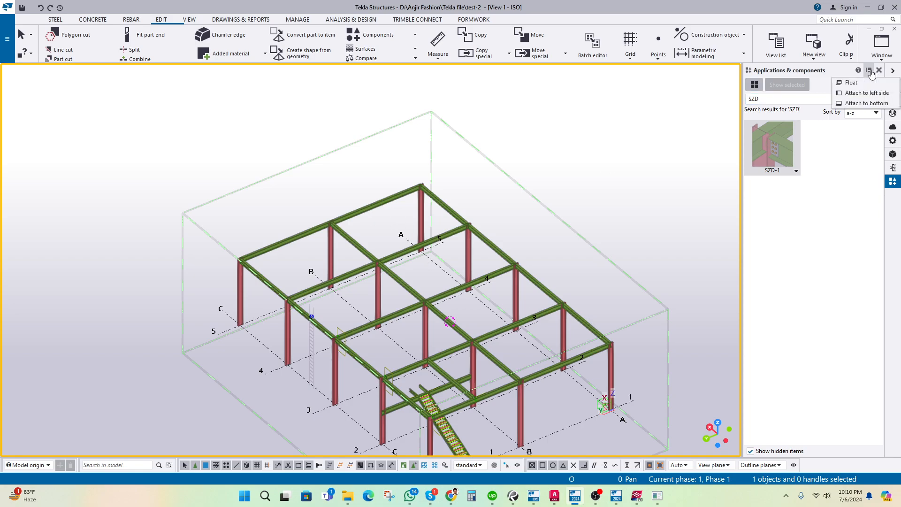
pyautogui.click(822, 237)
pyautogui.click(855, 84)
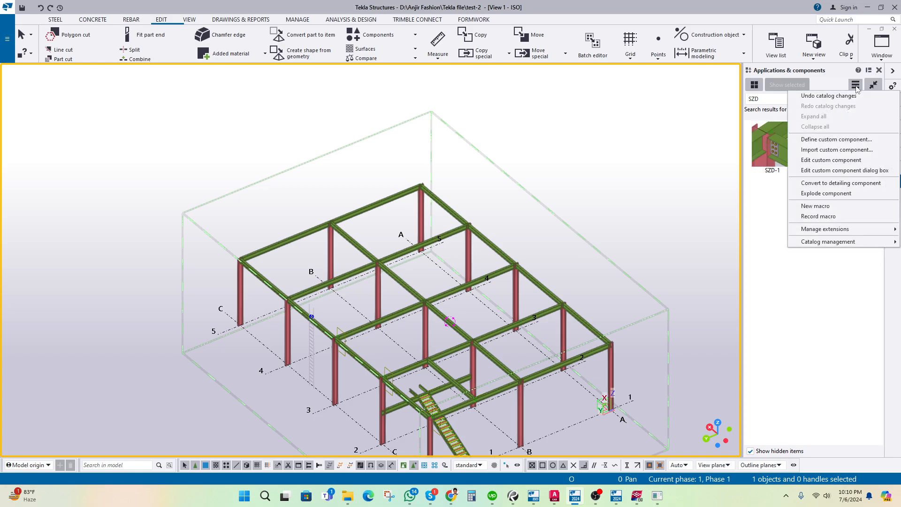
pyautogui.click(831, 160)
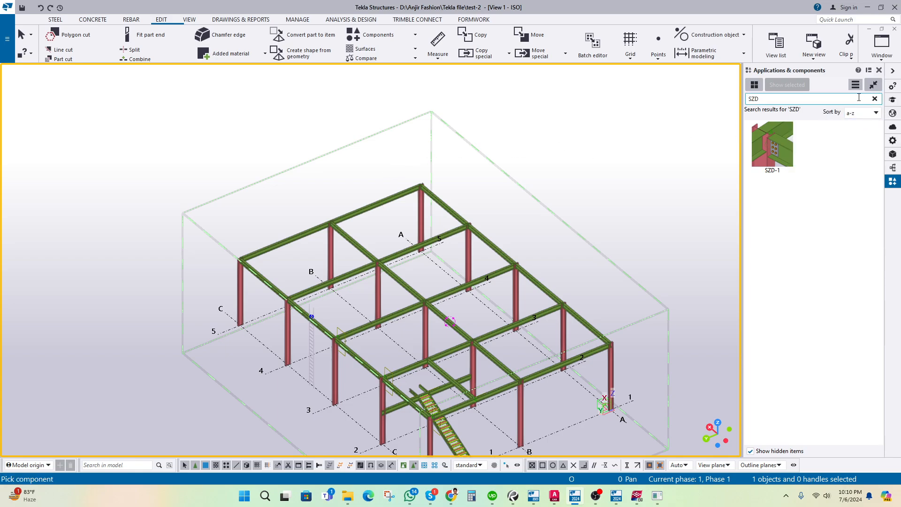
pyautogui.click(874, 99)
pyautogui.click(855, 85)
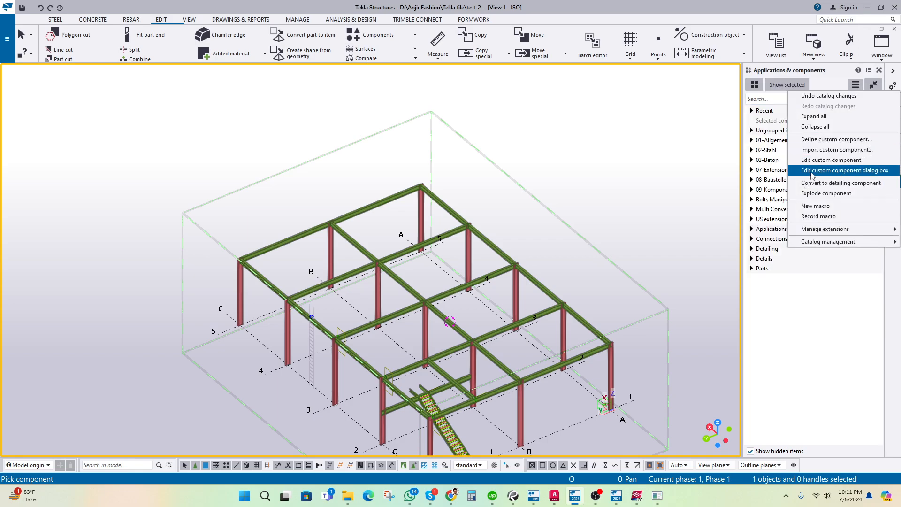
pyautogui.click(859, 172)
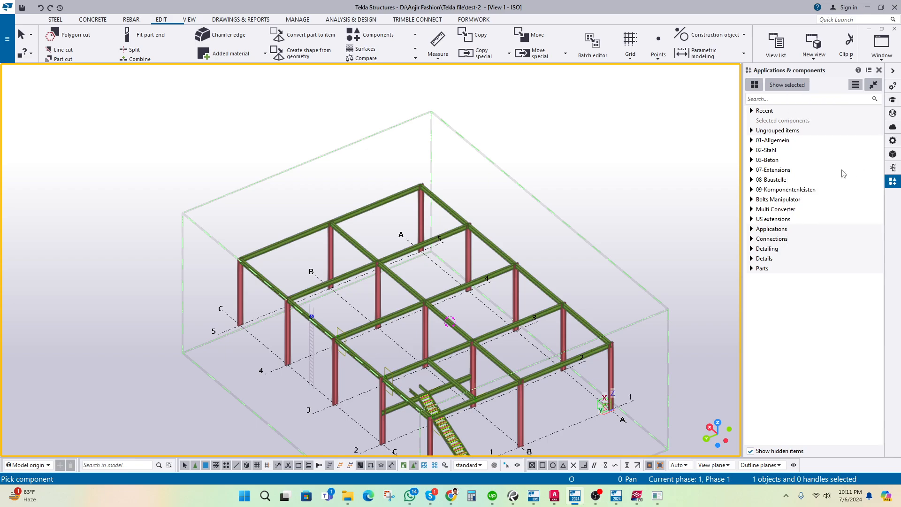
pyautogui.rightClick(549, 154)
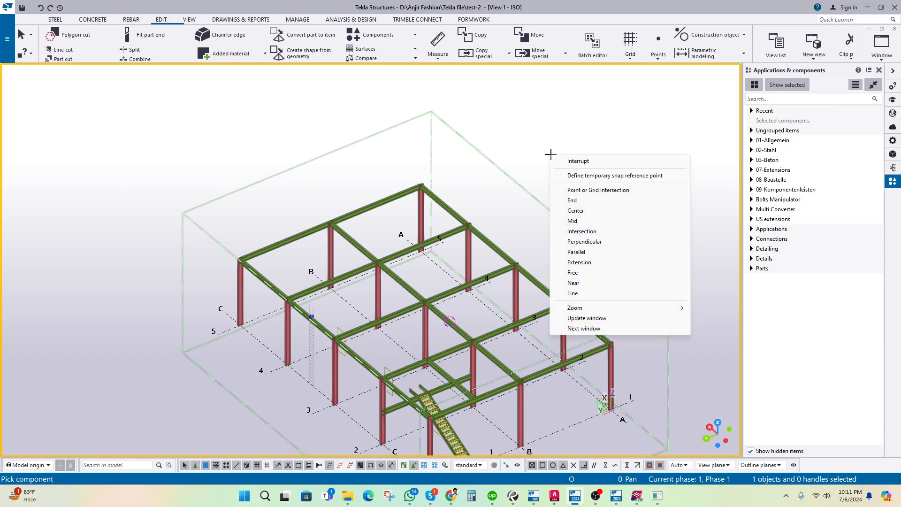
pyautogui.click(649, 154)
# Step: Examine the types offered when defining a custom component, try Detail, and close the wizard without defining anything
pyautogui.click(855, 84)
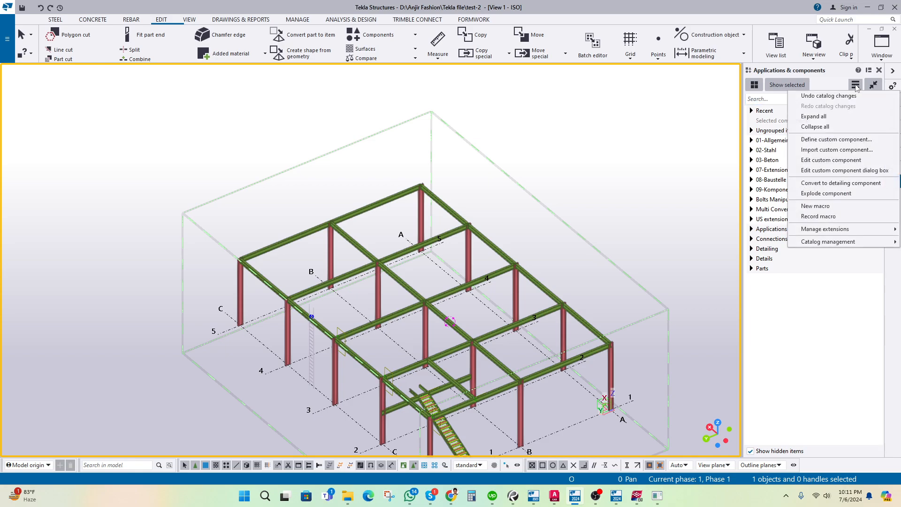
pyautogui.click(836, 140)
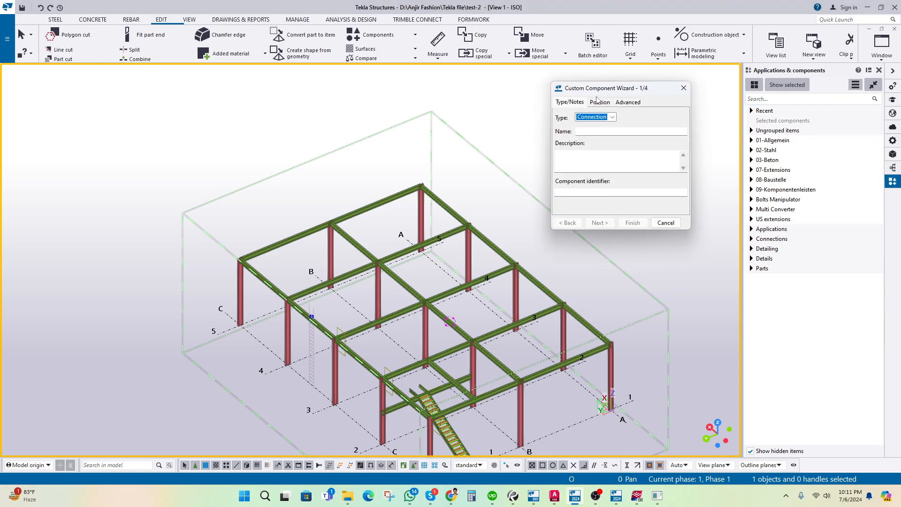
pyautogui.click(612, 117)
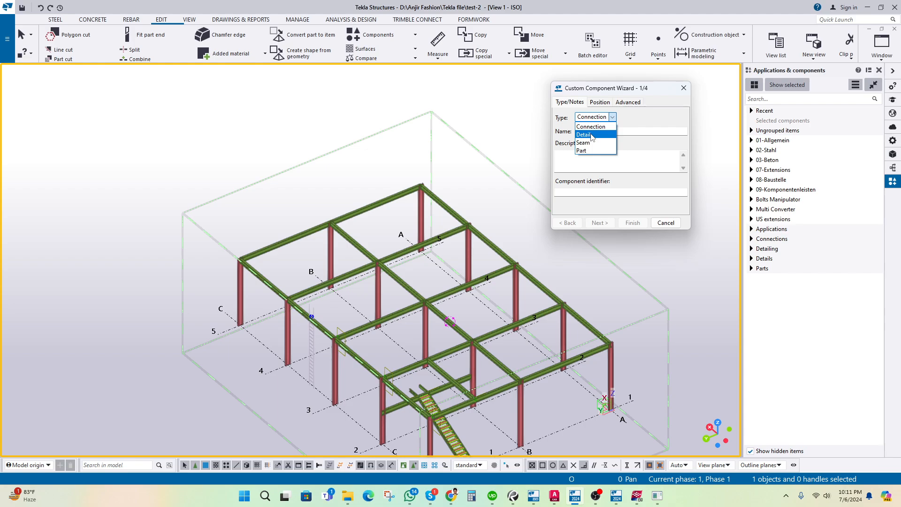
pyautogui.click(590, 127)
pyautogui.click(612, 116)
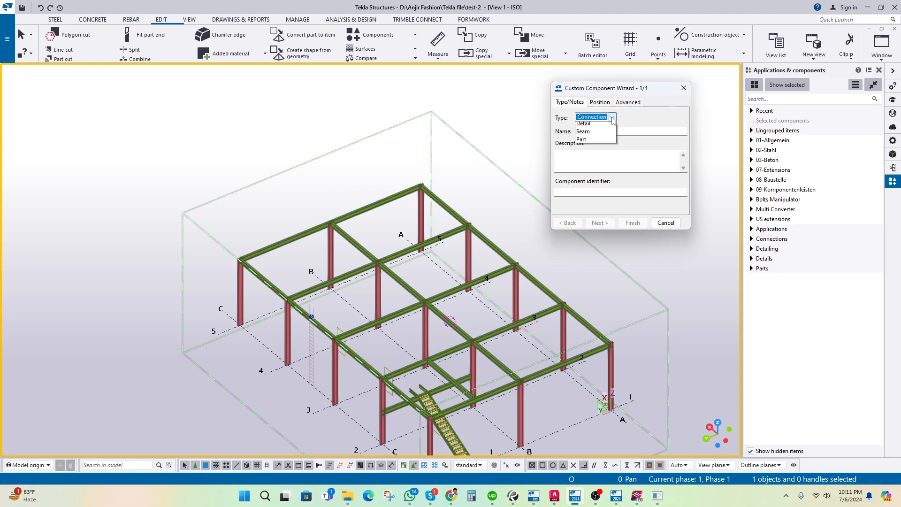
pyautogui.click(586, 124)
pyautogui.click(592, 131)
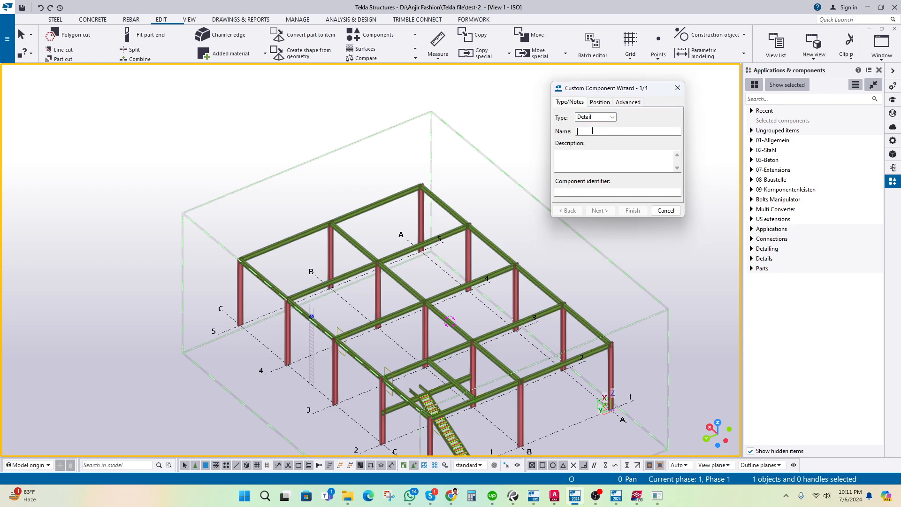
pyautogui.press('Tab')
pyautogui.scroll(2, 659, 267)
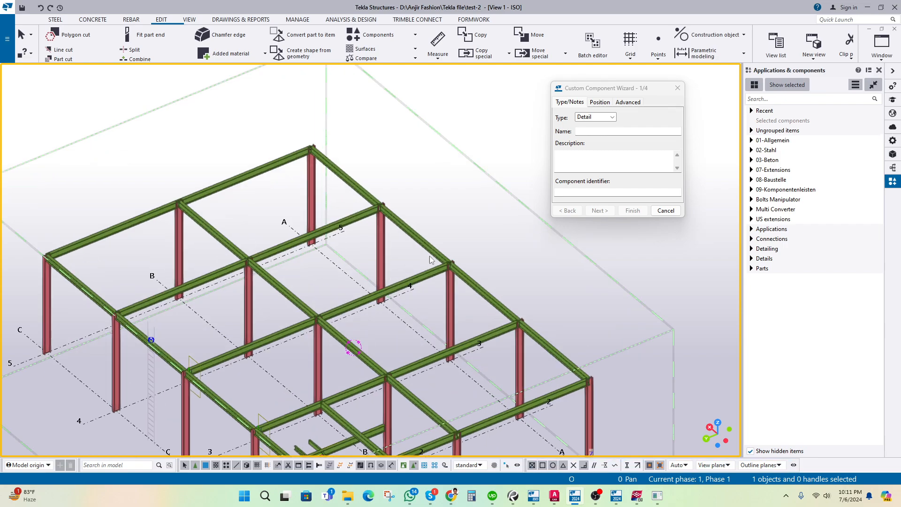
pyautogui.click(677, 87)
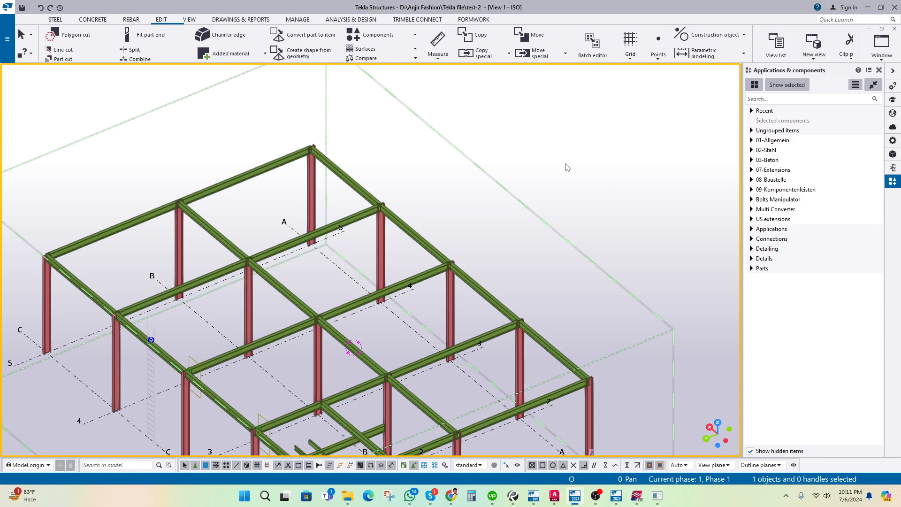
# Step: Examine the upper end of the stair and the beam-to-column joints along grid line C in the 3D model
pyautogui.scroll(-3, 566, 165)
pyautogui.moveTo(422, 340); pyautogui.dragTo(426, 308, button='middle')
pyautogui.scroll(6, 426, 308)
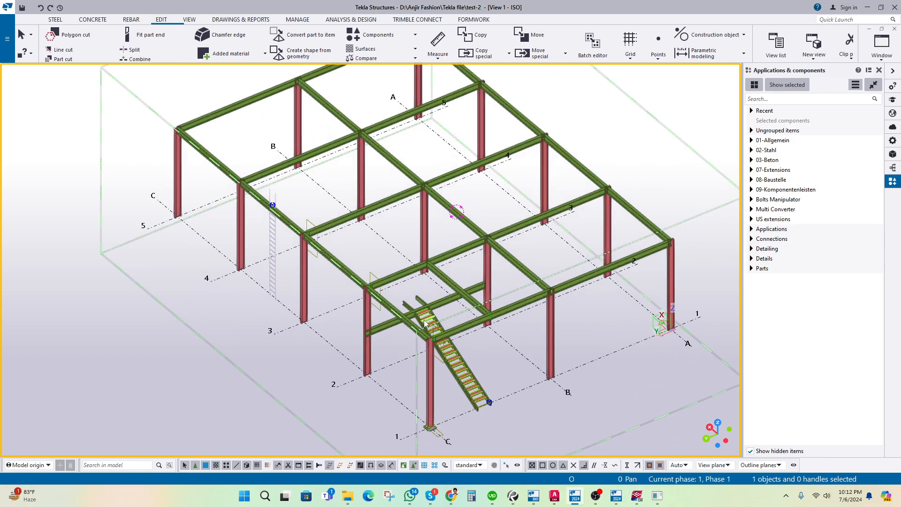
pyautogui.scroll(5, 425, 310)
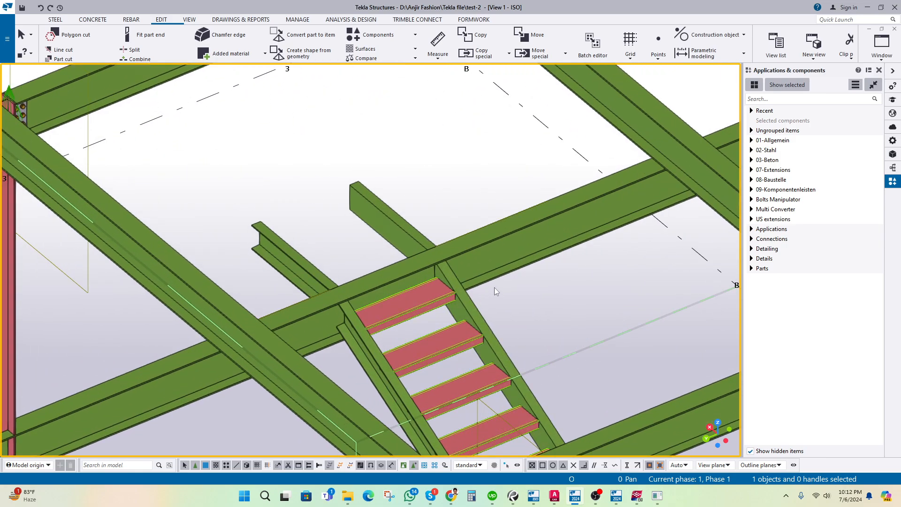
pyautogui.scroll(-8, 387, 275)
pyautogui.scroll(3, 382, 268)
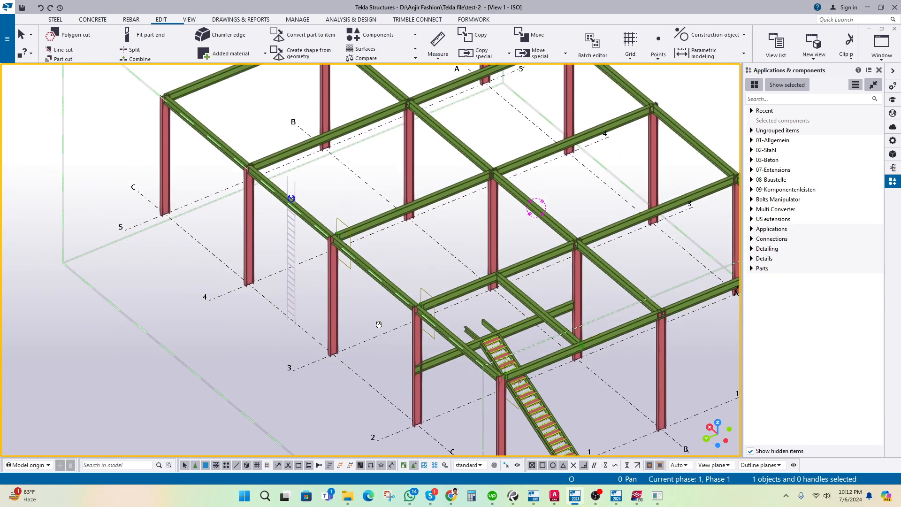
pyautogui.scroll(8, 383, 269)
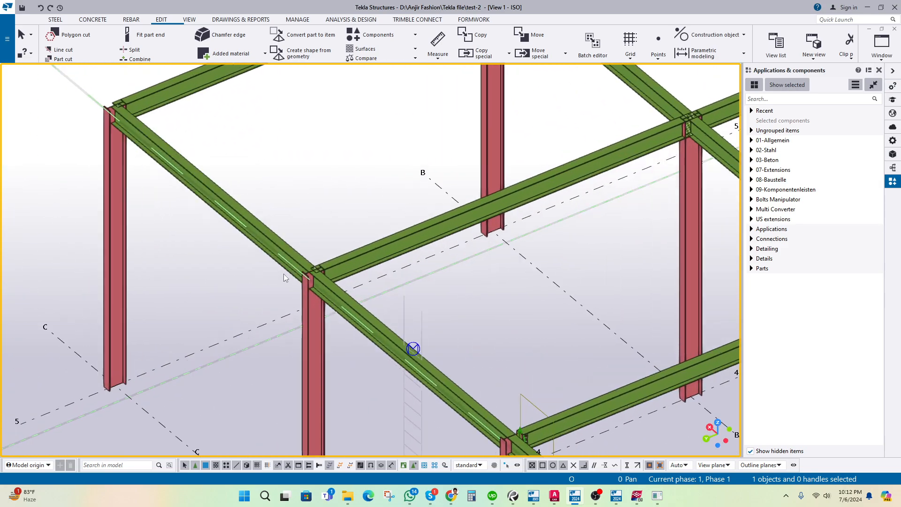
# Step: Examine the beam-to-column joints in the 3D model up close, from the edge frame on grid line C to the interior columns
pyautogui.scroll(5, 325, 272)
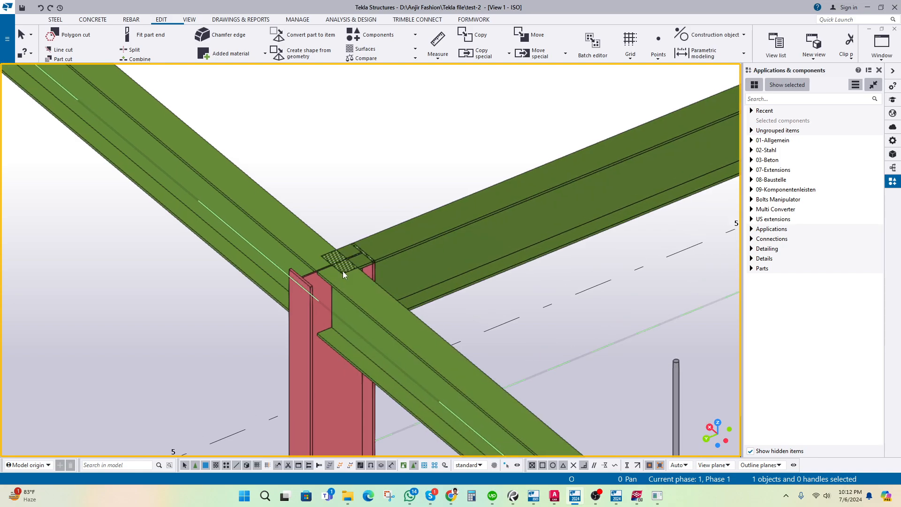
pyautogui.scroll(-10, 356, 310)
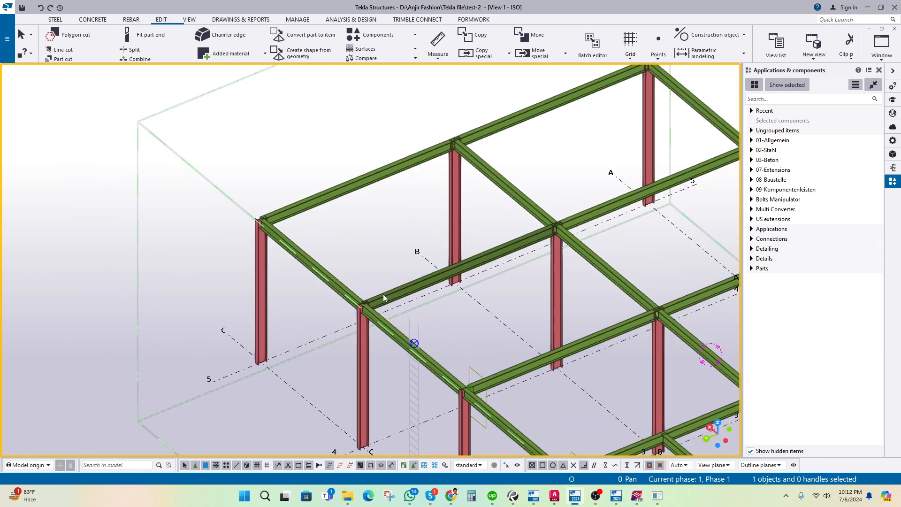
pyautogui.moveTo(416, 274); pyautogui.dragTo(378, 259, button='middle')
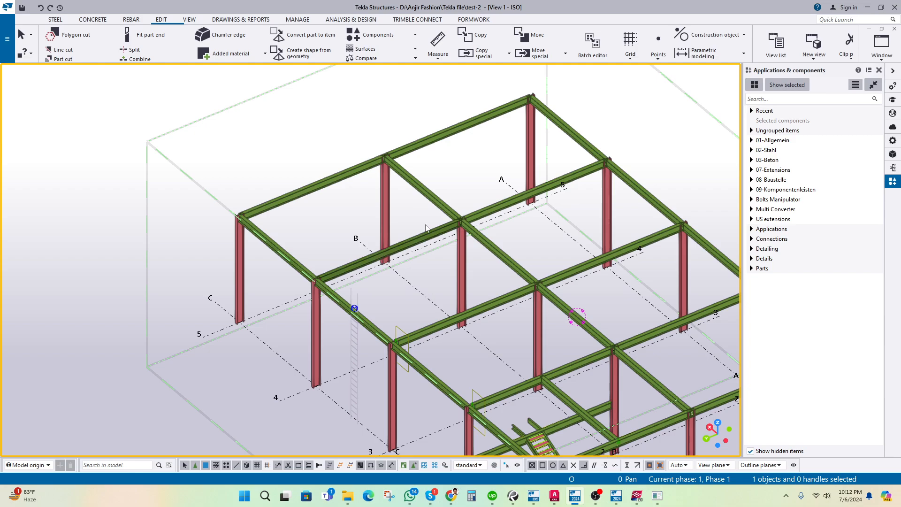
pyautogui.scroll(3, 401, 317)
pyautogui.scroll(5, 371, 312)
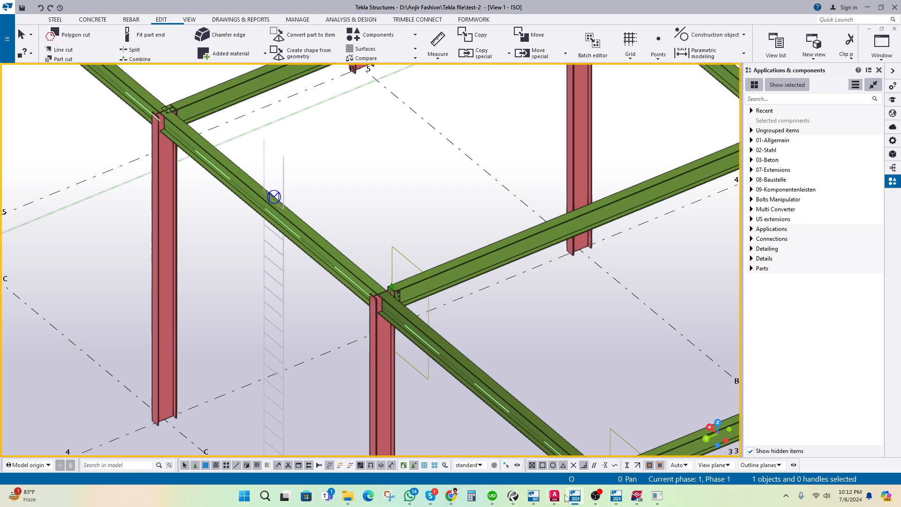
pyautogui.moveTo(499, 317); pyautogui.dragTo(446, 396, button='middle')
pyautogui.scroll(-2, 445, 397)
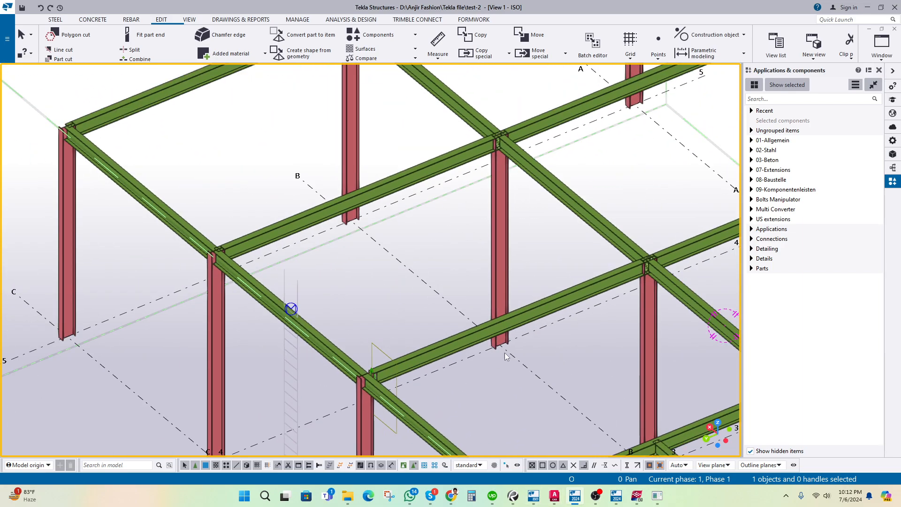
pyautogui.moveTo(532, 344); pyautogui.dragTo(440, 411, button='middle')
pyautogui.scroll(2, 428, 227)
pyautogui.moveTo(432, 255); pyautogui.dragTo(447, 273, button='middle')
pyautogui.scroll(4, 457, 317)
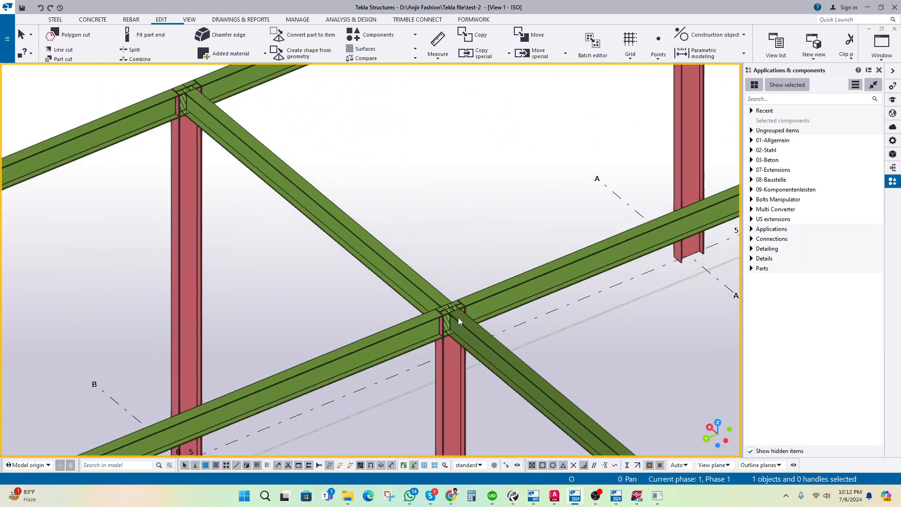
pyautogui.click(479, 331)
pyautogui.click(451, 222)
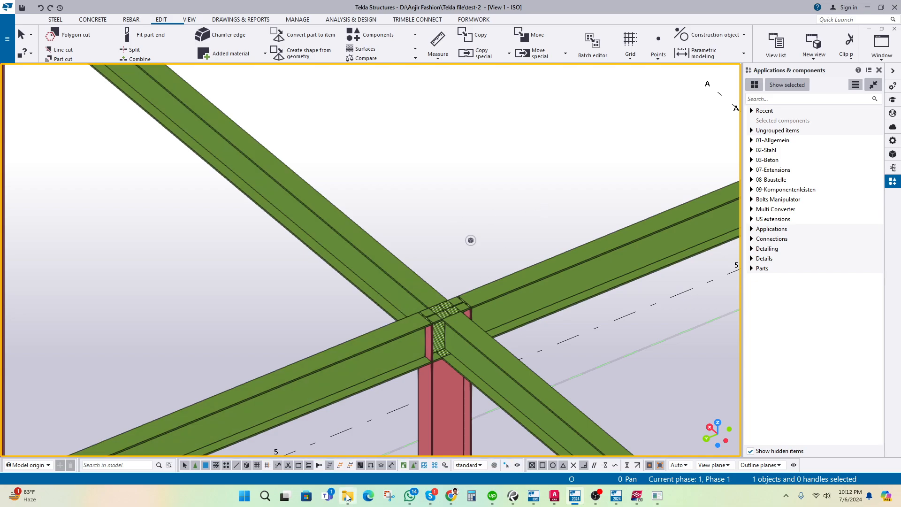
# Step: Switch to File Explorer, look through the 001039 DIAPAR model folder, including DataStorage and CustomComponentDialogFiles, and return to the Tekla Structures model
pyautogui.moveTo(350, 496)
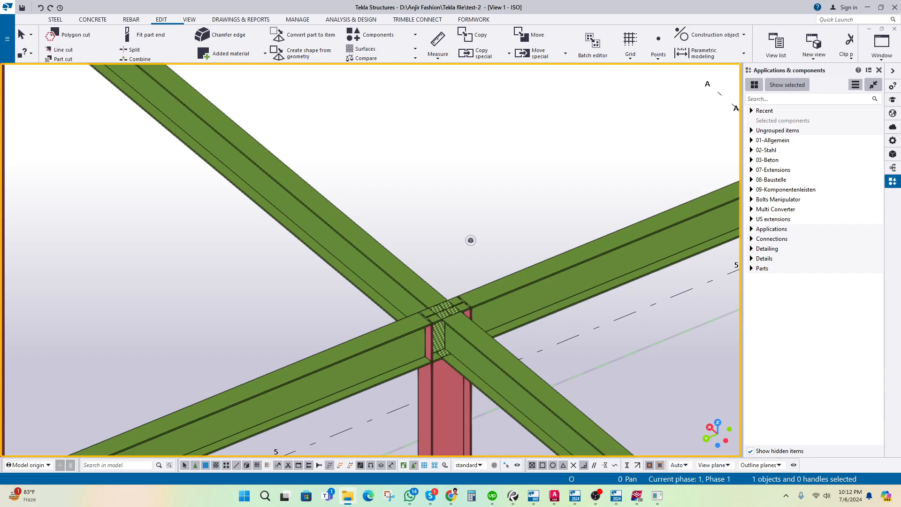
pyautogui.moveTo(900, 179); pyautogui.dragTo(248, 103)
pyautogui.click(561, 107)
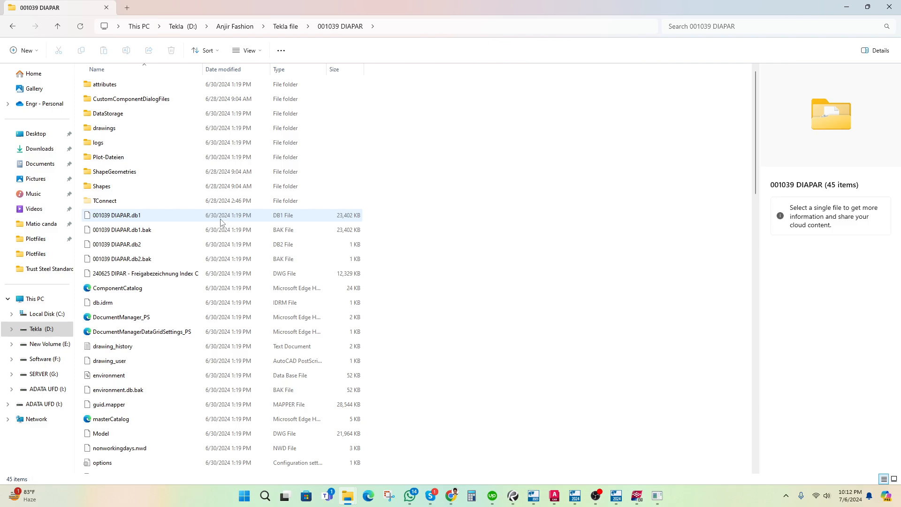
pyautogui.doubleClick(119, 114)
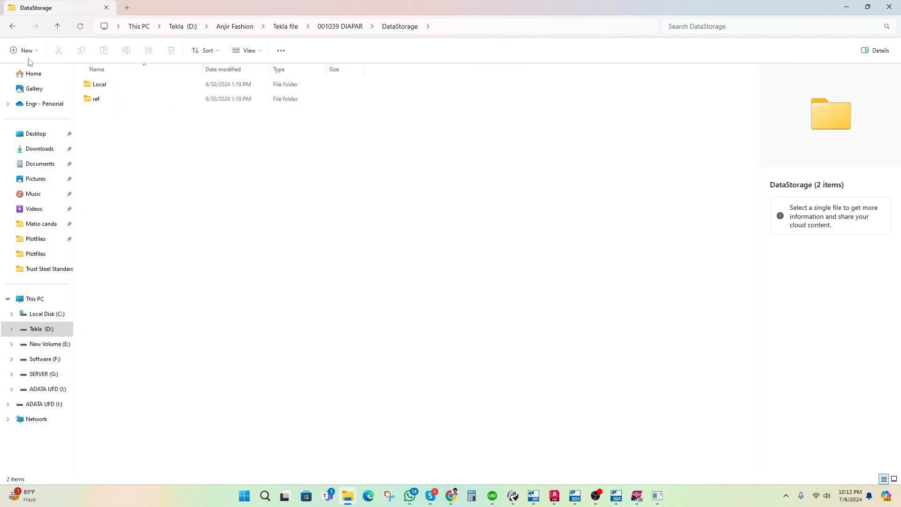
pyautogui.click(12, 25)
pyautogui.click(121, 100)
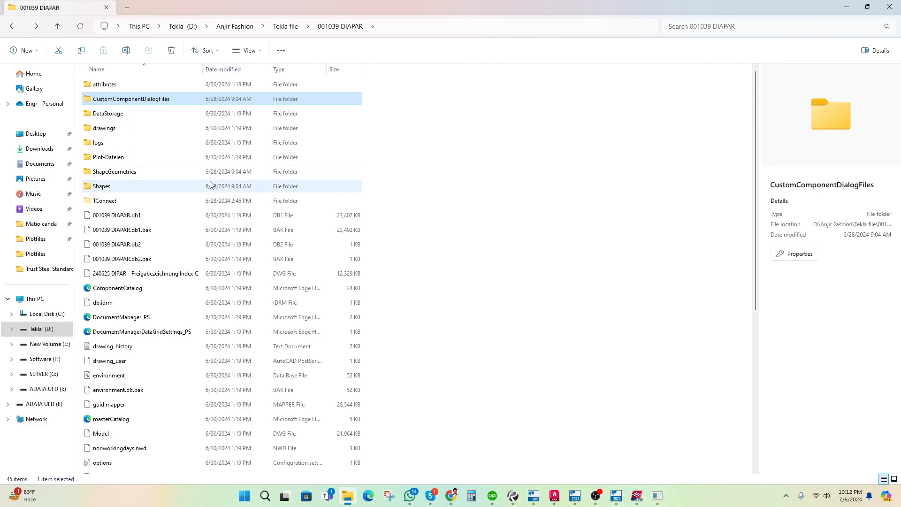
pyautogui.click(846, 7)
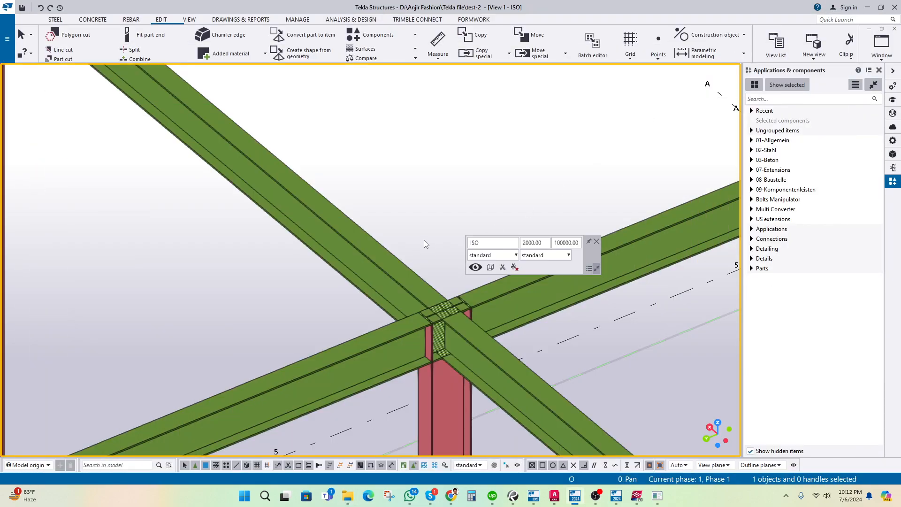
pyautogui.scroll(-3, 371, 220)
pyautogui.scroll(-4, 369, 217)
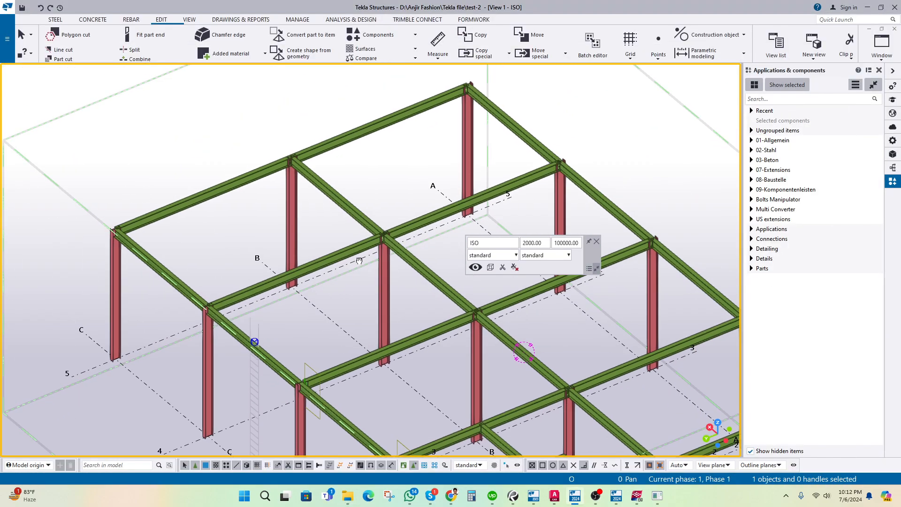
pyautogui.moveTo(358, 264); pyautogui.dragTo(377, 171, button='middle')
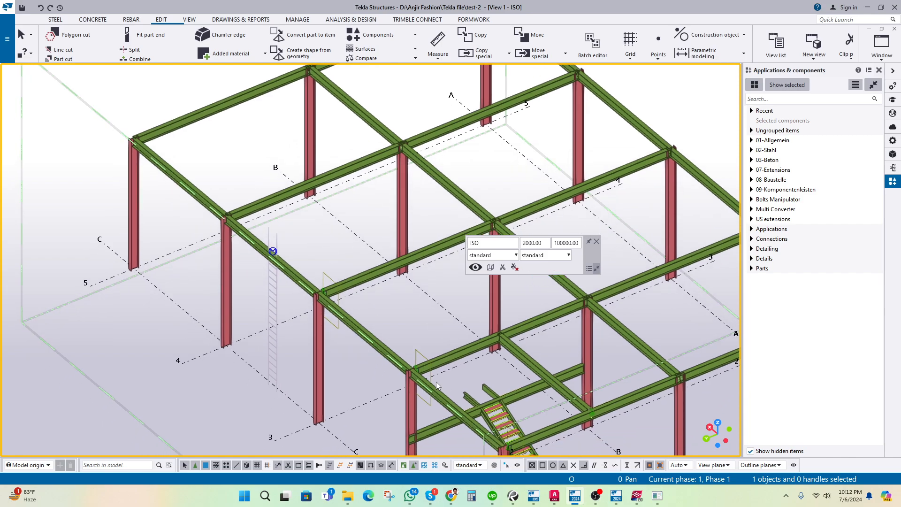
pyautogui.click(595, 497)
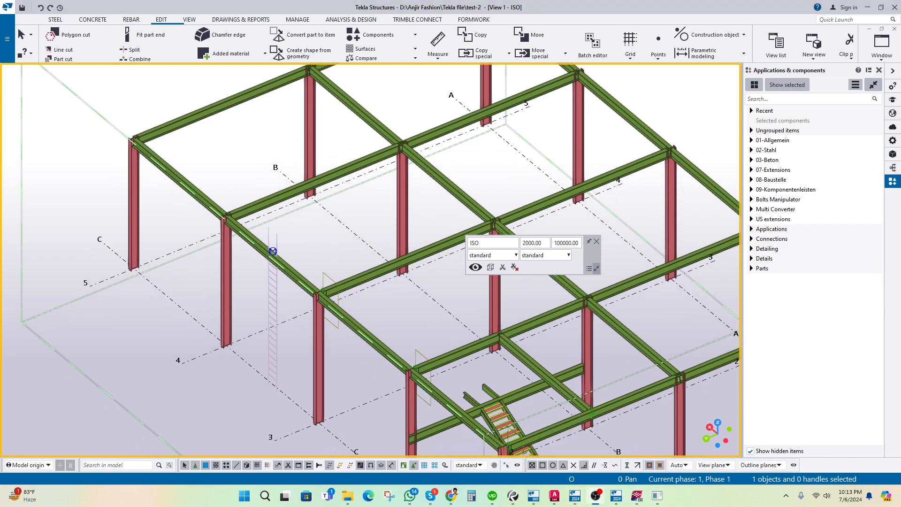